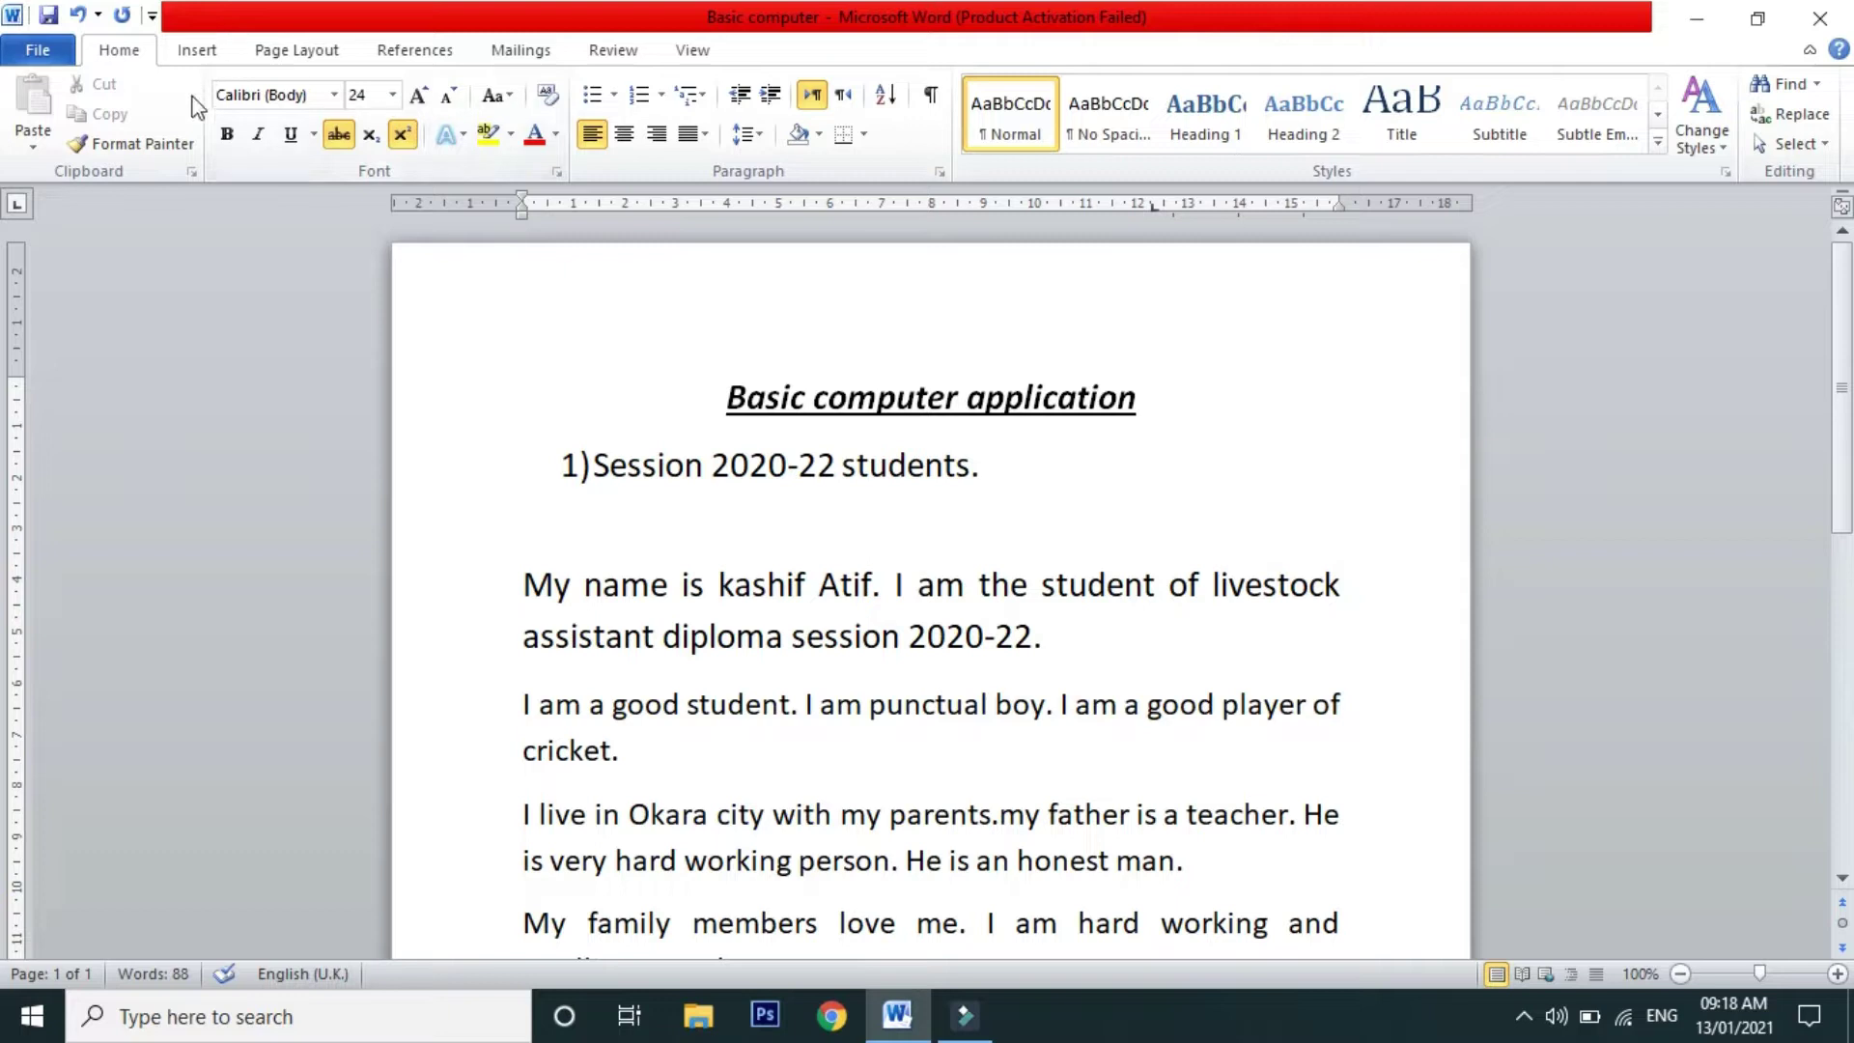
Step: Browse the Font name list and close it without changing the font
click(336, 95)
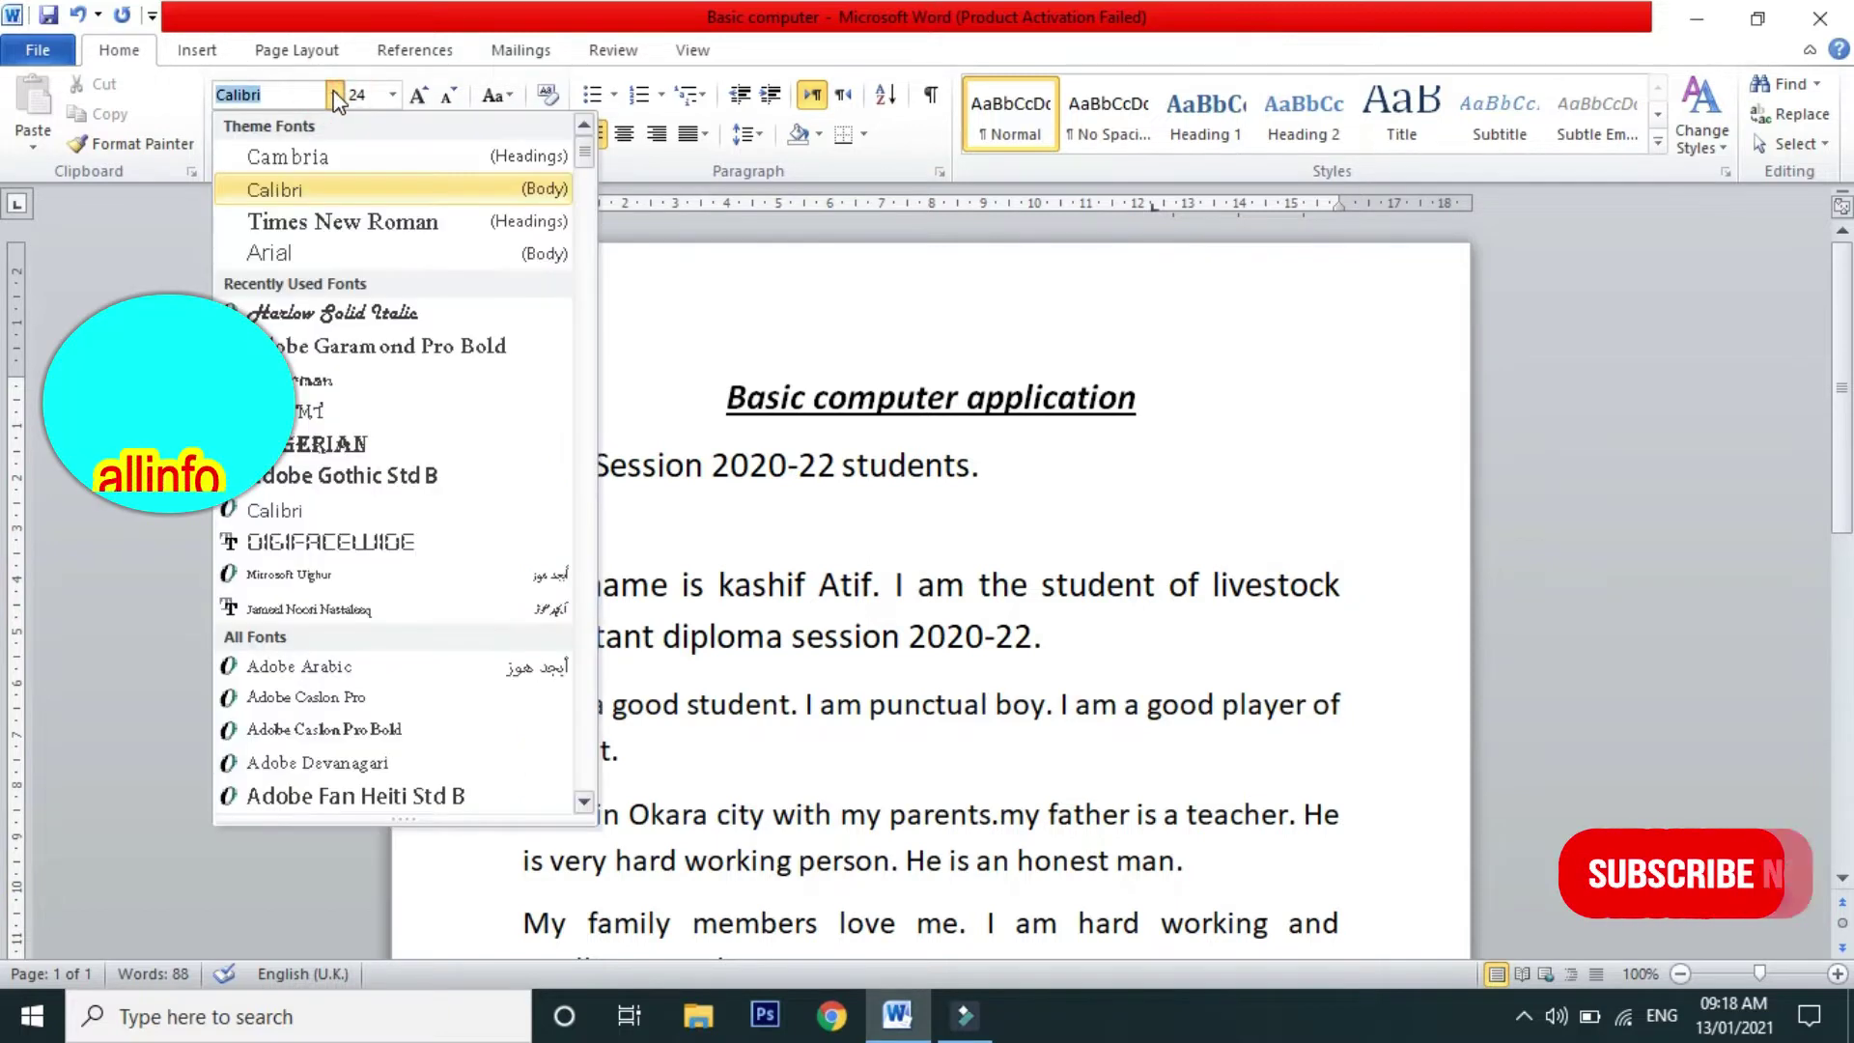
click(336, 95)
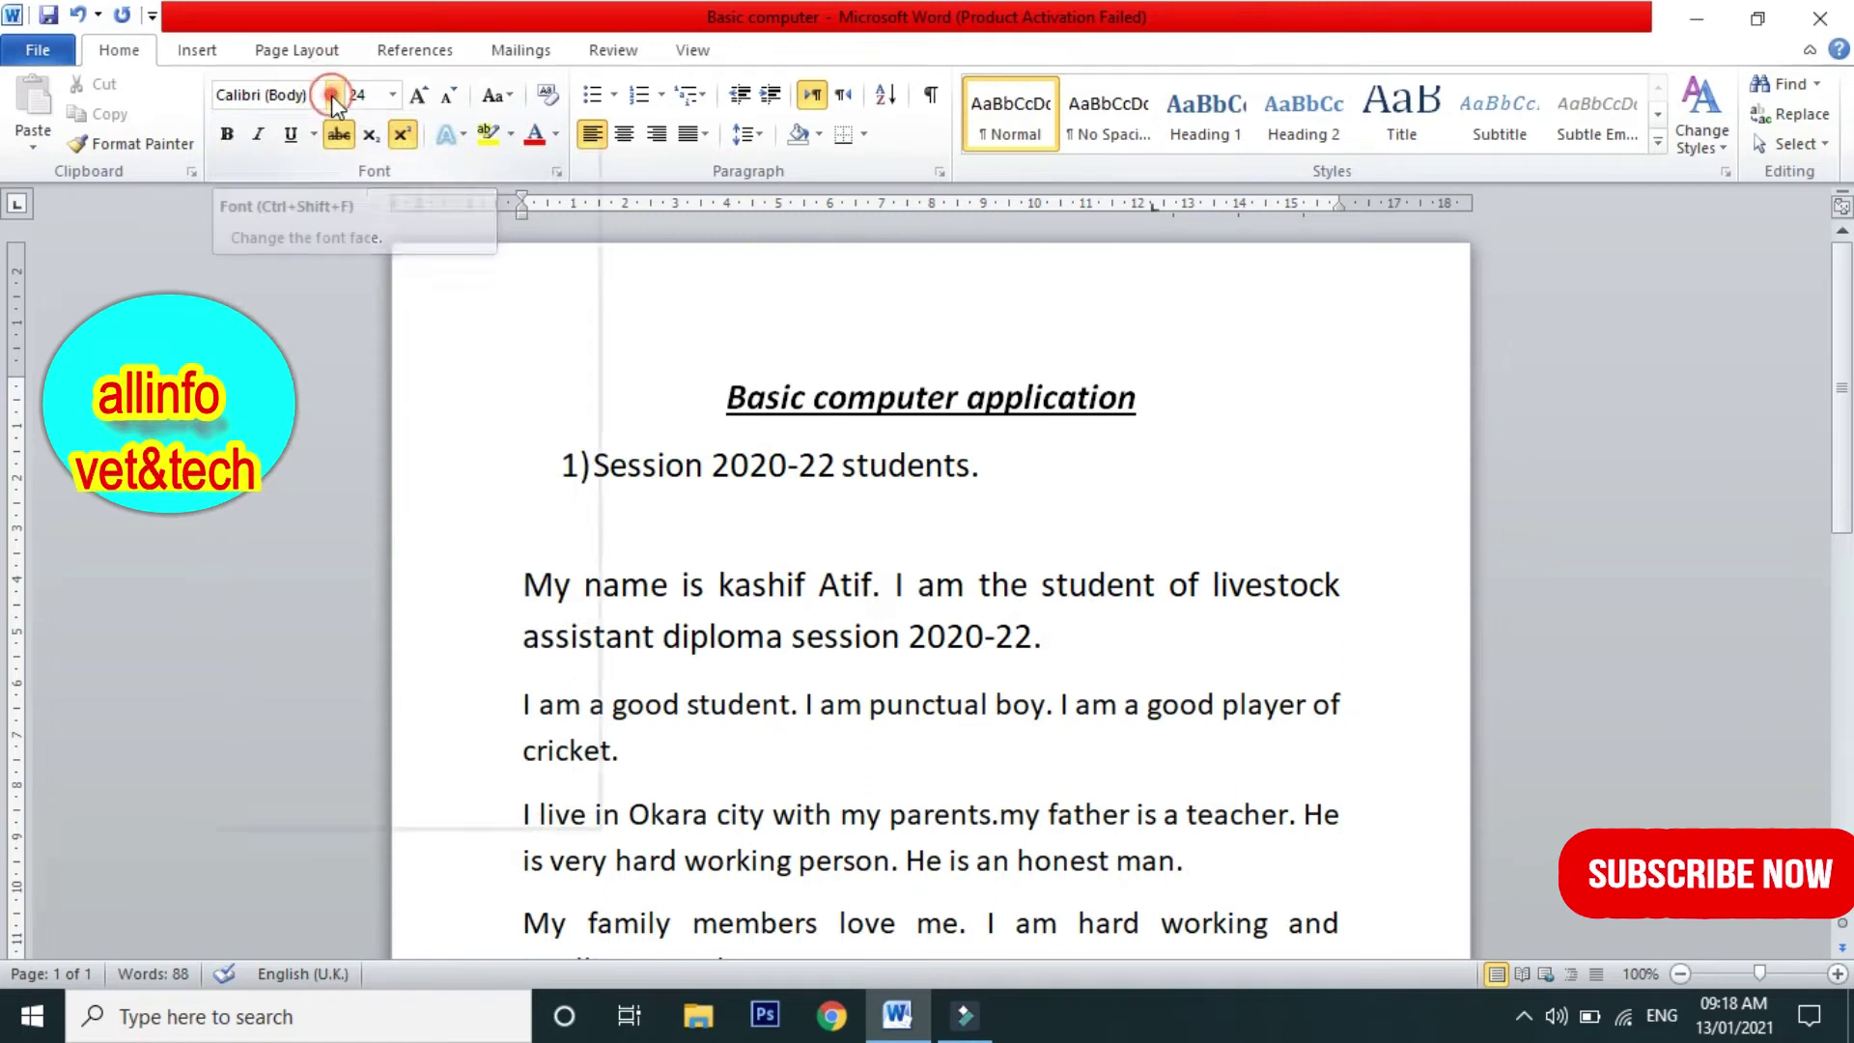
click(334, 95)
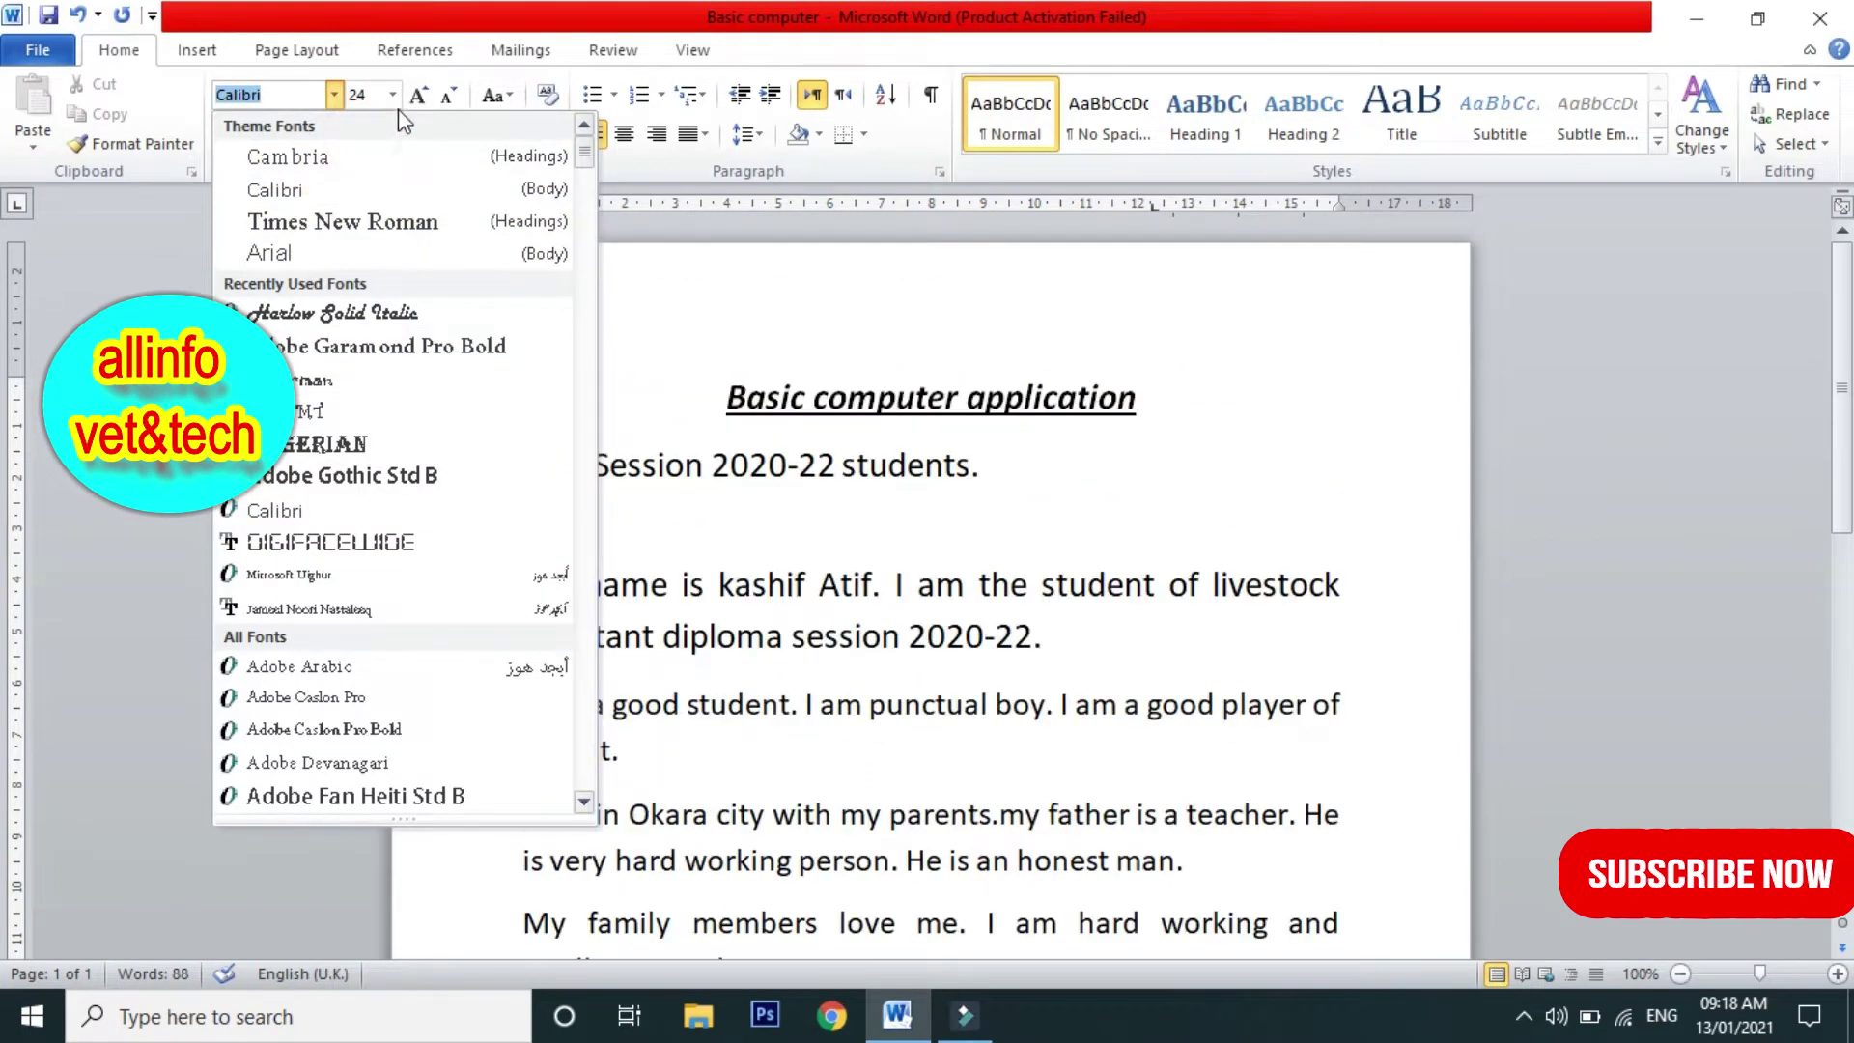
click(512, 36)
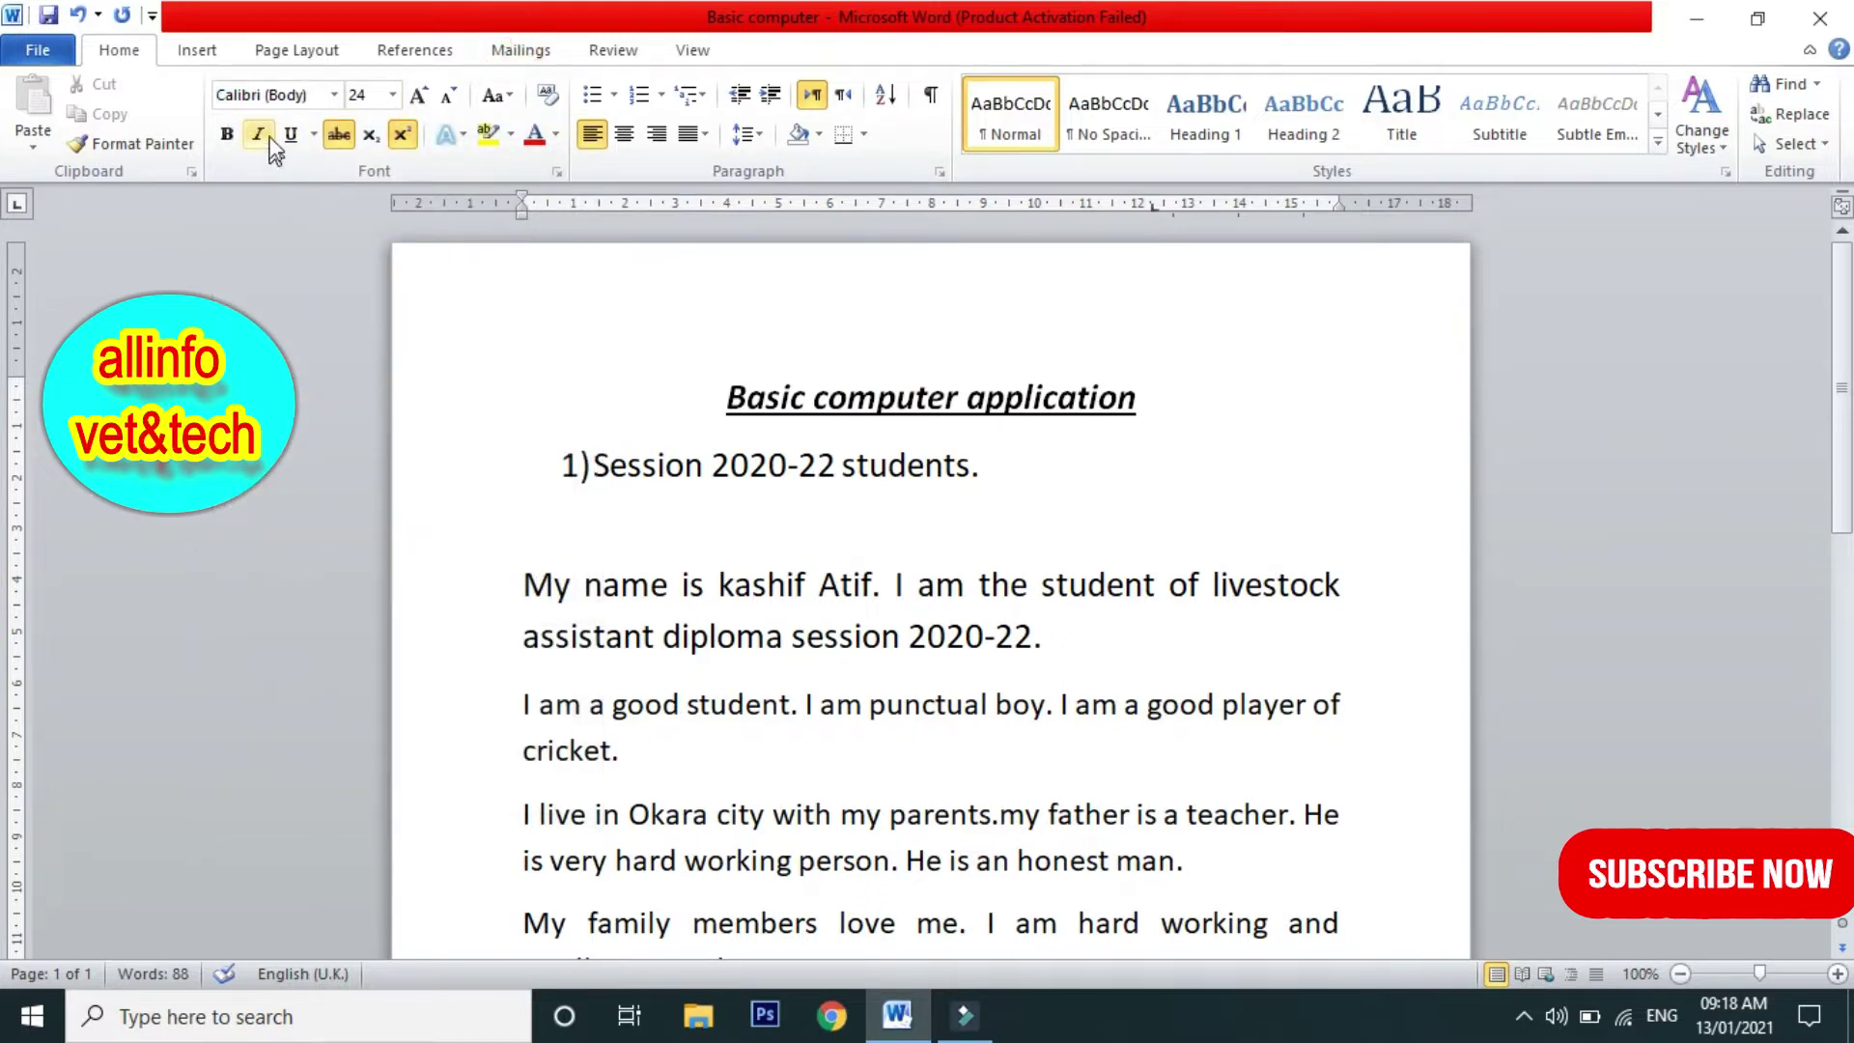
Step: Turn off Strikethrough and Superscript for new text at the document's end
click(339, 134)
click(403, 134)
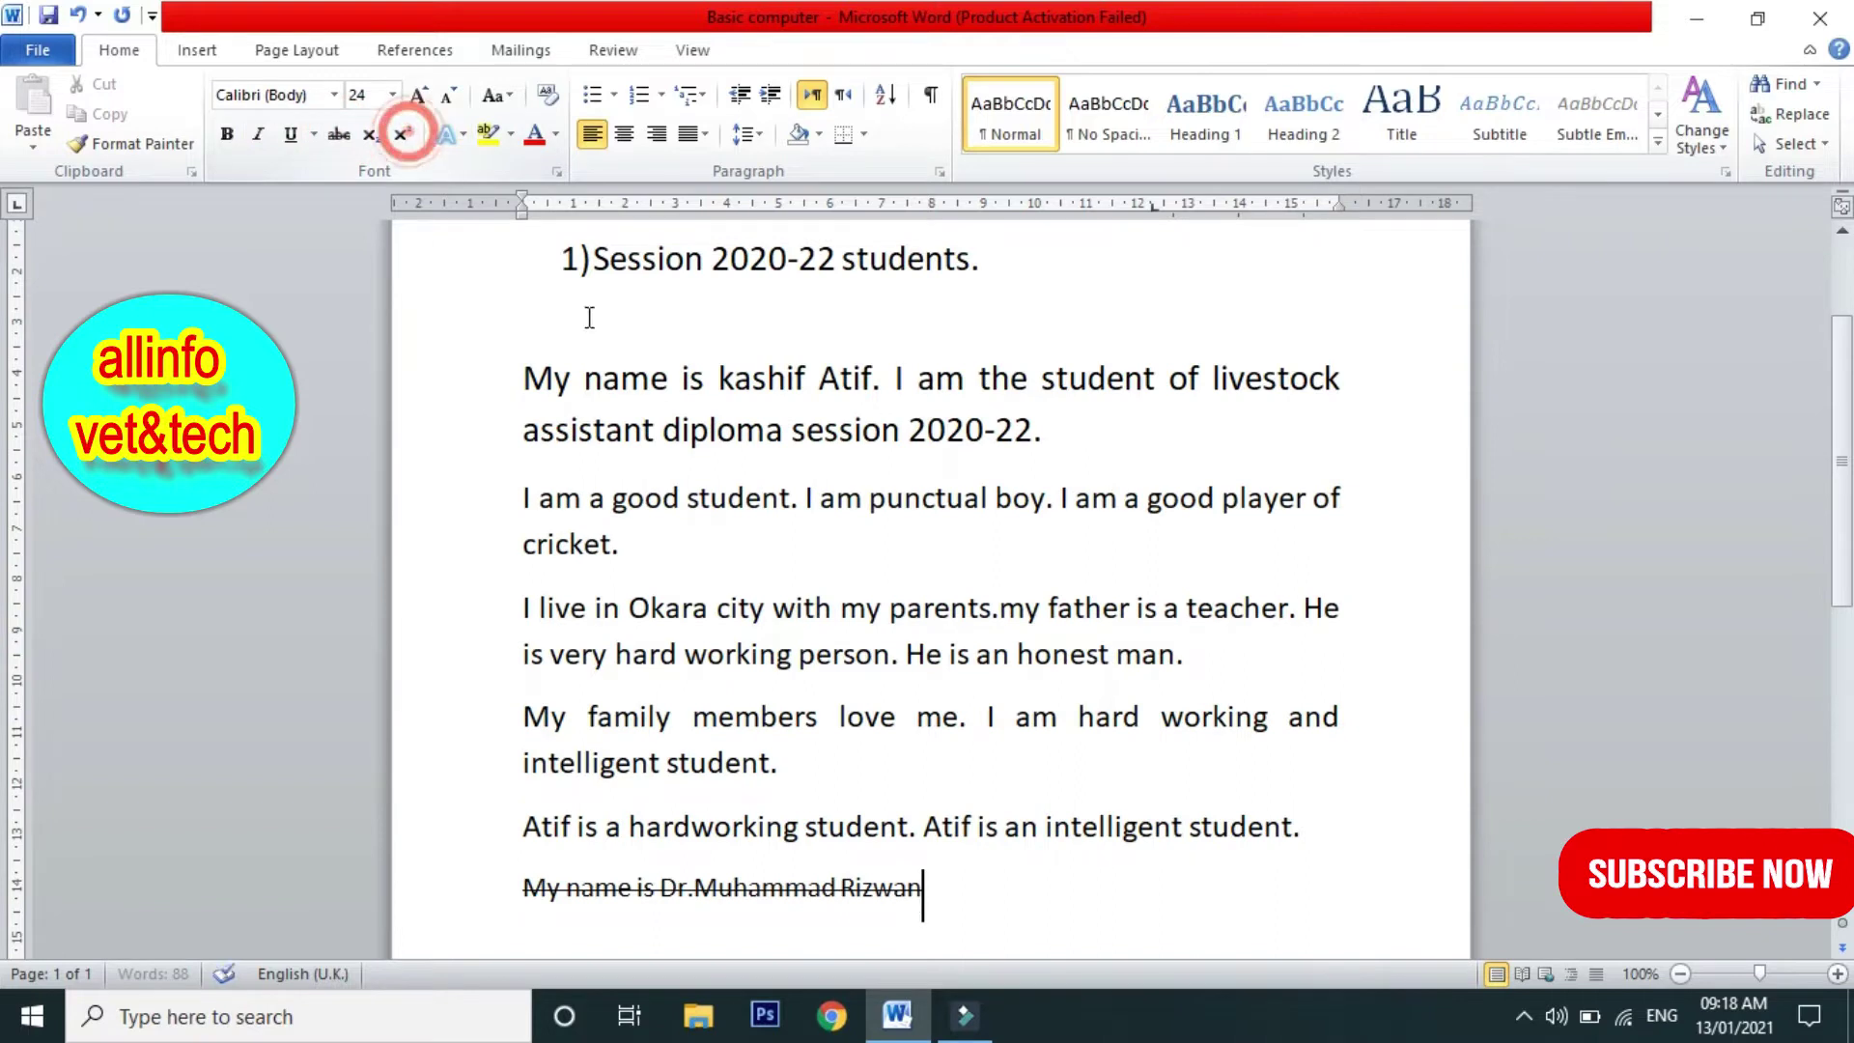
scroll(901, 403, up, 3)
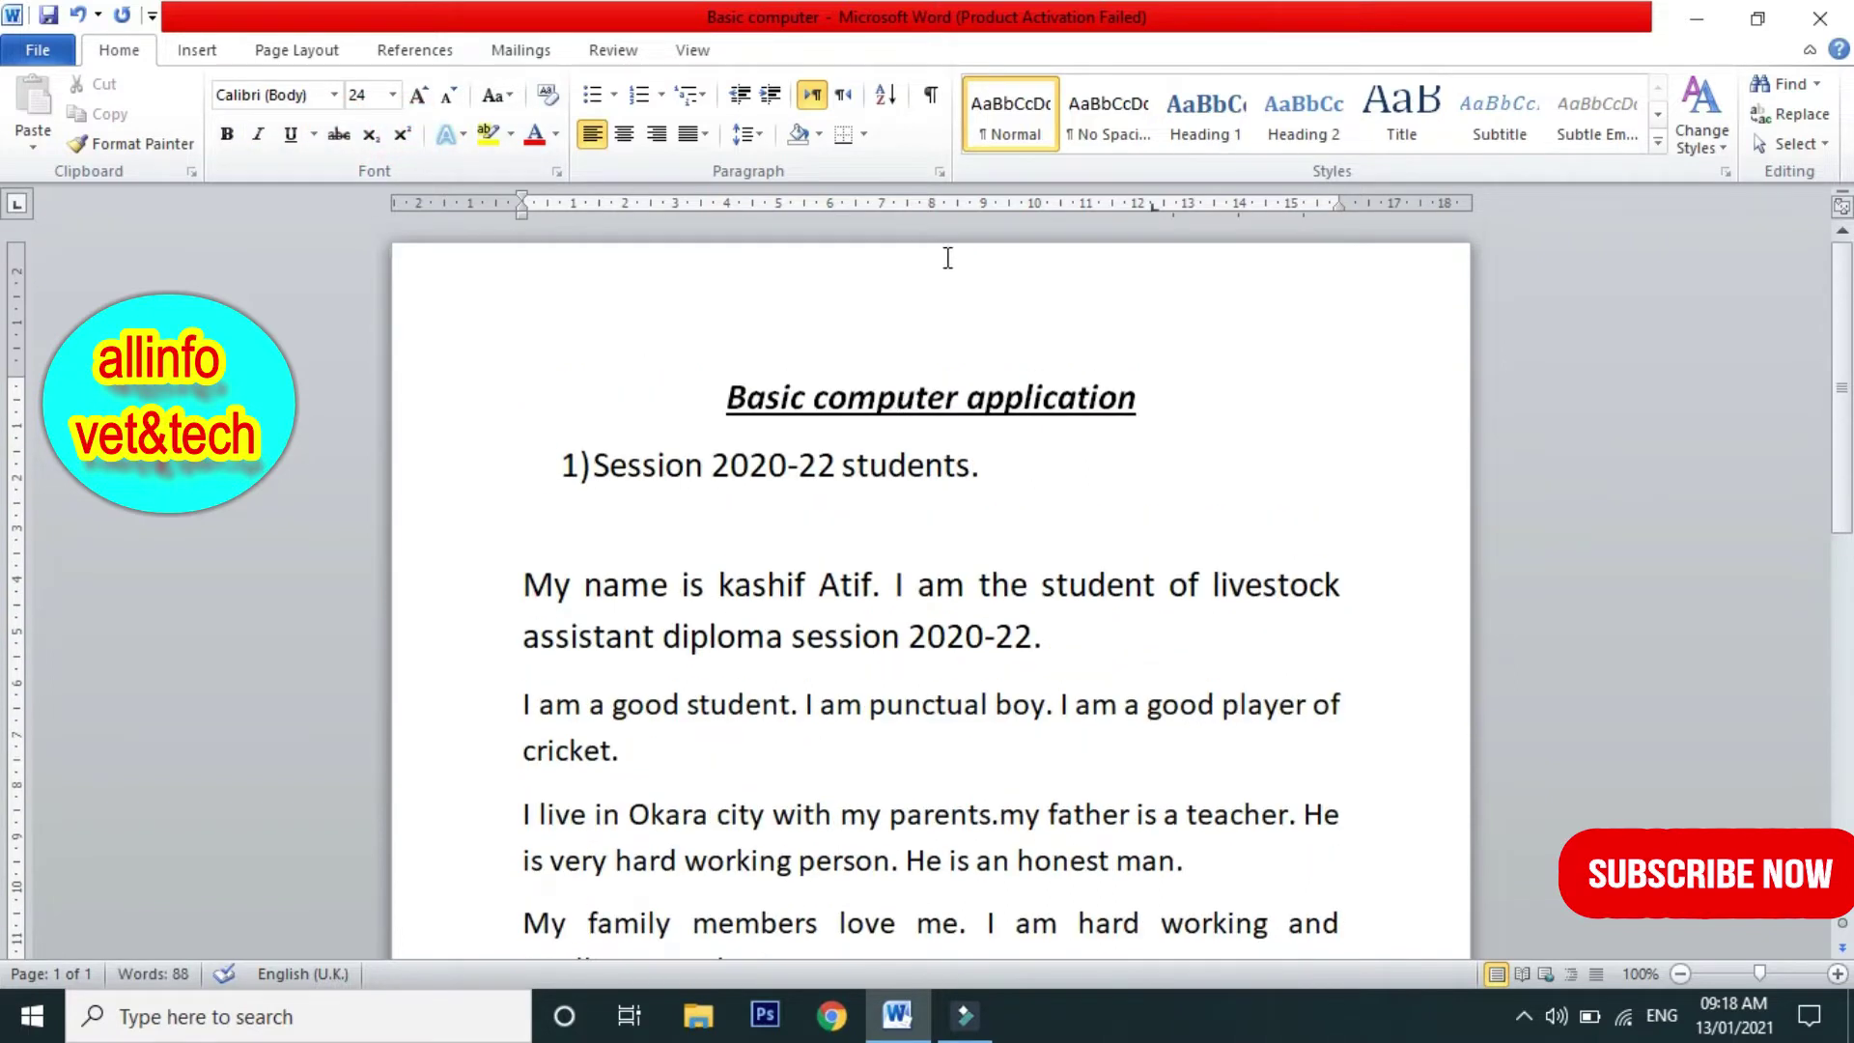
scroll(1255, 386, down, 2)
scroll(869, 387, up, 2)
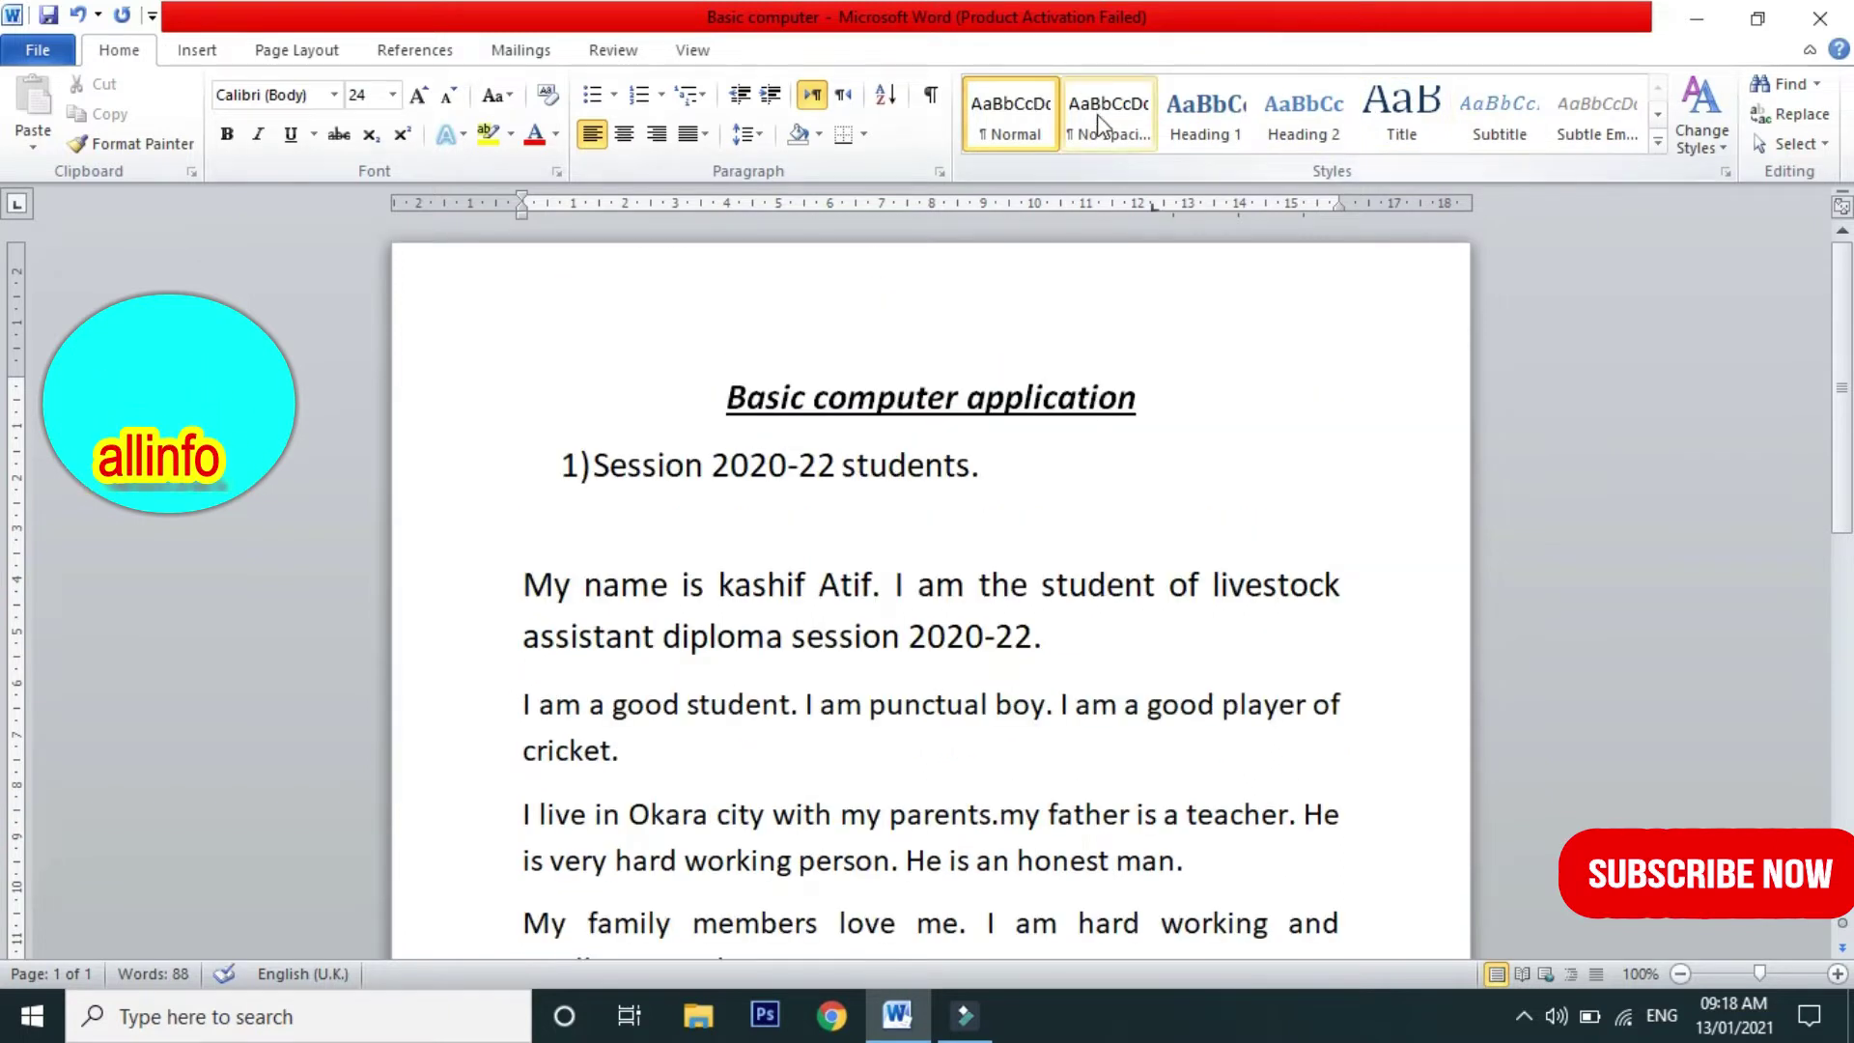
scroll(1315, 166, down, 3)
scroll(1255, 172, up, 3)
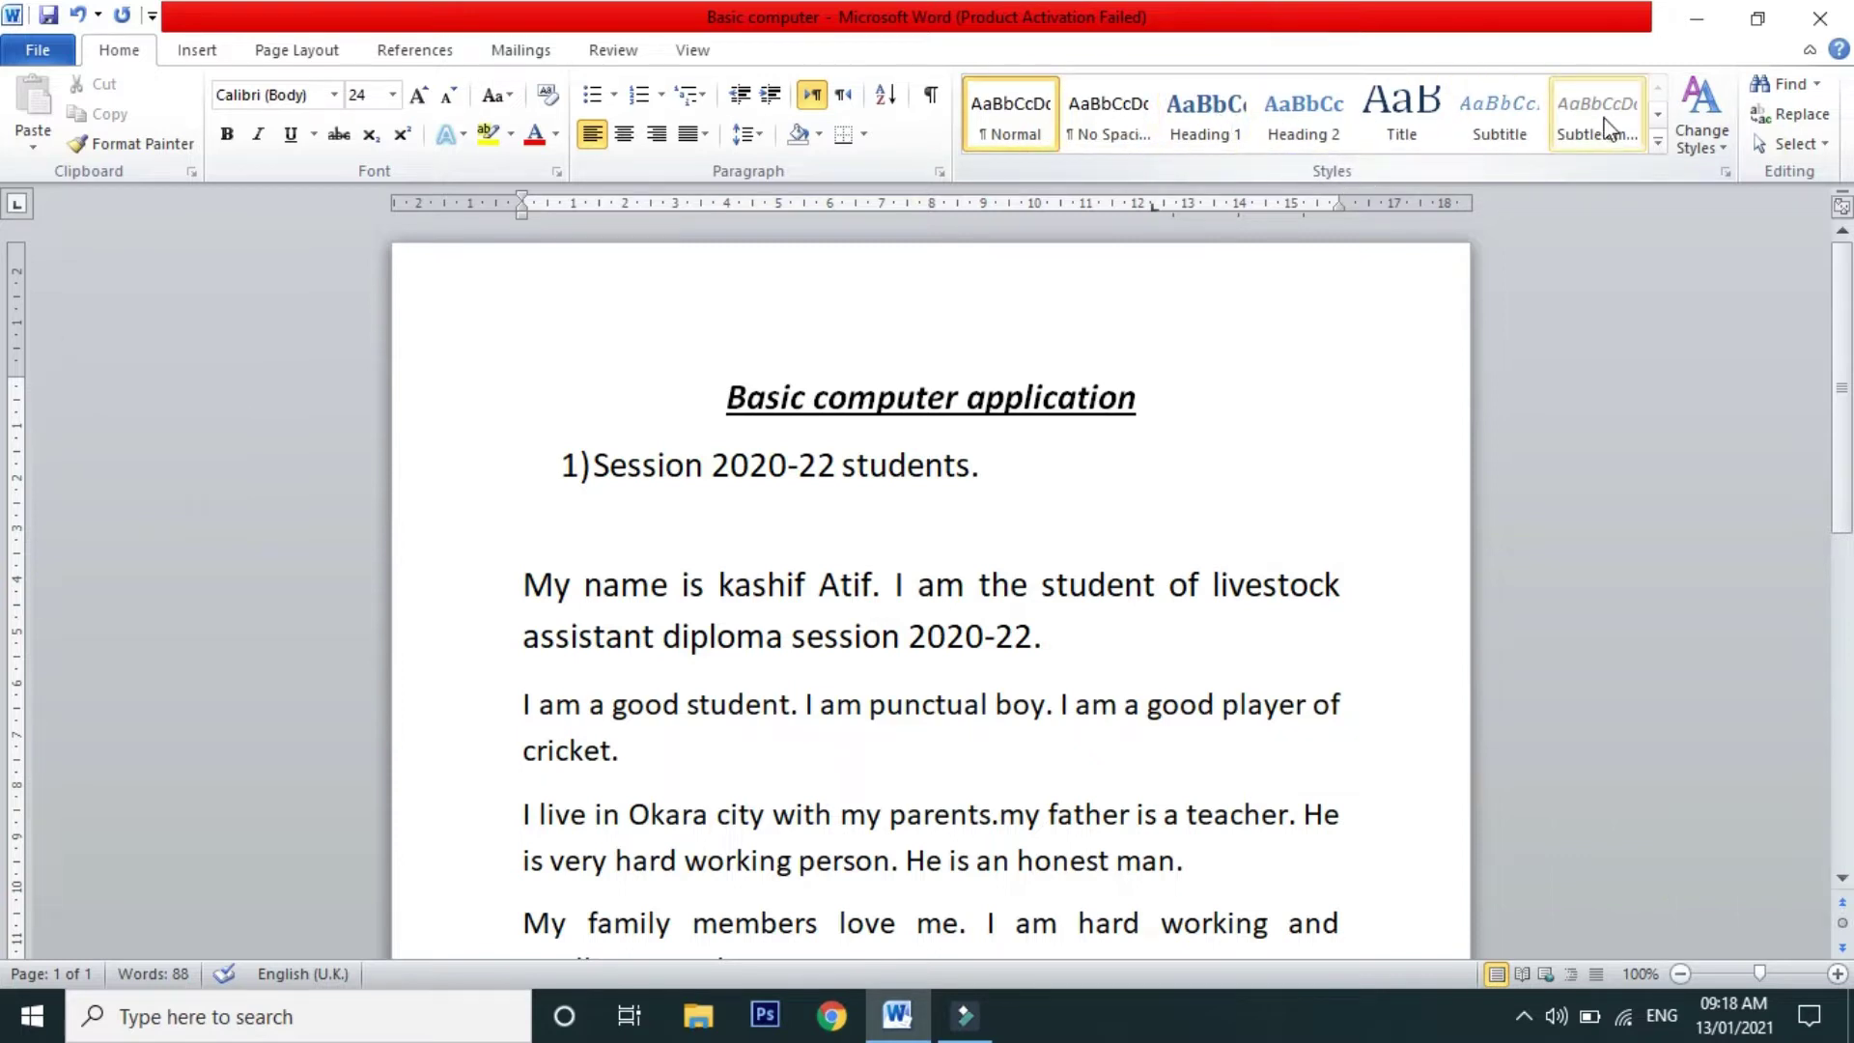
scroll(1618, 140, down, 3)
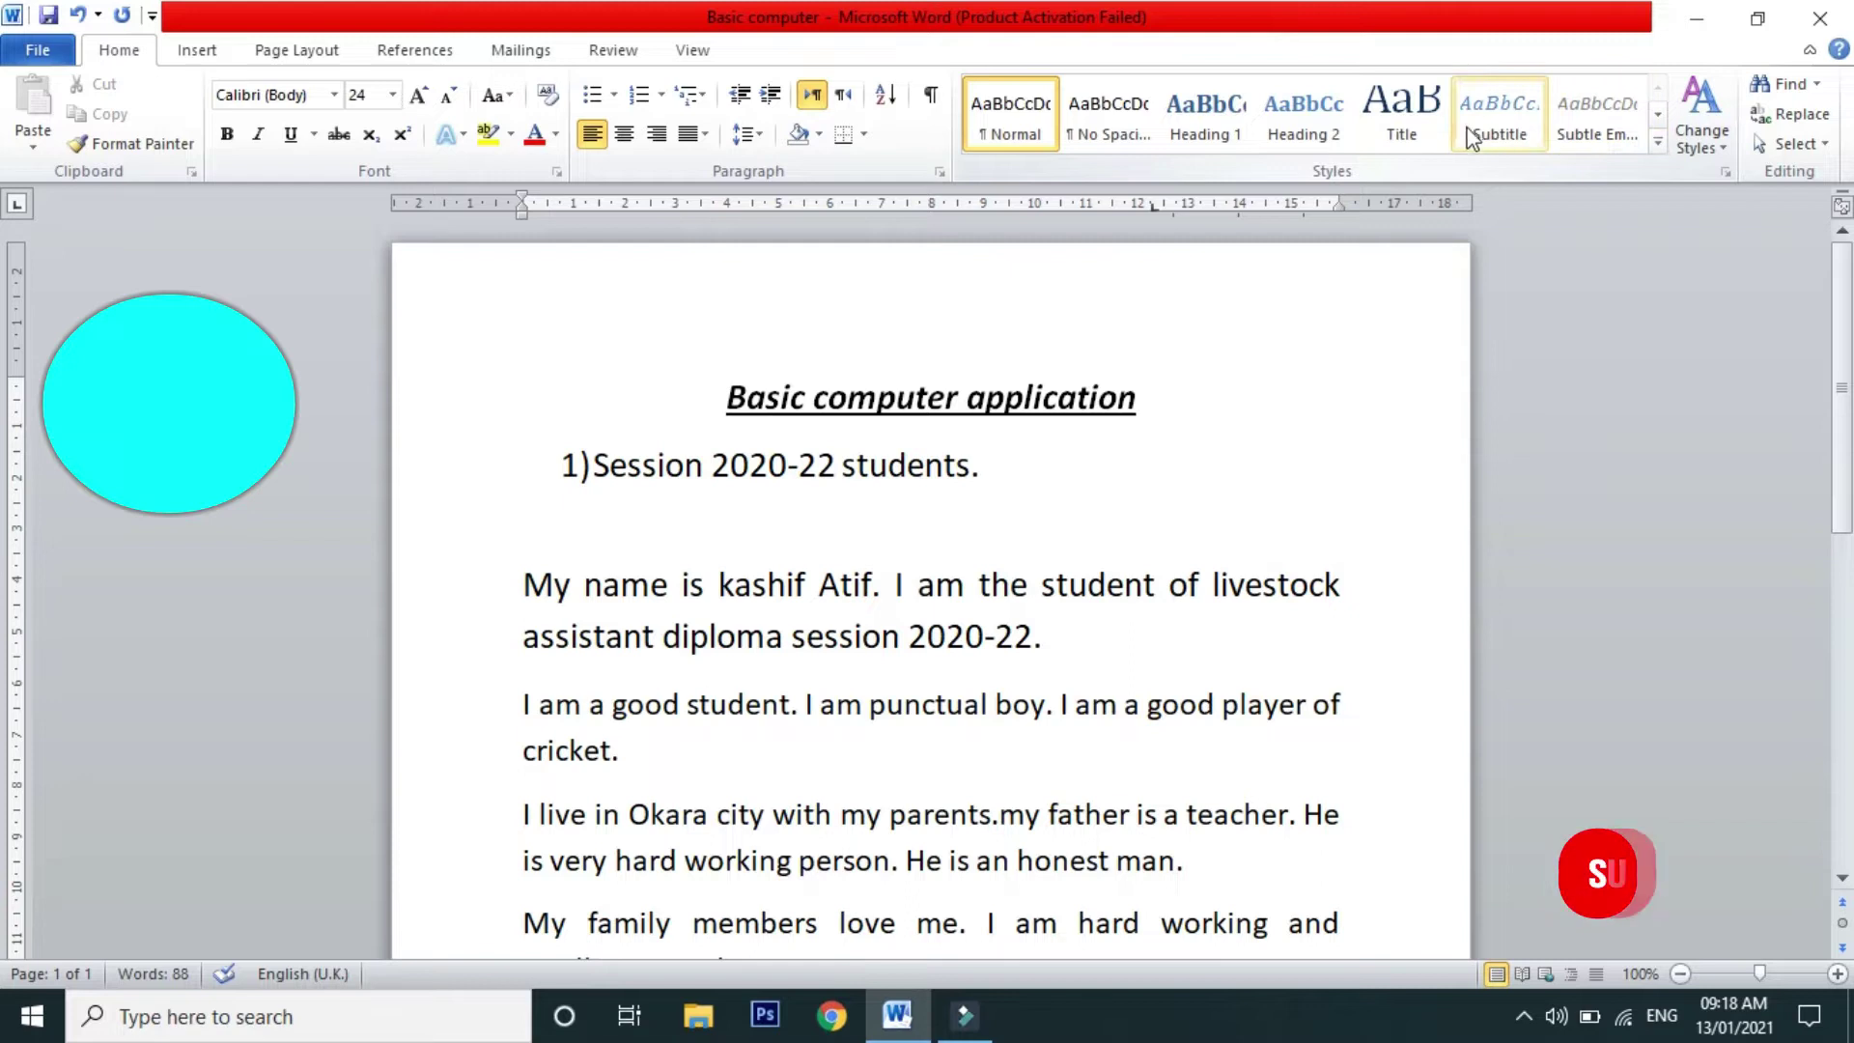
click(1659, 120)
click(1659, 119)
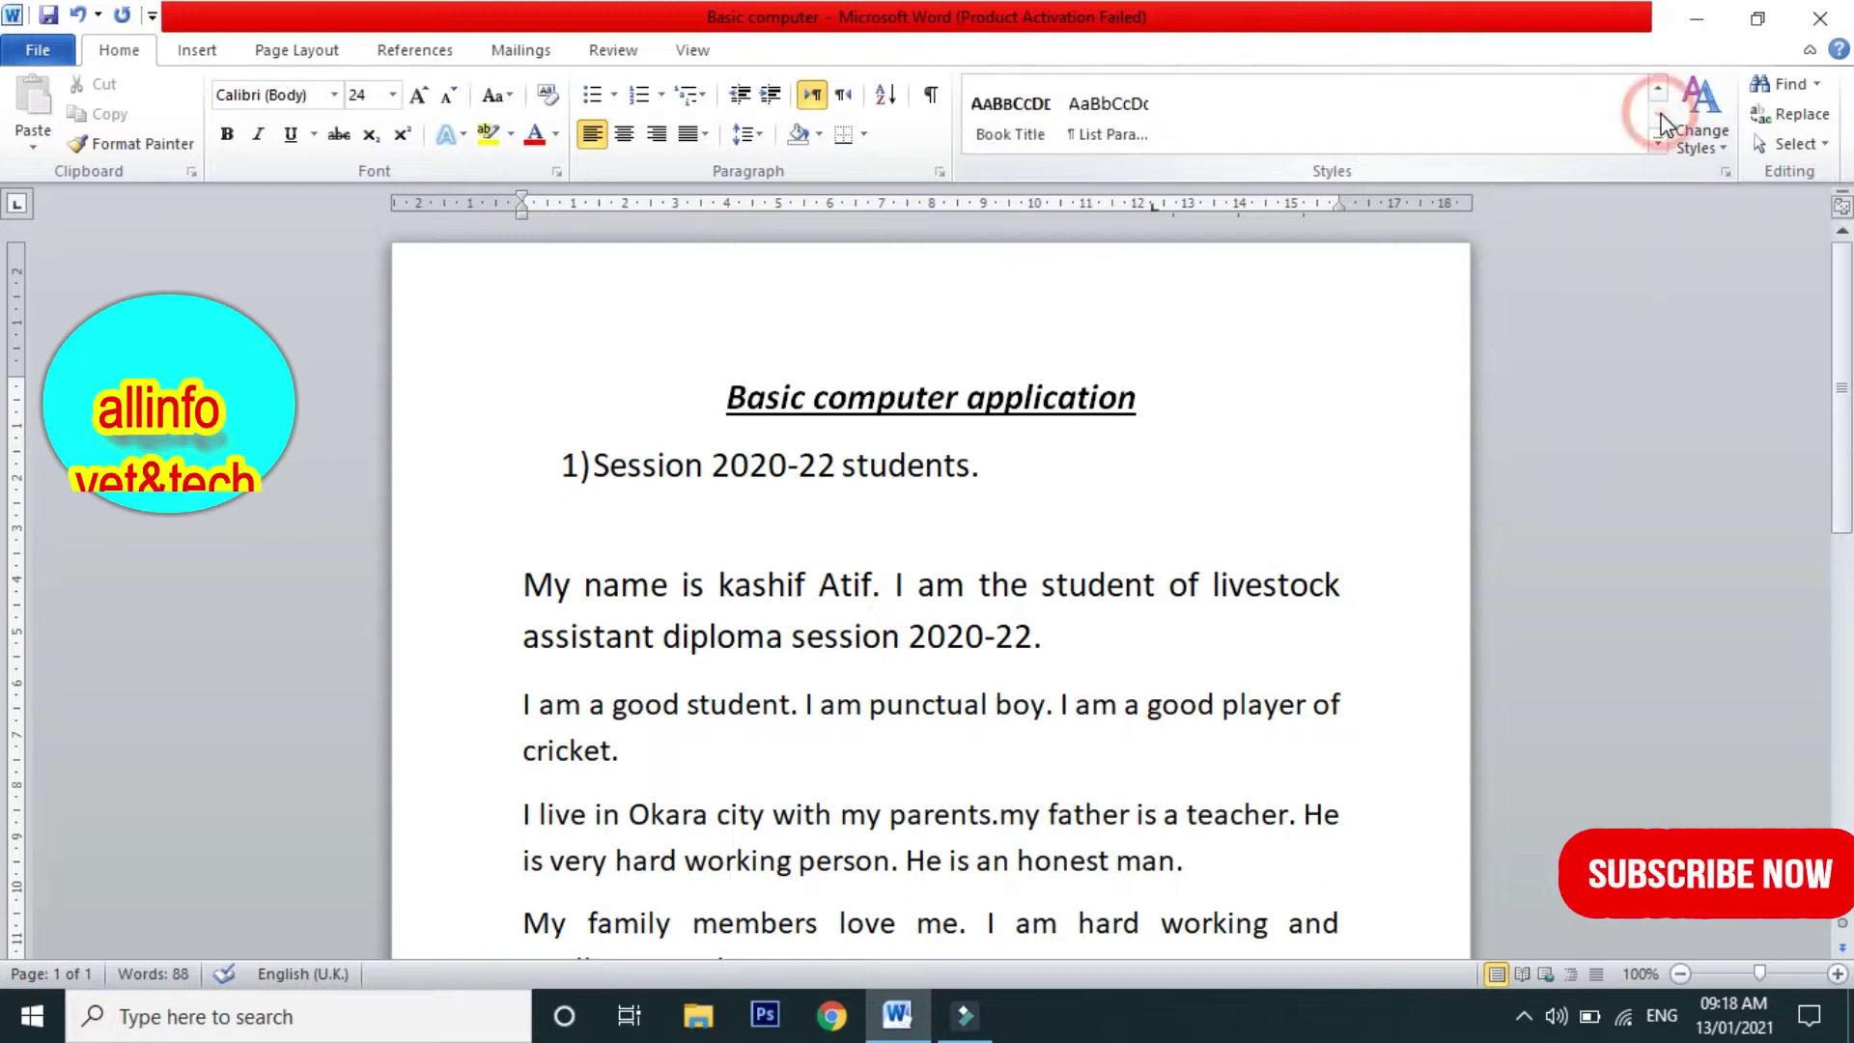
click(1657, 89)
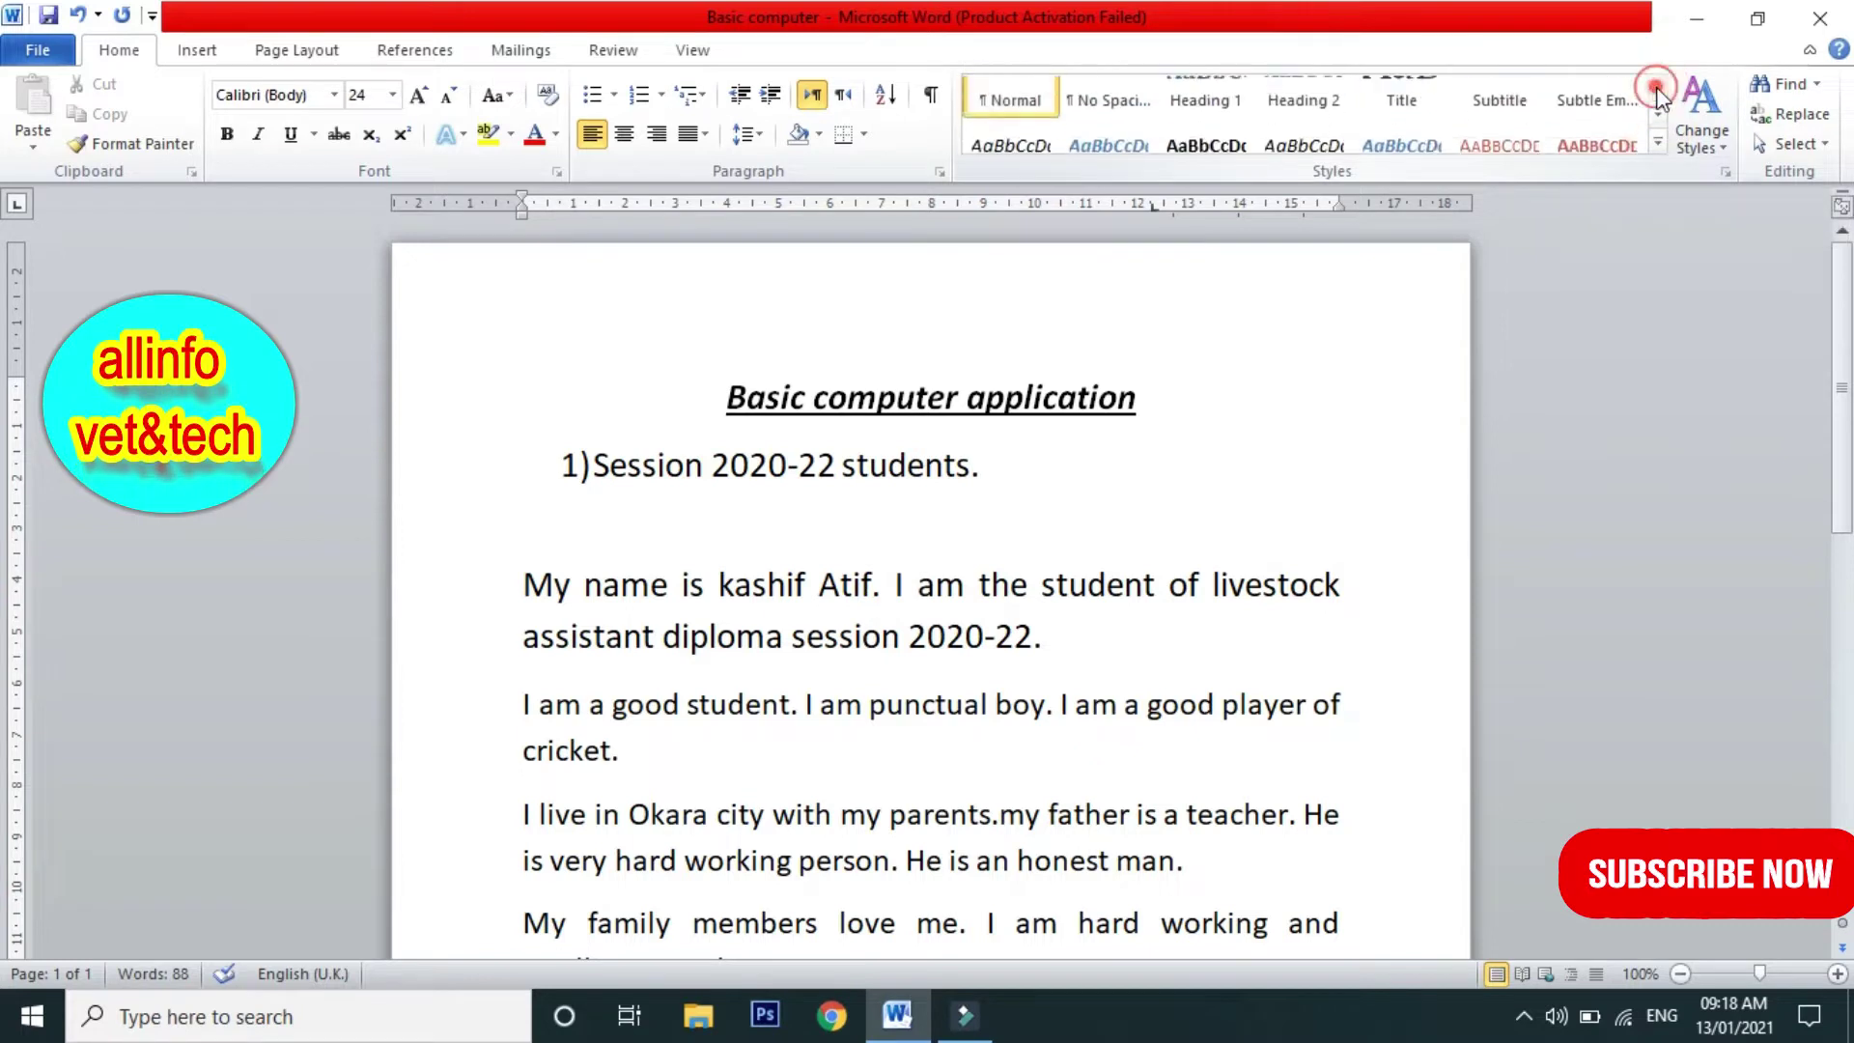
click(1658, 145)
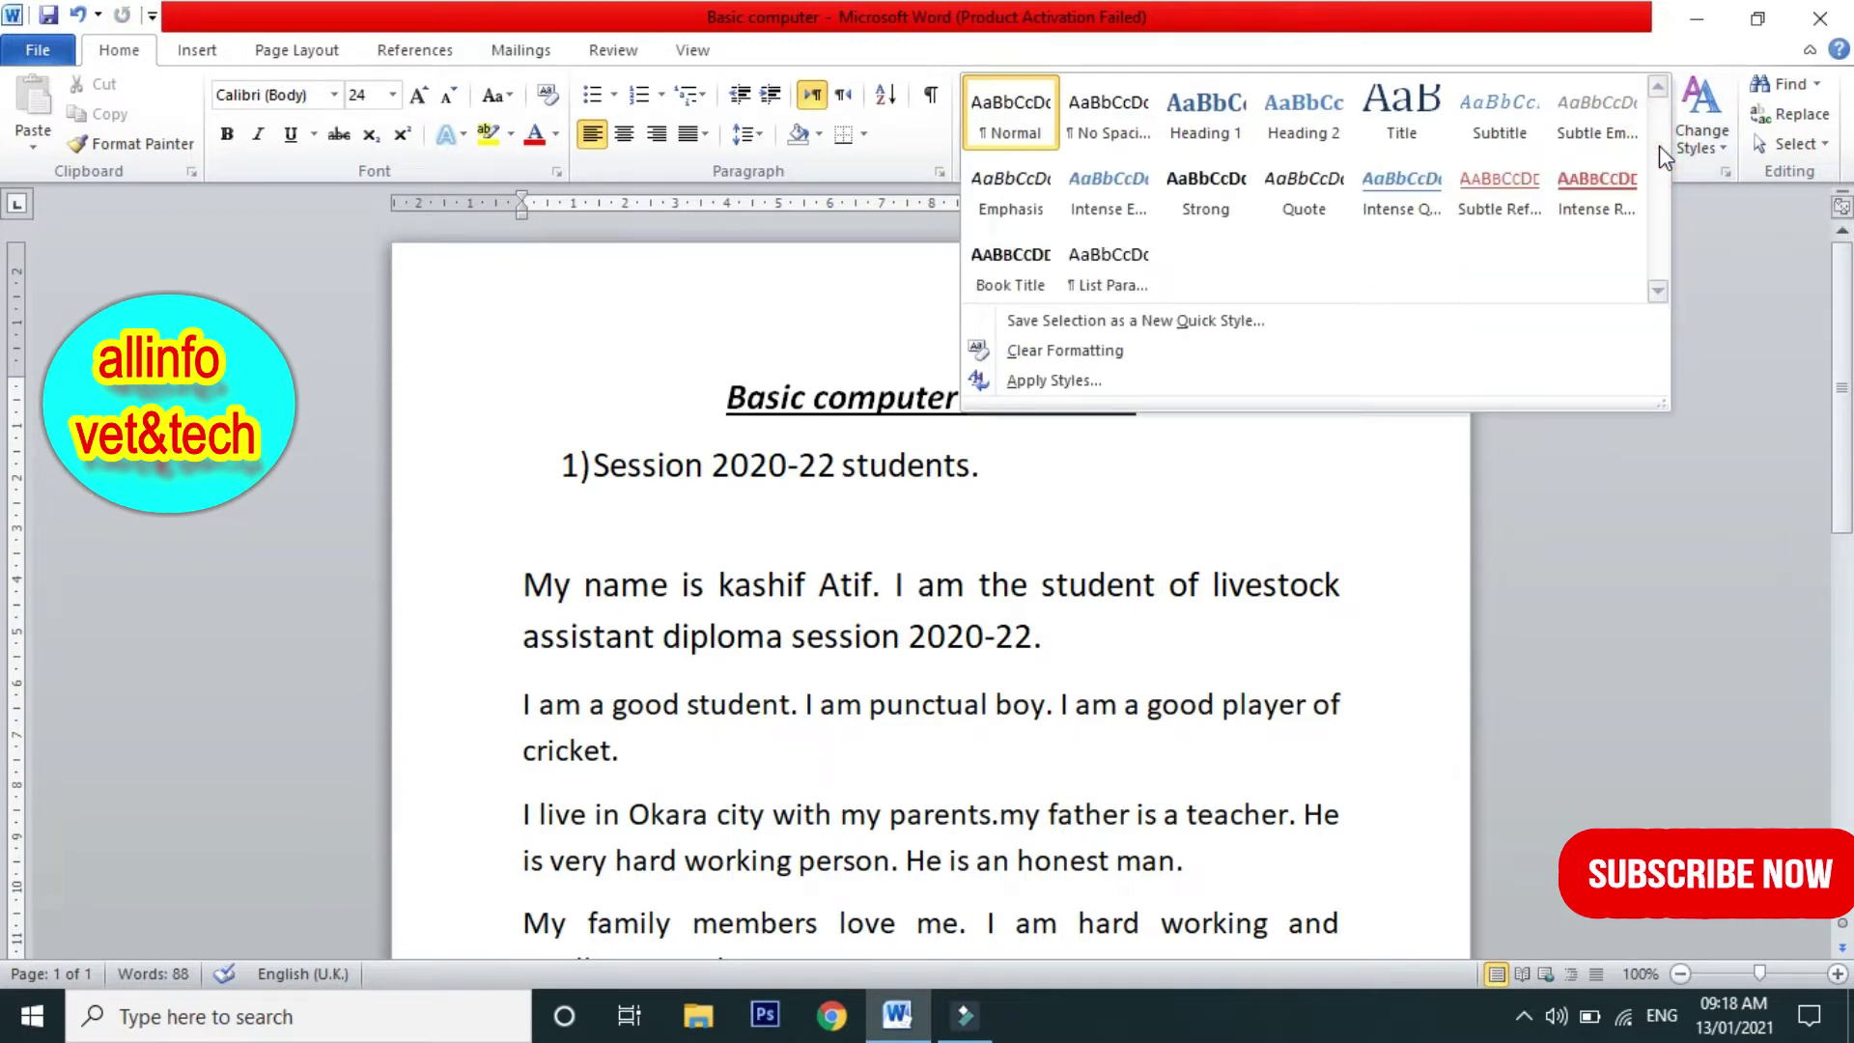
scroll(1200, 393, down, 3)
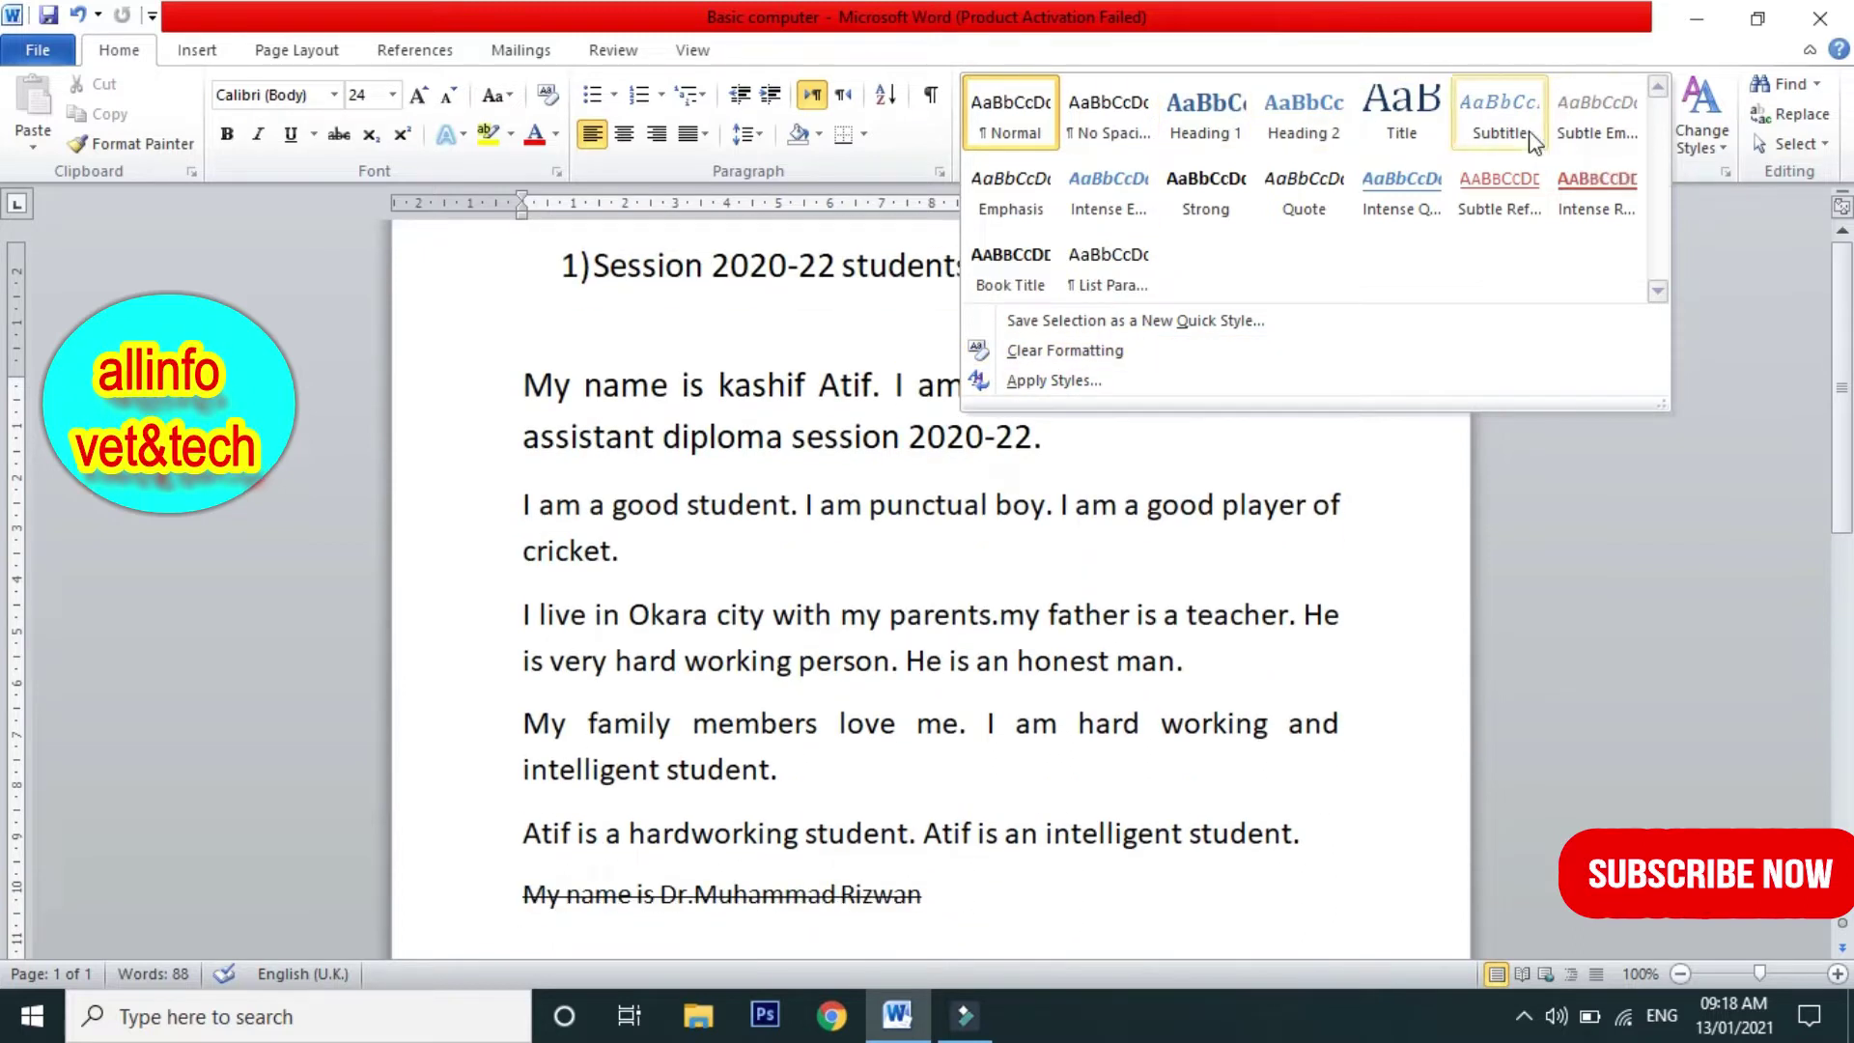
scroll(1757, 366, up, 3)
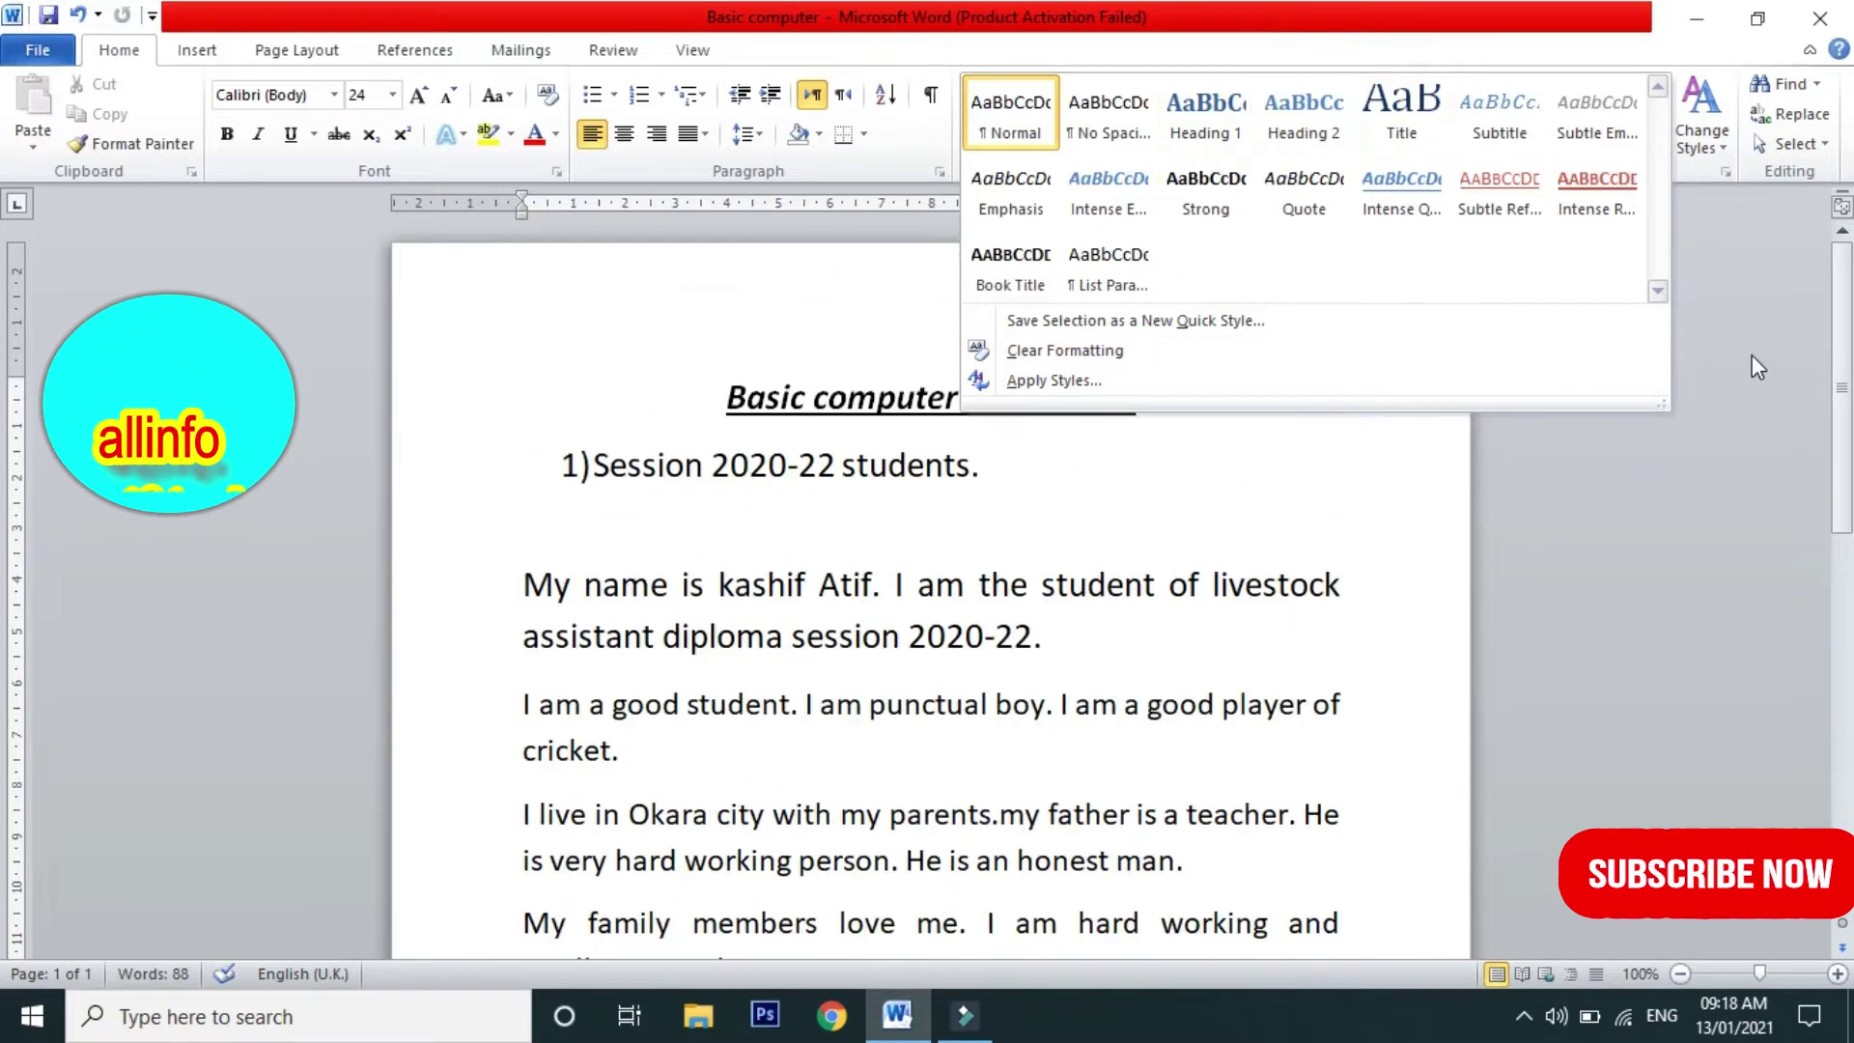
click(1757, 366)
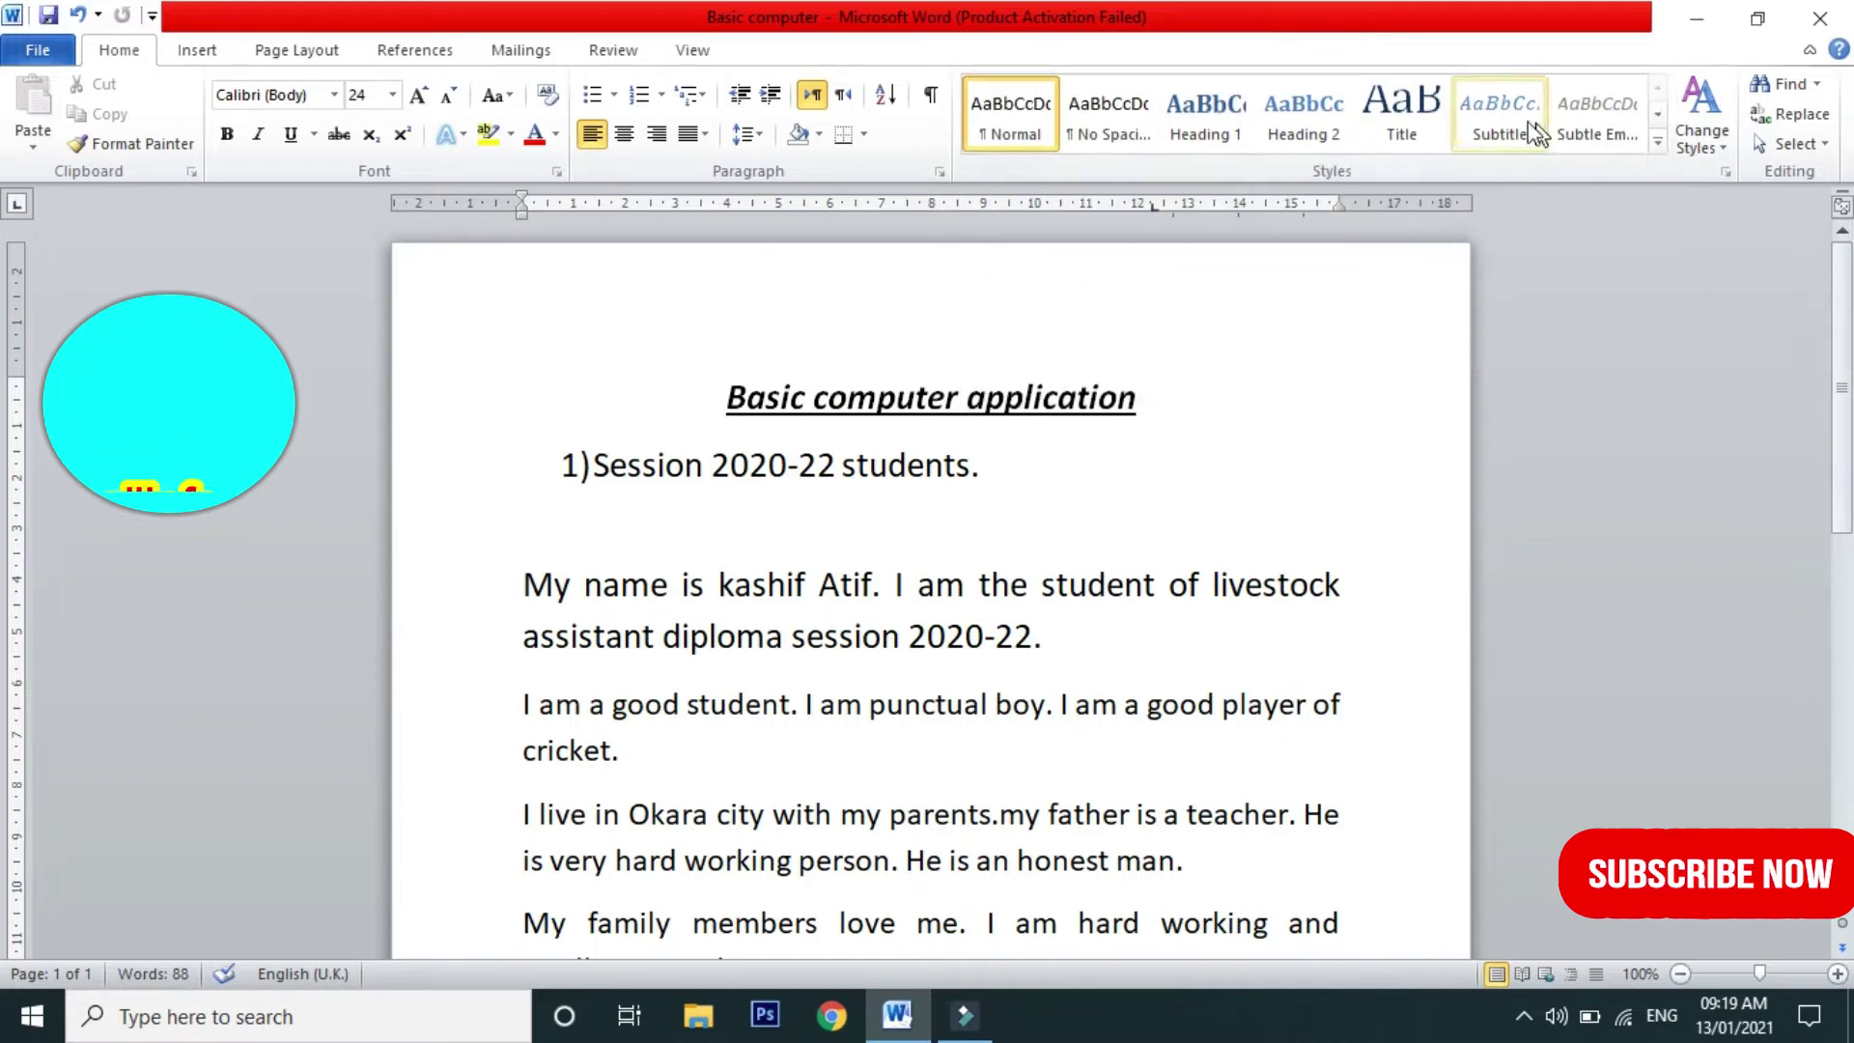
click(1657, 142)
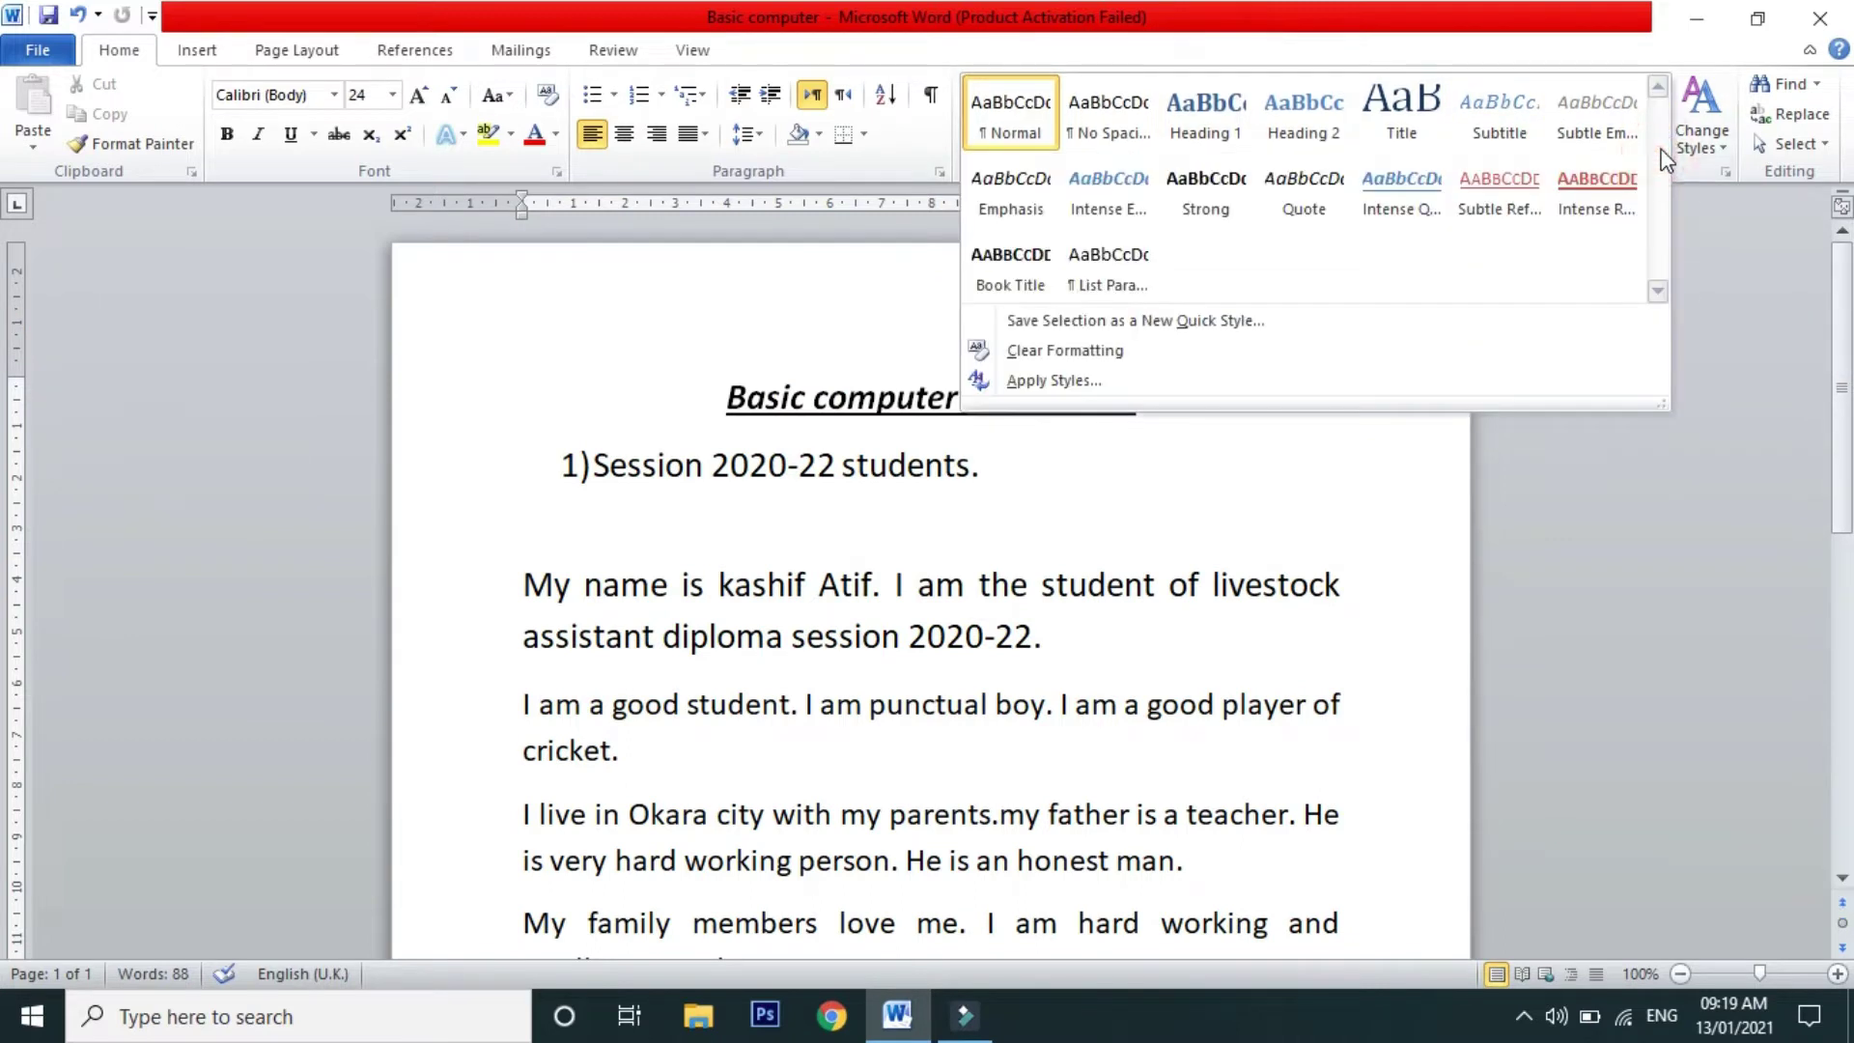
scroll(1690, 271, down, 3)
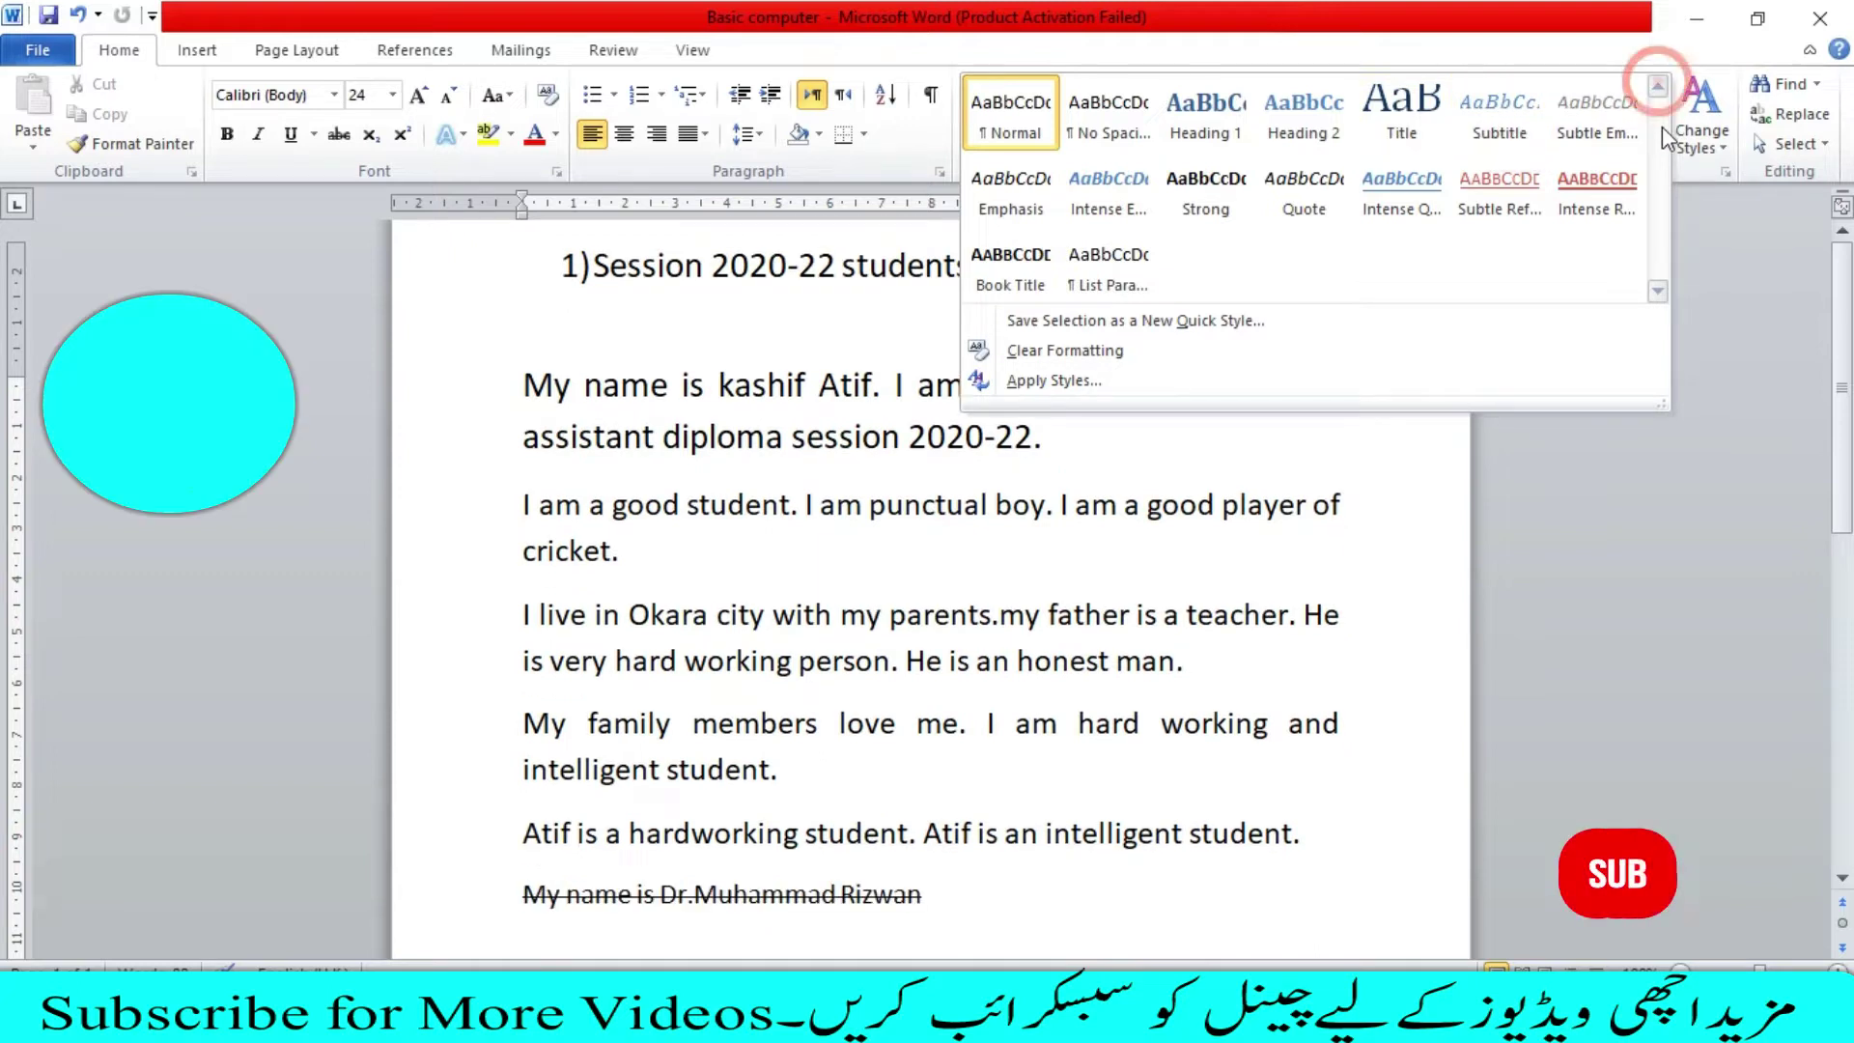
click(1678, 297)
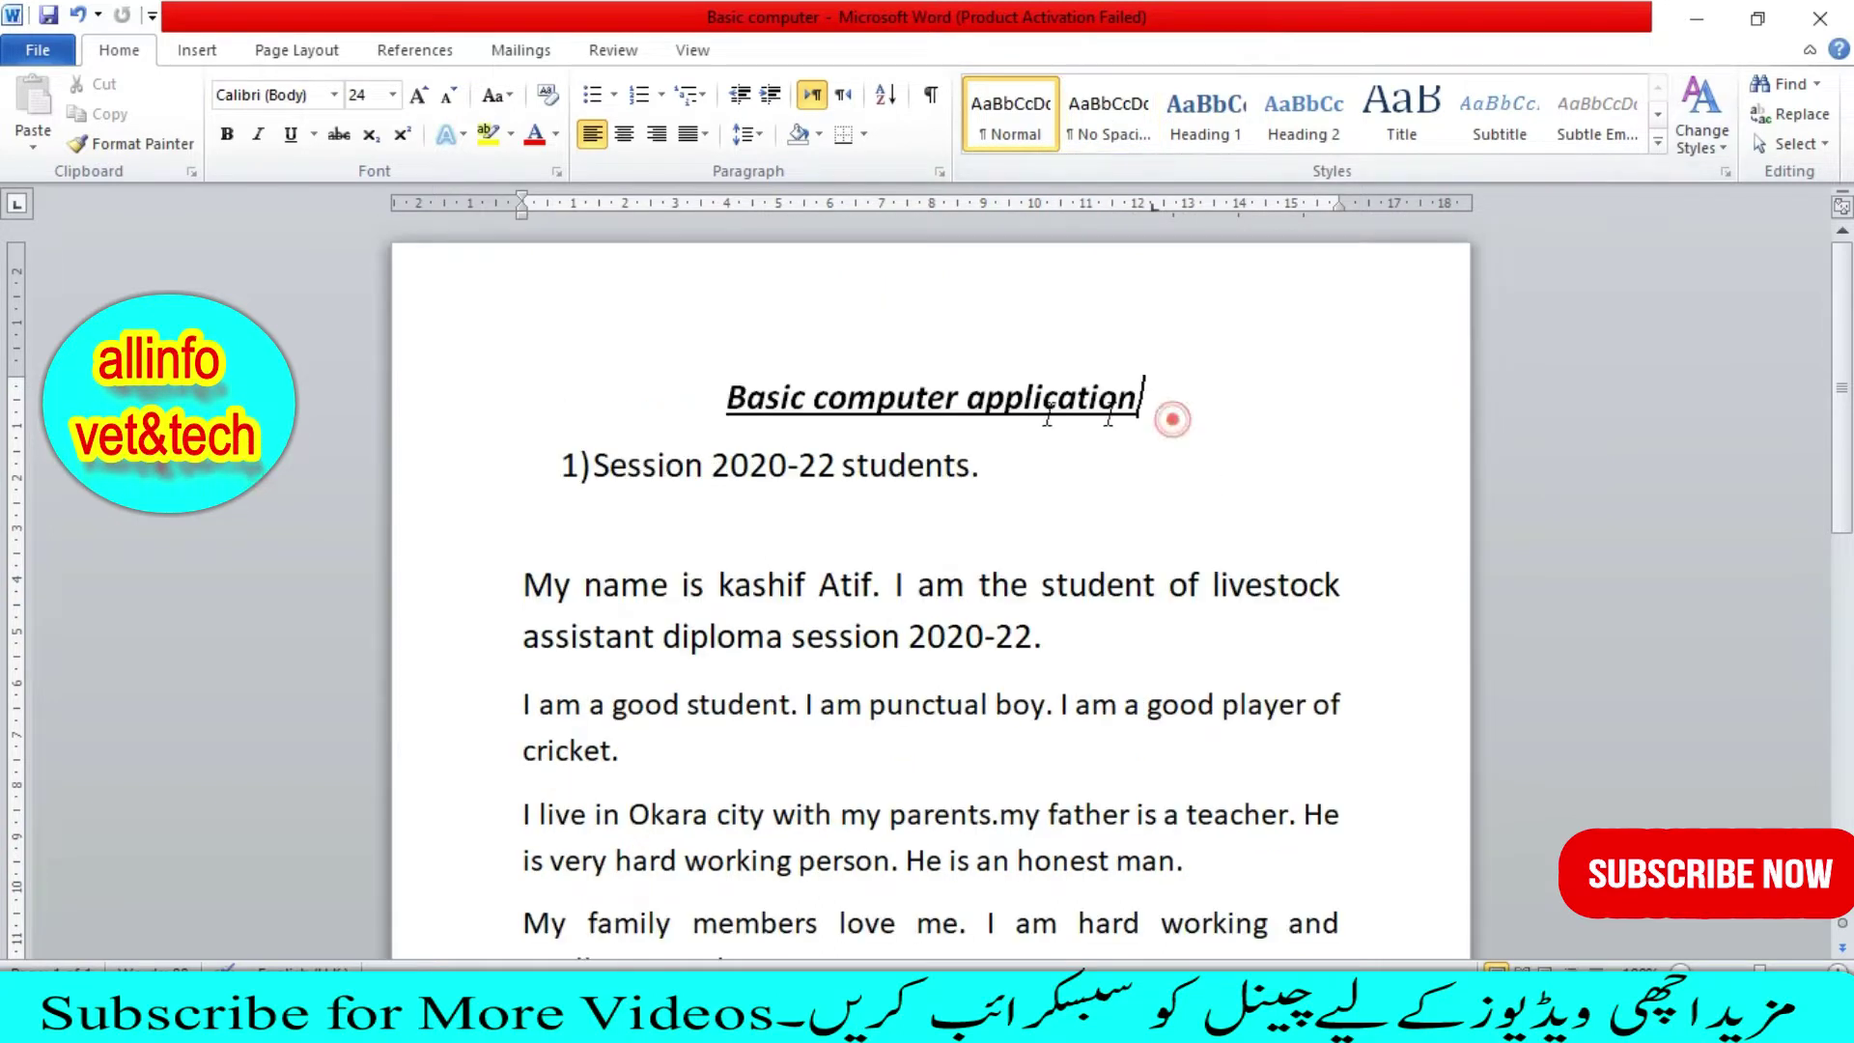
Step: Select the 'Basic computer application' title and grow its font to 36 pt
drag(1159, 414, 726, 379)
click(417, 97)
click(417, 97)
click(417, 97)
click(417, 97)
click(417, 96)
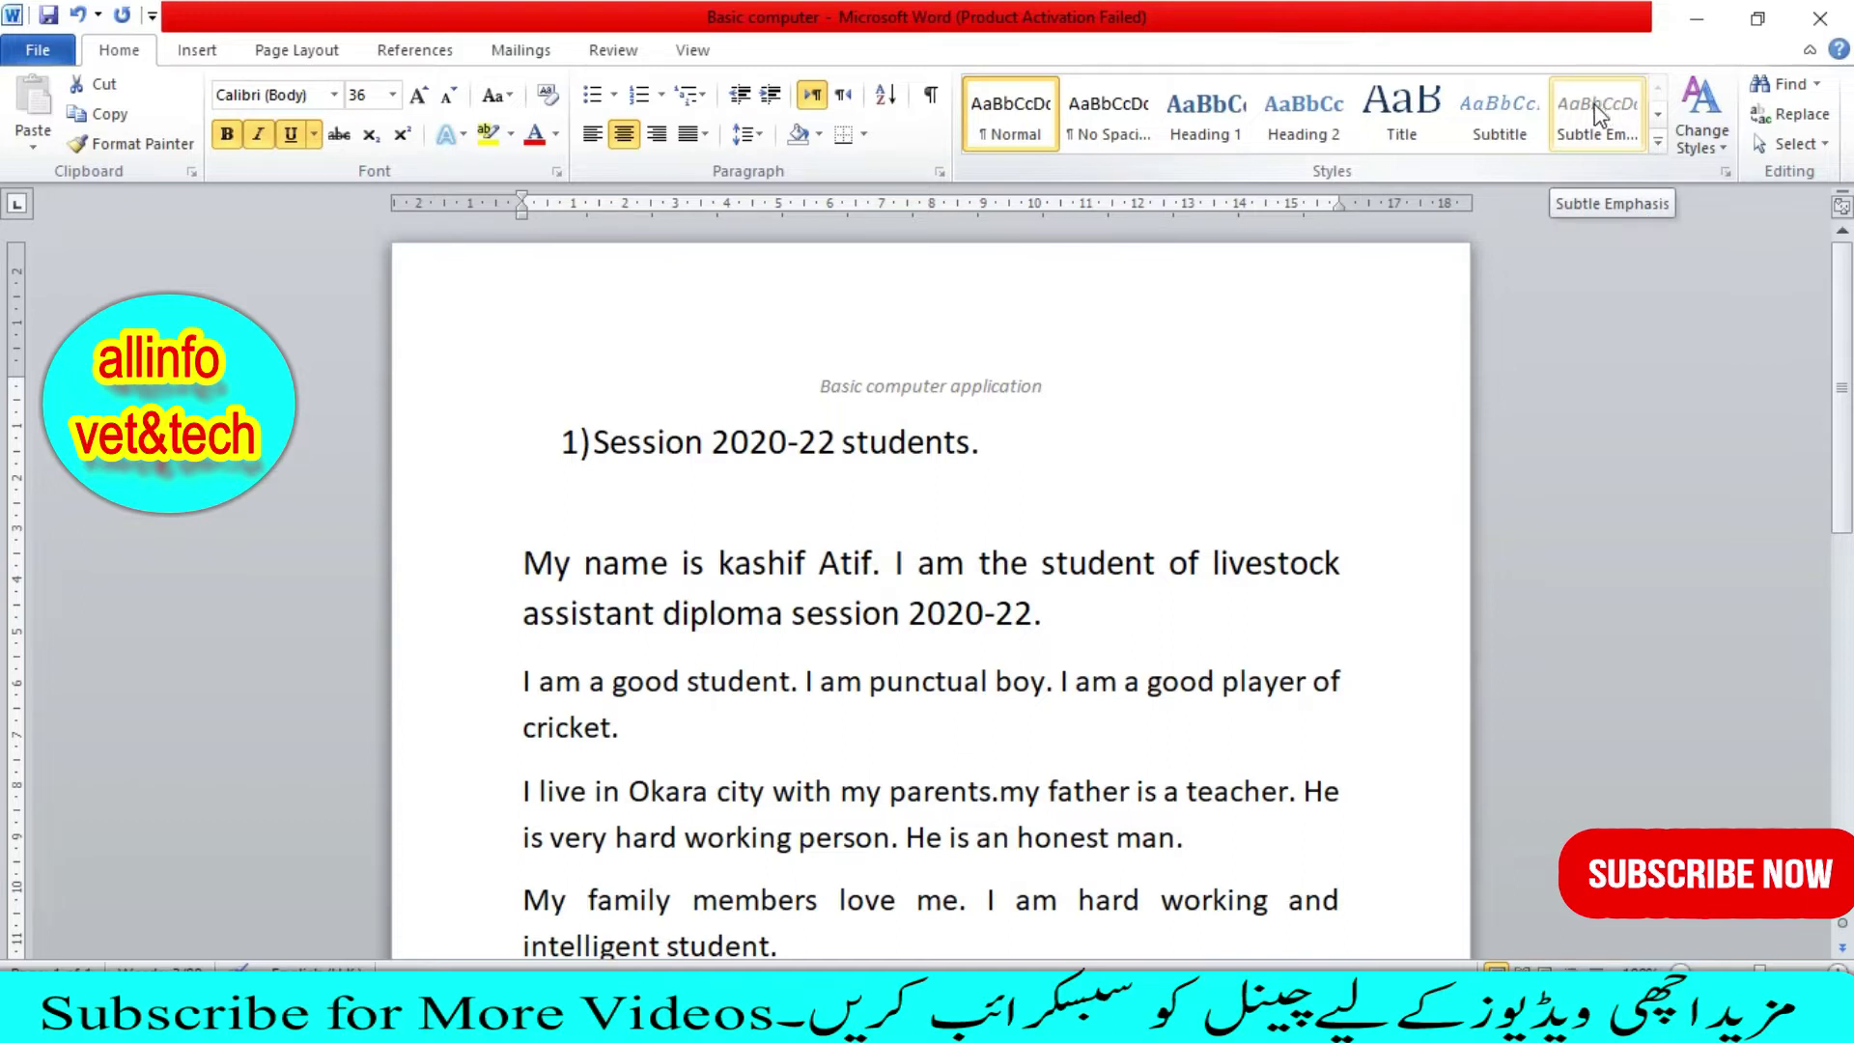
click(1657, 141)
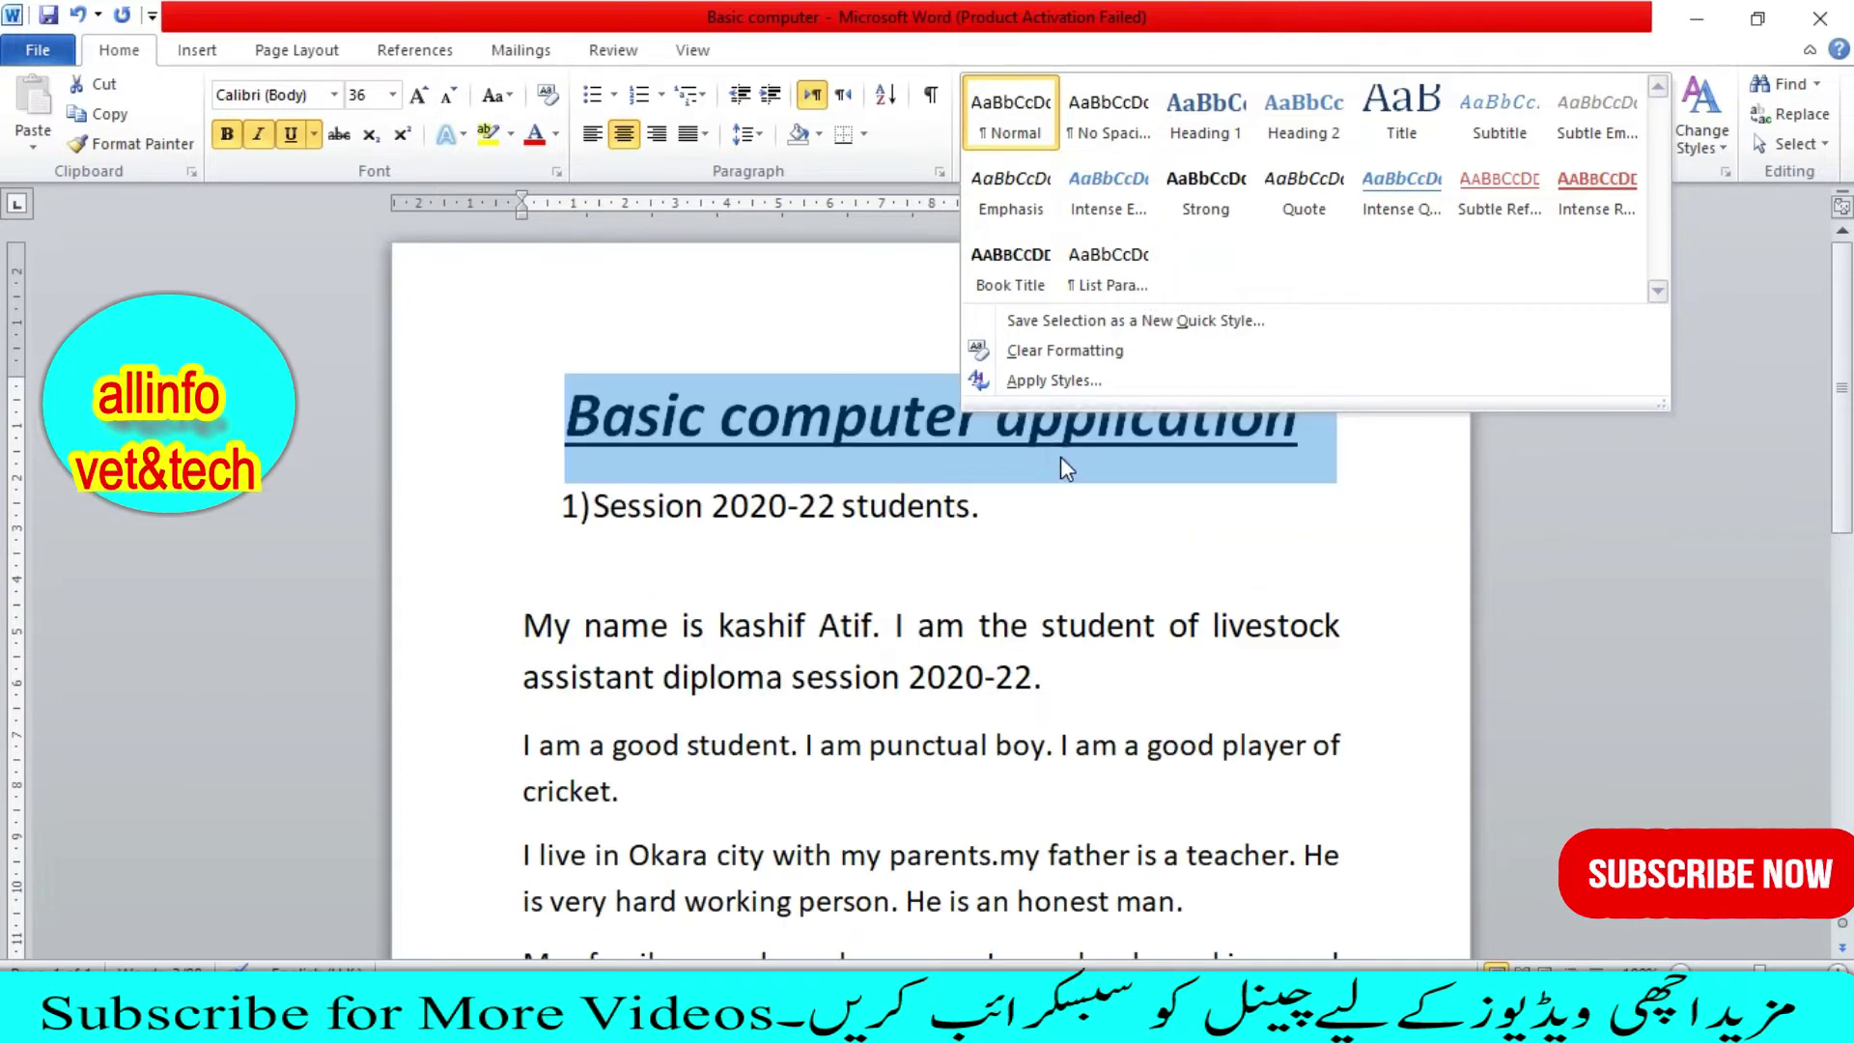
Step: Select the title through the first paragraph and expand the full Styles gallery
click(1060, 455)
drag(552, 435, 1062, 666)
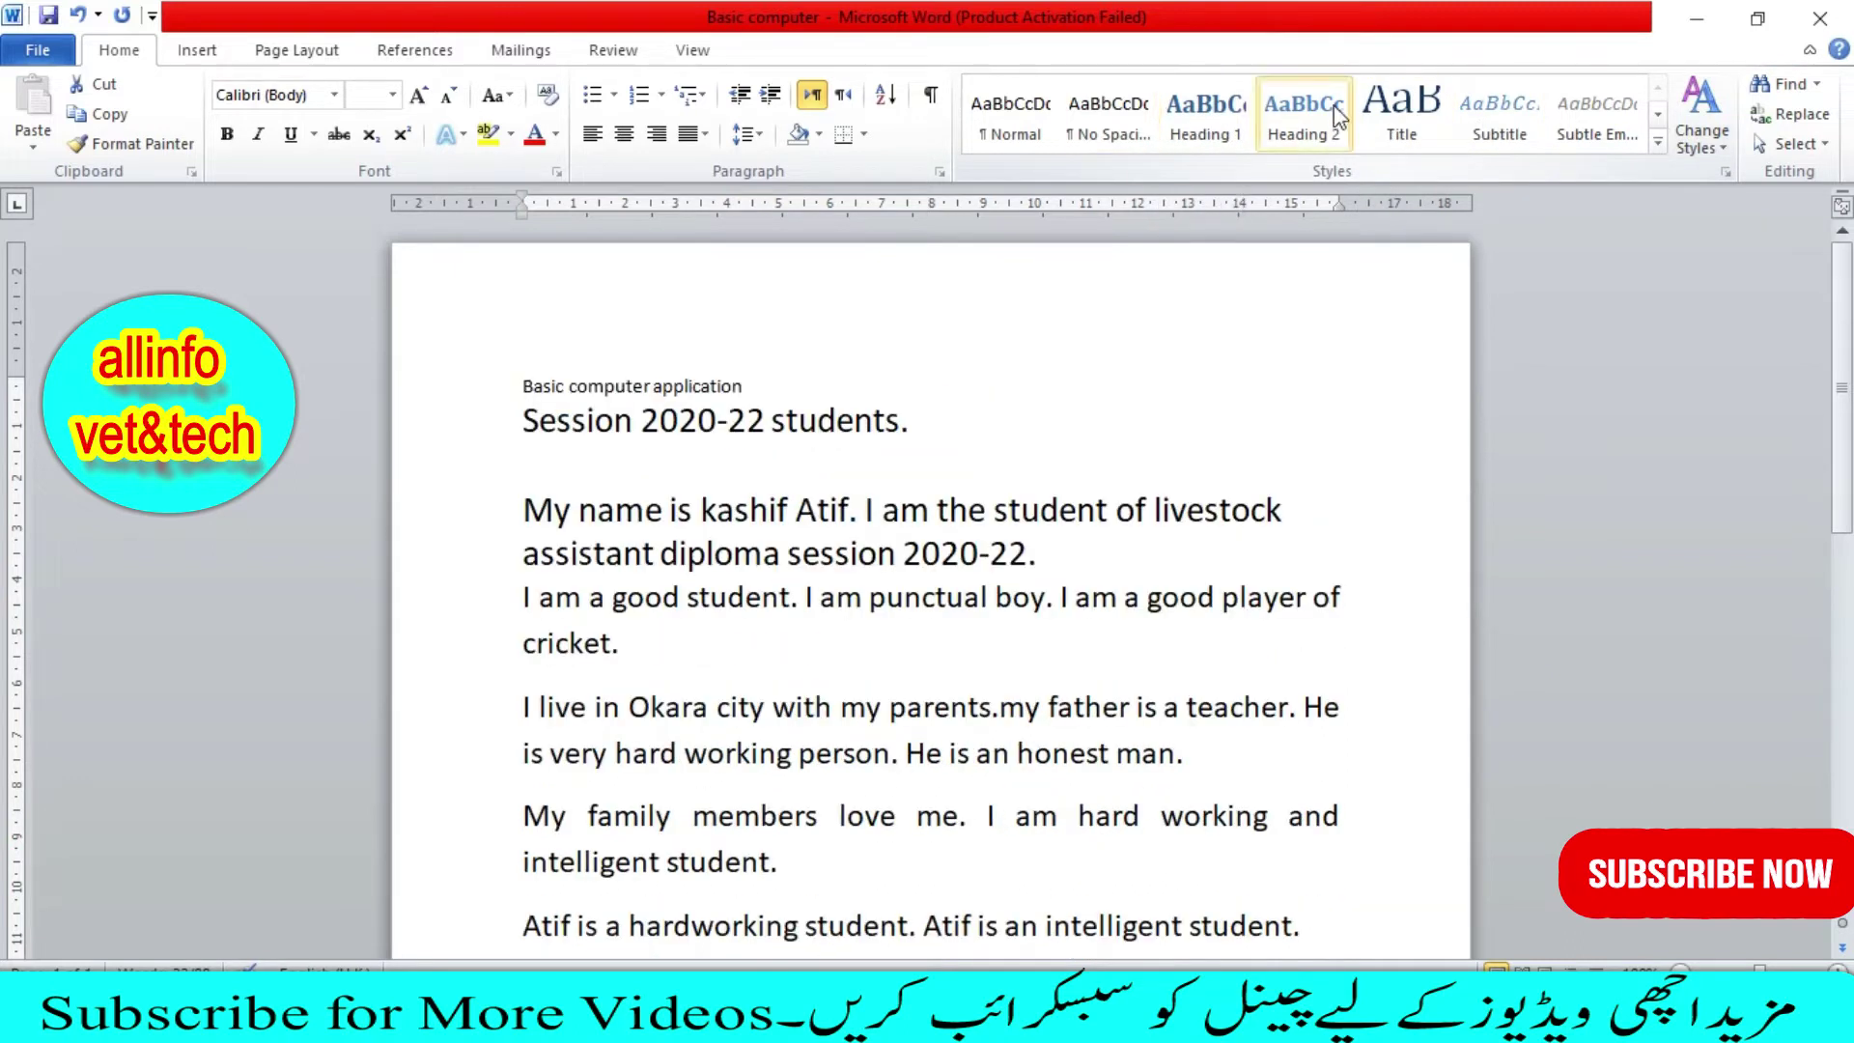
click(1658, 120)
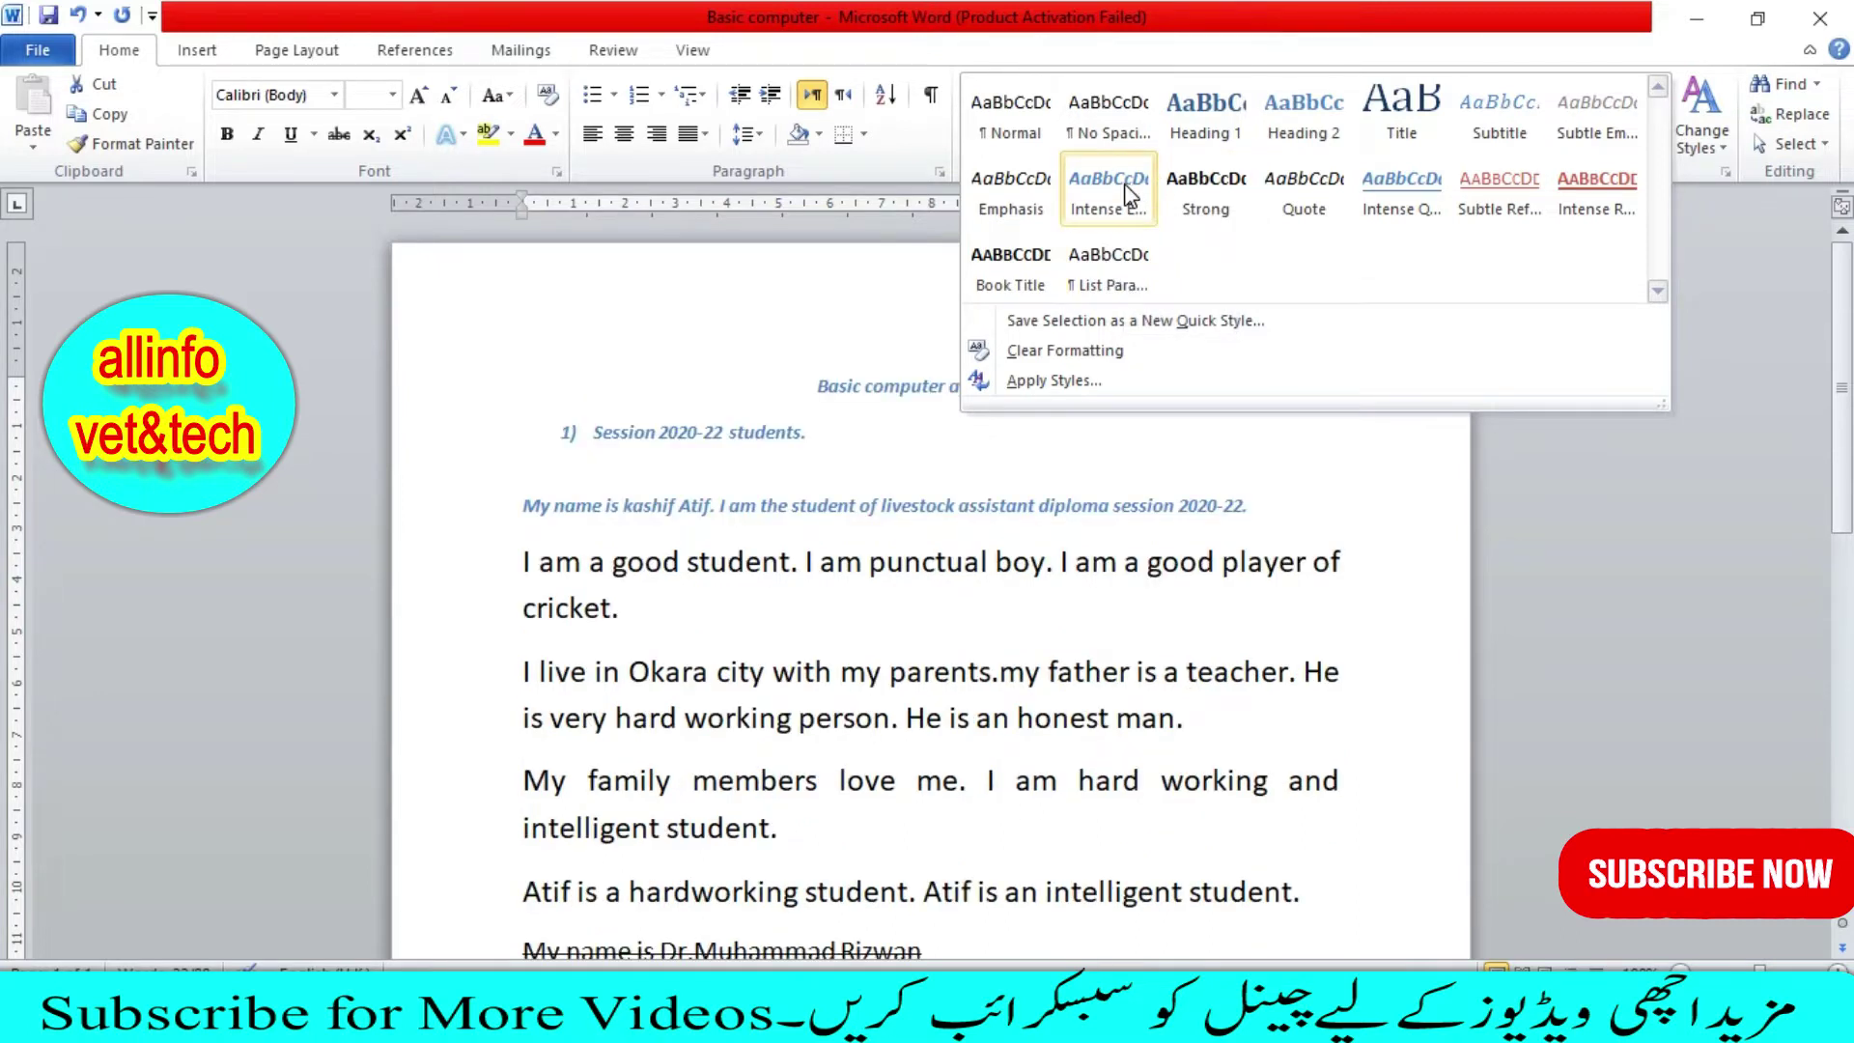
Step: Apply Intense Emphasis, then Intense Reference, to the title through the first paragraph
click(1127, 191)
click(1051, 449)
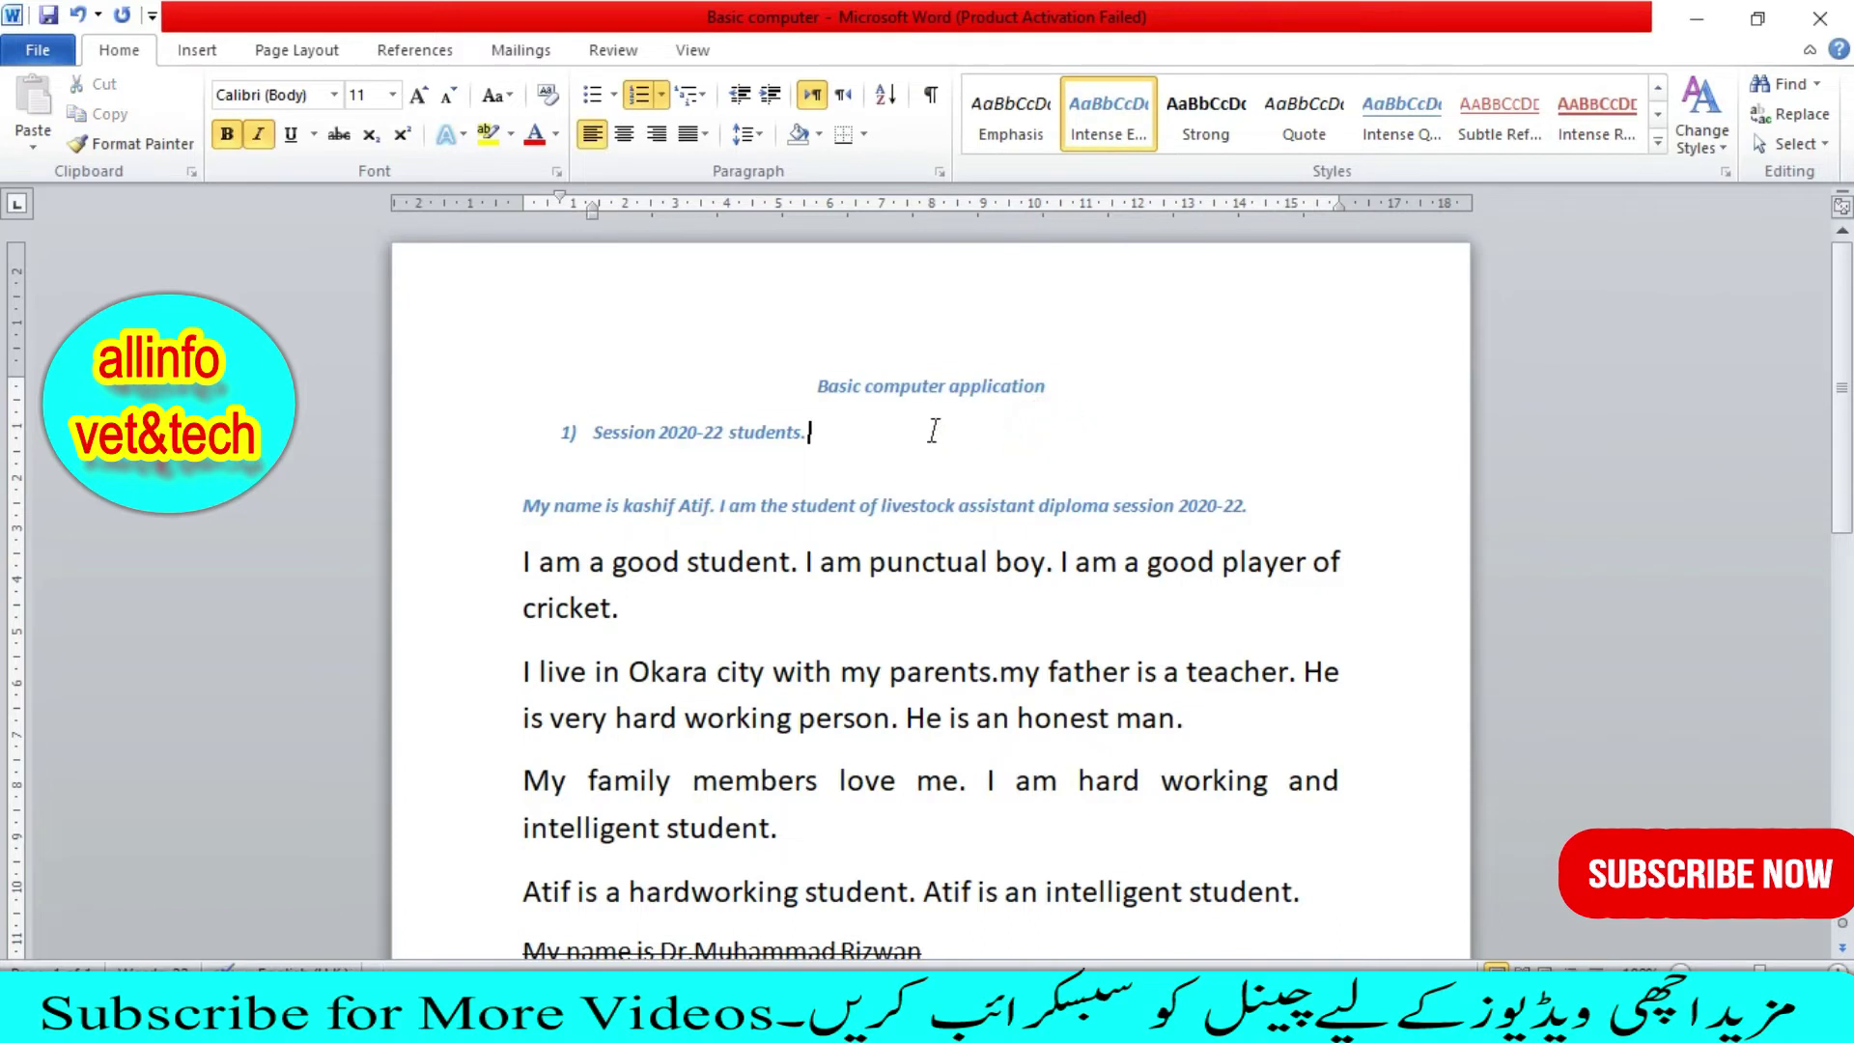
click(1269, 507)
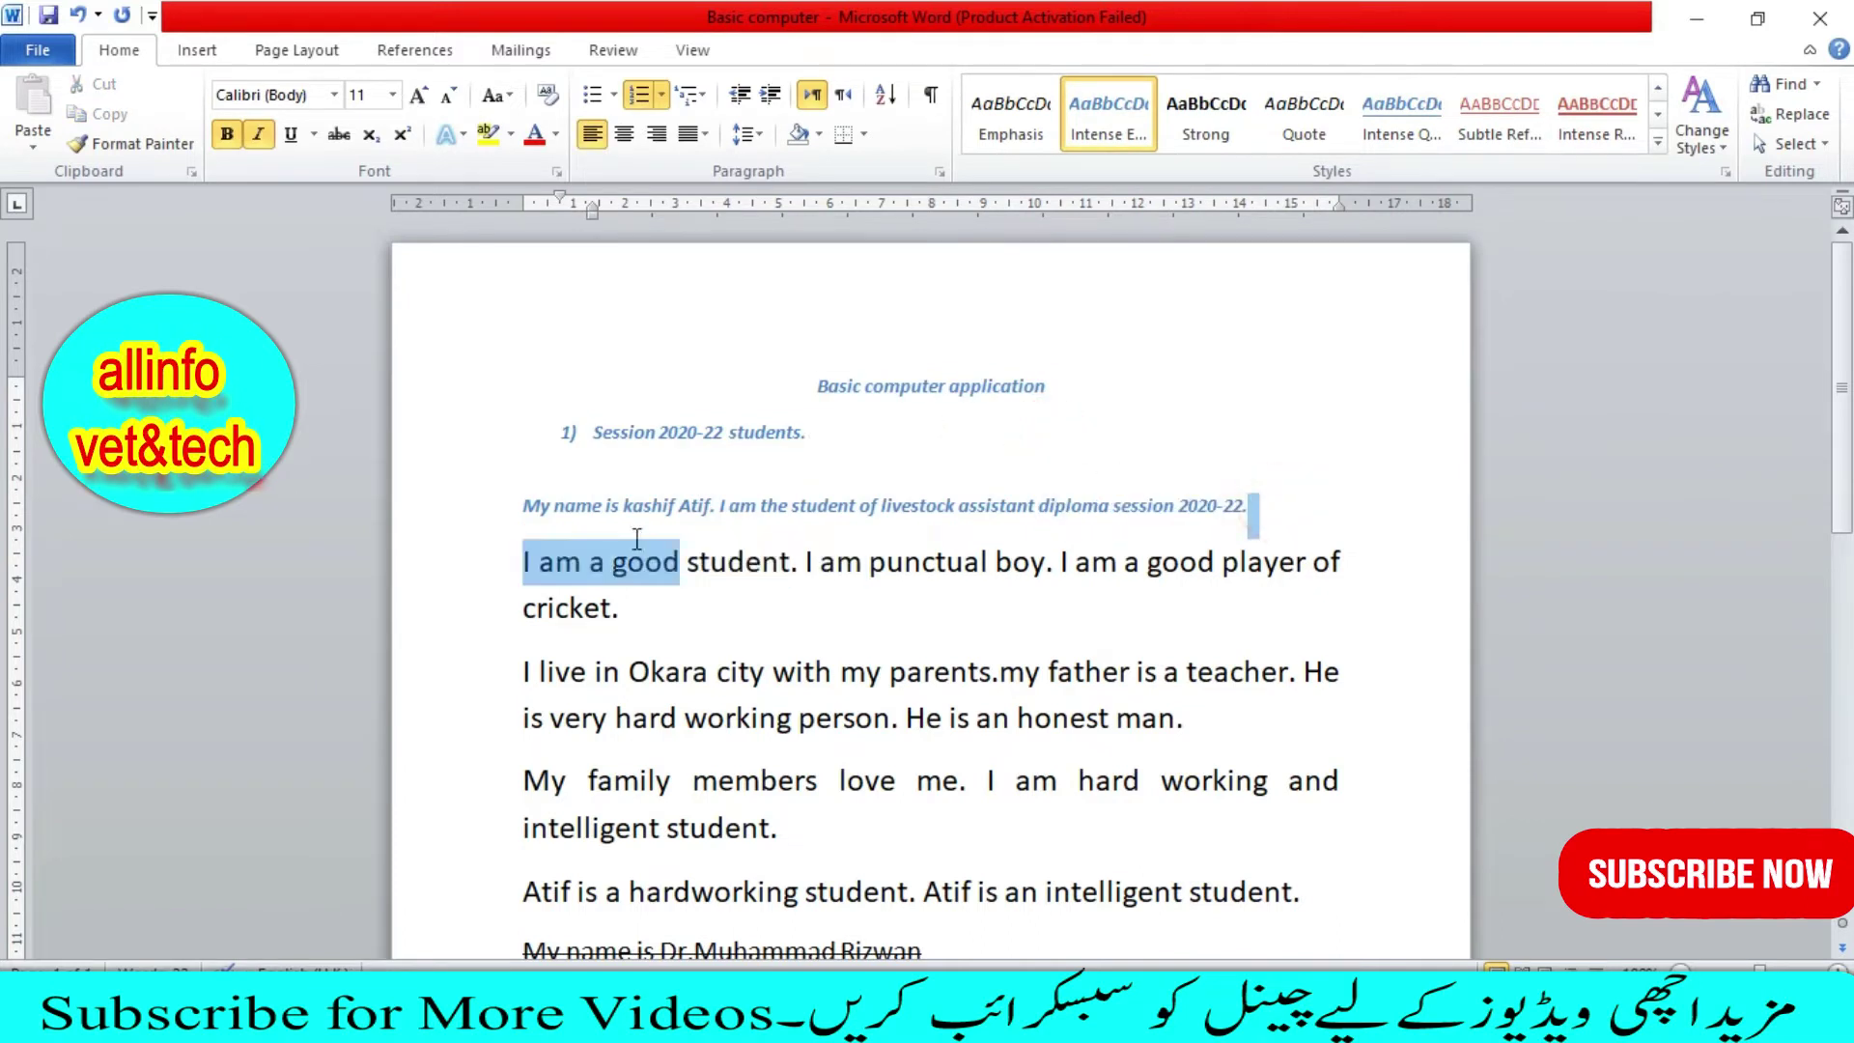
drag(1270, 507, 695, 367)
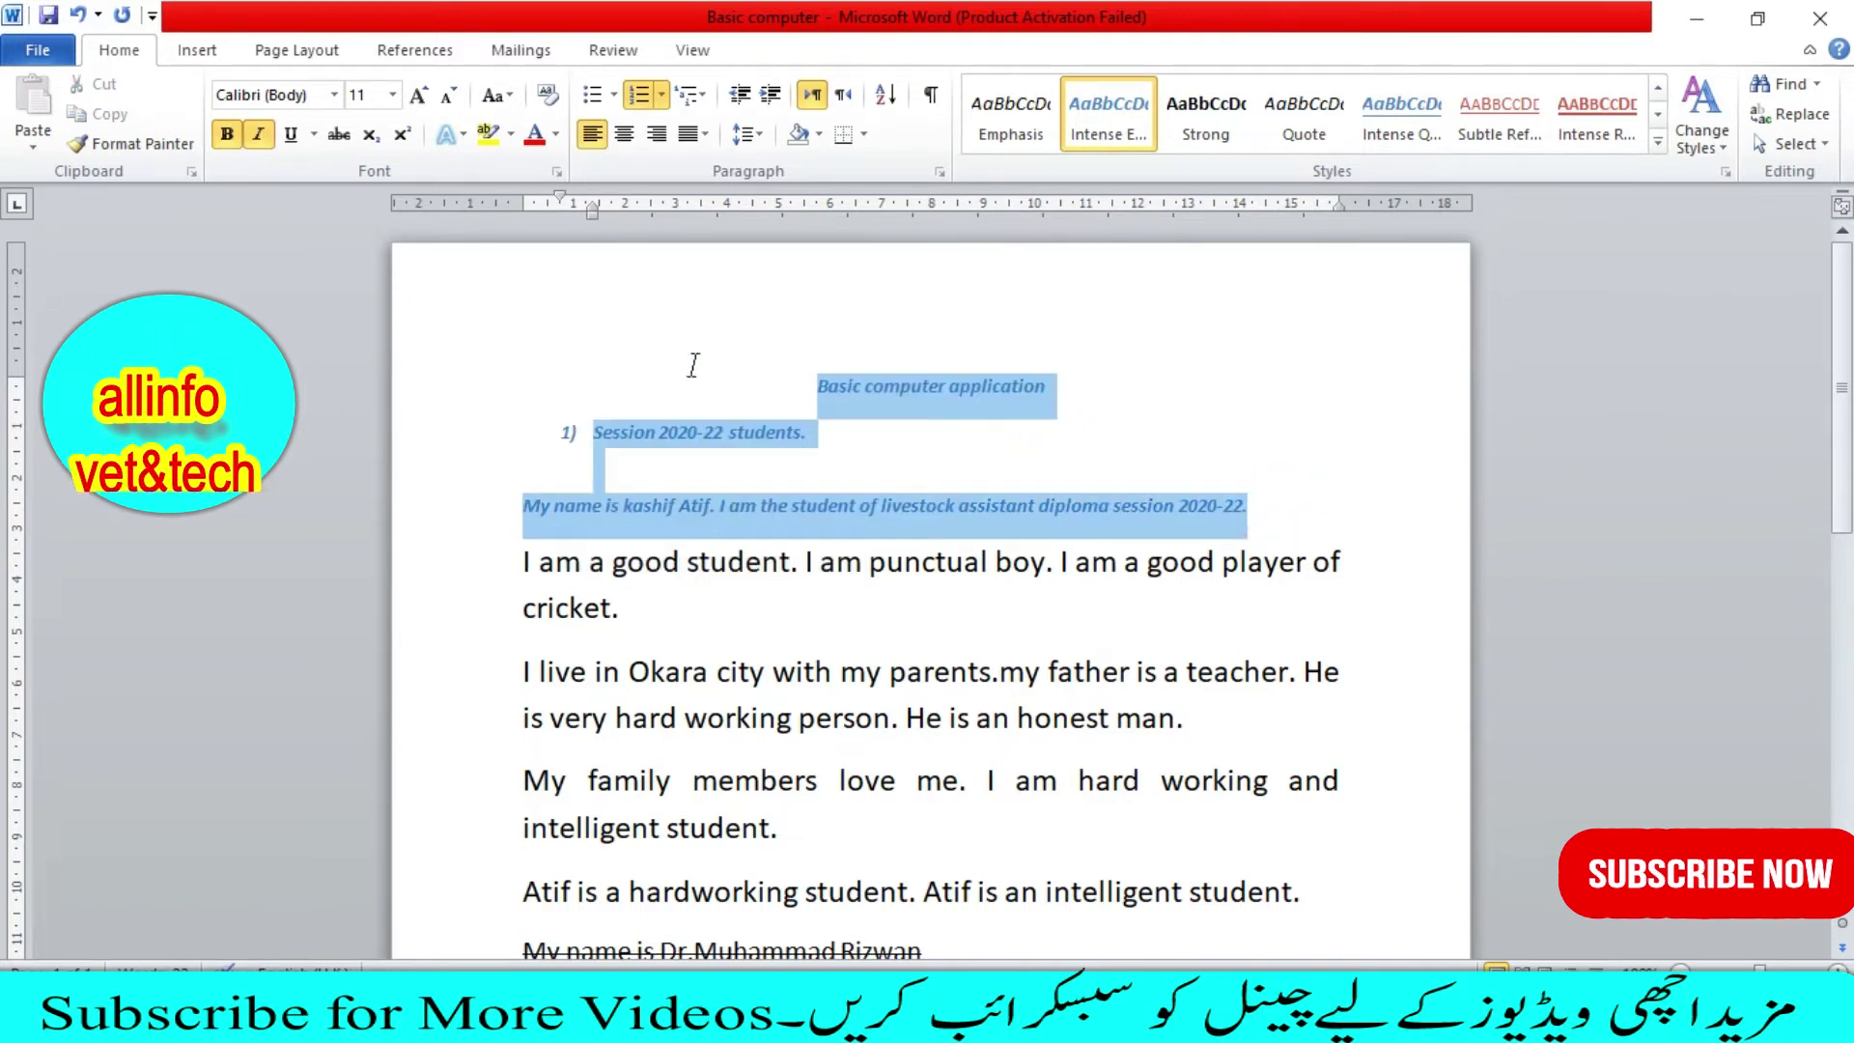
click(1657, 147)
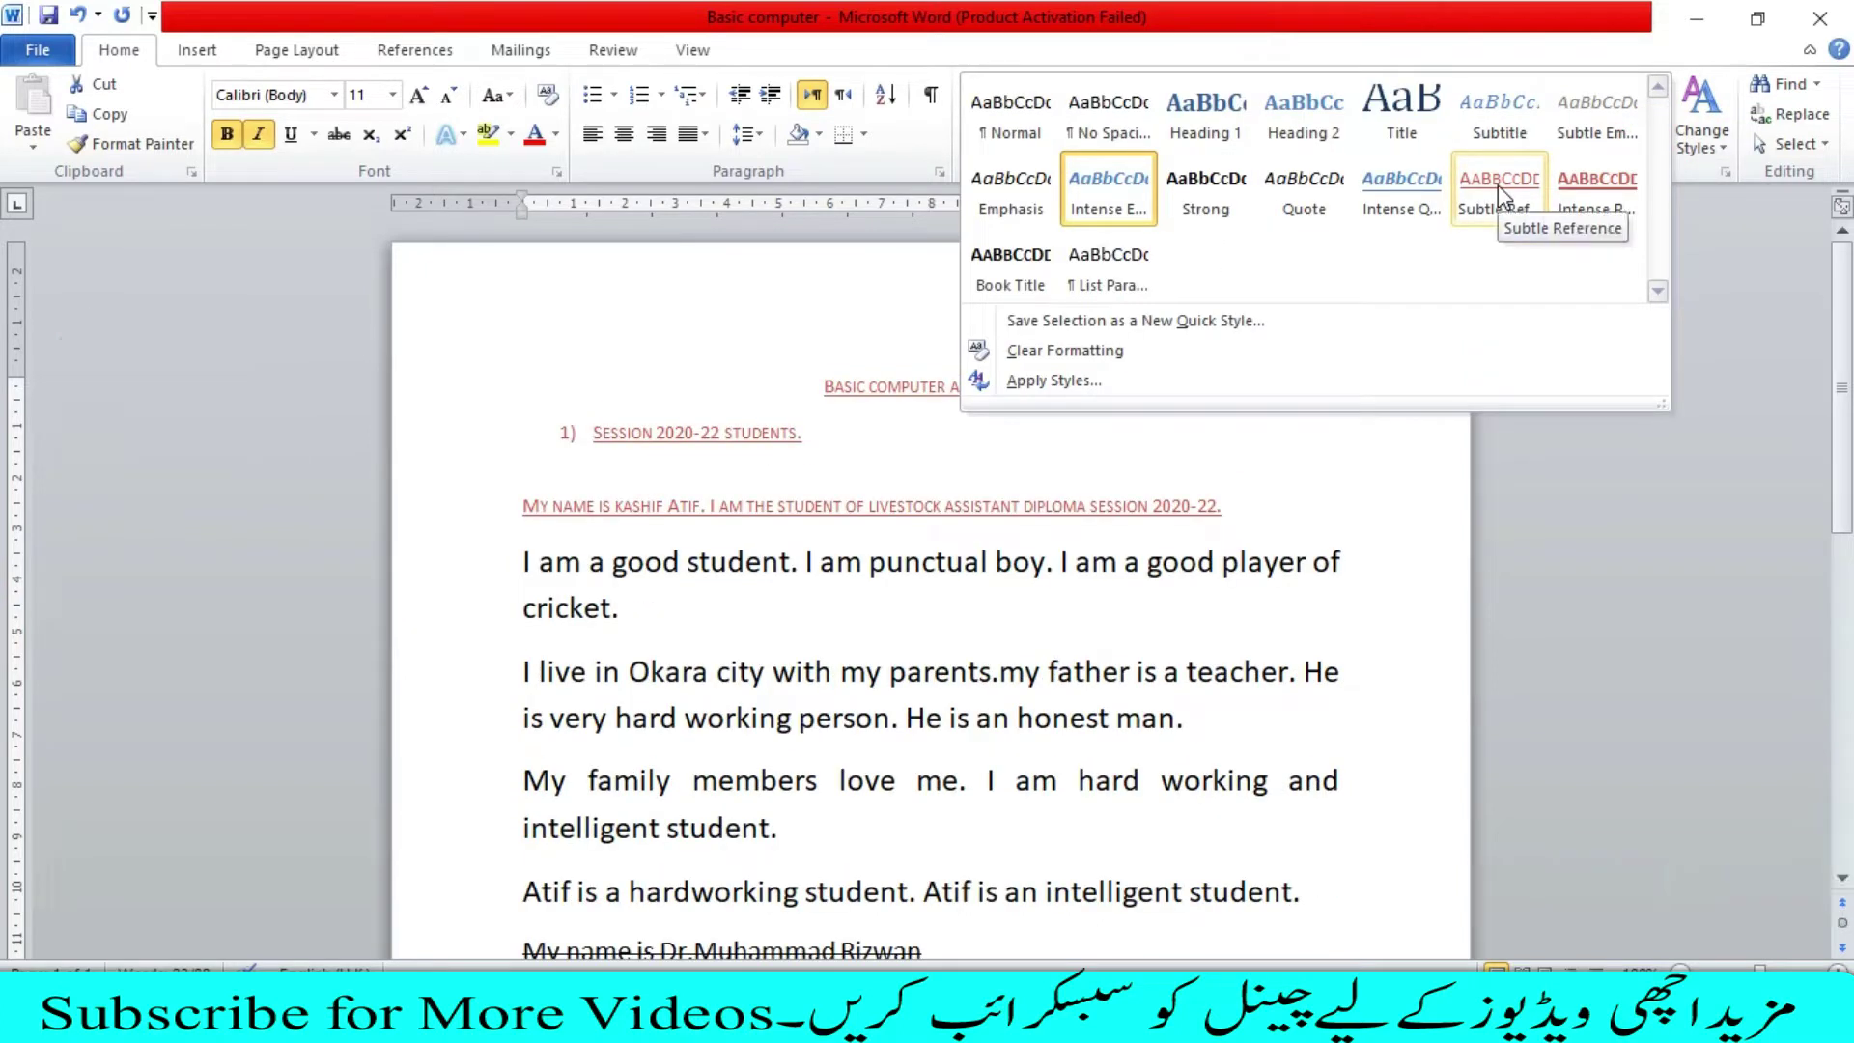
click(1581, 190)
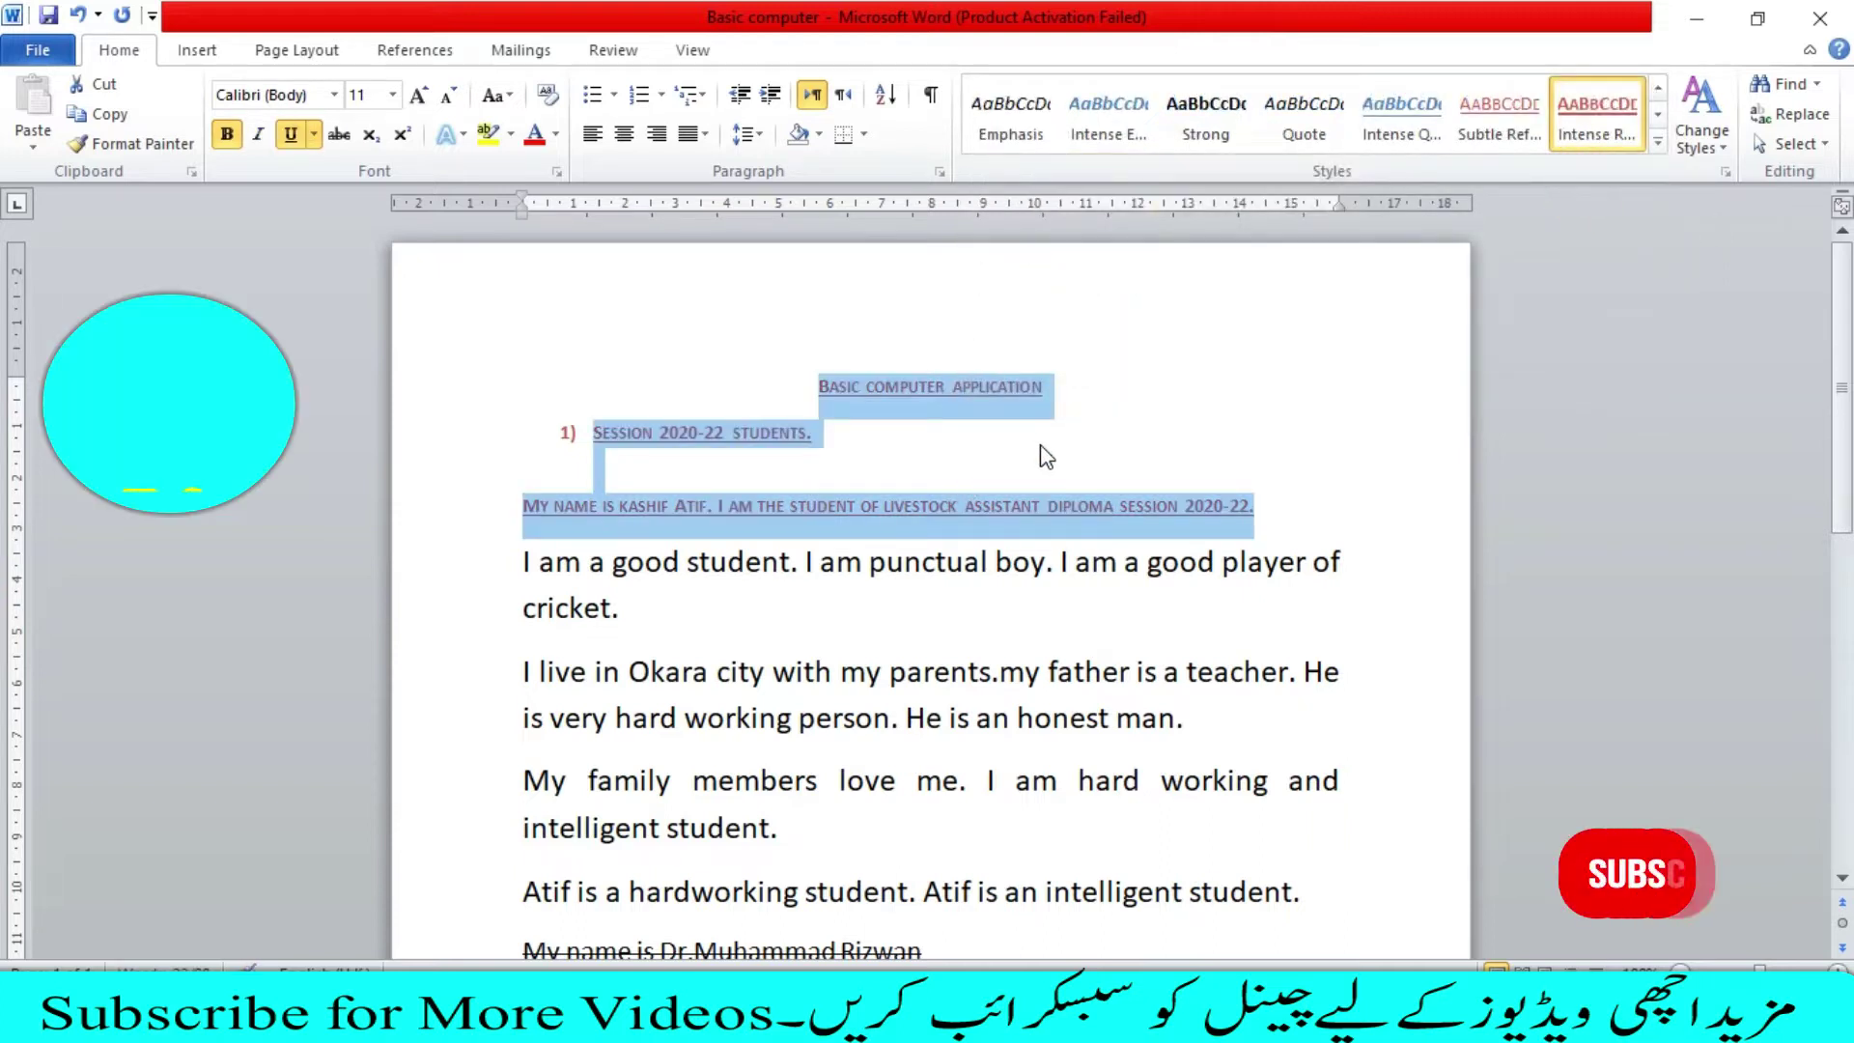
Step: Reset the lines to the Normal style without centering or numbering, then undo that change
click(1658, 141)
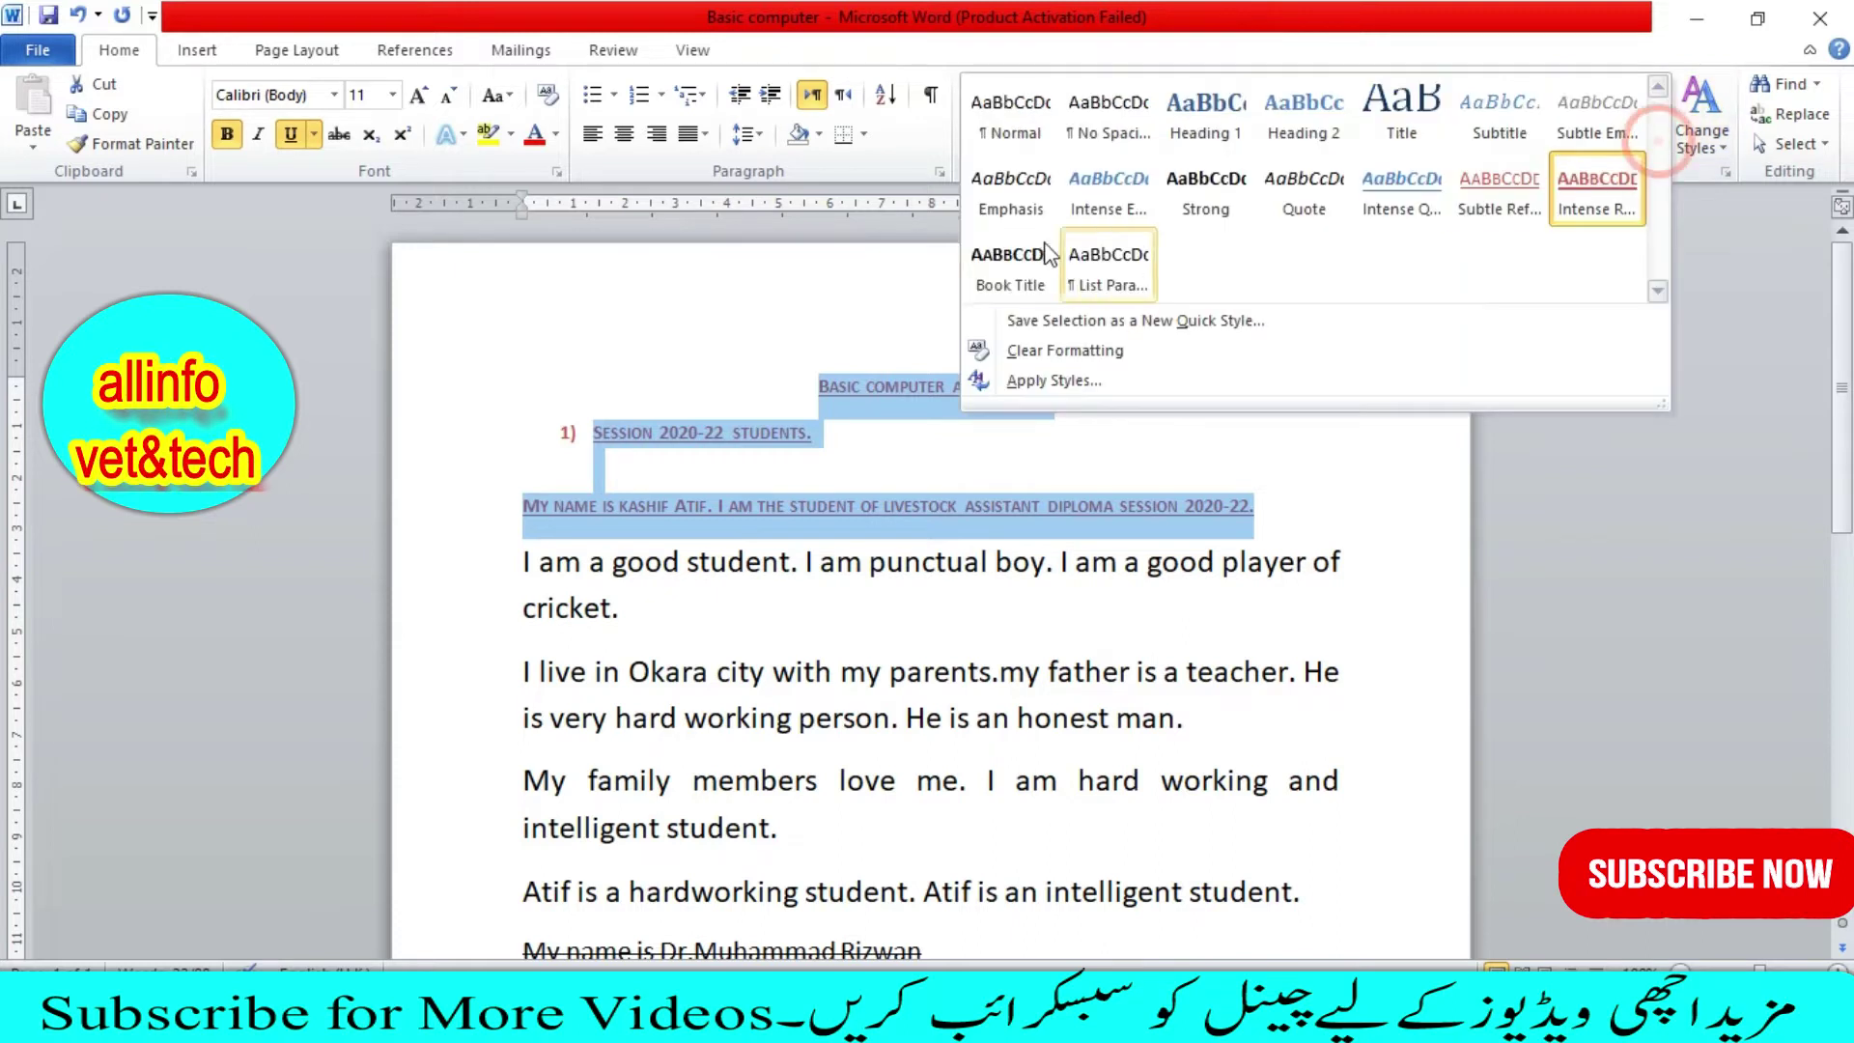
click(1031, 120)
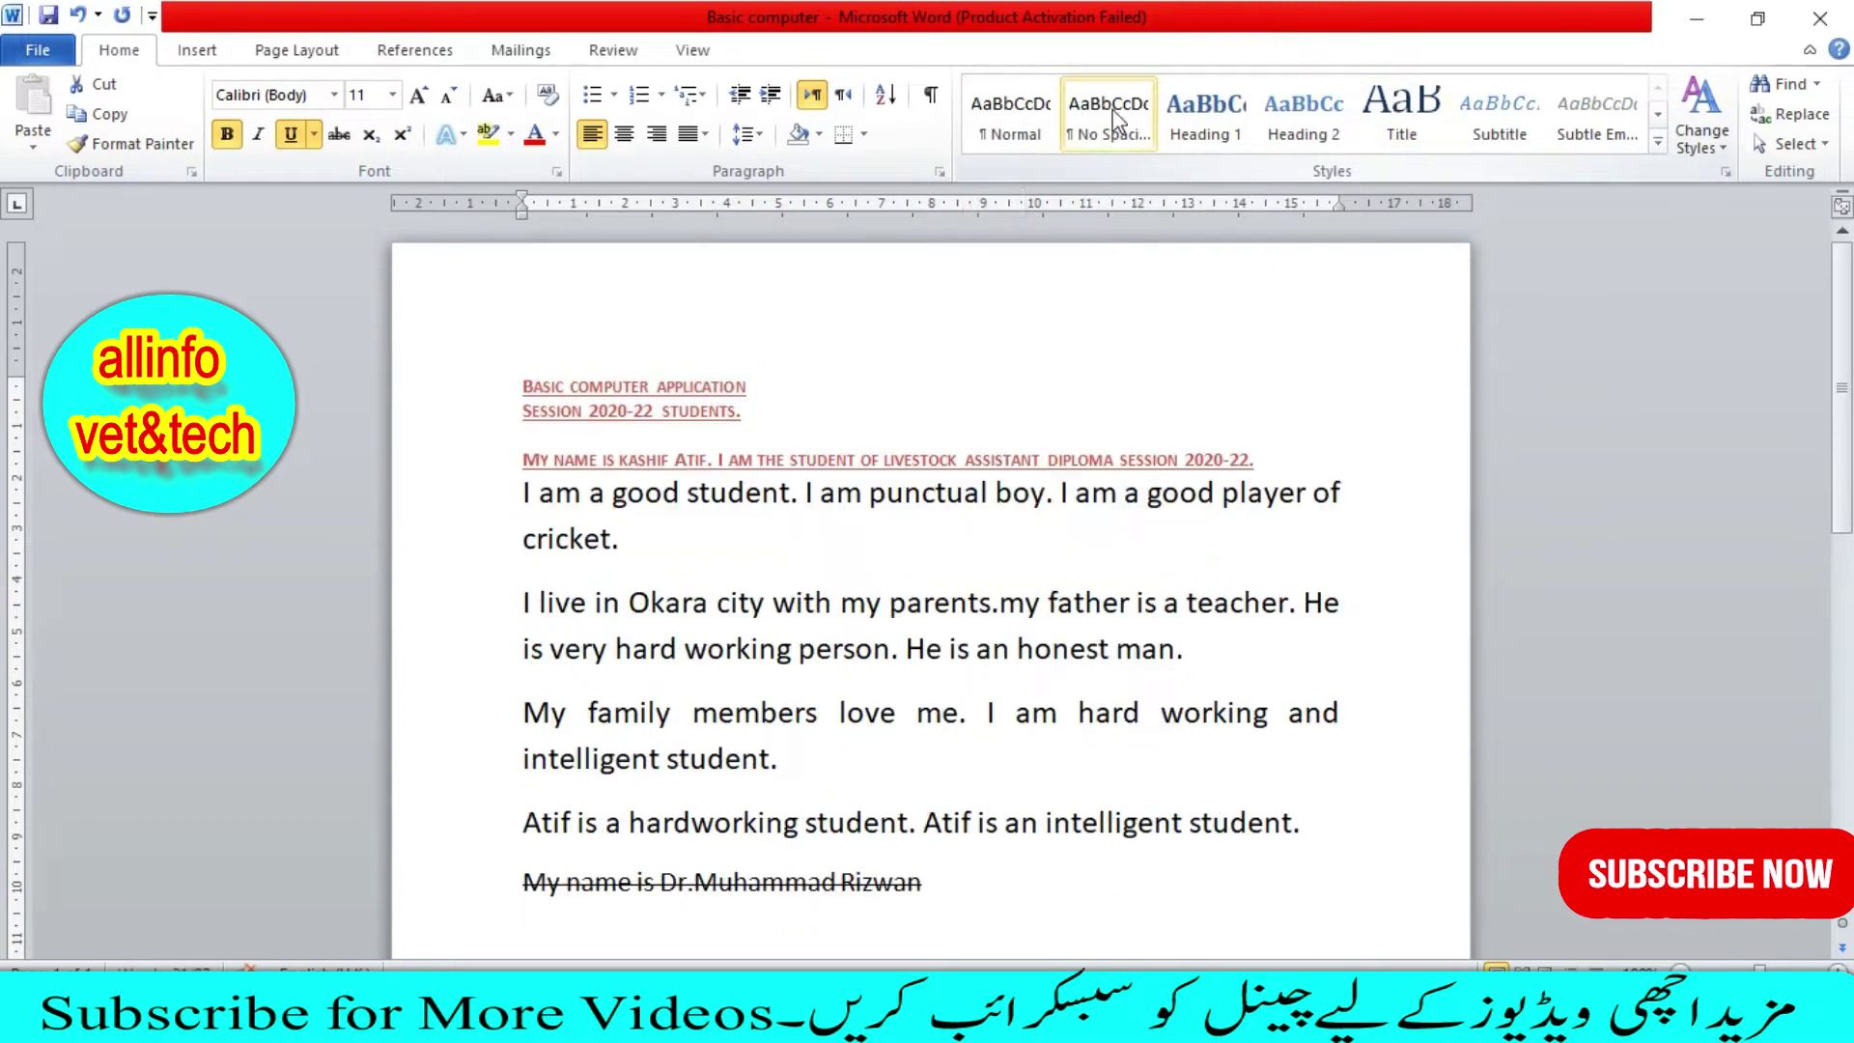
click(1011, 123)
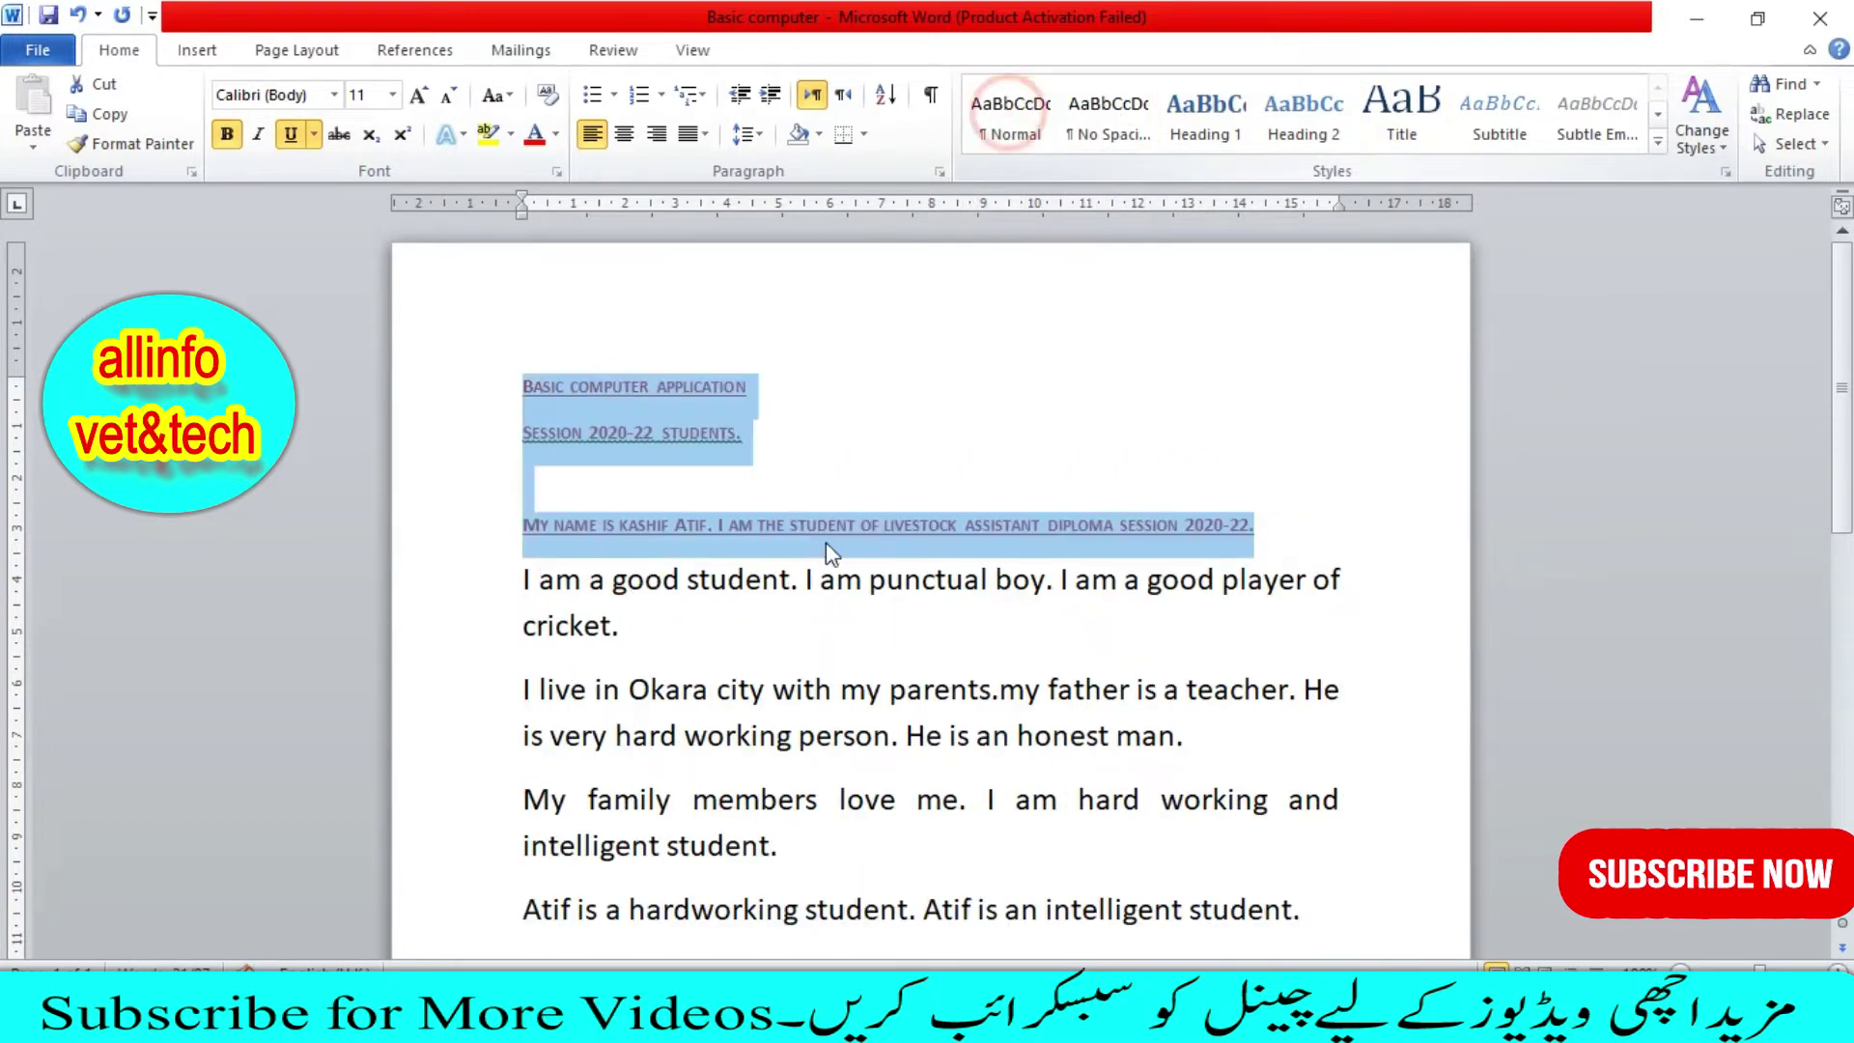
click(739, 477)
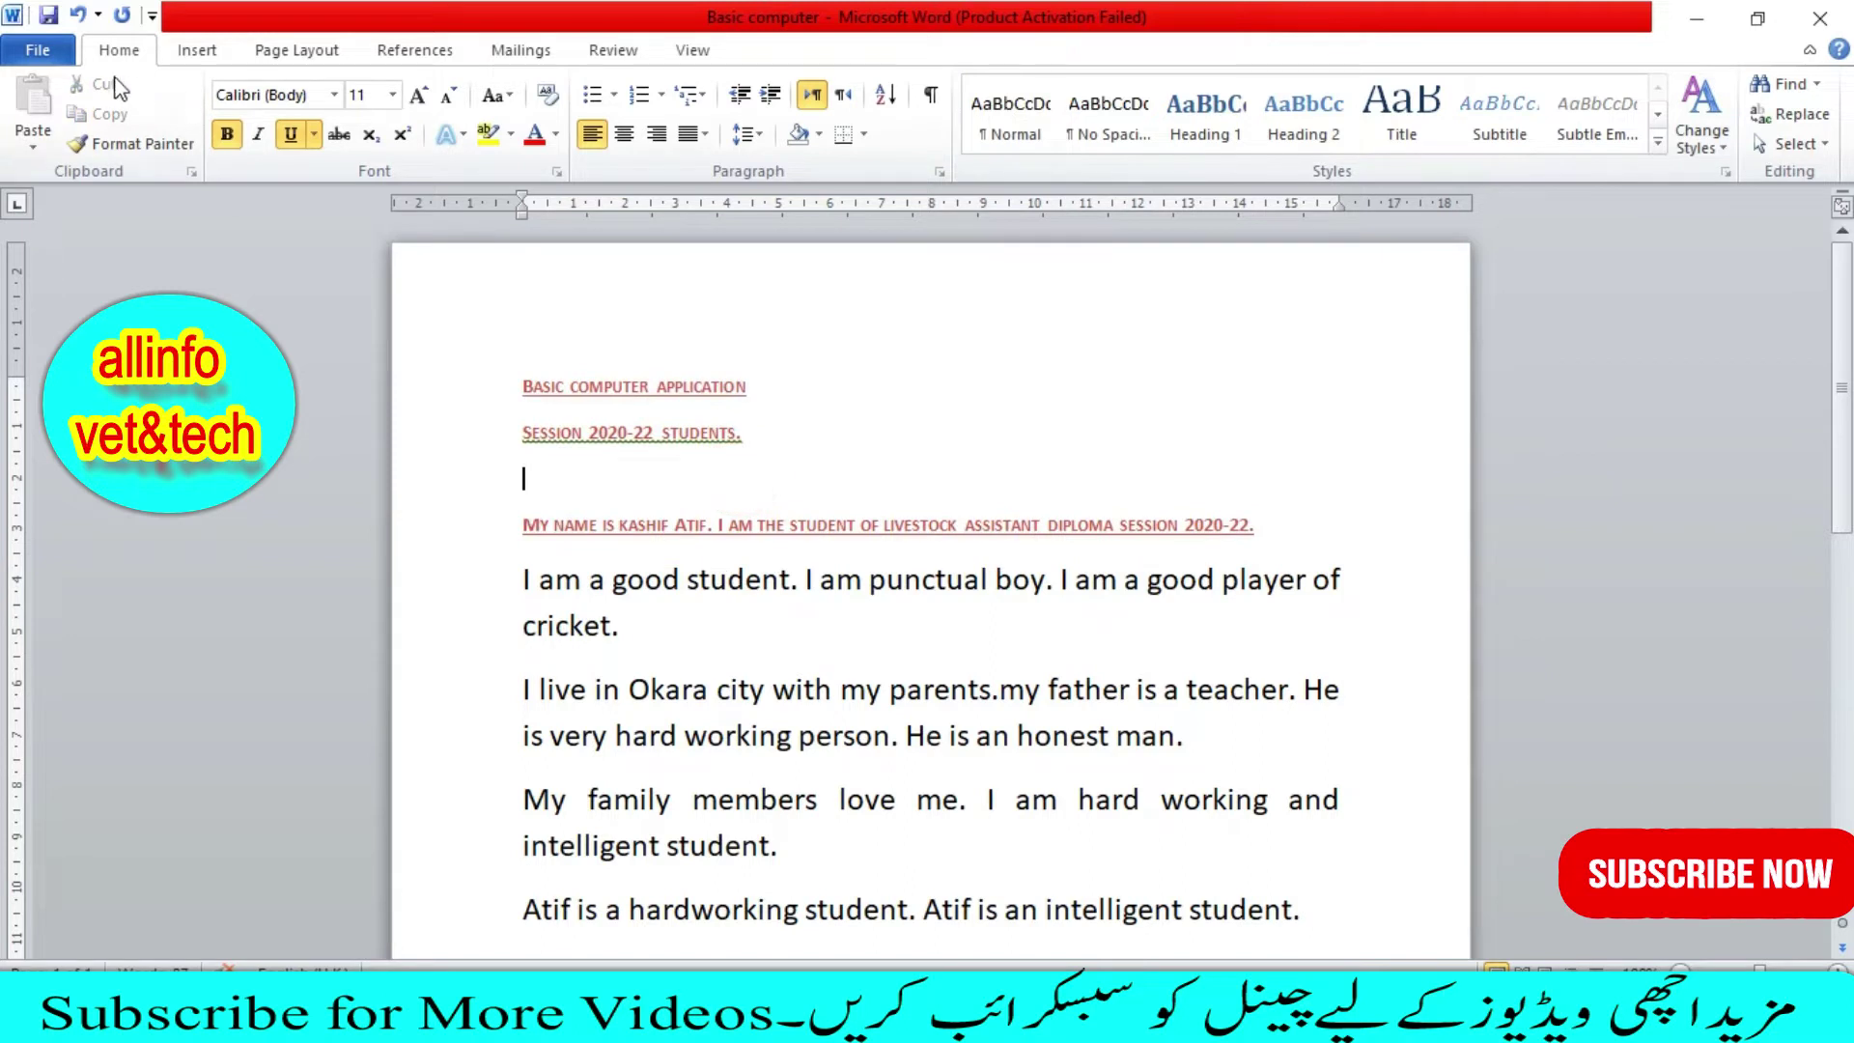
click(81, 18)
Step: Undo two more formatting changes, deselect the title, and bring up Change Styles
click(81, 17)
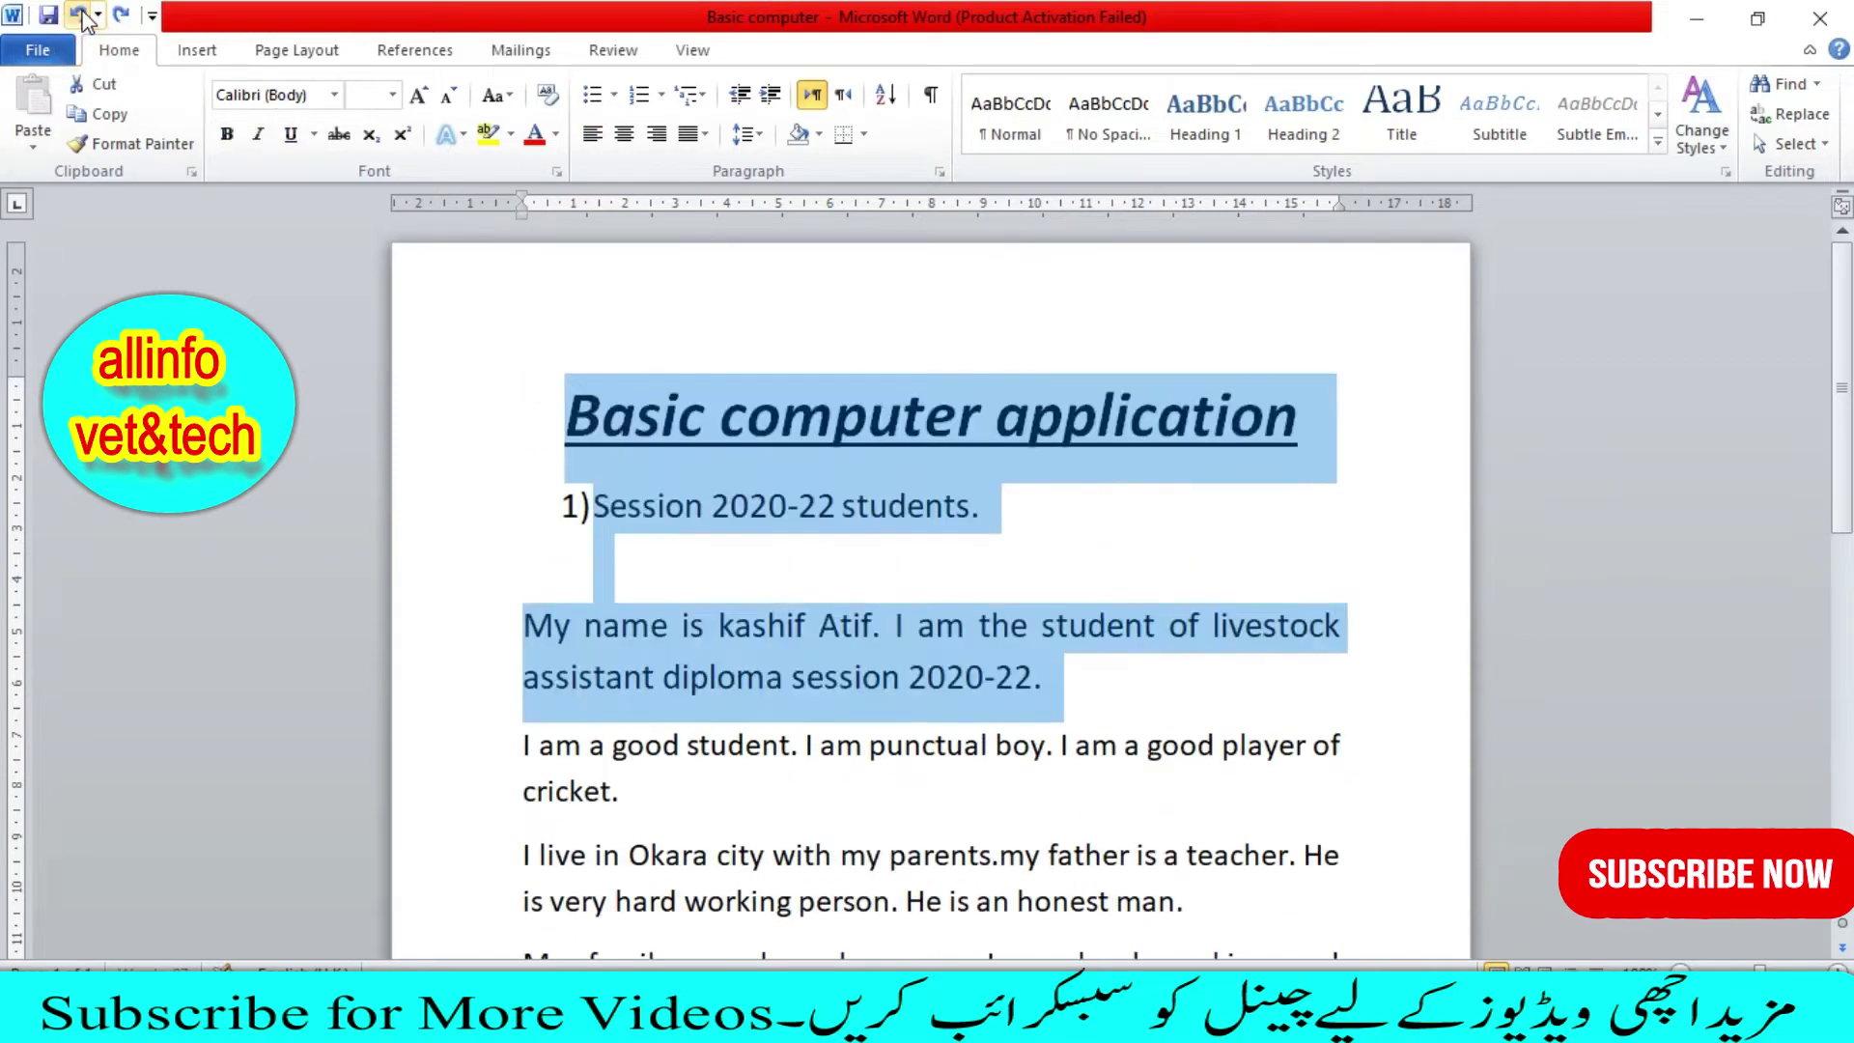
click(81, 18)
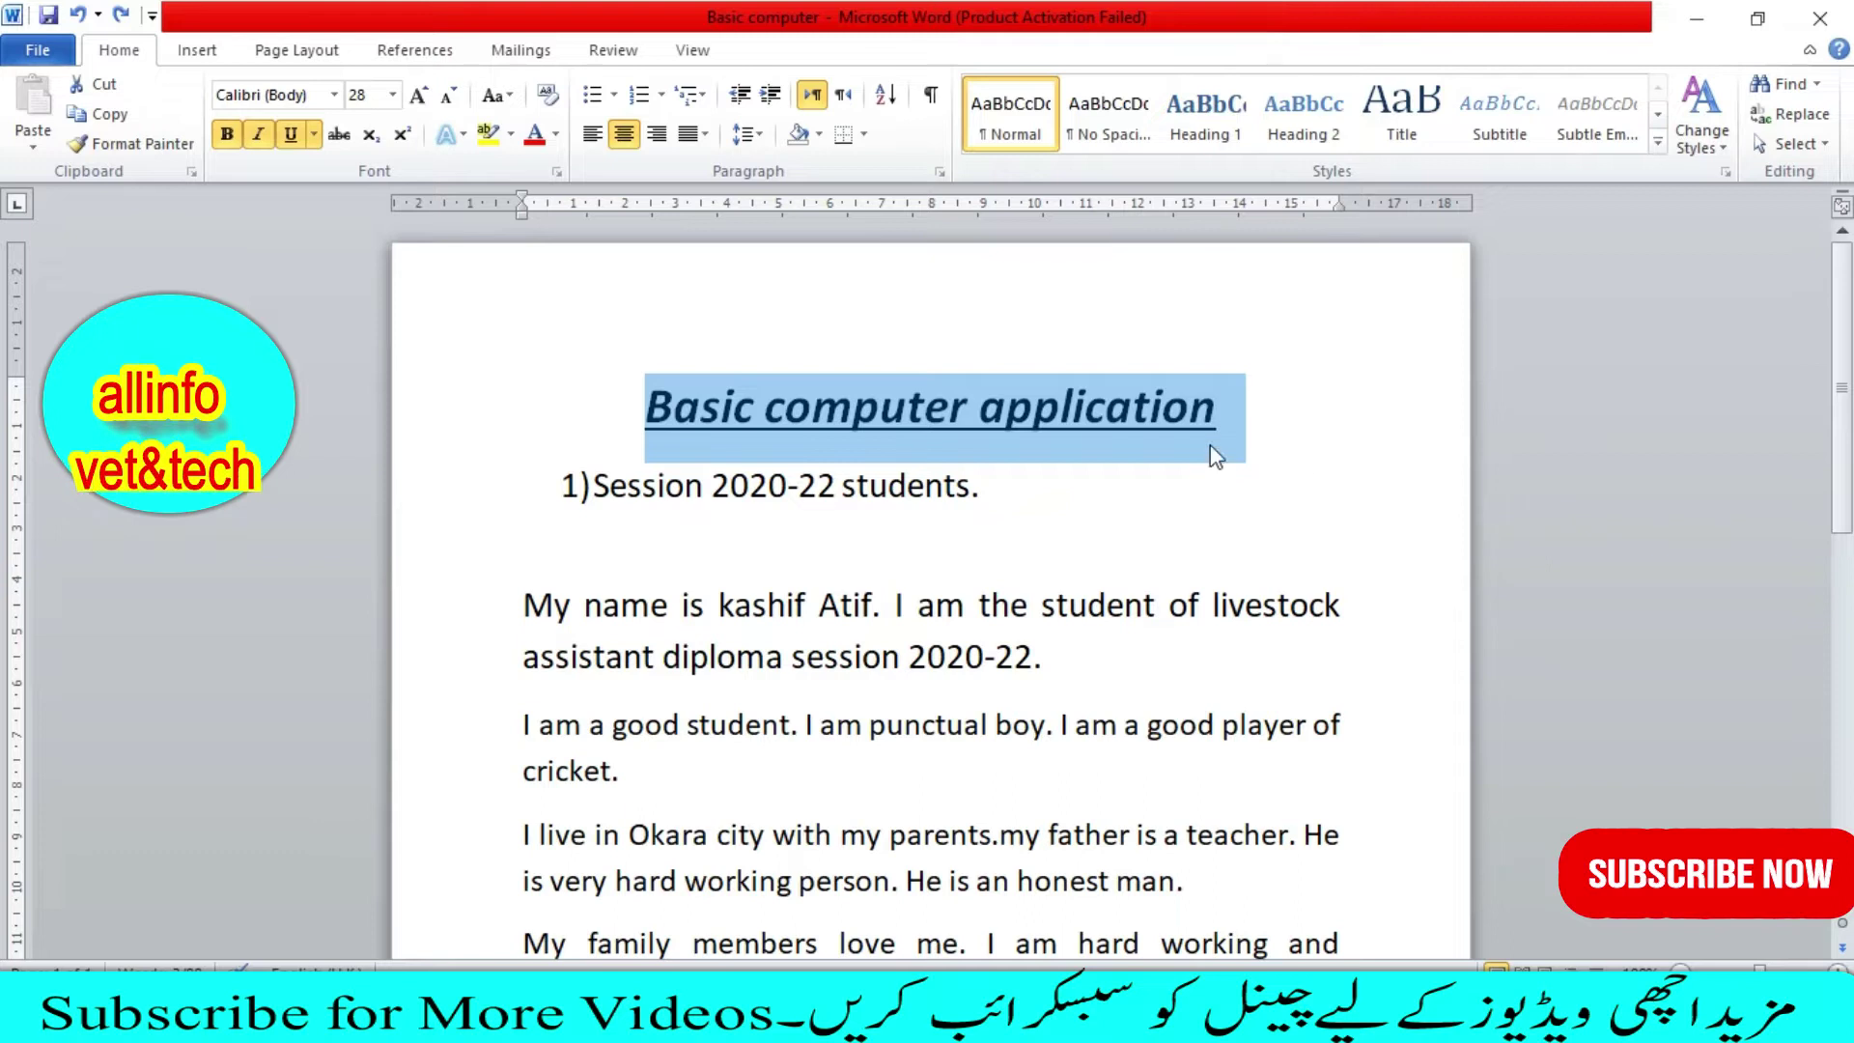
click(1221, 420)
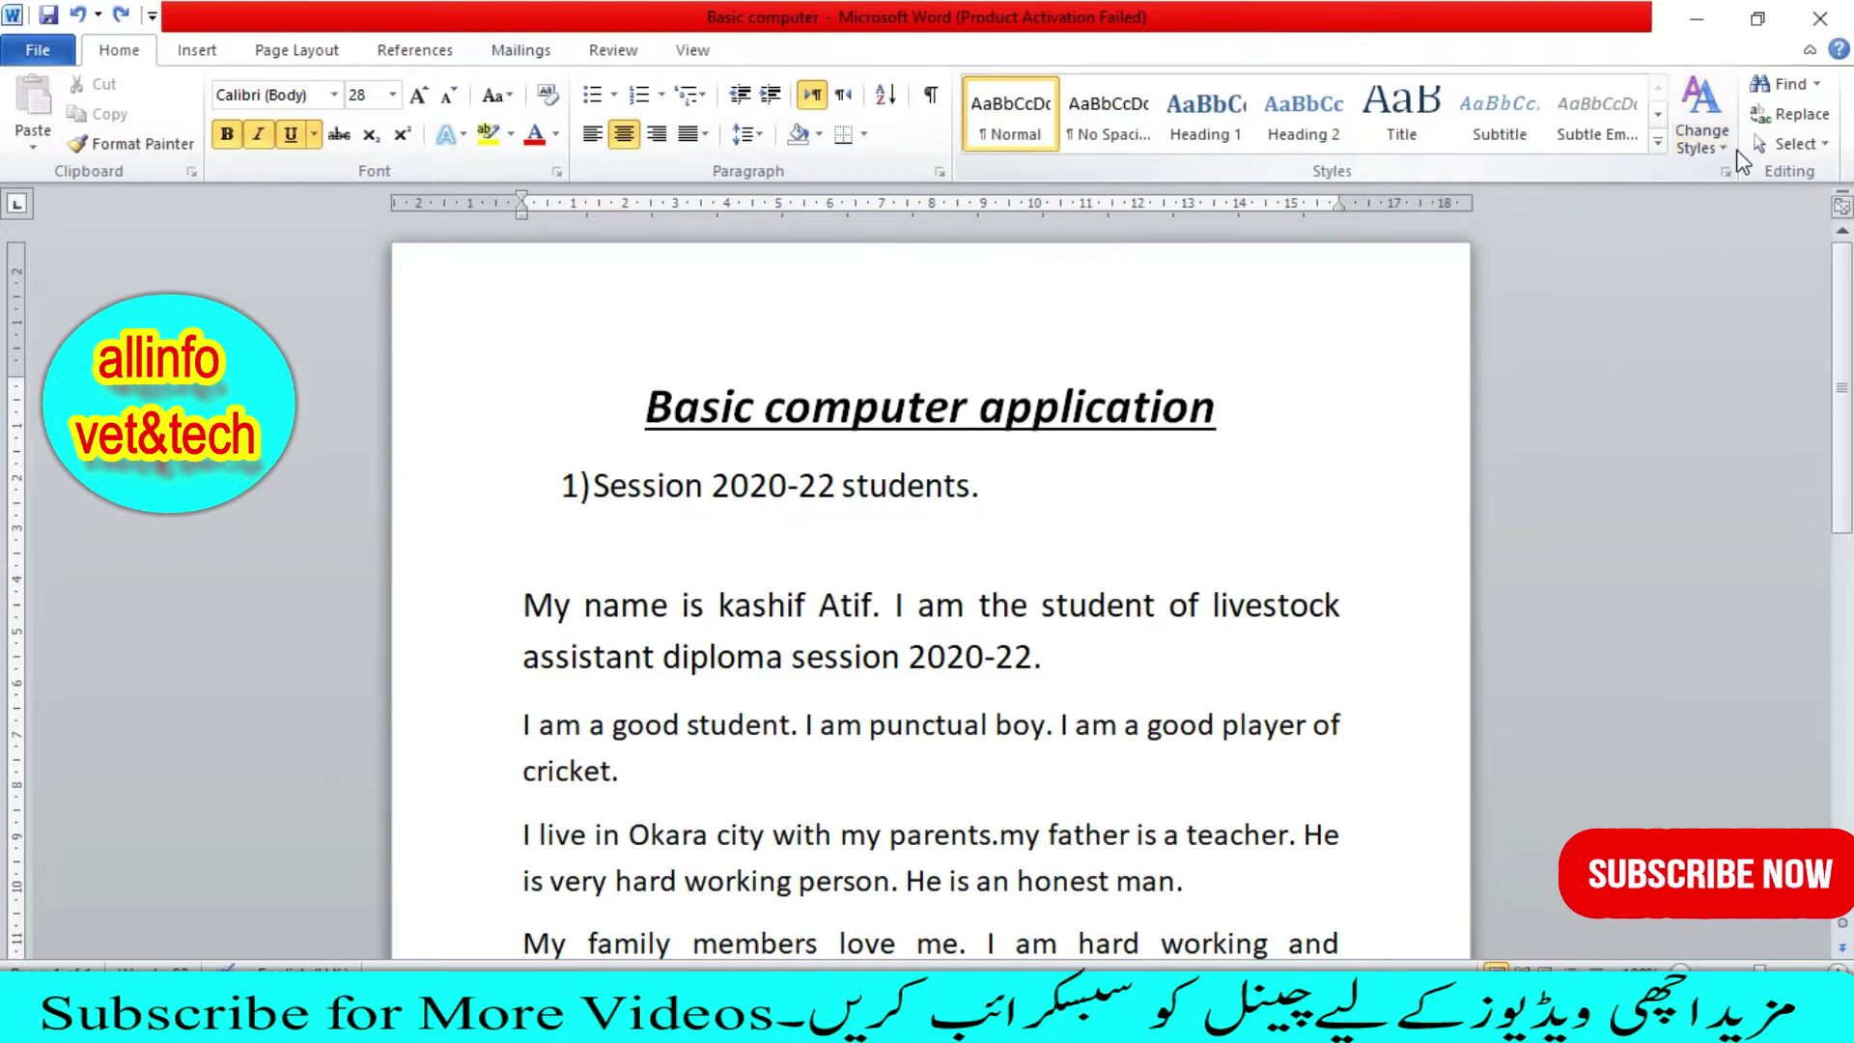
click(1707, 140)
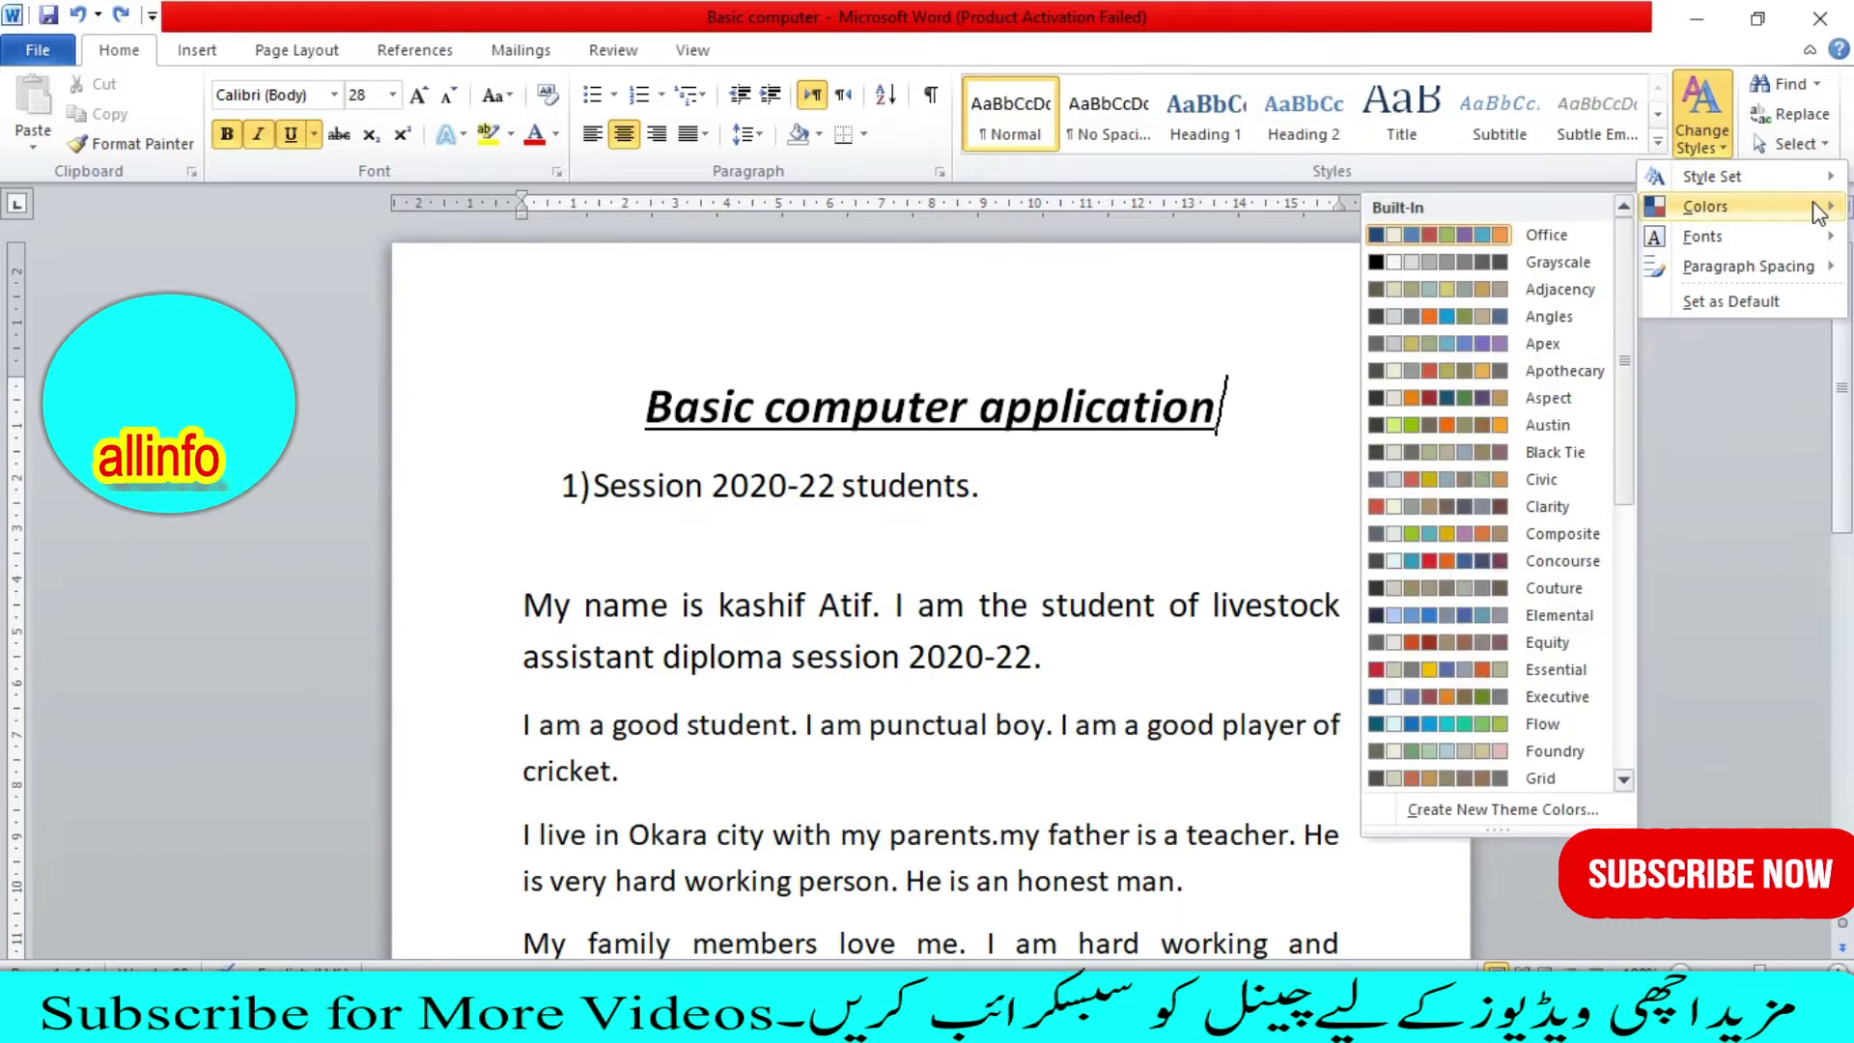
mouse_move(1723, 236)
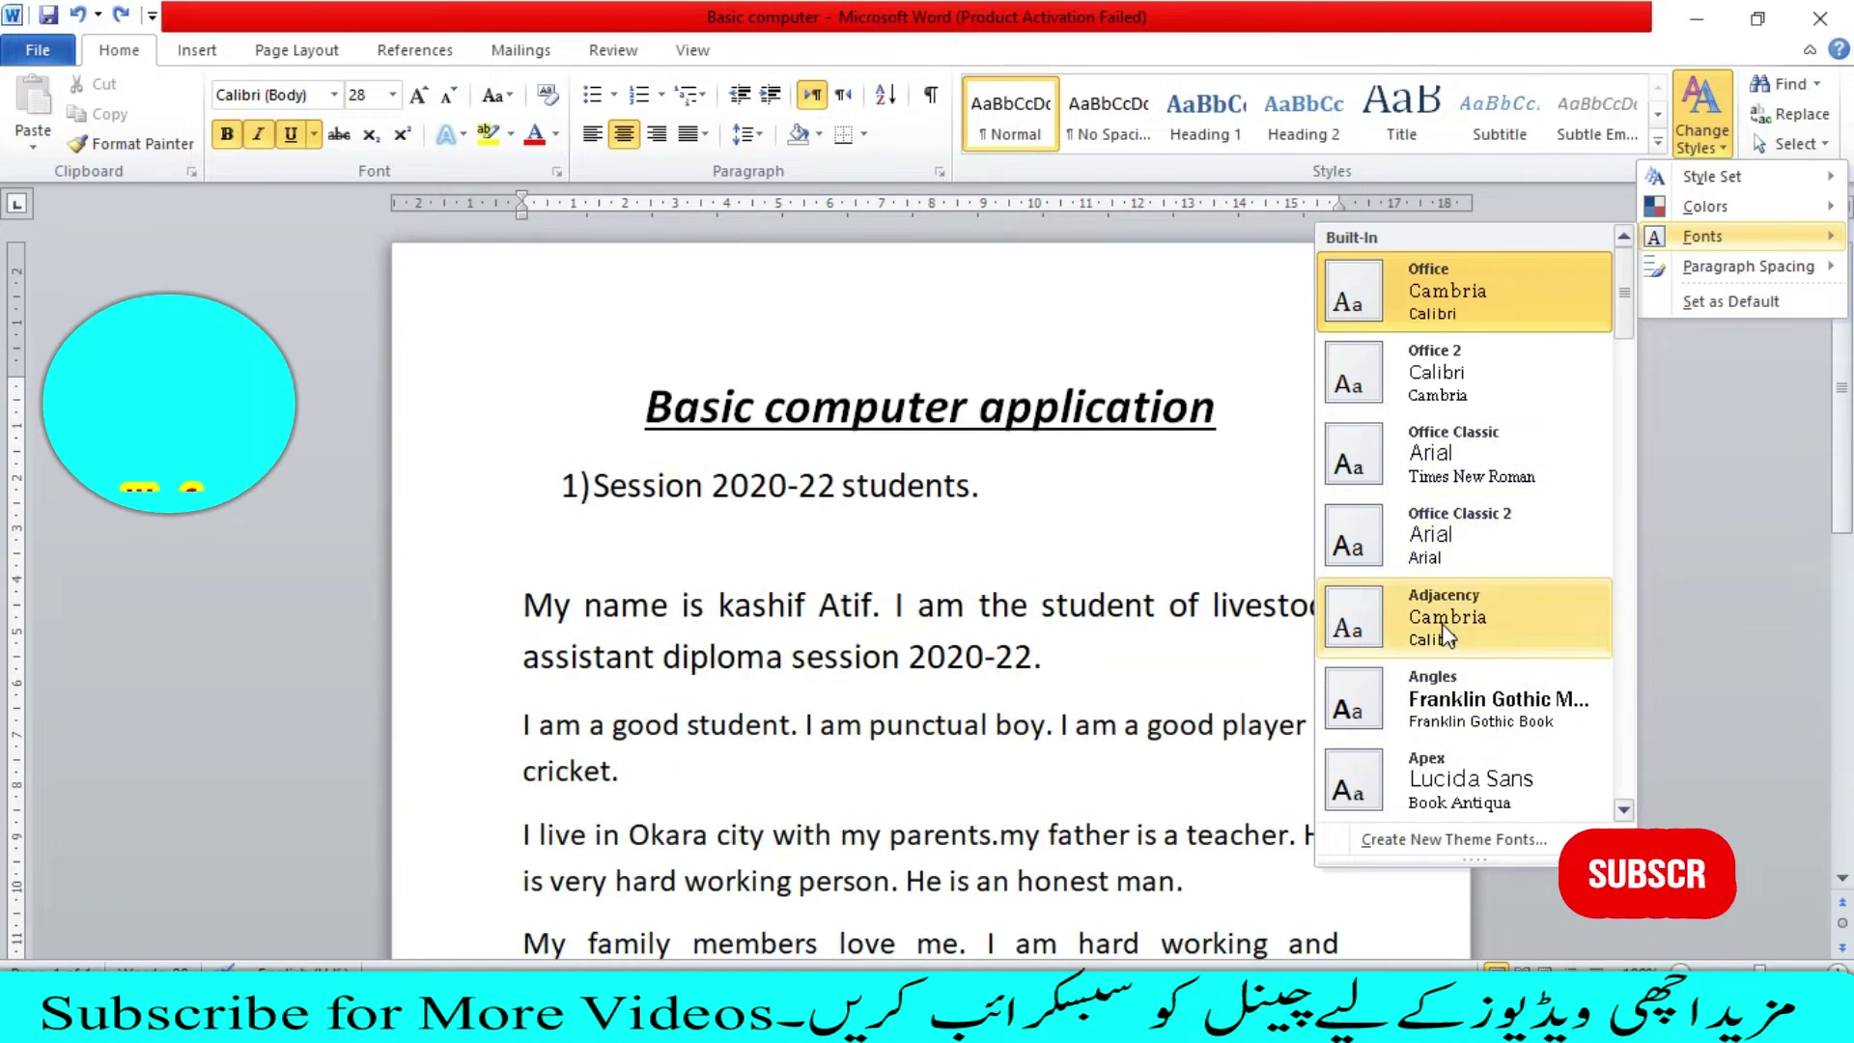
Step: Preview theme font sets and style sets, then dismiss Change Styles without applying any
scroll(1448, 618, down, 3)
scroll(1446, 705, down, 3)
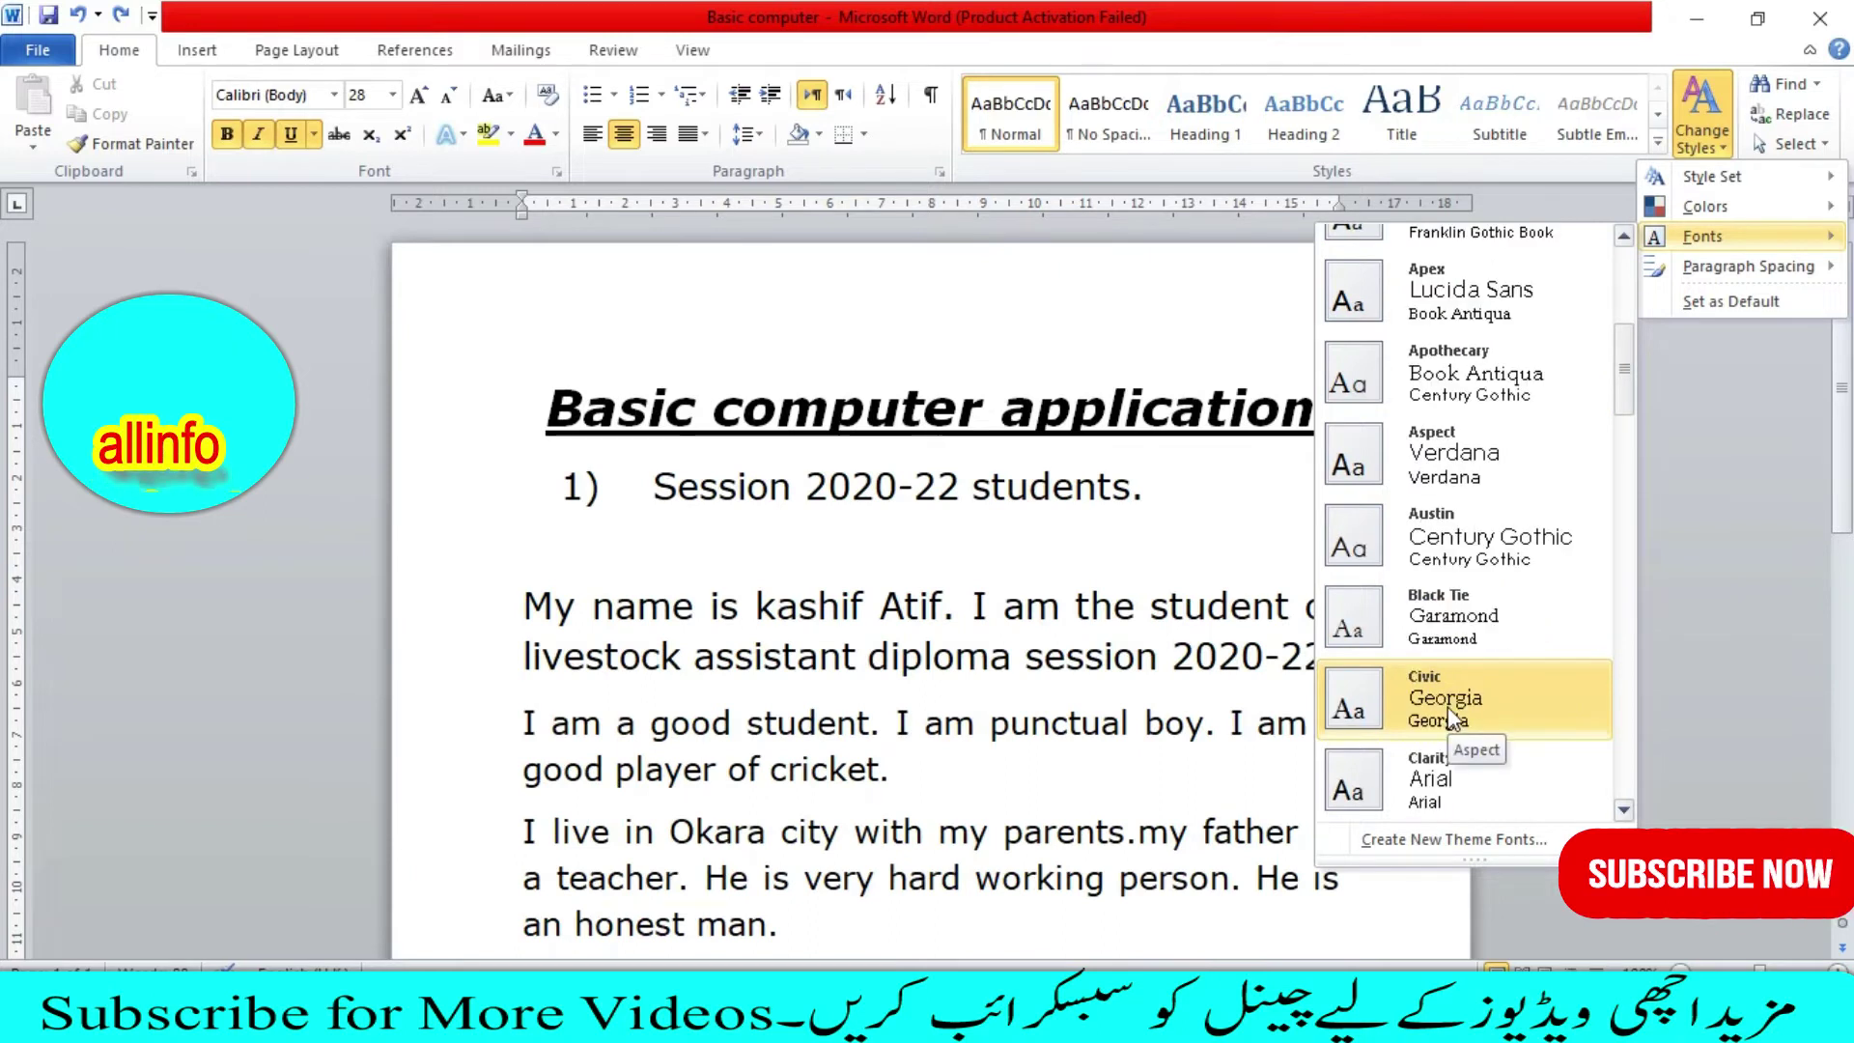
scroll(1439, 772, down, 3)
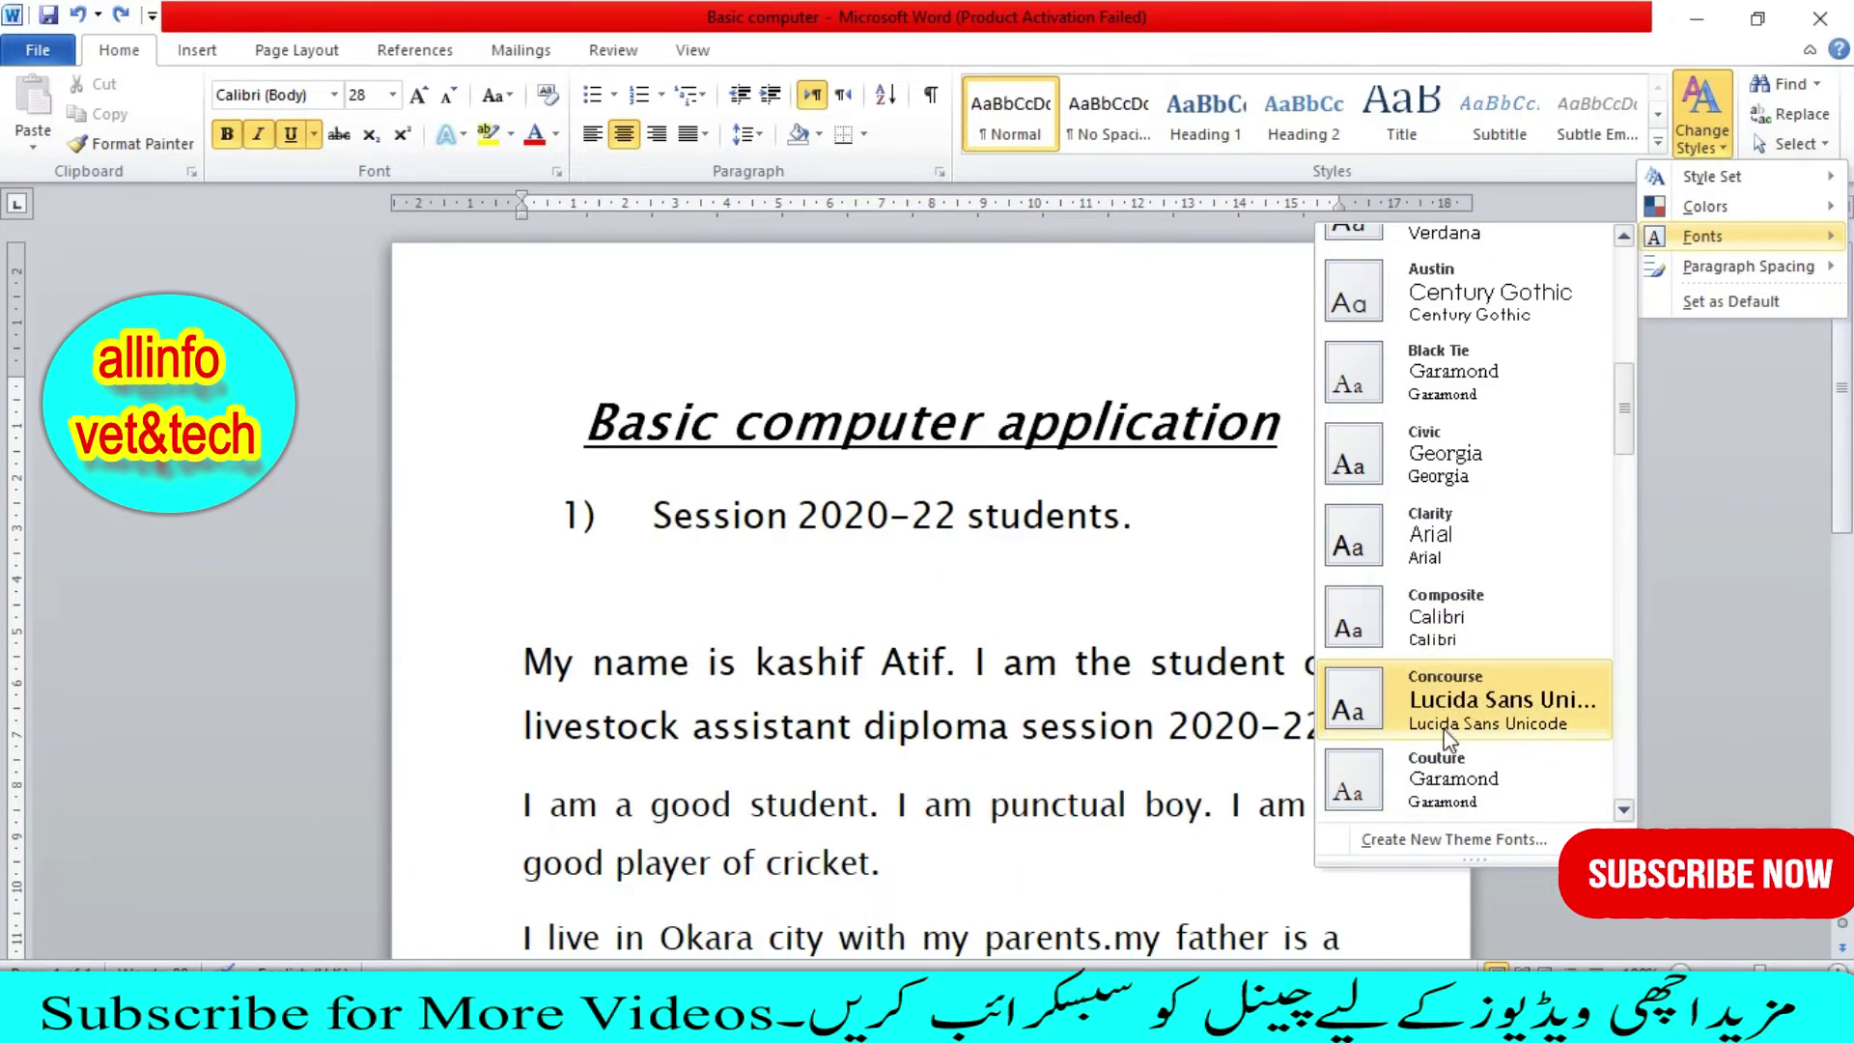
scroll(1443, 735, down, 3)
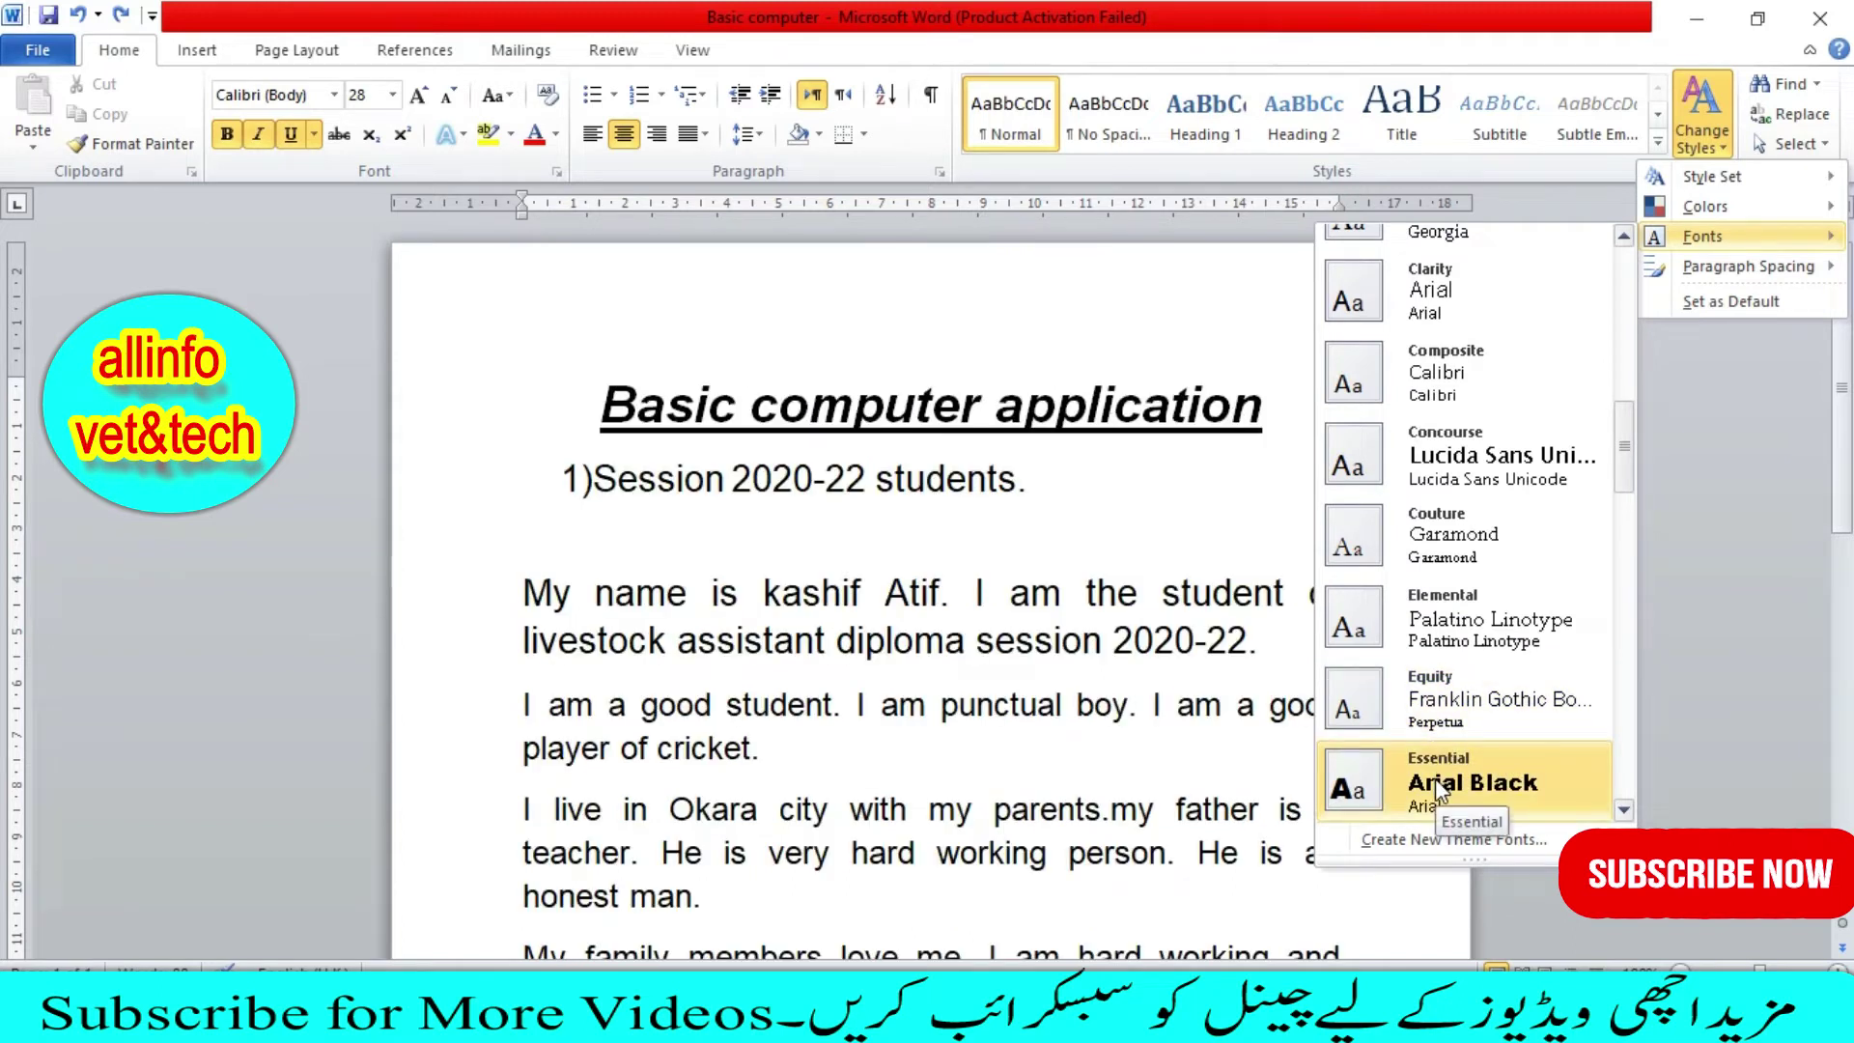
scroll(1429, 772, down, 3)
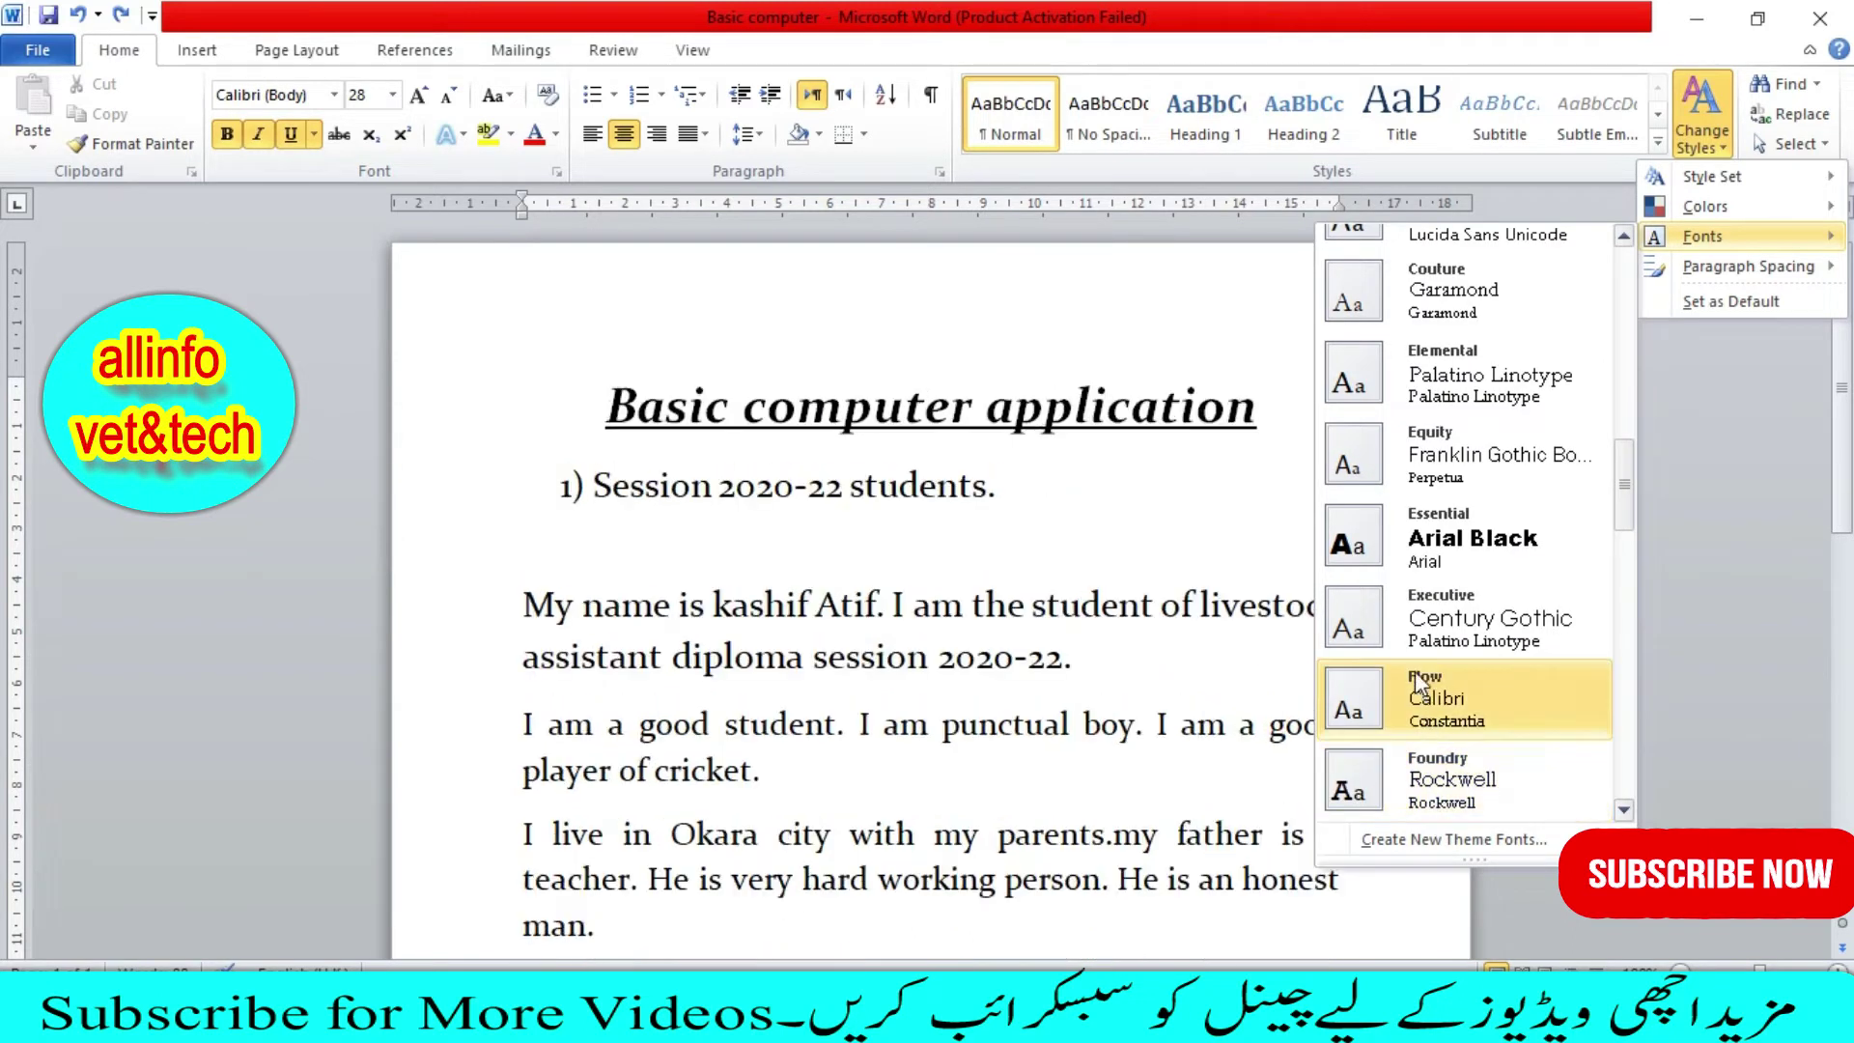
scroll(1419, 686, down, 6)
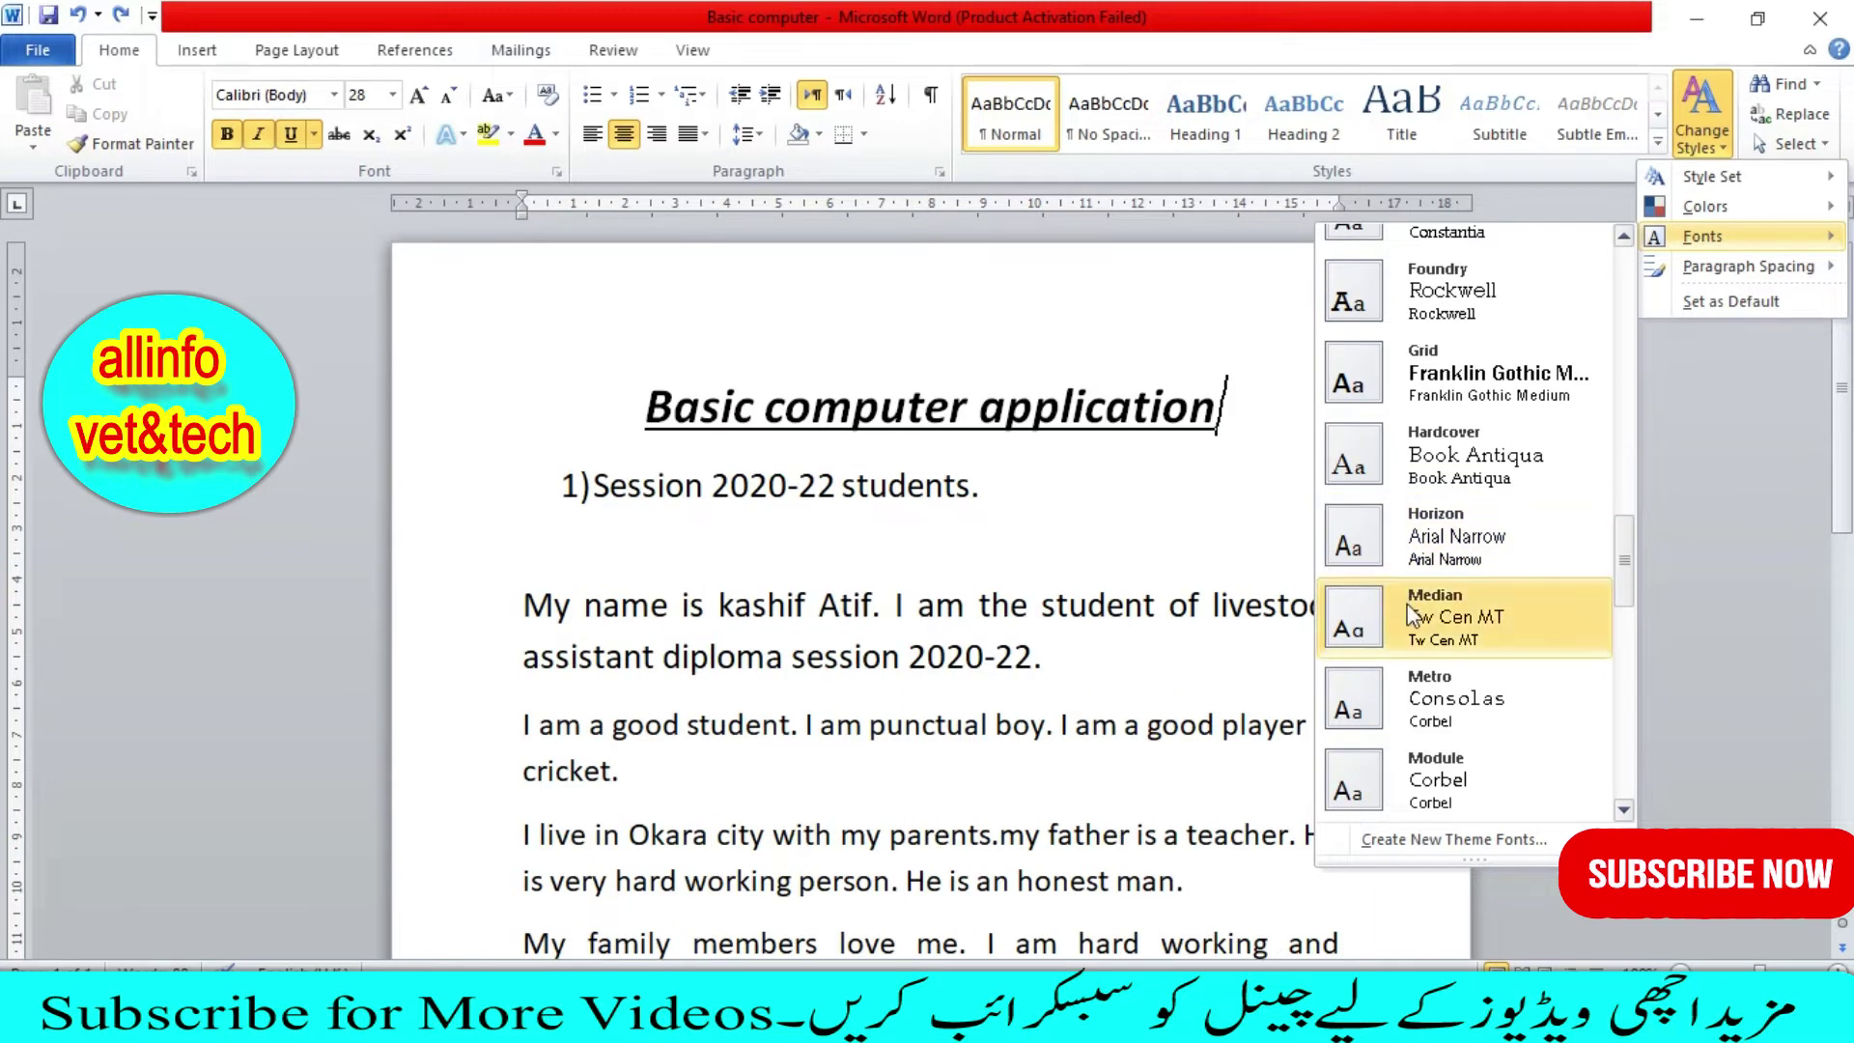
scroll(1400, 628, down, 3)
scroll(1426, 486, down, 3)
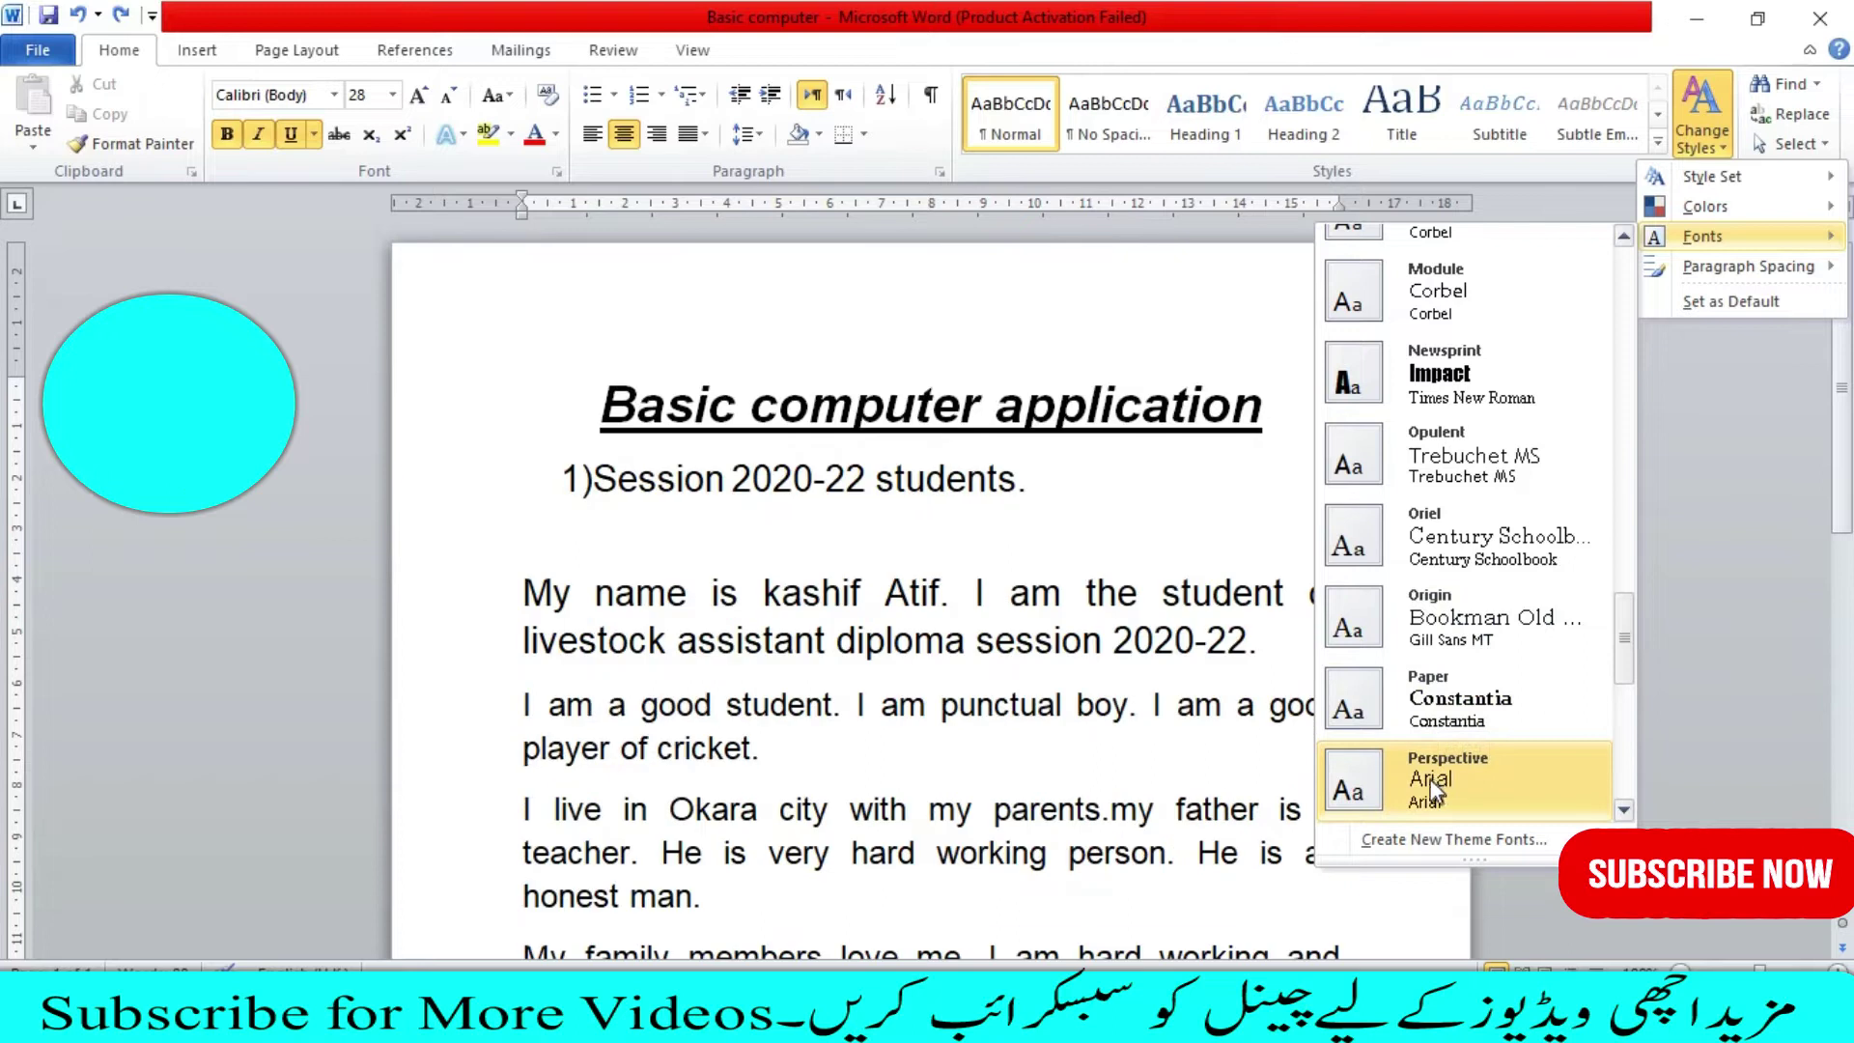
scroll(1439, 755, down, 3)
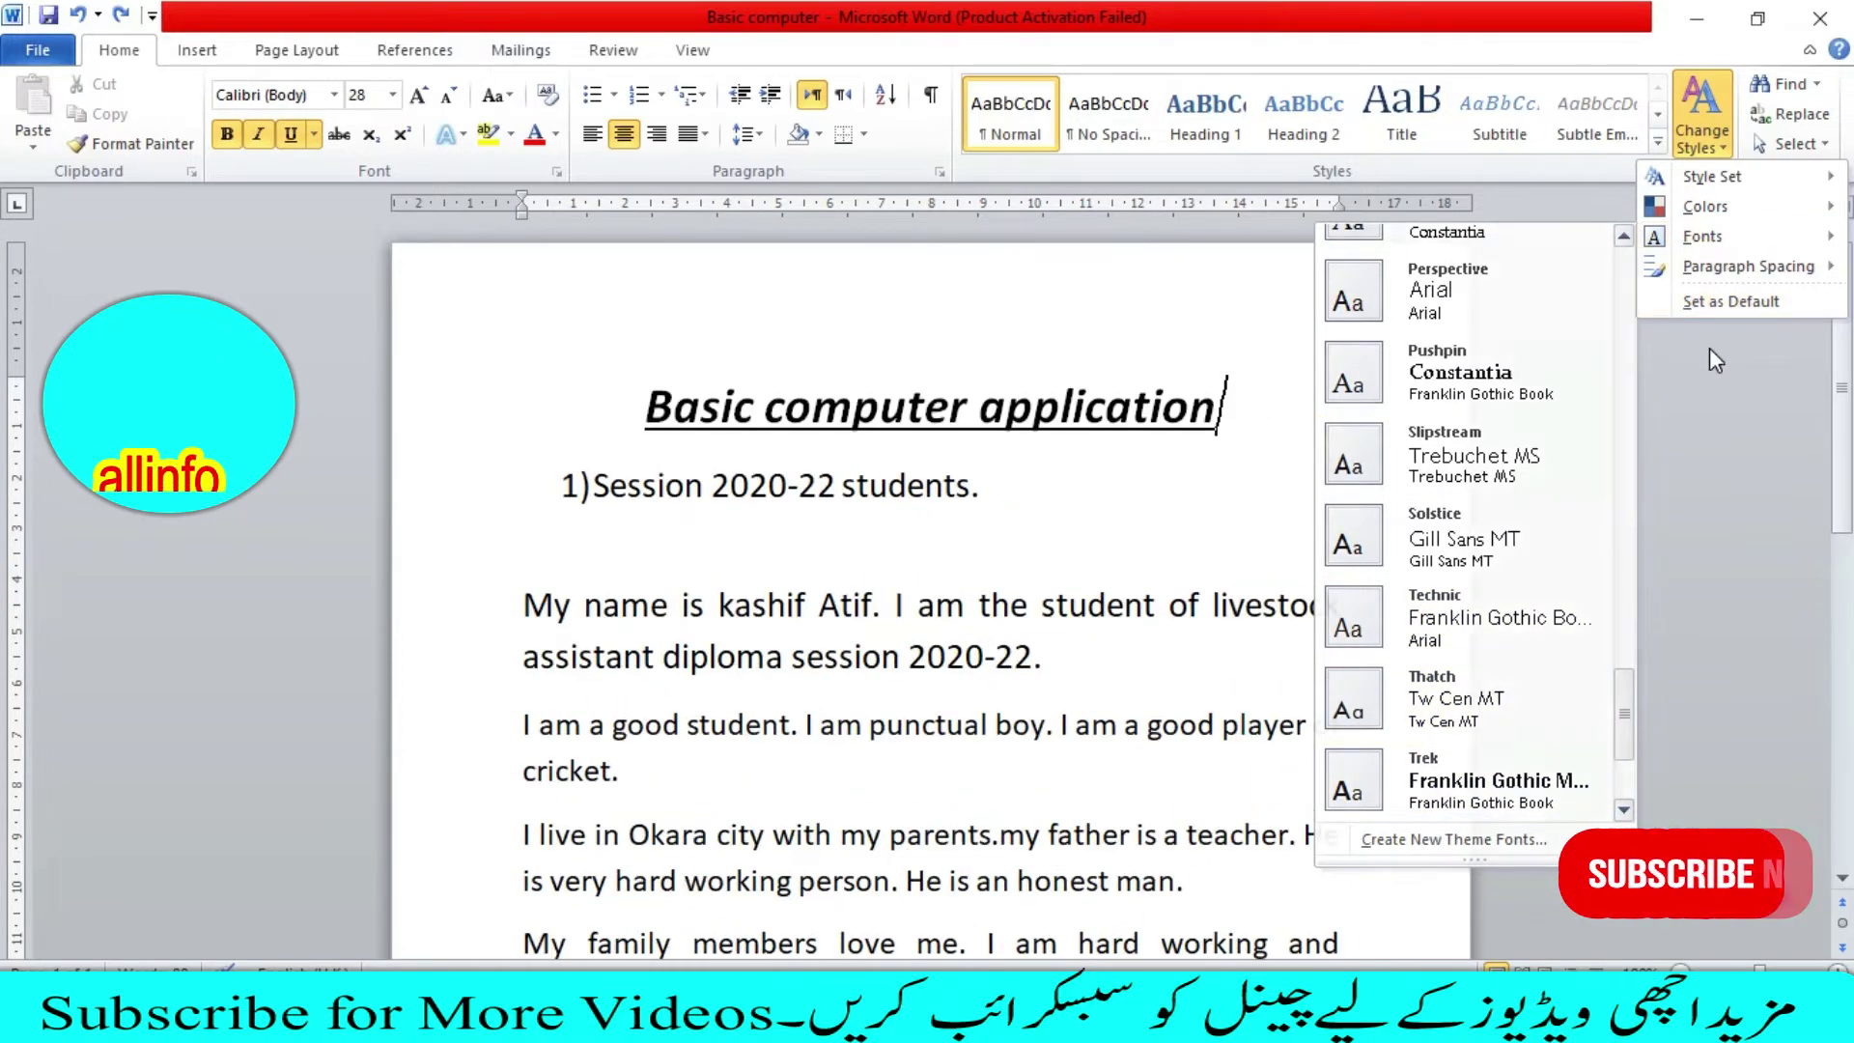
click(1830, 177)
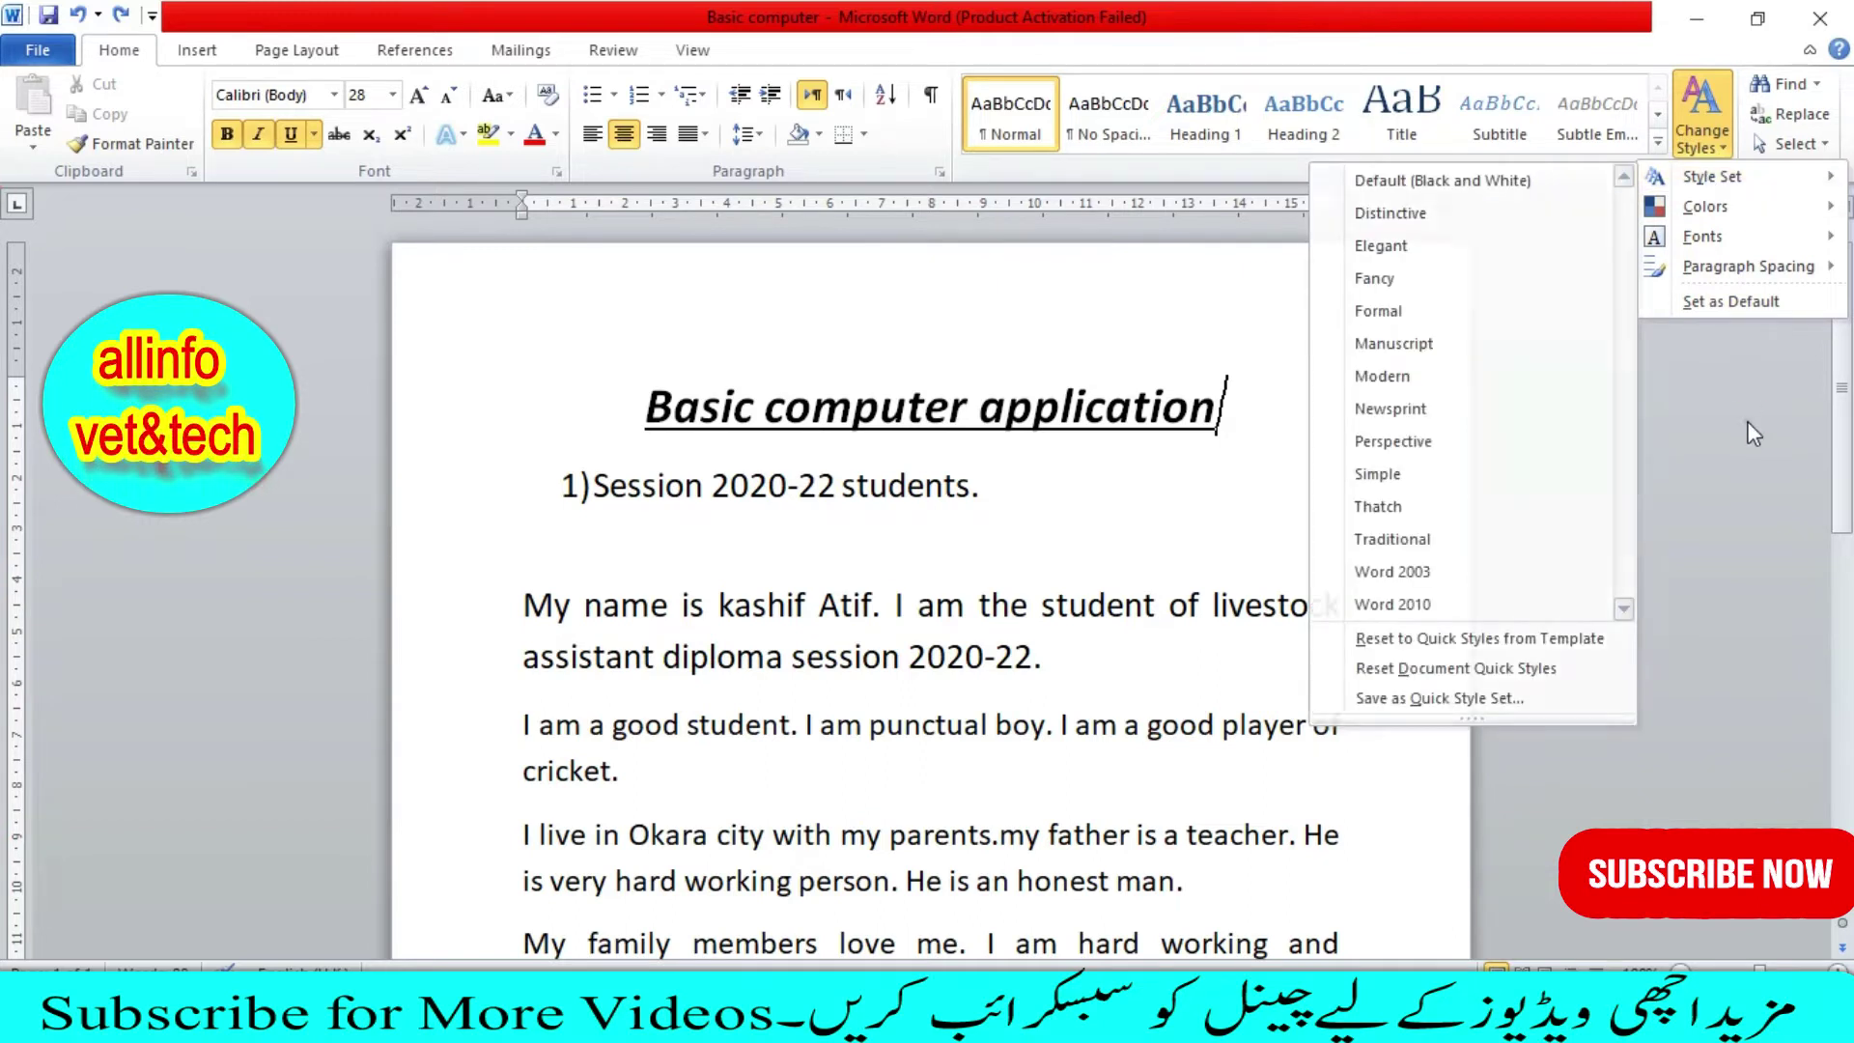
click(1743, 420)
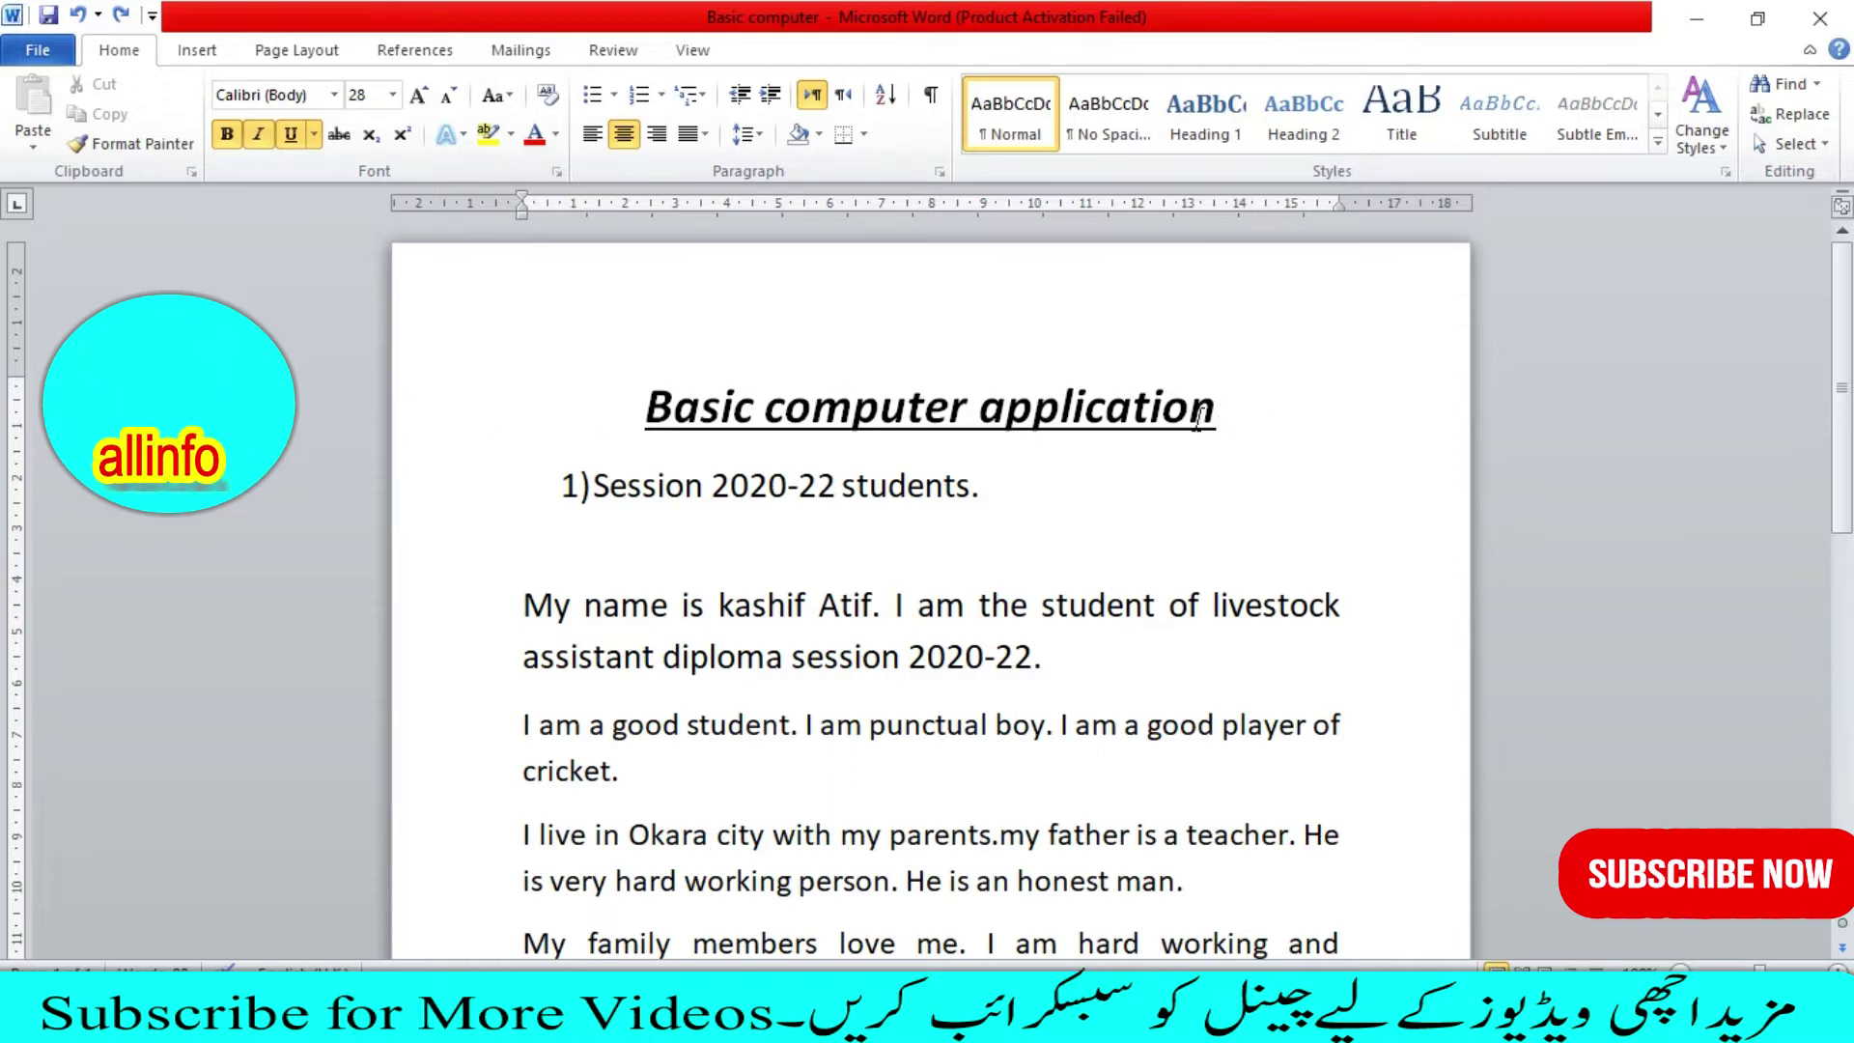
Step: Select 'application' in the title, then place the insertion point in the title
drag(1214, 410, 976, 410)
click(759, 439)
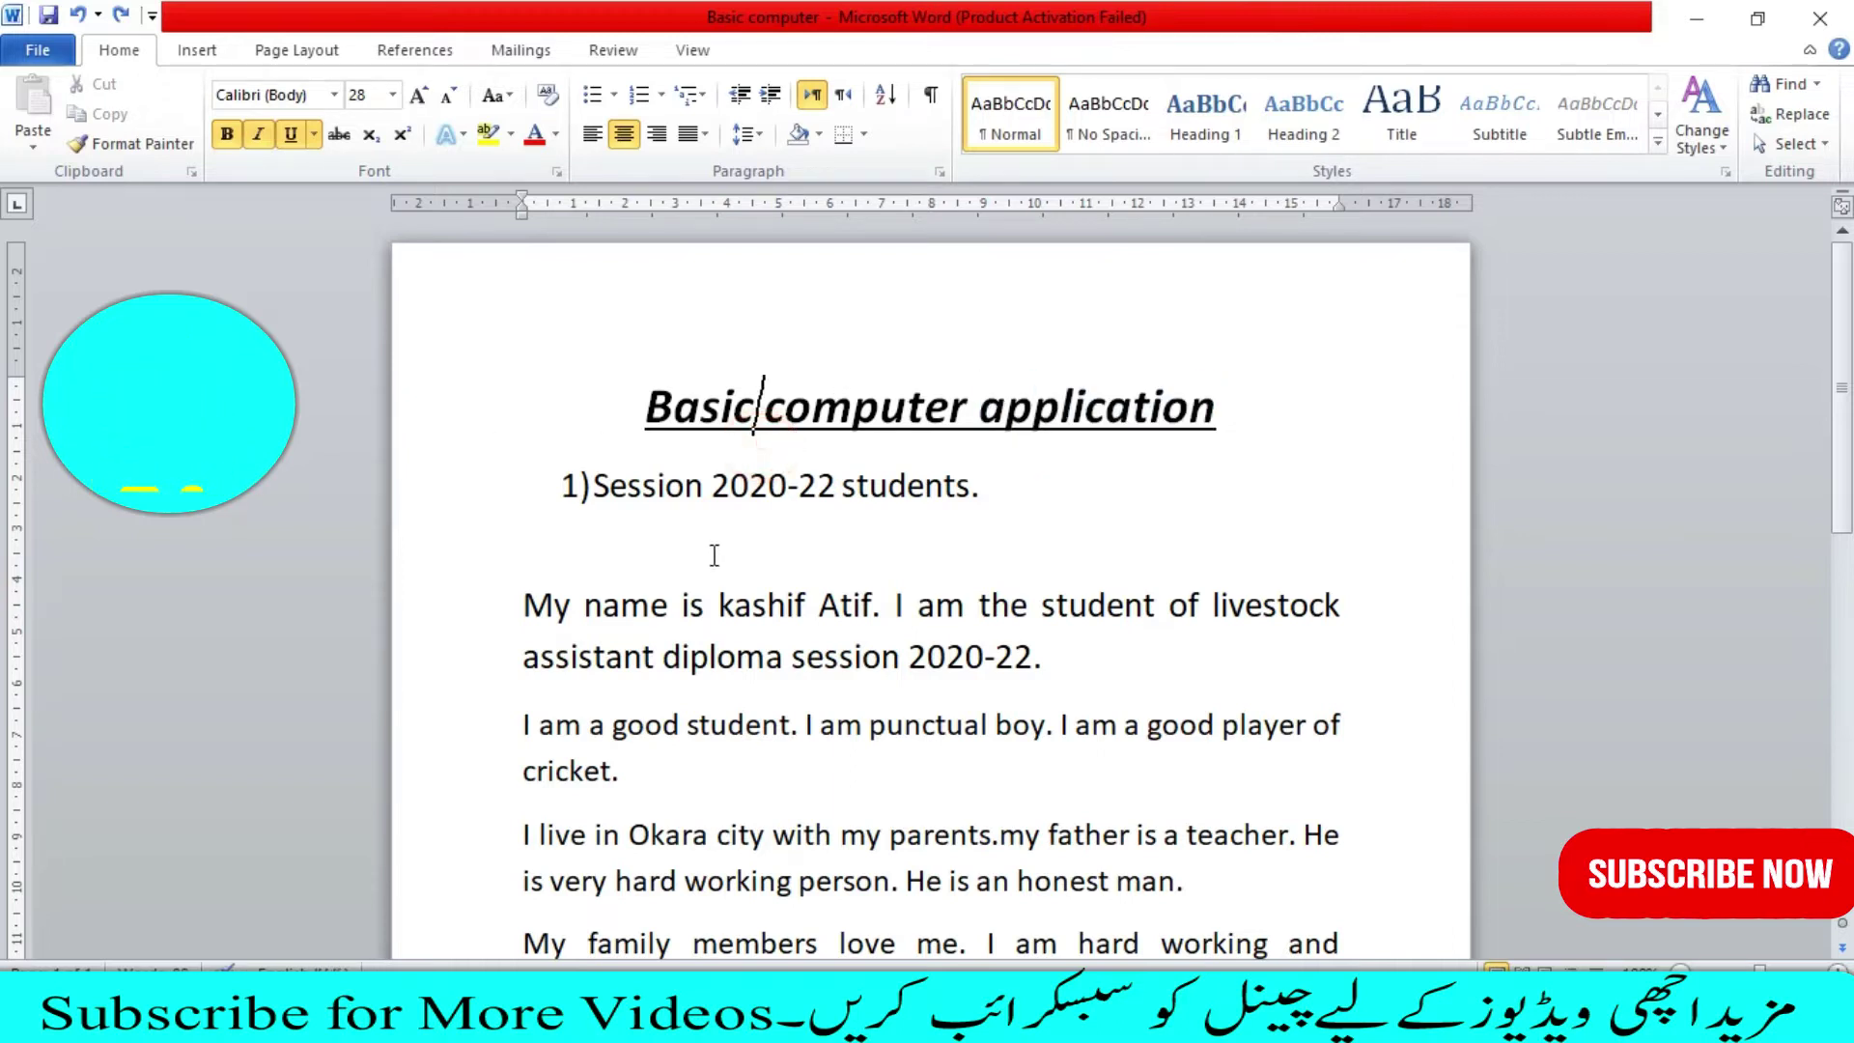
scroll(734, 527, down, 2)
scroll(736, 521, down, 1)
scroll(737, 482, up, 1)
scroll(738, 473, up, 2)
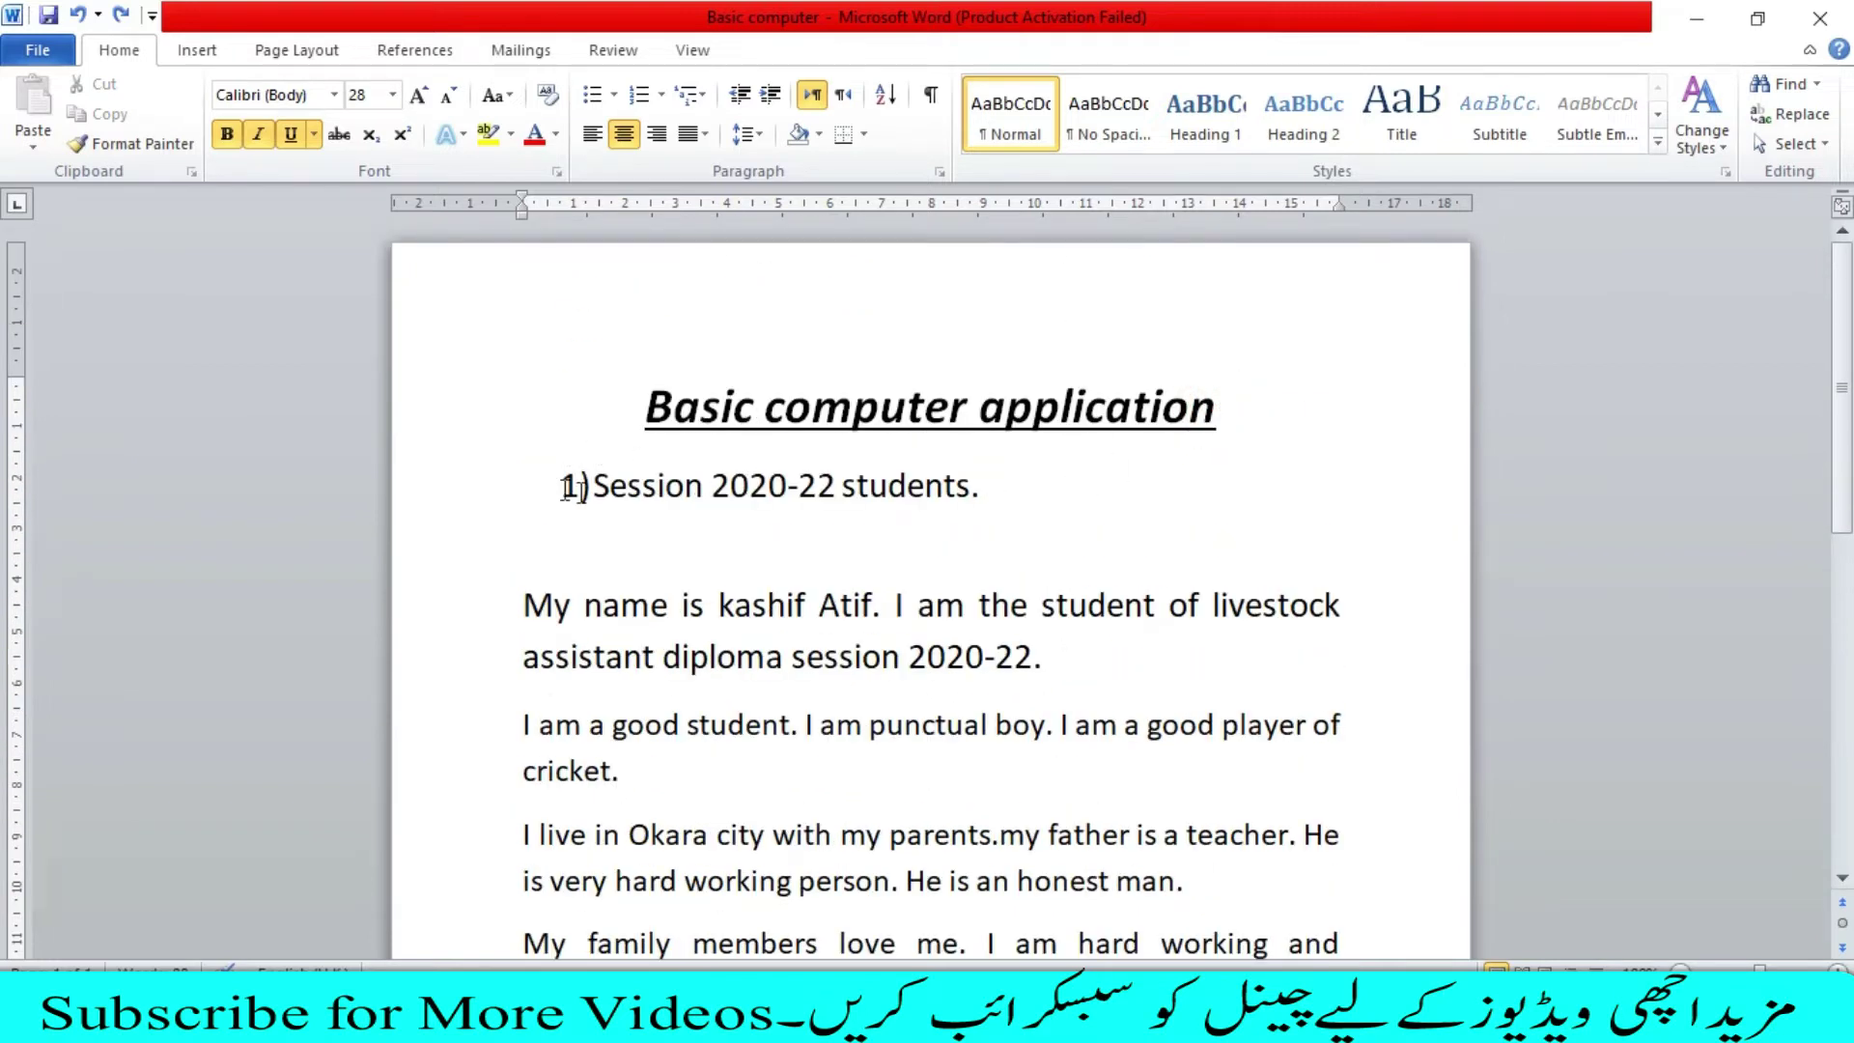
Step: Set the text below the title to Adobe Garamond Pro Bold, then to Algerian
drag(659, 567, 675, 955)
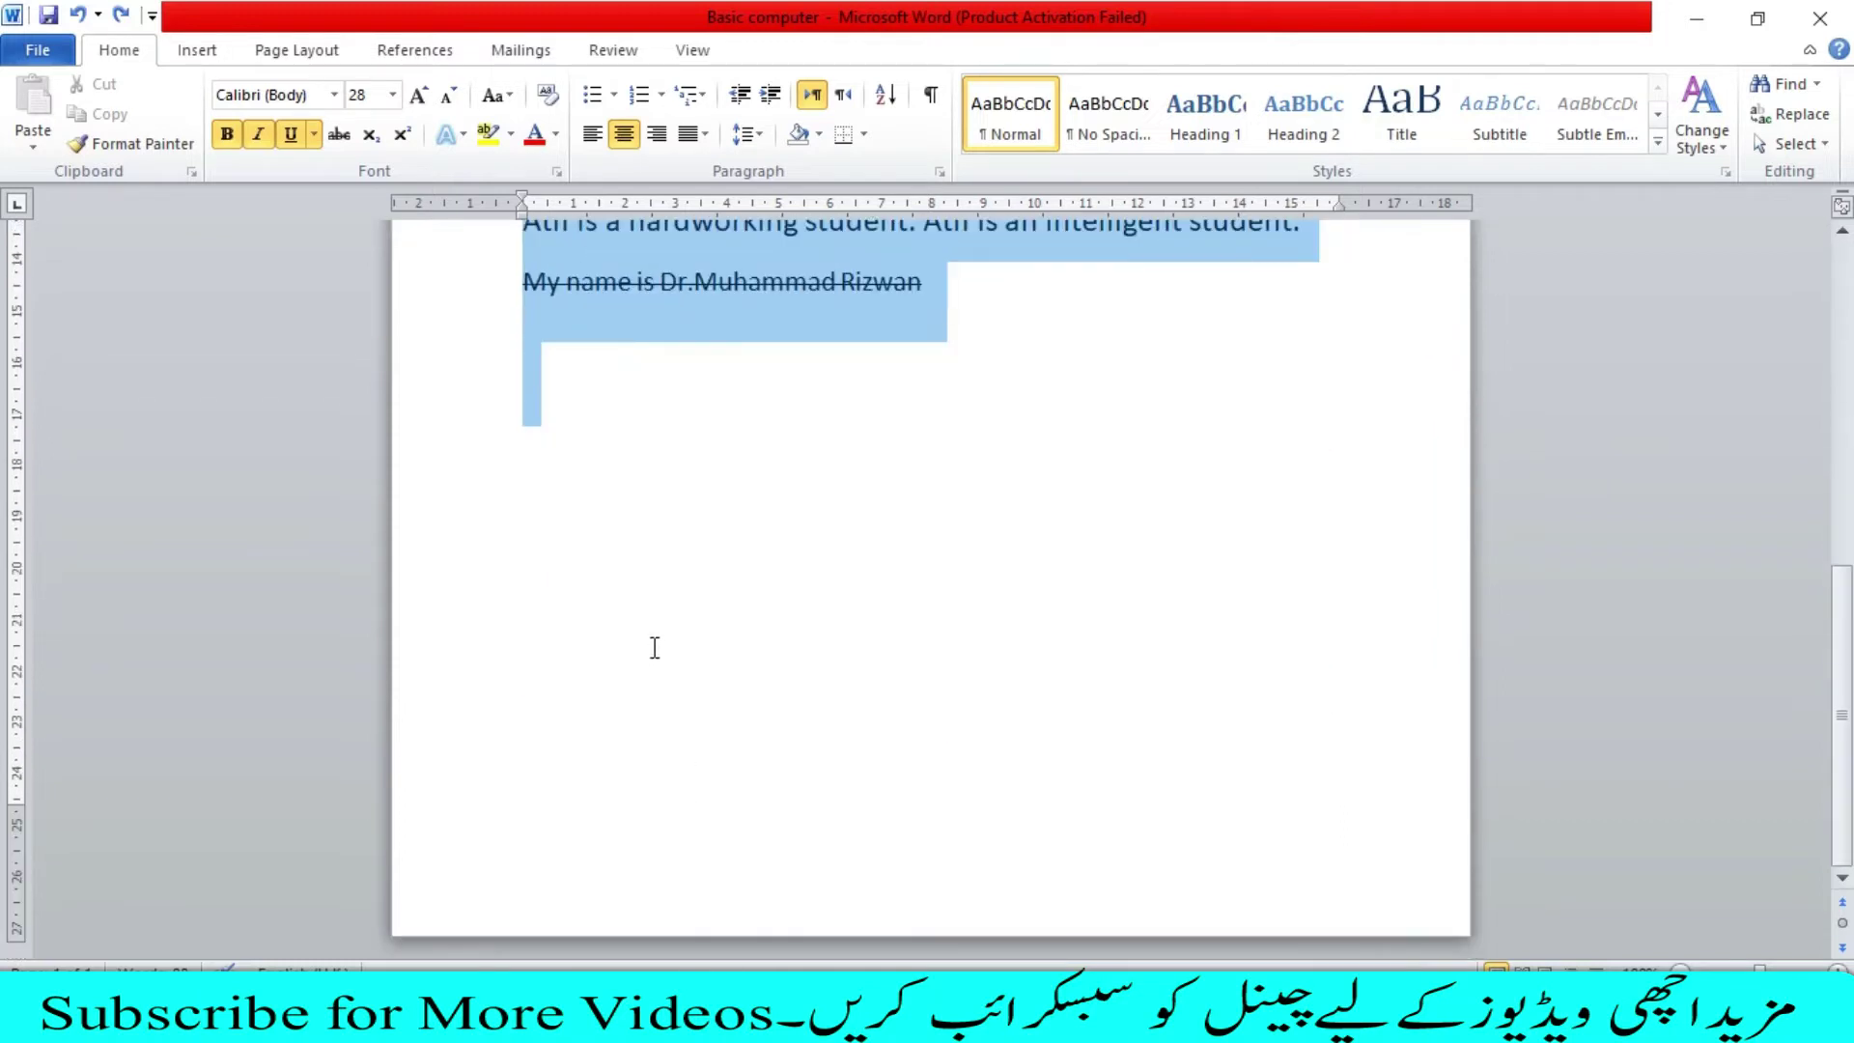
click(334, 94)
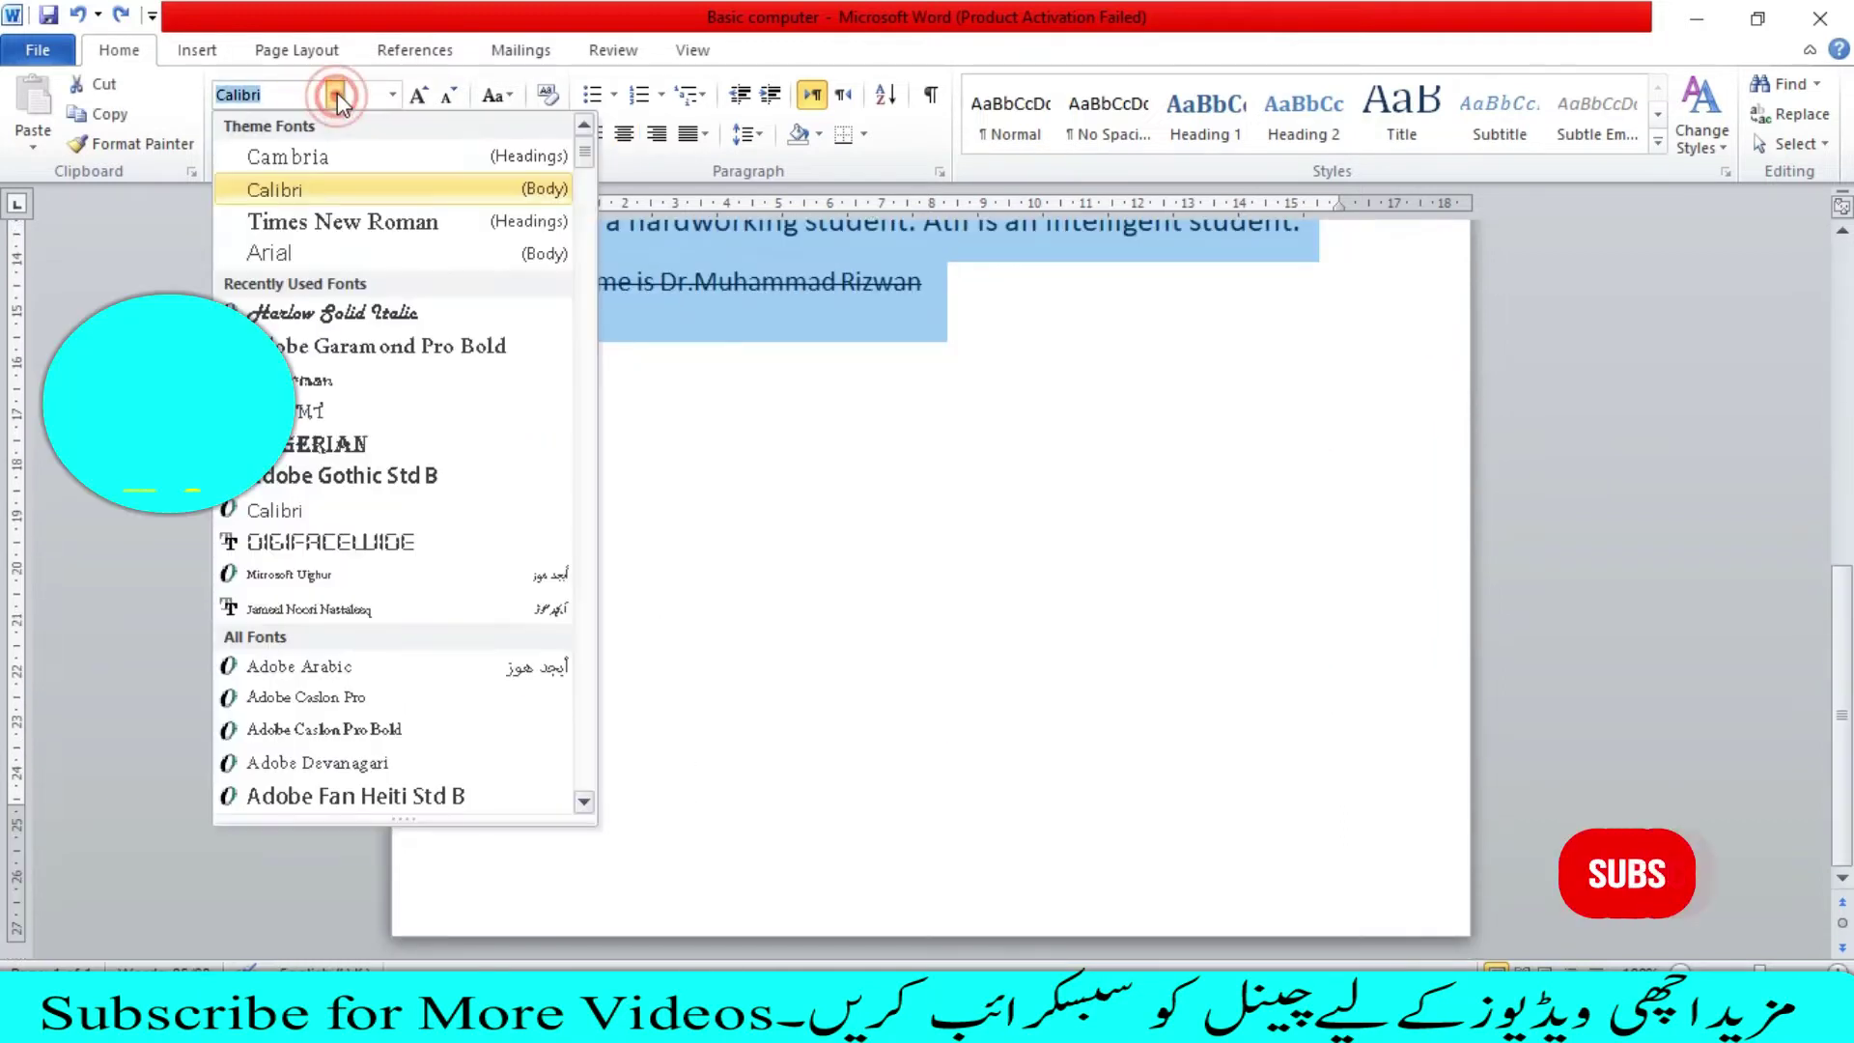
click(338, 346)
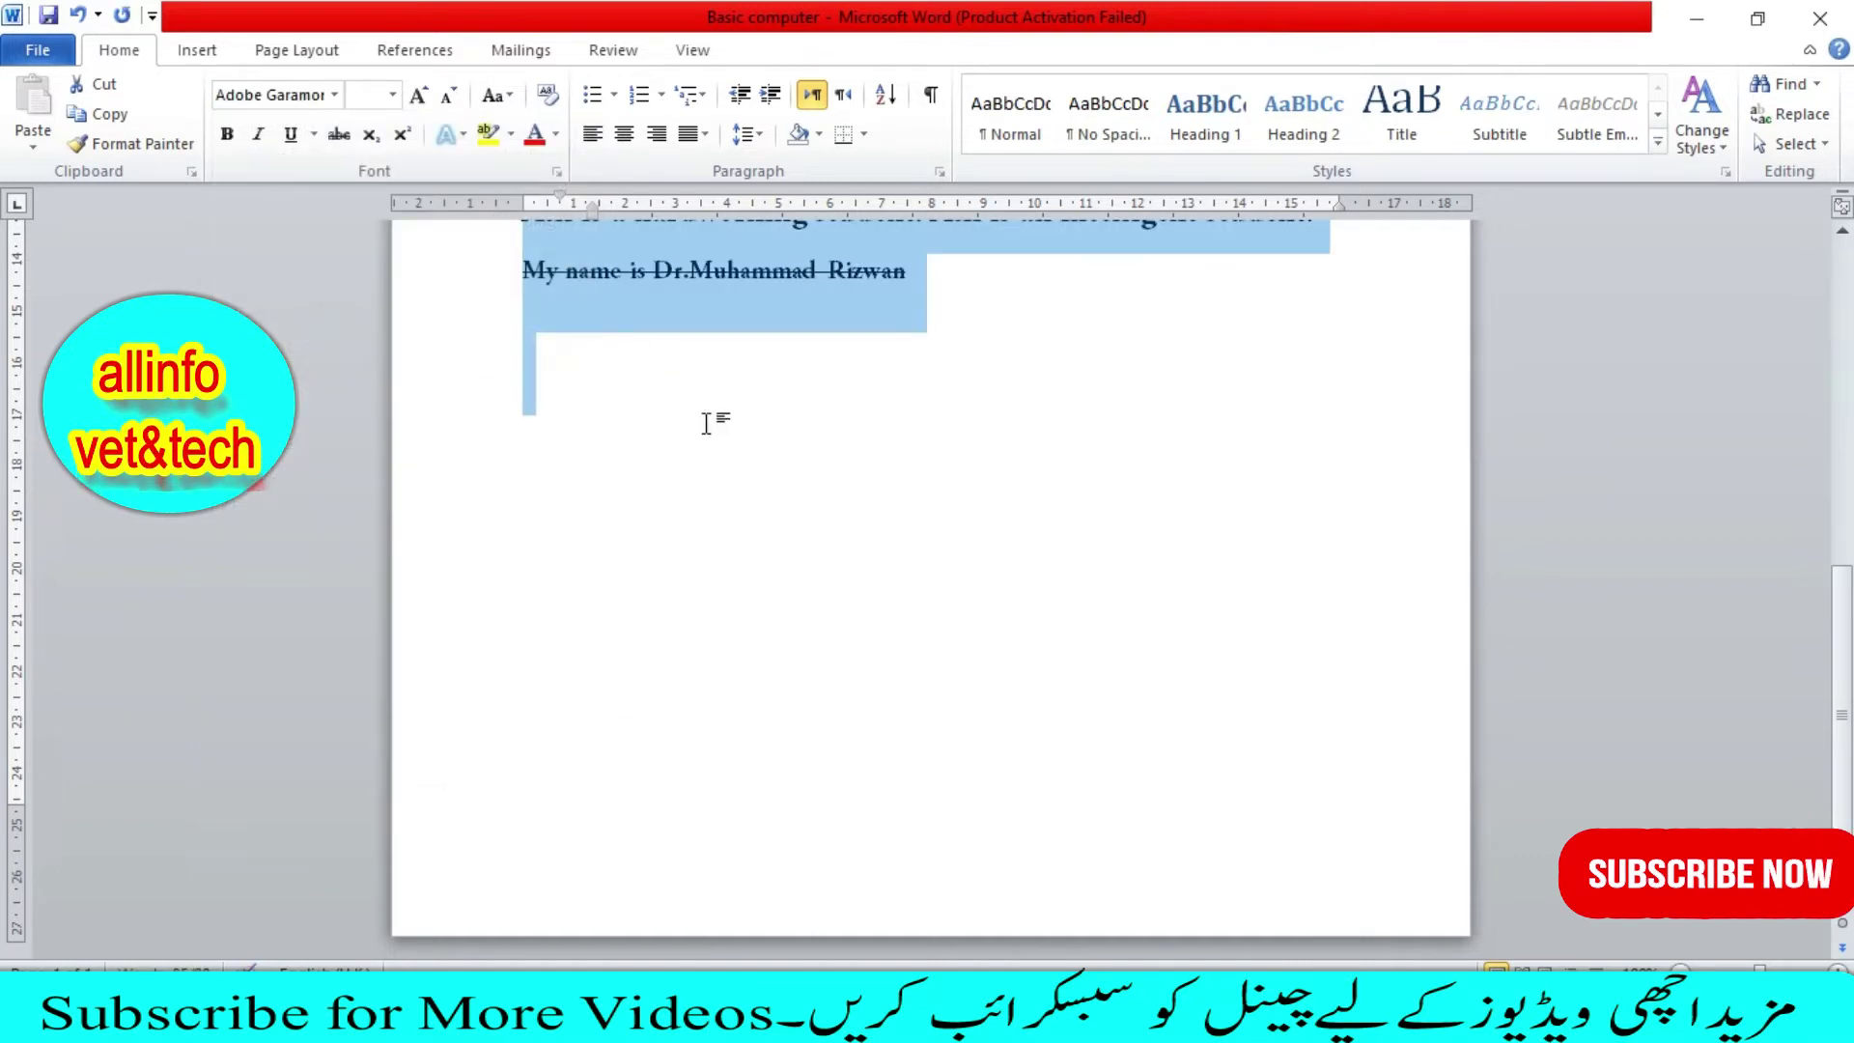
scroll(706, 424, up, 4)
scroll(801, 444, up, 2)
scroll(763, 444, up, 1)
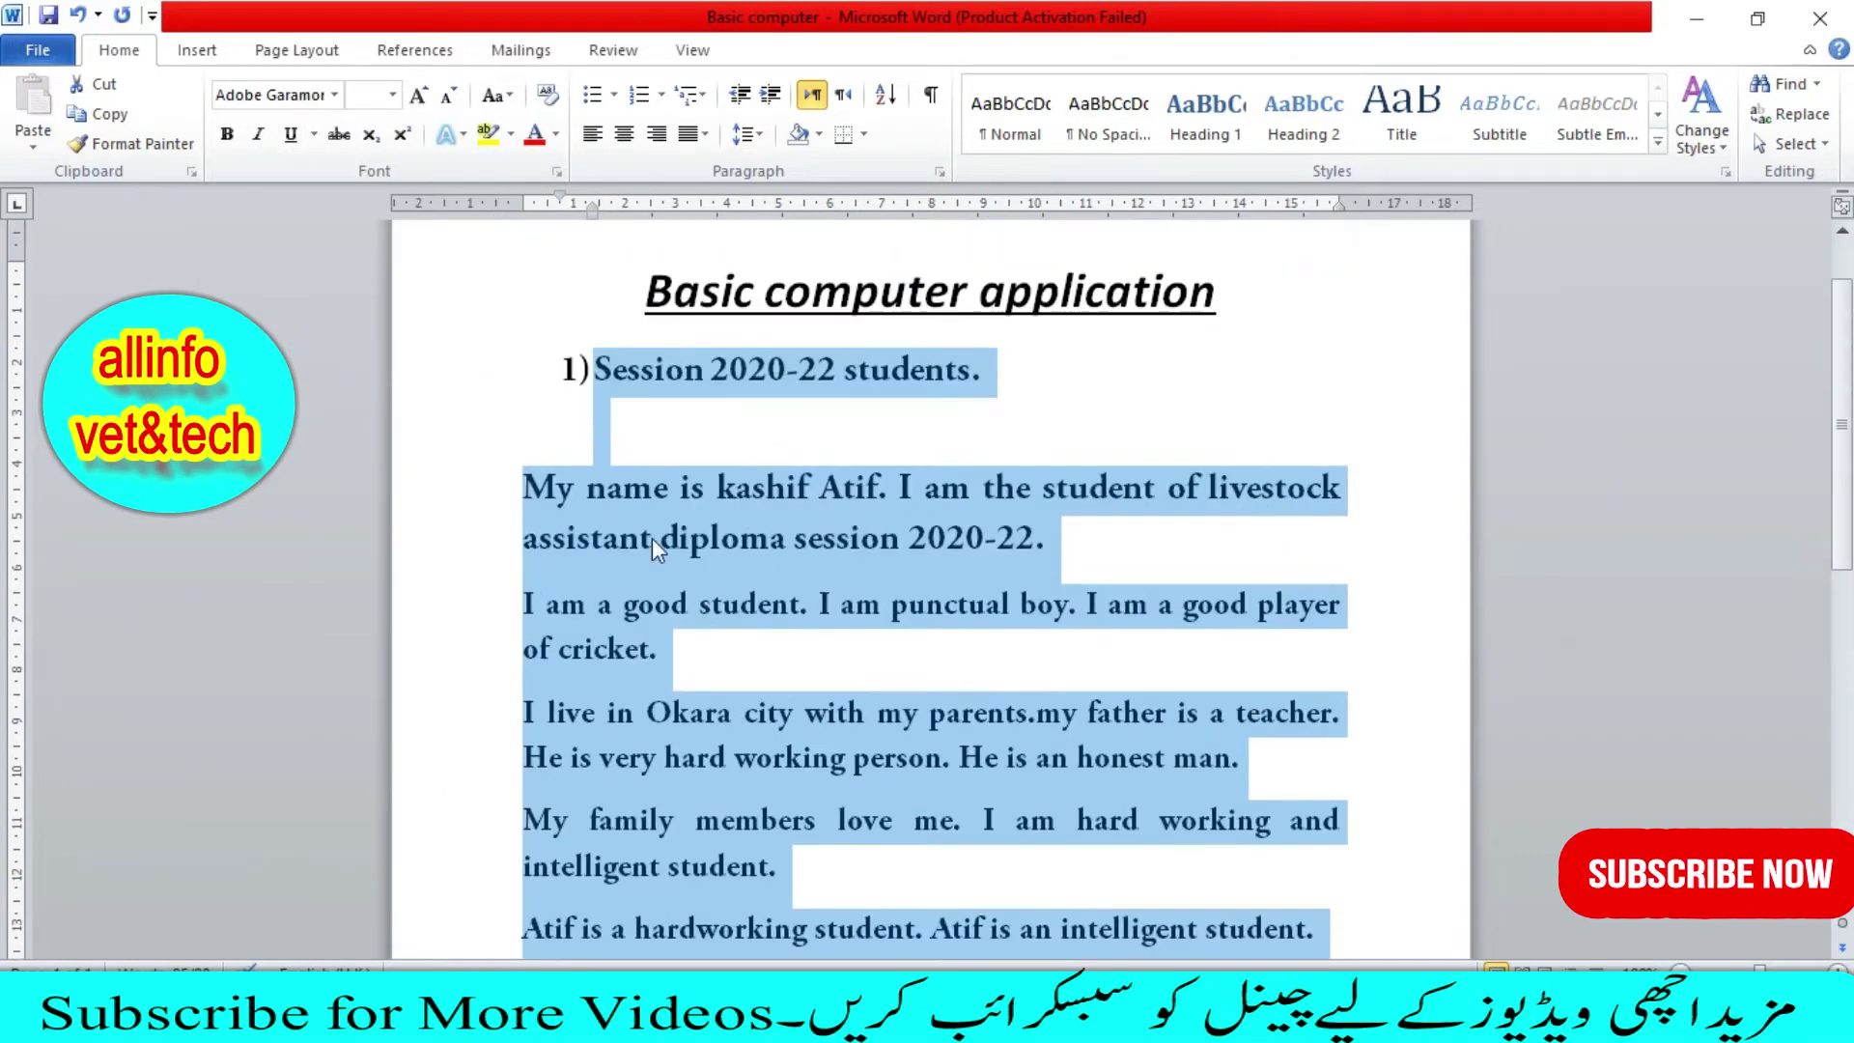
click(336, 97)
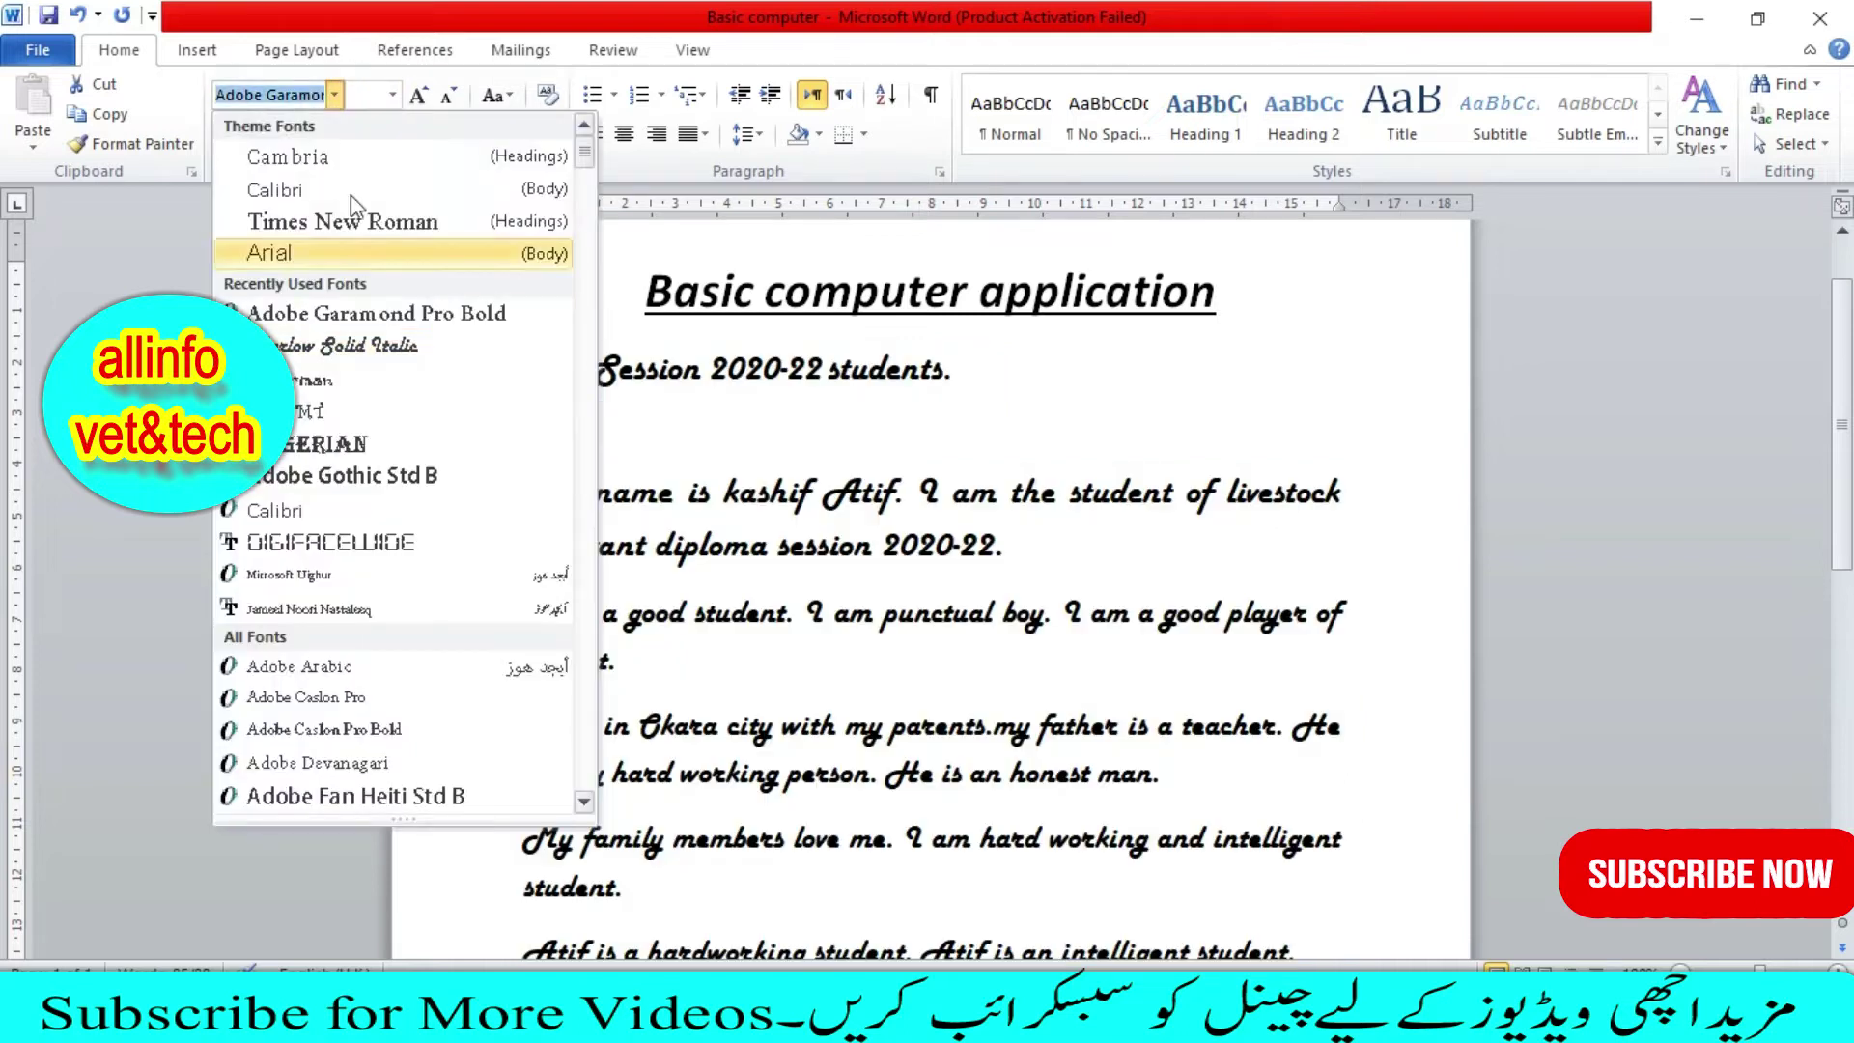
click(331, 446)
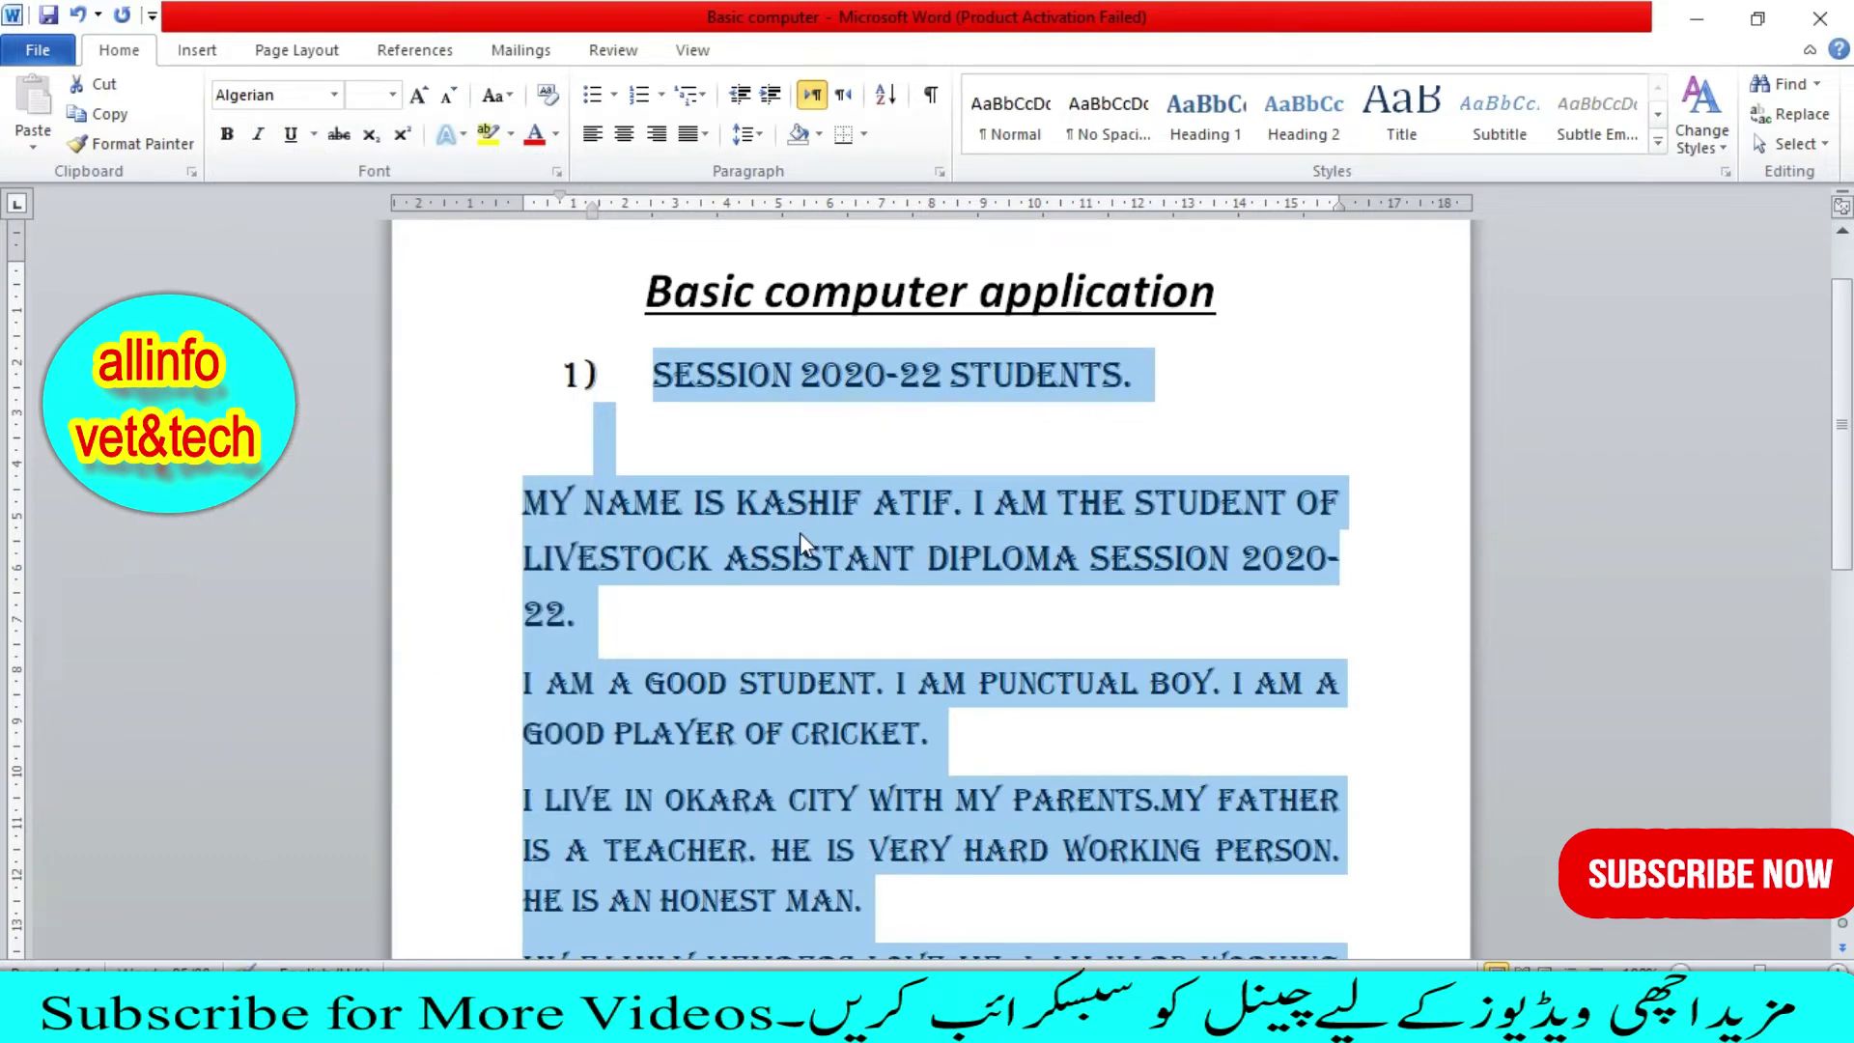
Step: Deselect the body text and select the 'Basic computer application' title
click(809, 502)
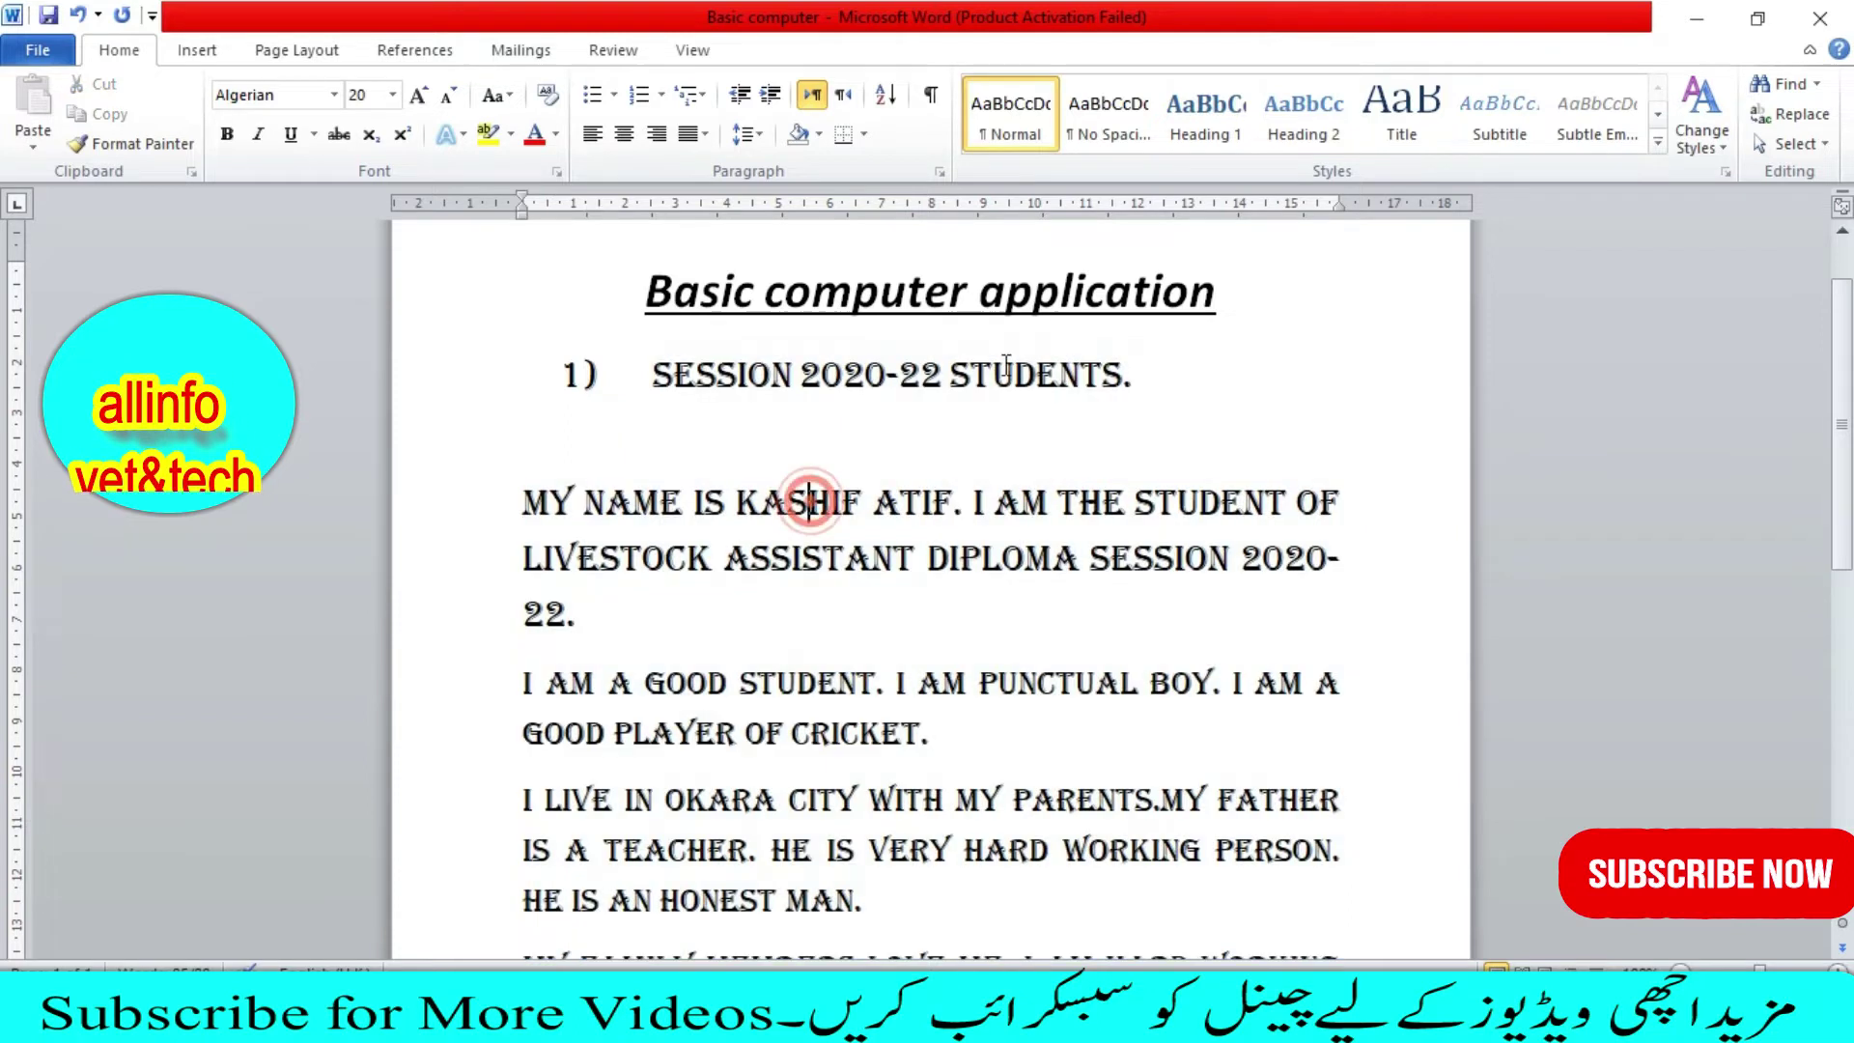
scroll(1108, 367, up, 2)
drag(1244, 406, 643, 411)
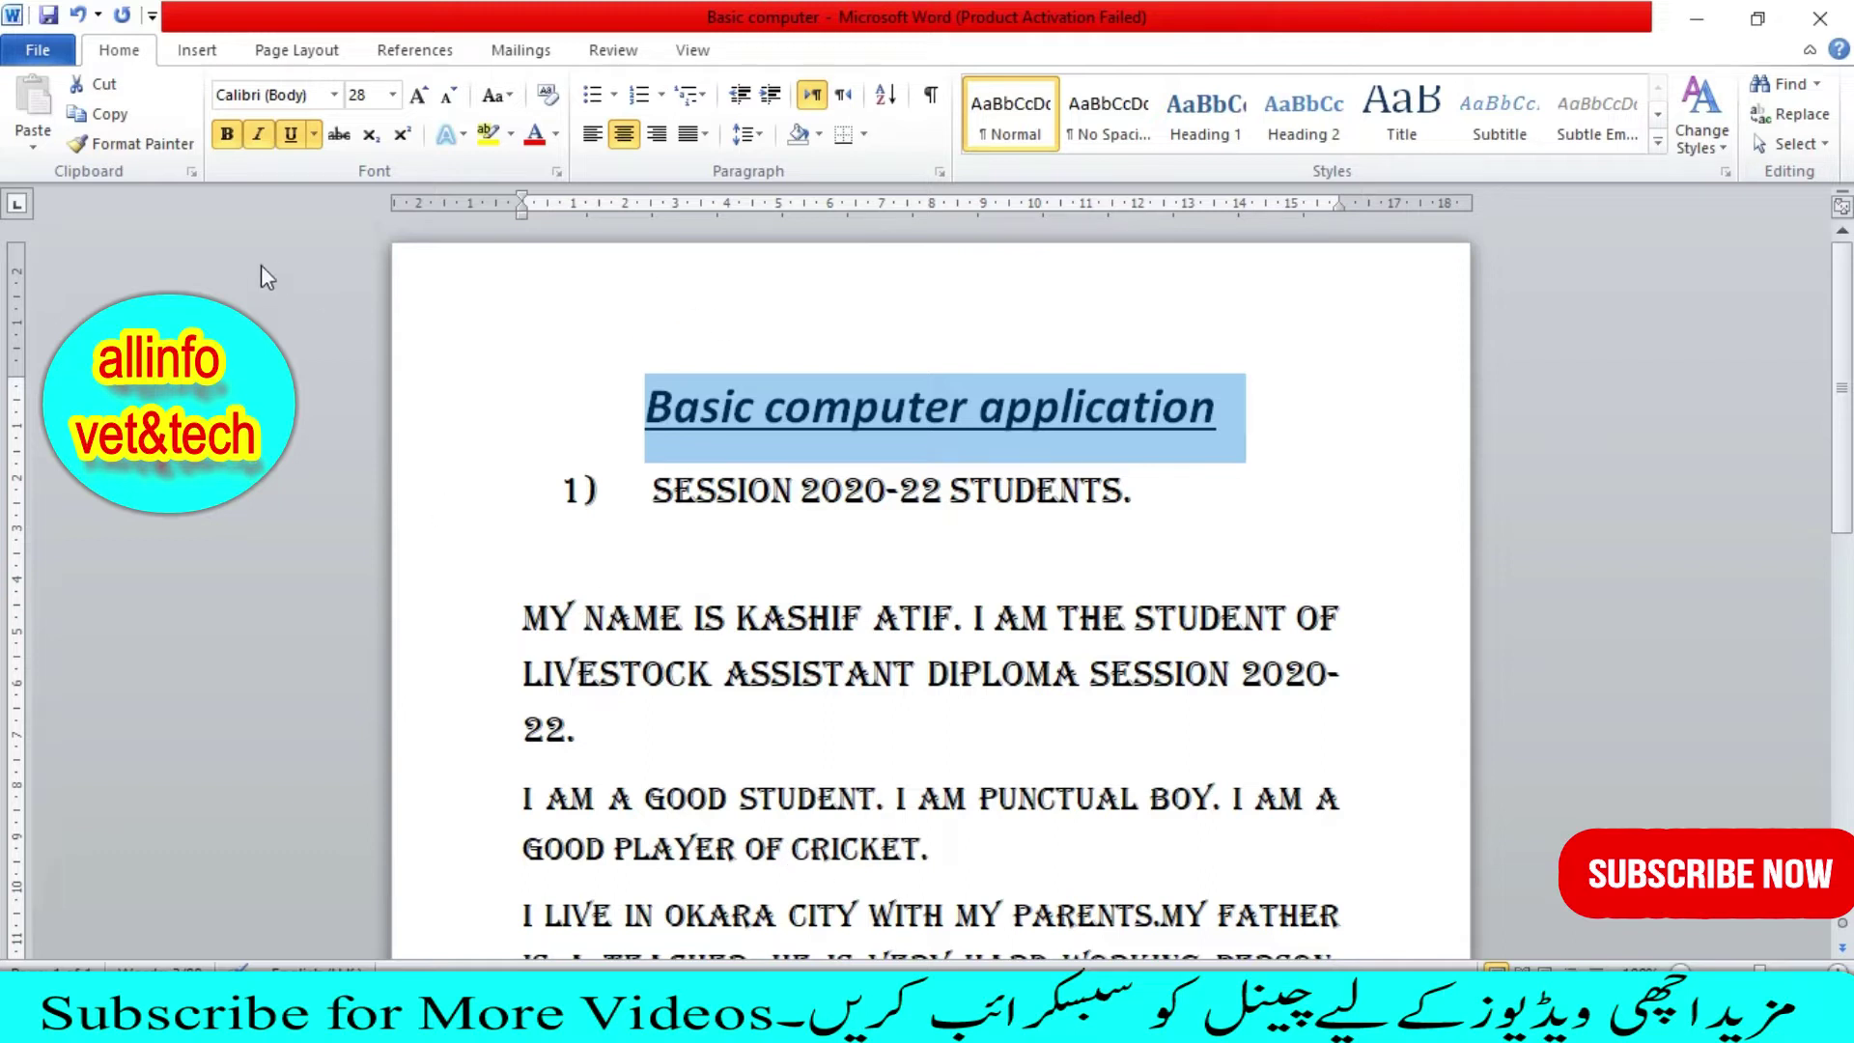
Step: Reselect the 'Basic computer application' title and pick up its formatting with Format Painter
click(684, 619)
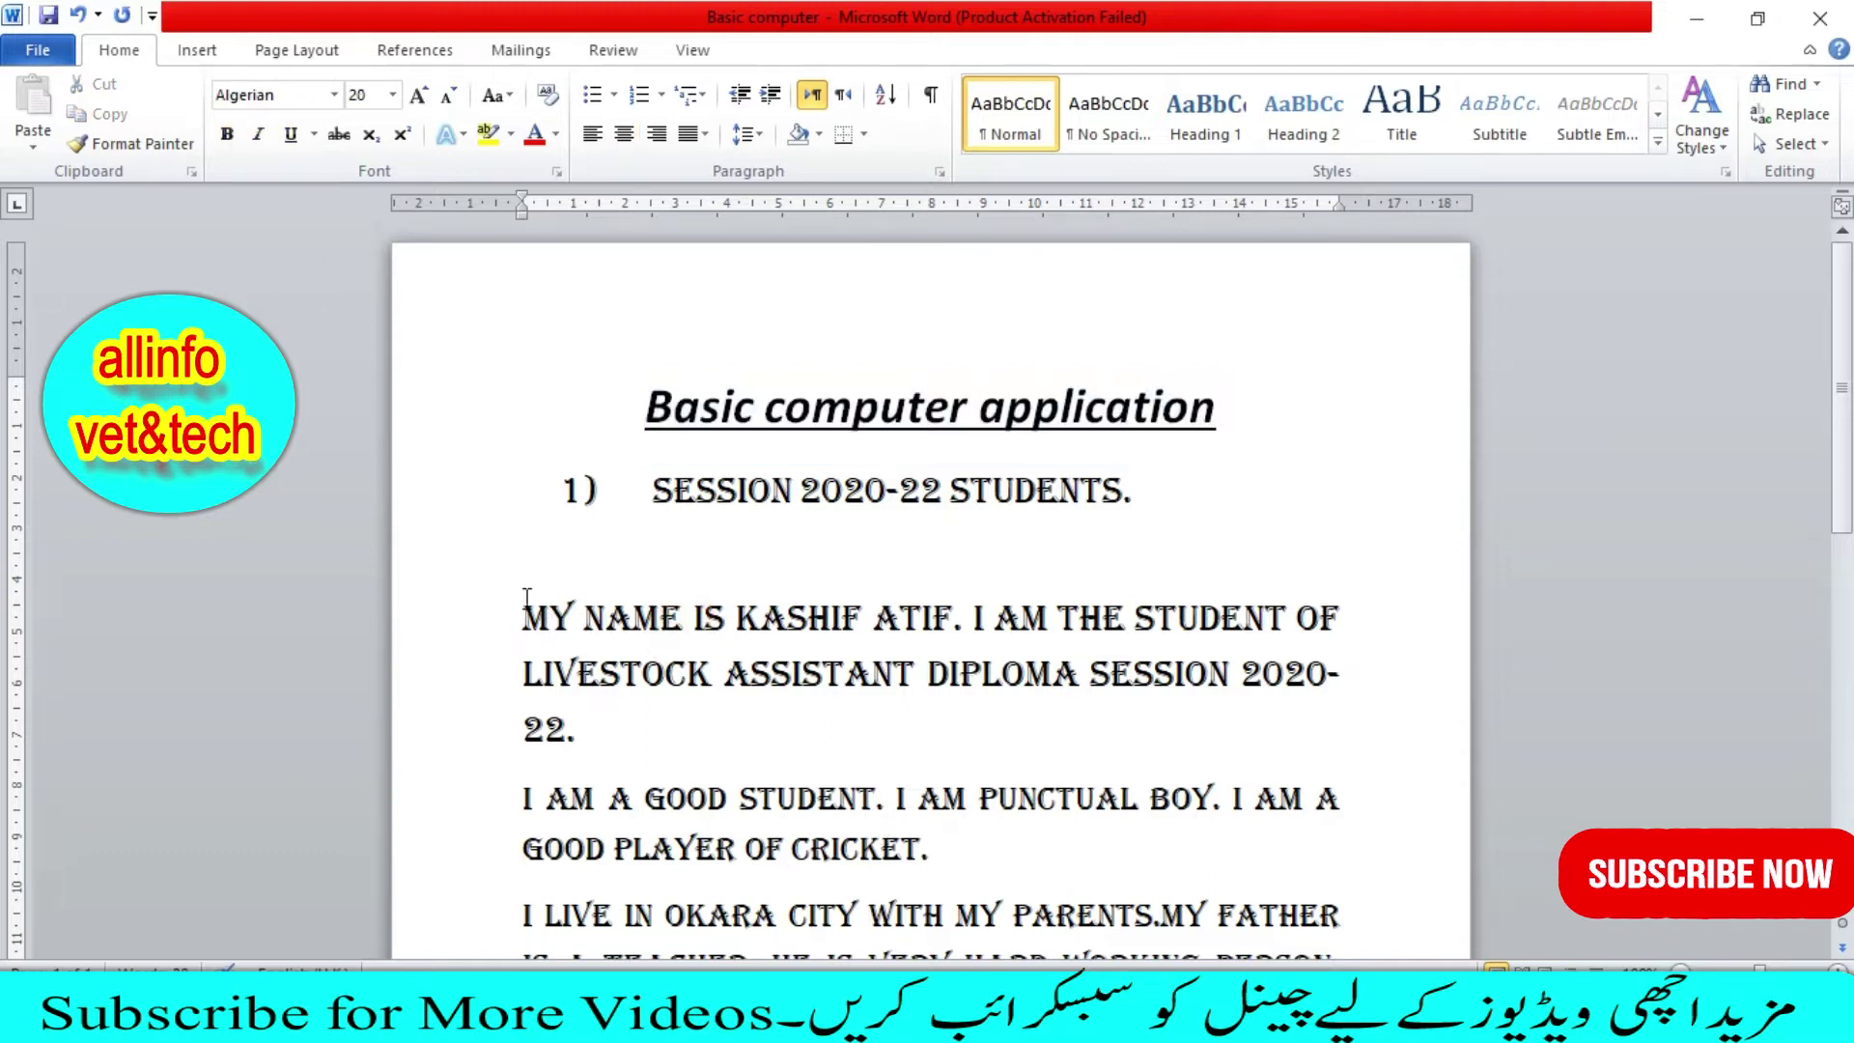
drag(526, 595, 679, 746)
click(657, 730)
drag(1227, 417, 606, 413)
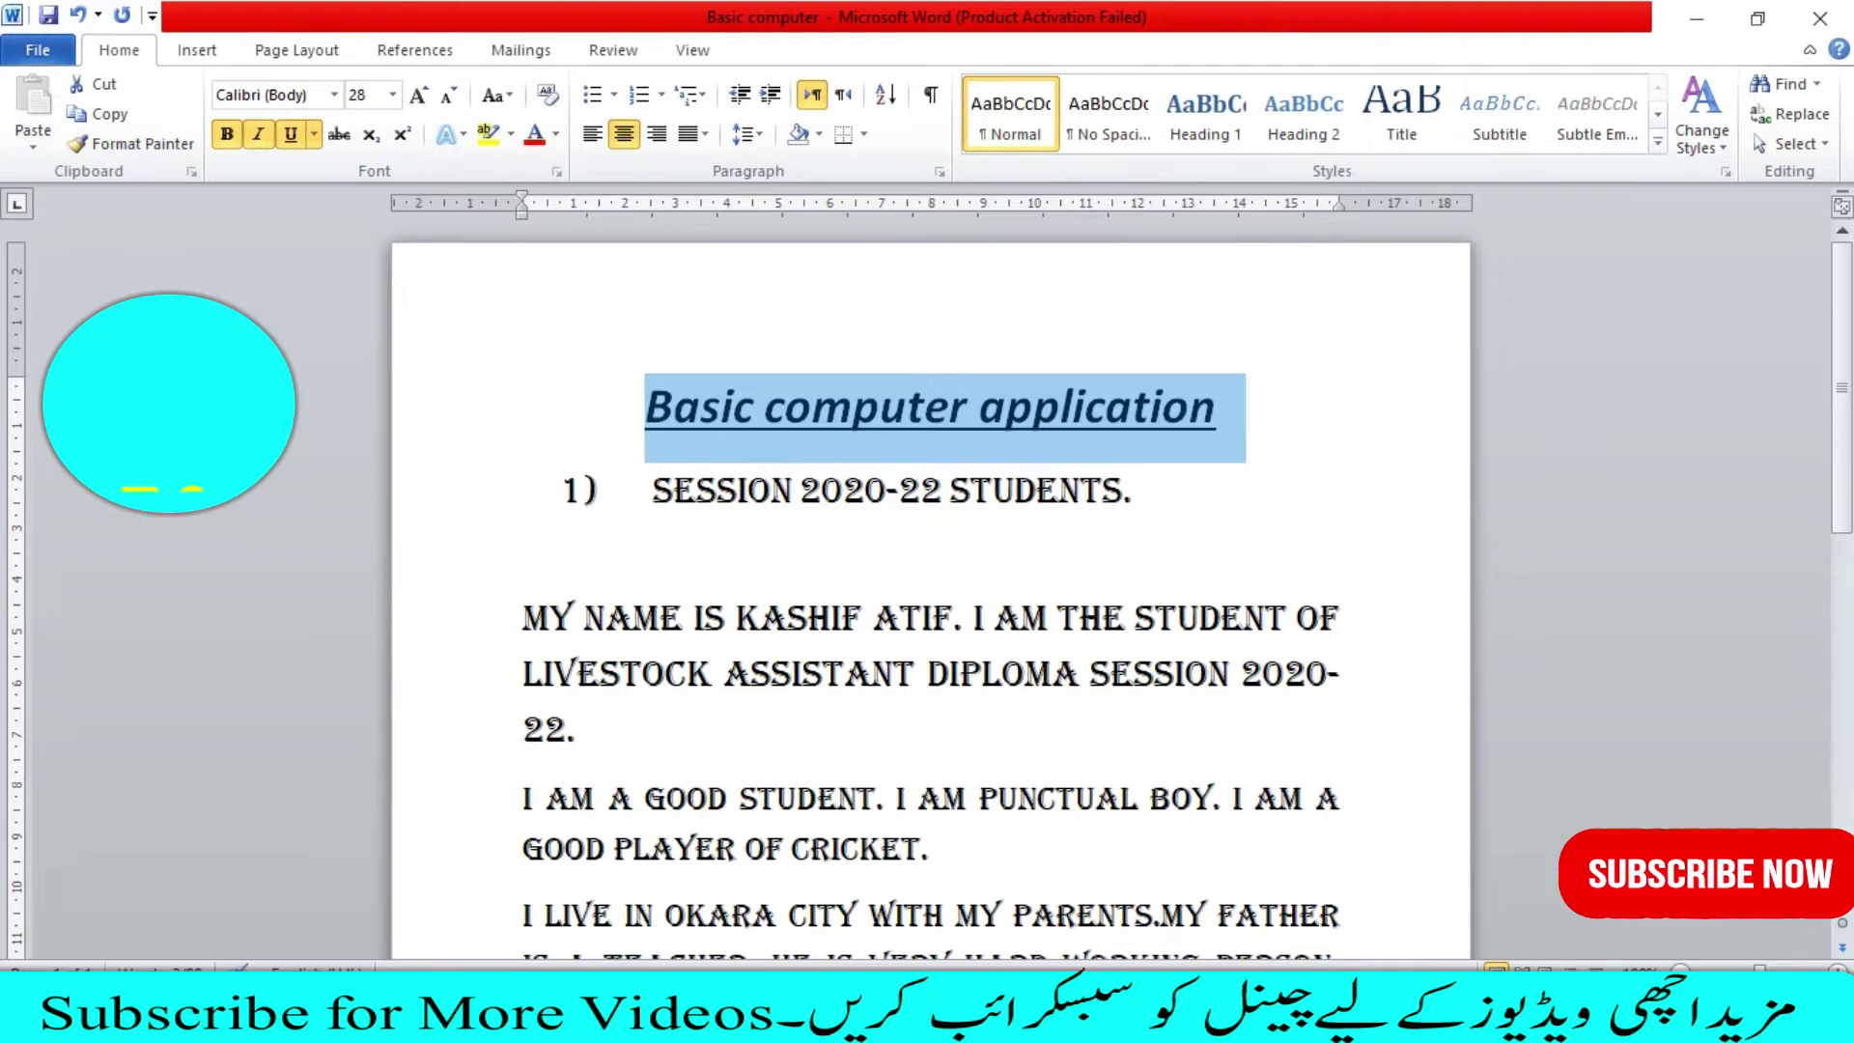
click(132, 147)
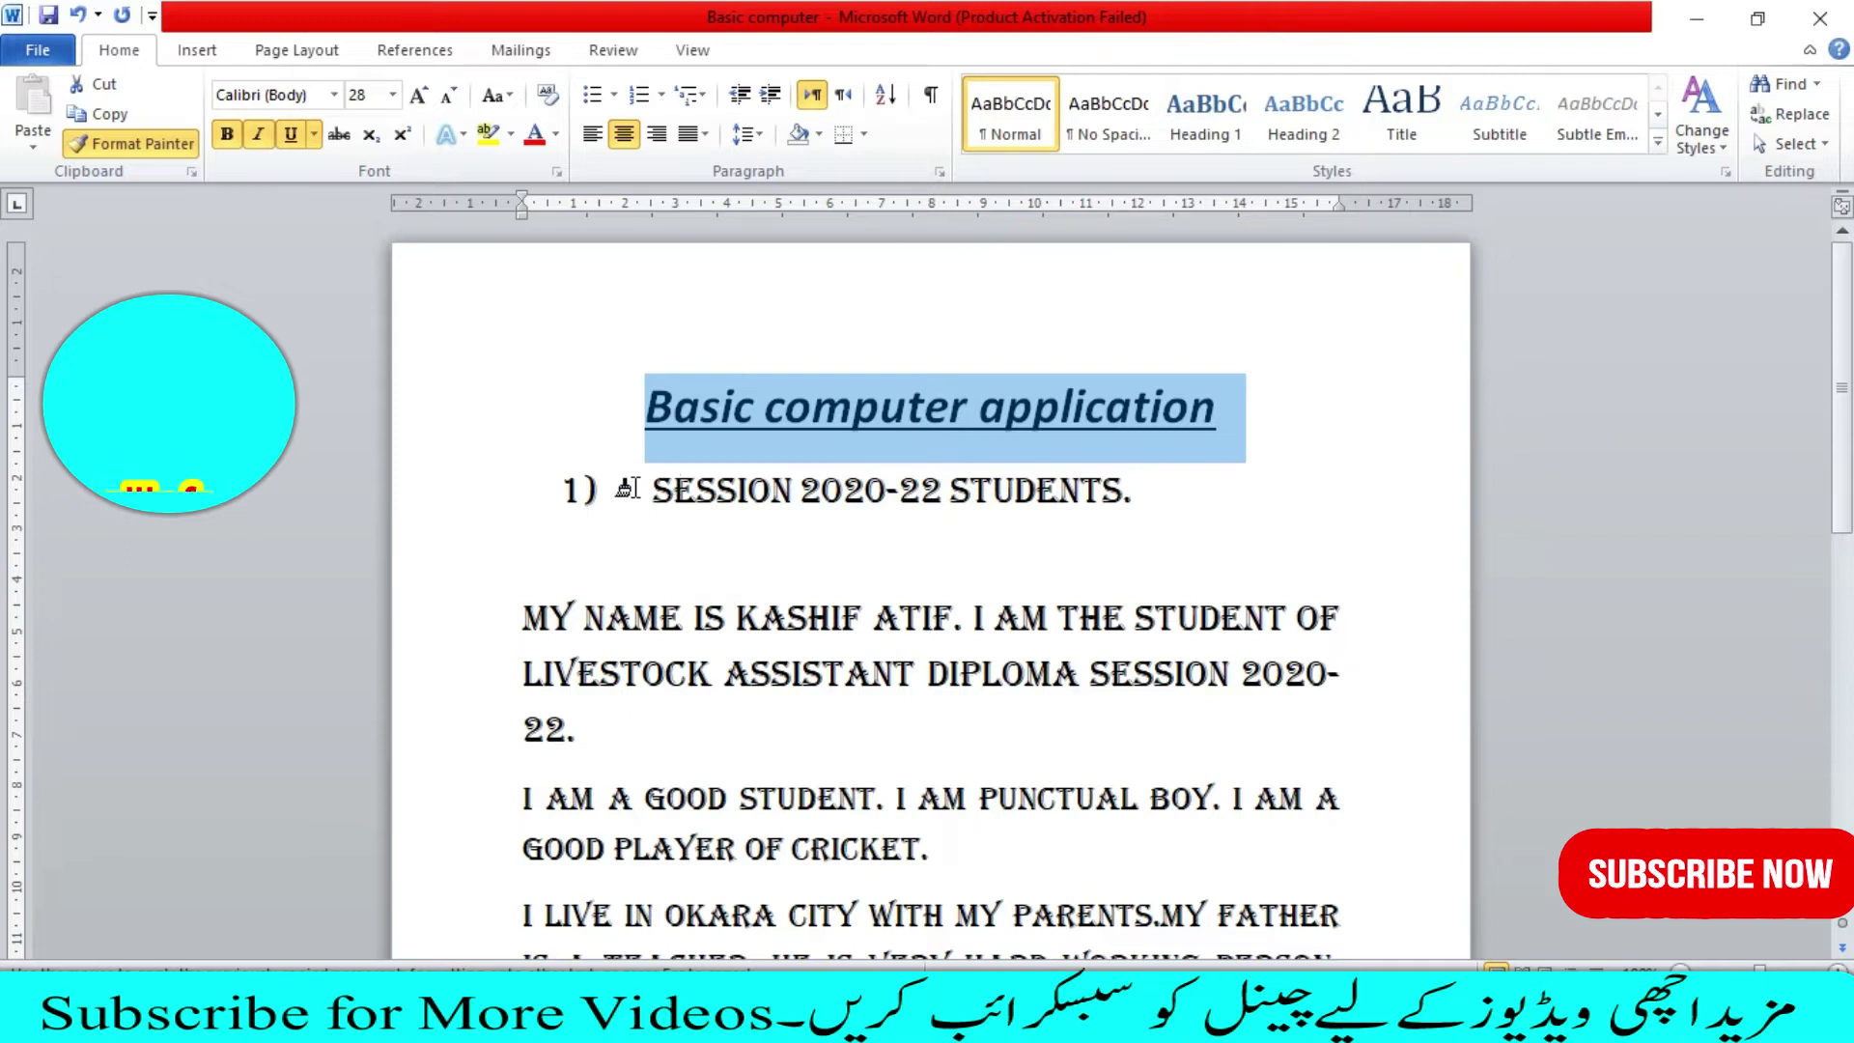
Step: Paint the title's bold, italic, underlined 28-pt formatting onto the 'Session 2020-22 students' line
click(630, 489)
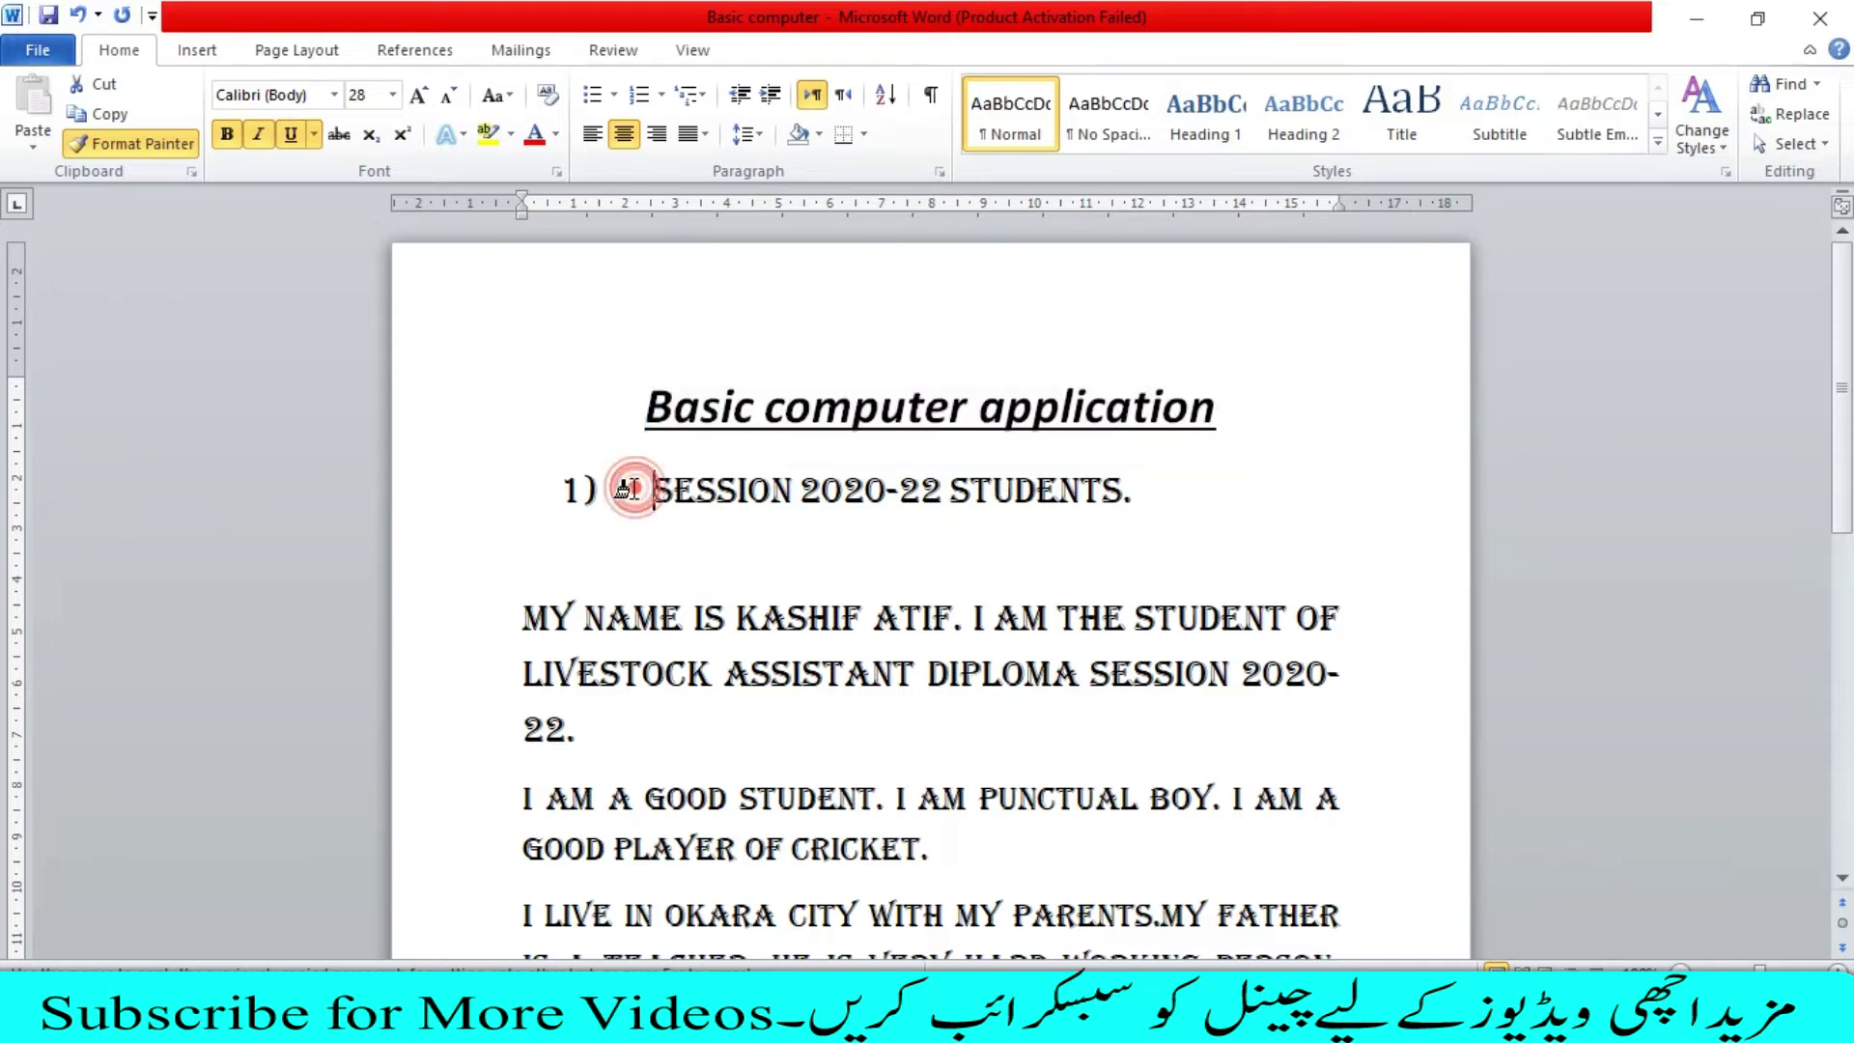
drag(645, 489, 1101, 494)
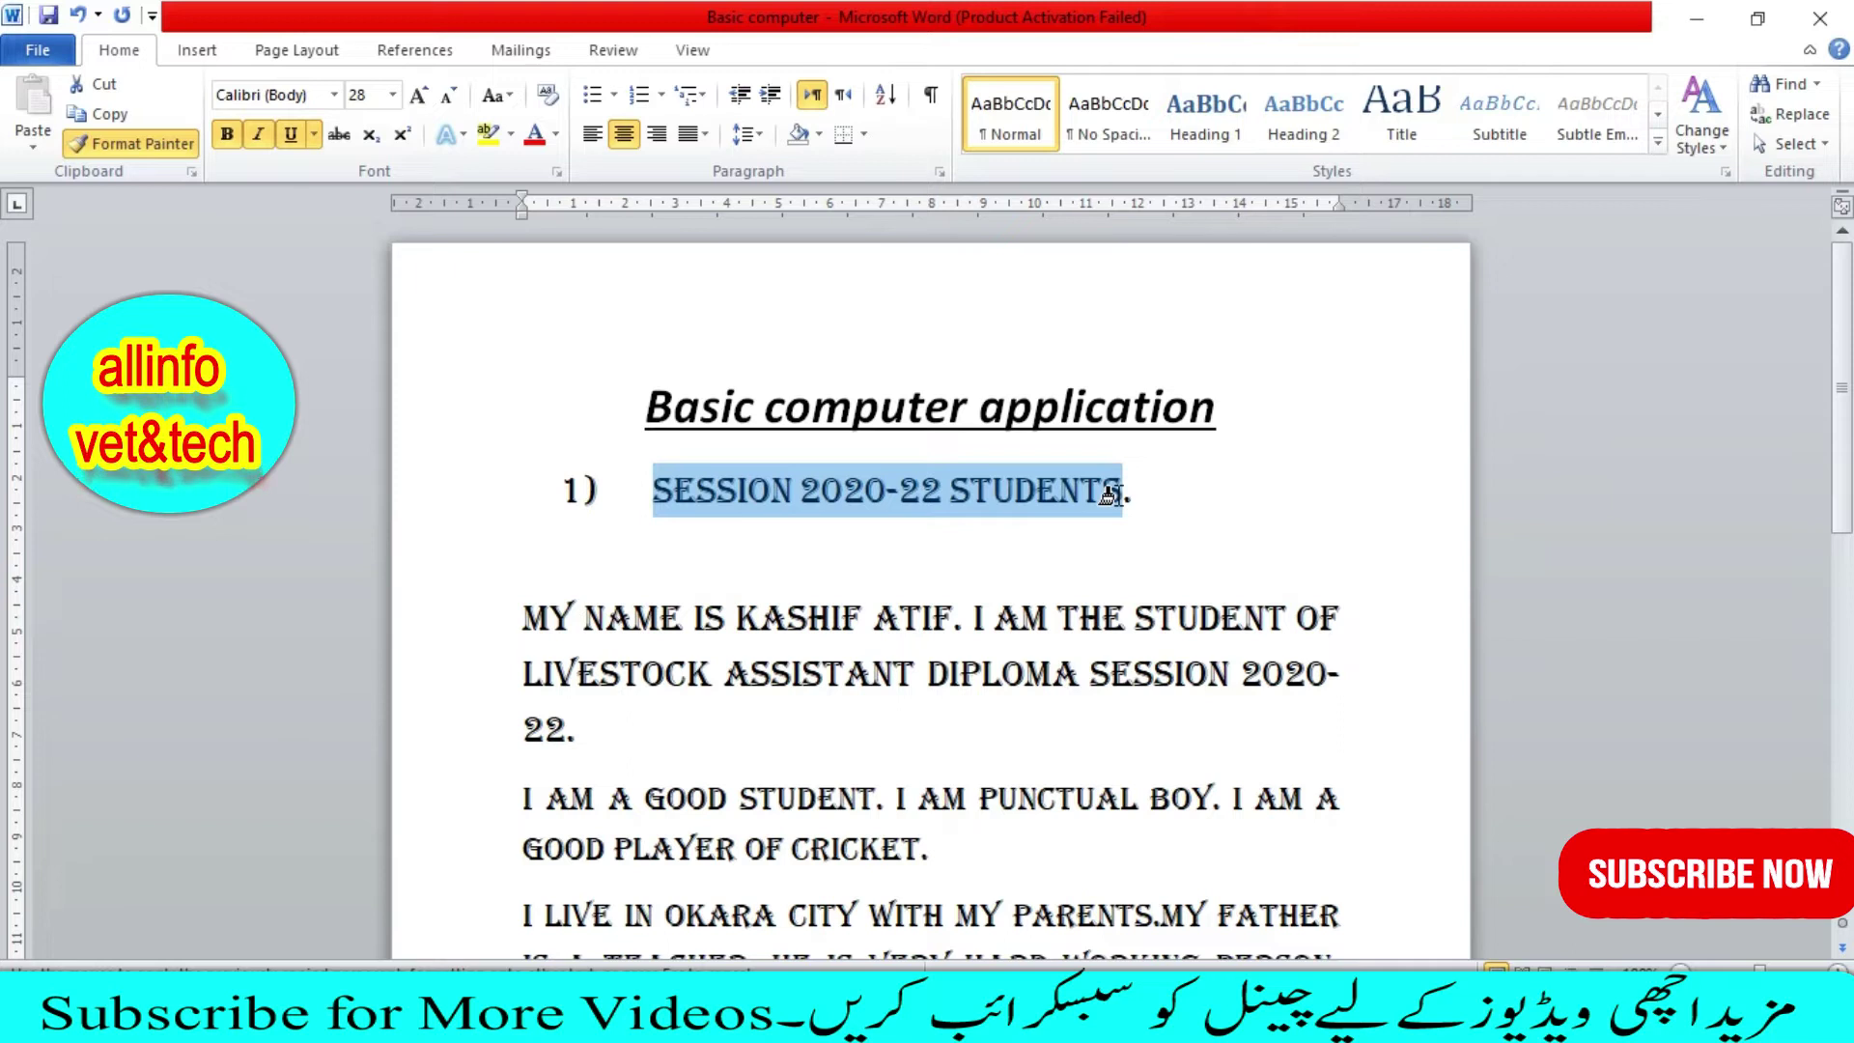
drag(1108, 495, 1110, 495)
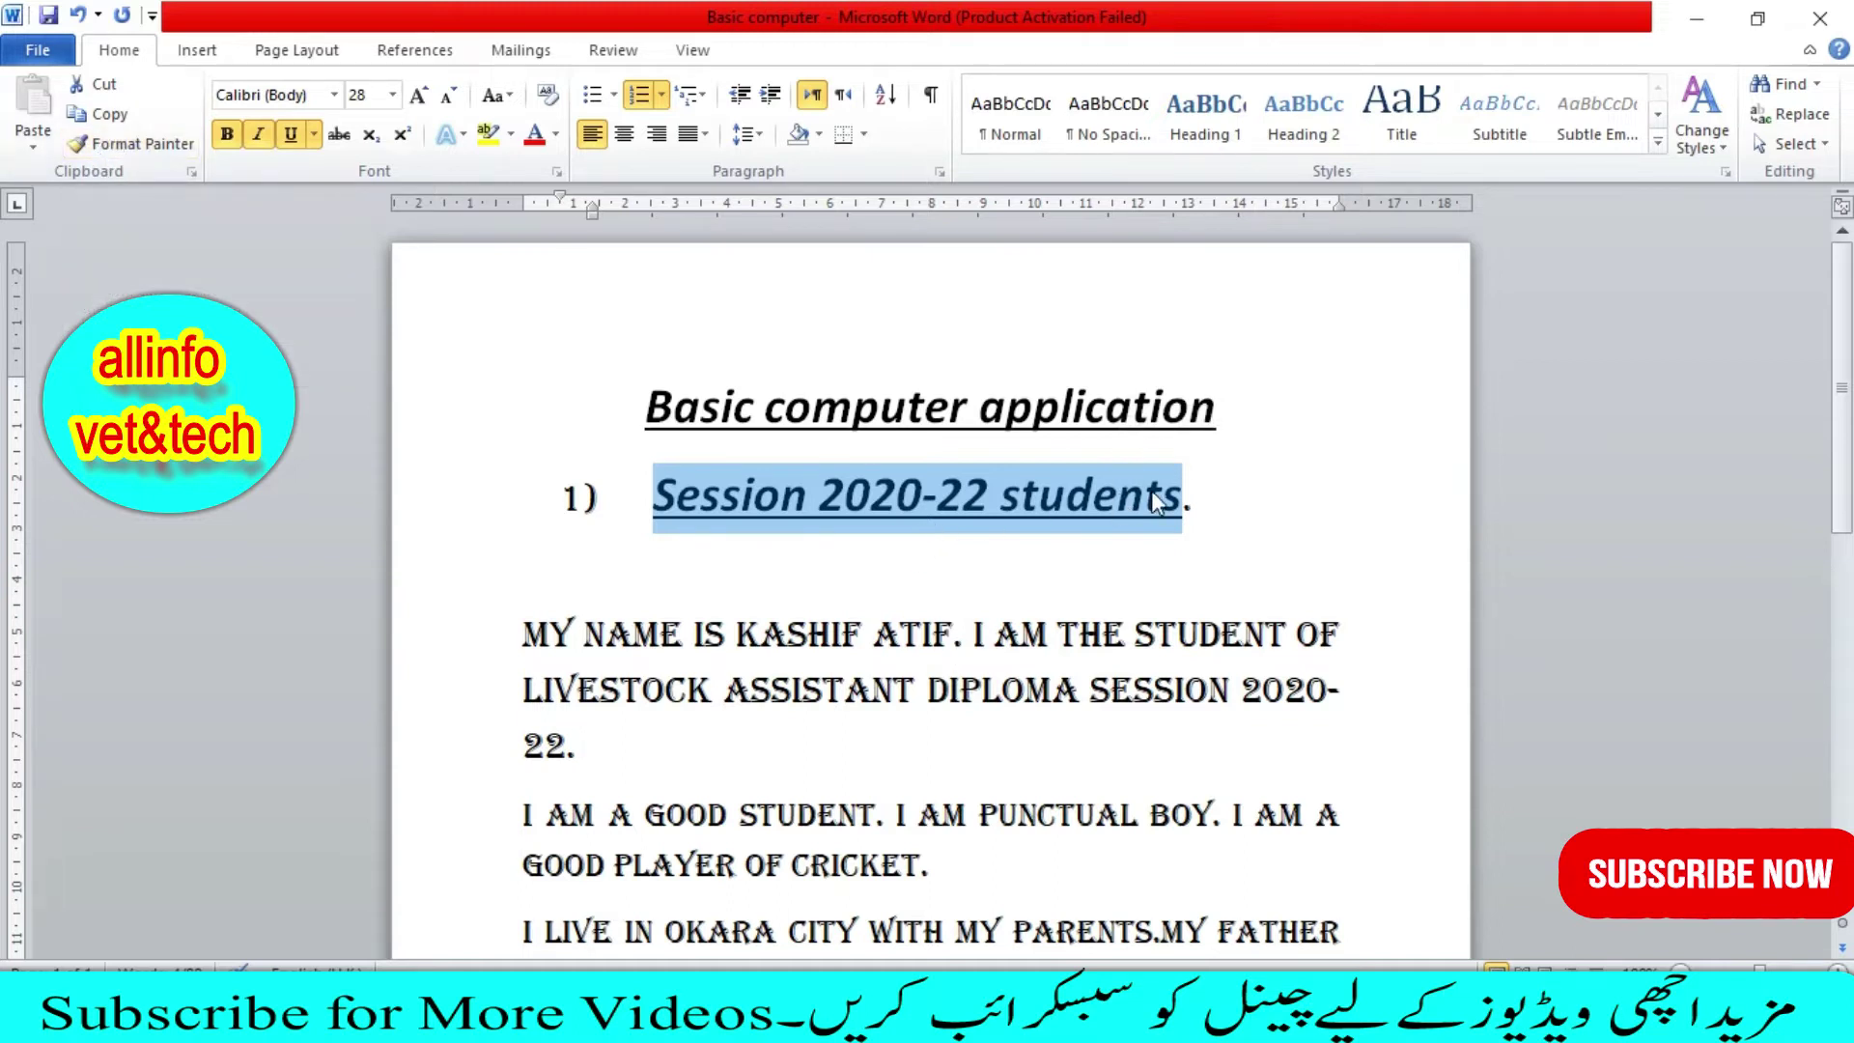
Step: Check the session line's new formatting and reselect the whole 'Session 2020-22 students' line
click(1195, 502)
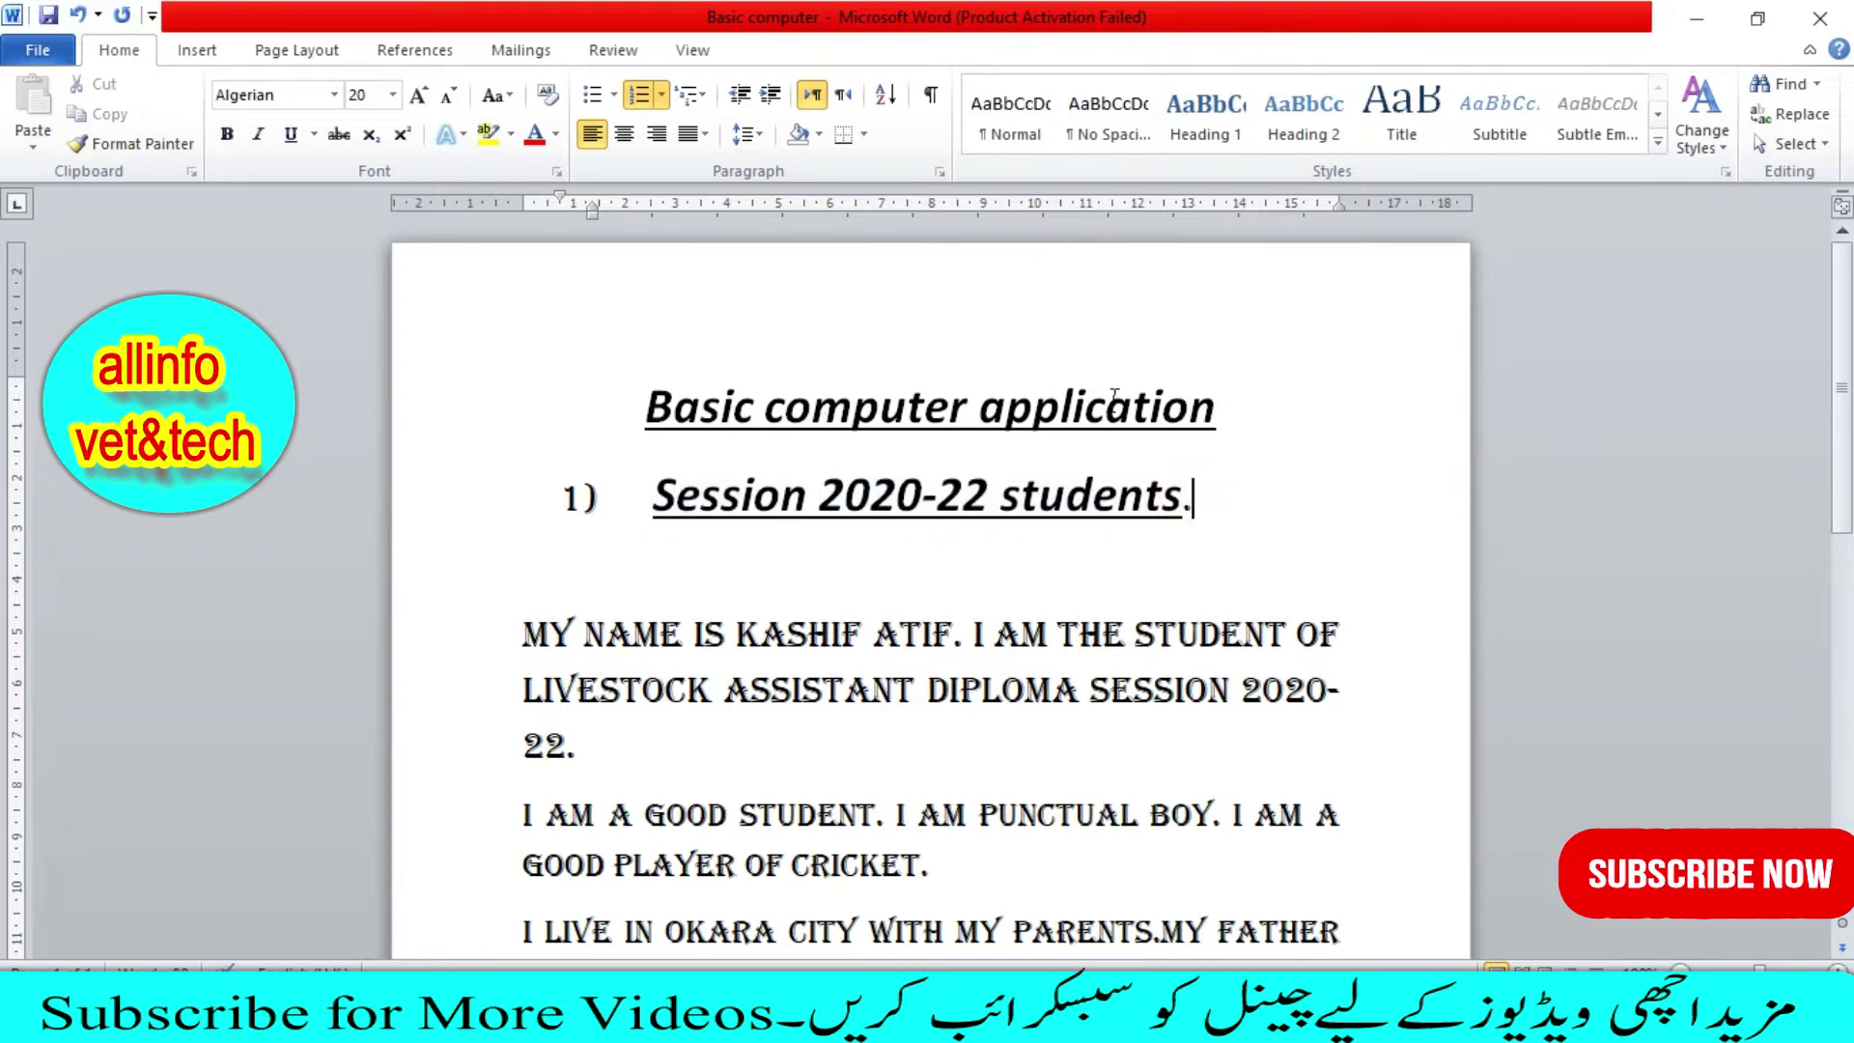
click(1176, 497)
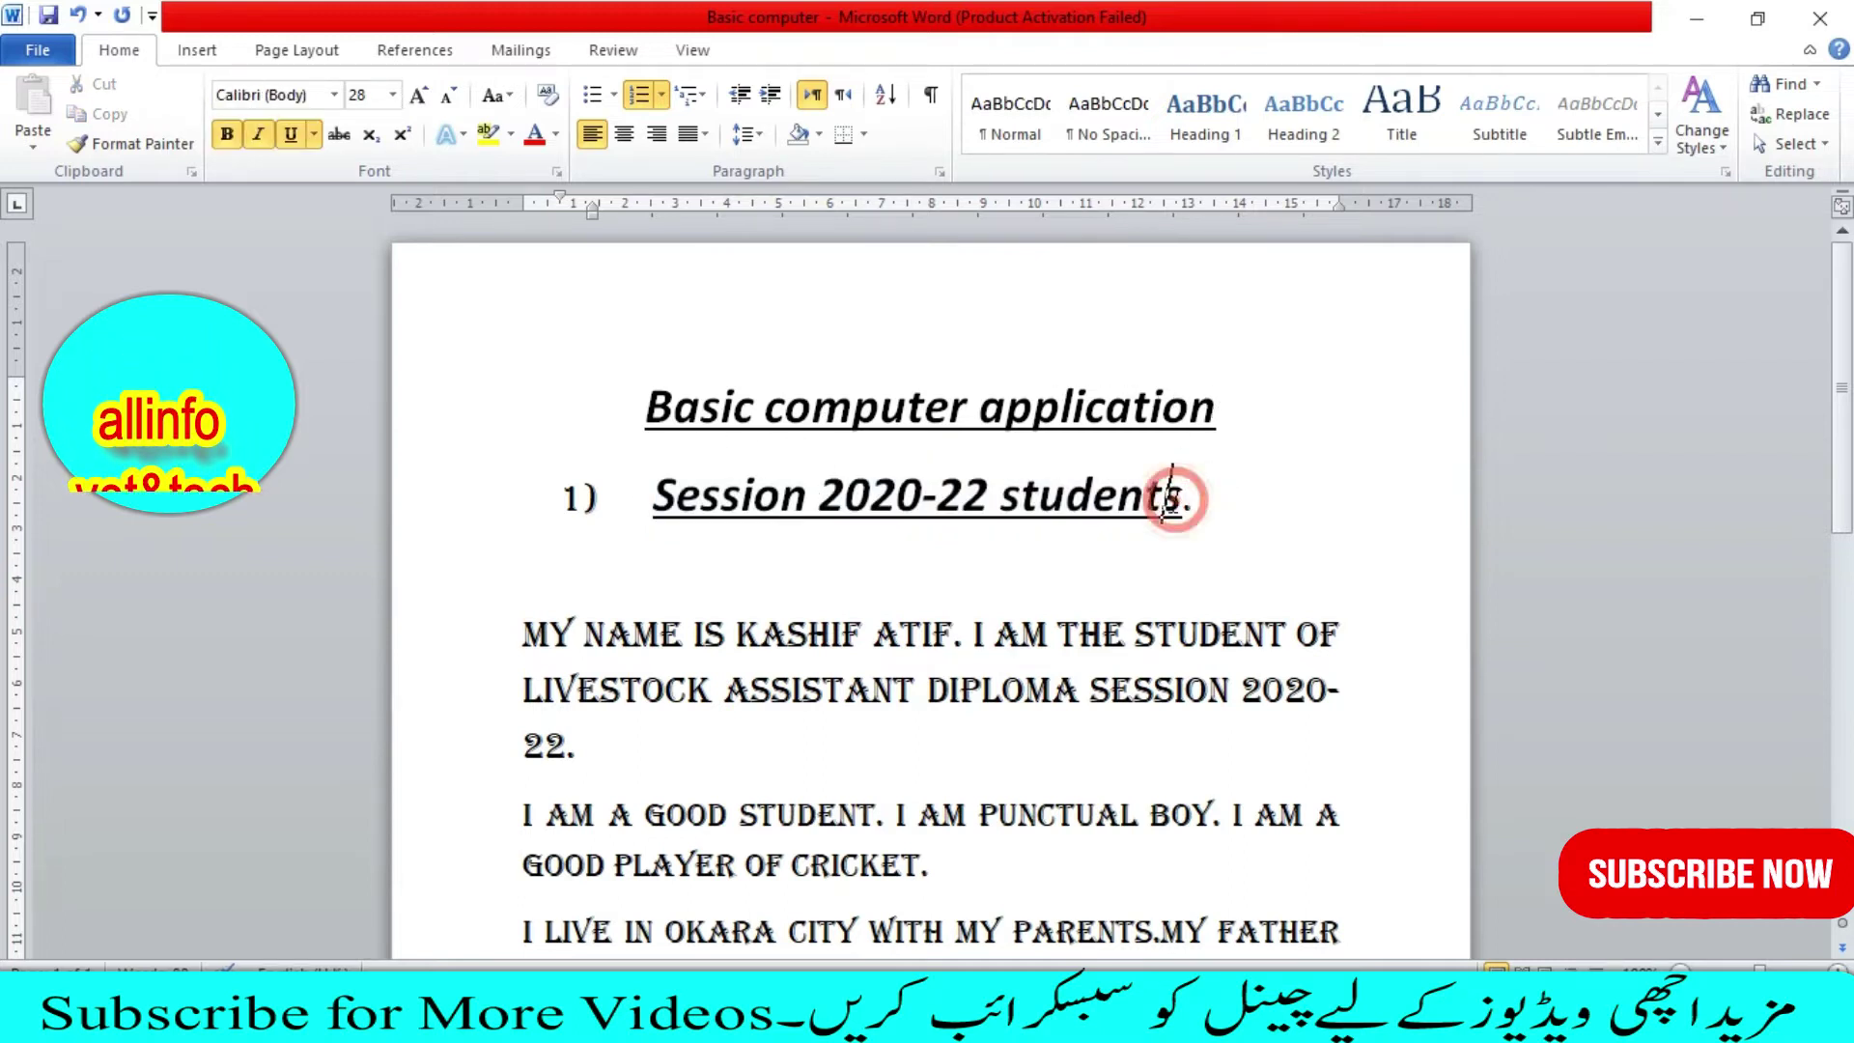
click(875, 498)
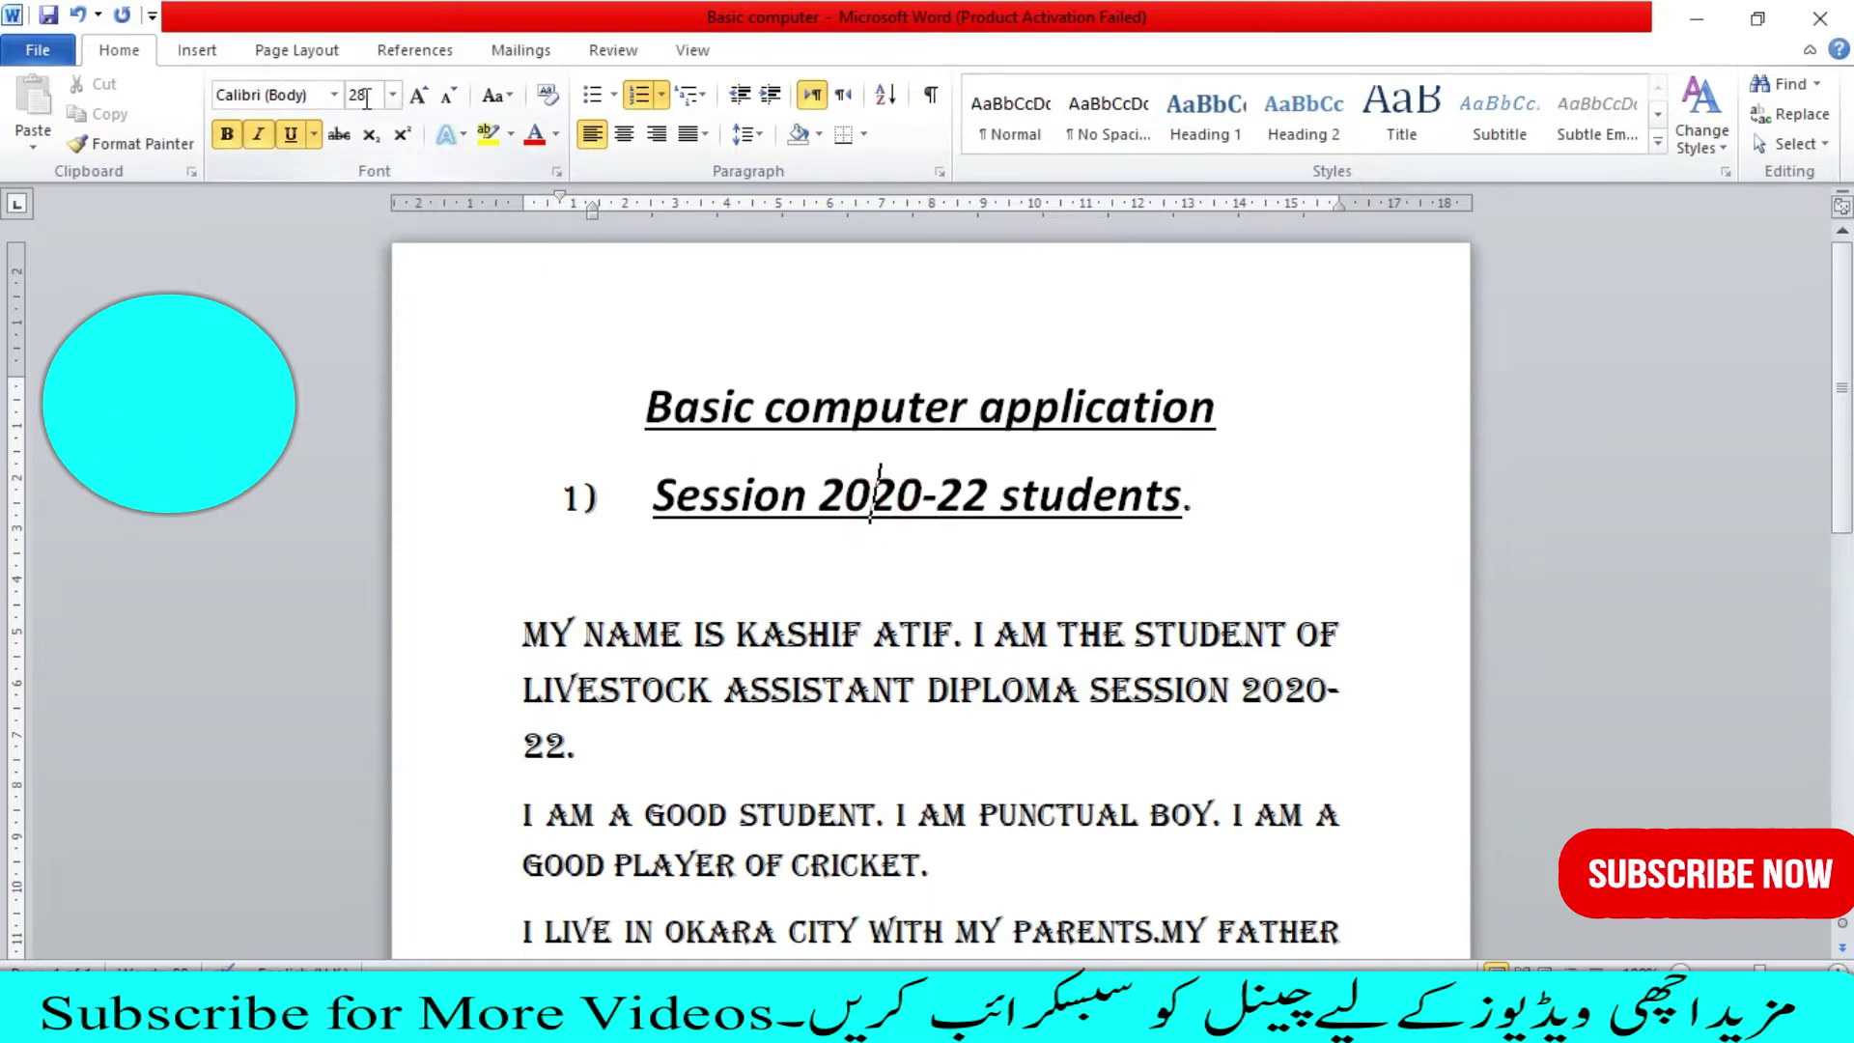
click(952, 410)
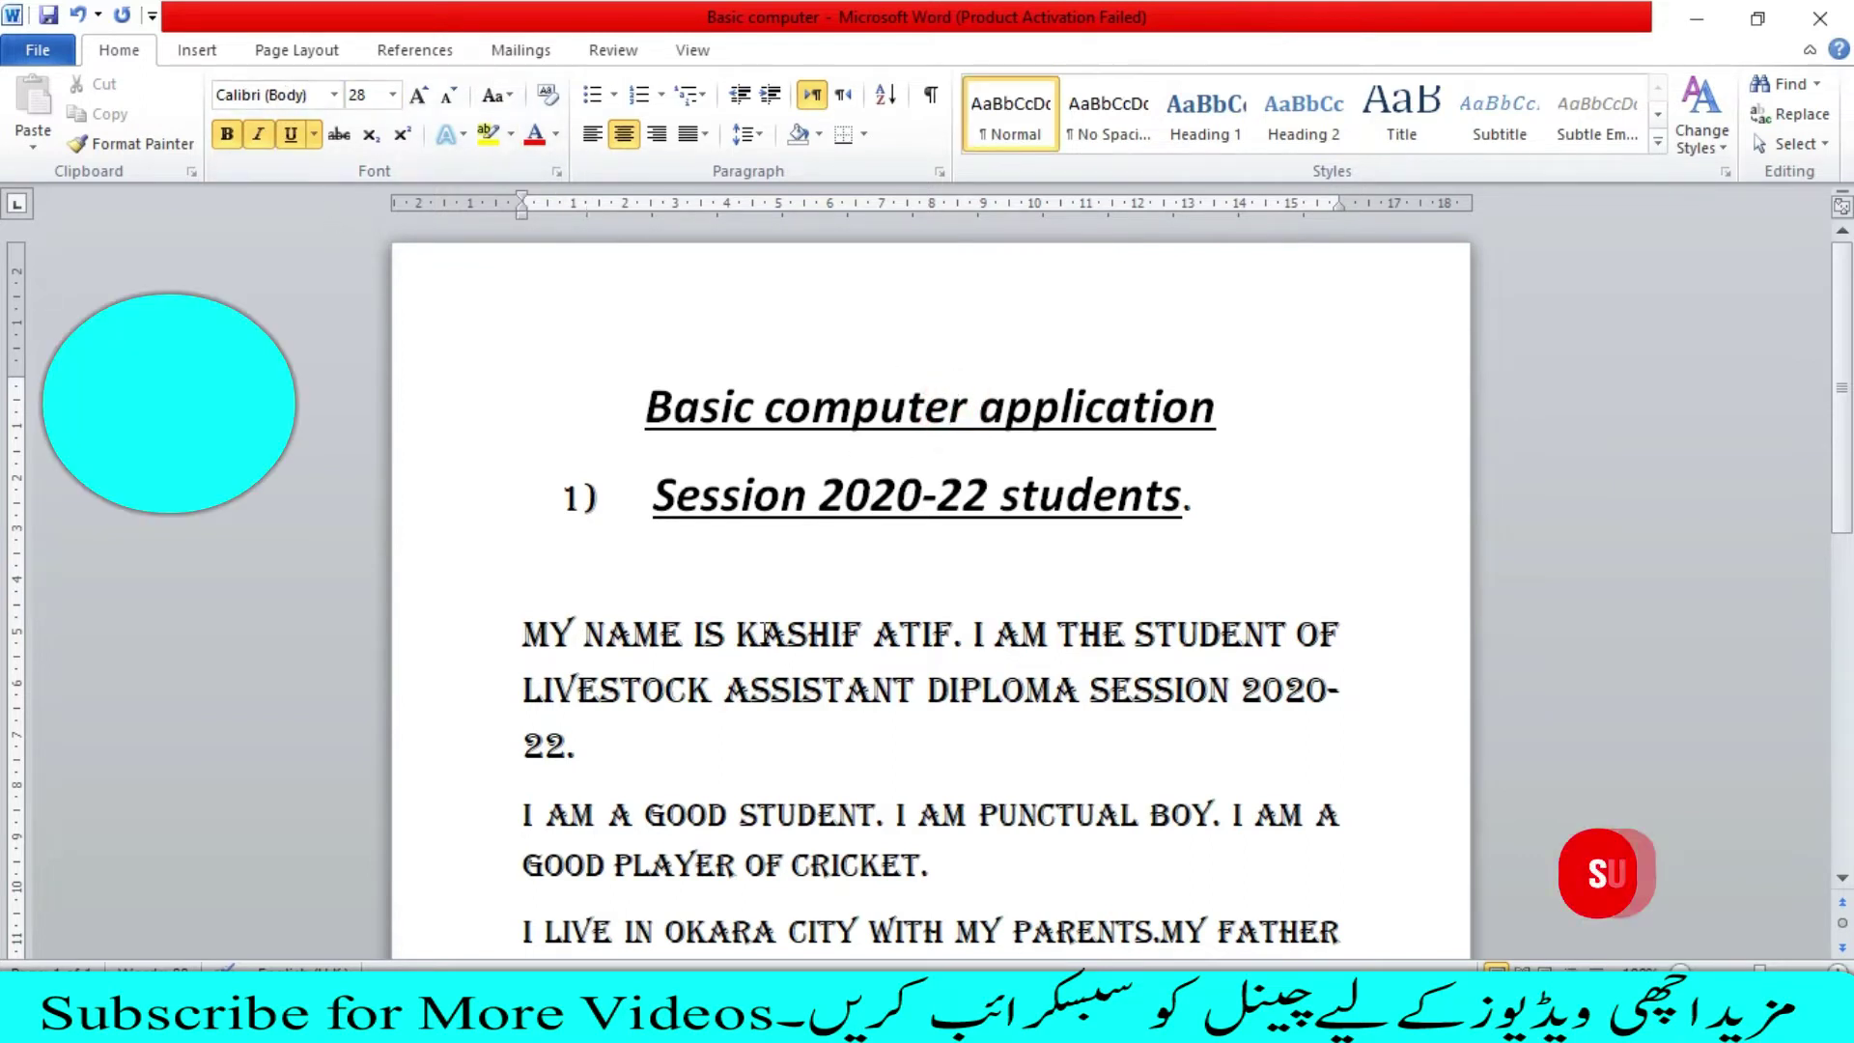
drag(1178, 502, 819, 498)
drag(651, 493, 1180, 497)
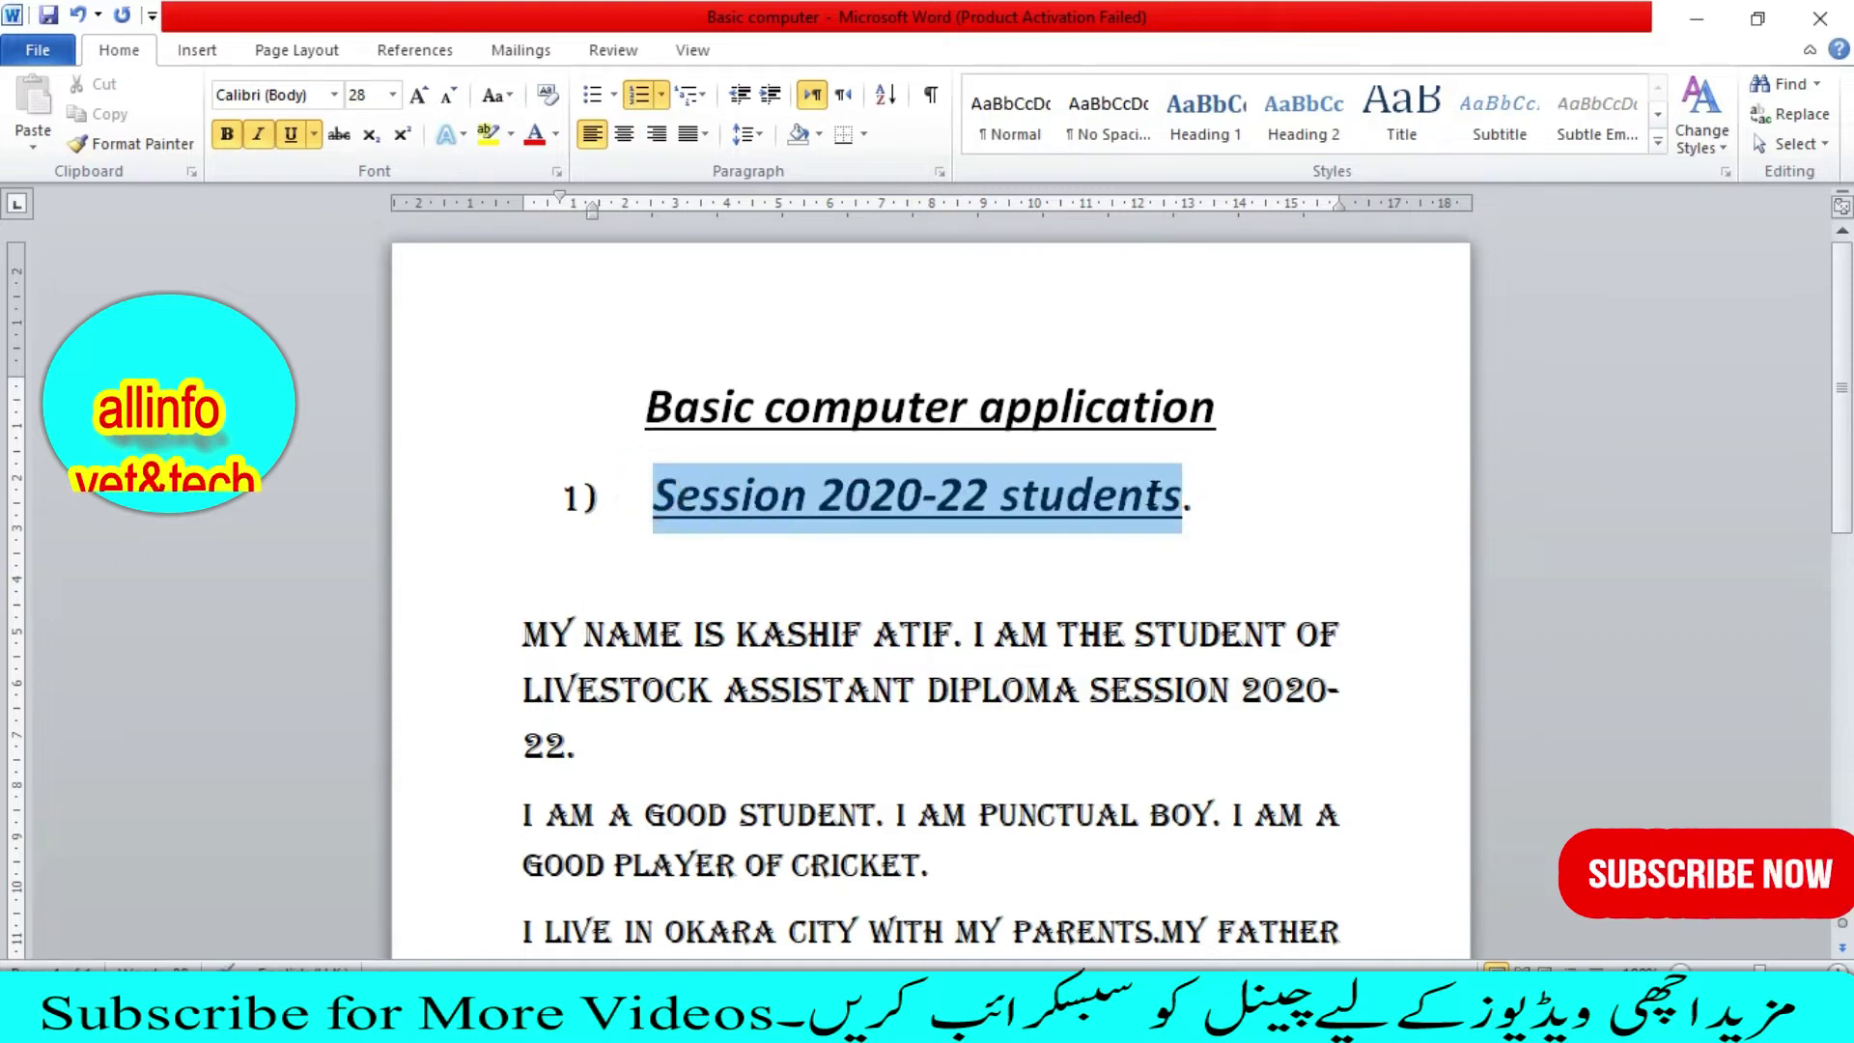
Step: Copy the Session line's formatting onto the body paragraphs from 'My name is' onward
click(126, 143)
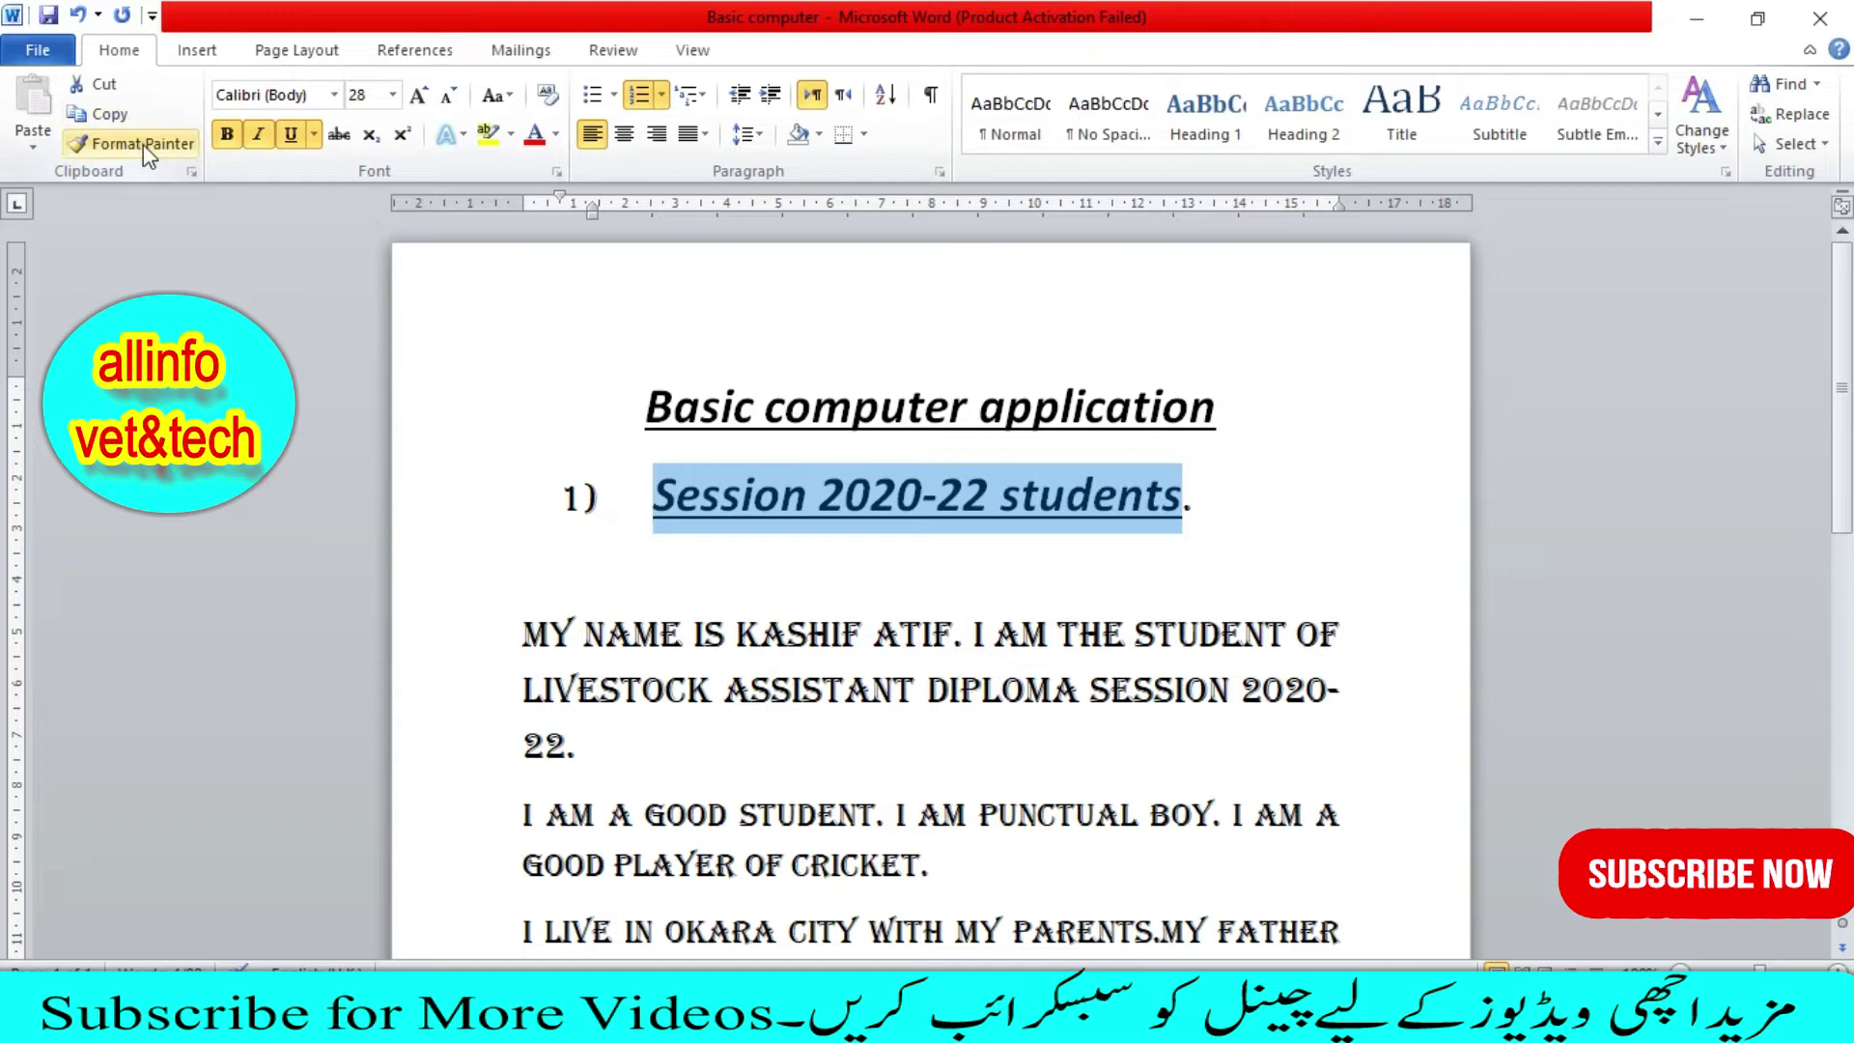
scroll(574, 601, down, 2)
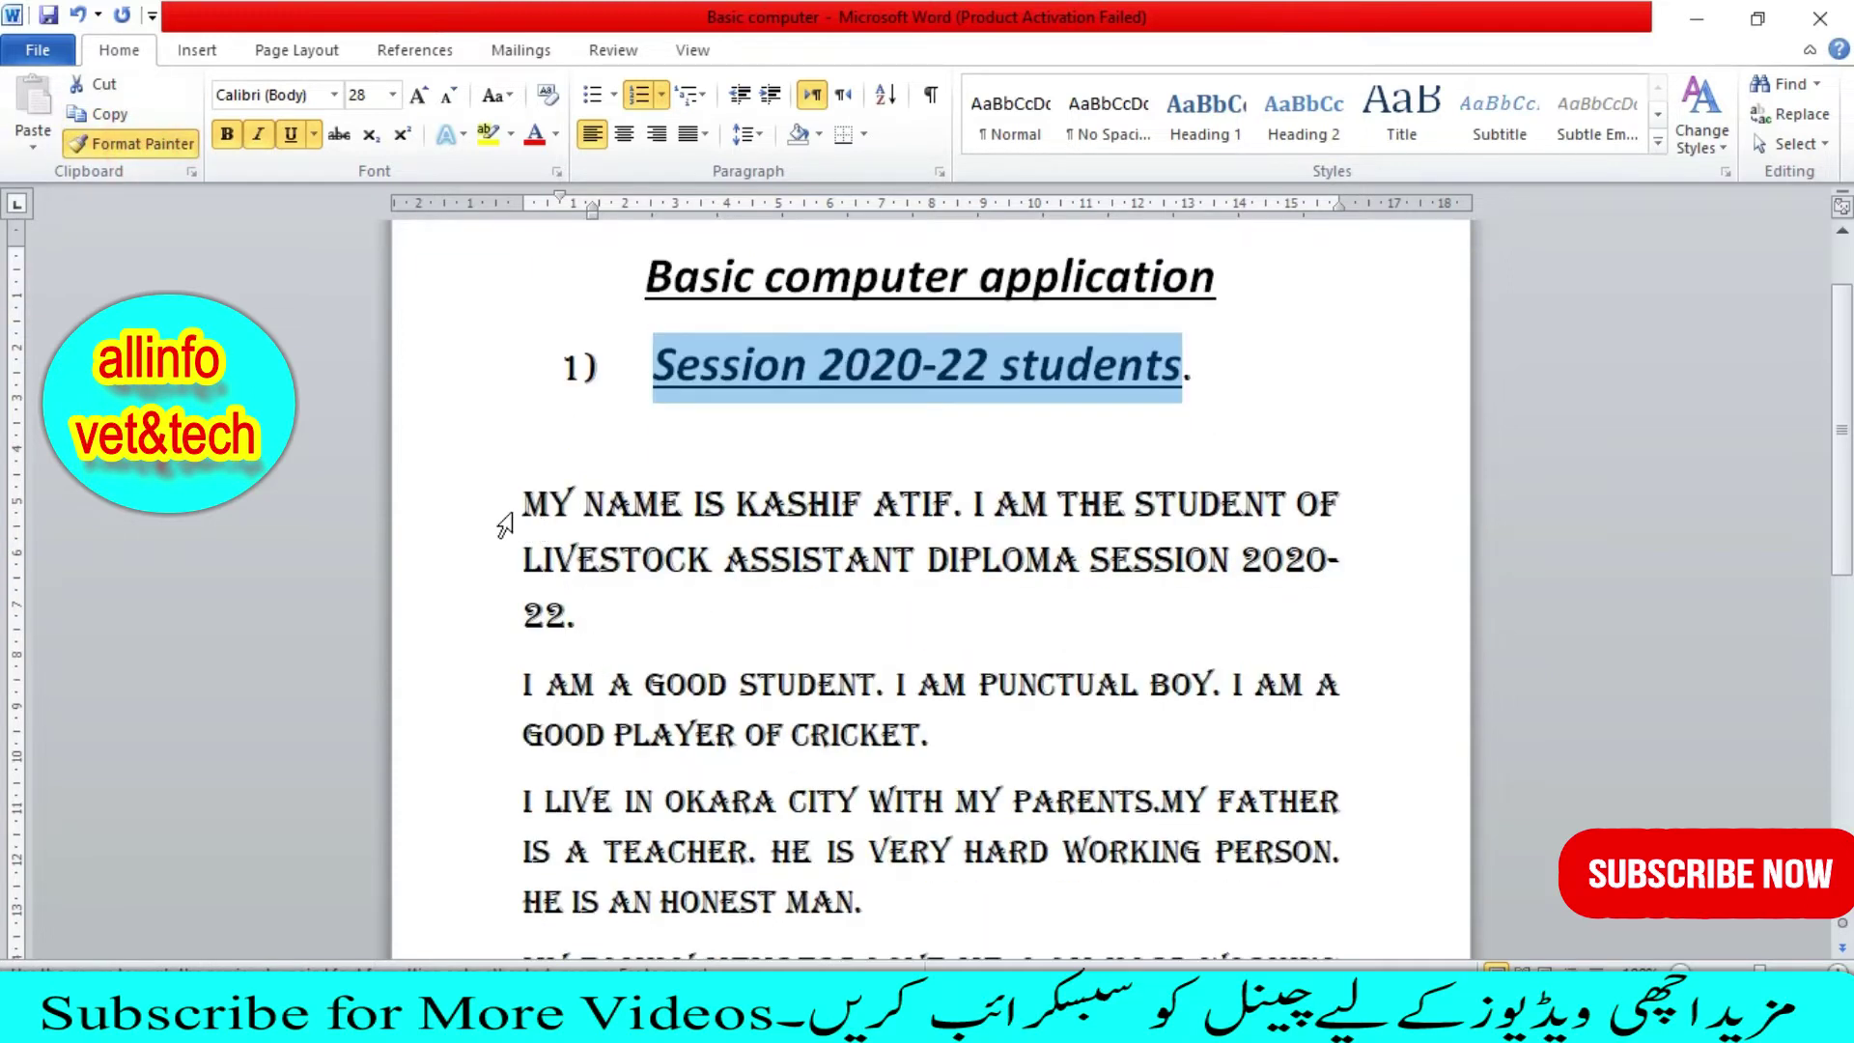
mouse_move(504, 514)
mouse_down()
mouse_move(584, 951)
mouse_move(662, 651)
mouse_up()
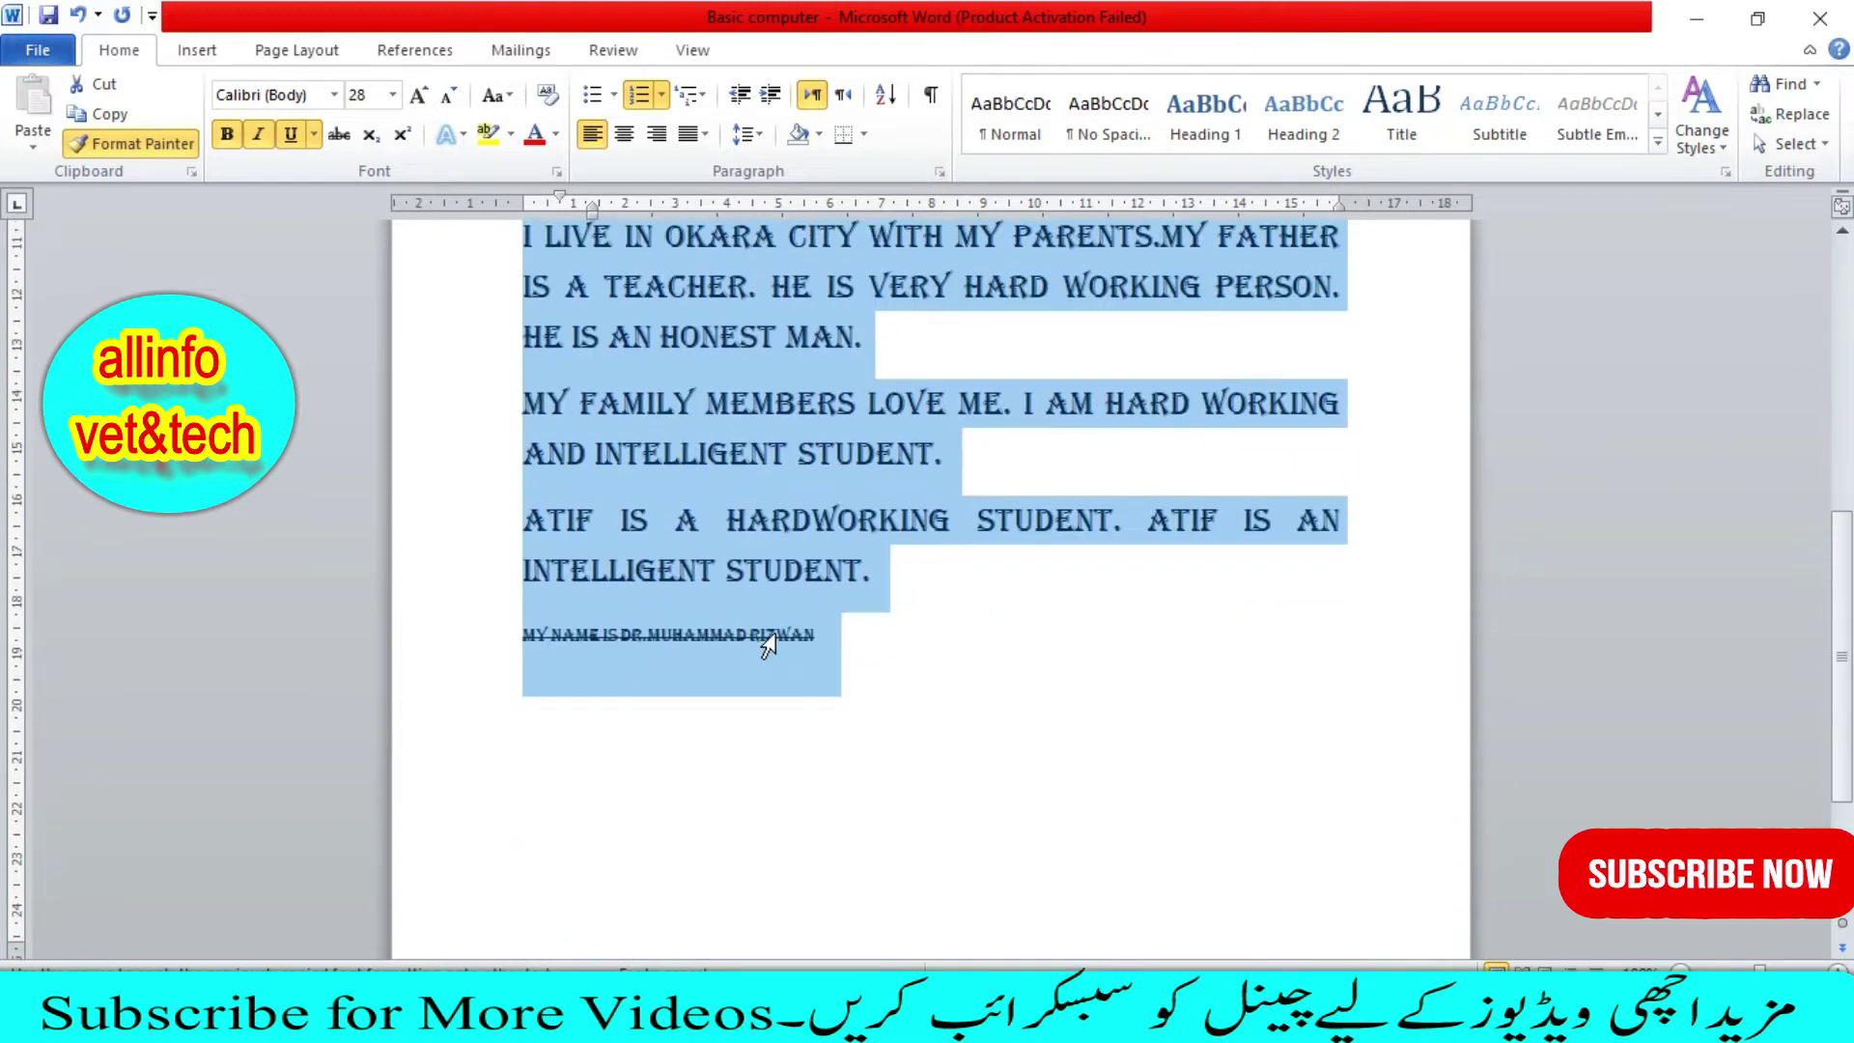
drag(767, 645, 773, 634)
scroll(755, 581, up, 3)
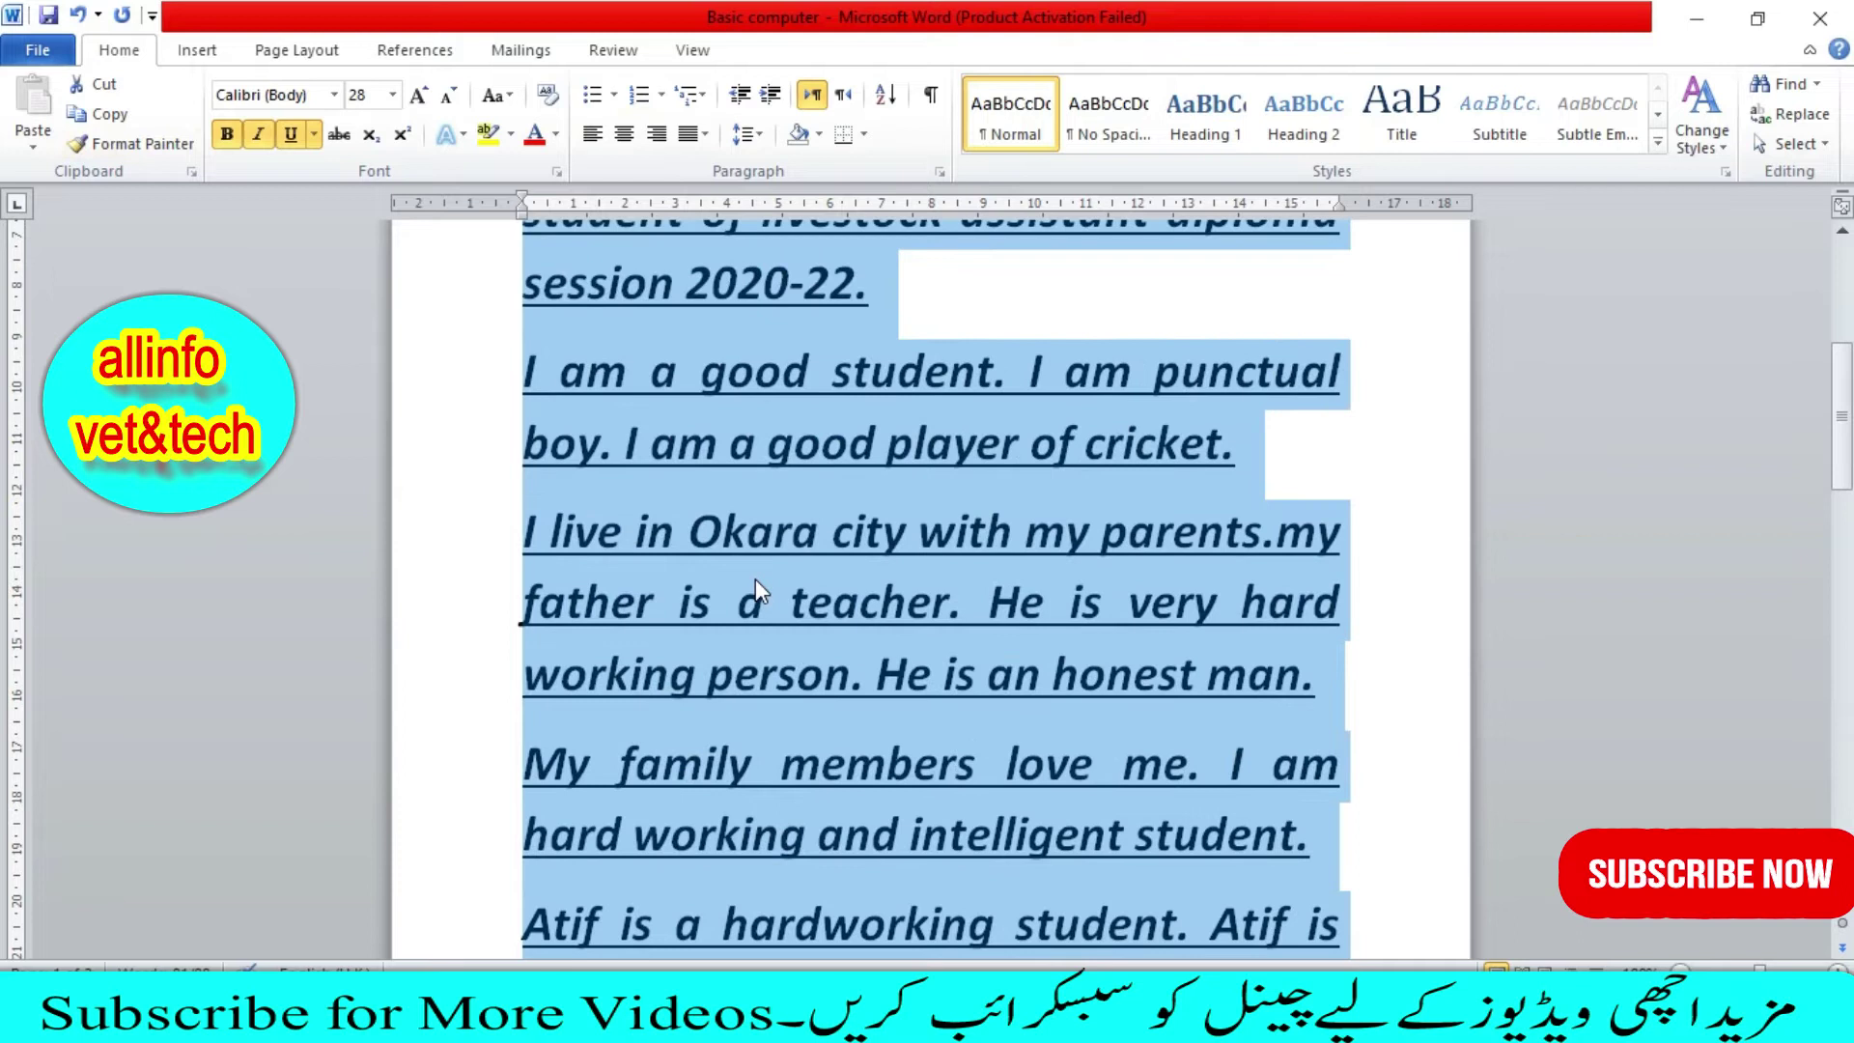
scroll(755, 577, up, 2)
scroll(761, 578, up, 3)
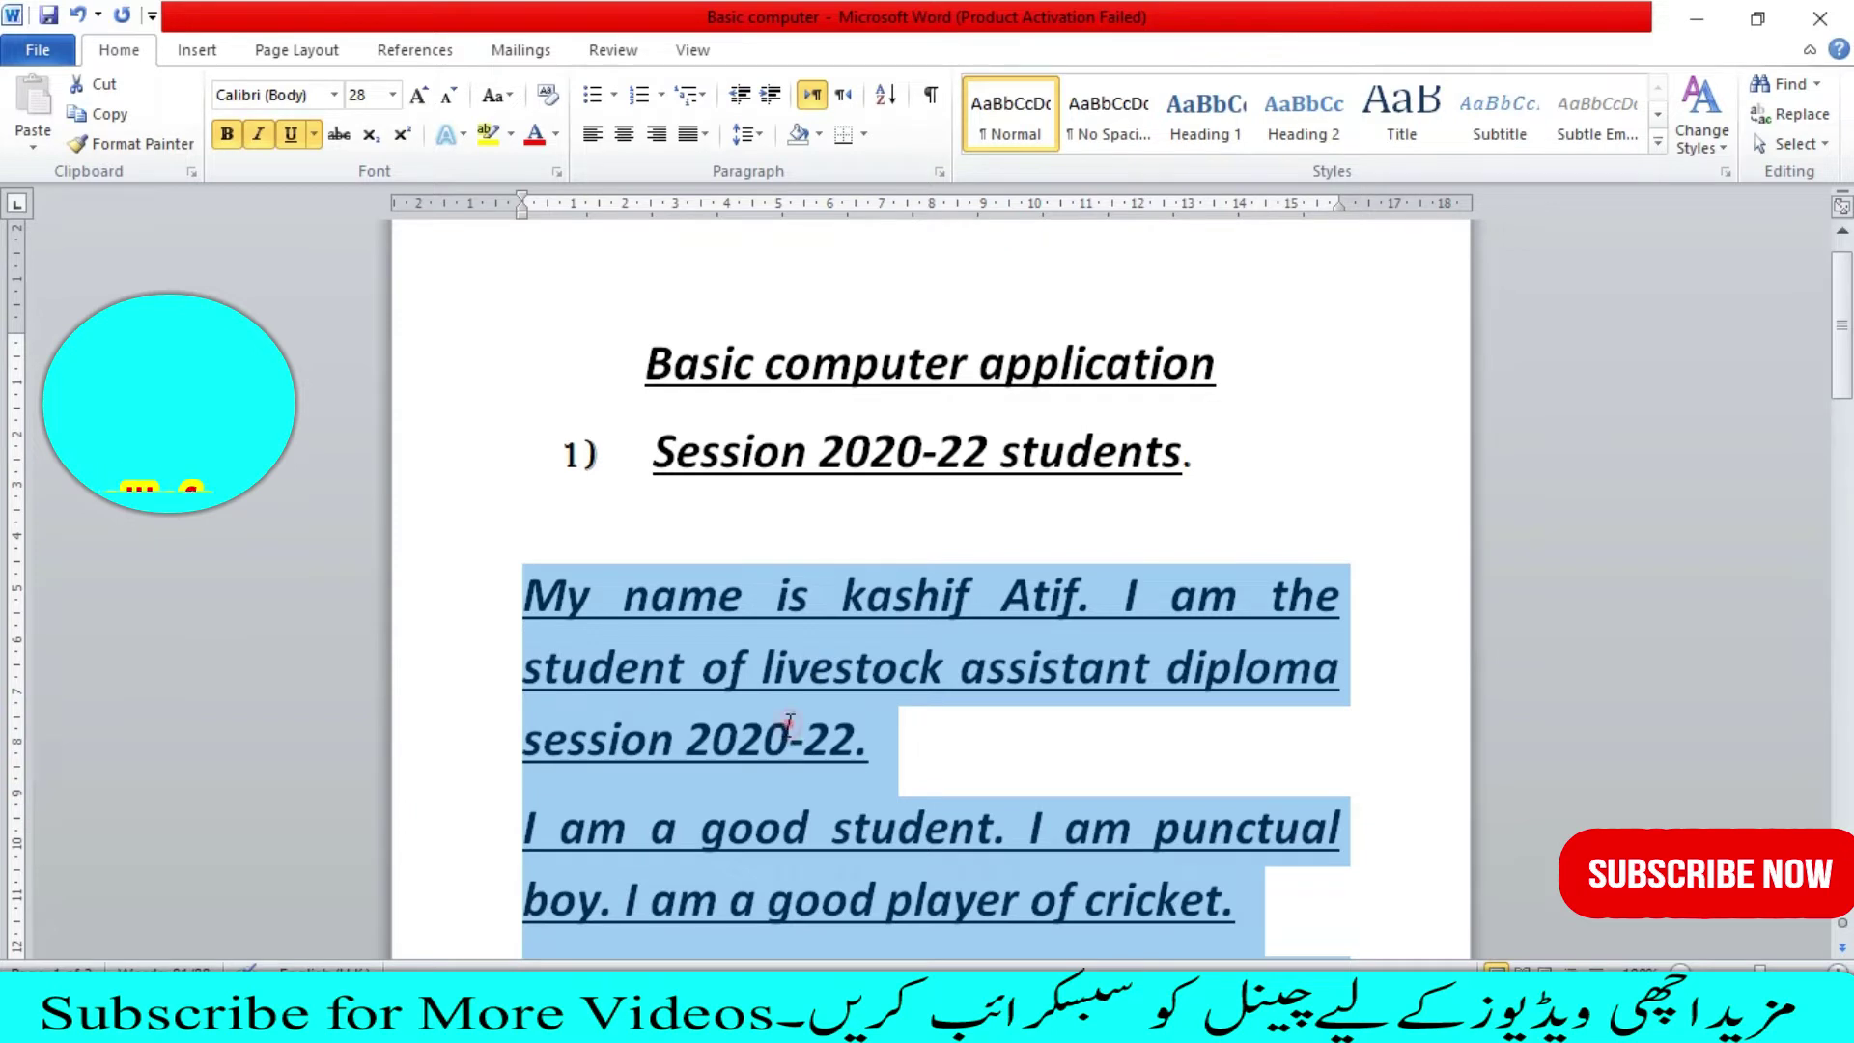
Step: Deselect and scroll through the document to review the reformatted paragraphs, then reselect text
click(790, 724)
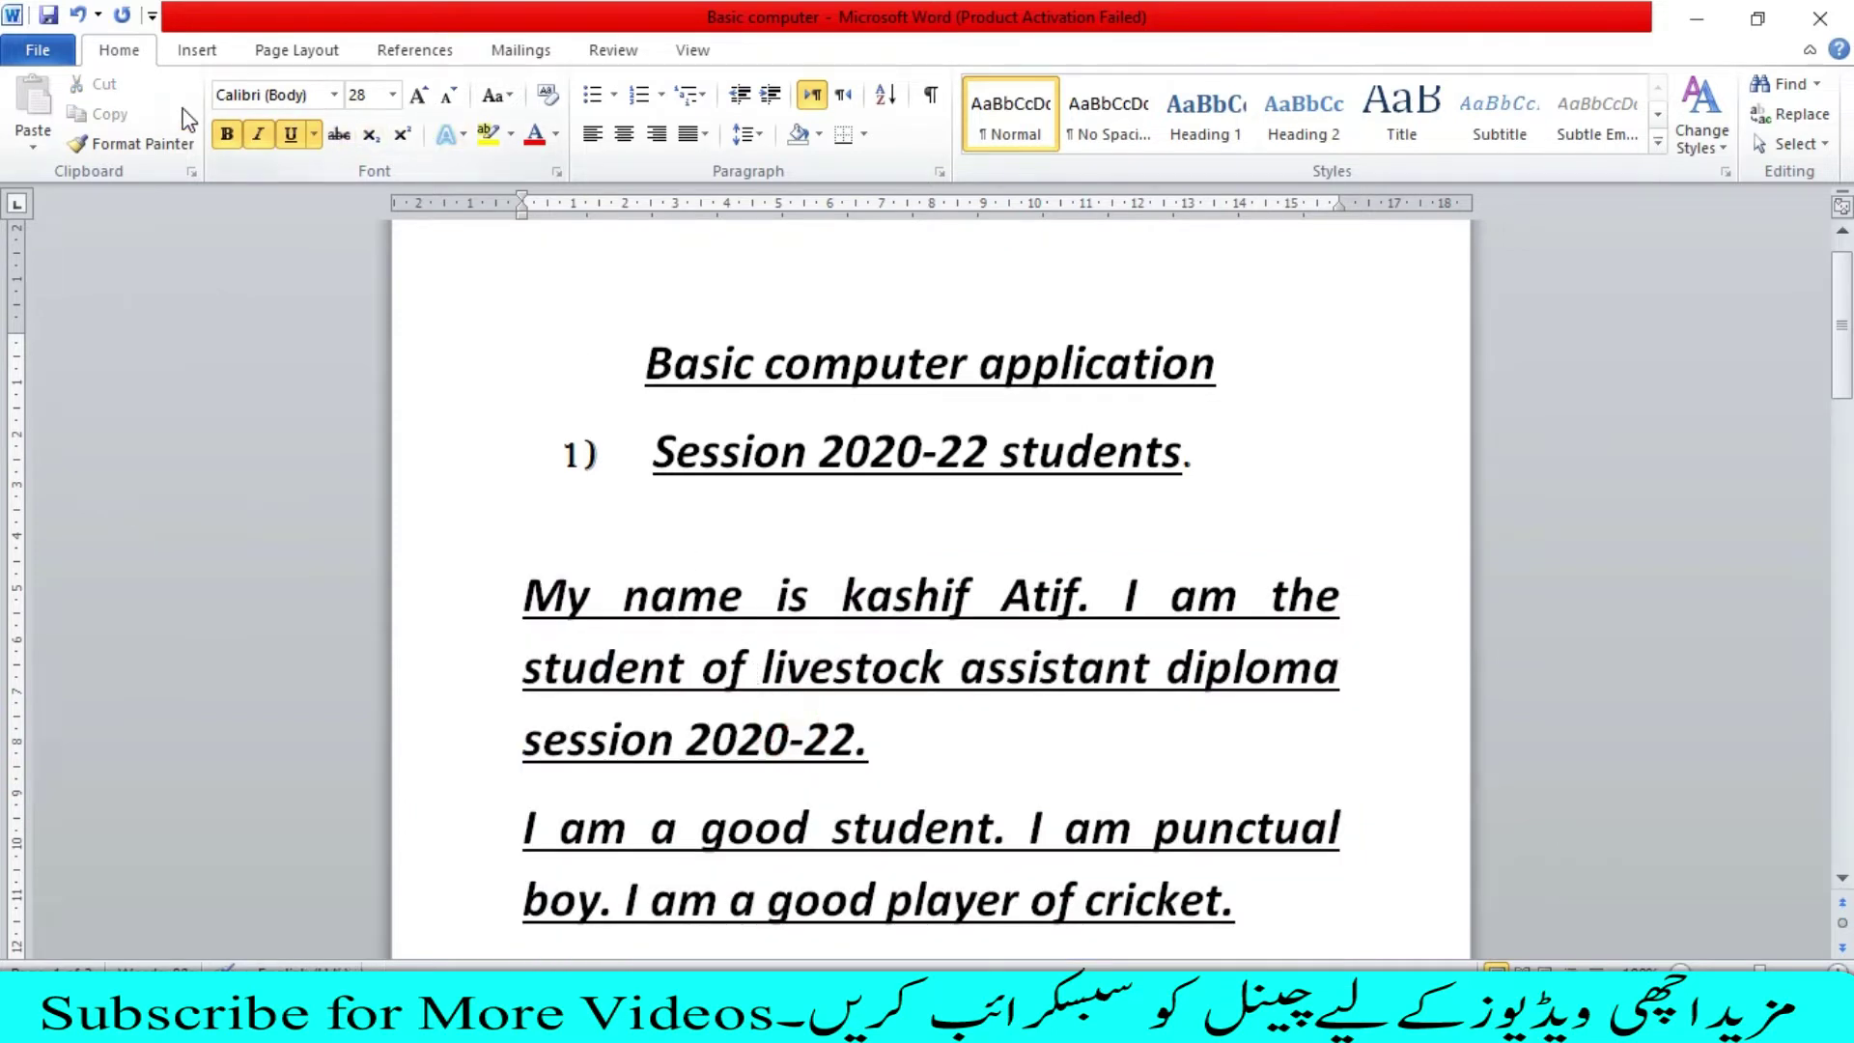
scroll(947, 670, down, 1)
scroll(869, 695, down, 1)
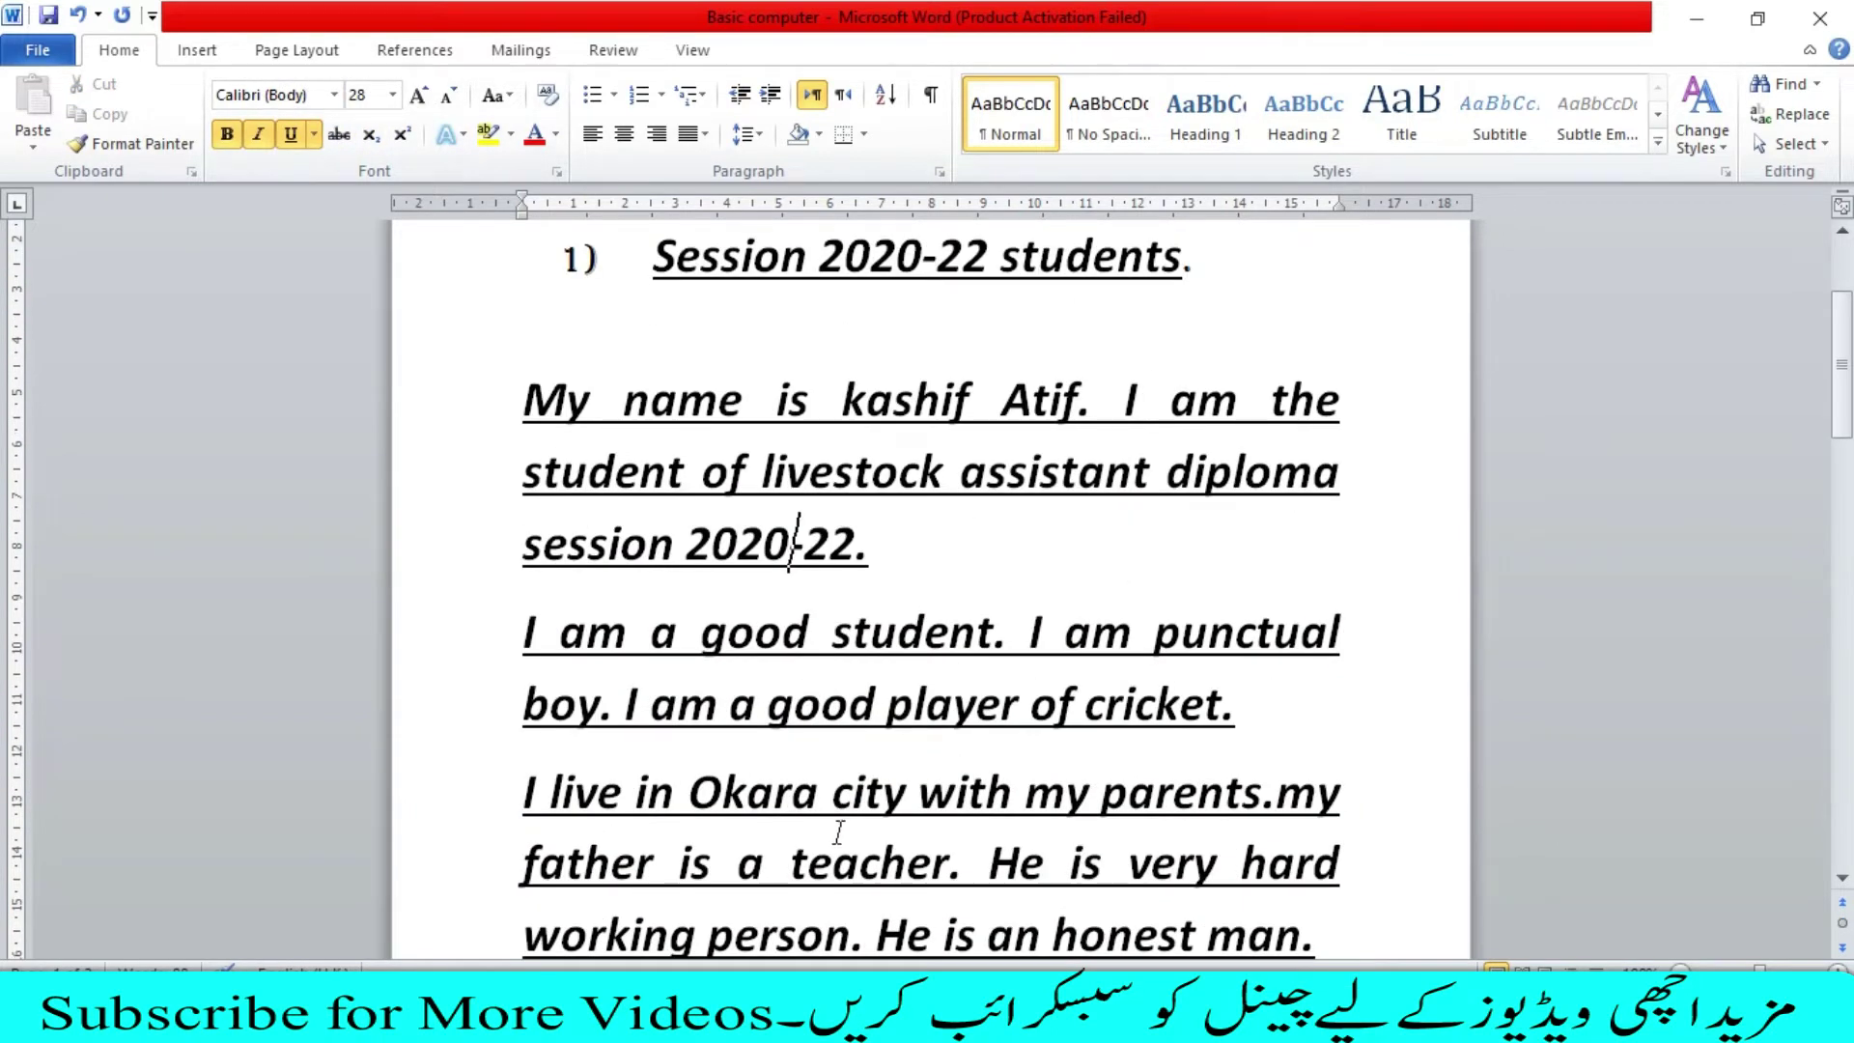
scroll(814, 719, down, 3)
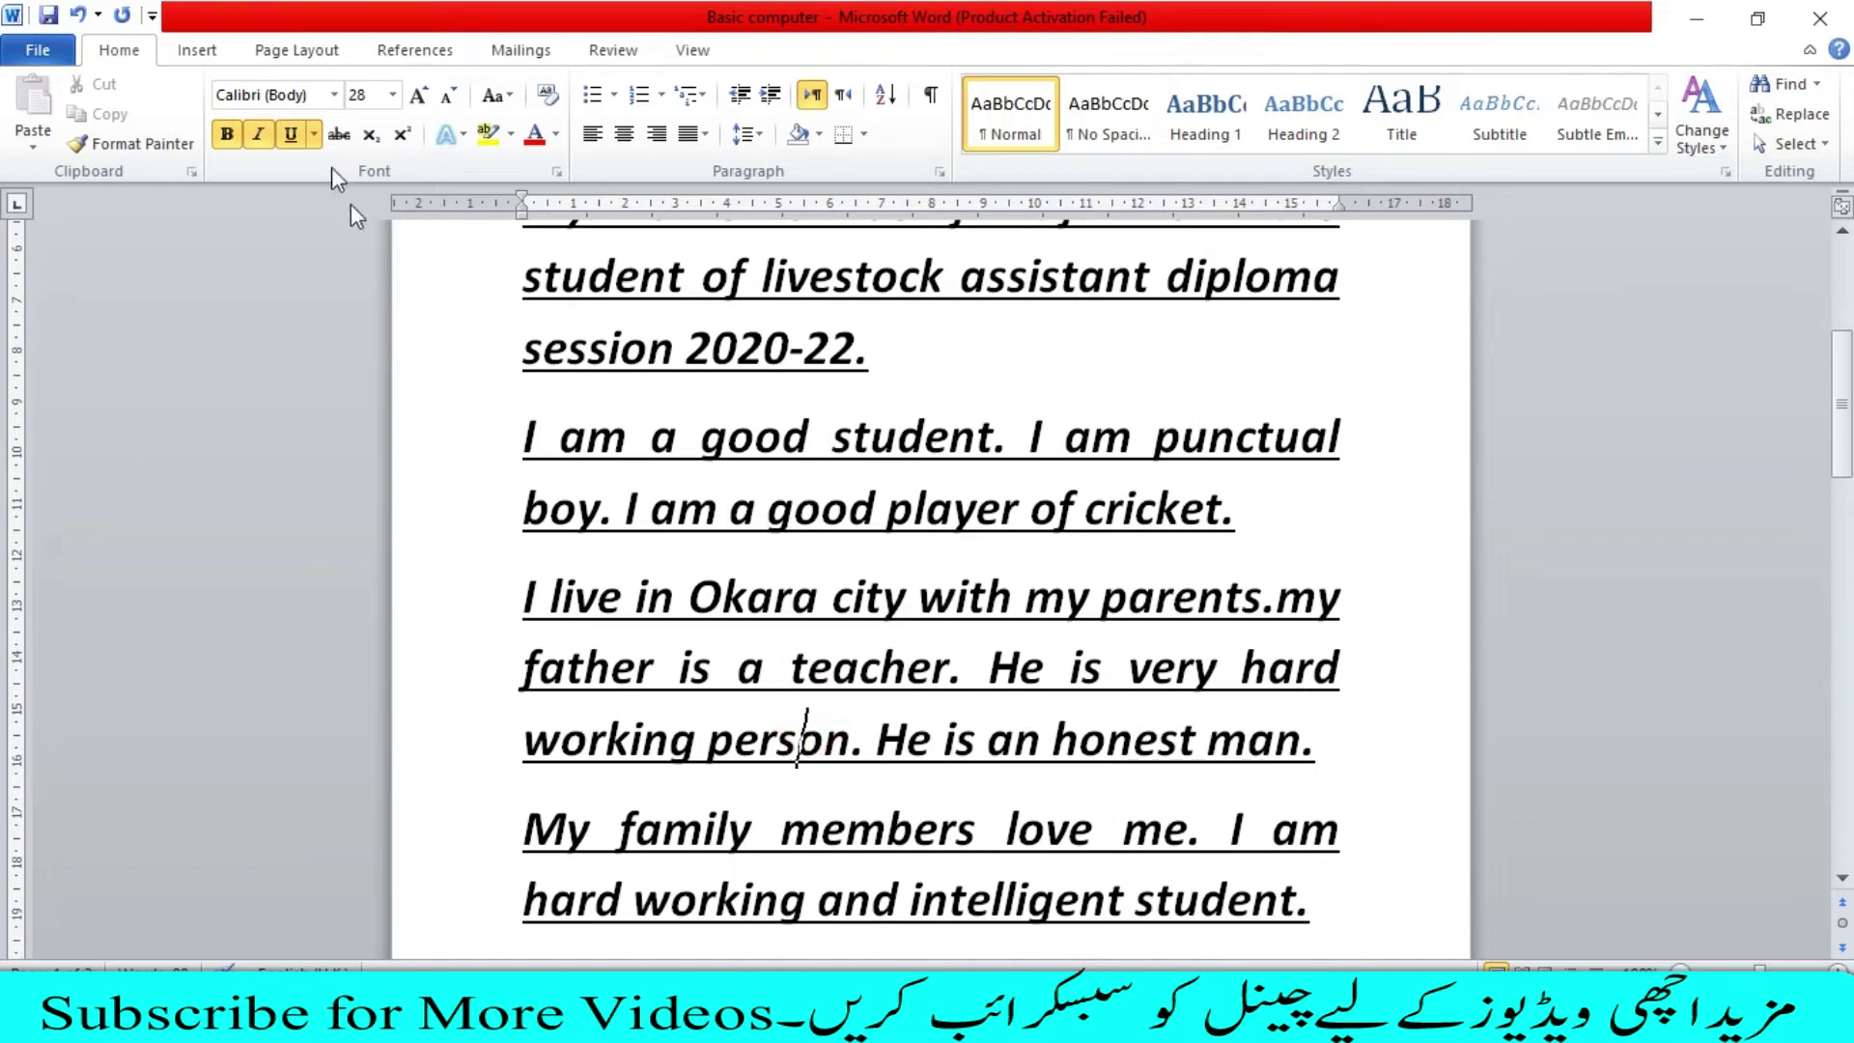
scroll(820, 705, down, 3)
scroll(801, 724, down, 3)
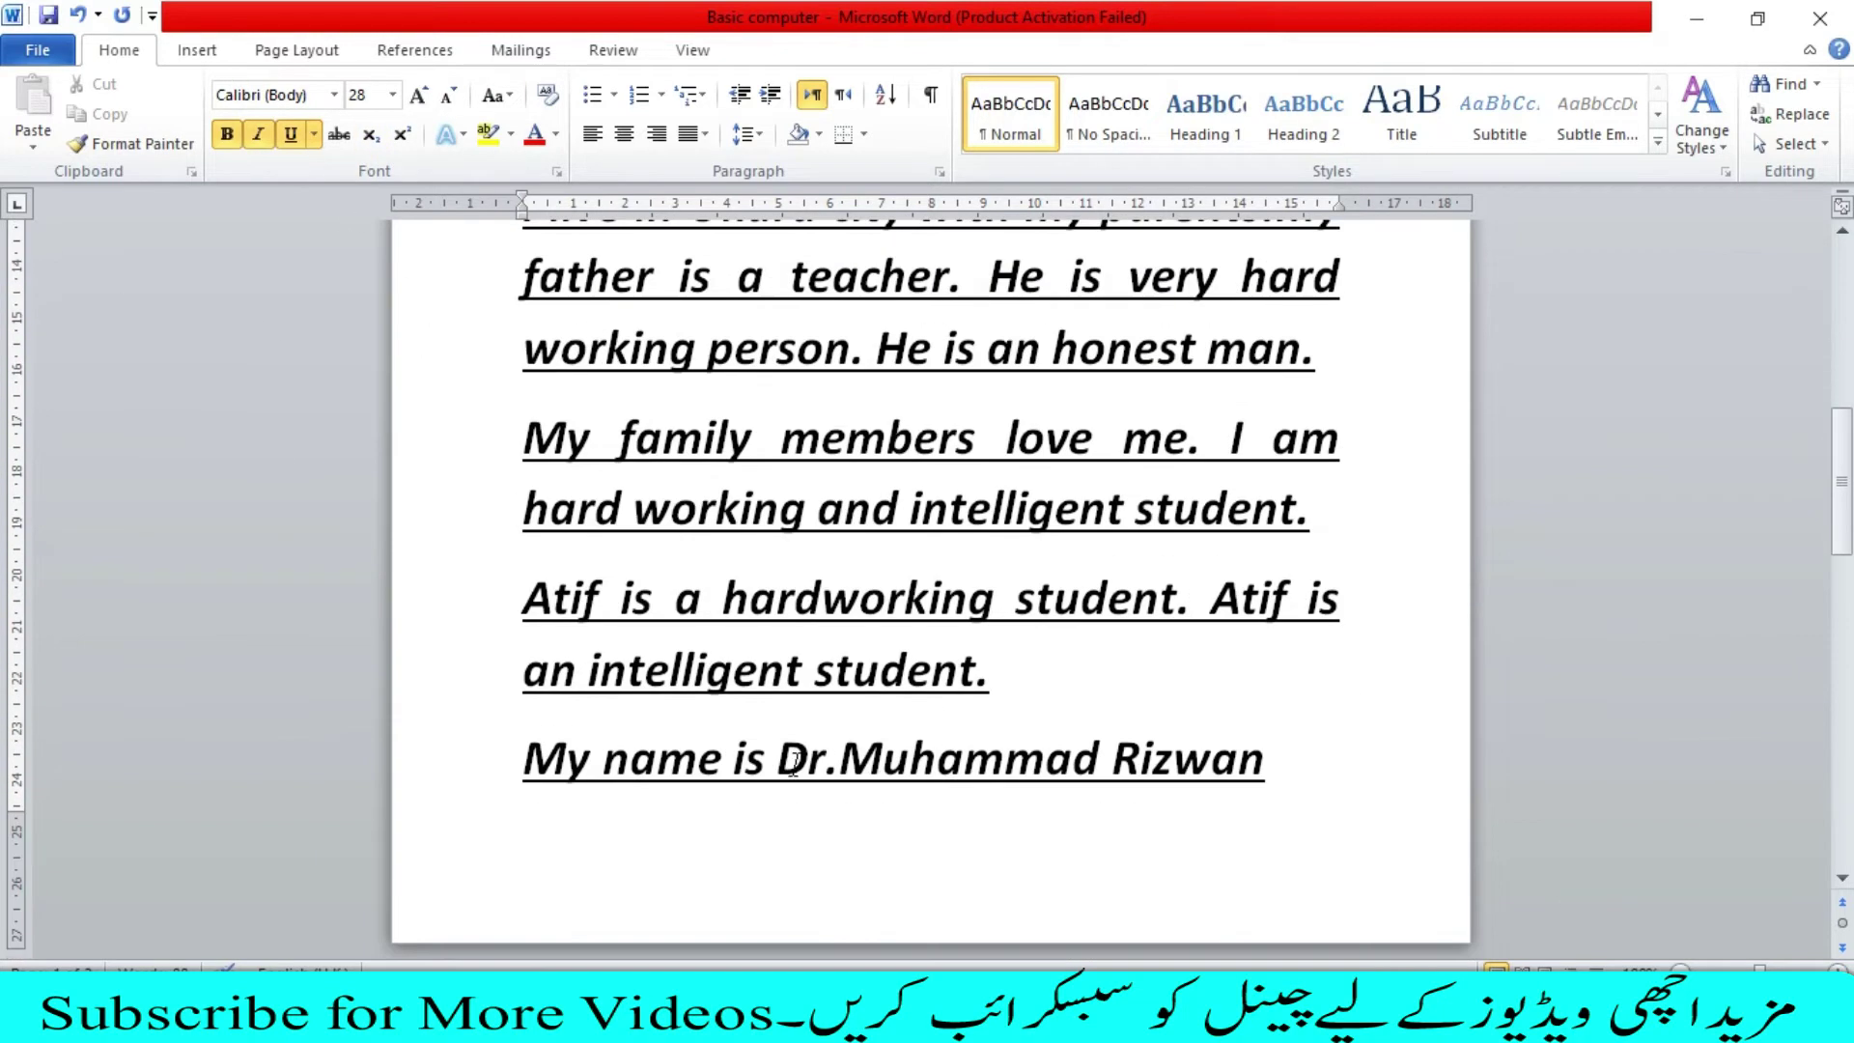
scroll(777, 750, up, 5)
scroll(777, 750, down, 2)
scroll(965, 676, down, 2)
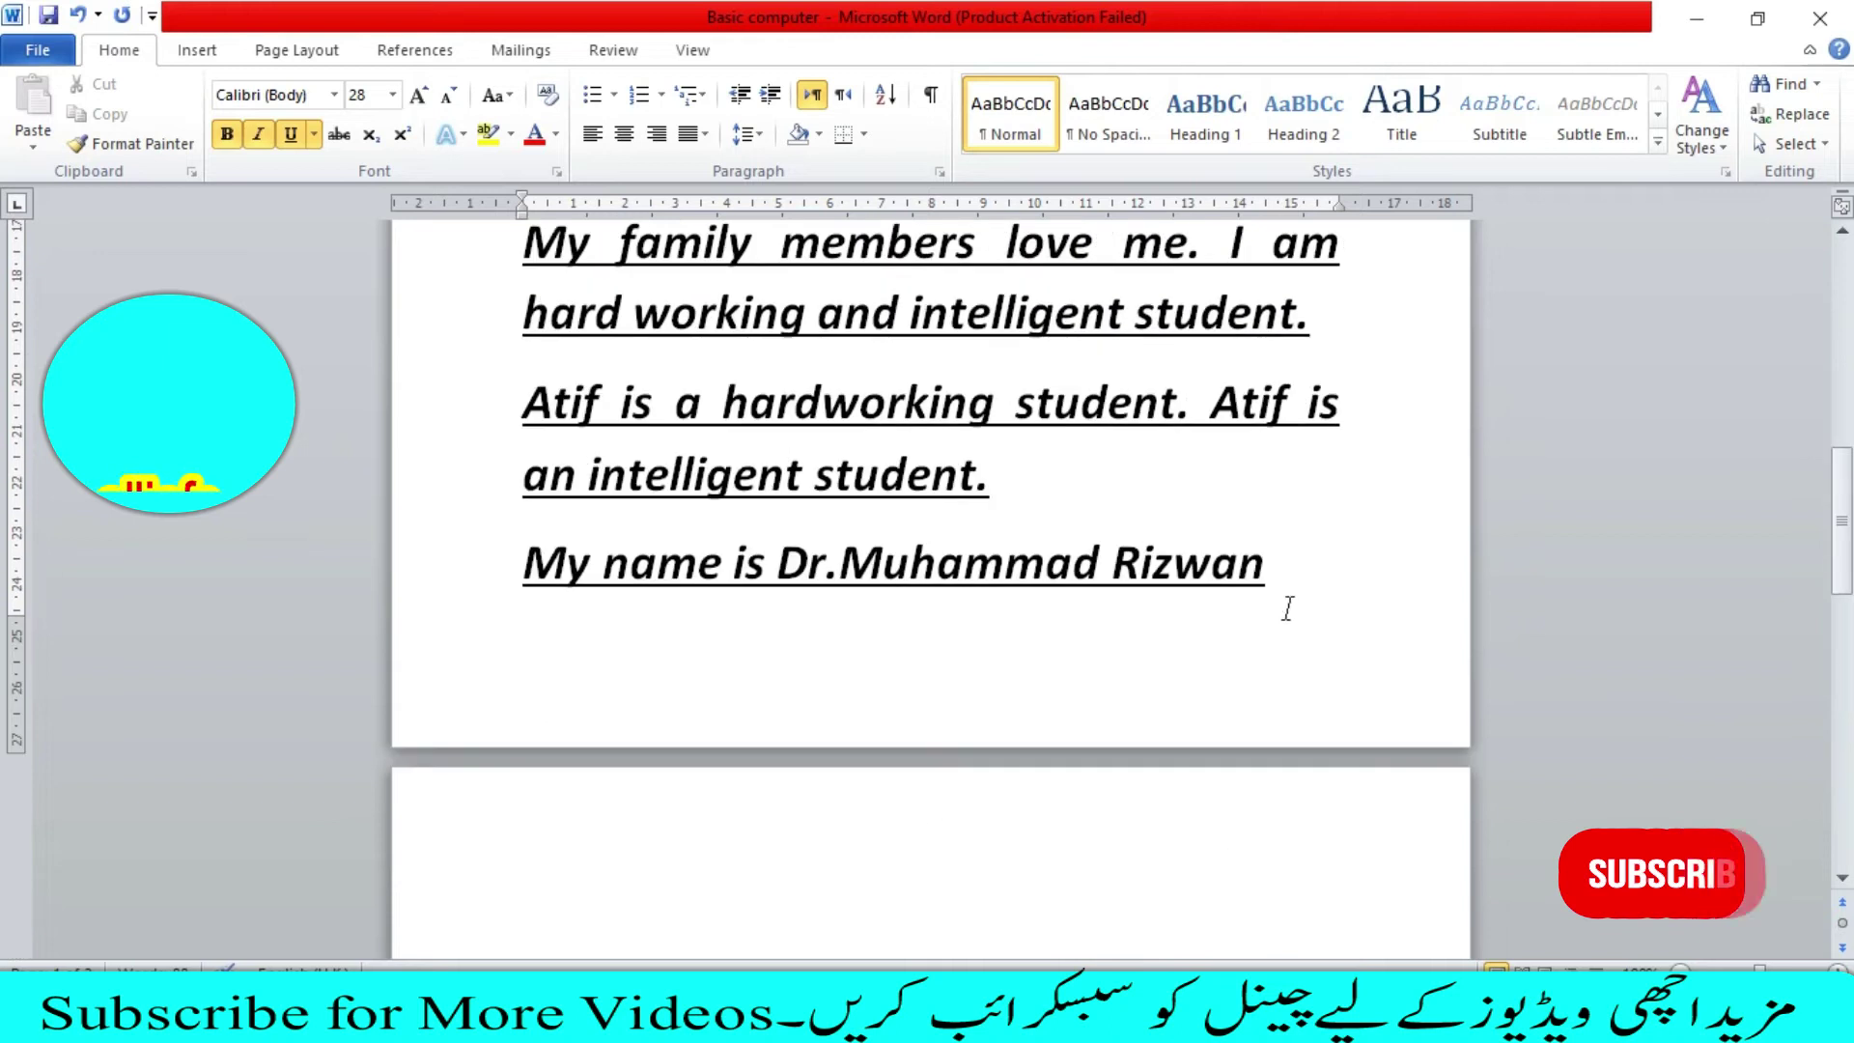
mouse_move(1327, 590)
mouse_down()
mouse_move(483, 510)
mouse_move(496, 200)
mouse_move(590, 370)
mouse_up()
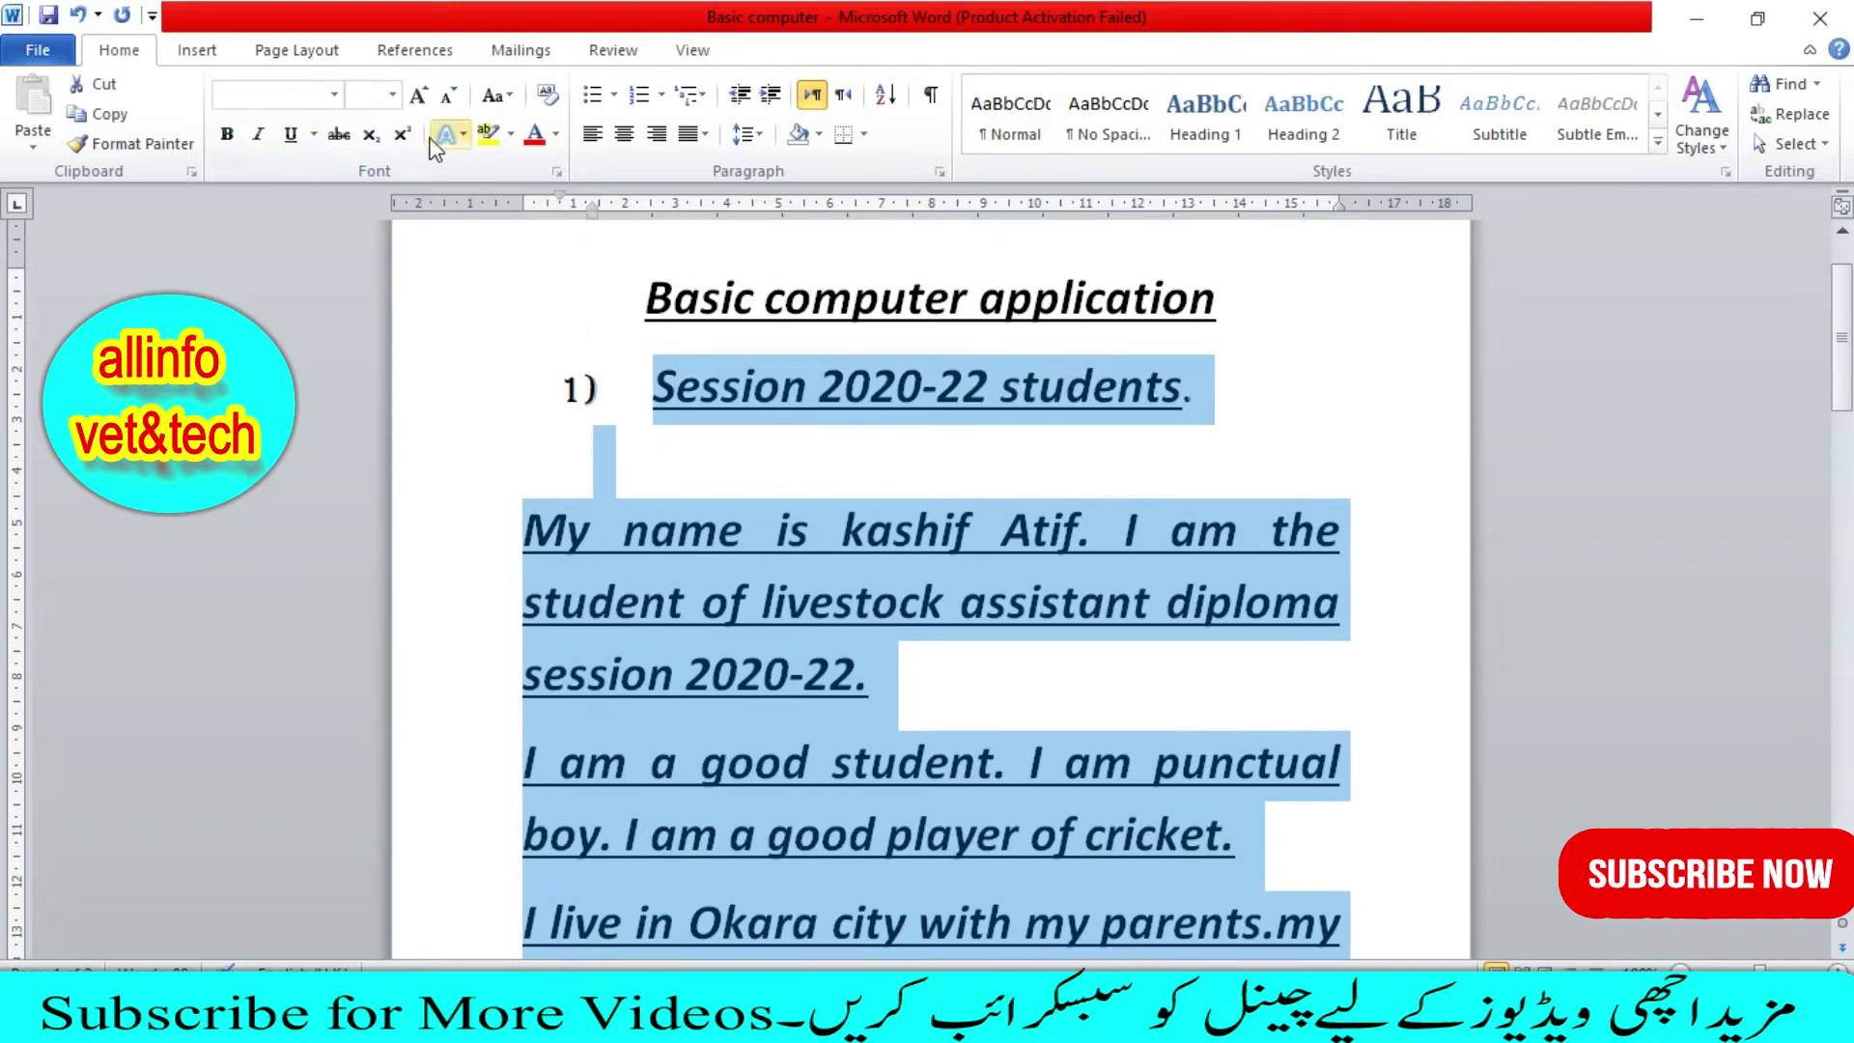
Step: Set the selected body text to 18 pt Calibri and remove its underline
click(391, 96)
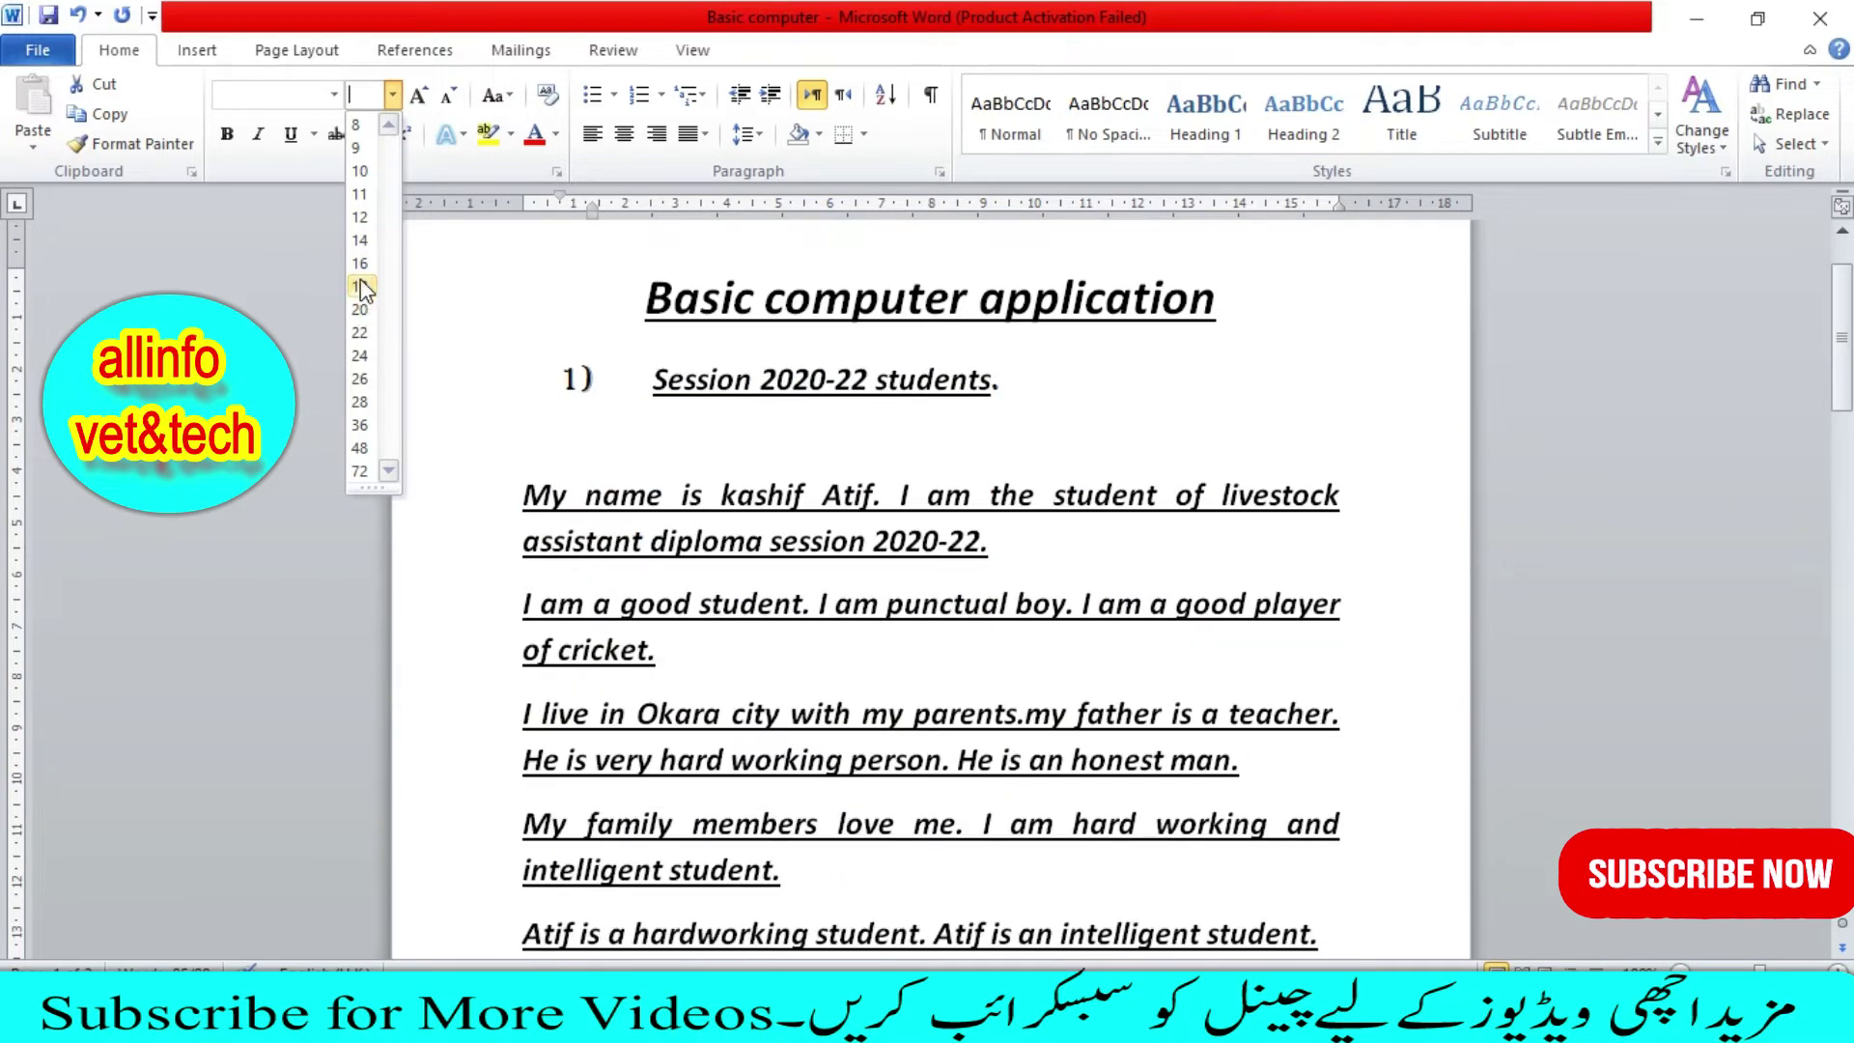
click(359, 285)
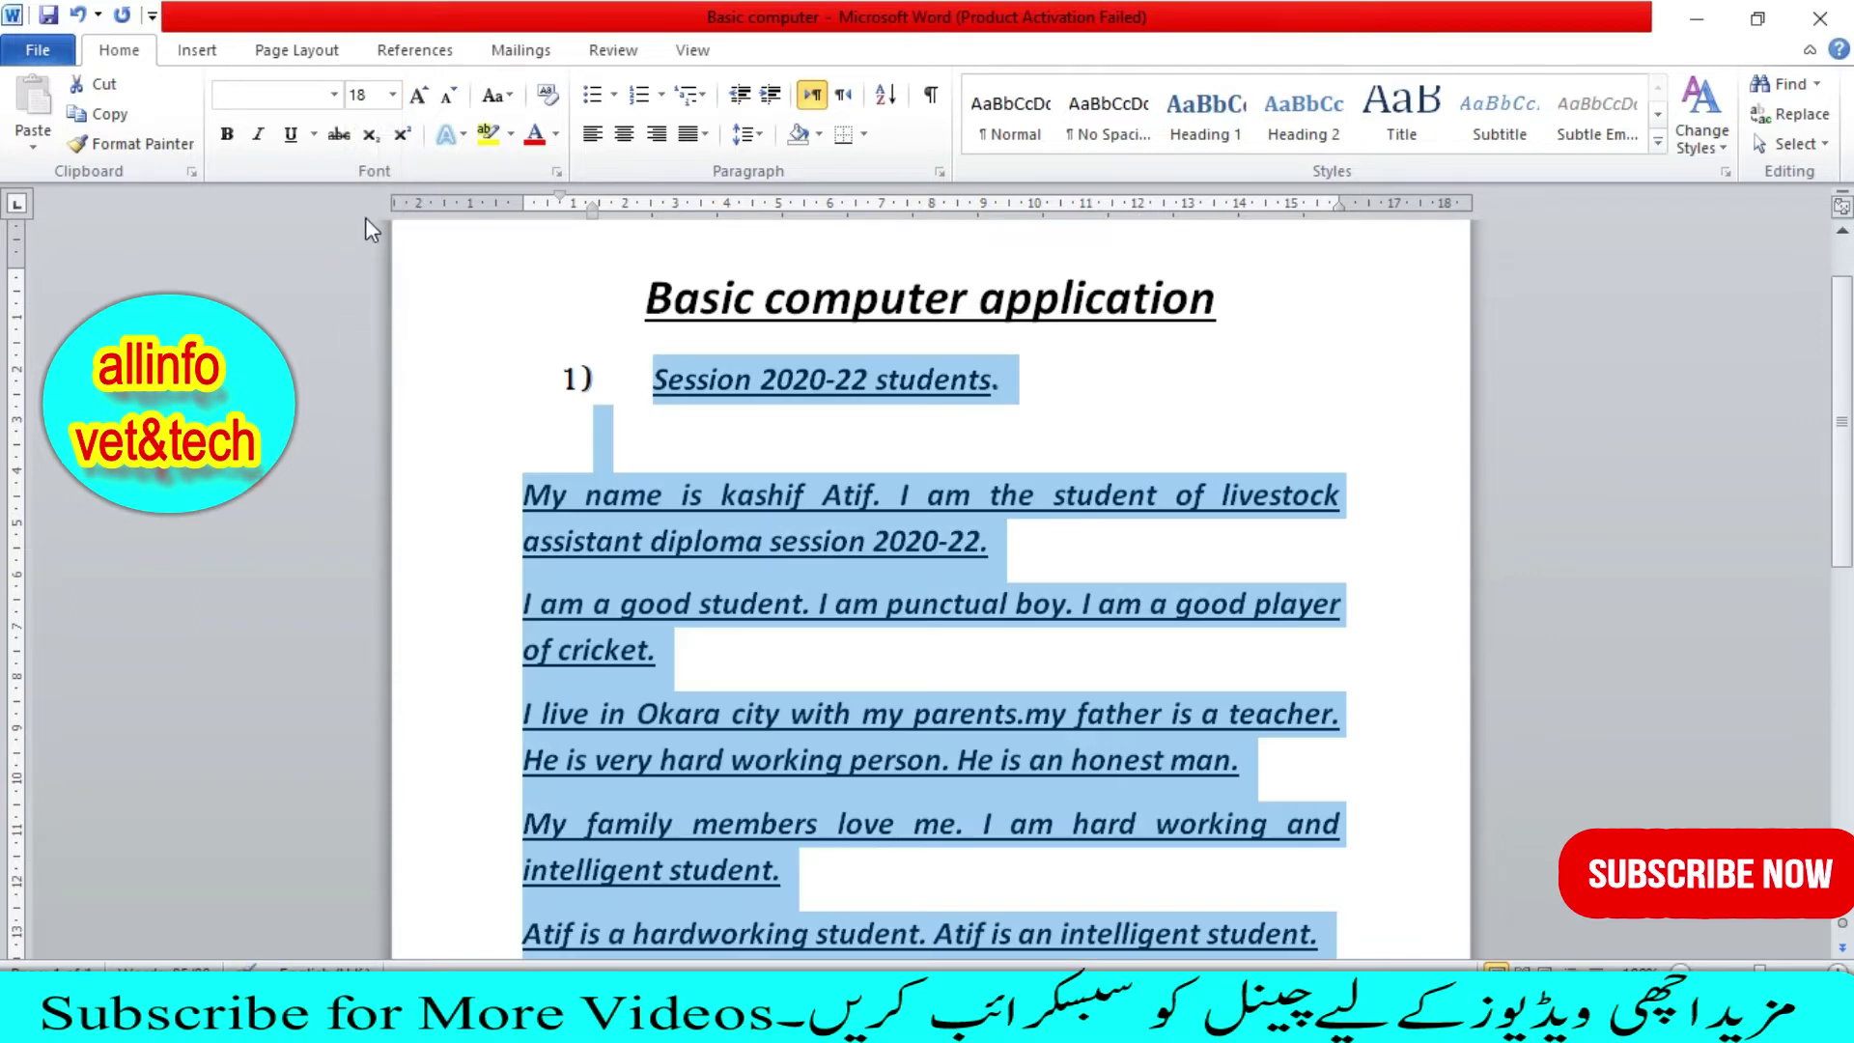
click(331, 94)
click(290, 190)
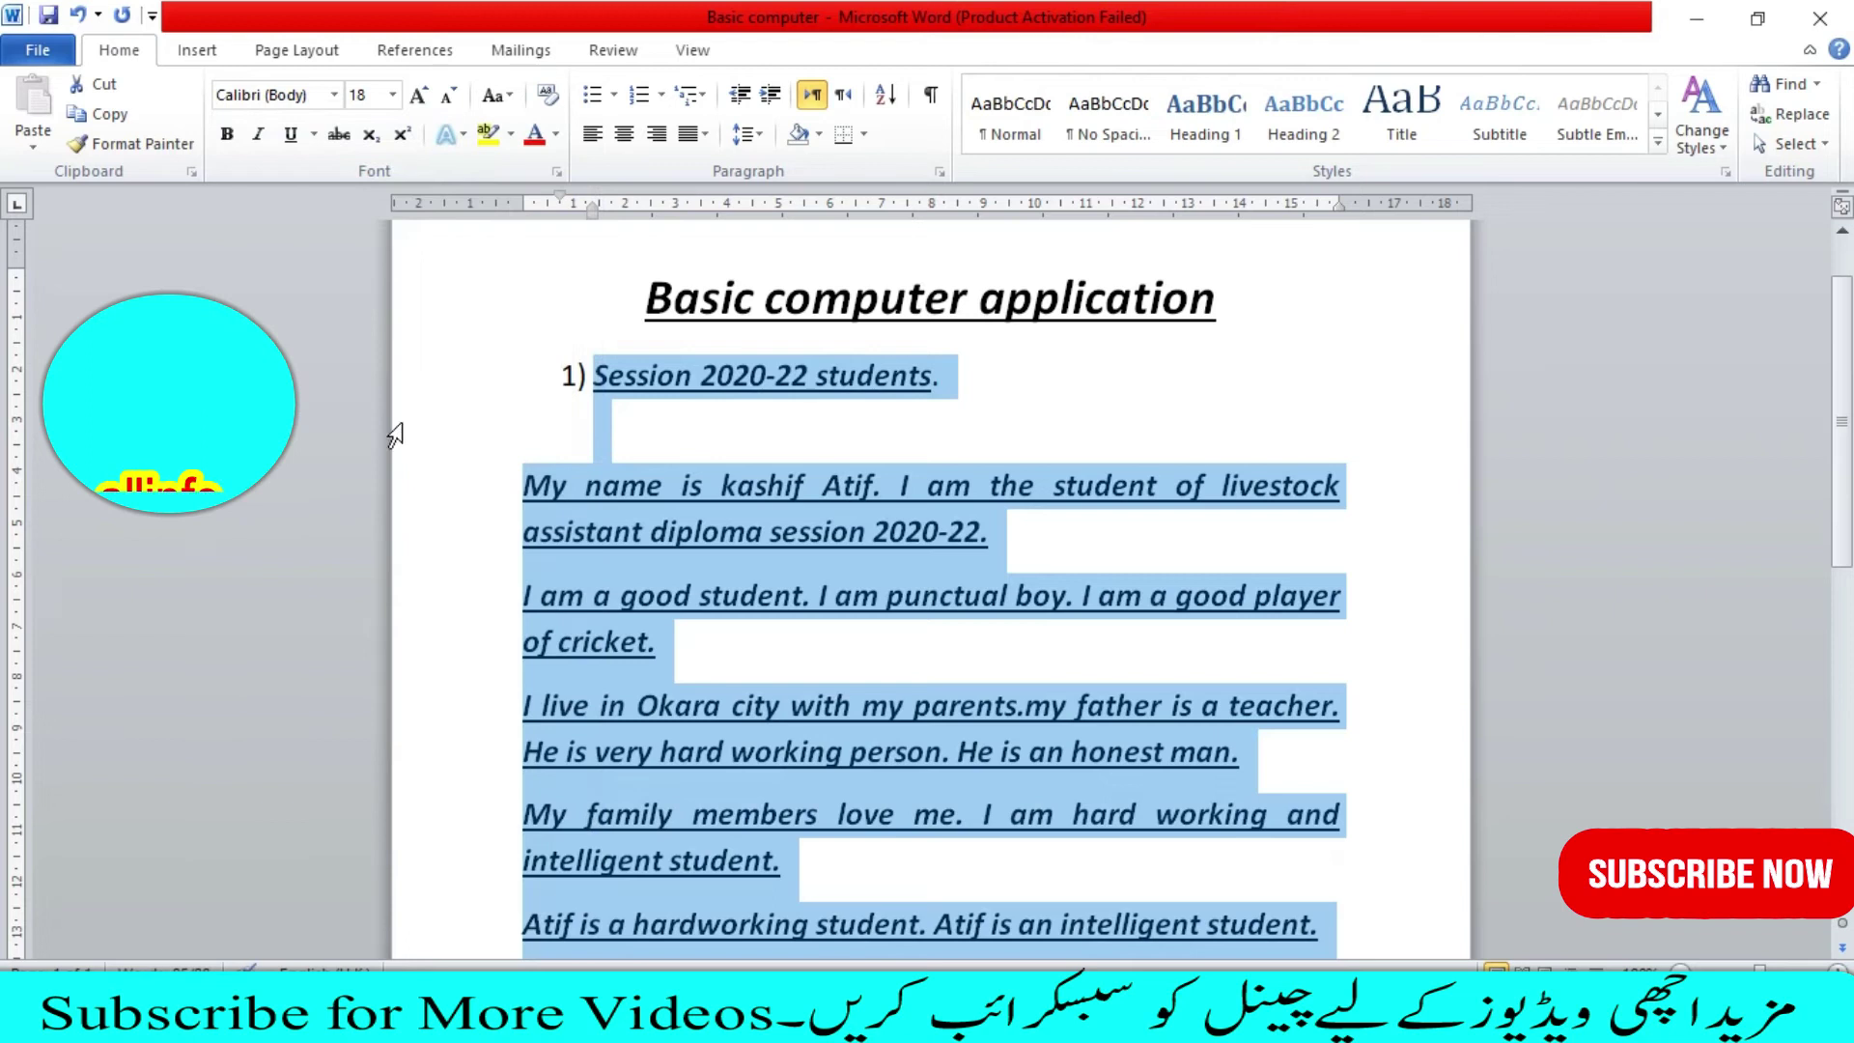
click(288, 140)
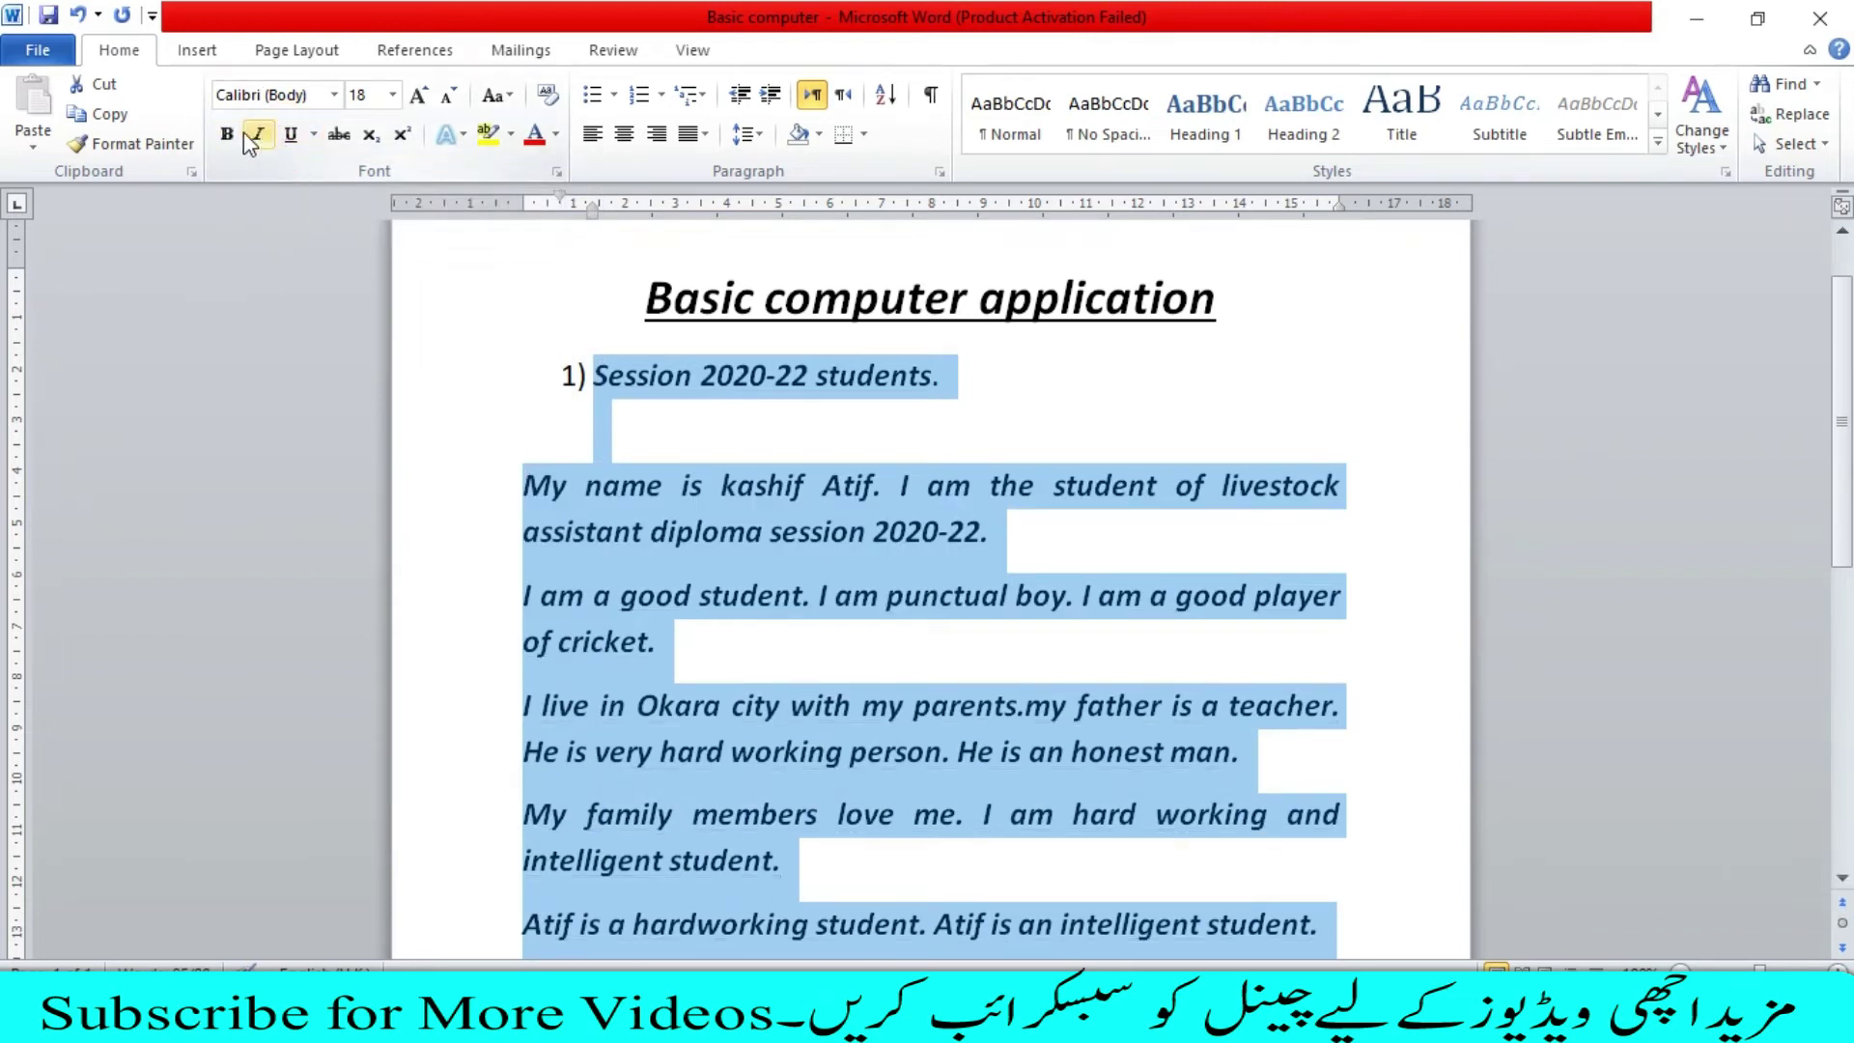
Step: Check the result, reselect the body text and remove its italics
scroll(769, 571, down, 2)
scroll(772, 575, down, 3)
scroll(800, 558, up, 3)
scroll(799, 558, up, 4)
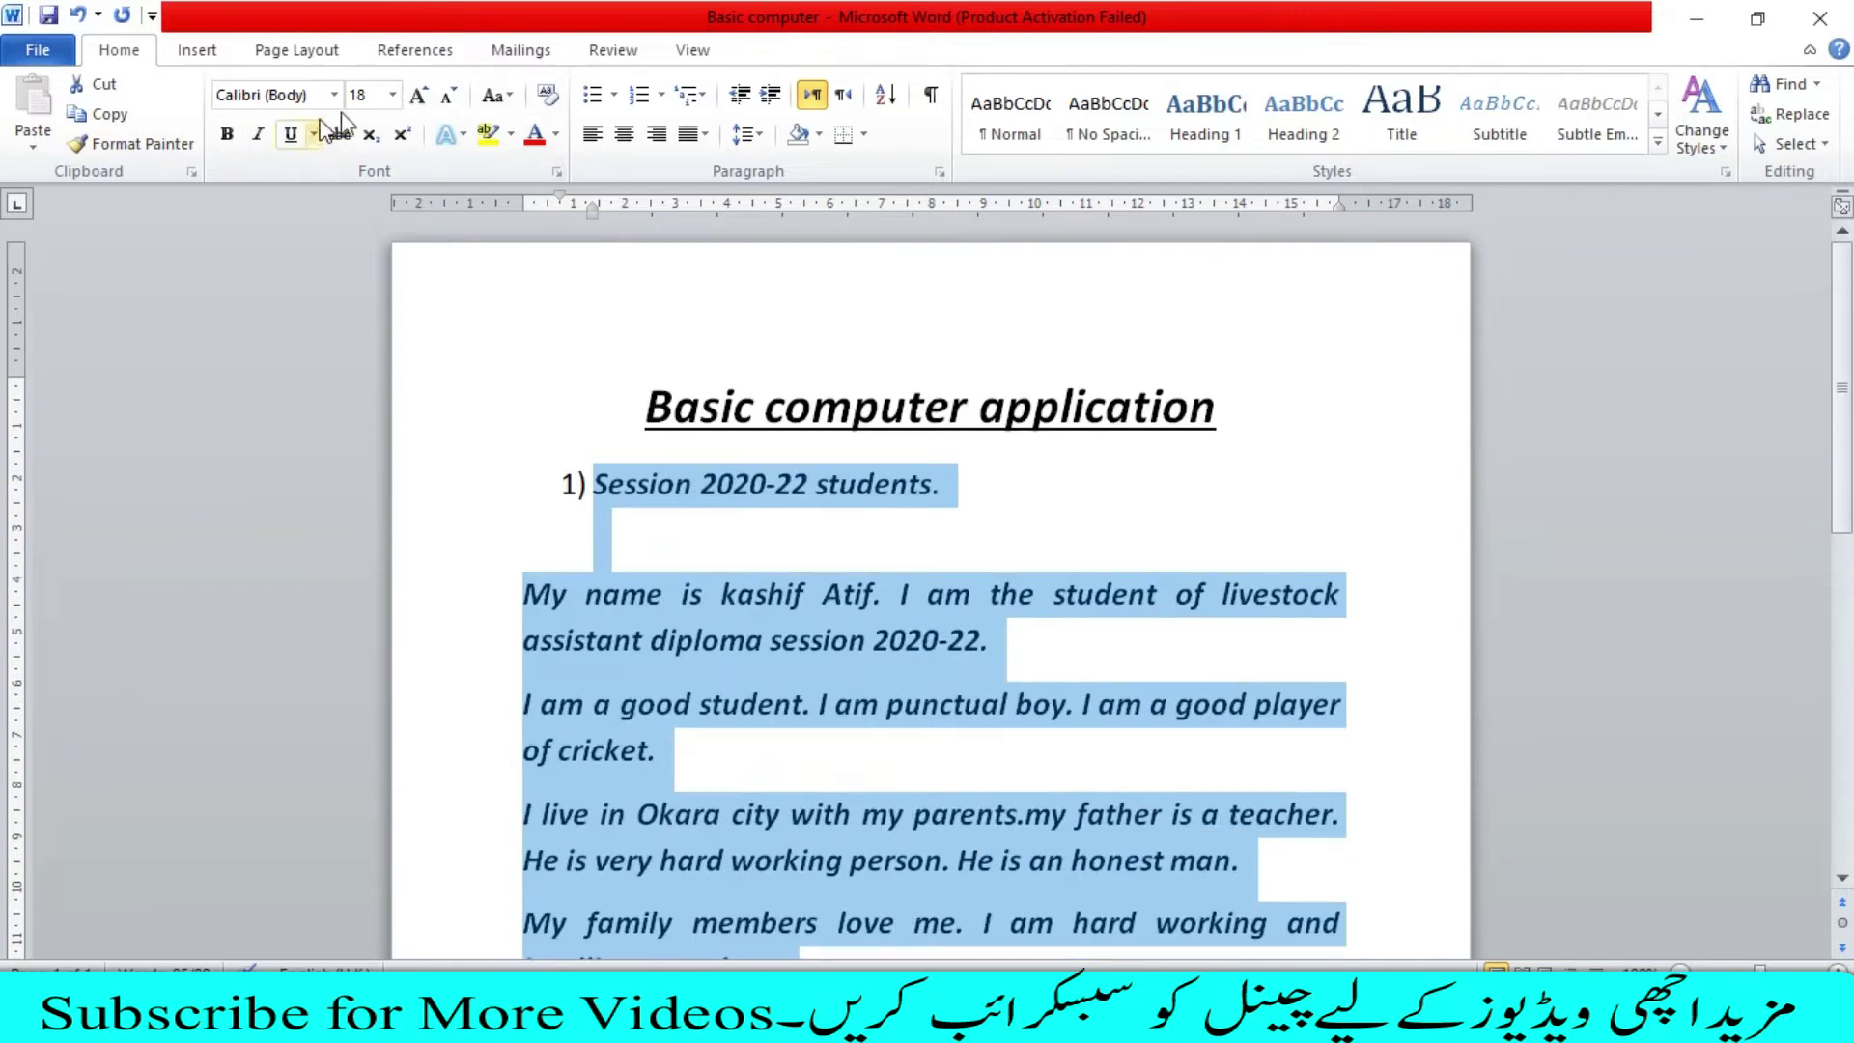
click(699, 556)
scroll(821, 623, down, 2)
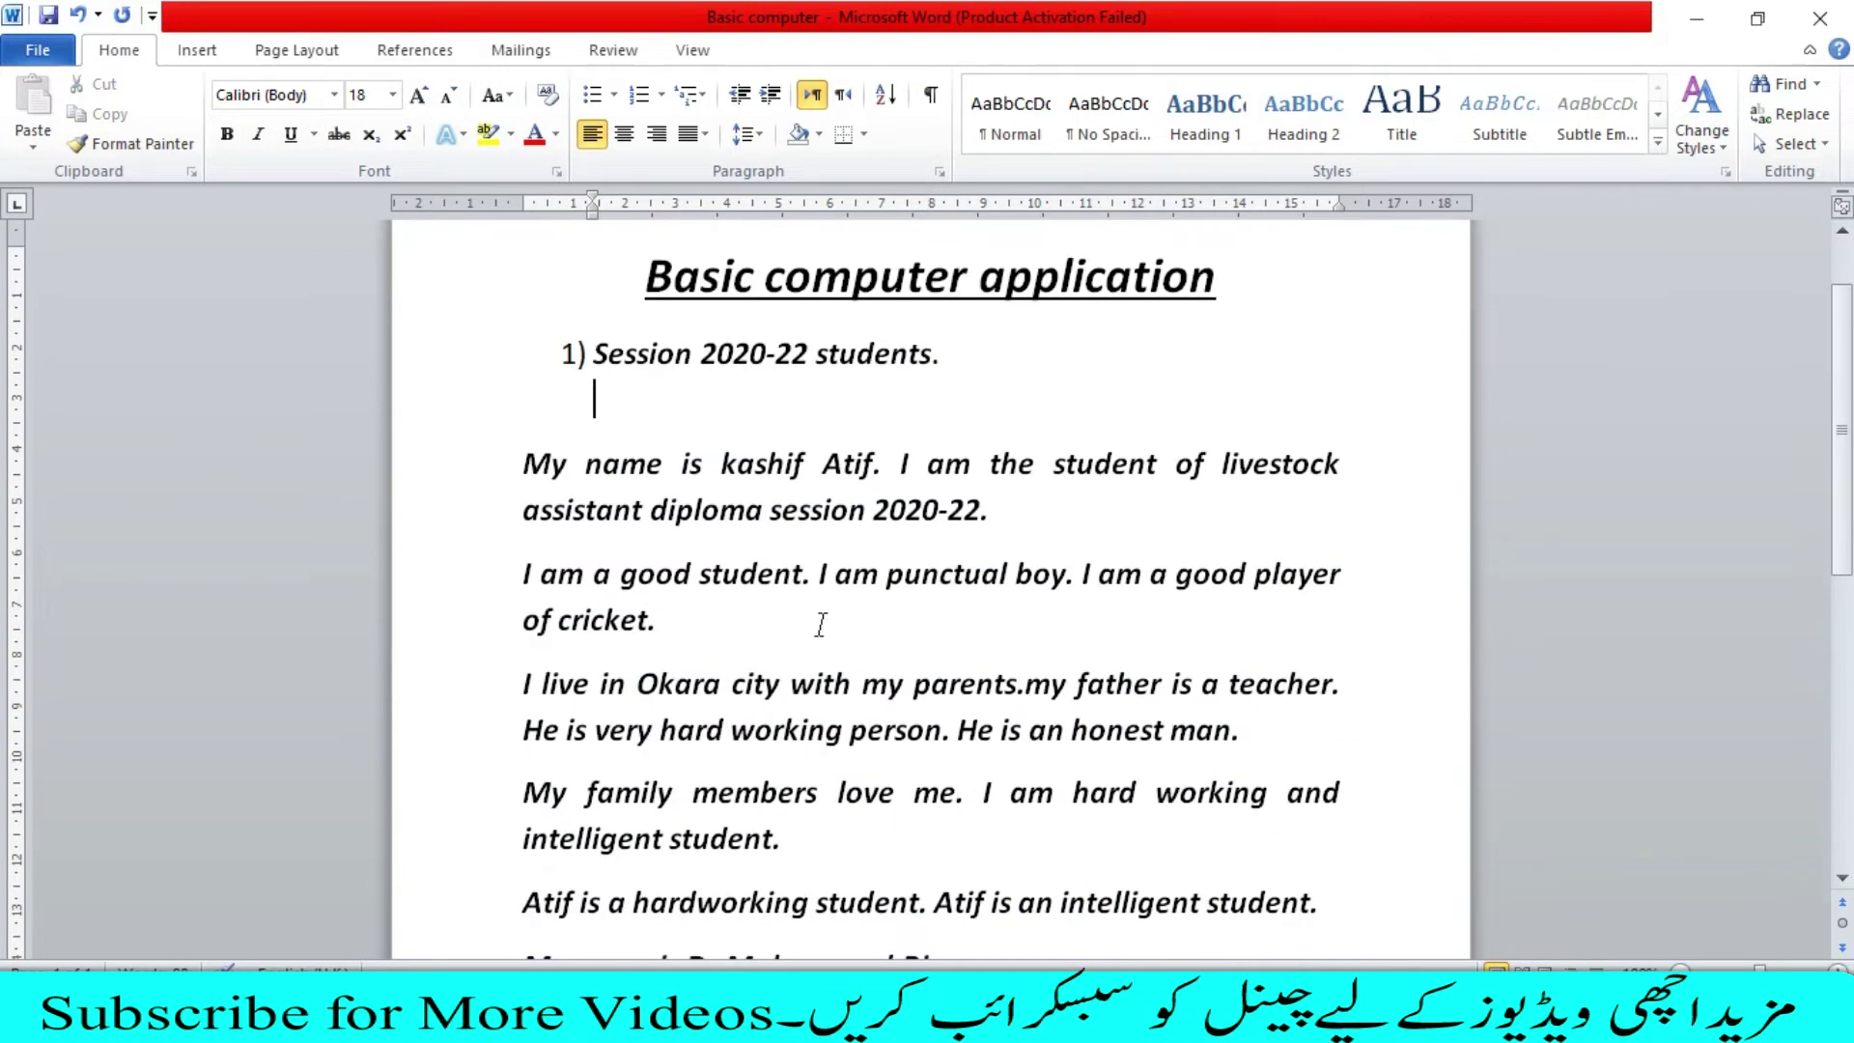
scroll(875, 614, down, 2)
scroll(875, 604, up, 2)
scroll(875, 605, up, 2)
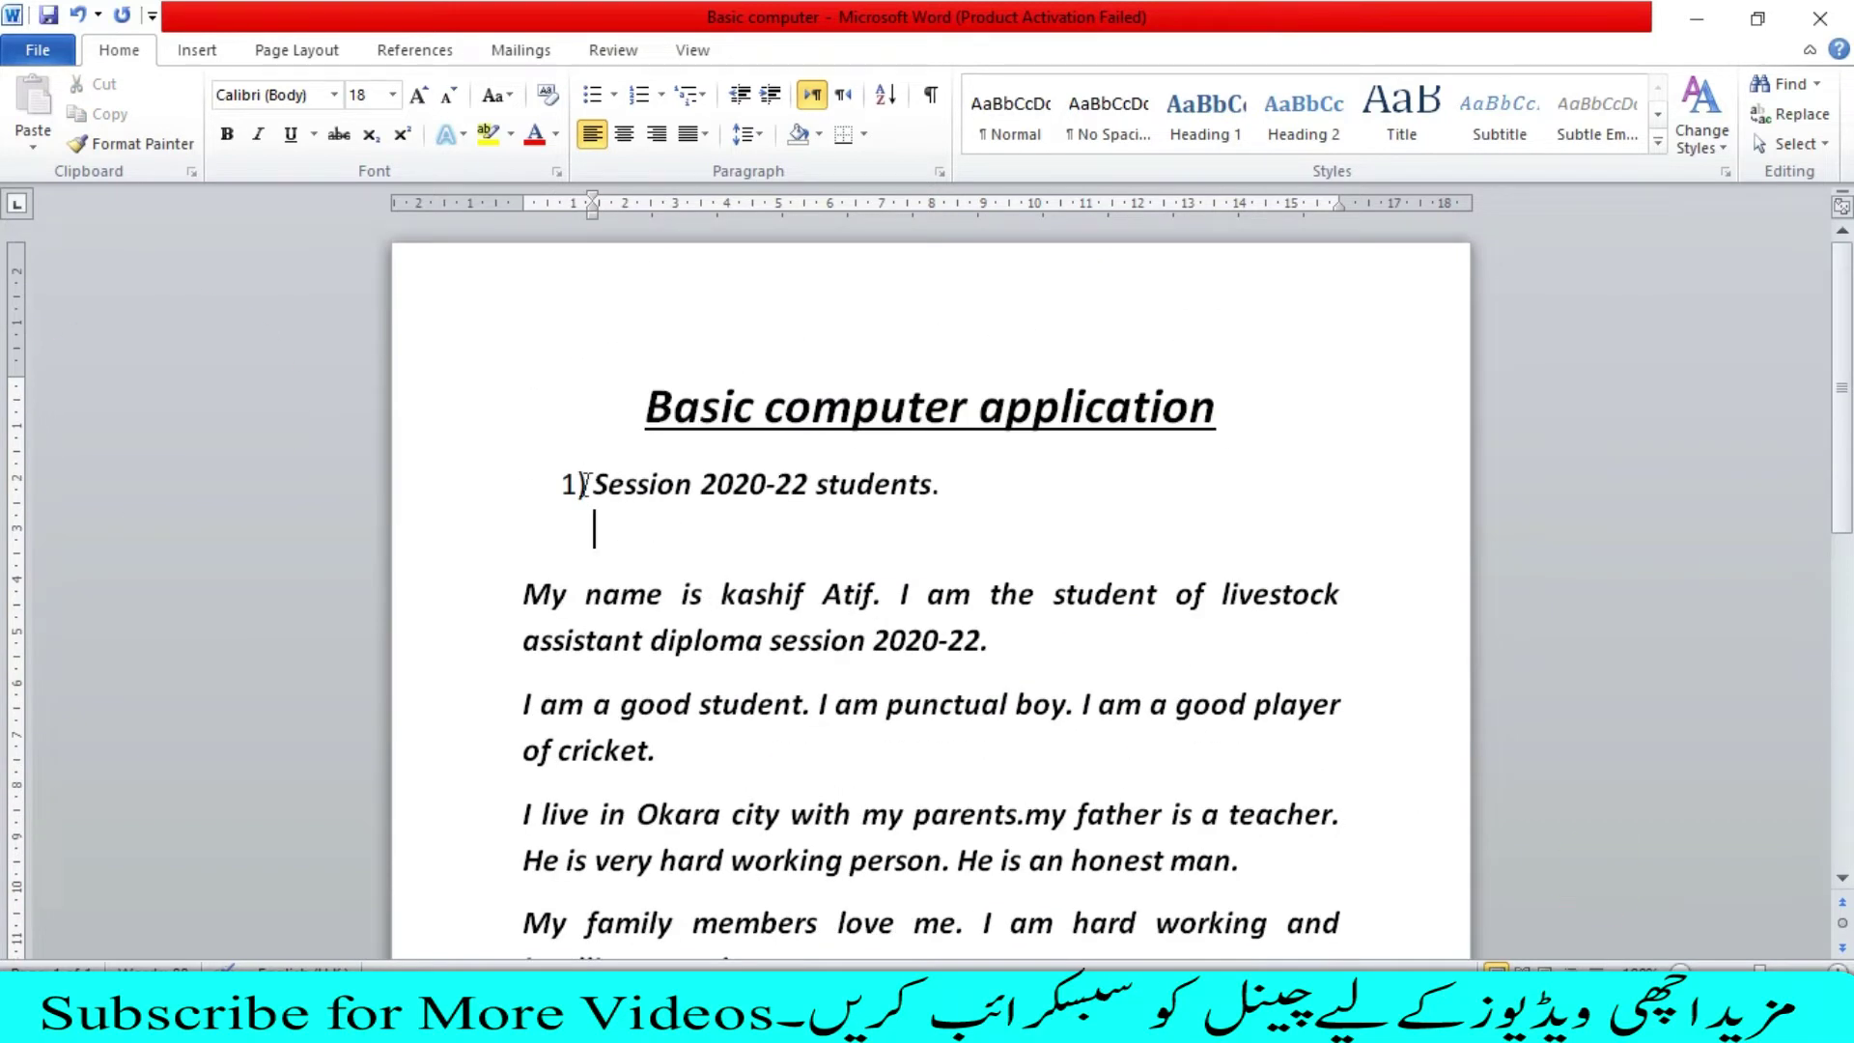
mouse_move(550, 471)
mouse_down()
mouse_move(800, 959)
mouse_move(939, 293)
mouse_up()
click(260, 144)
scroll(681, 386, up, 1)
scroll(685, 410, up, 3)
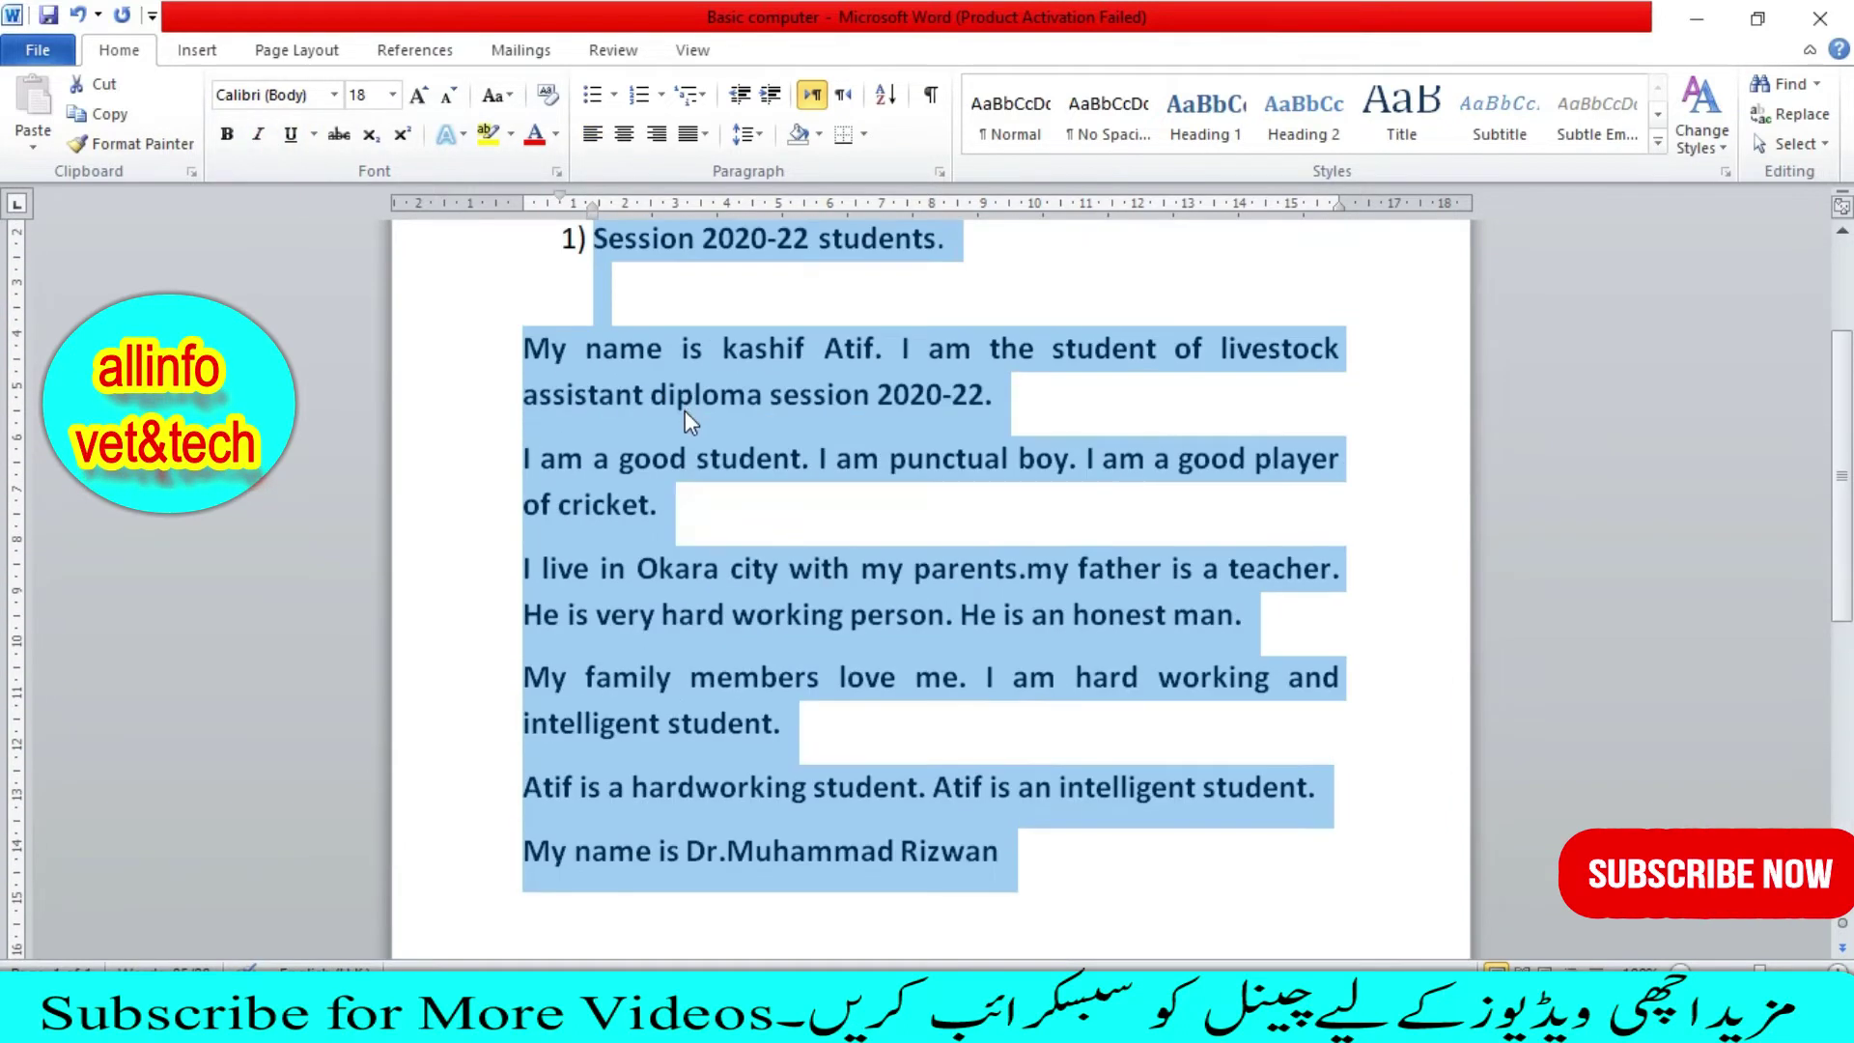
scroll(686, 409, up, 2)
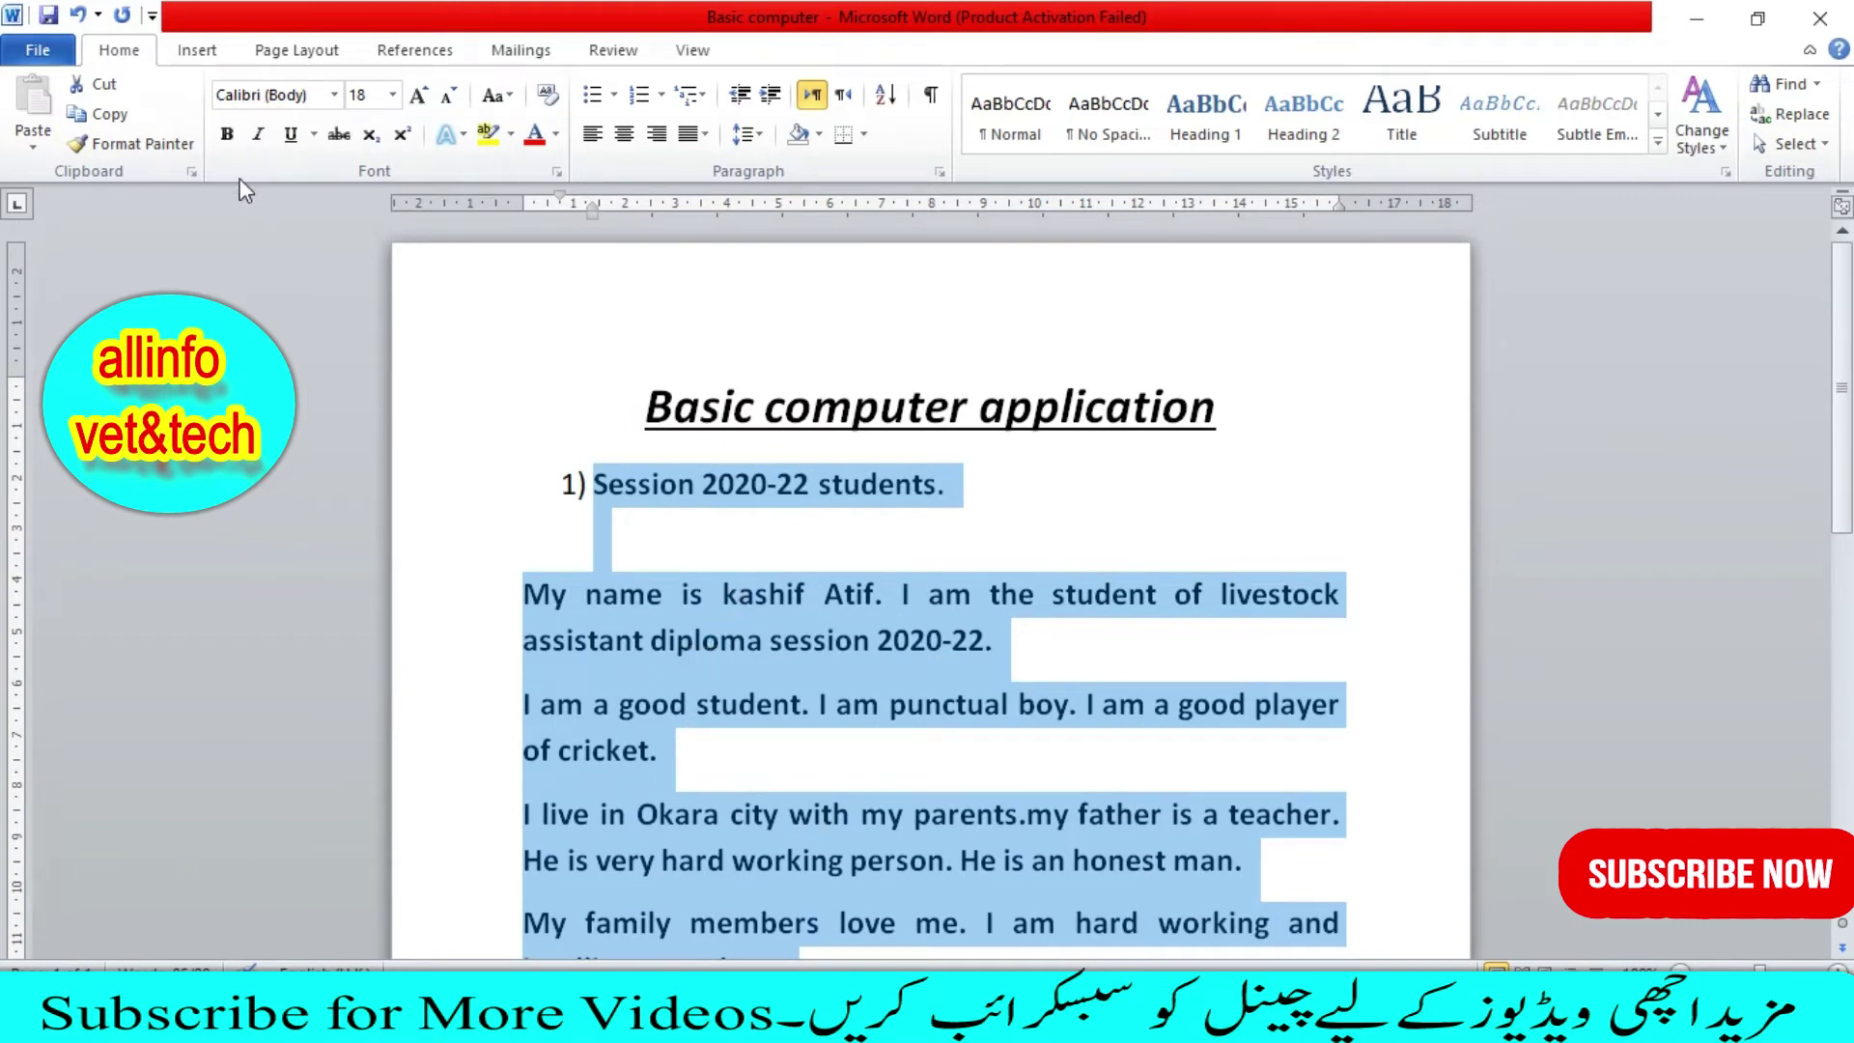
Step: Remove bold from the selected body text
click(227, 137)
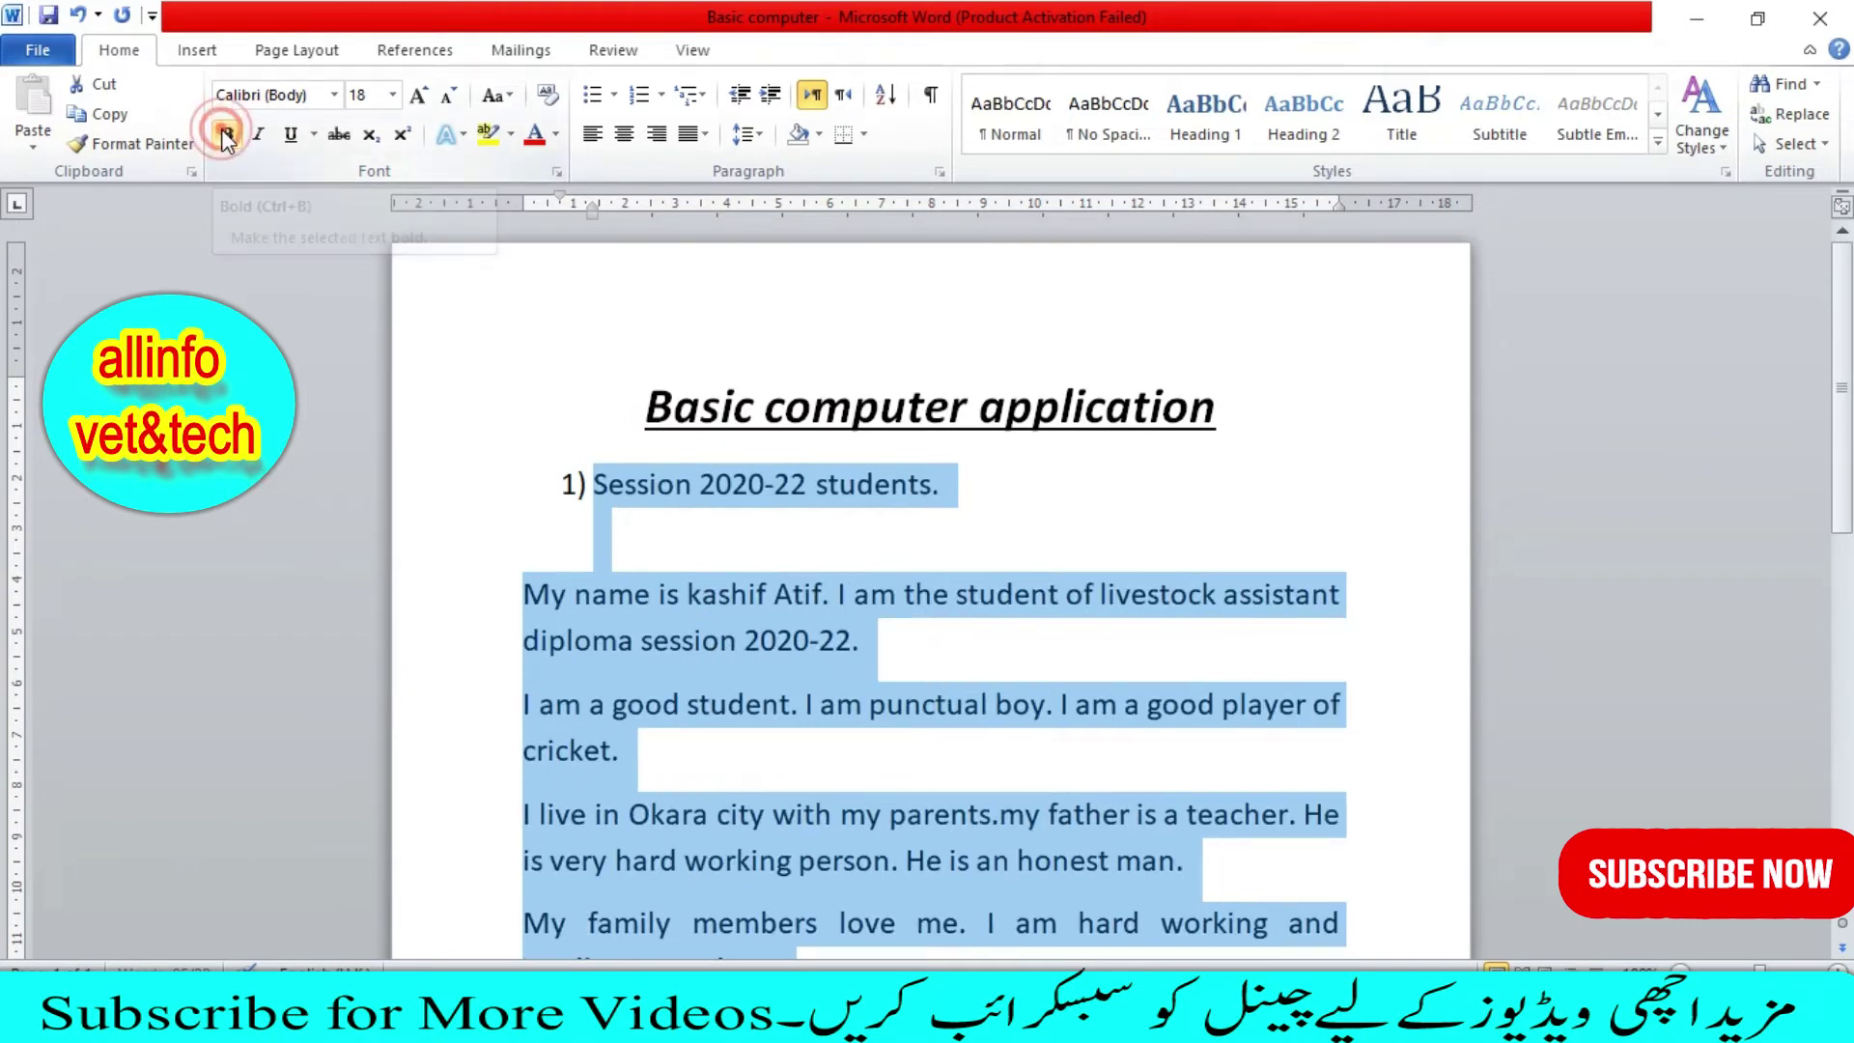
scroll(898, 628, down, 1)
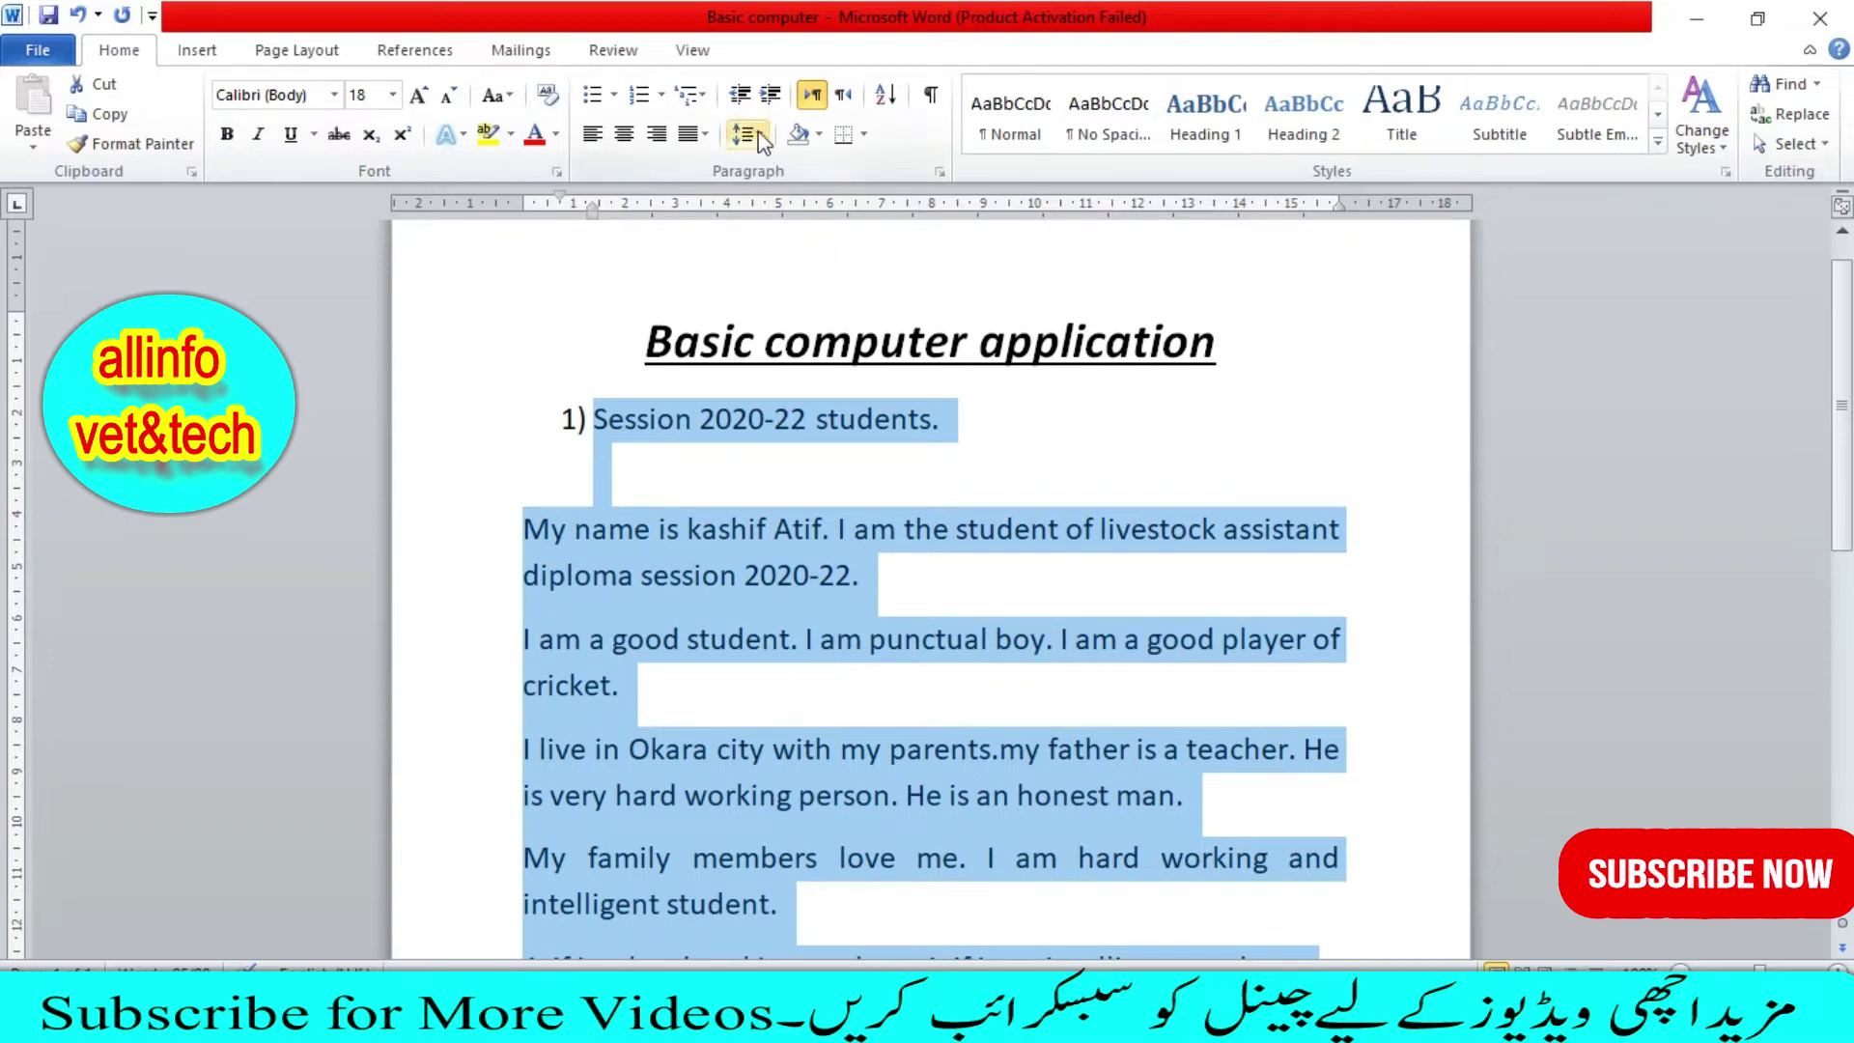
scroll(848, 710, down, 2)
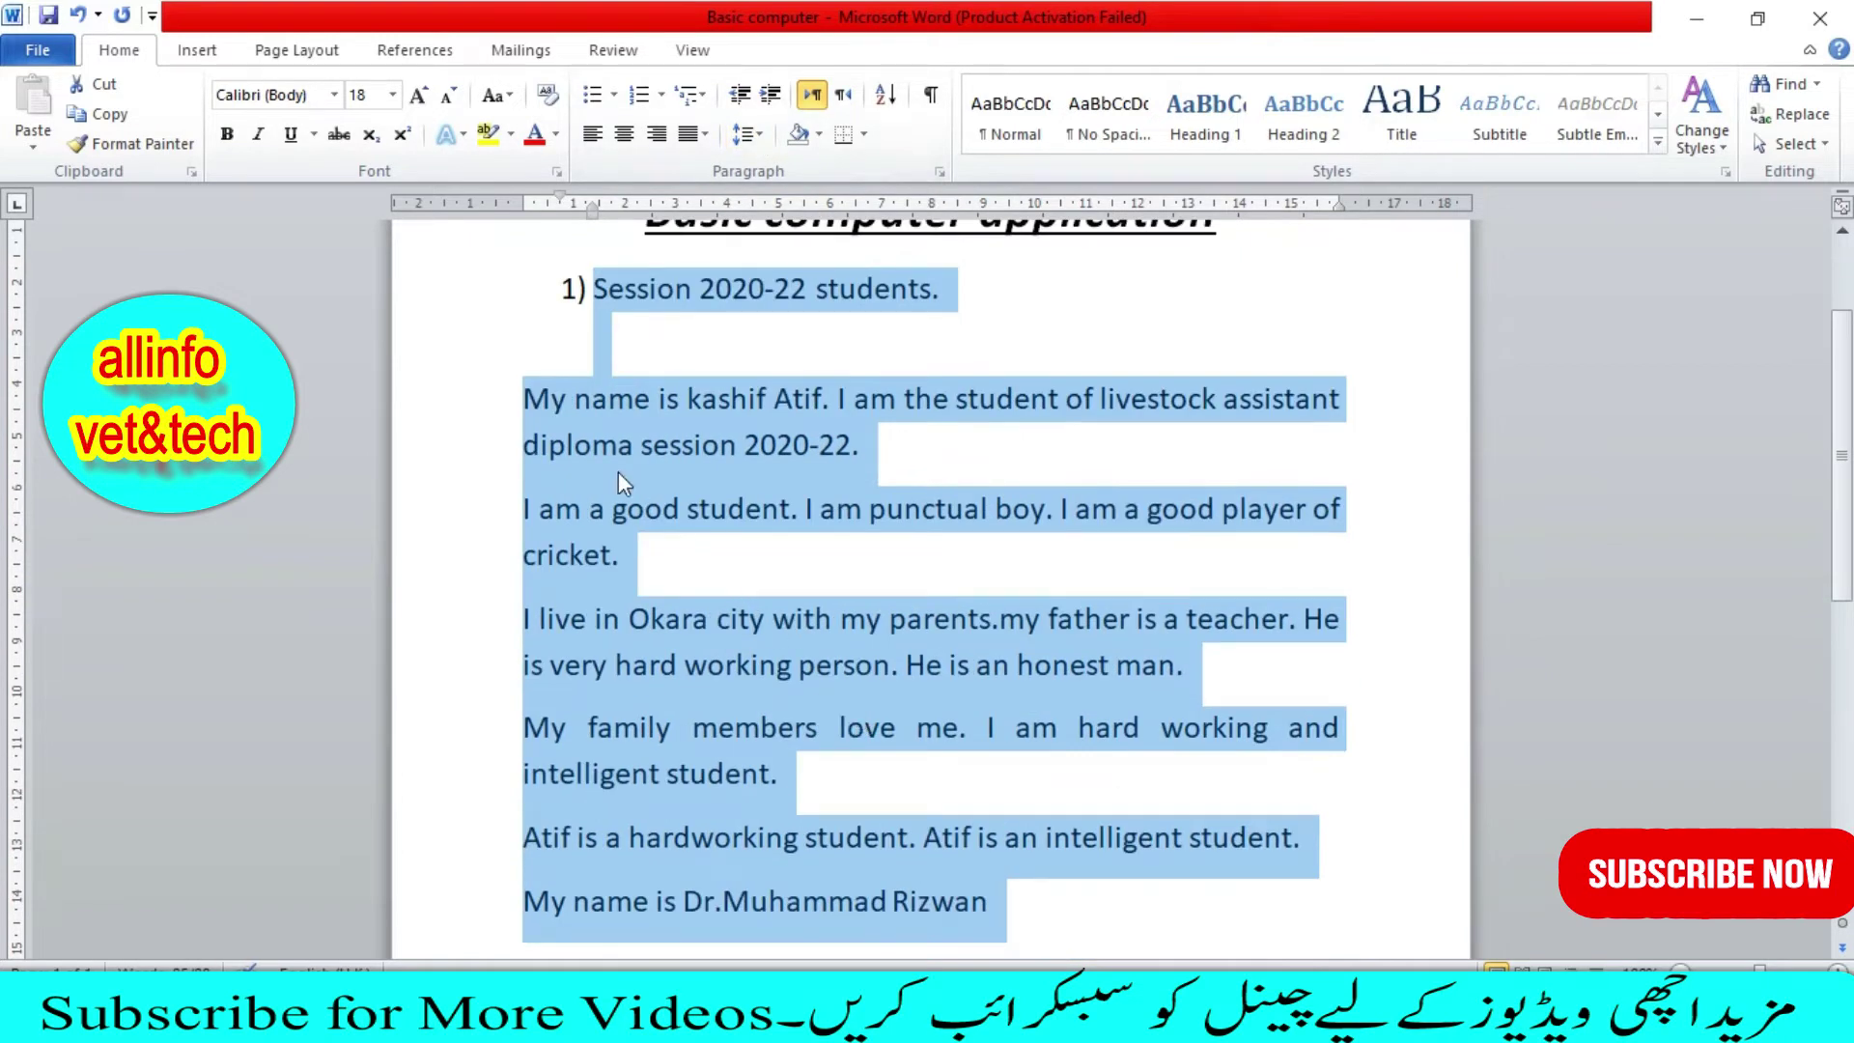
scroll(759, 647, down, 1)
scroll(762, 477, up, 1)
scroll(768, 290, up, 1)
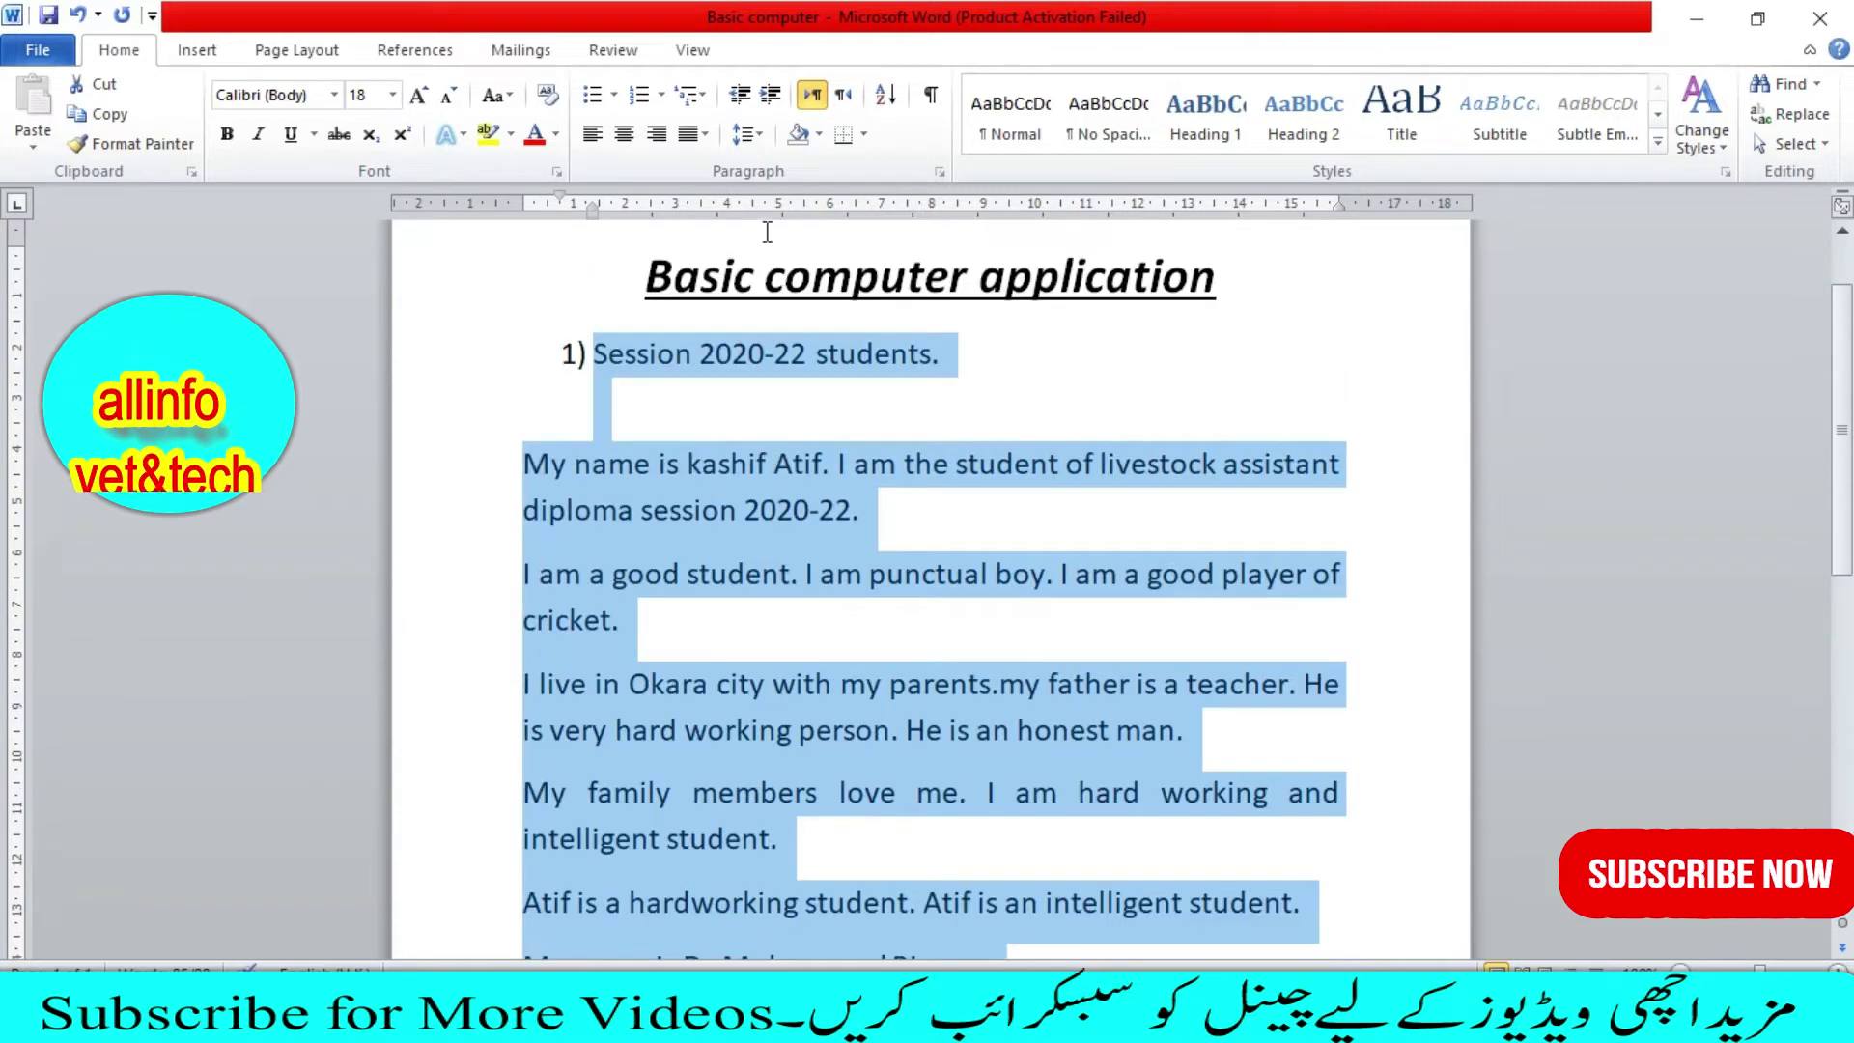
Step: Apply Remove Space After Paragraph to the body text paragraphs
click(759, 129)
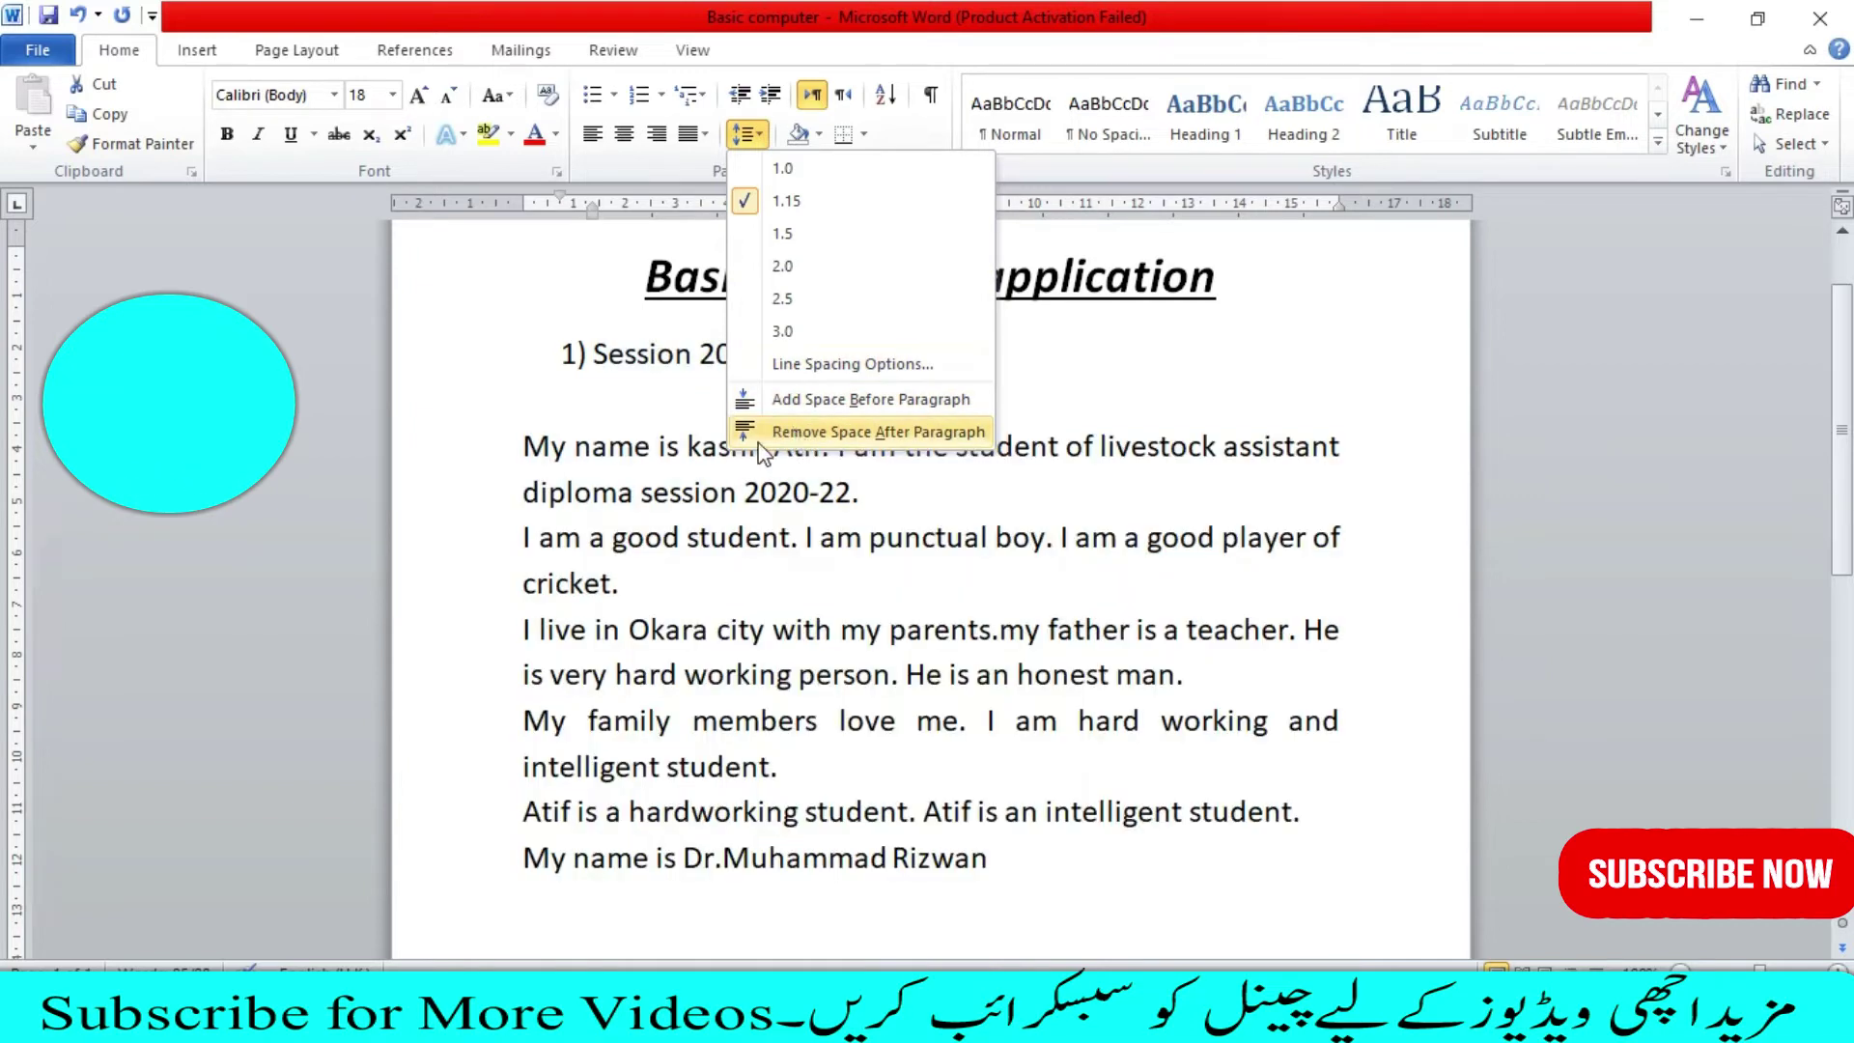
click(824, 436)
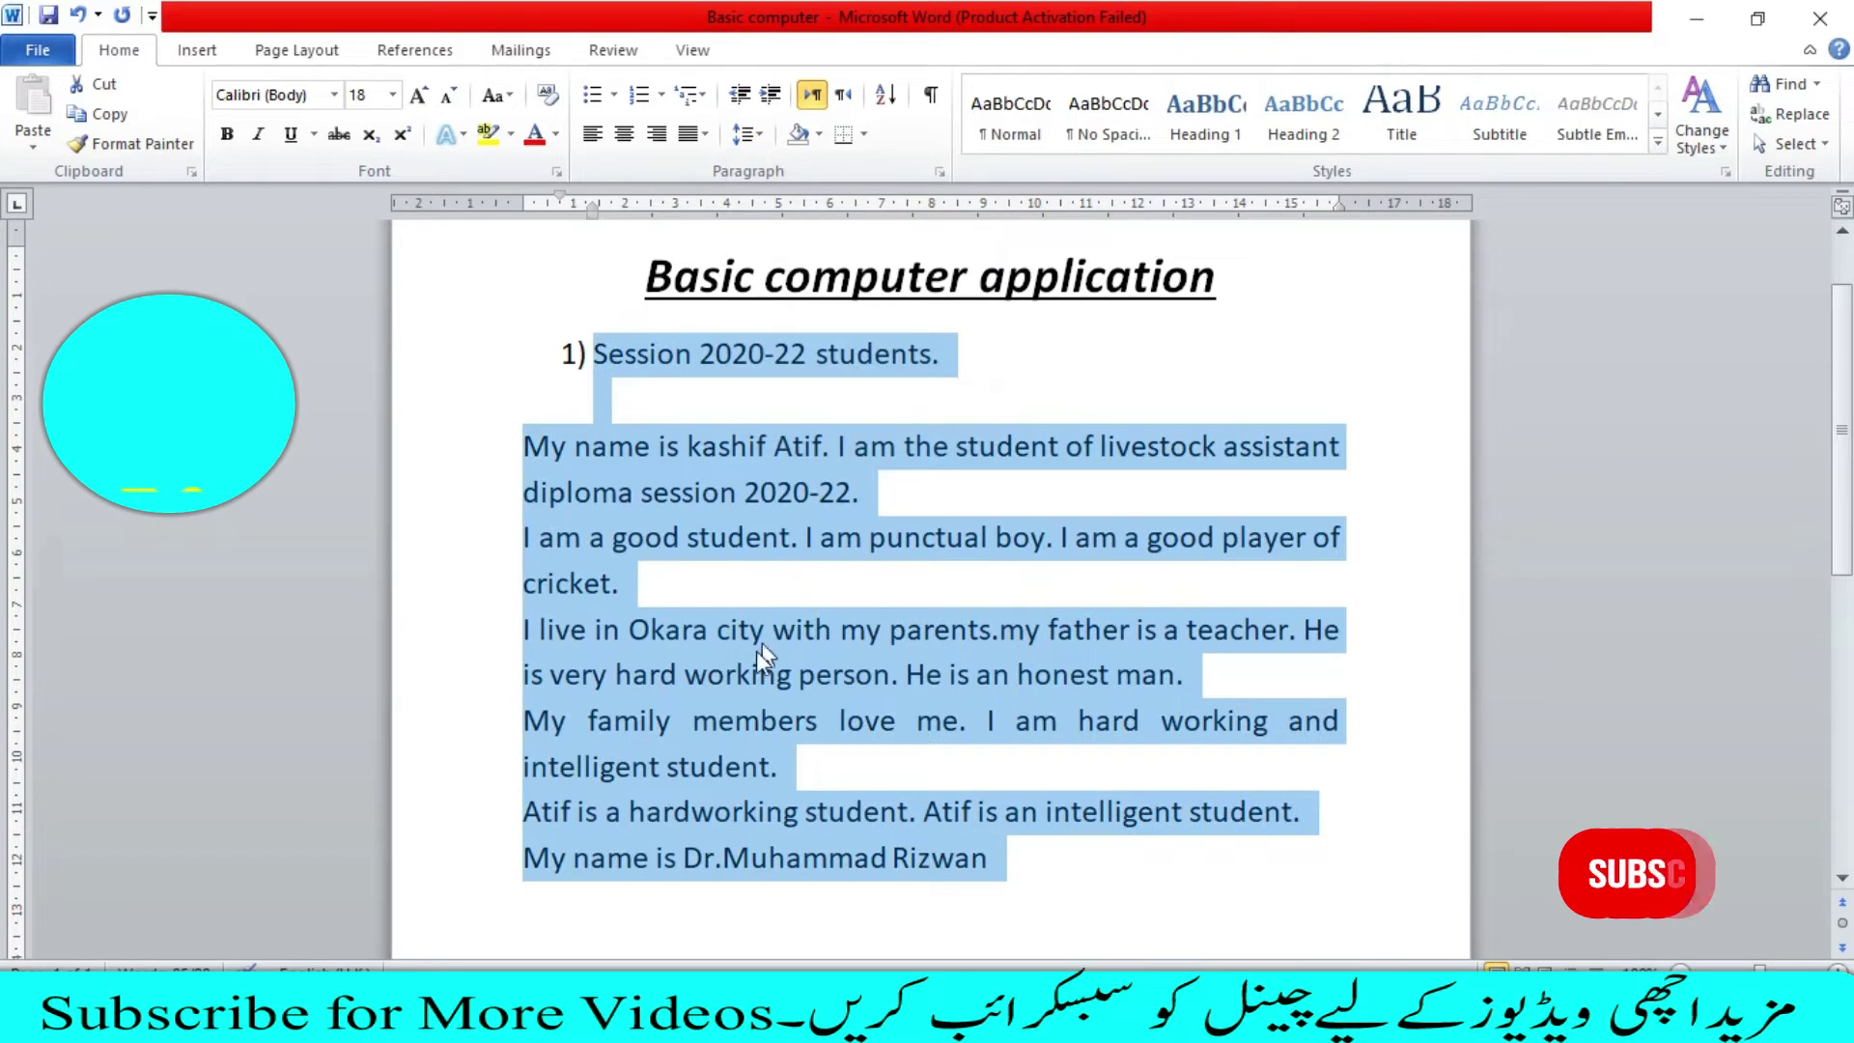
scroll(768, 680, down, 1)
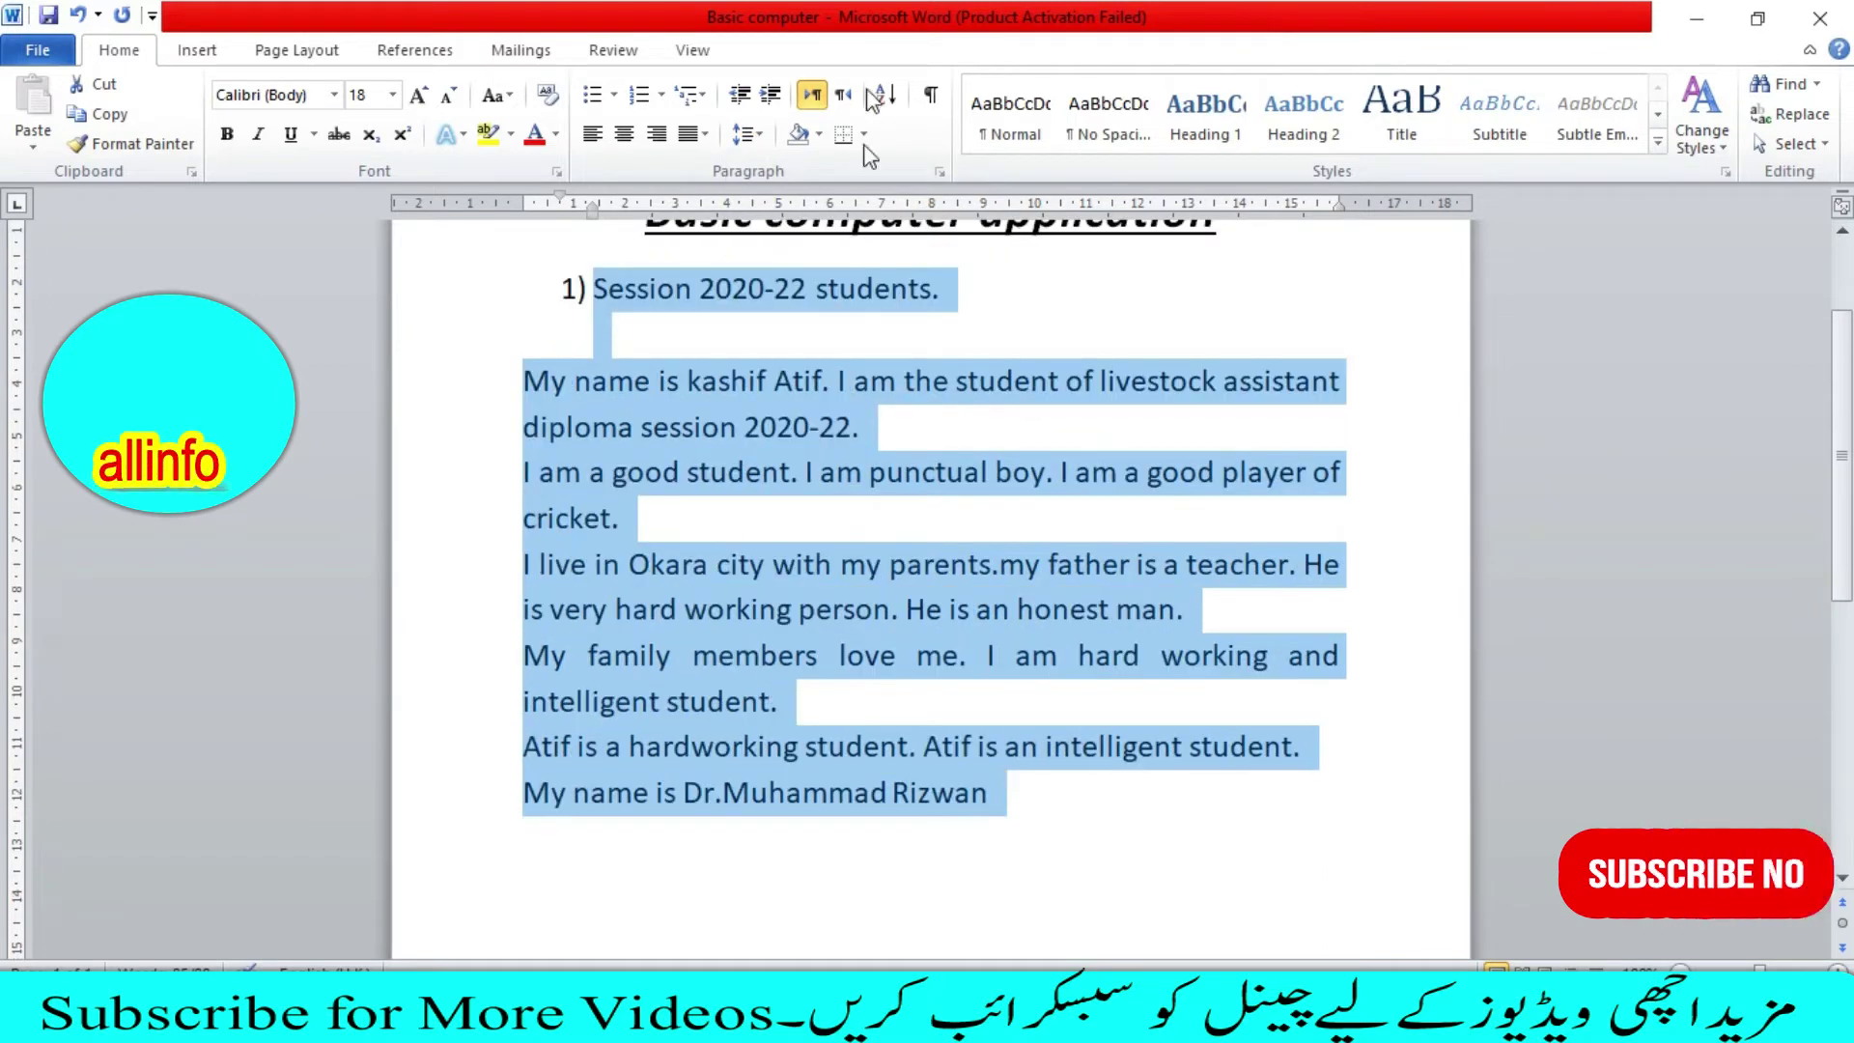
click(762, 135)
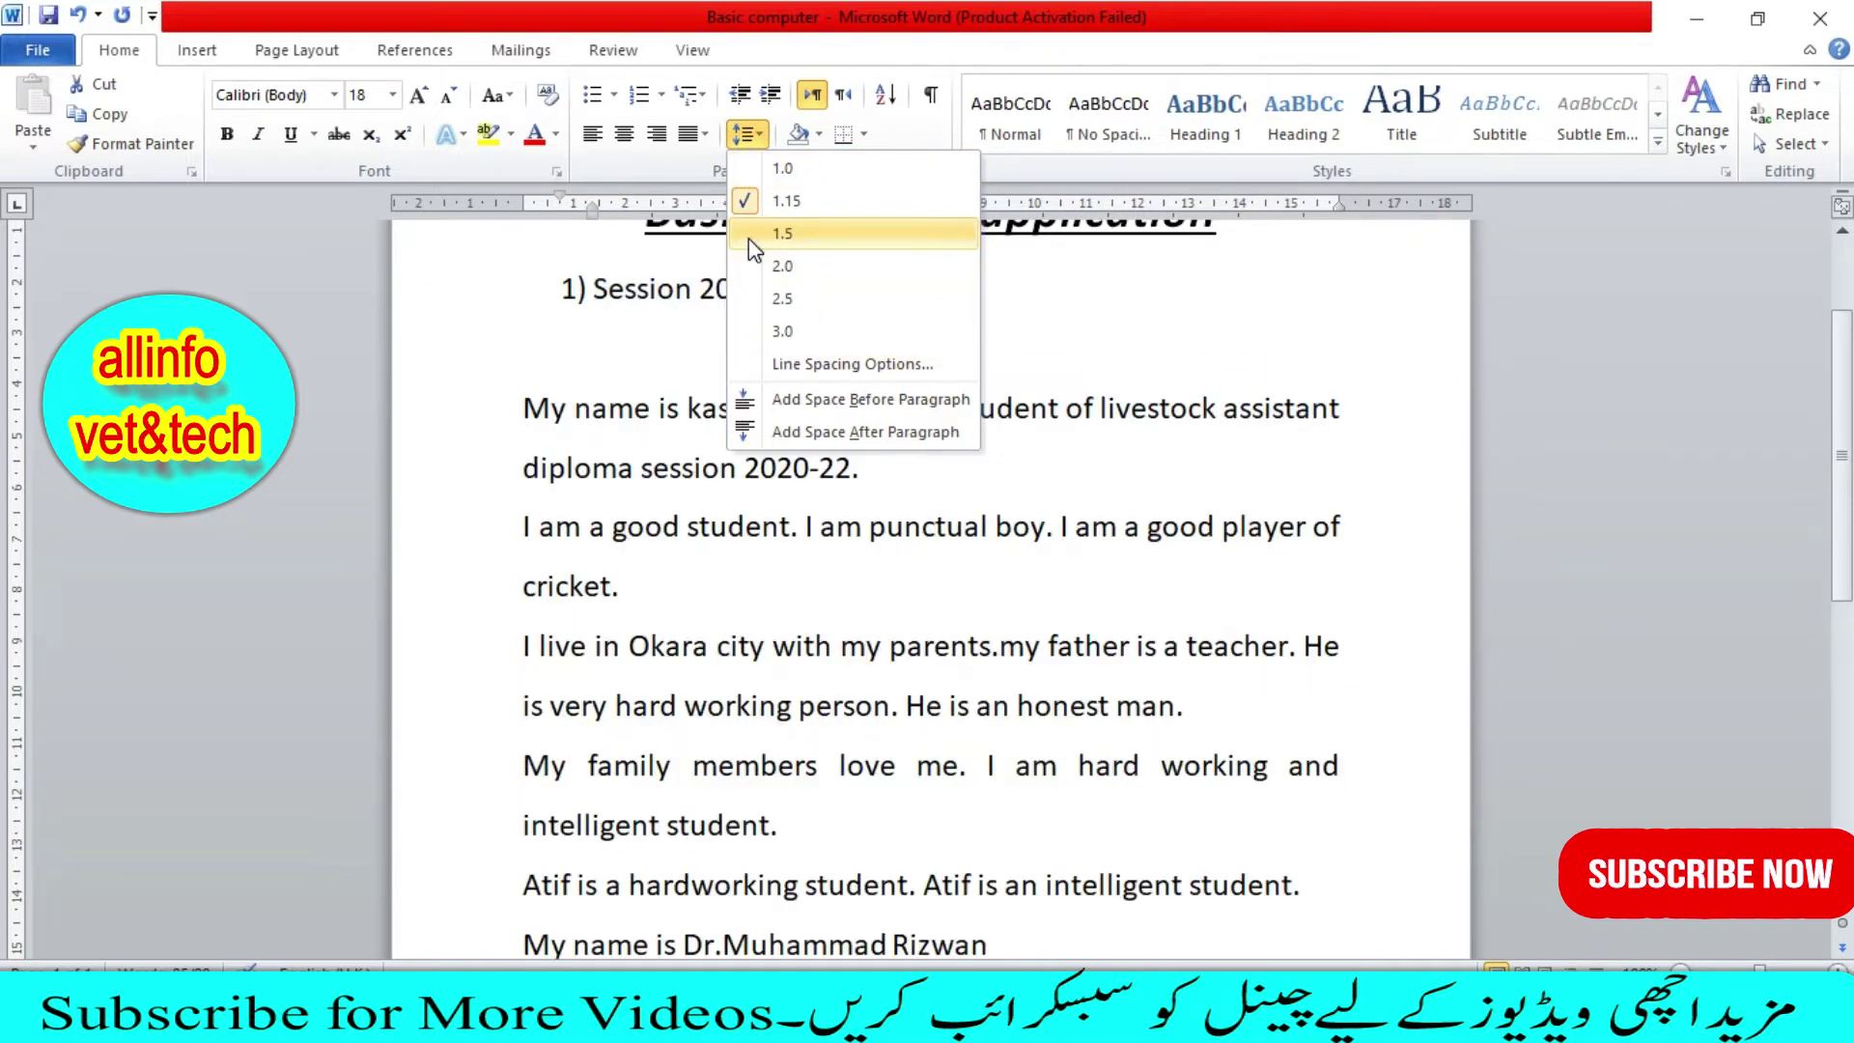
click(795, 206)
scroll(710, 467, up, 2)
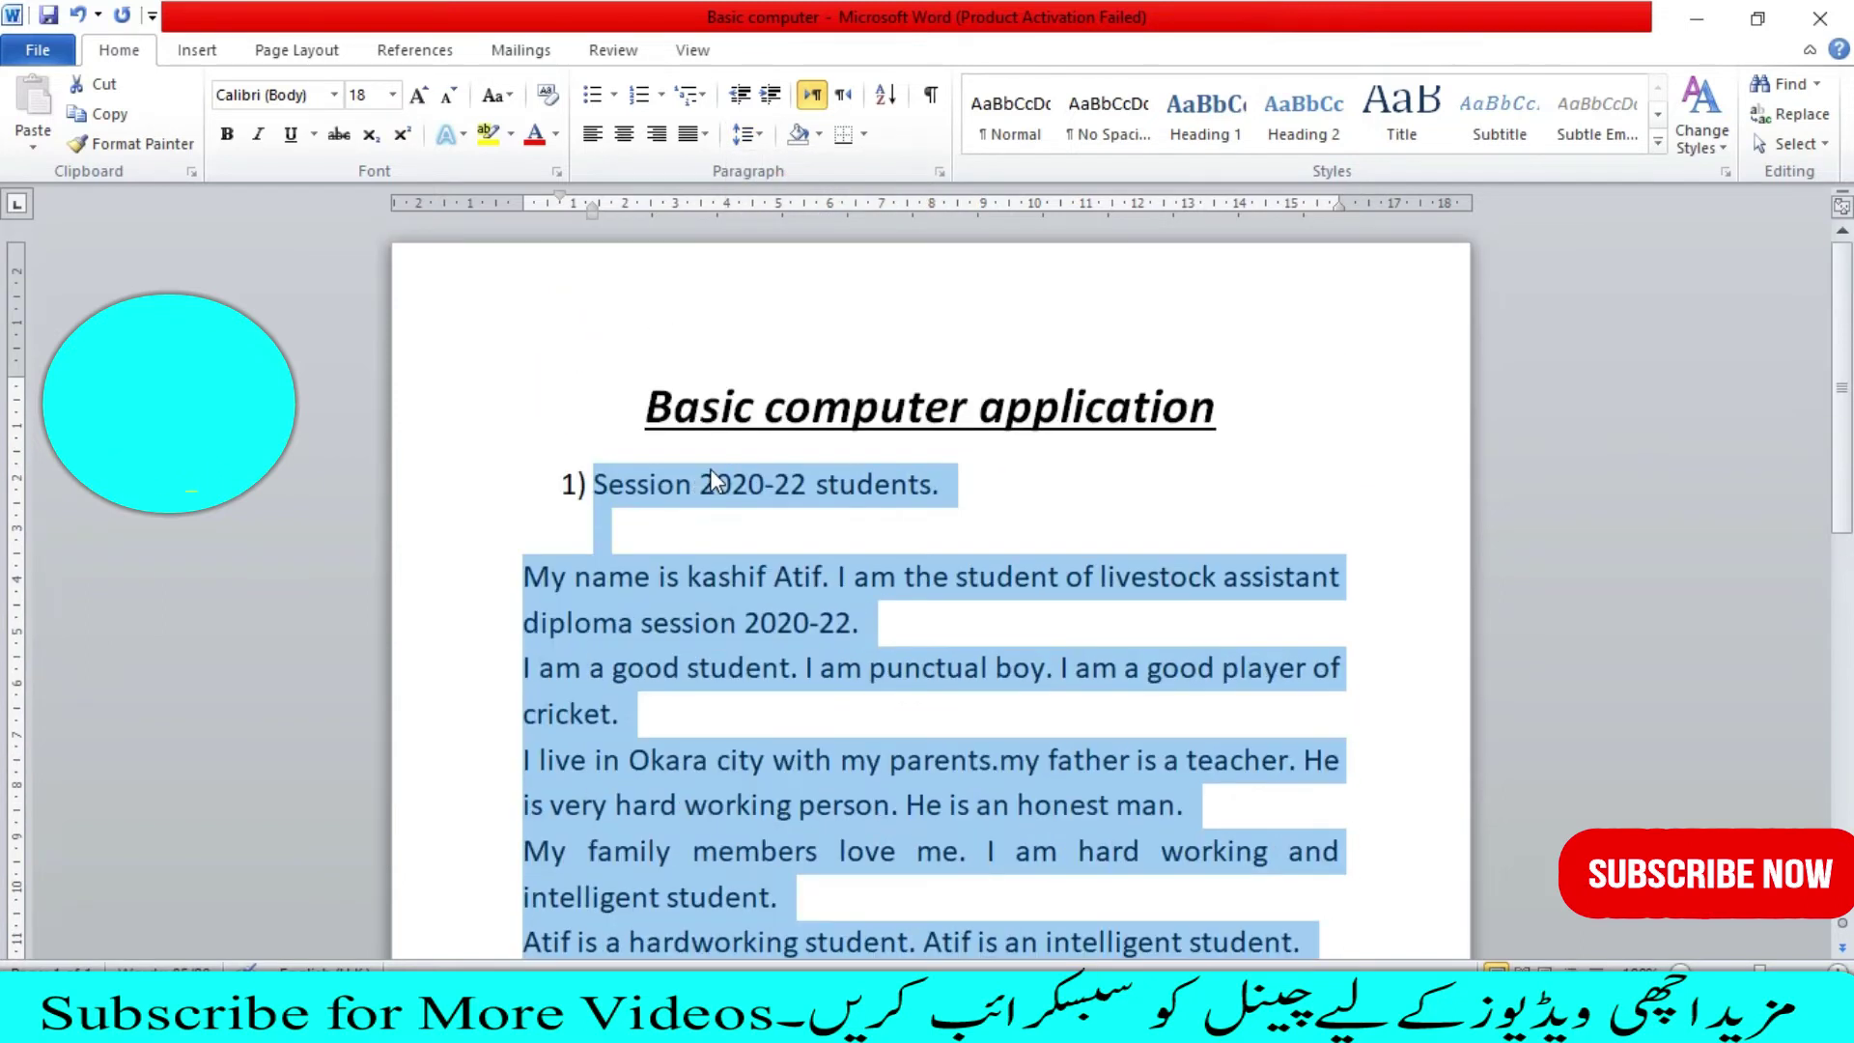
click(699, 533)
scroll(699, 541, down, 3)
scroll(733, 529, up, 2)
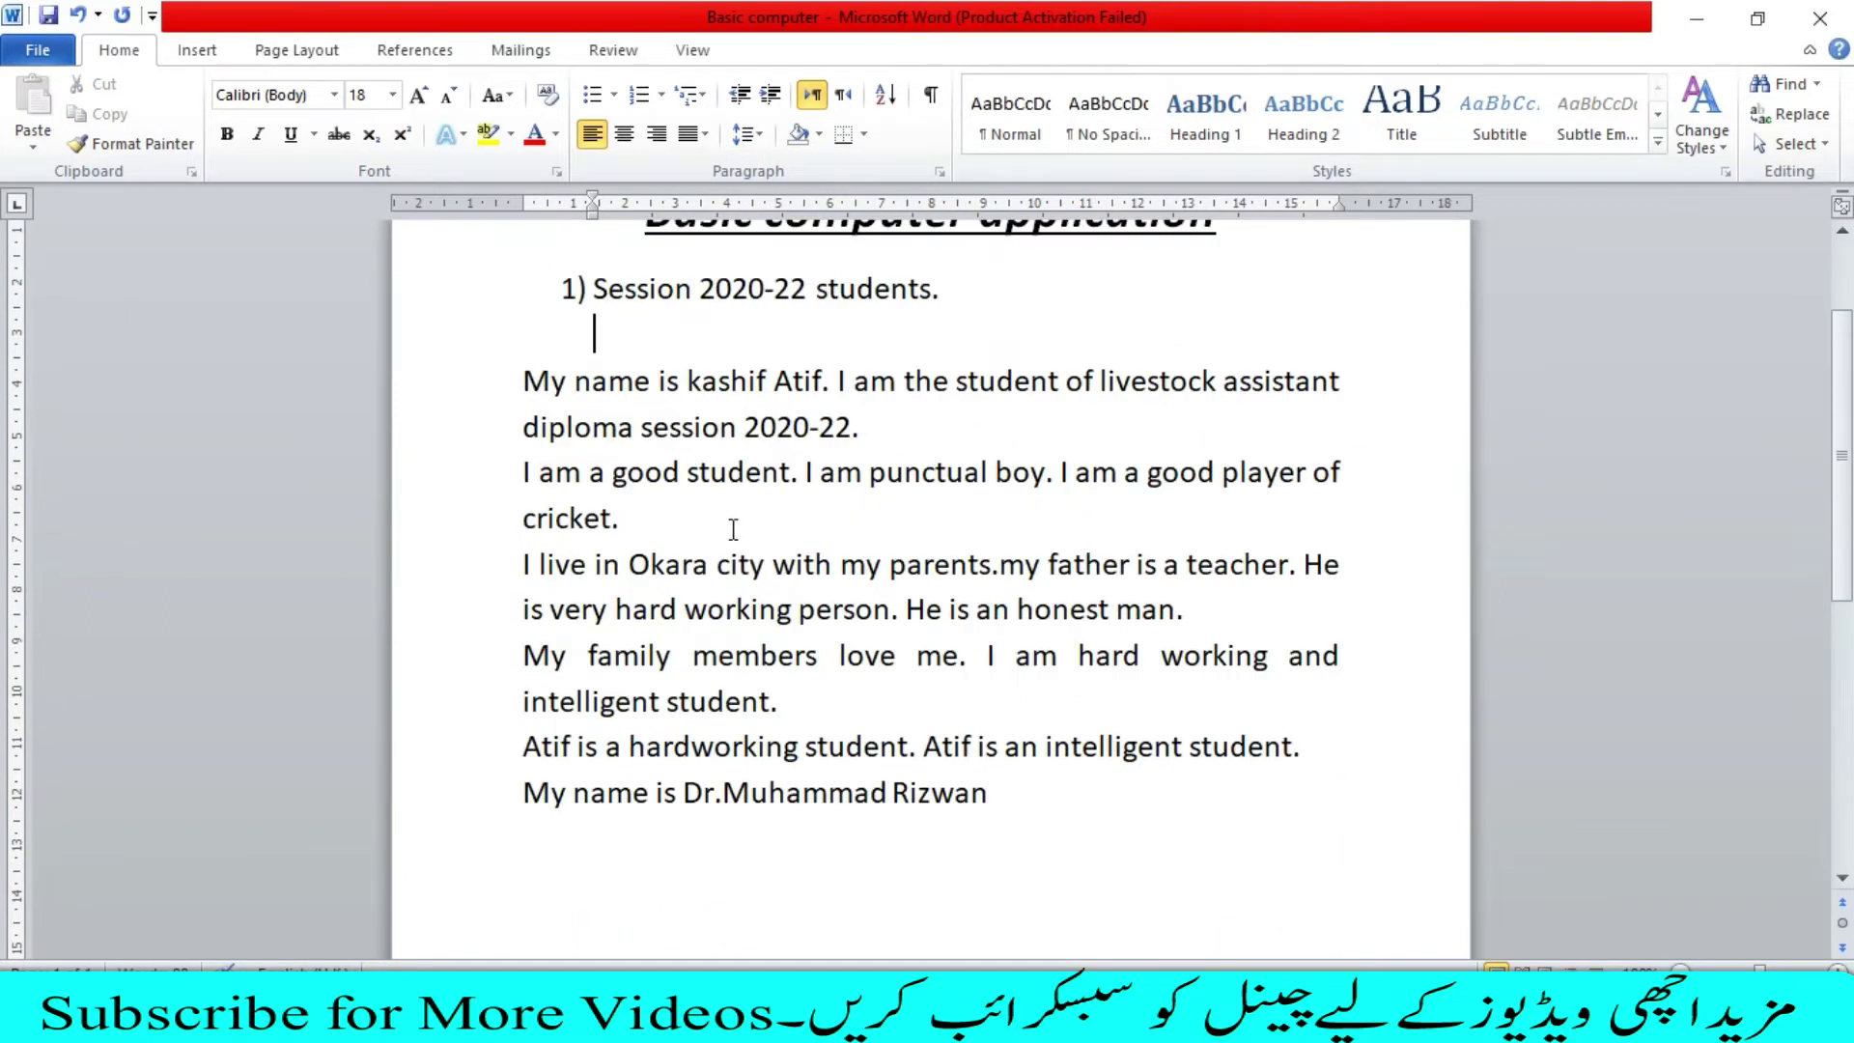
mouse_move(1006, 874)
mouse_down()
mouse_move(541, 627)
mouse_move(533, 364)
mouse_up()
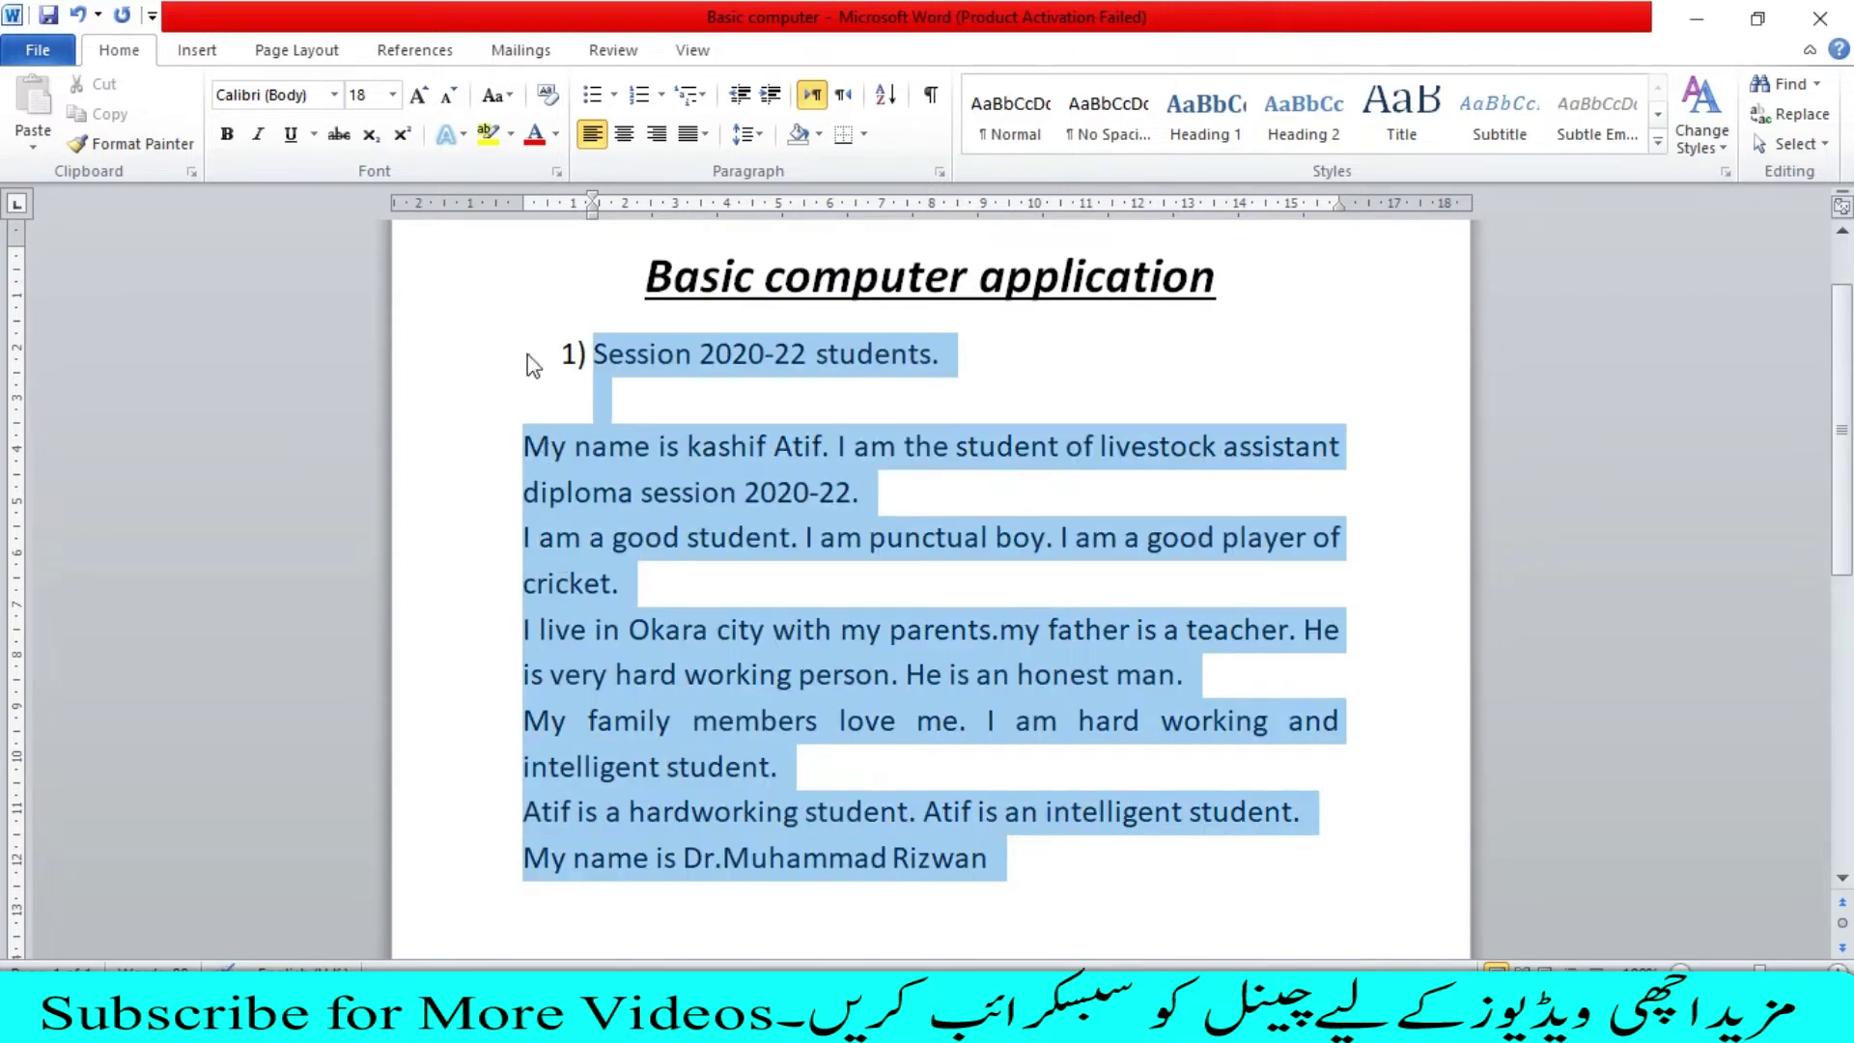
click(391, 94)
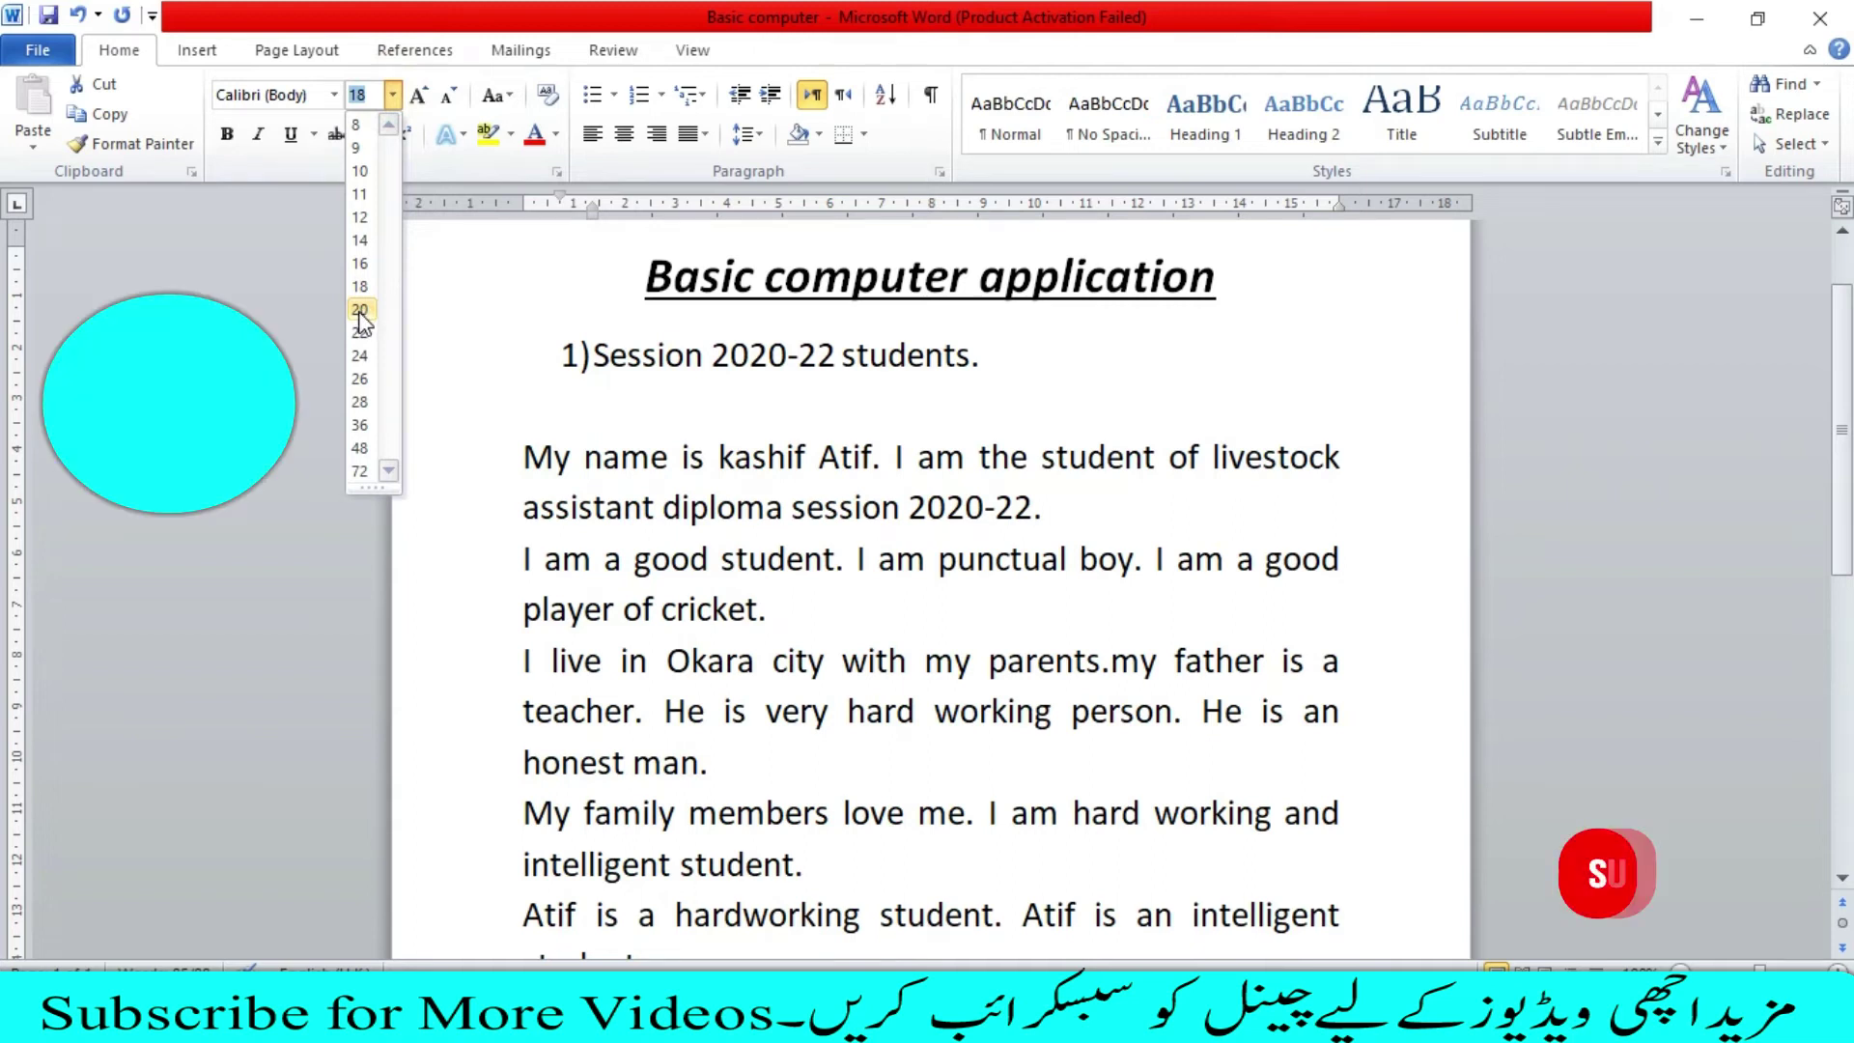
click(359, 311)
click(709, 568)
scroll(751, 579, down, 1)
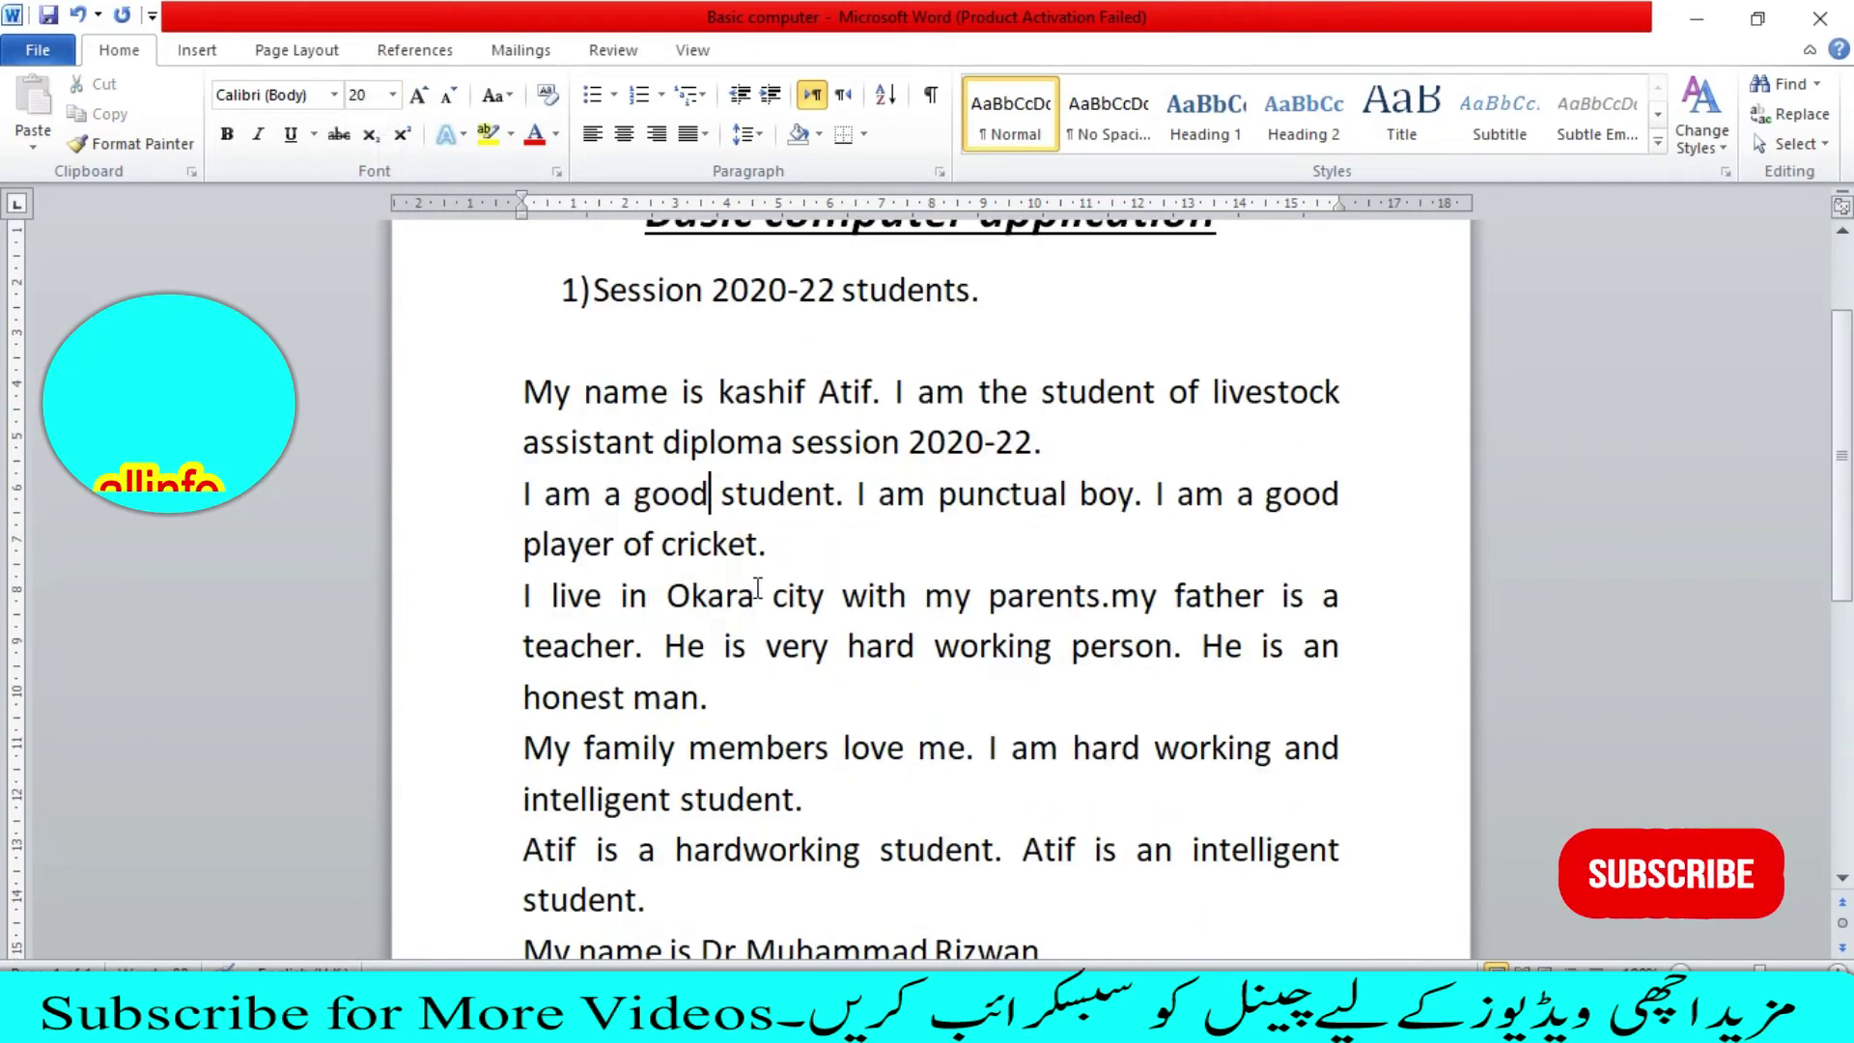
scroll(751, 579, down, 2)
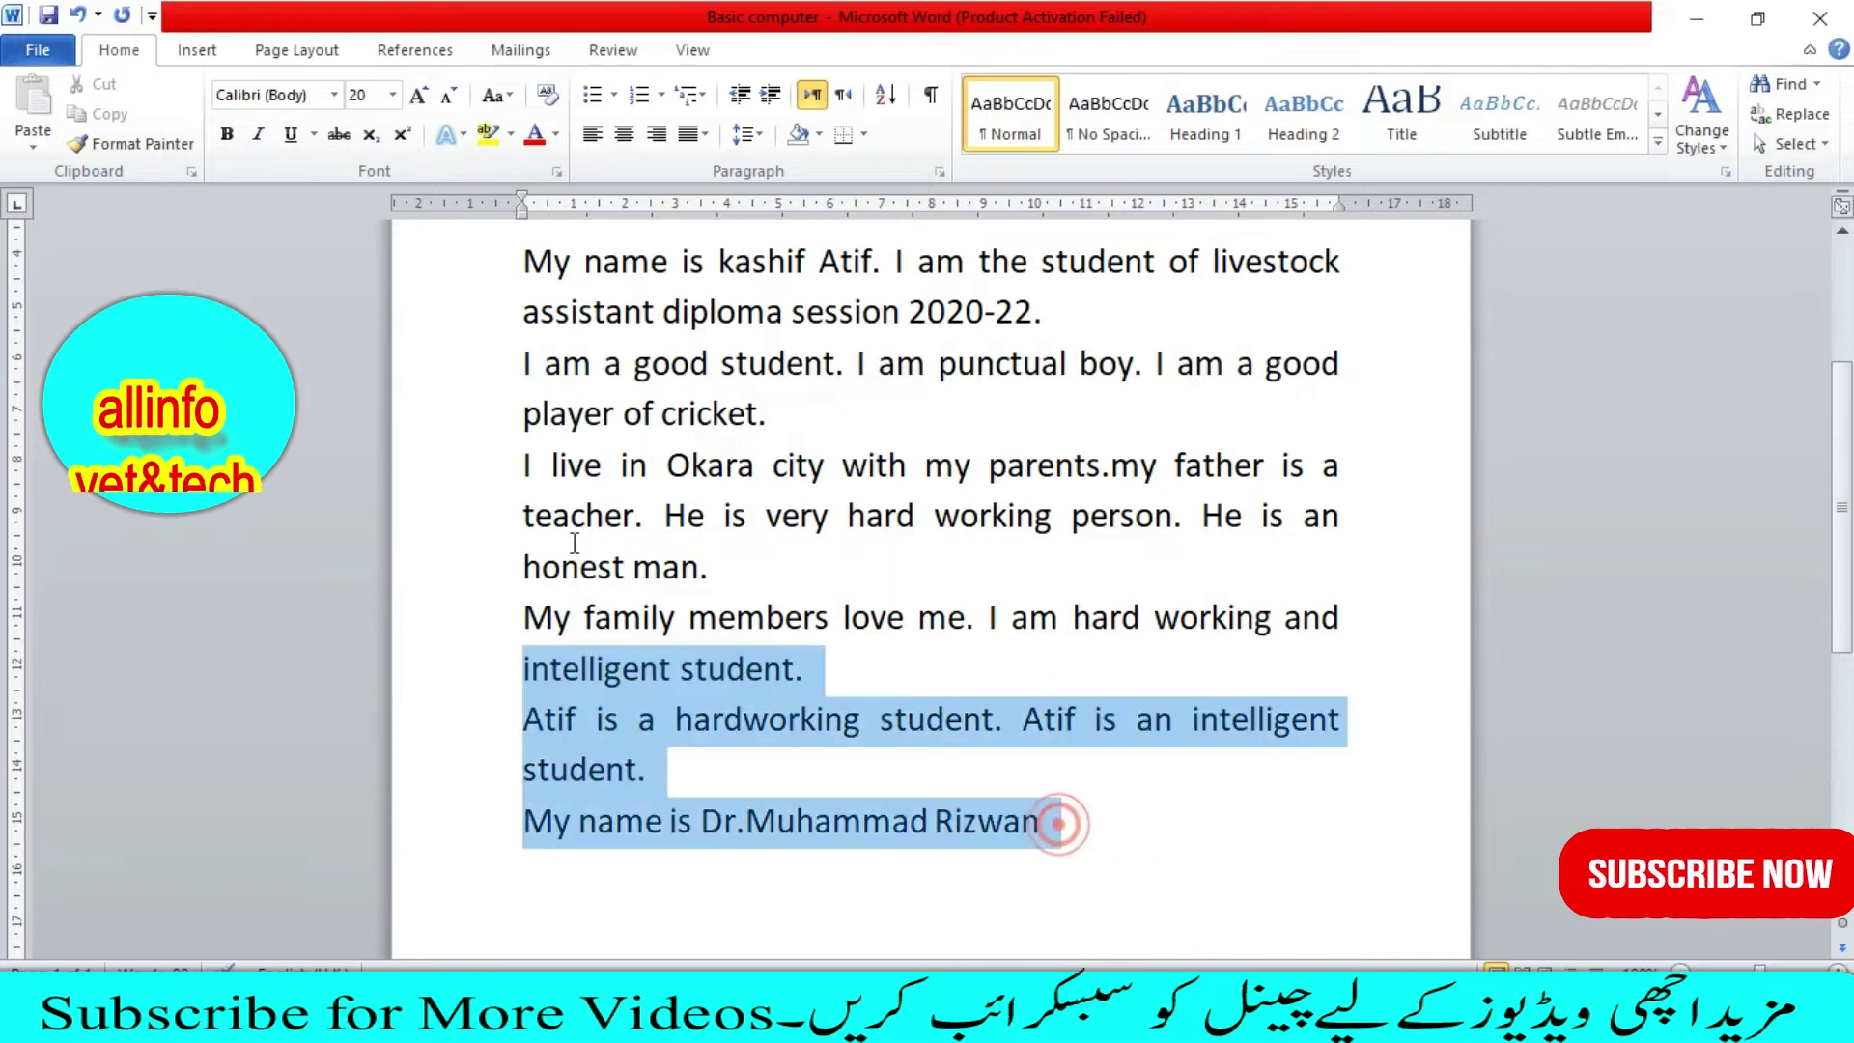
drag(1061, 827, 511, 322)
click(447, 275)
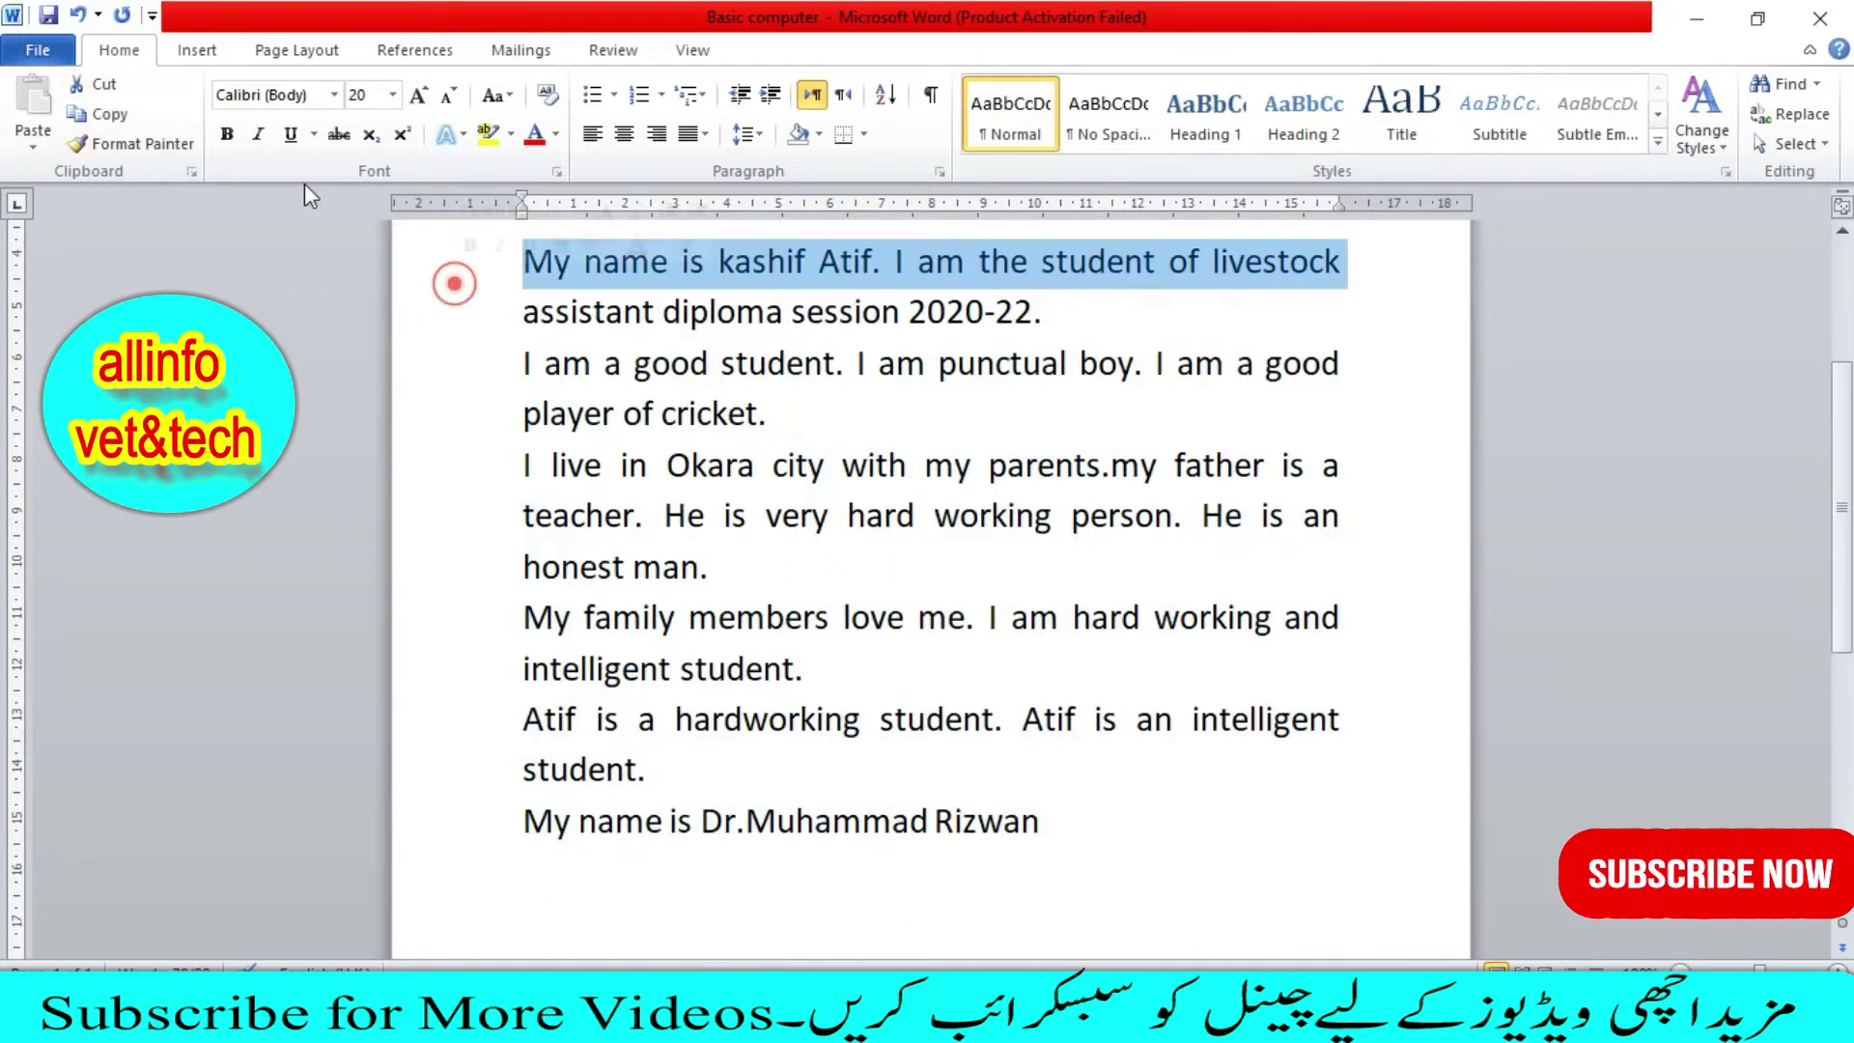
click(77, 15)
scroll(764, 415, up, 1)
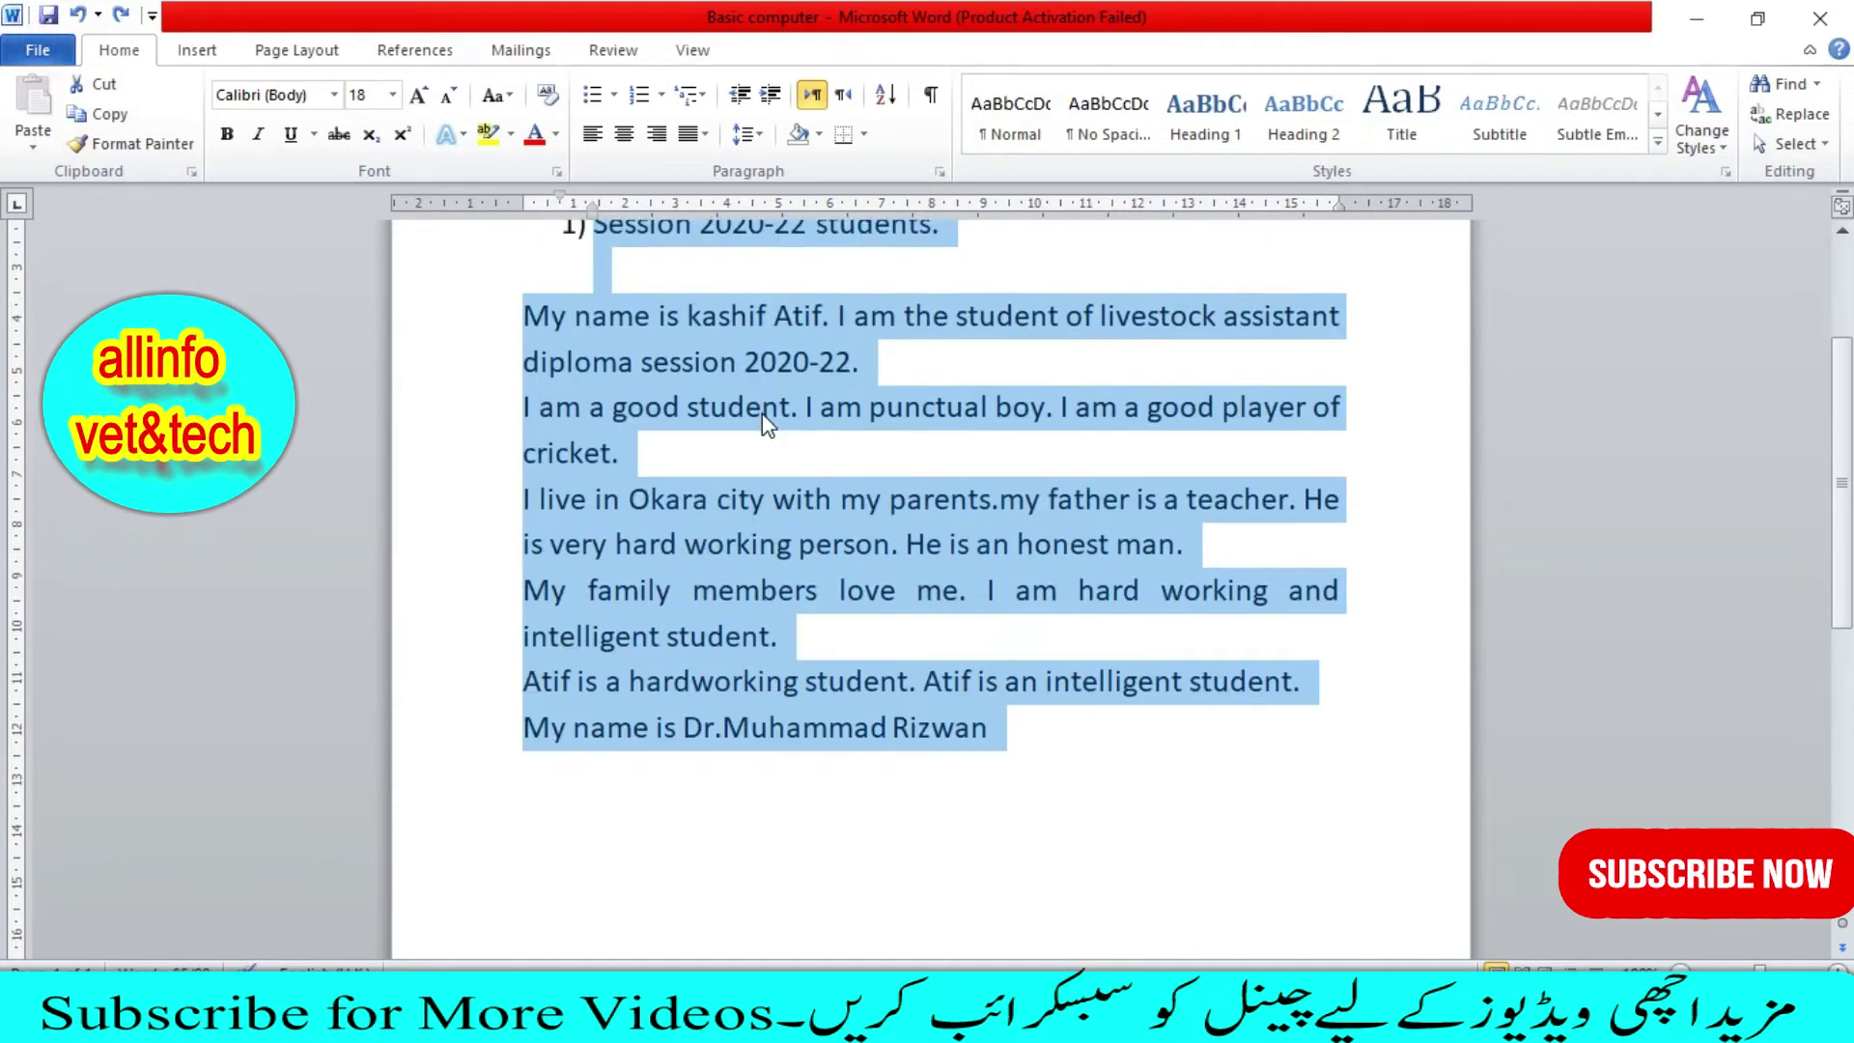
scroll(765, 425, up, 2)
click(797, 629)
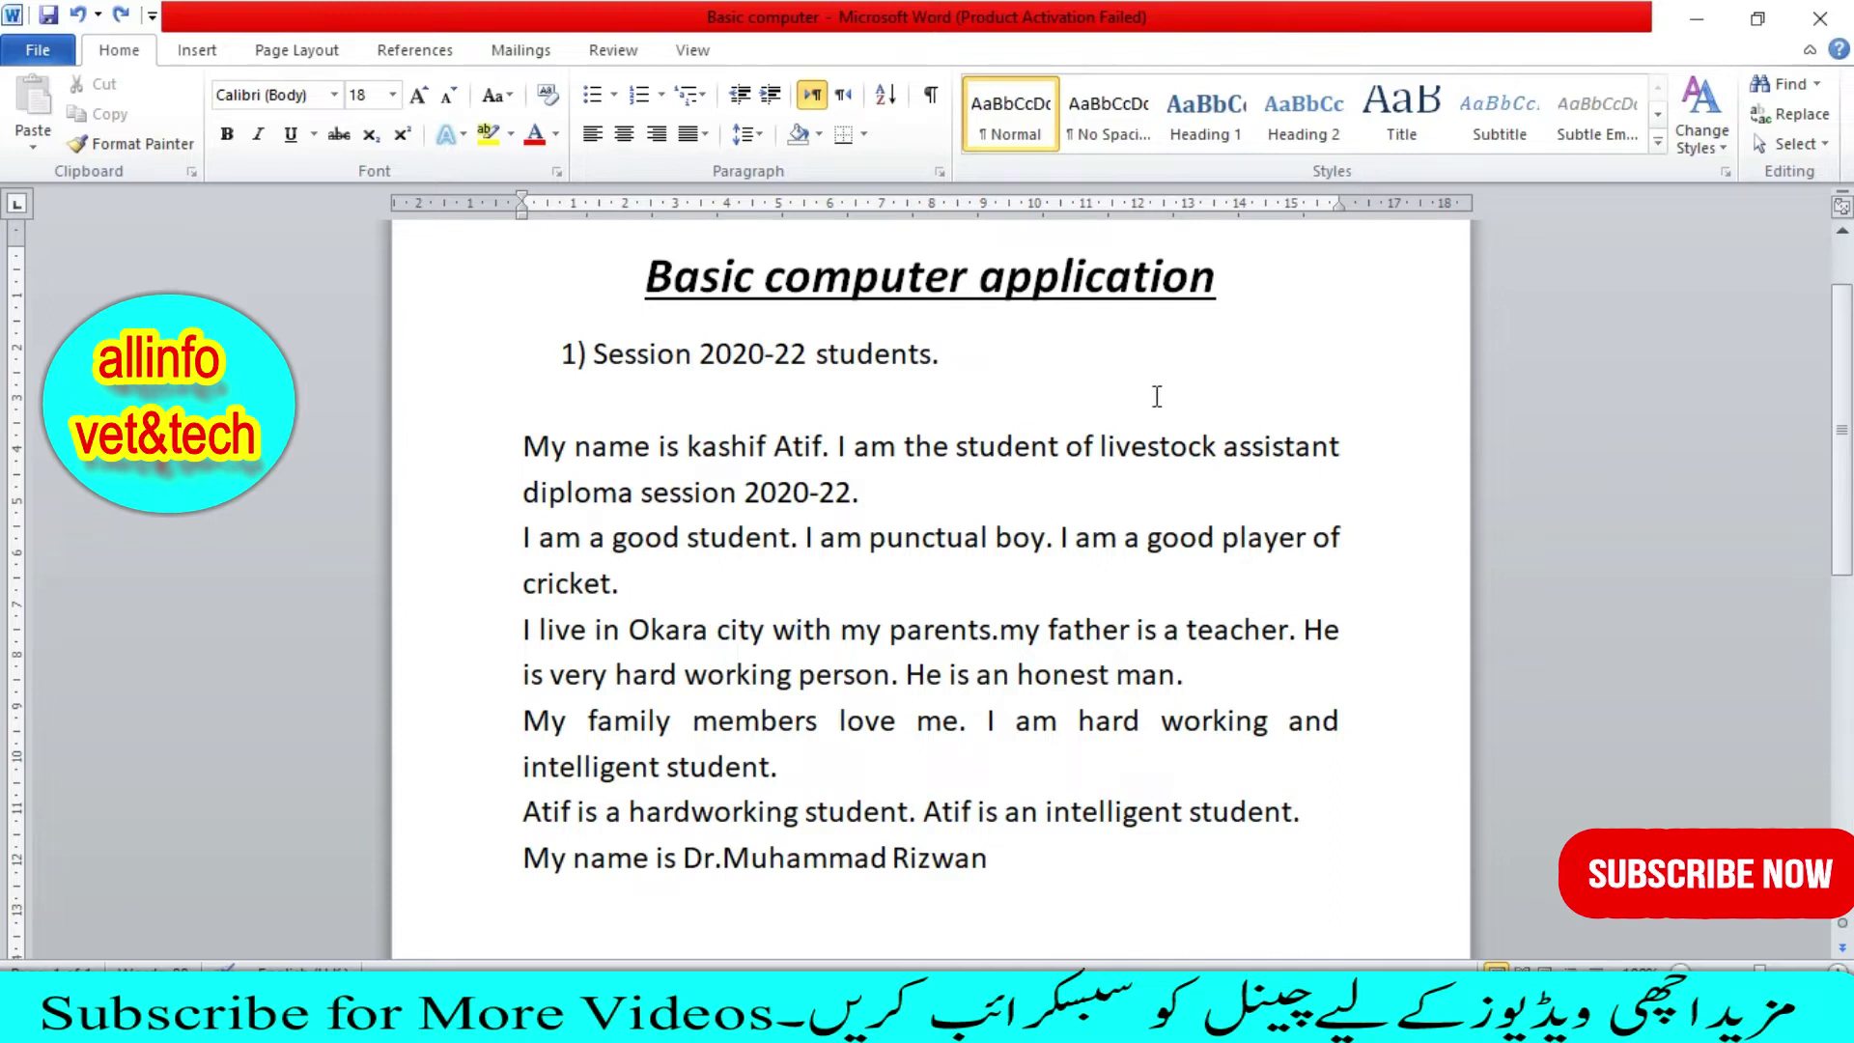
Step: Change the 'Basic computer application' title's font to AvantGarde Bk BT
drag(1232, 296, 675, 290)
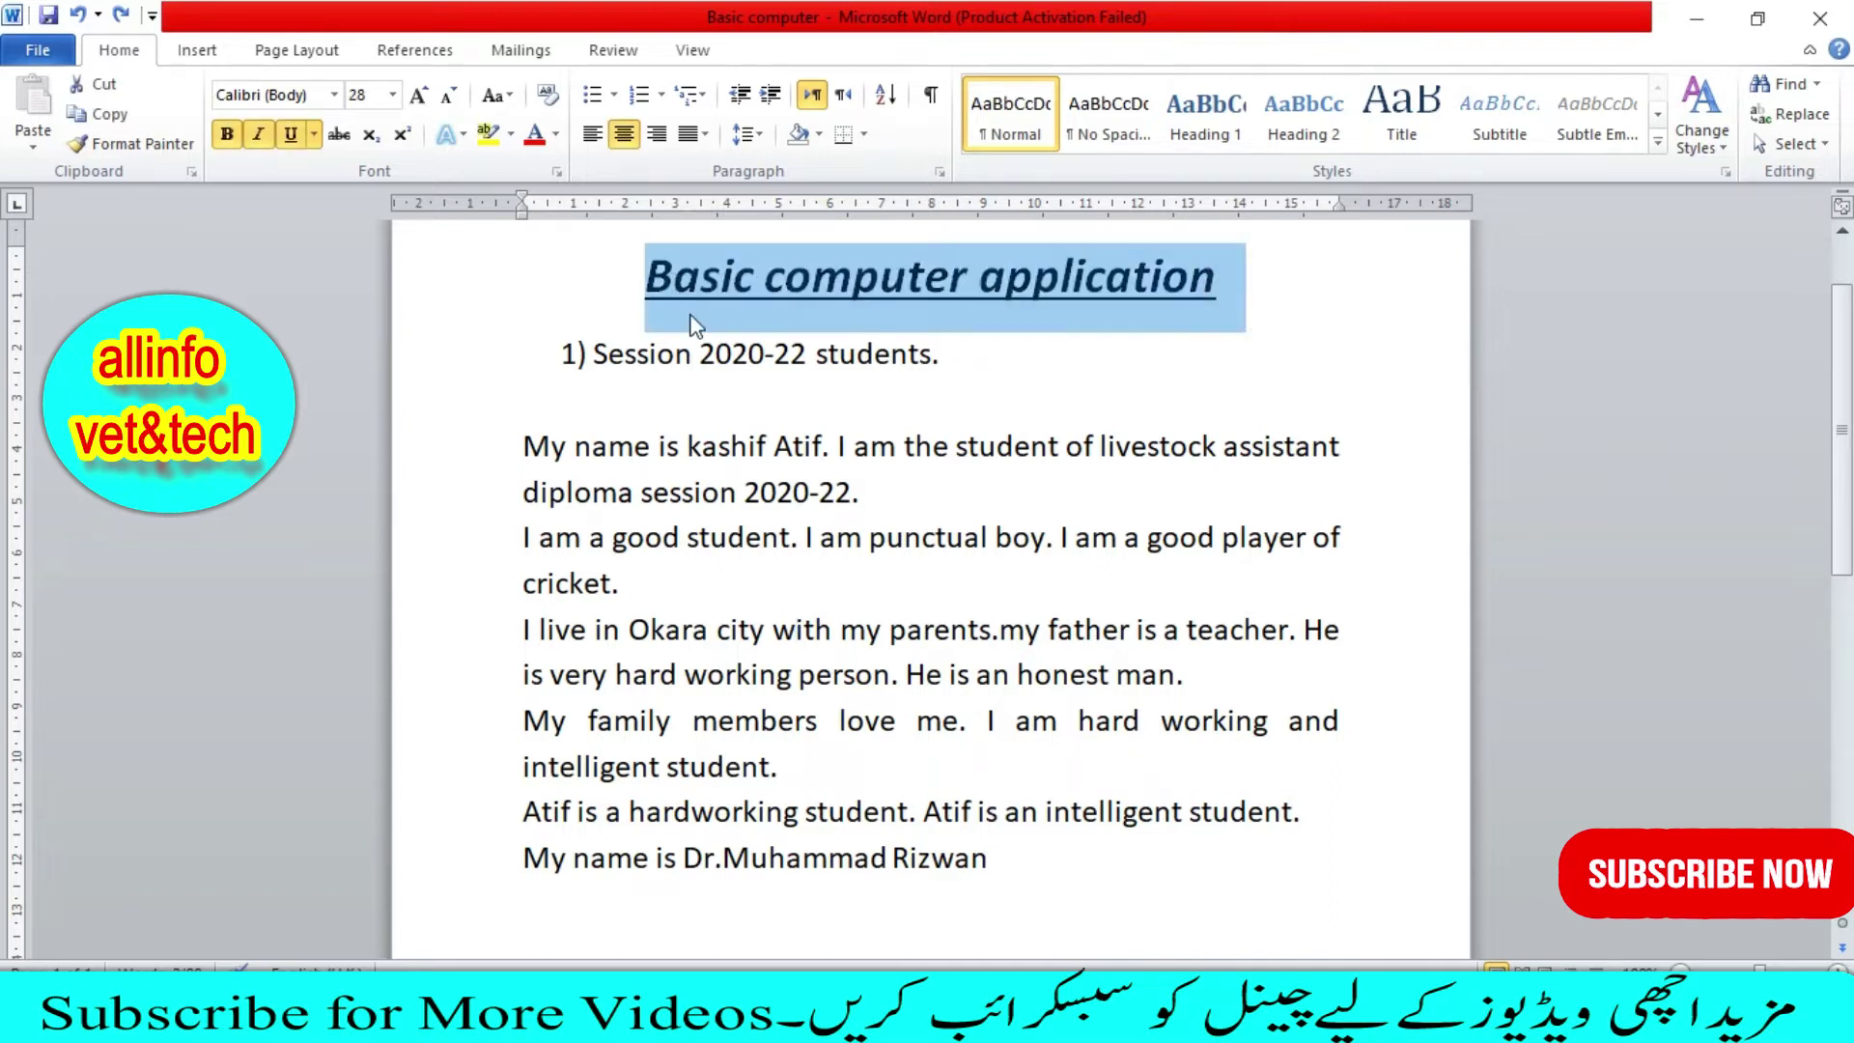
click(333, 95)
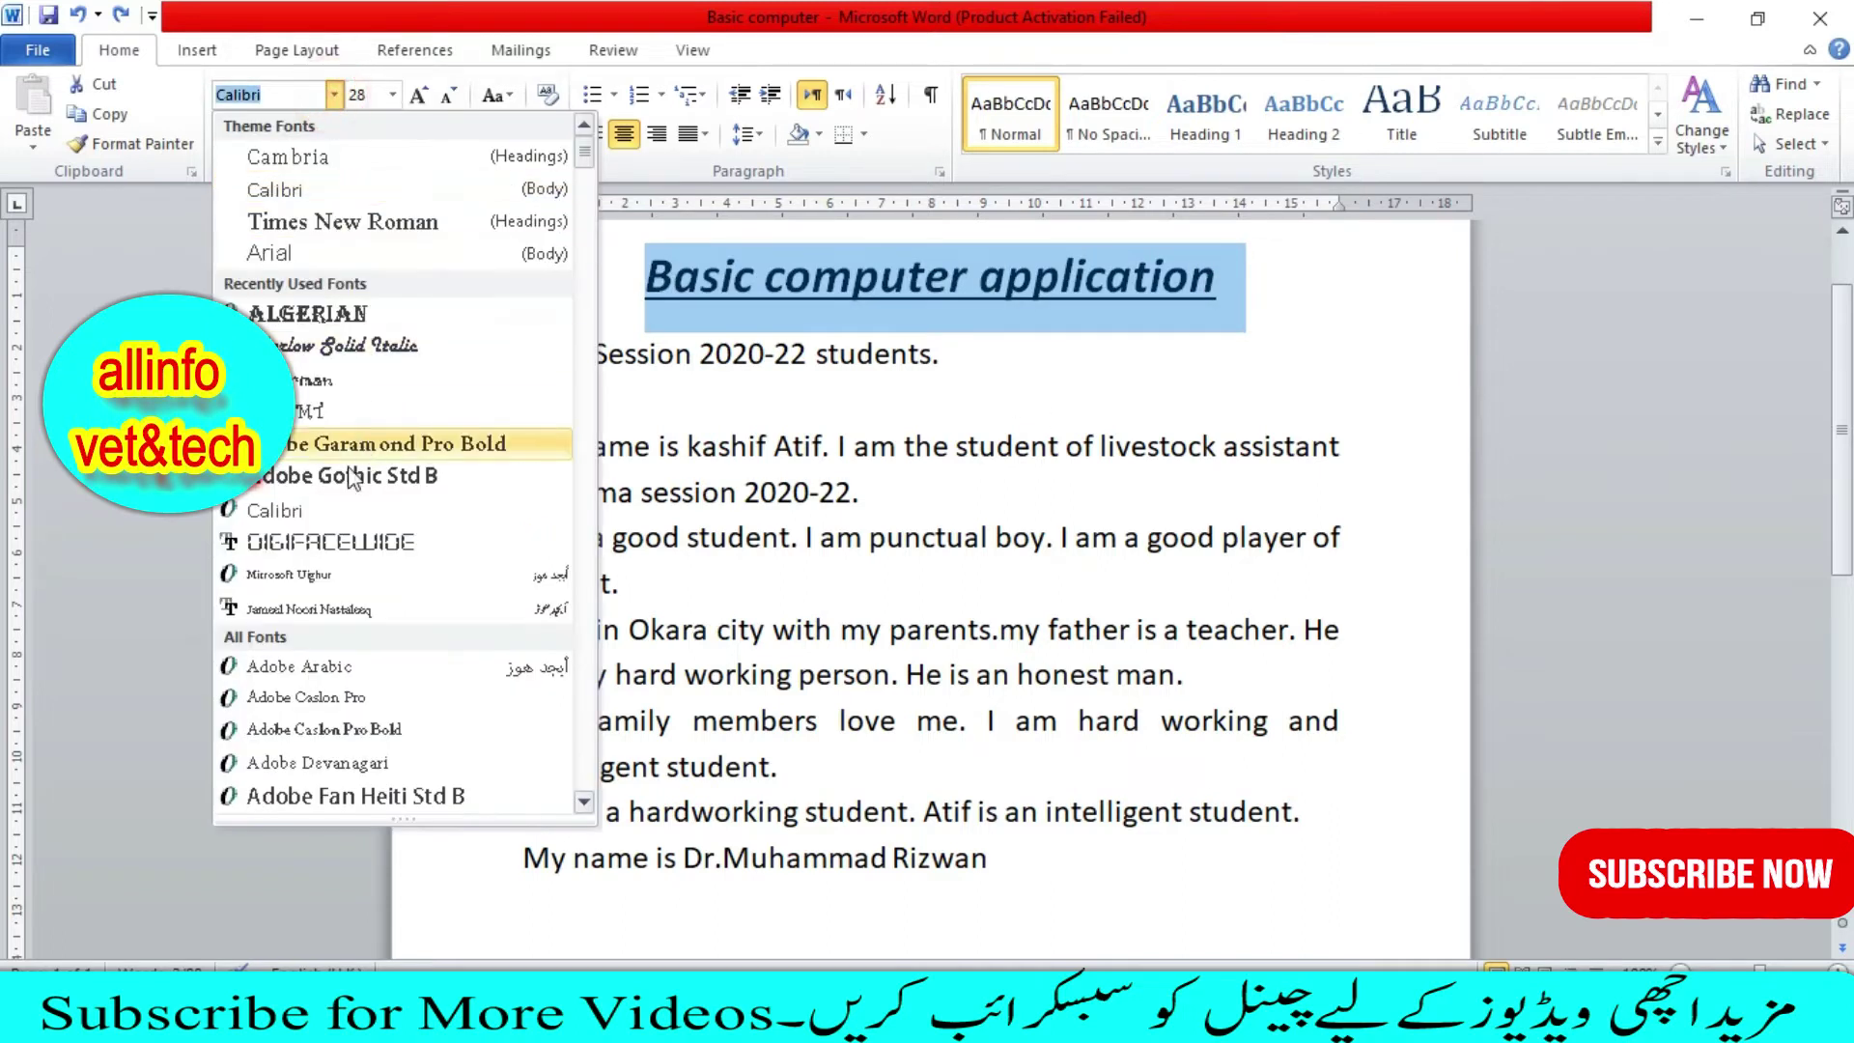
scroll(333, 483, down, 2)
scroll(347, 521, down, 3)
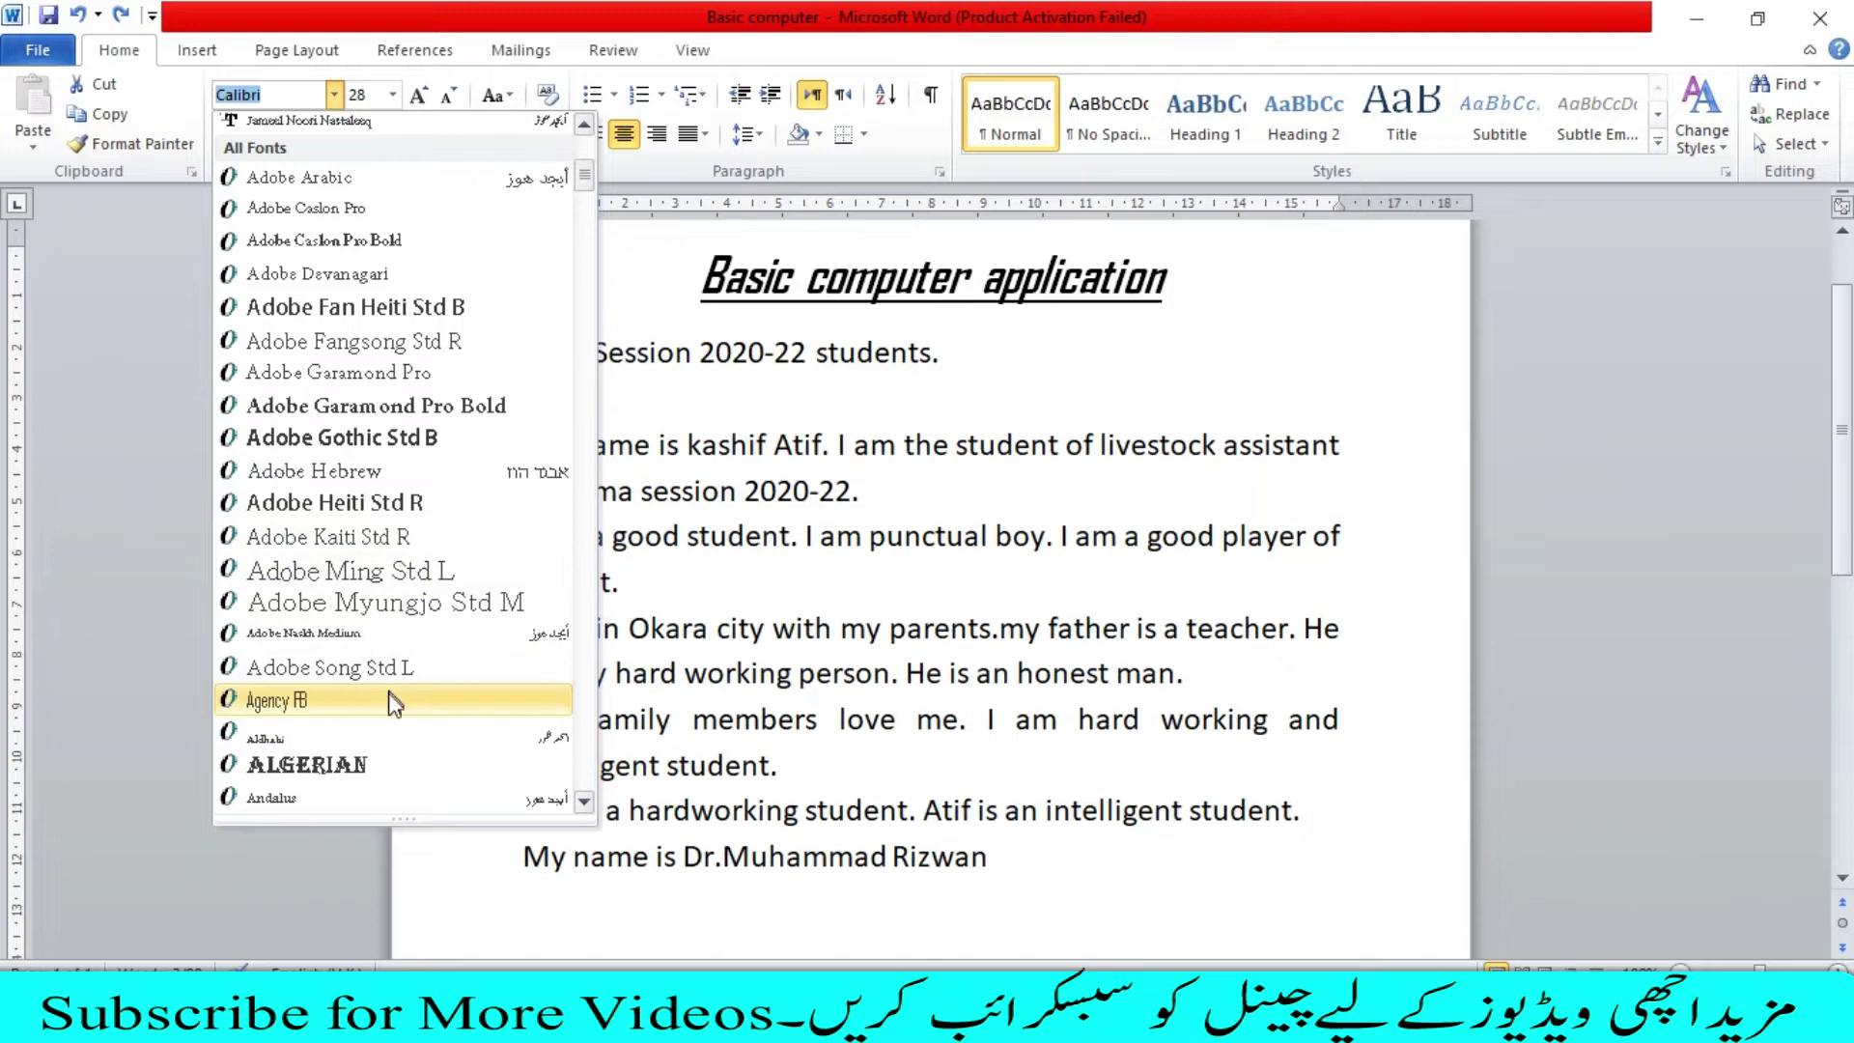
scroll(386, 763, down, 1)
scroll(366, 676, down, 2)
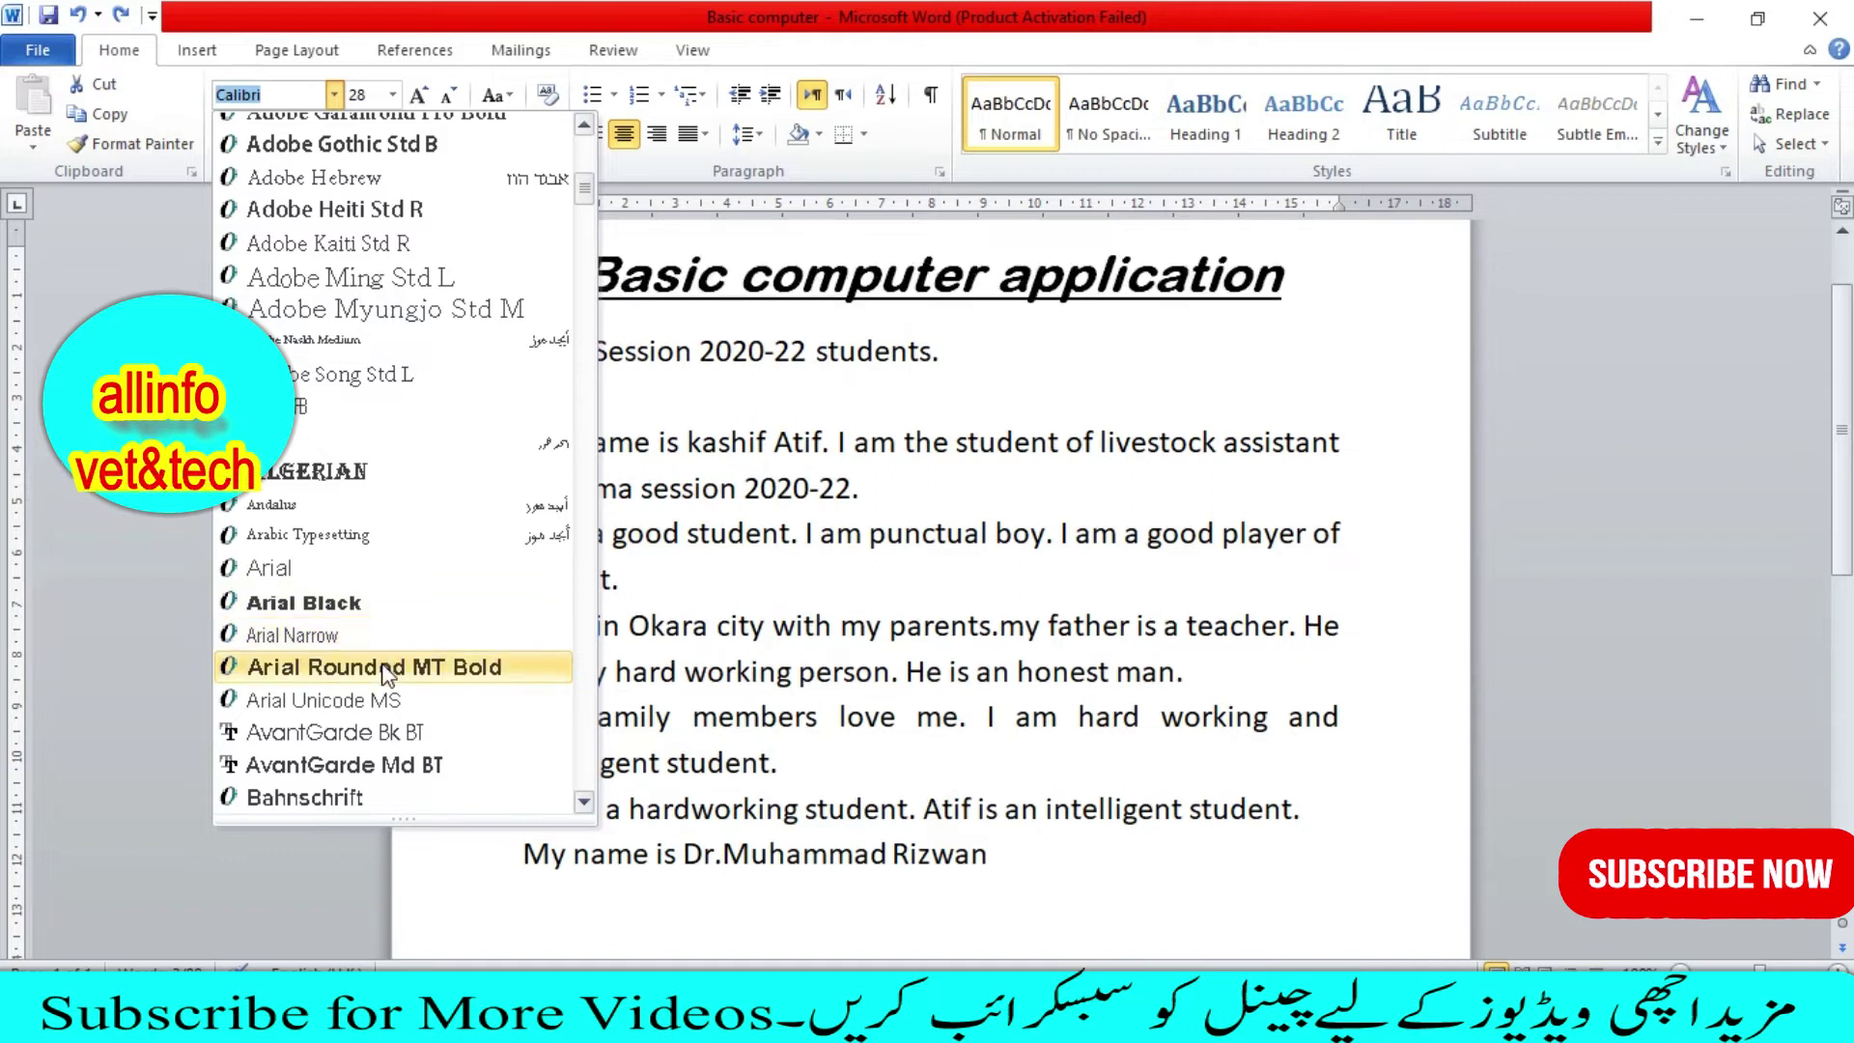
click(386, 745)
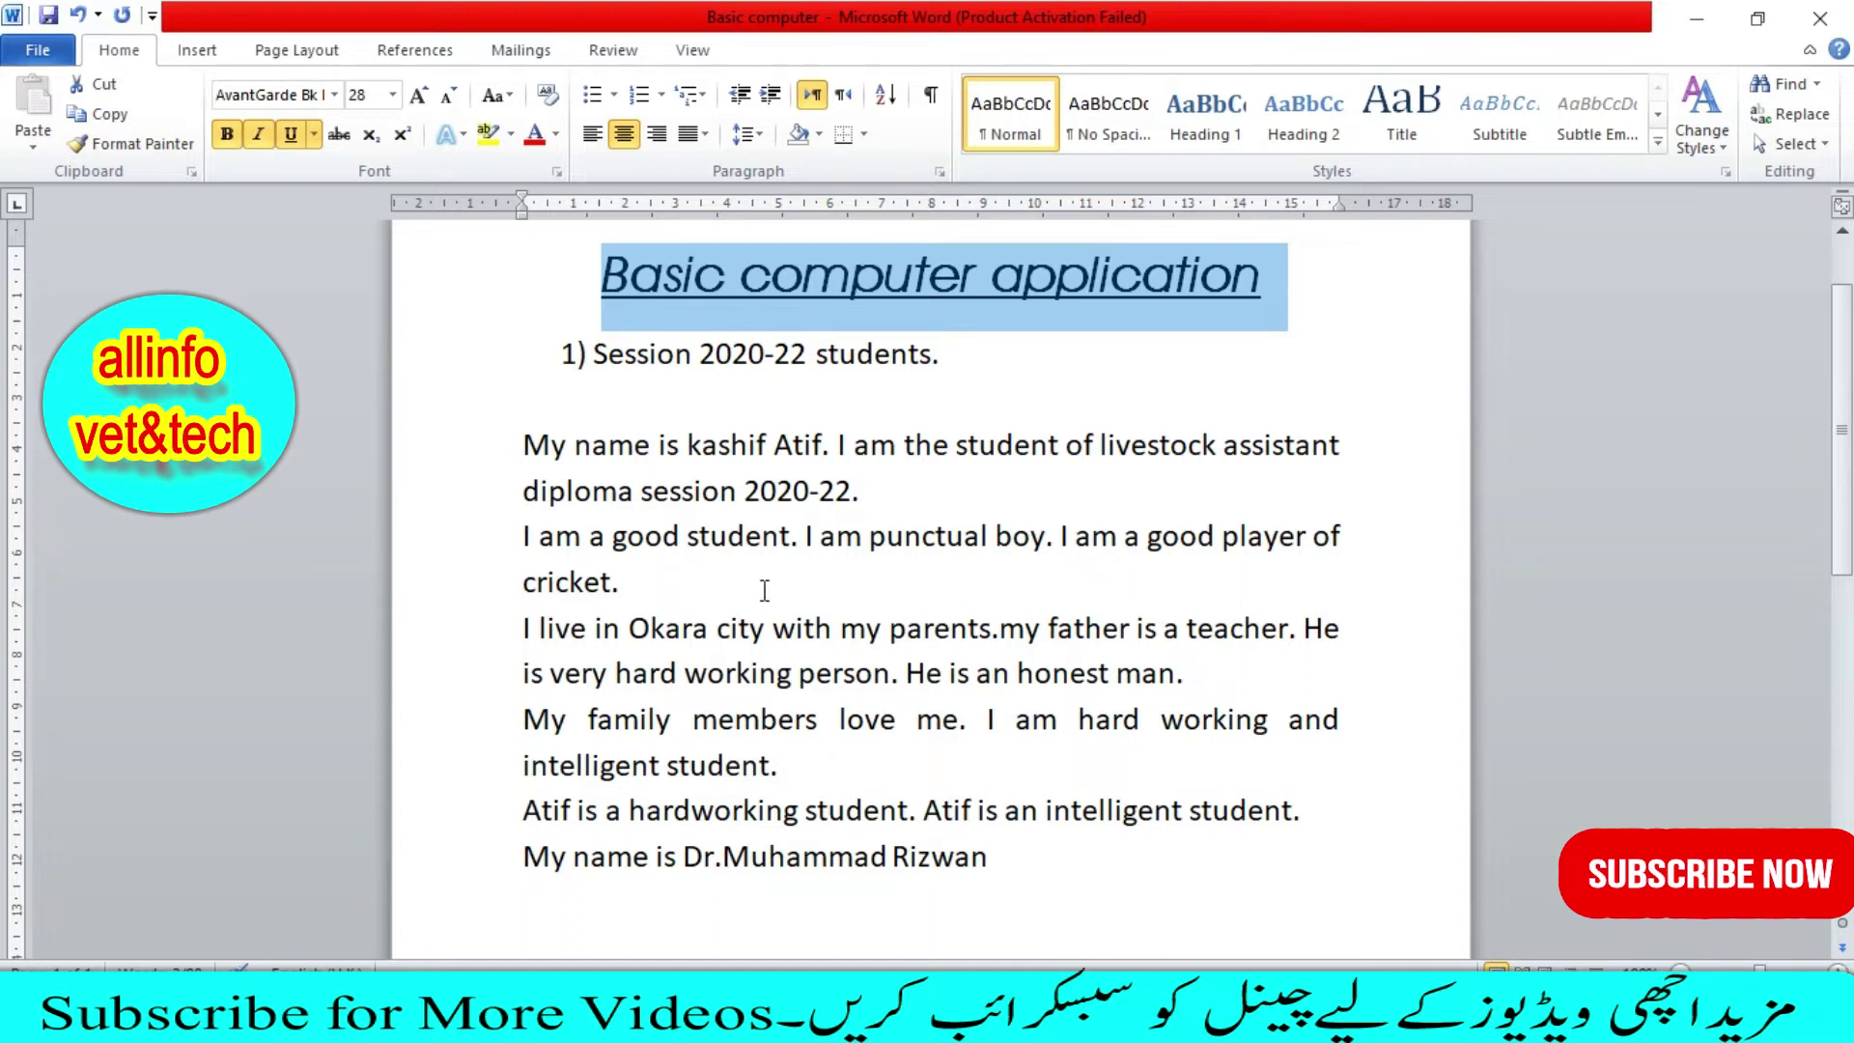
click(131, 144)
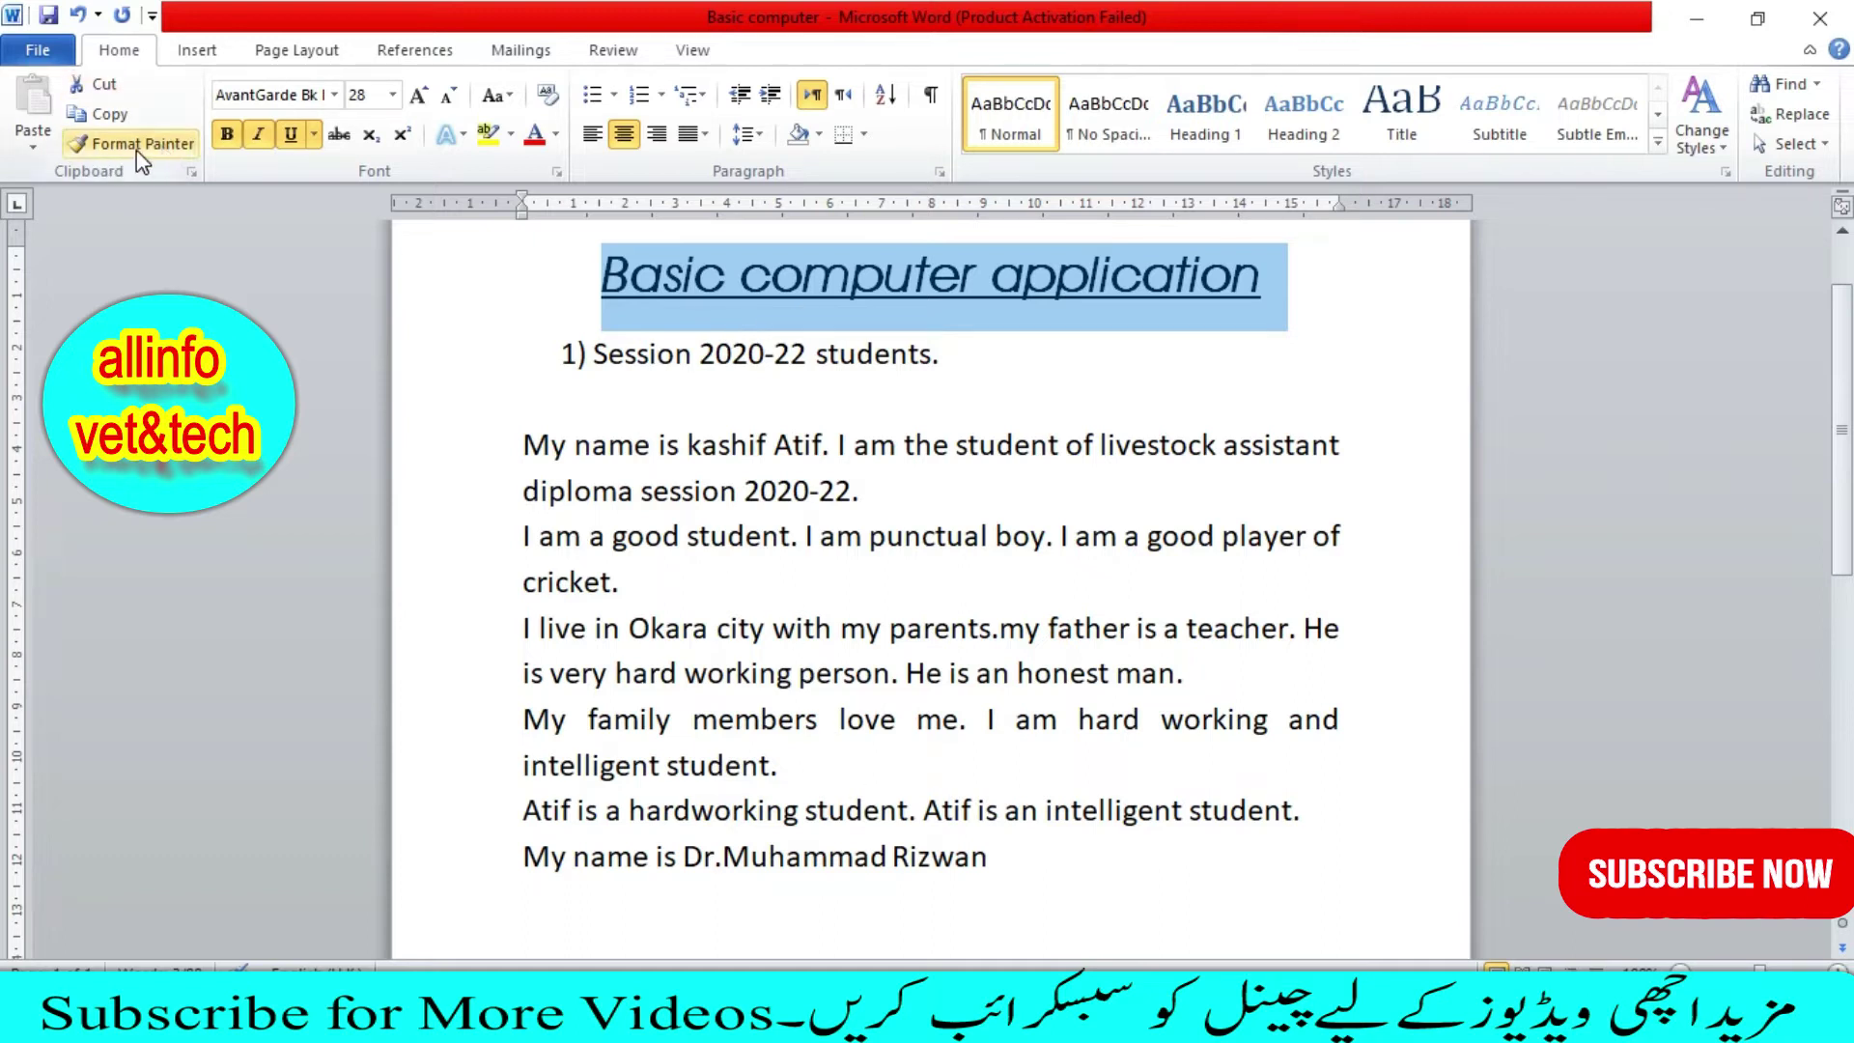
click(135, 145)
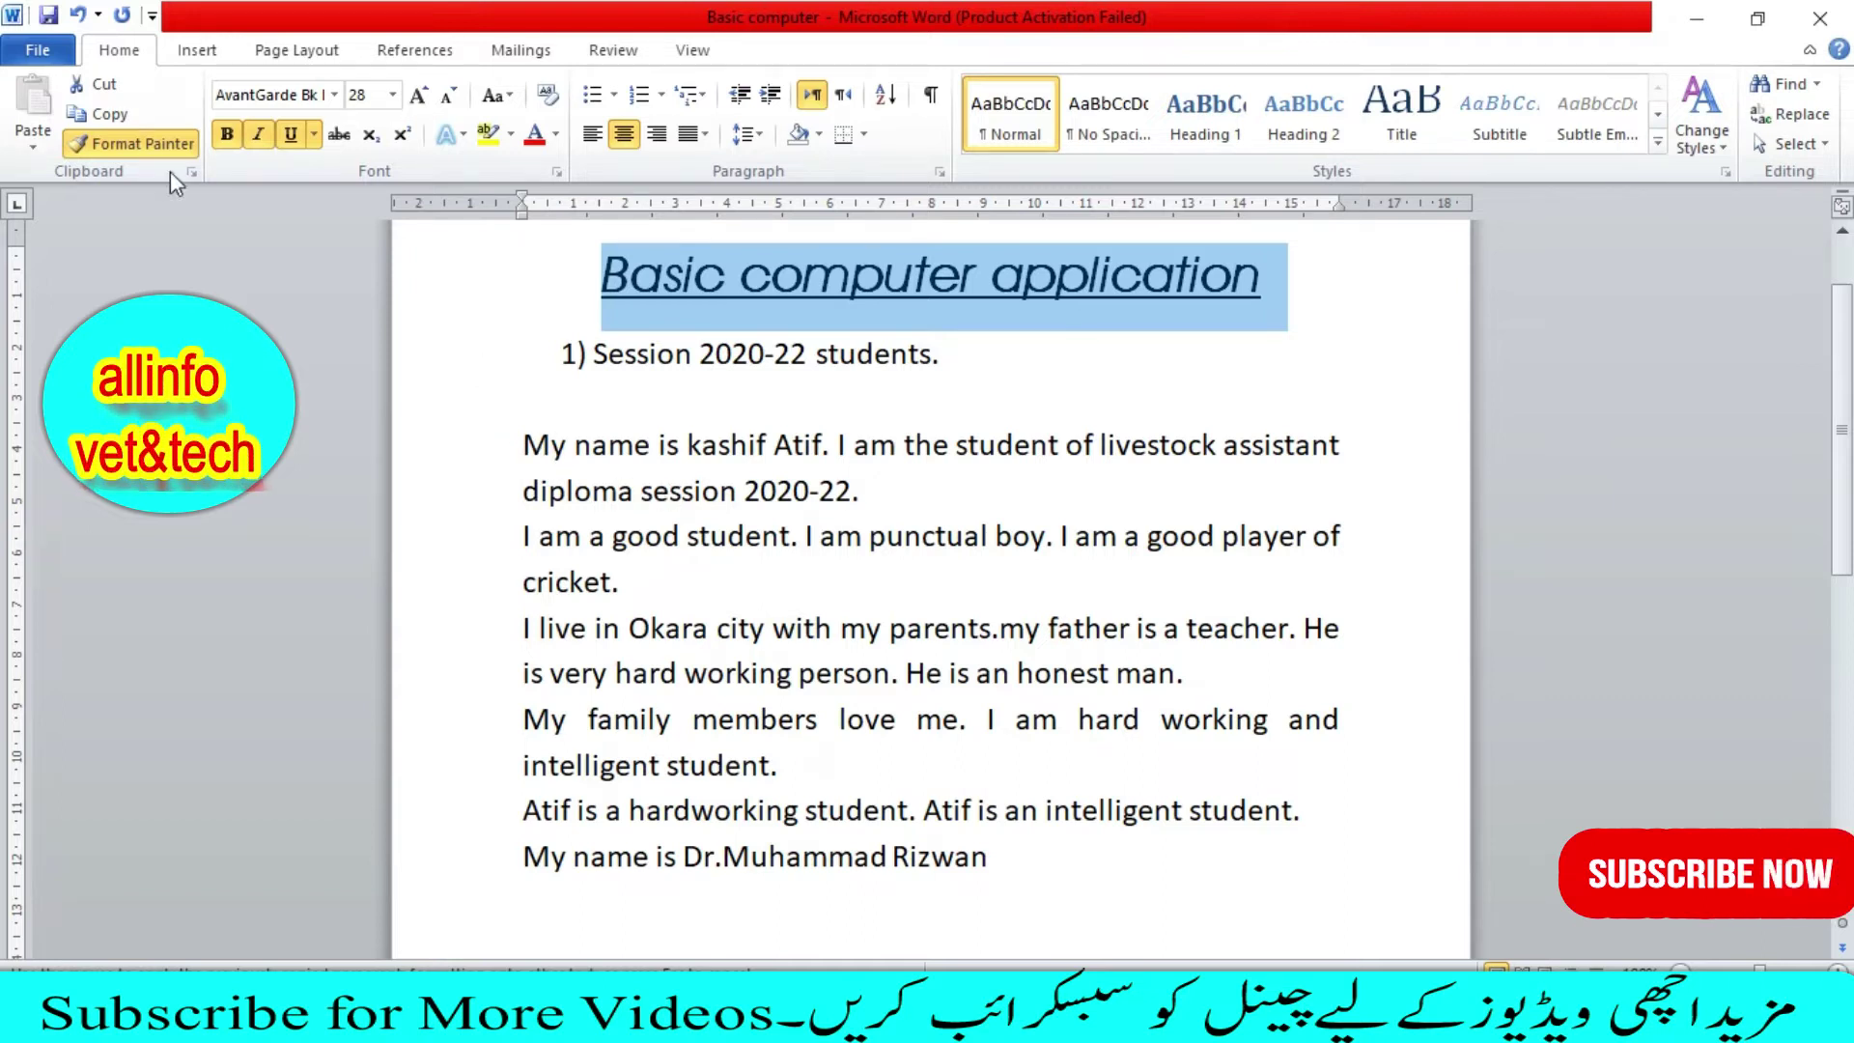
click(144, 151)
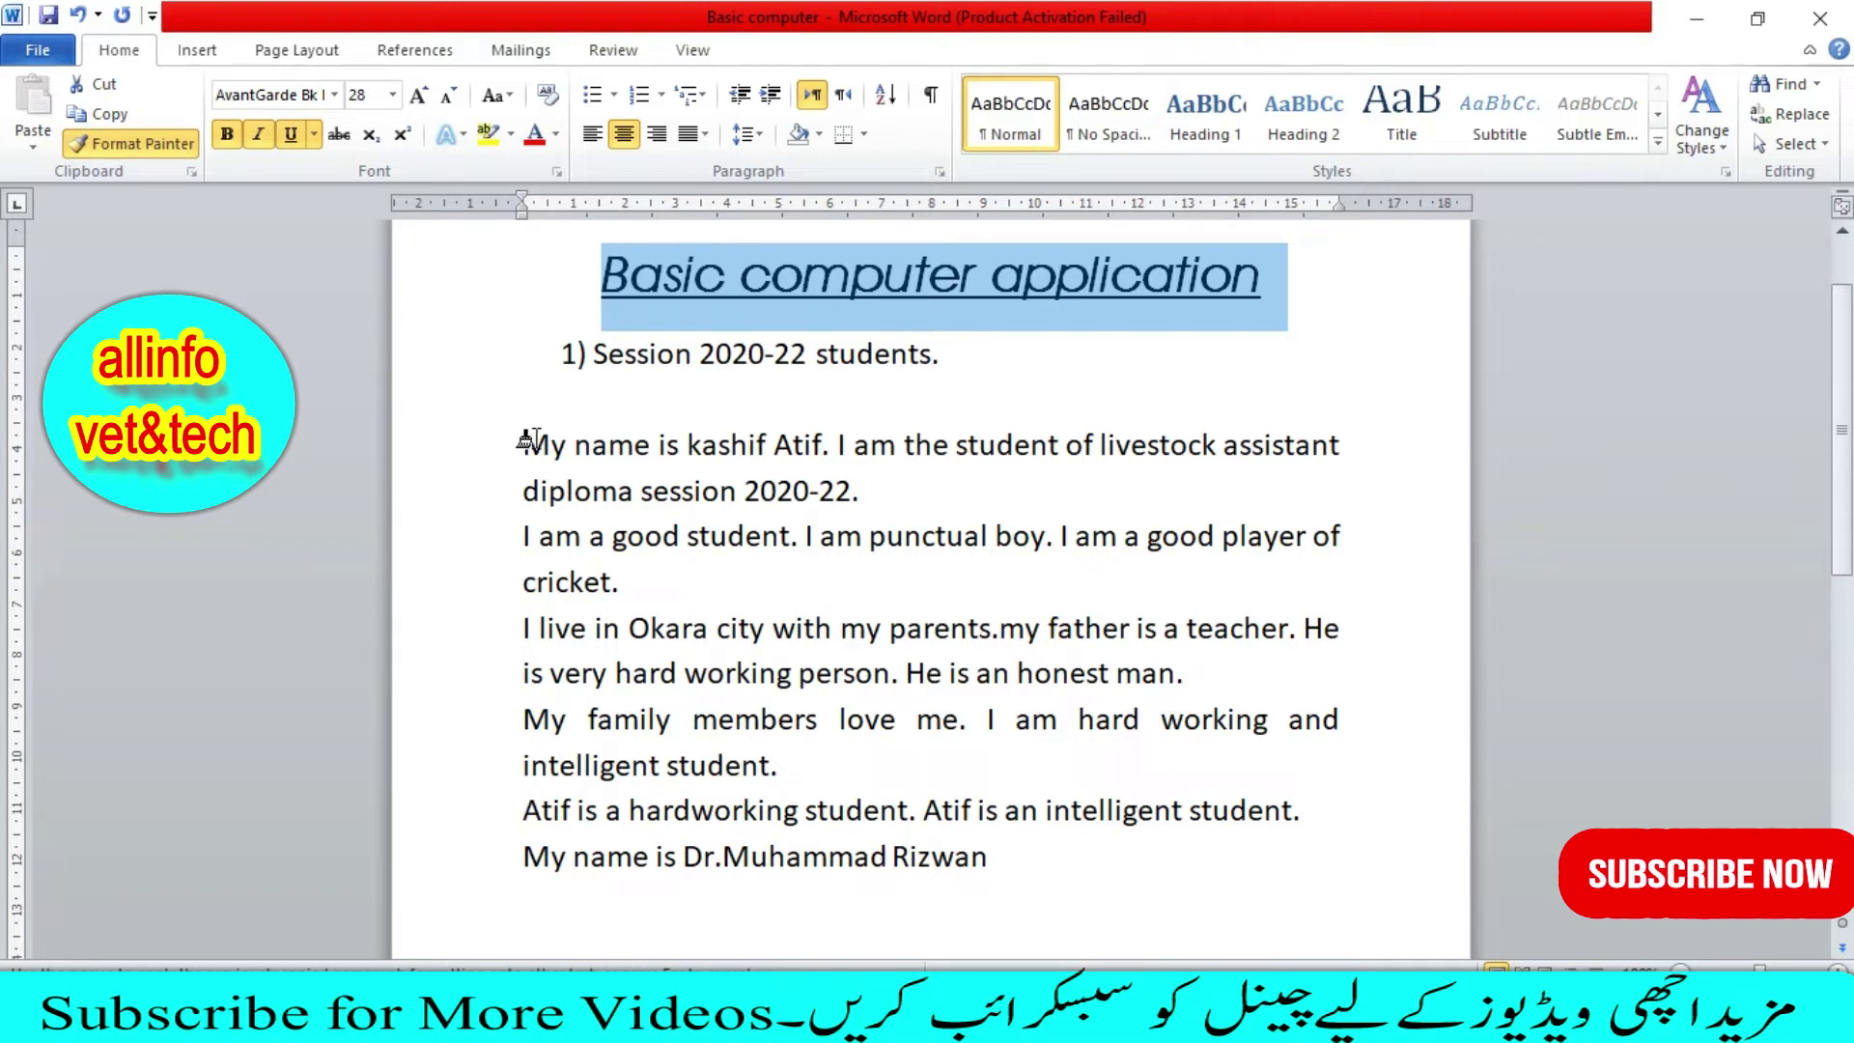
click(536, 439)
drag(534, 440, 859, 504)
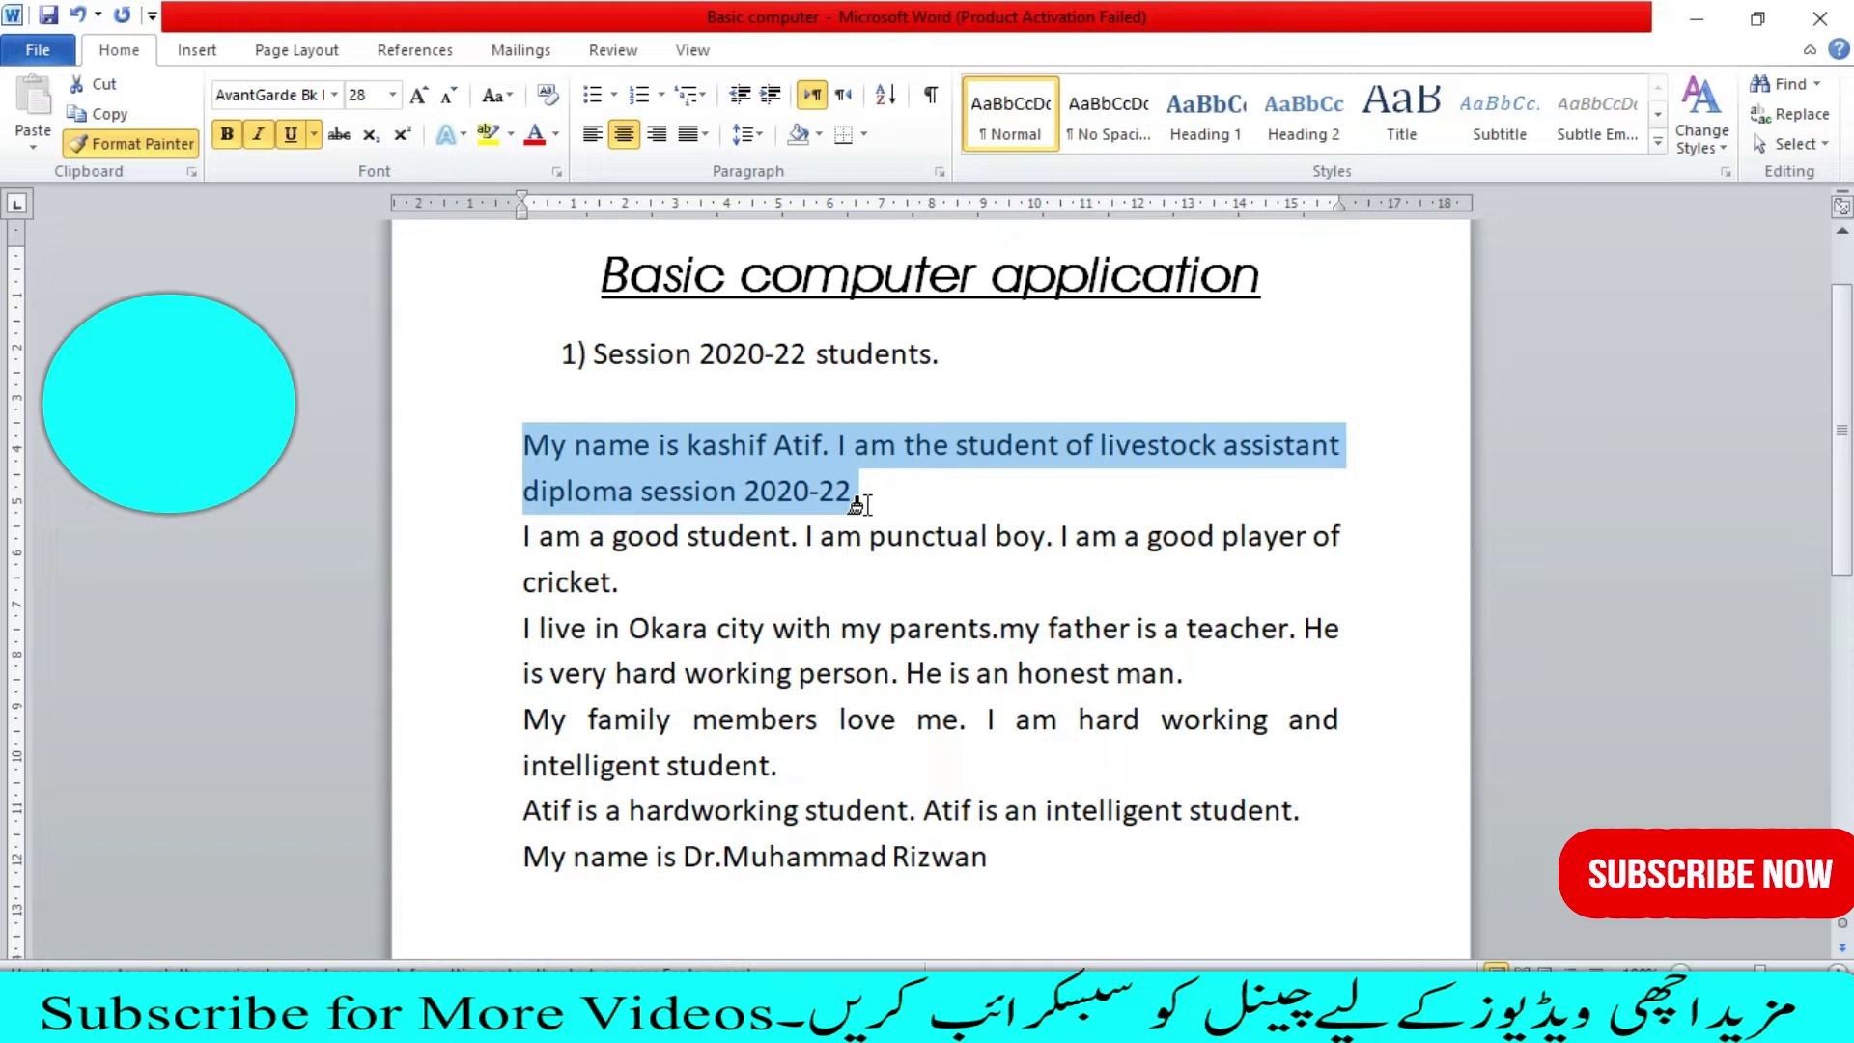
drag(857, 503, 860, 503)
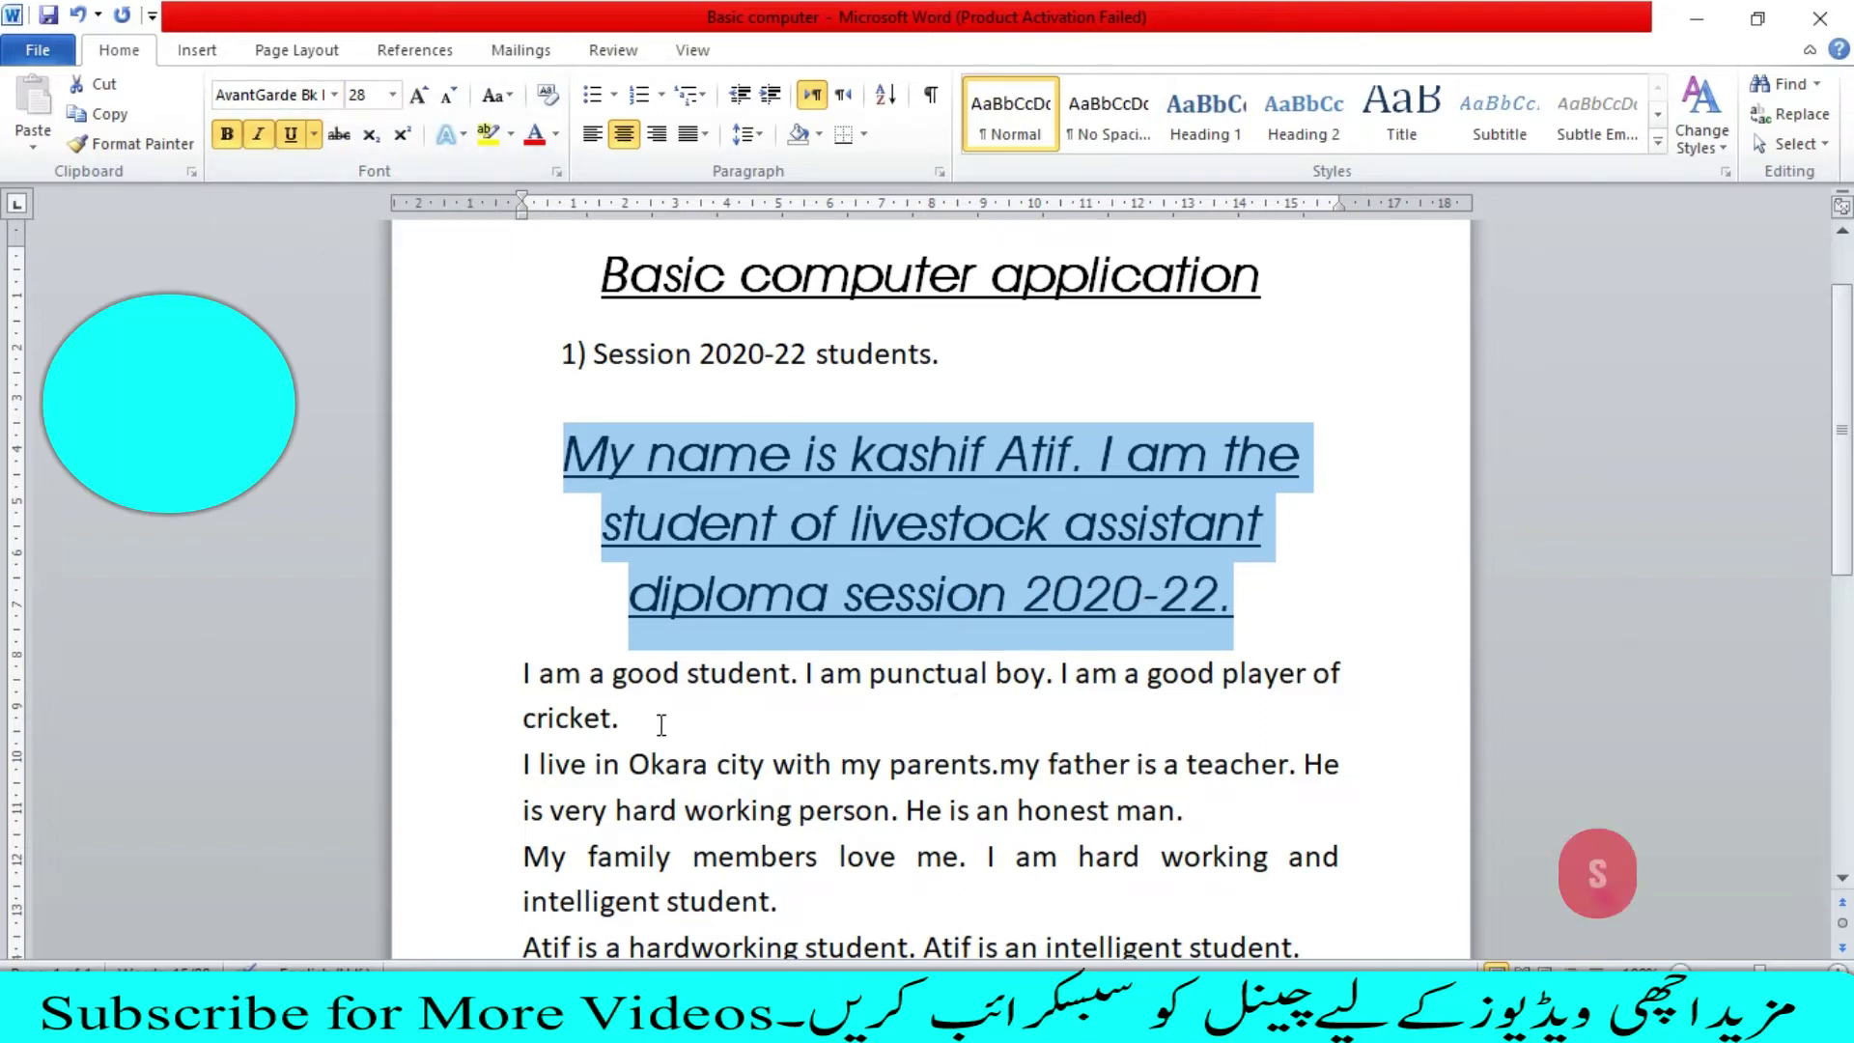
drag(656, 717, 522, 676)
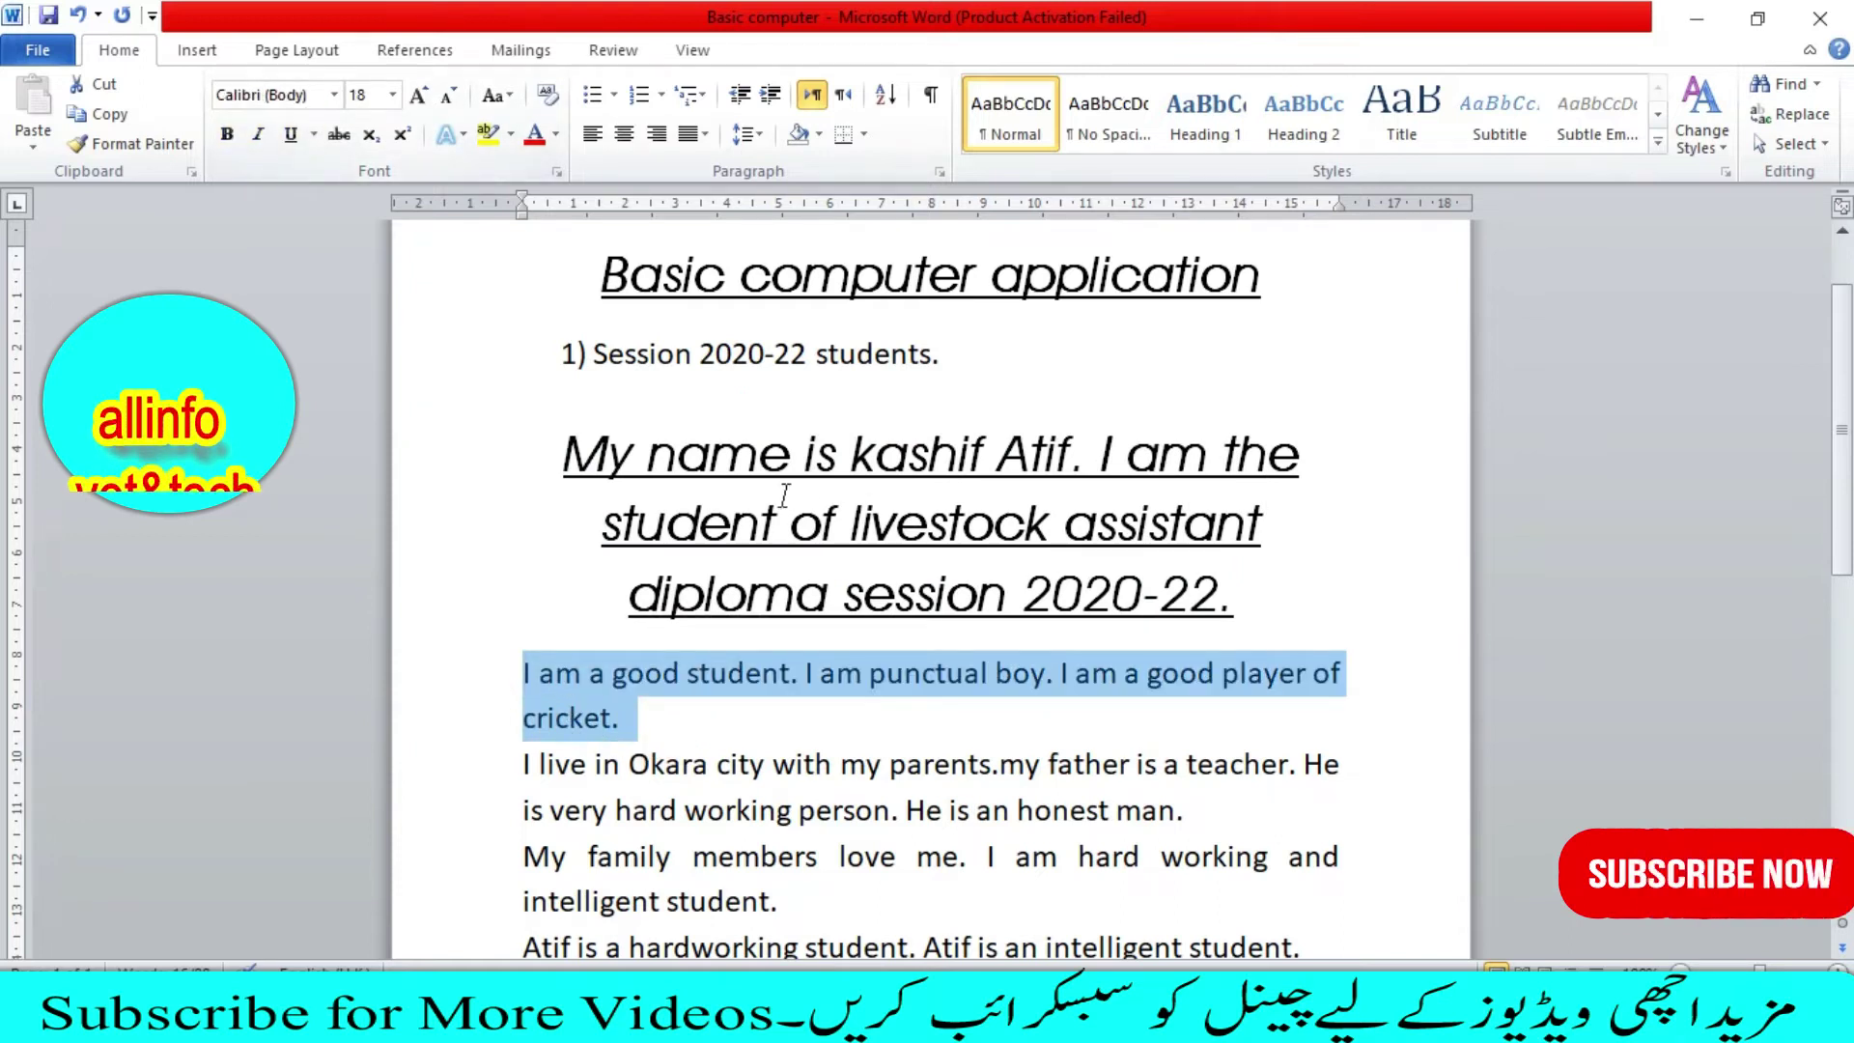
click(147, 145)
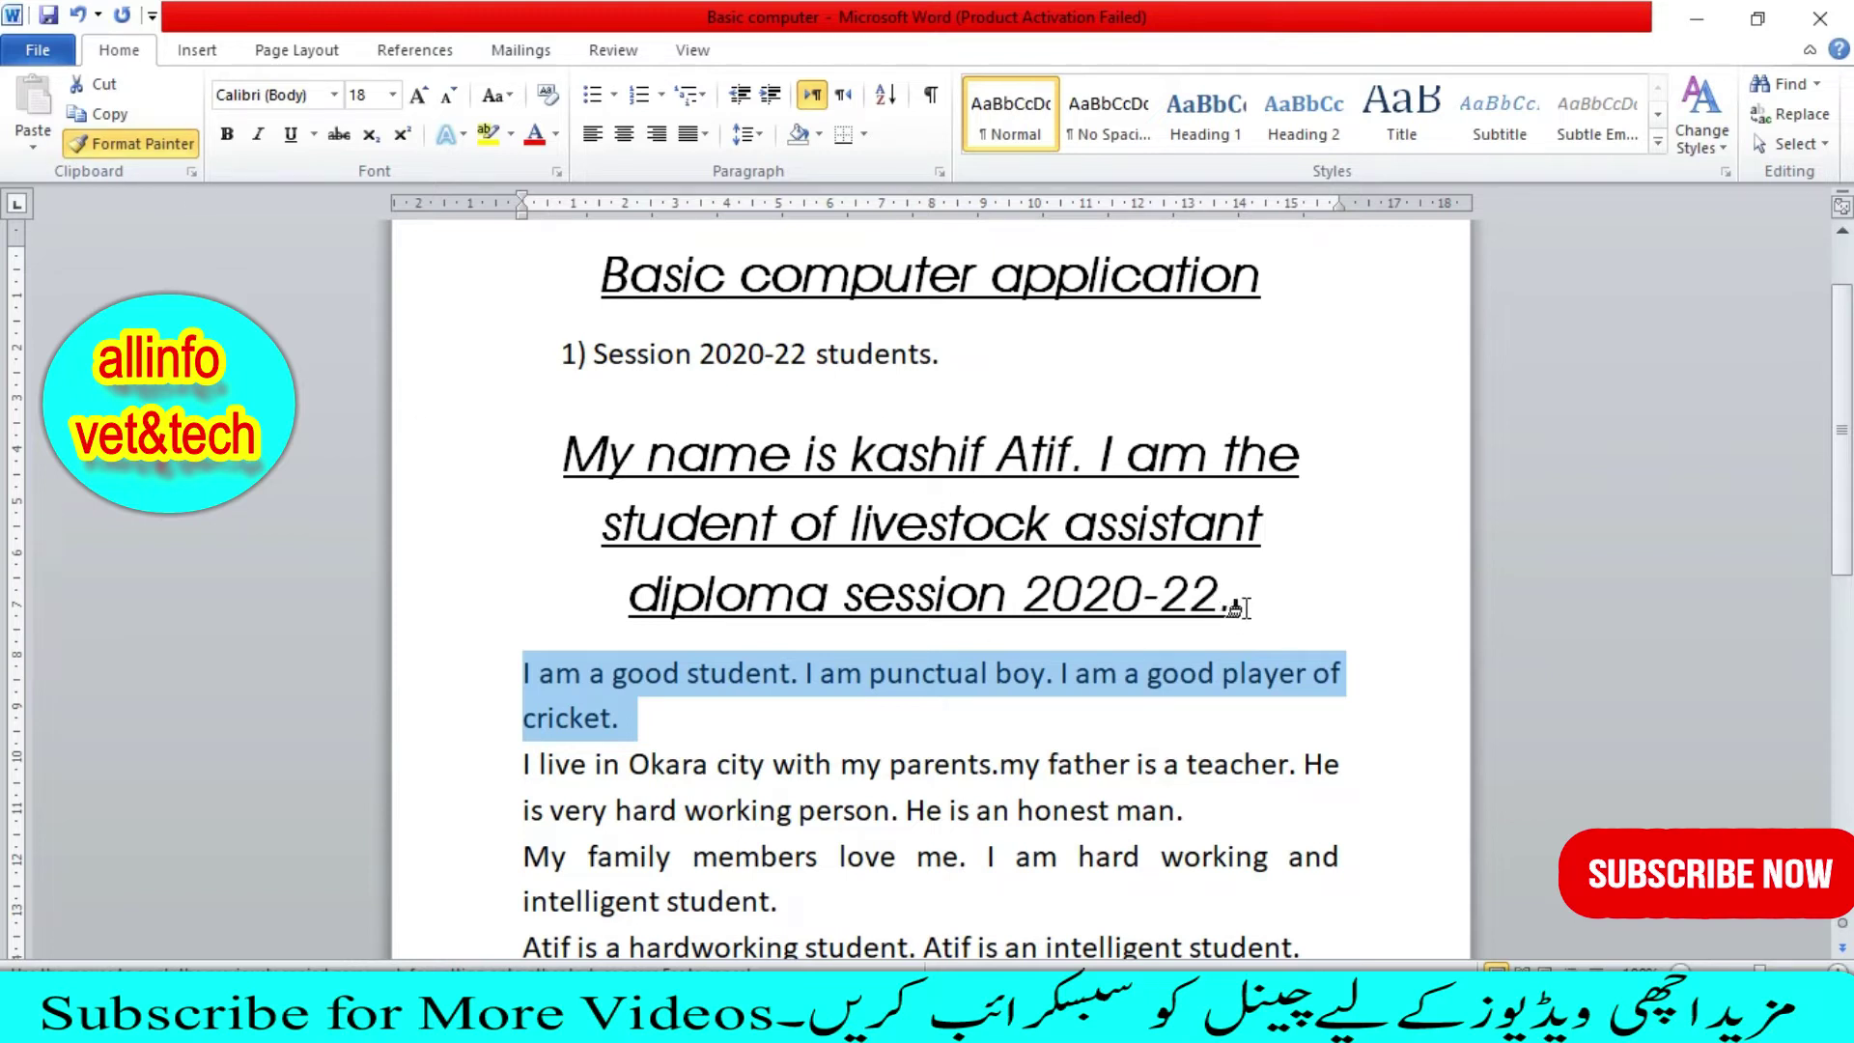
drag(1246, 604, 567, 471)
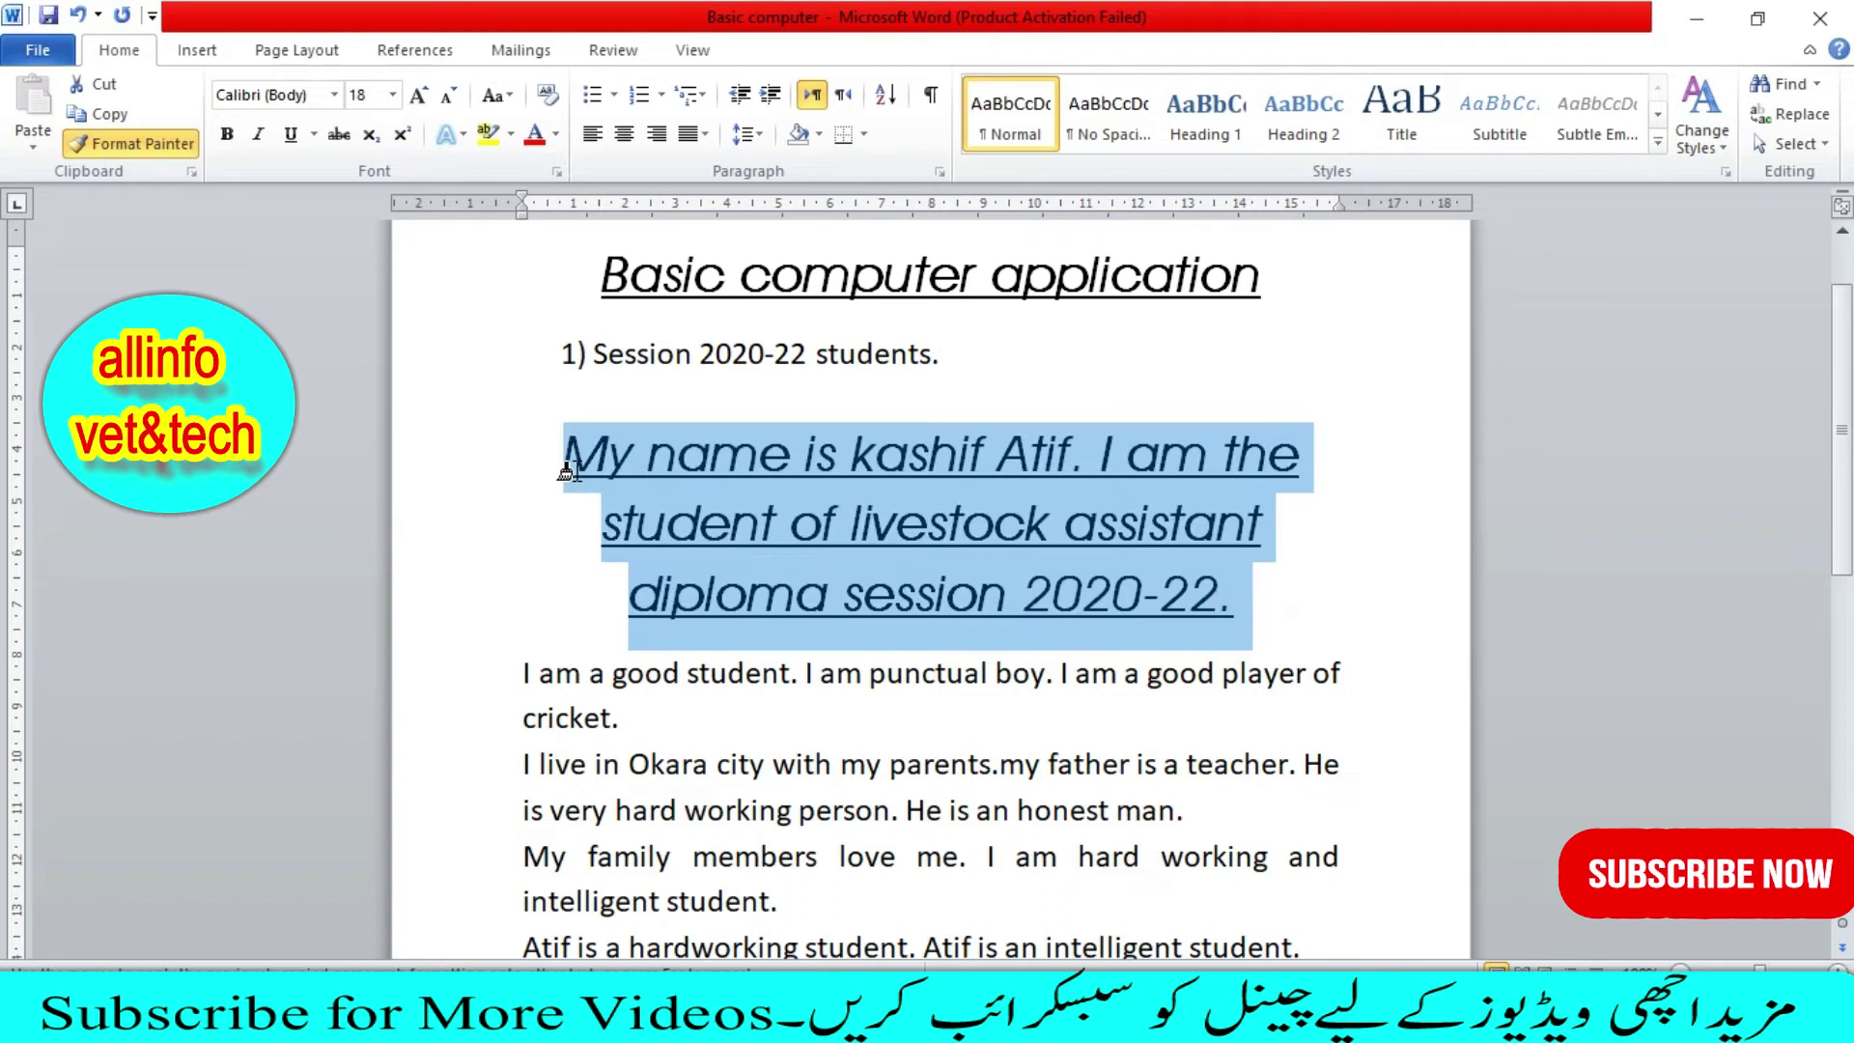
drag(568, 471, 568, 471)
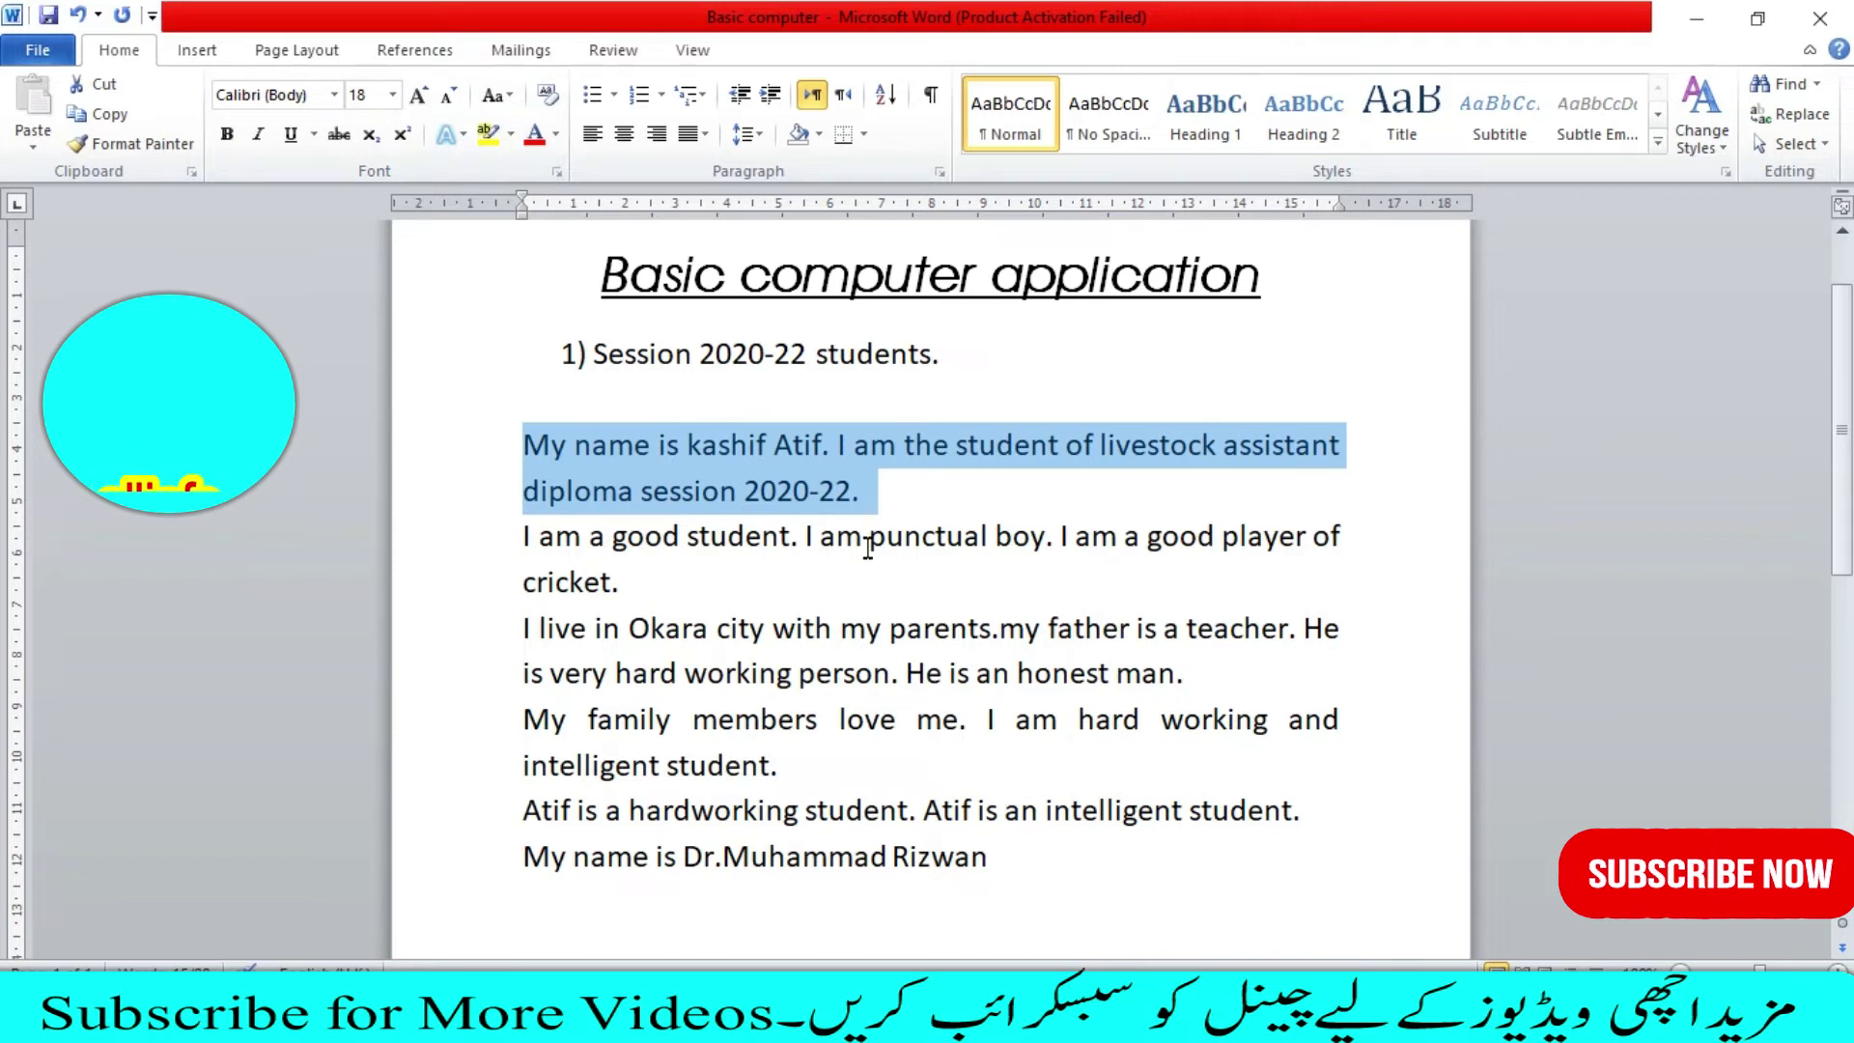
scroll(858, 546, up, 3)
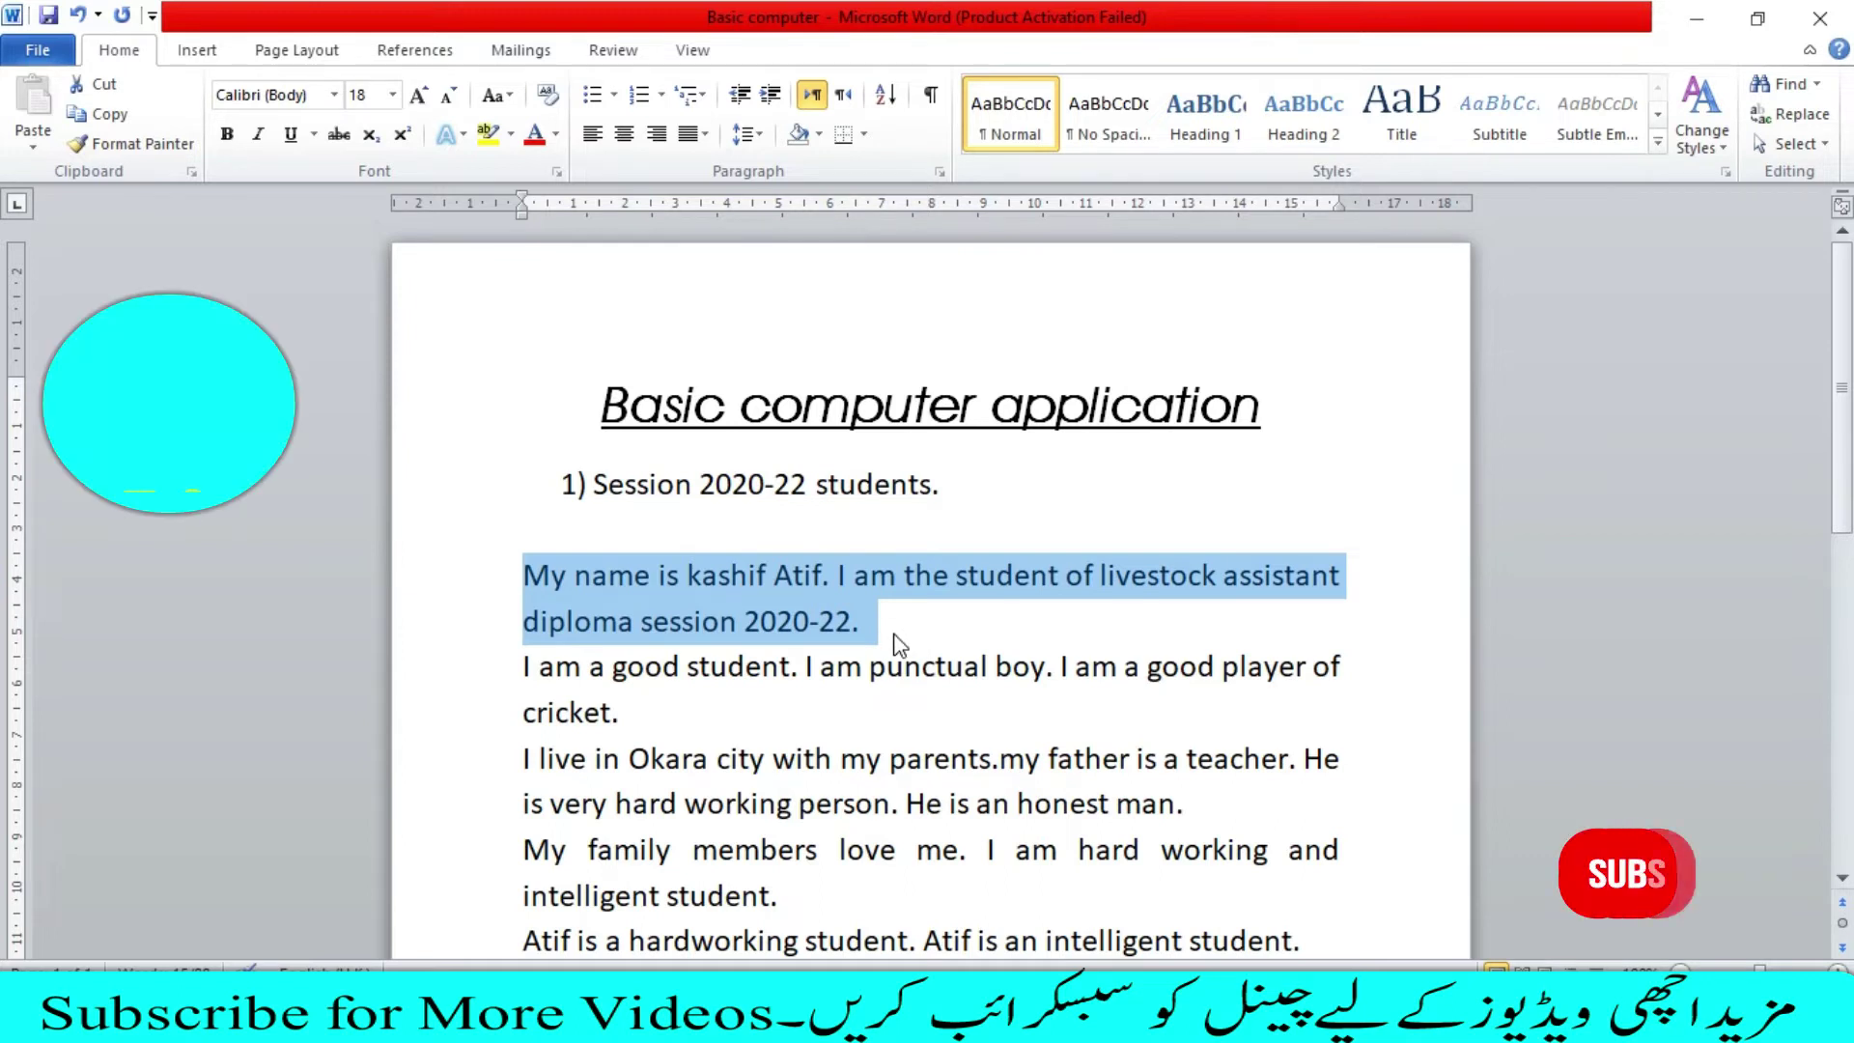
click(890, 634)
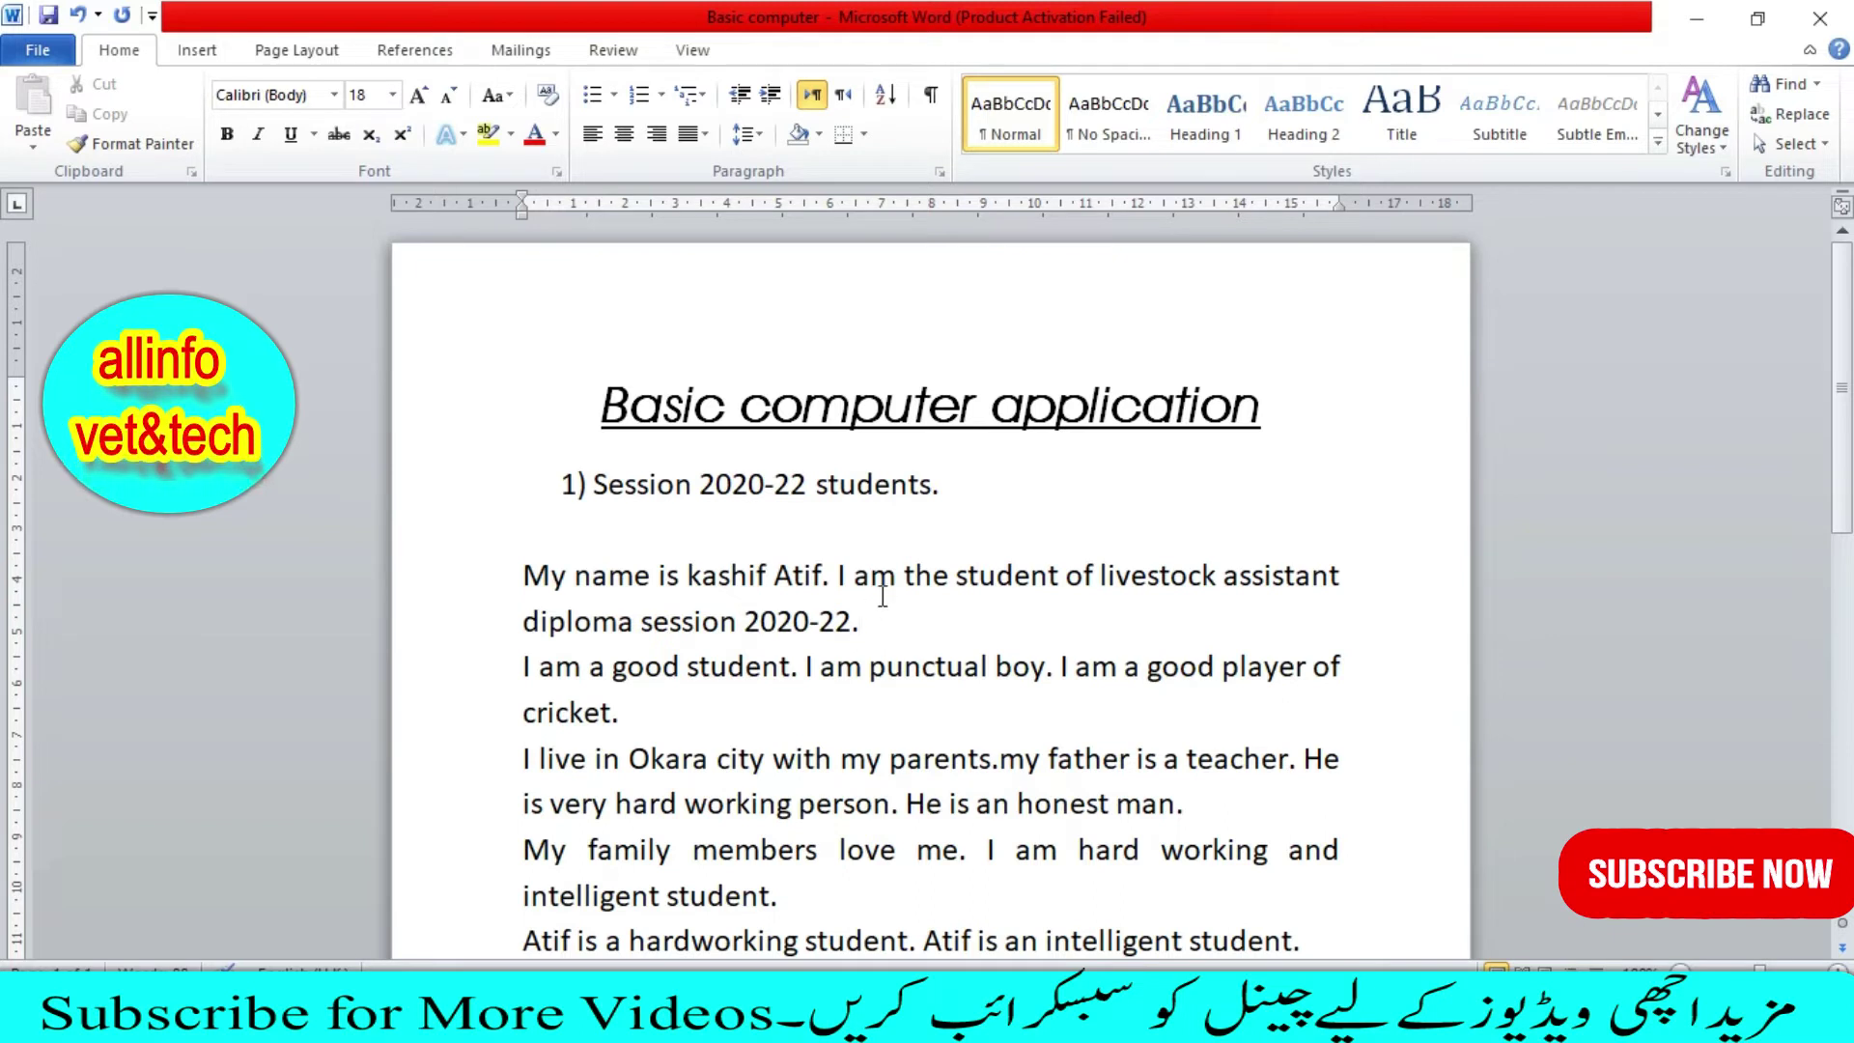
scroll(858, 619, down, 2)
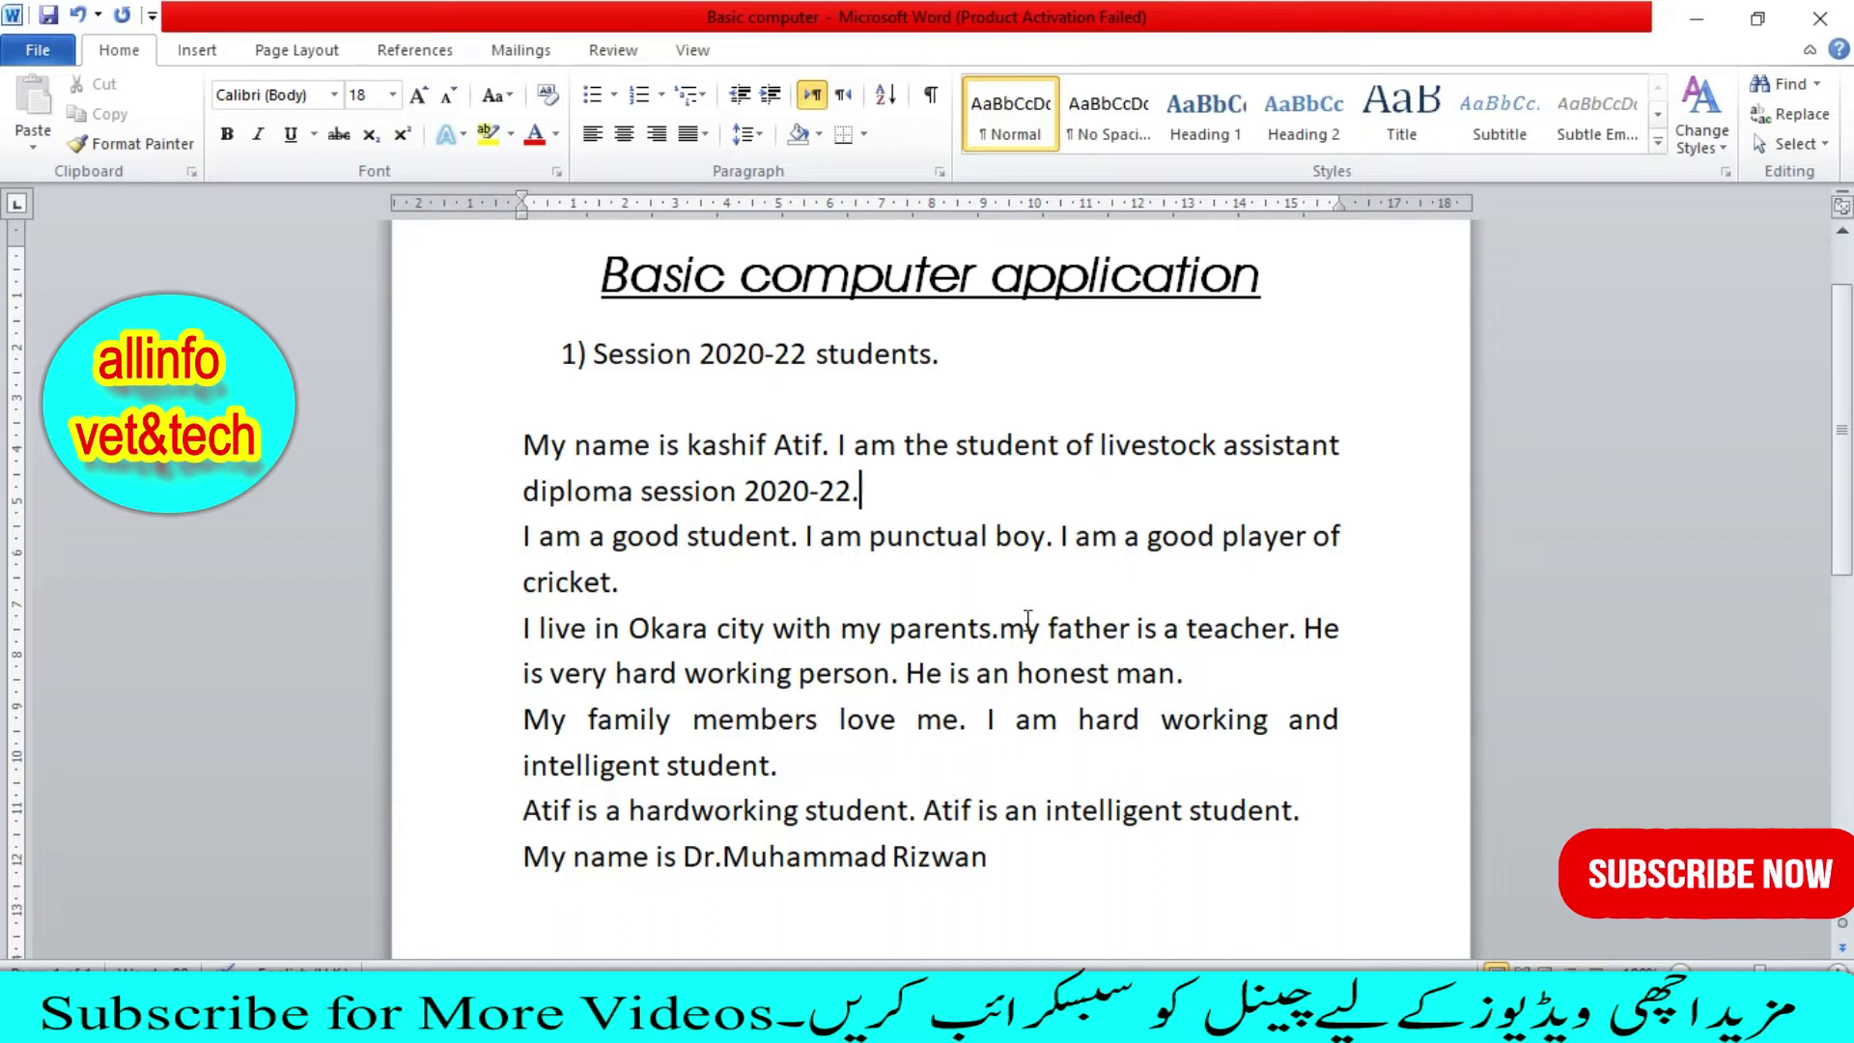
Step: Search the document for 'atif' in the Navigation pane, then close the pane
click(1819, 91)
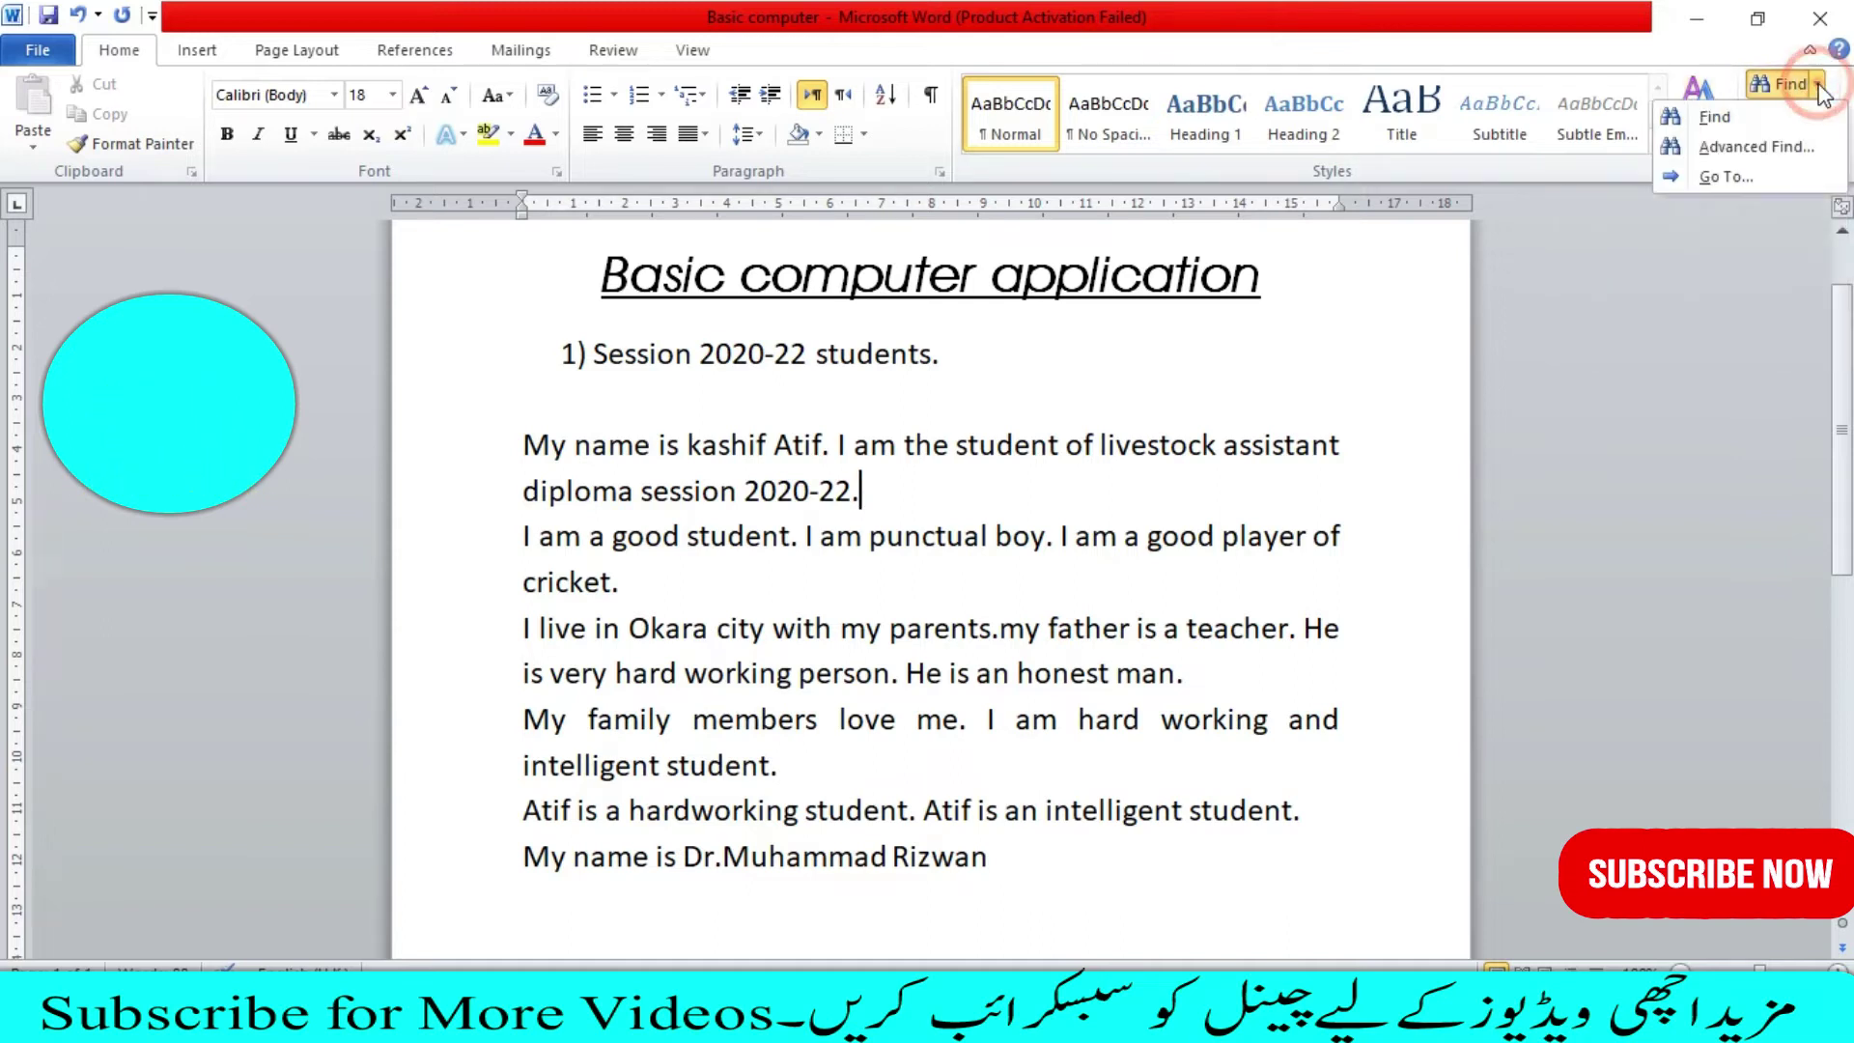
click(1722, 120)
text(atif)
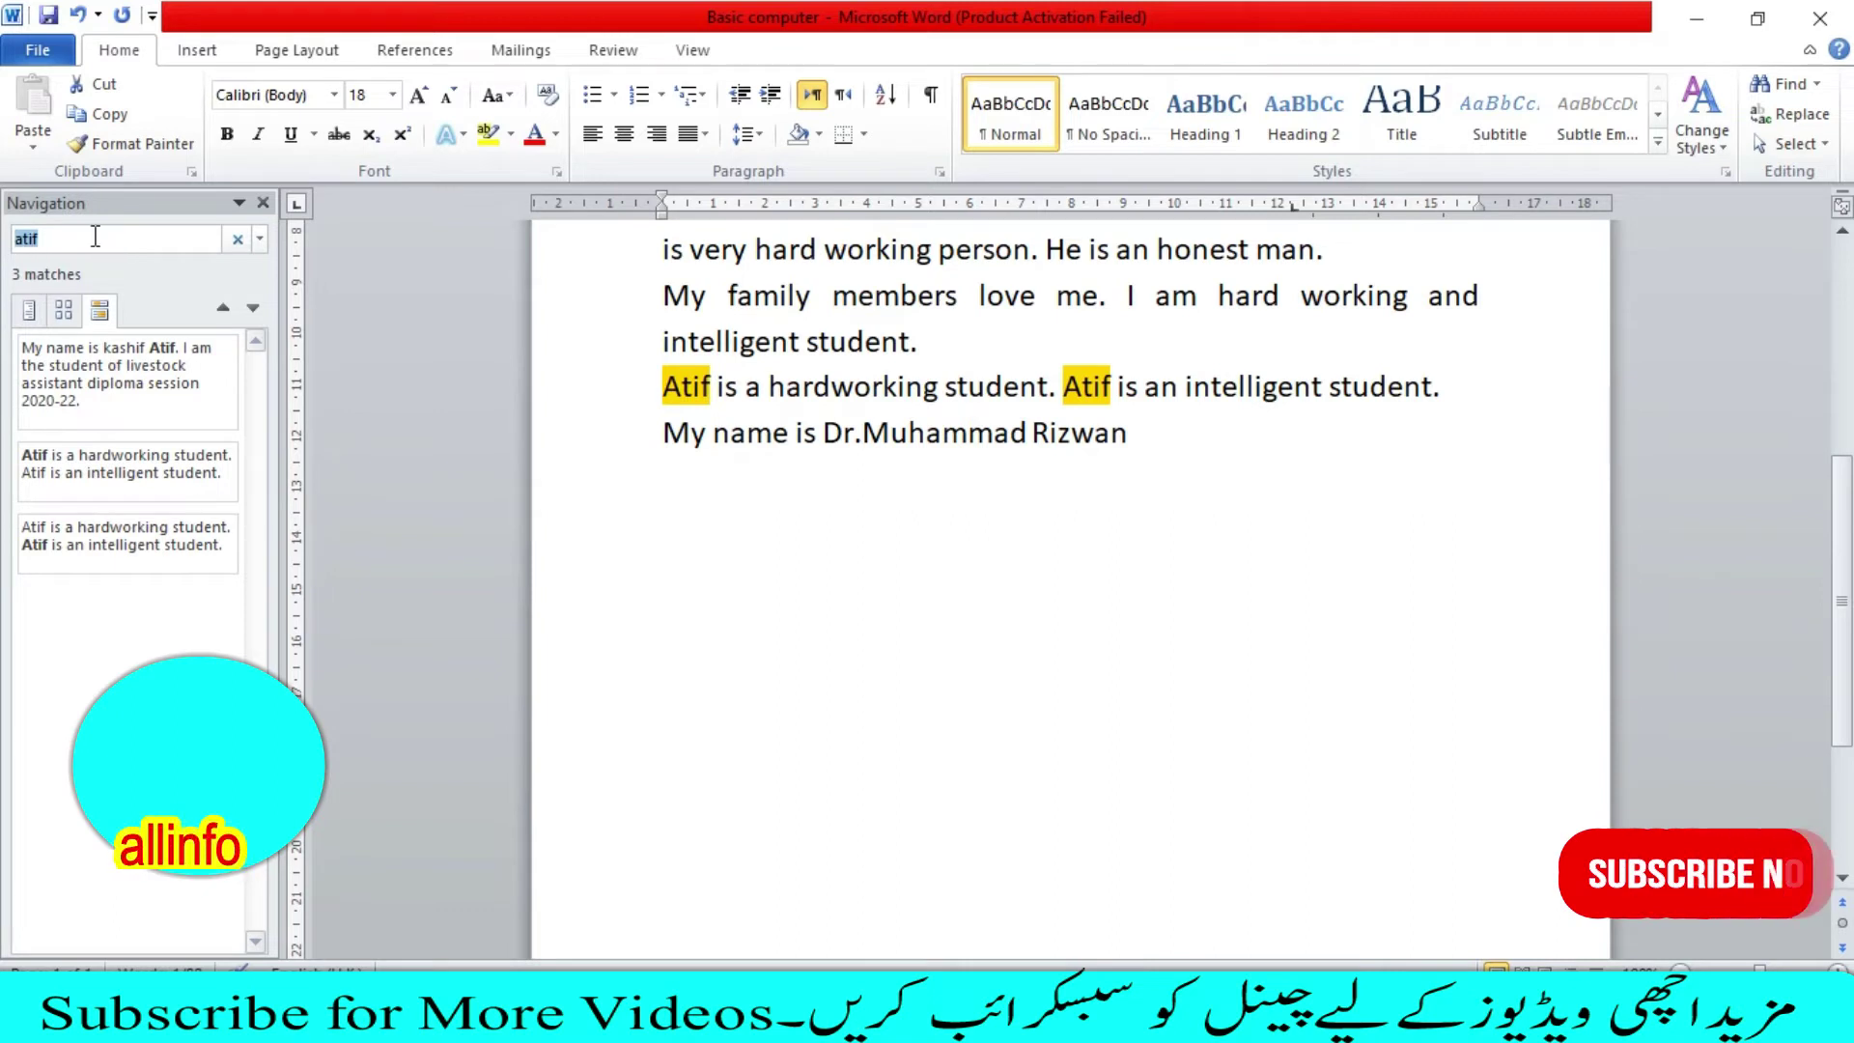
click(262, 203)
scroll(1089, 514, up, 1)
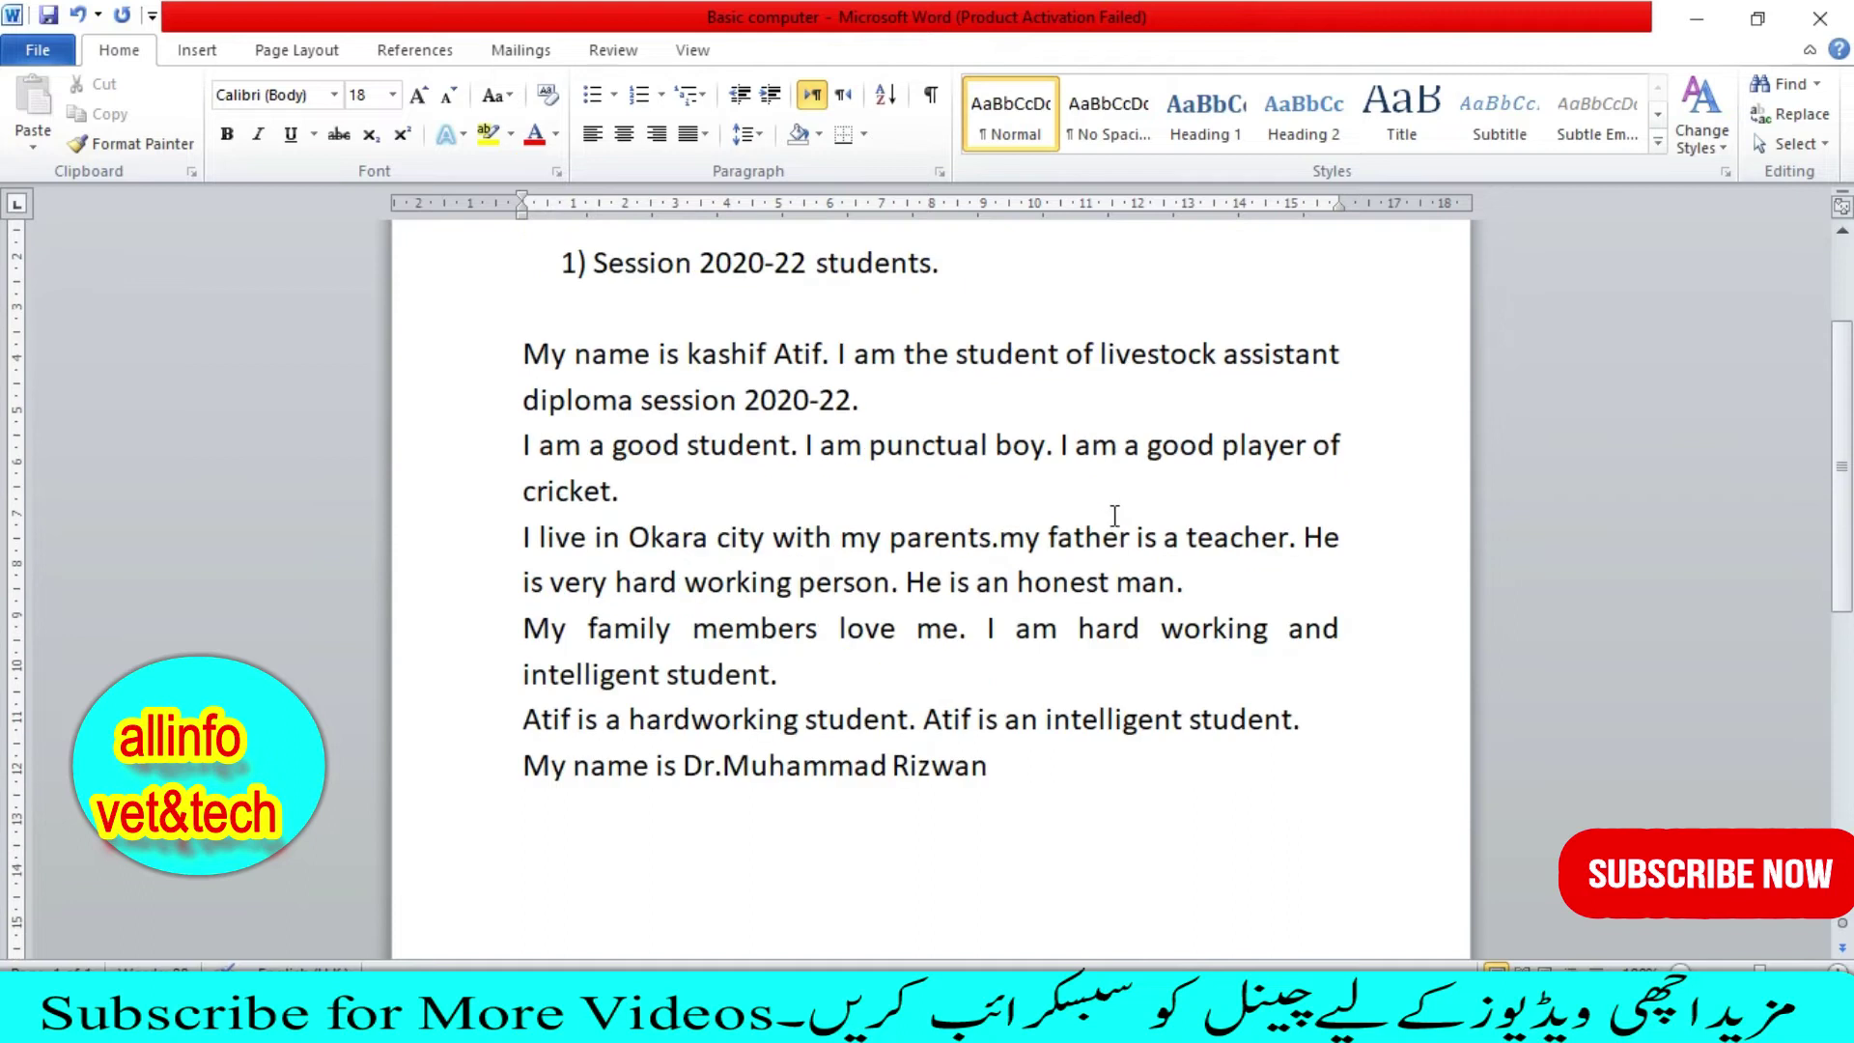
Step: Reopen the search with Ctrl+F and re-enter the term to find the Atif matches
key(ctrl+f)
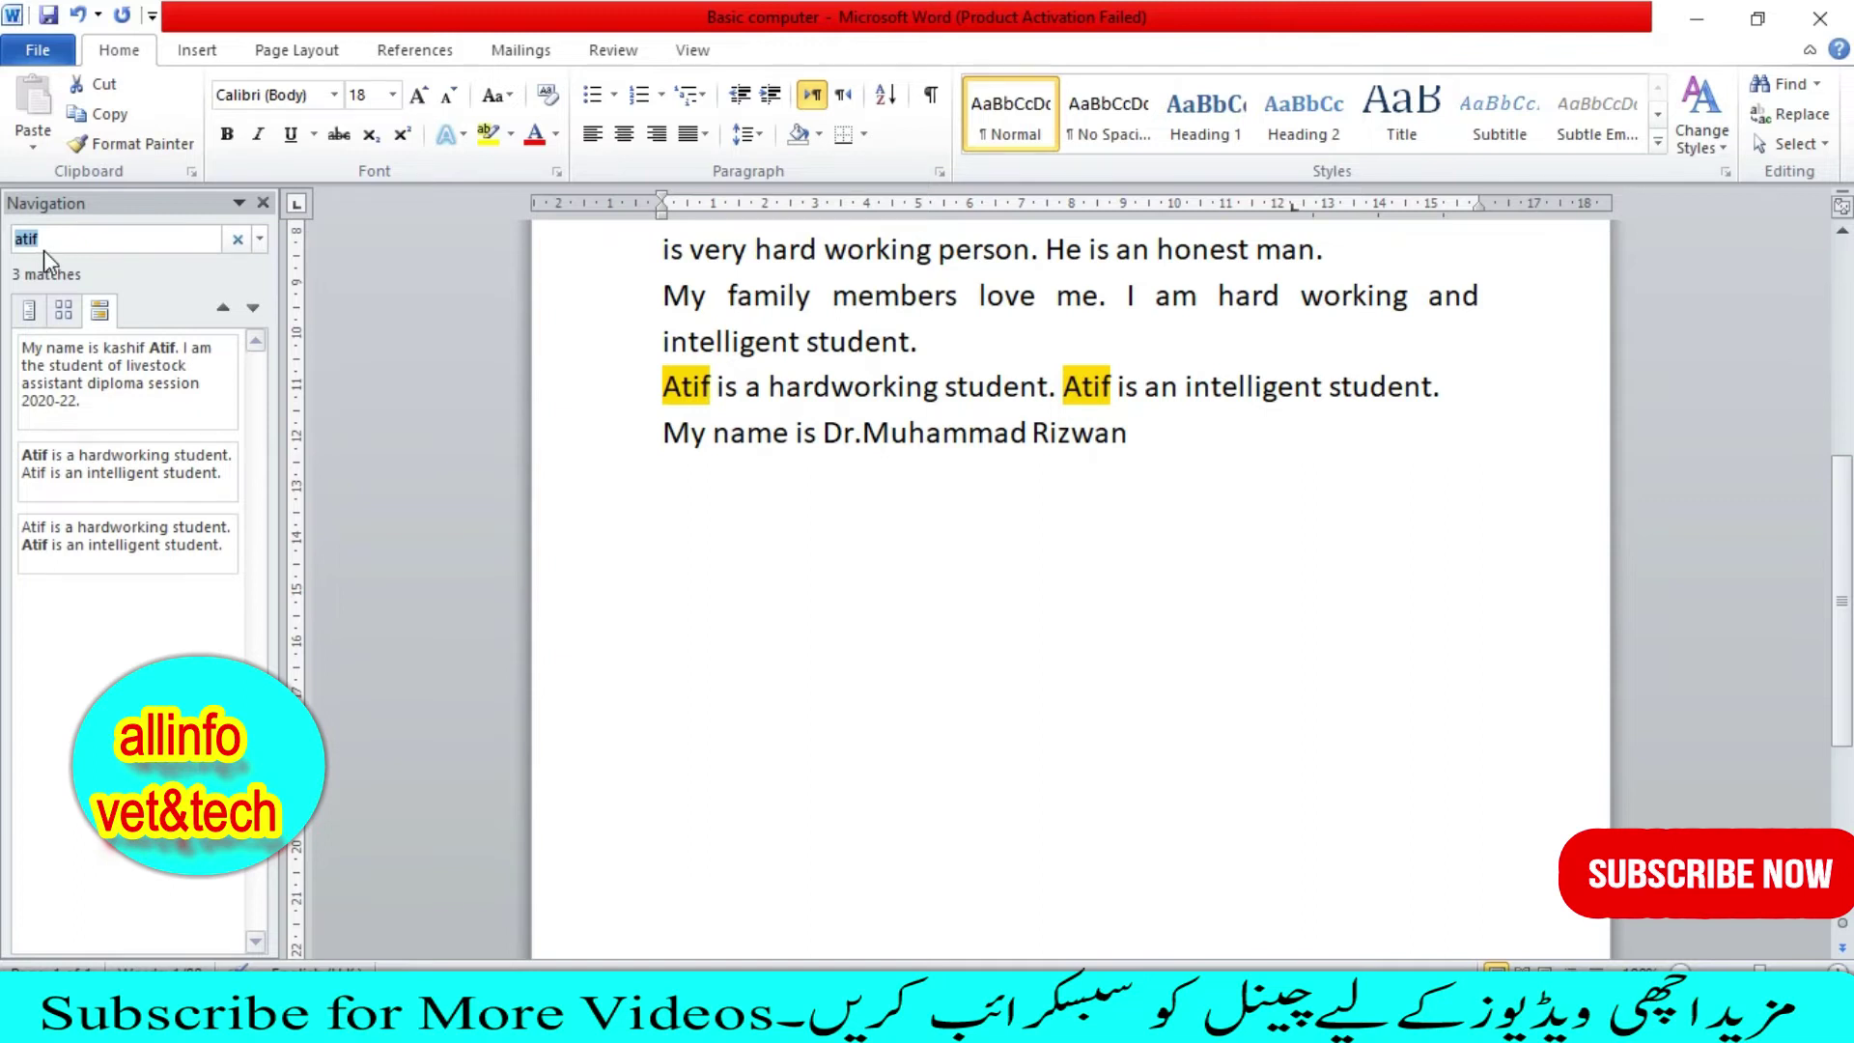
key(BackSpace)
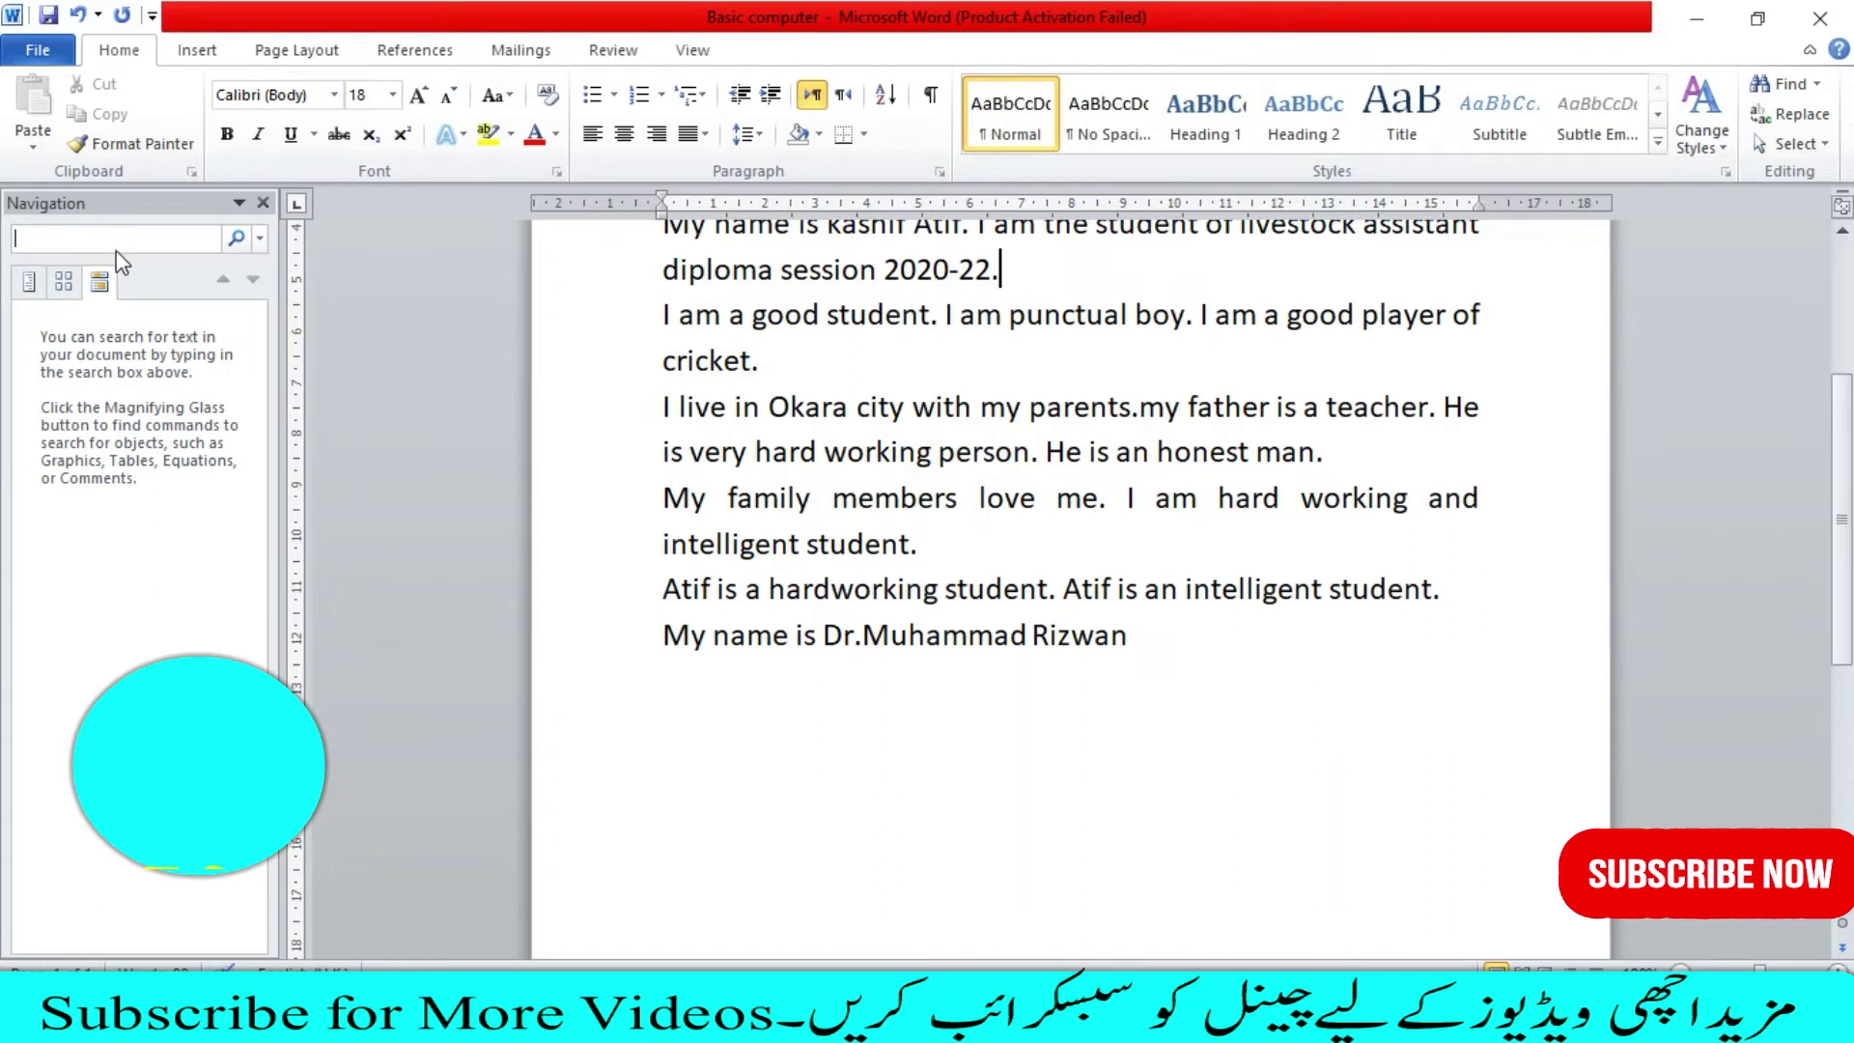
text(ati)
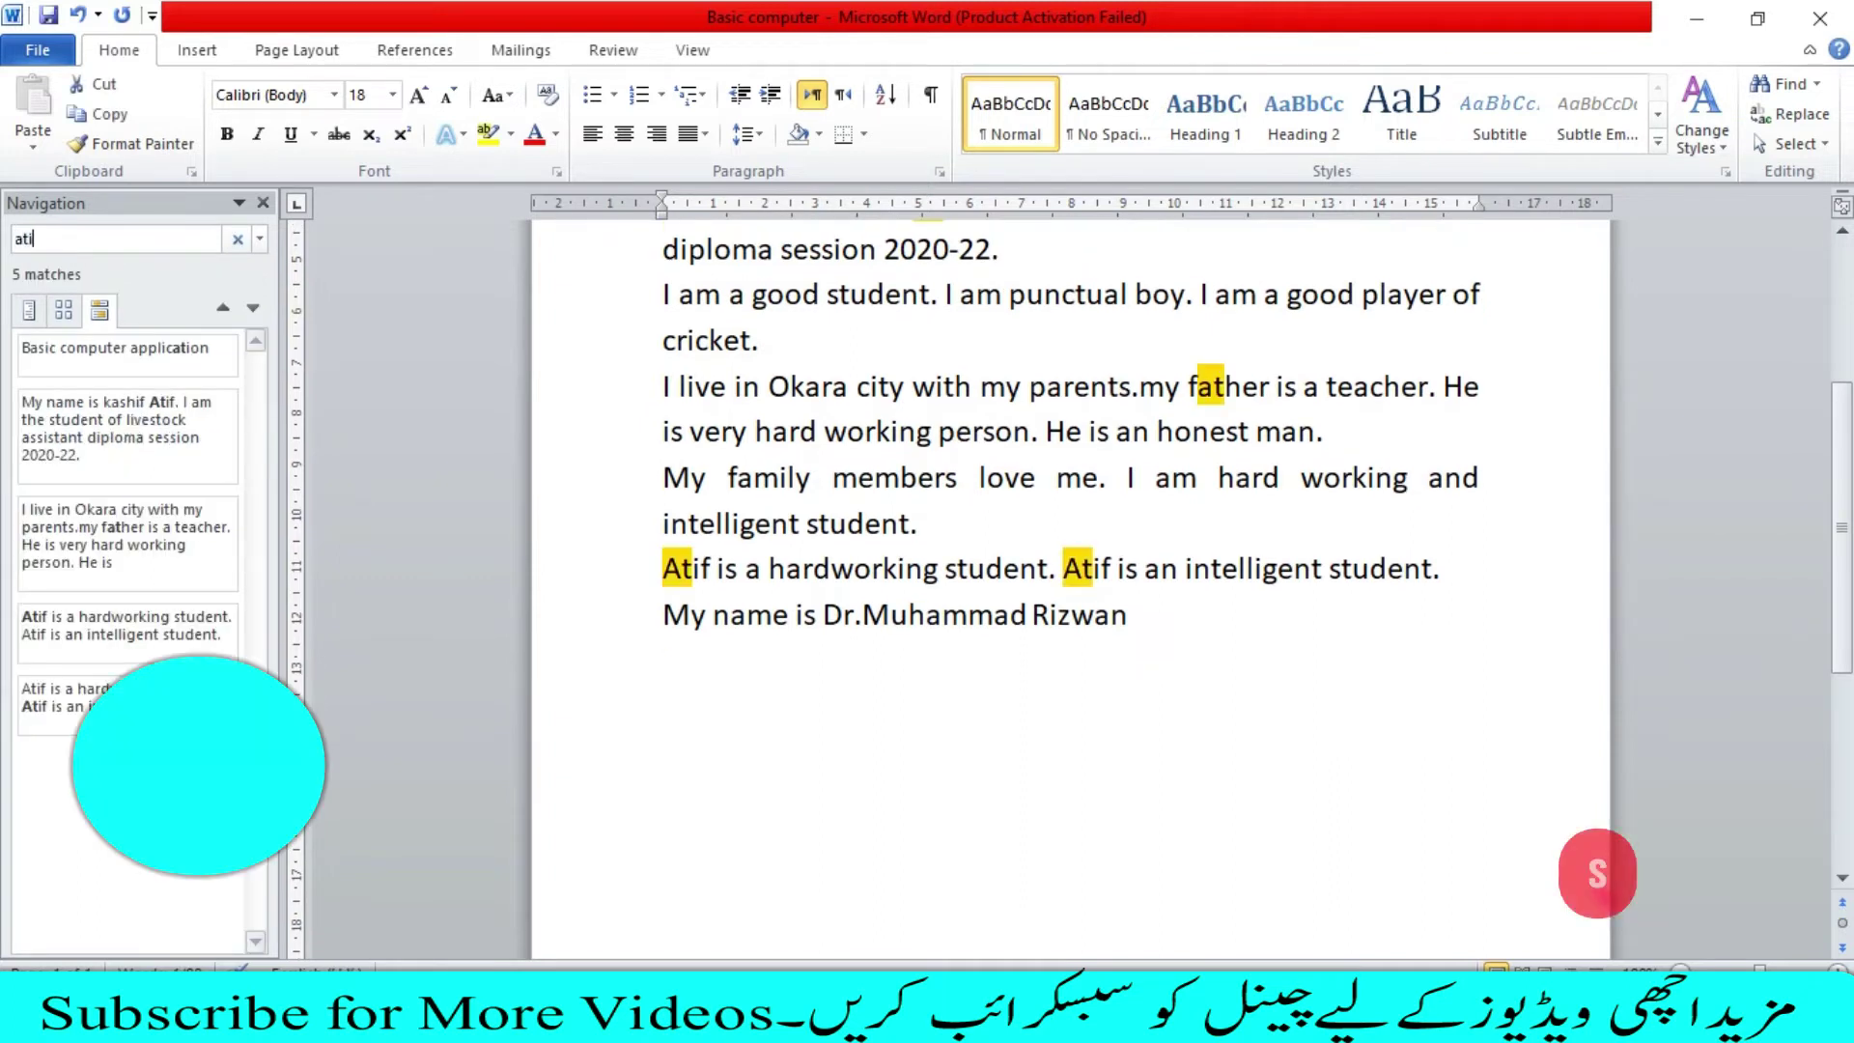
text(f)
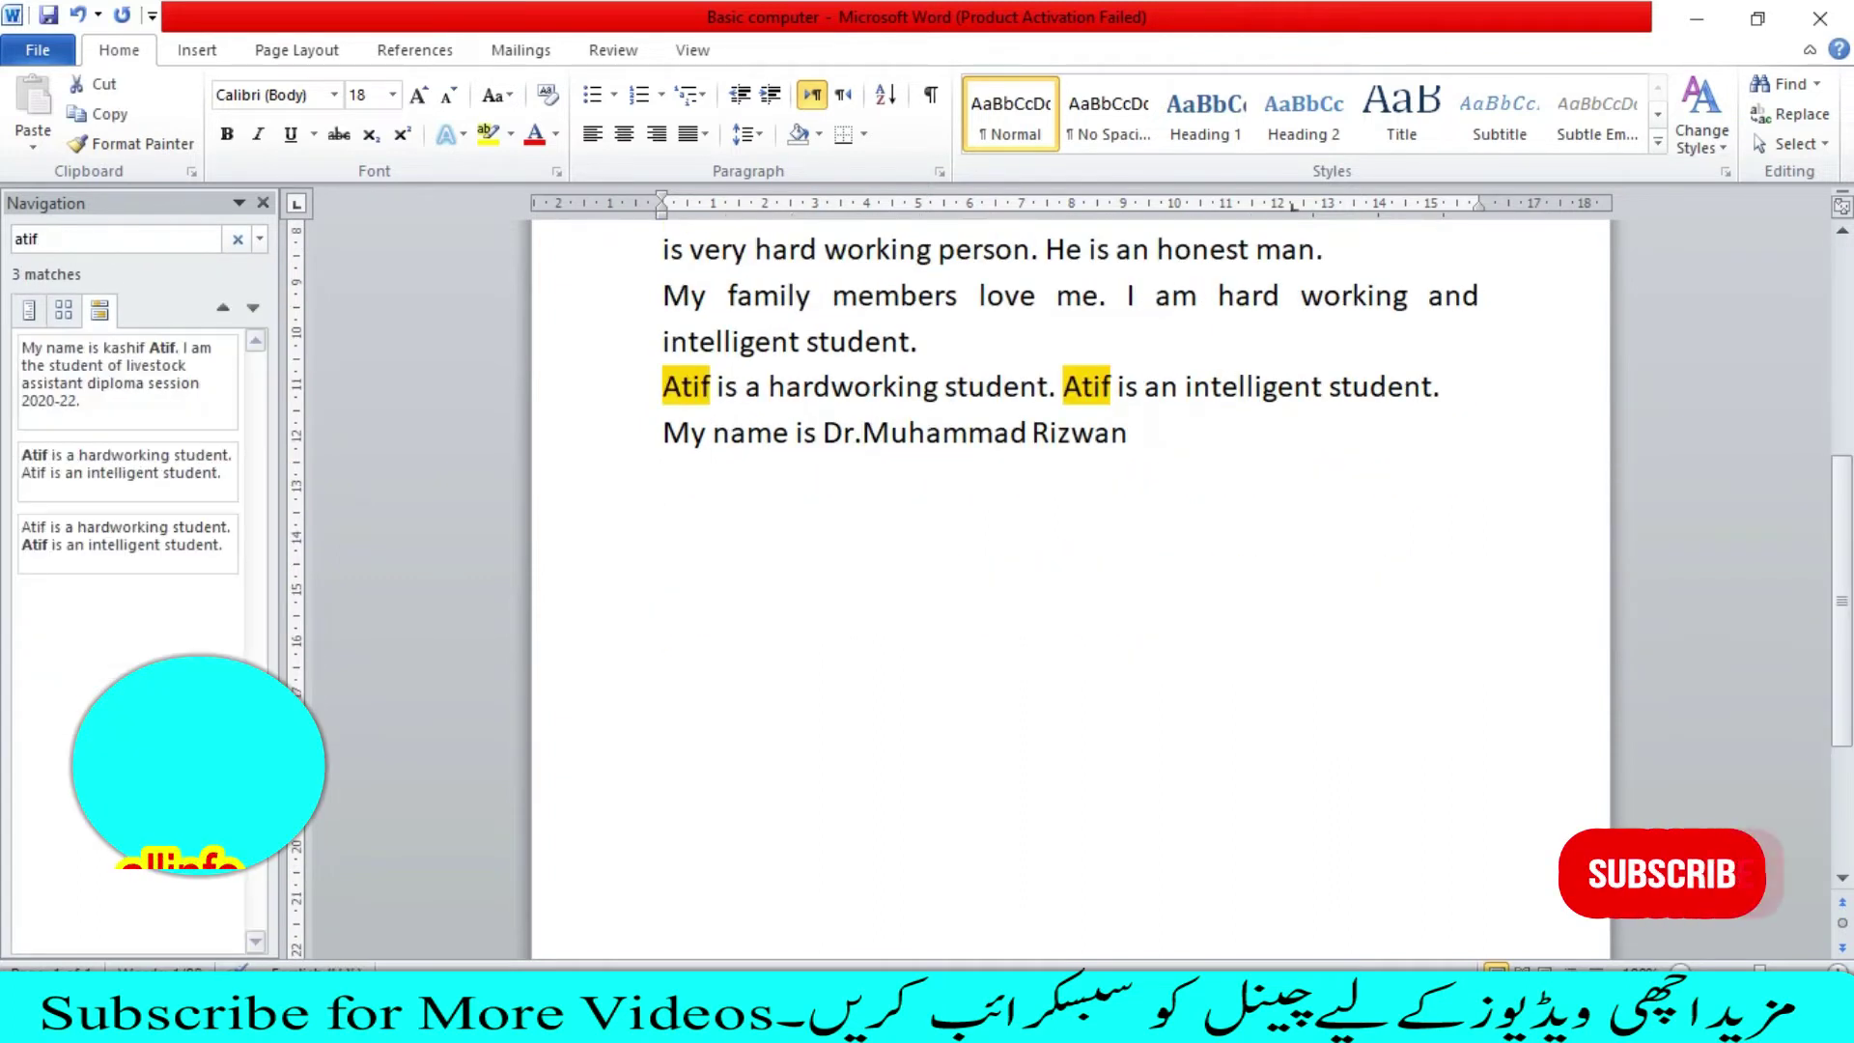
scroll(402, 396, up, 1)
scroll(401, 396, up, 3)
scroll(494, 434, up, 1)
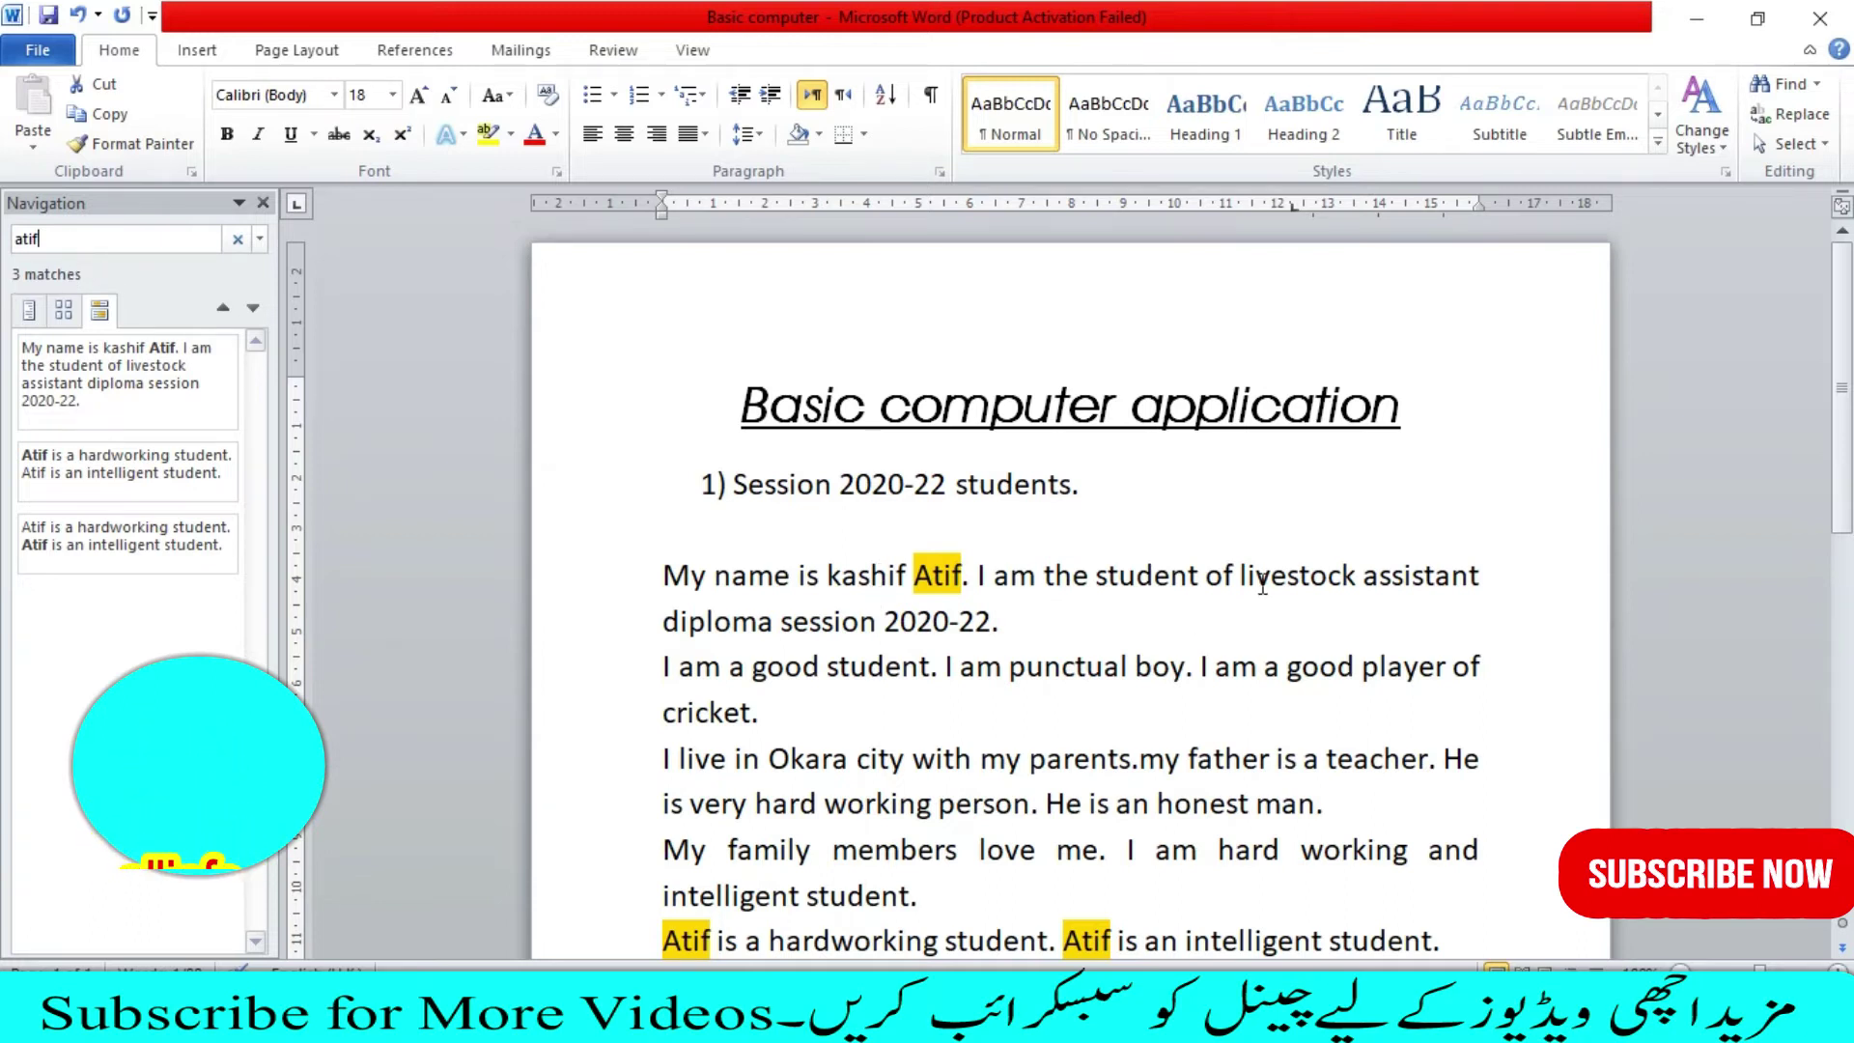
scroll(946, 600, down, 1)
scroll(927, 541, down, 1)
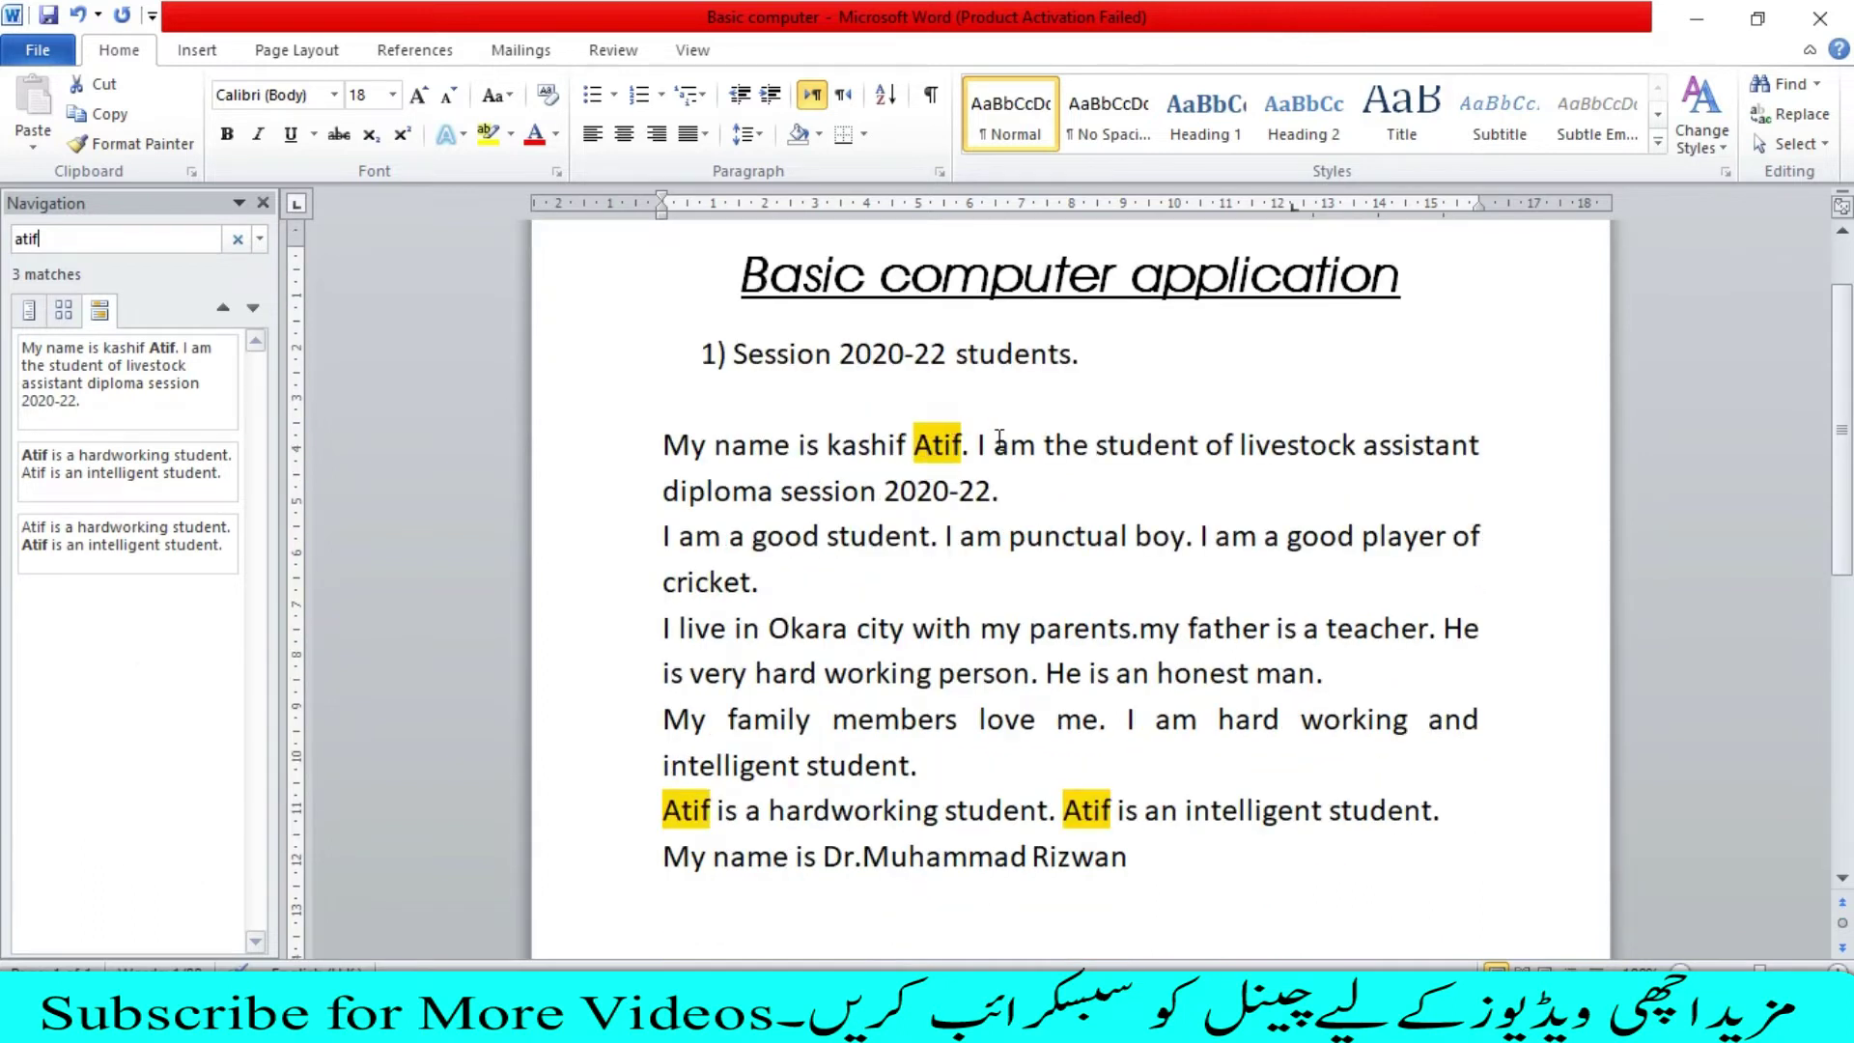
scroll(766, 703, down, 1)
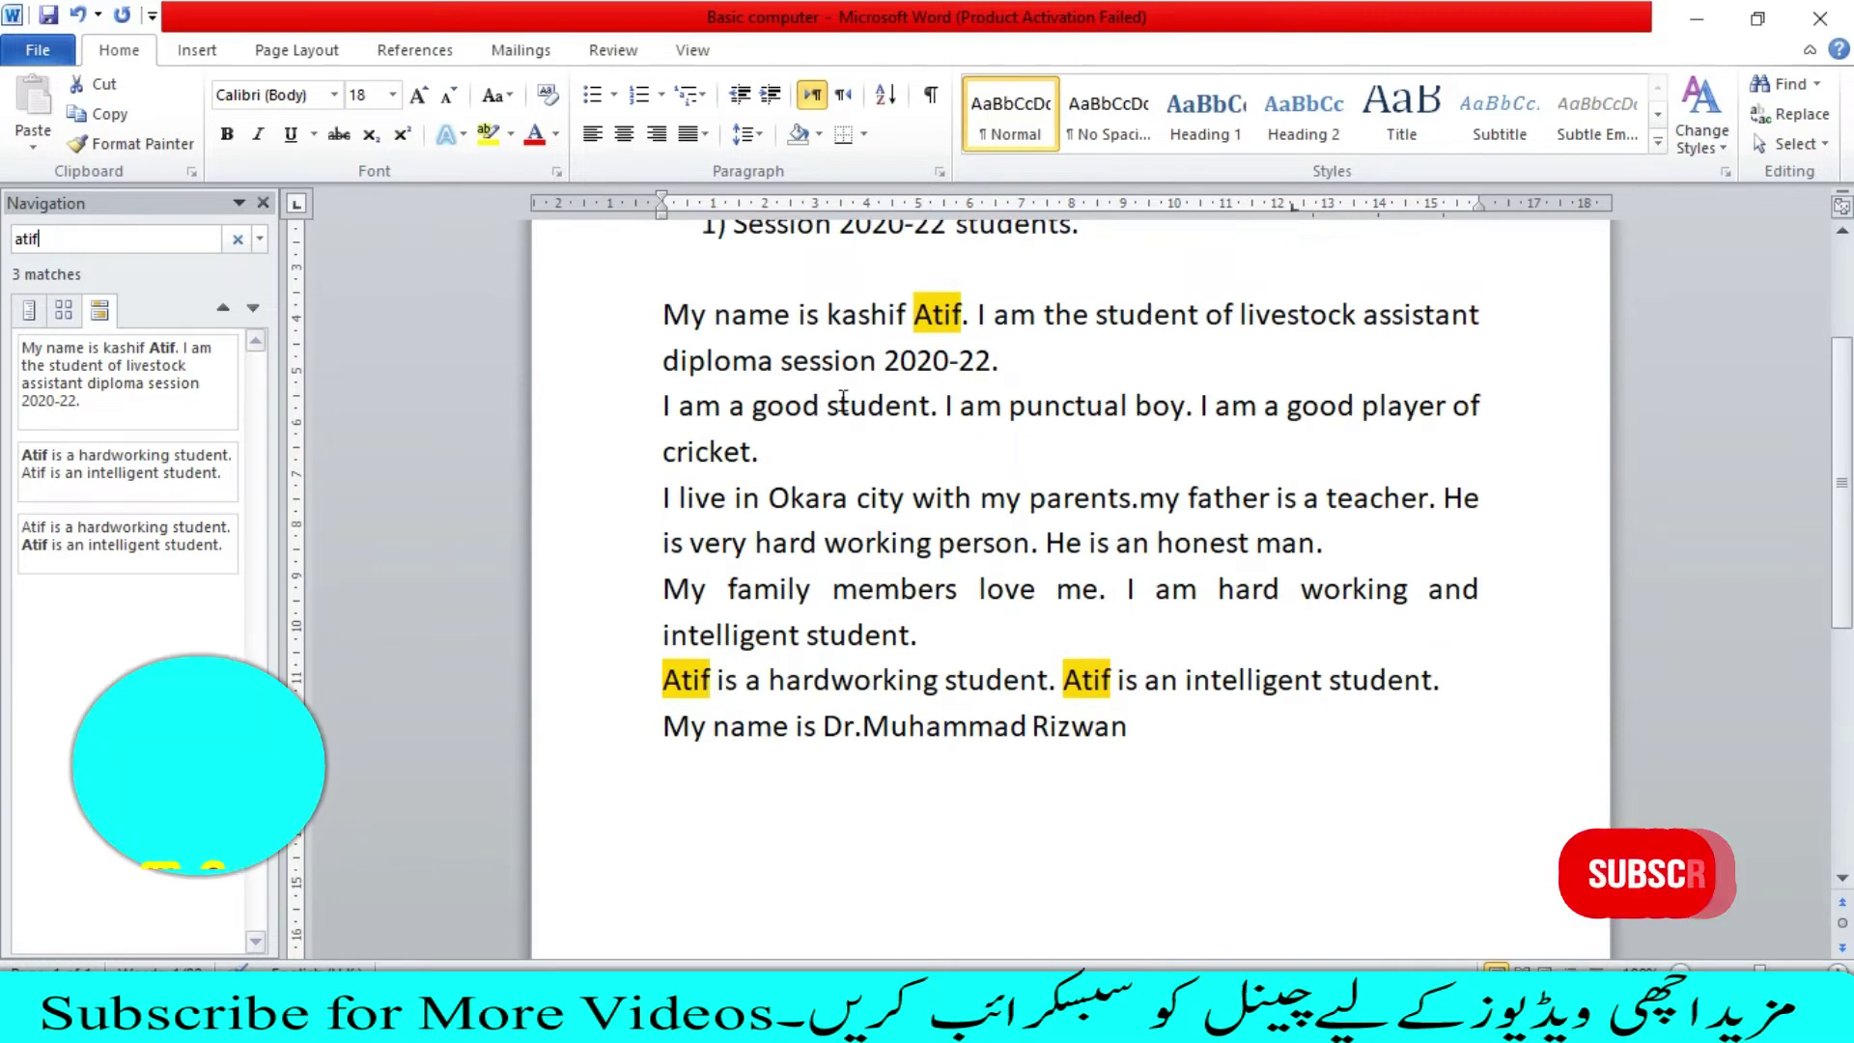
scroll(981, 424, up, 1)
scroll(929, 511, up, 3)
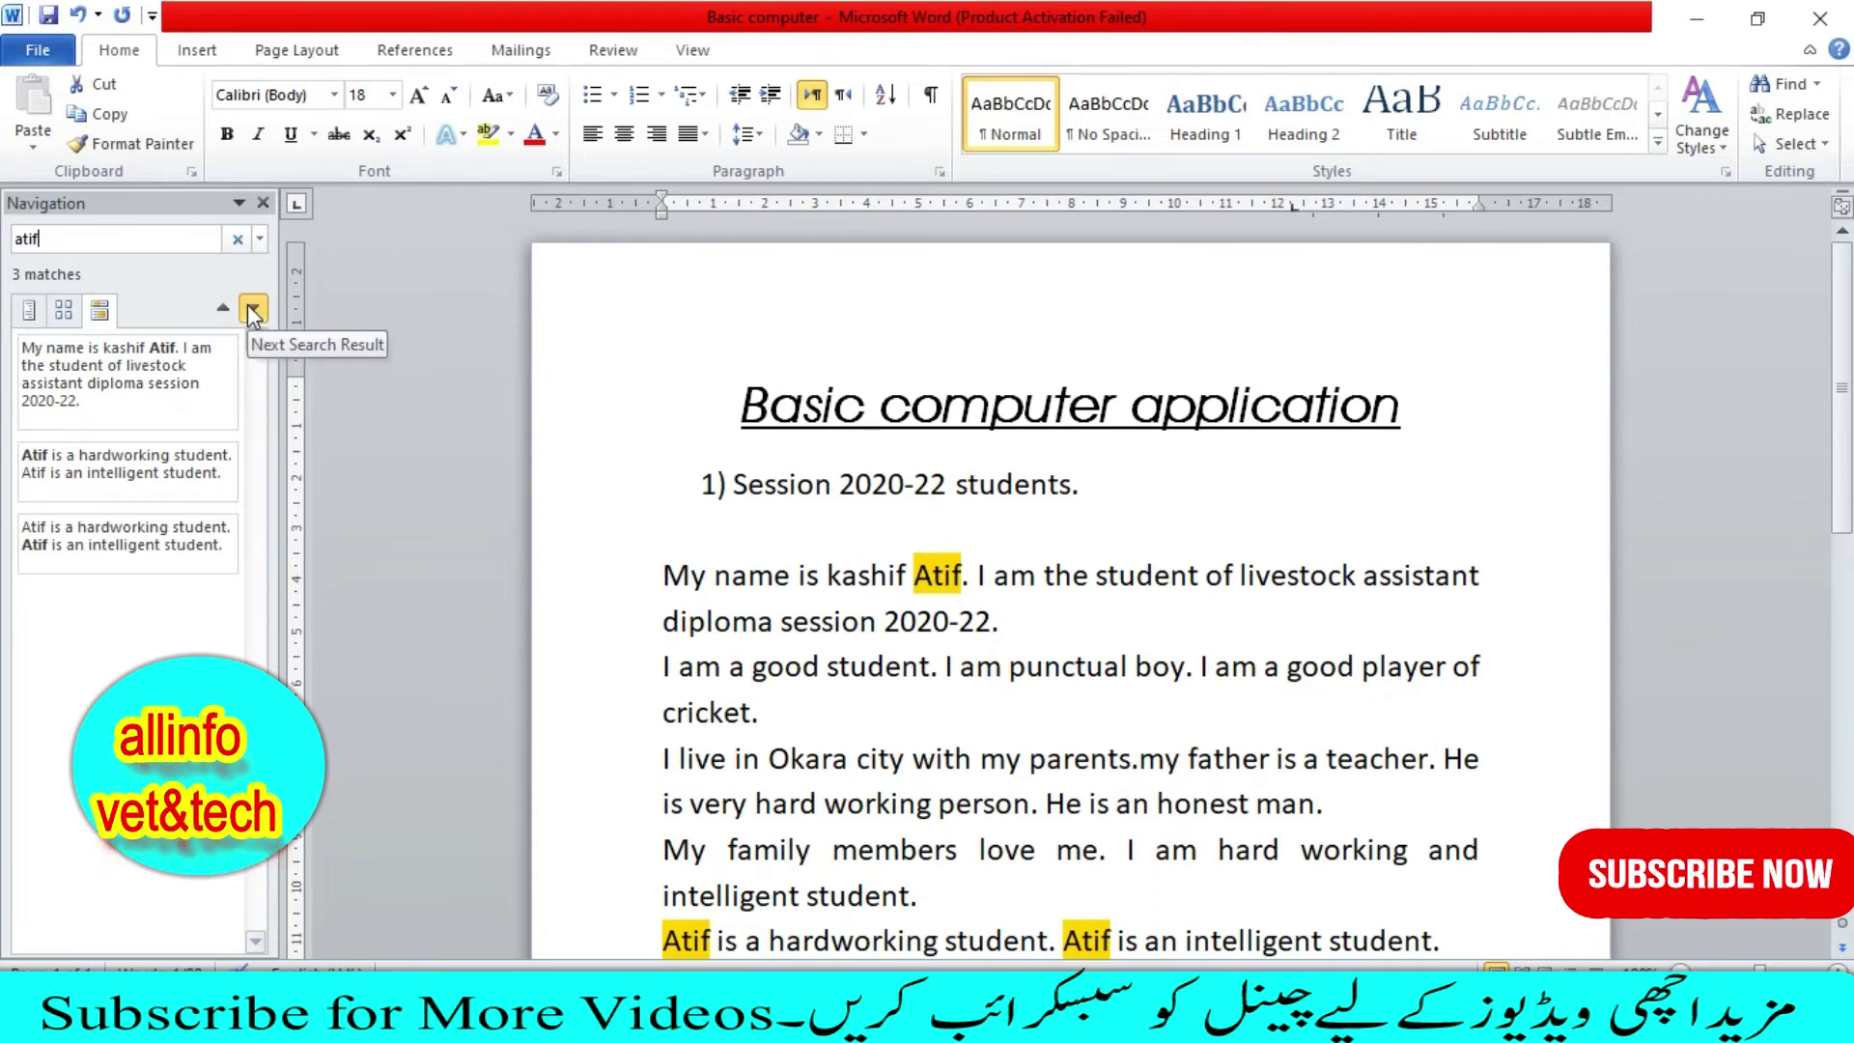
Step: Cycle through the three Atif matches, wrapping back to the first
click(253, 310)
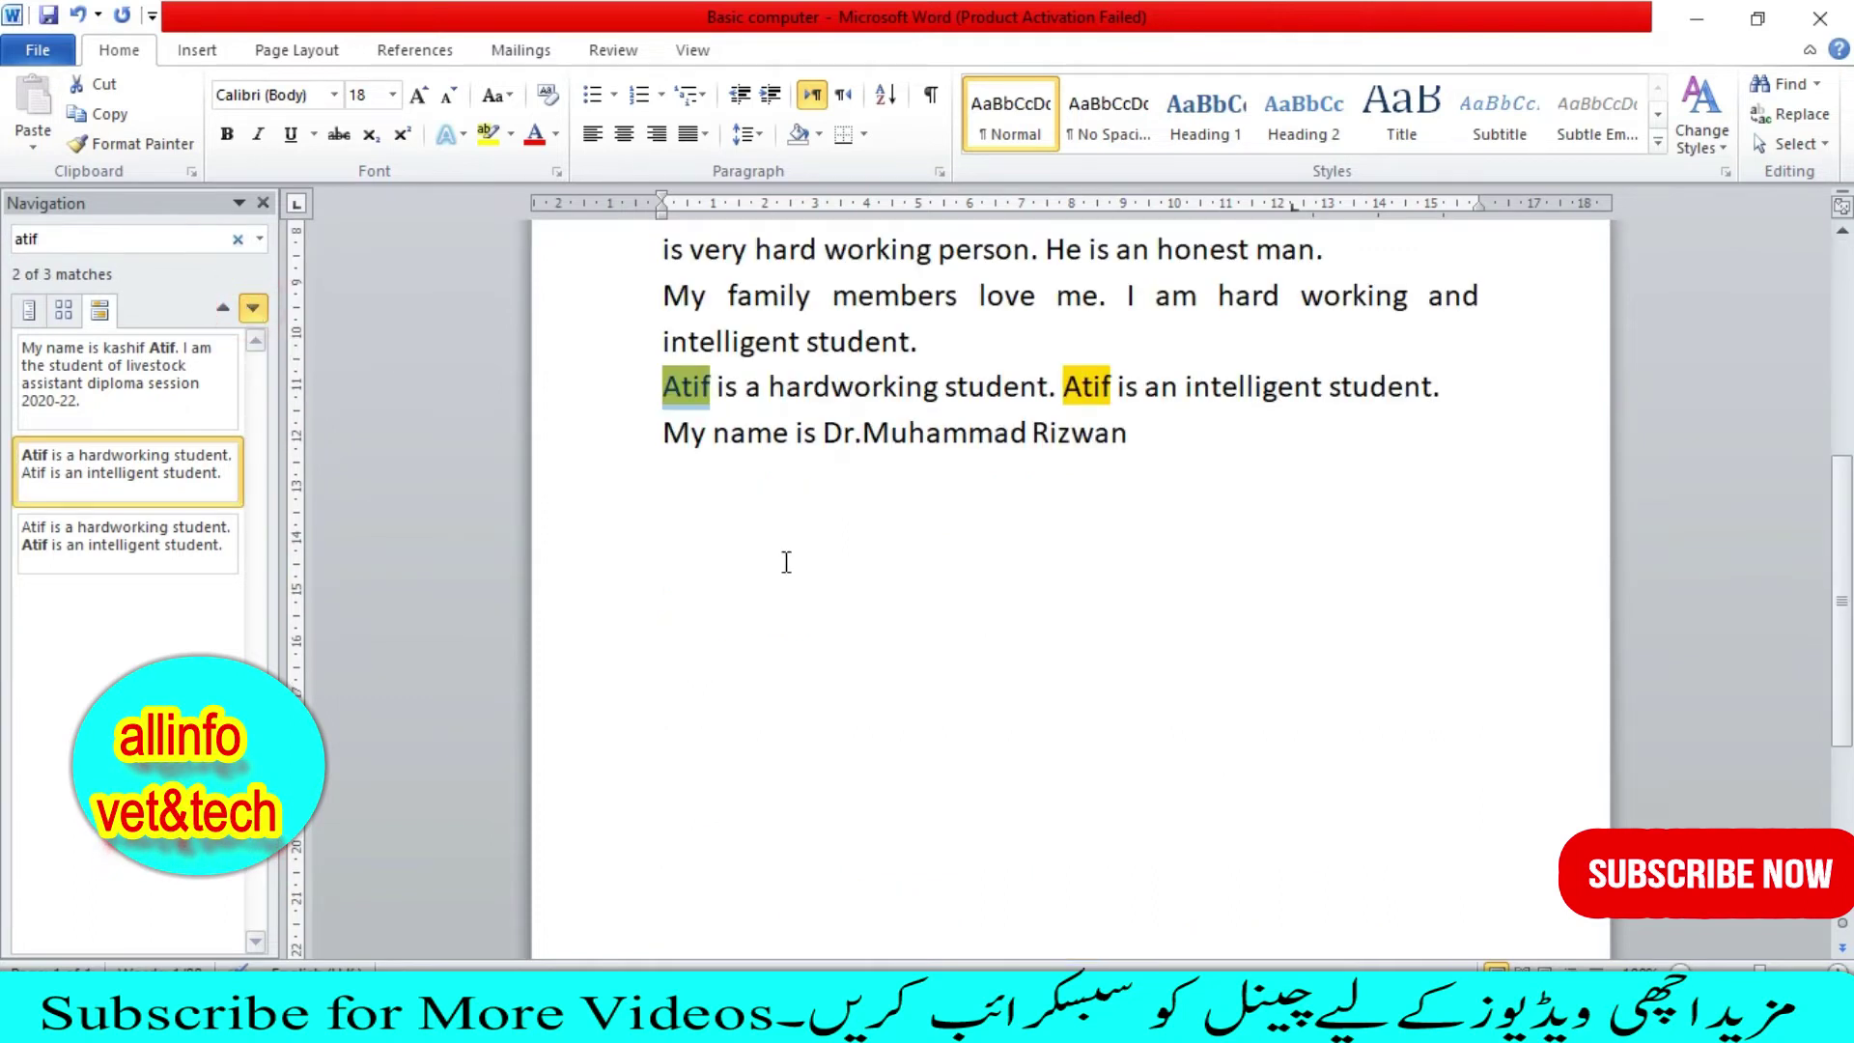
click(253, 314)
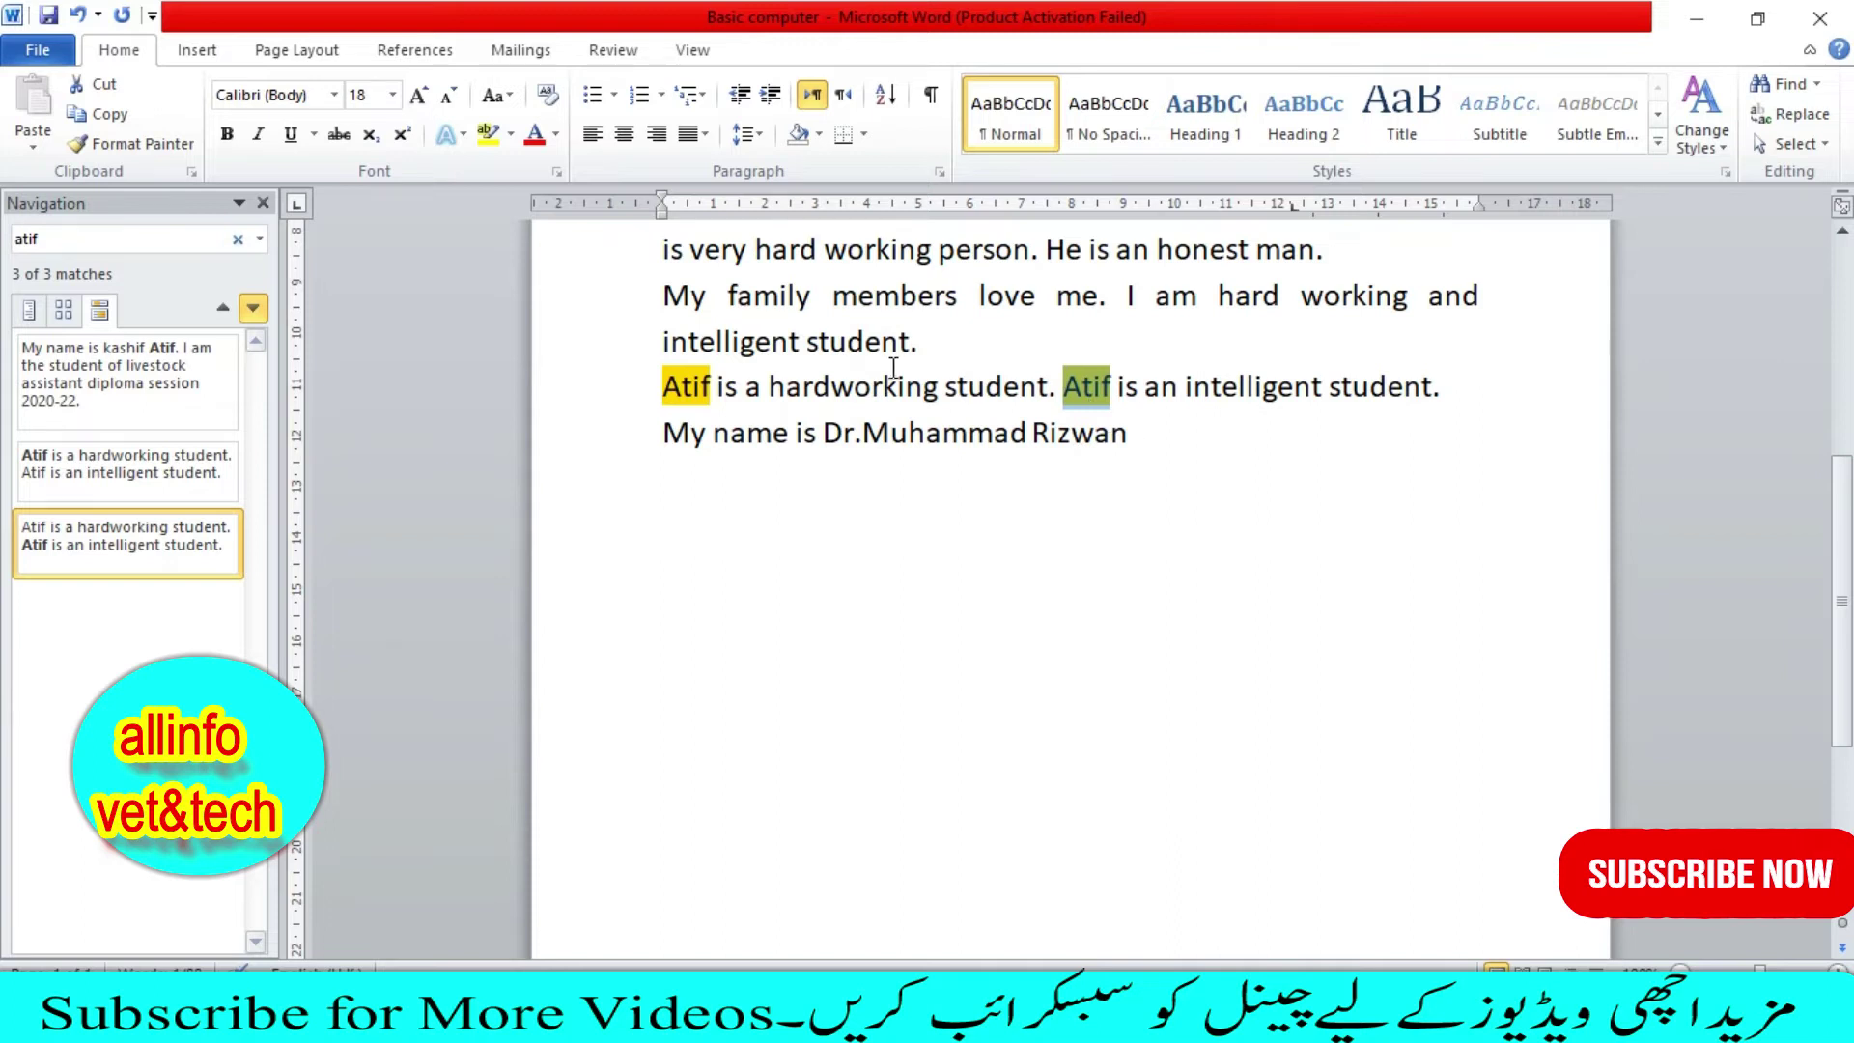
click(253, 310)
click(251, 310)
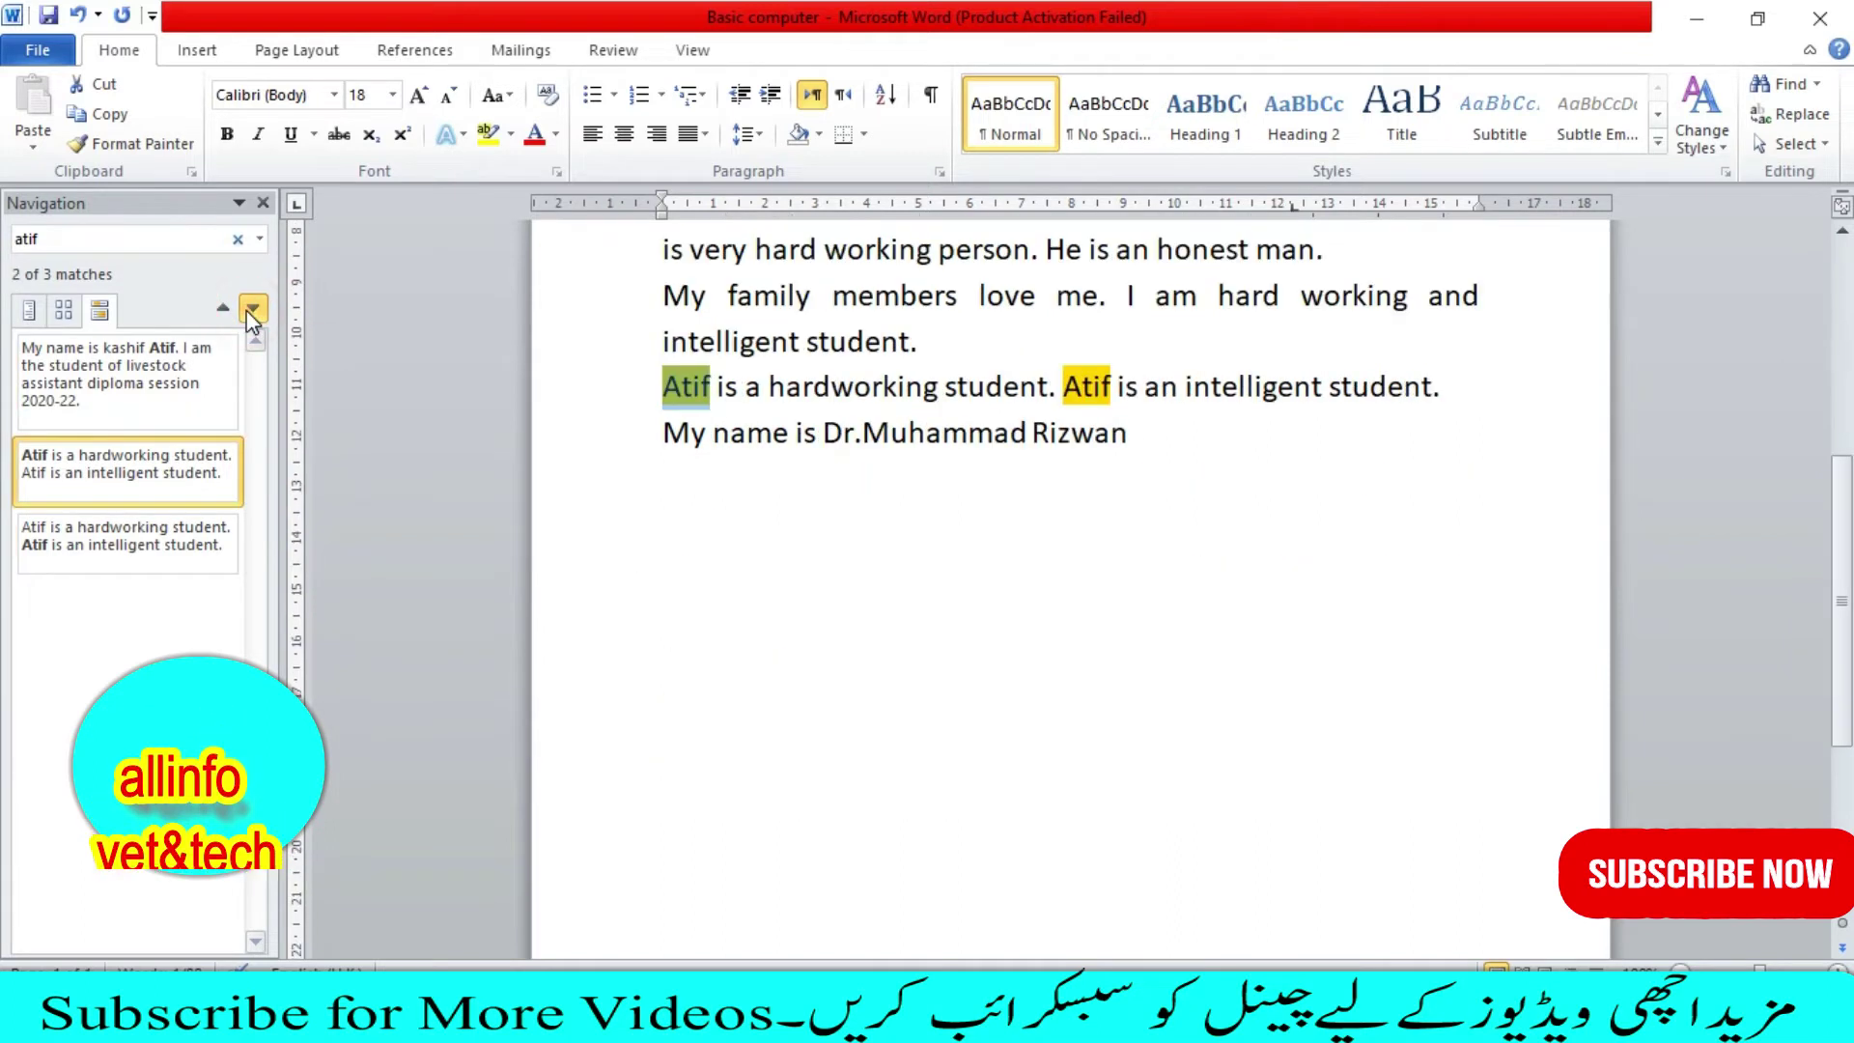
click(251, 311)
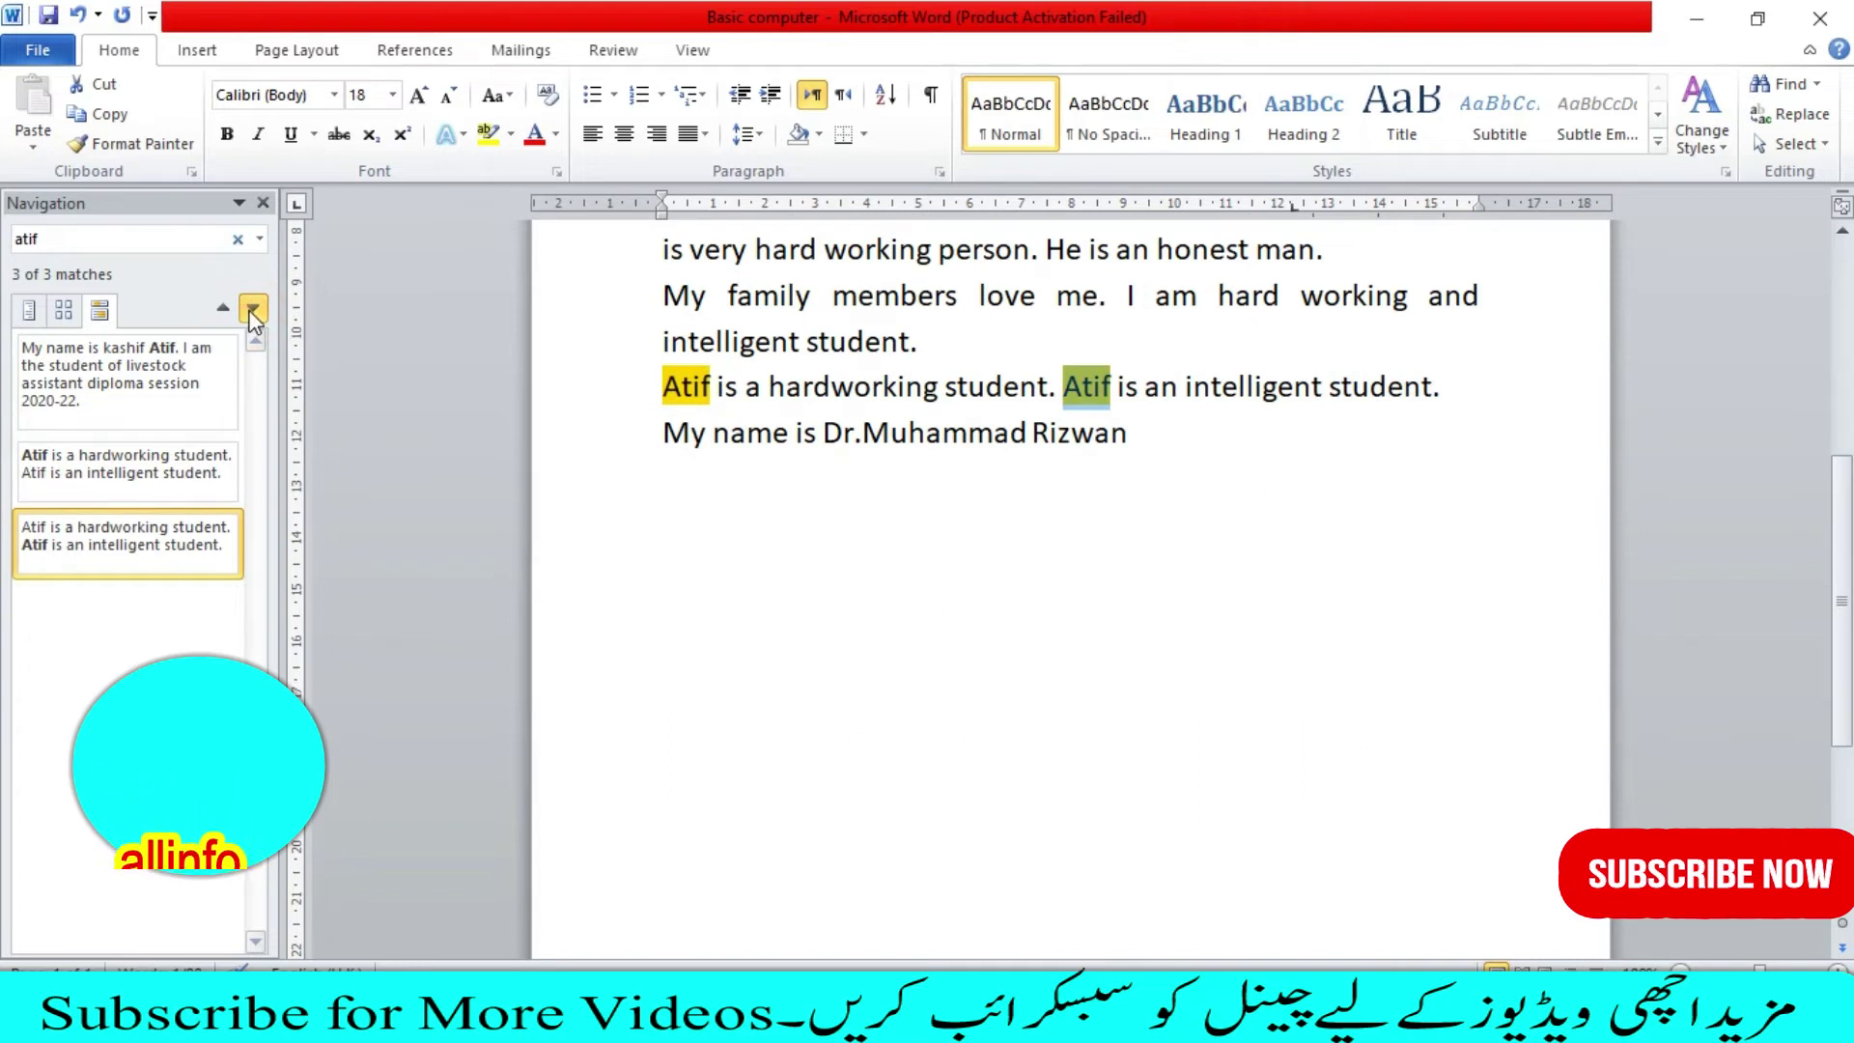
click(251, 311)
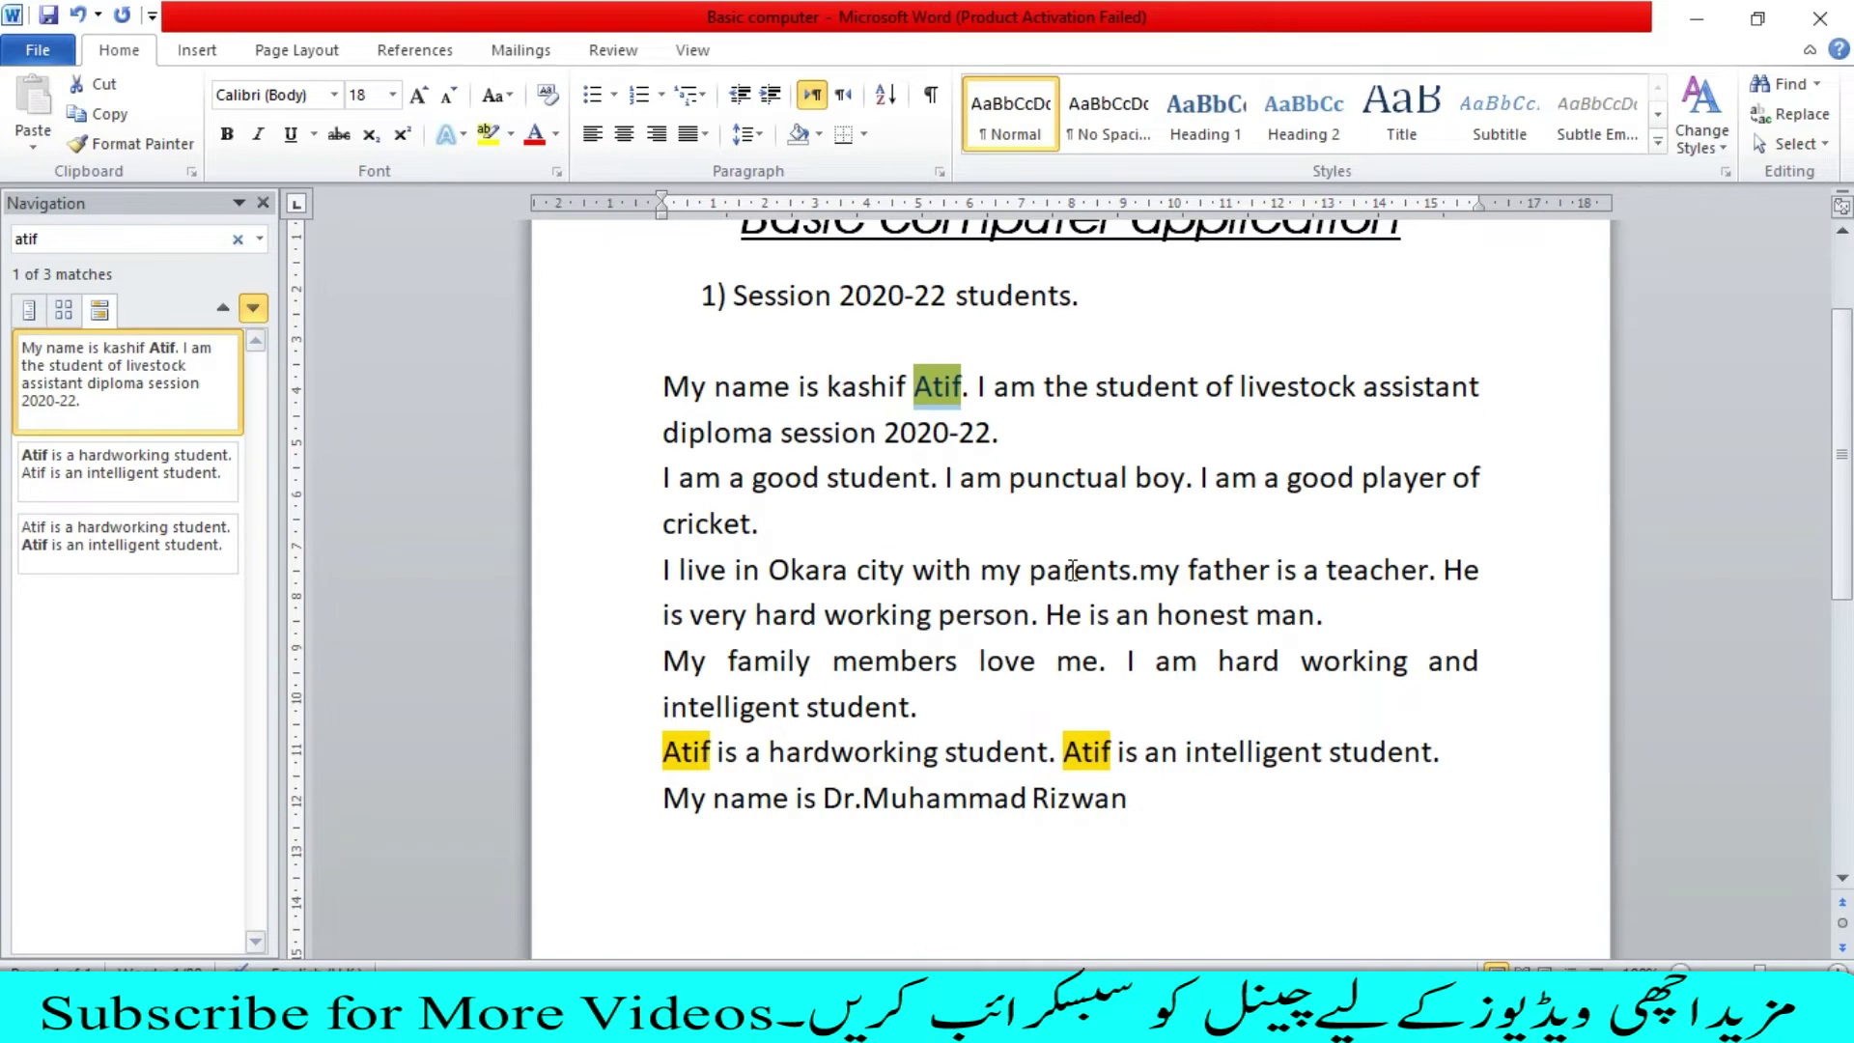
click(263, 202)
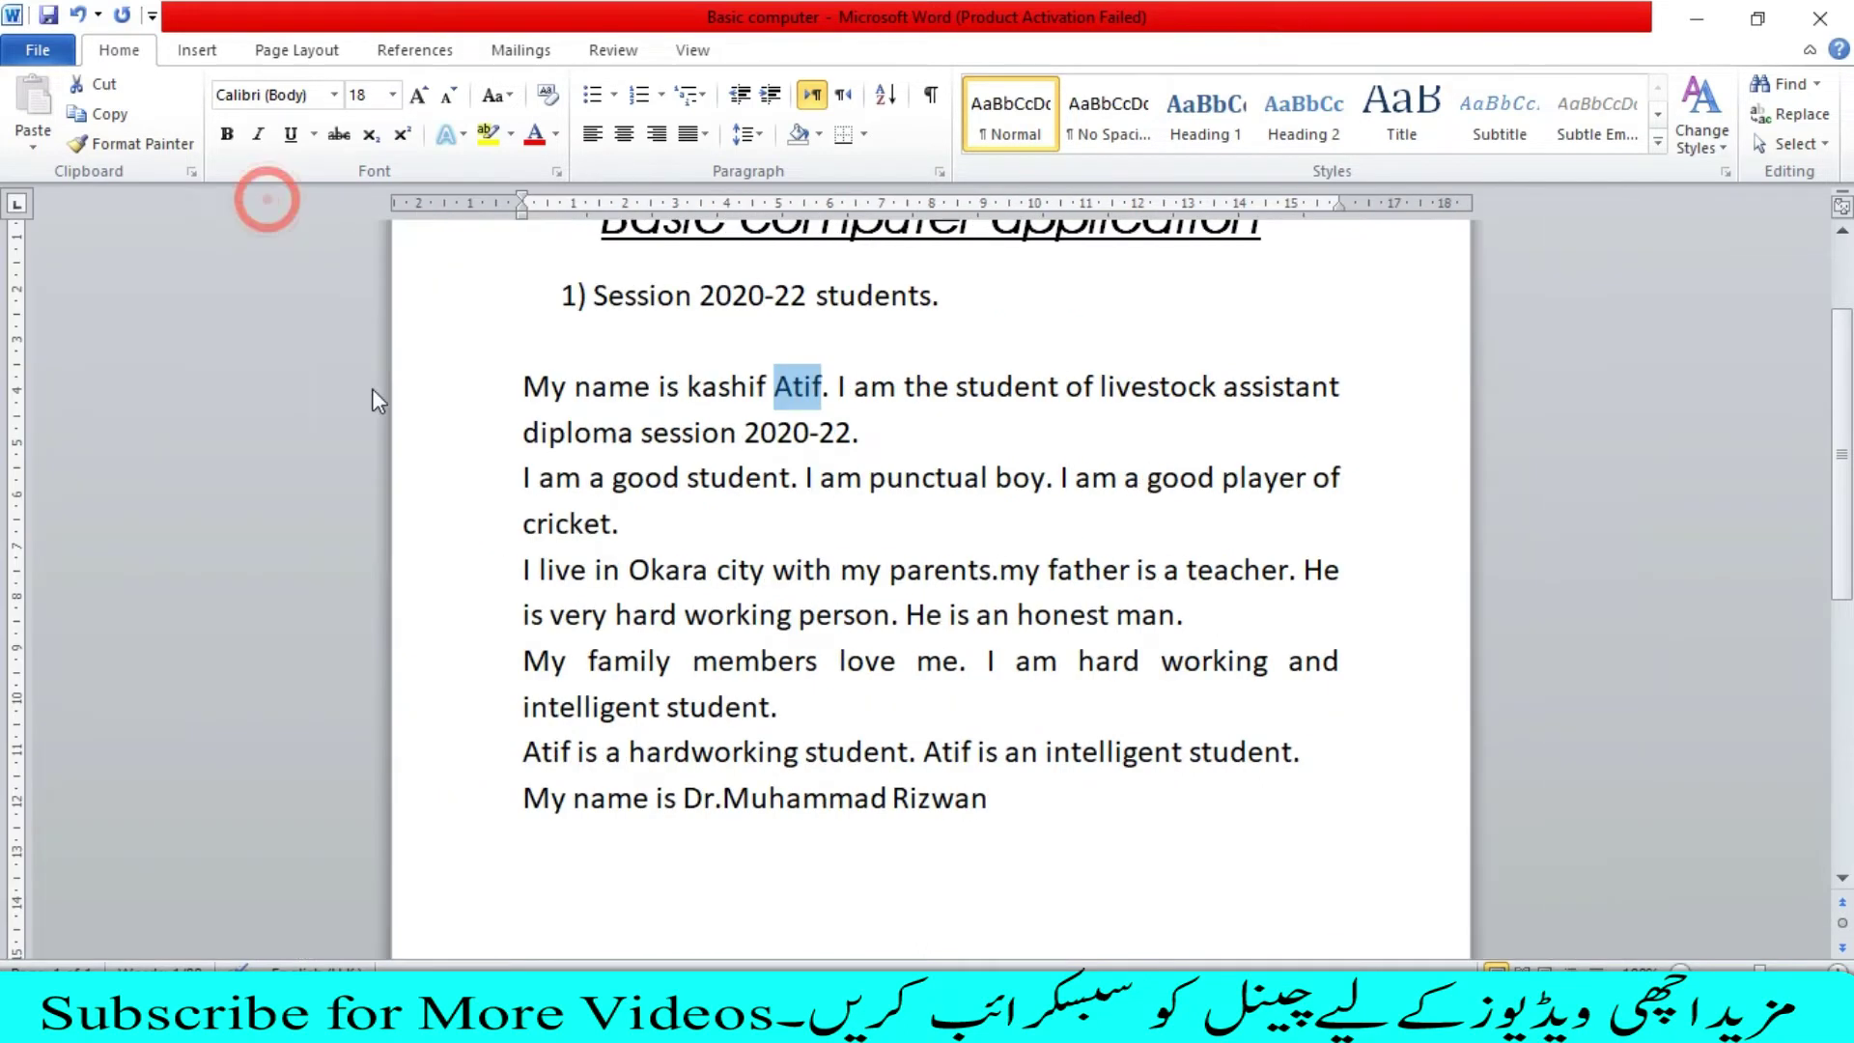
scroll(1005, 550, up, 1)
scroll(1005, 551, up, 1)
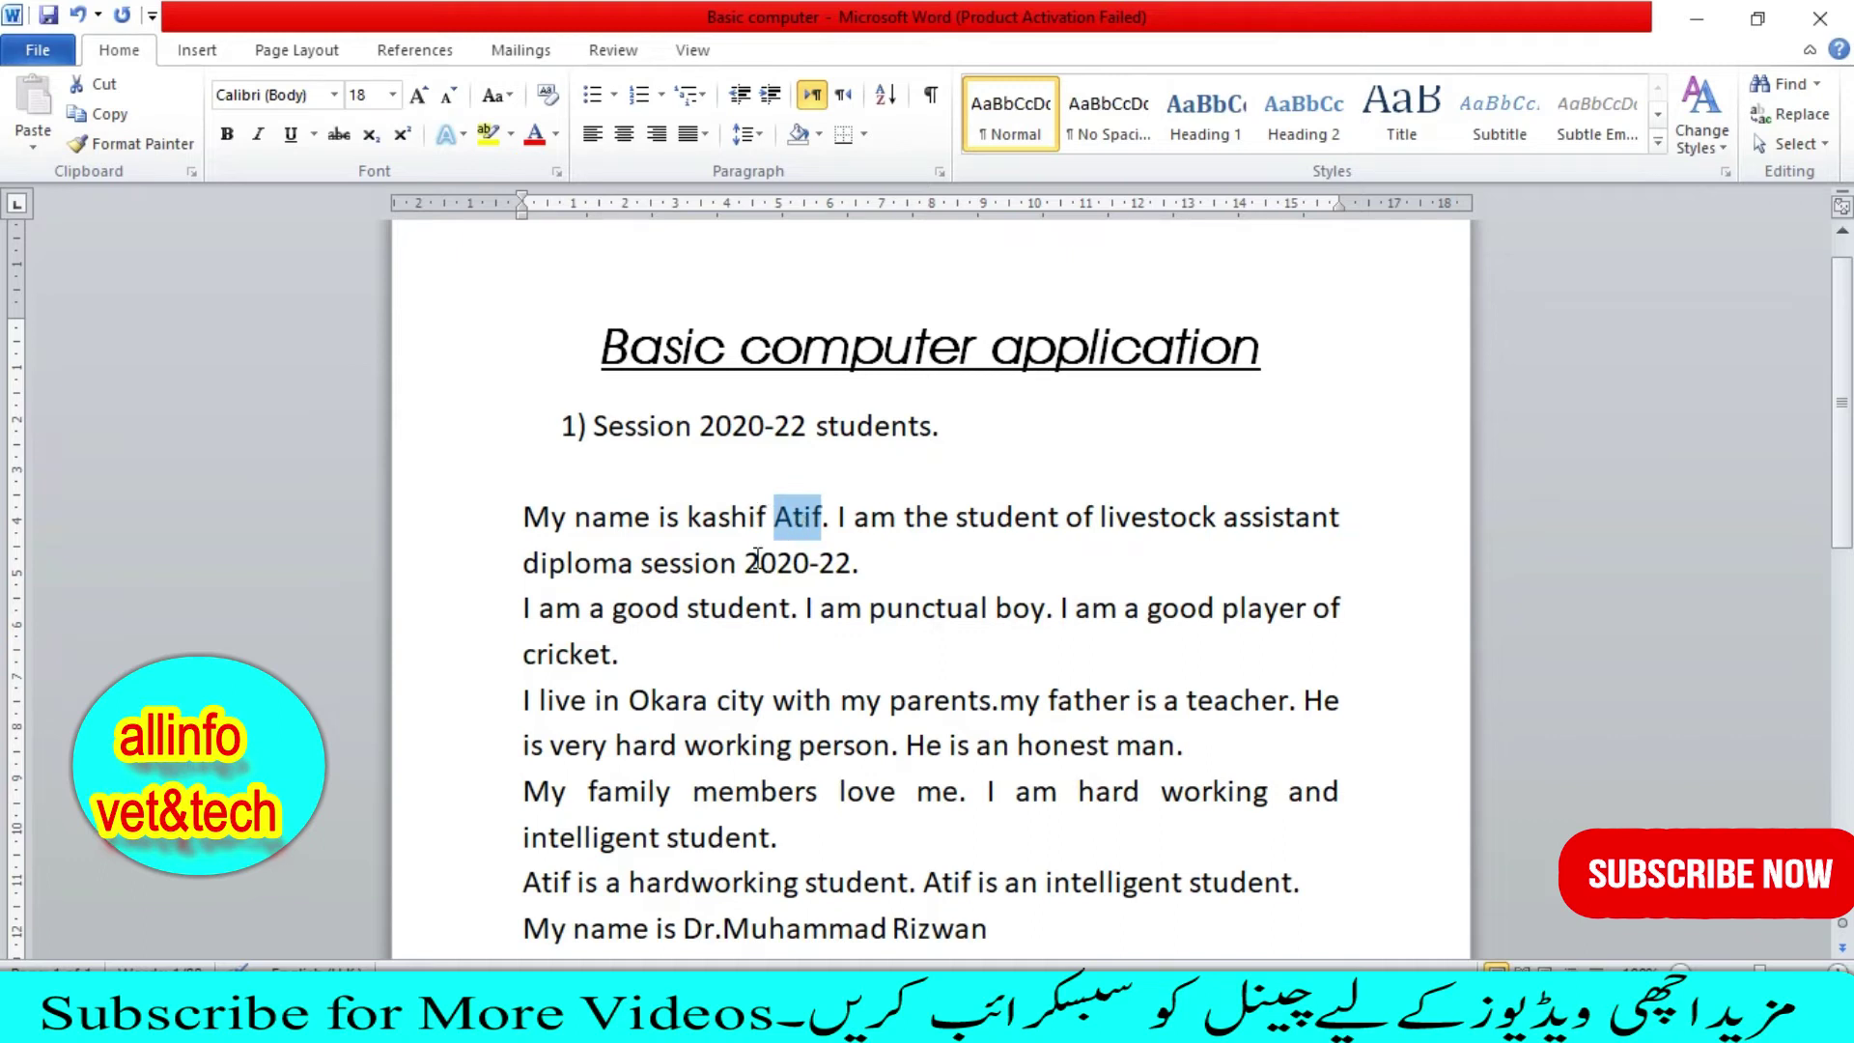
scroll(762, 569, down, 1)
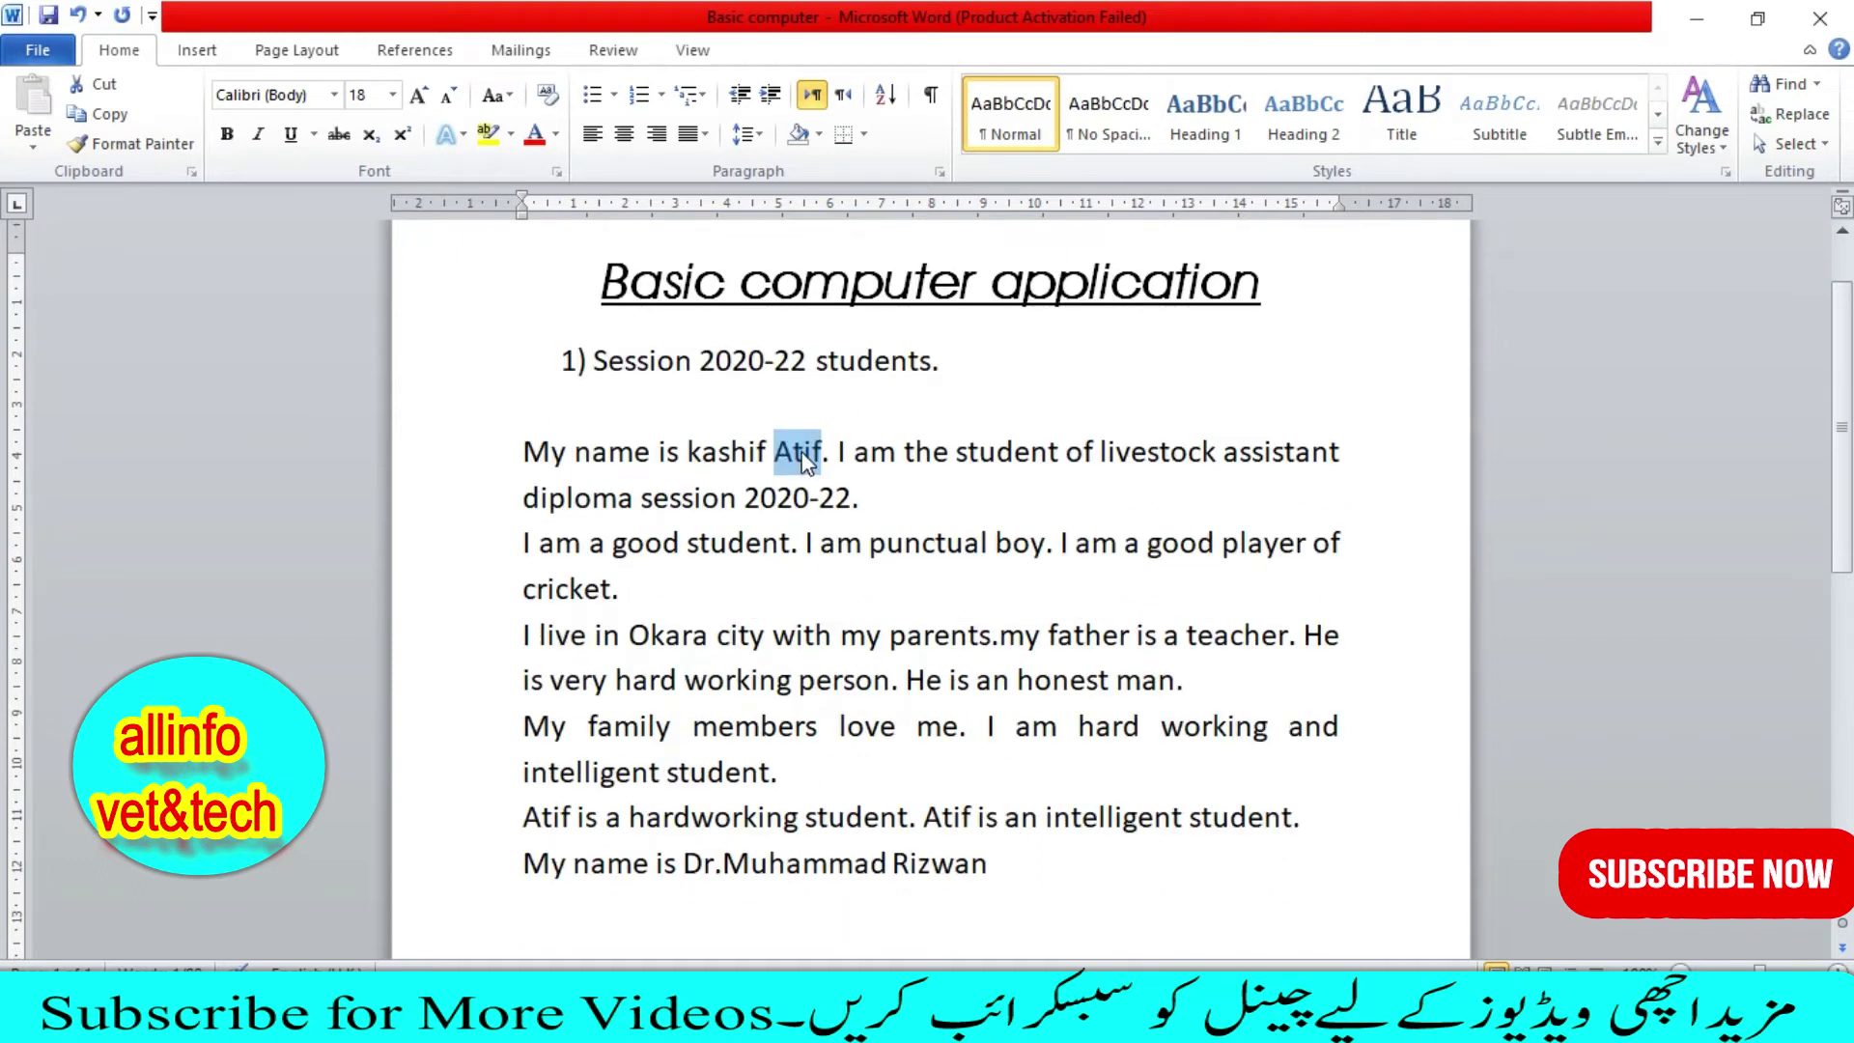
scroll(1321, 395, up, 2)
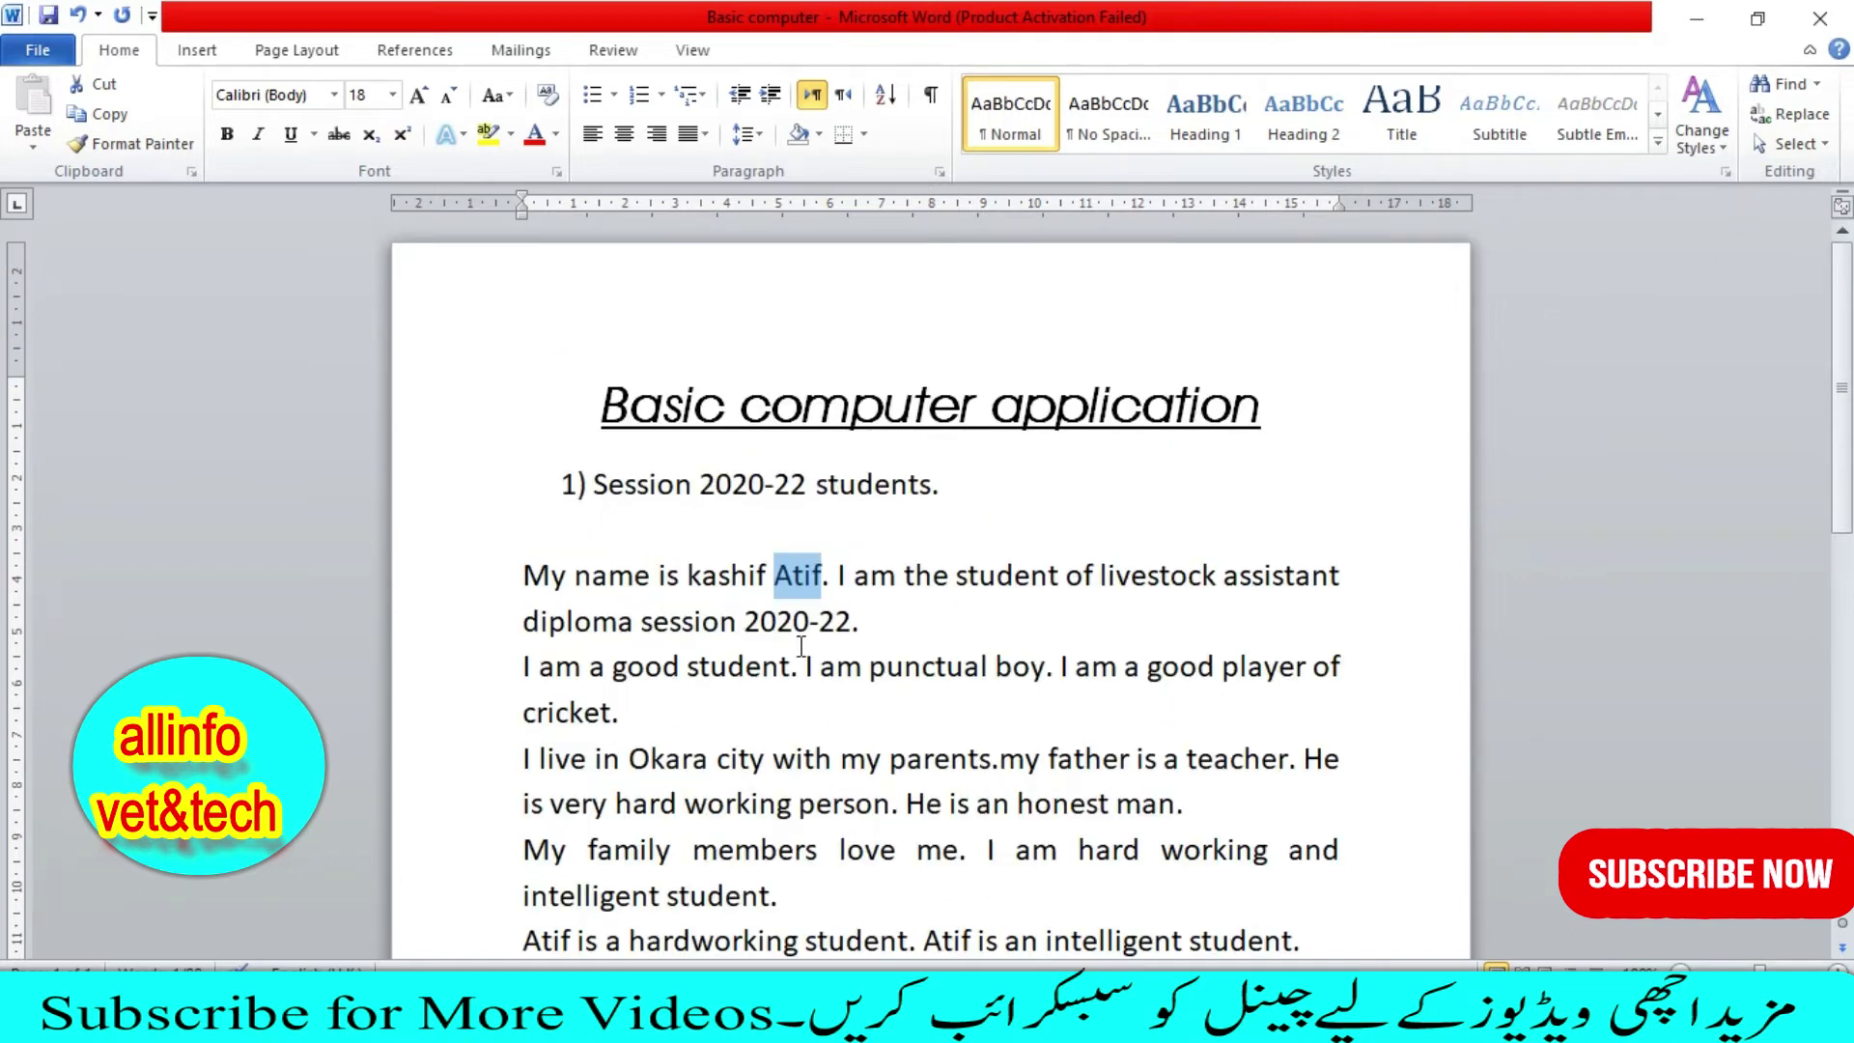
click(1793, 118)
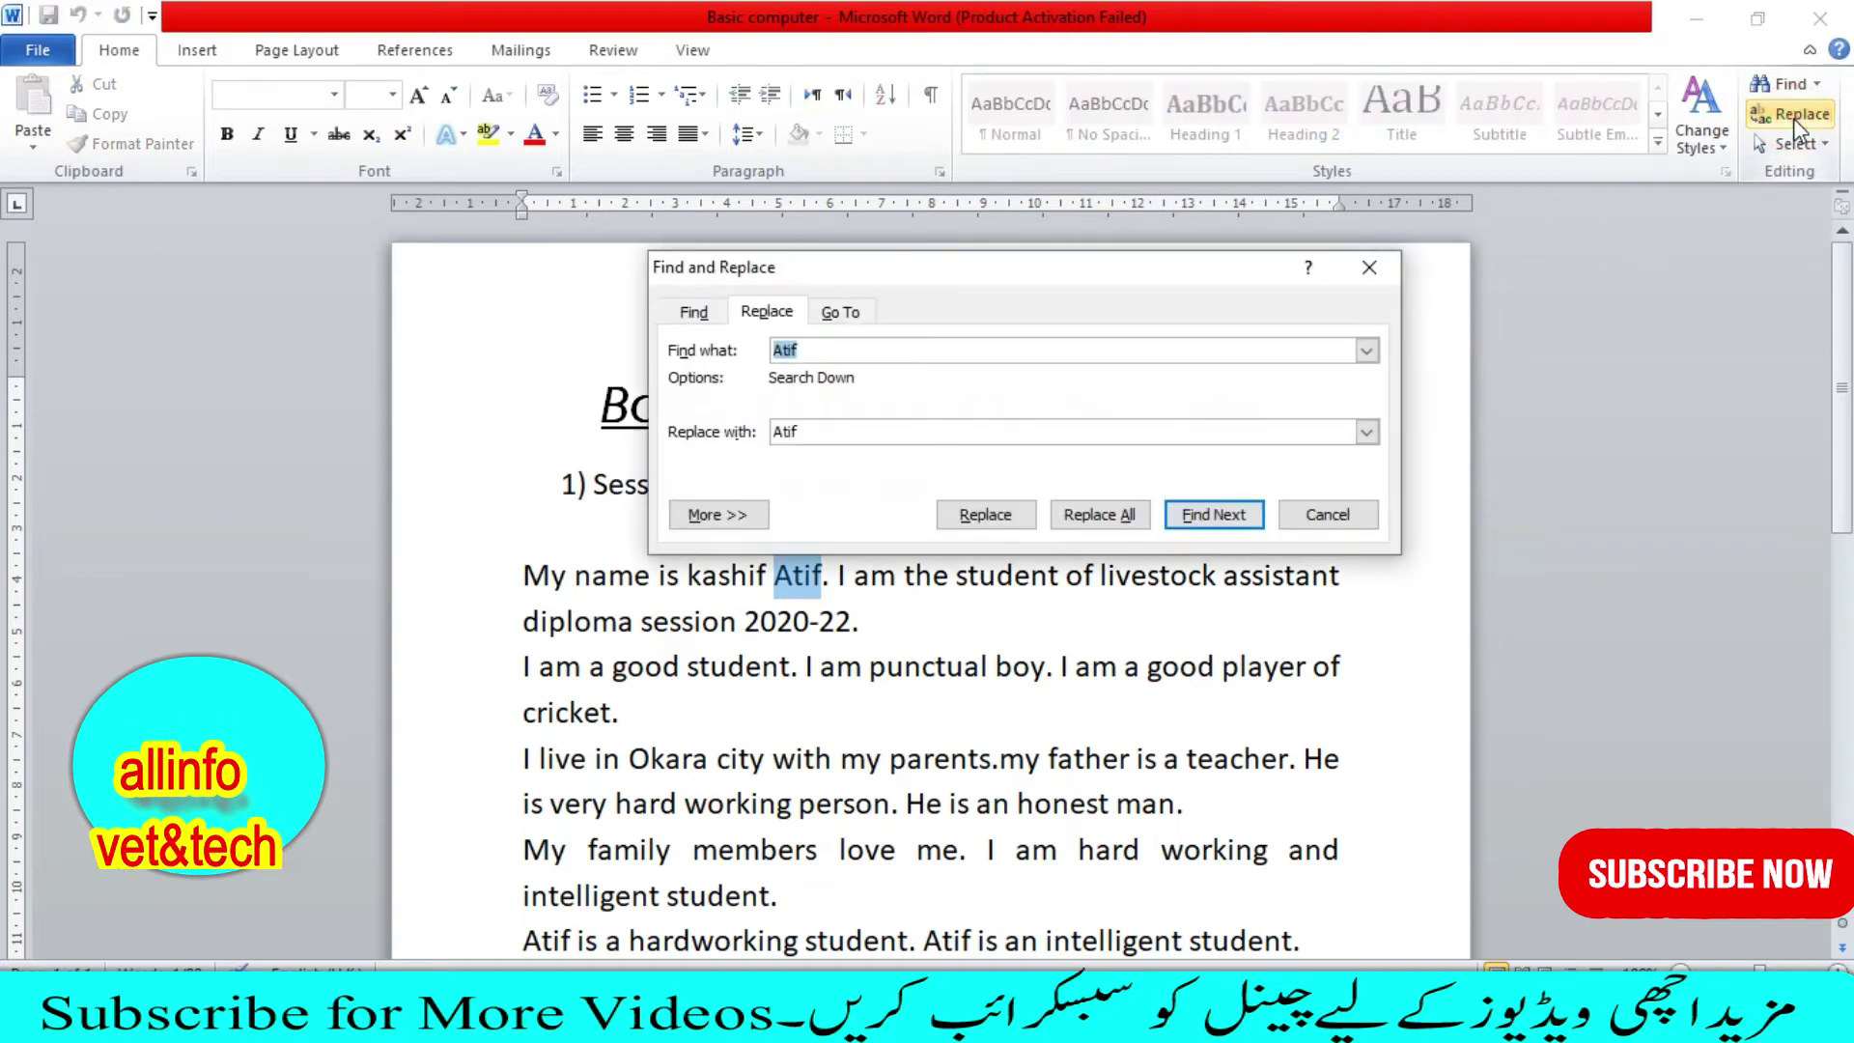
drag(849, 268, 841, 284)
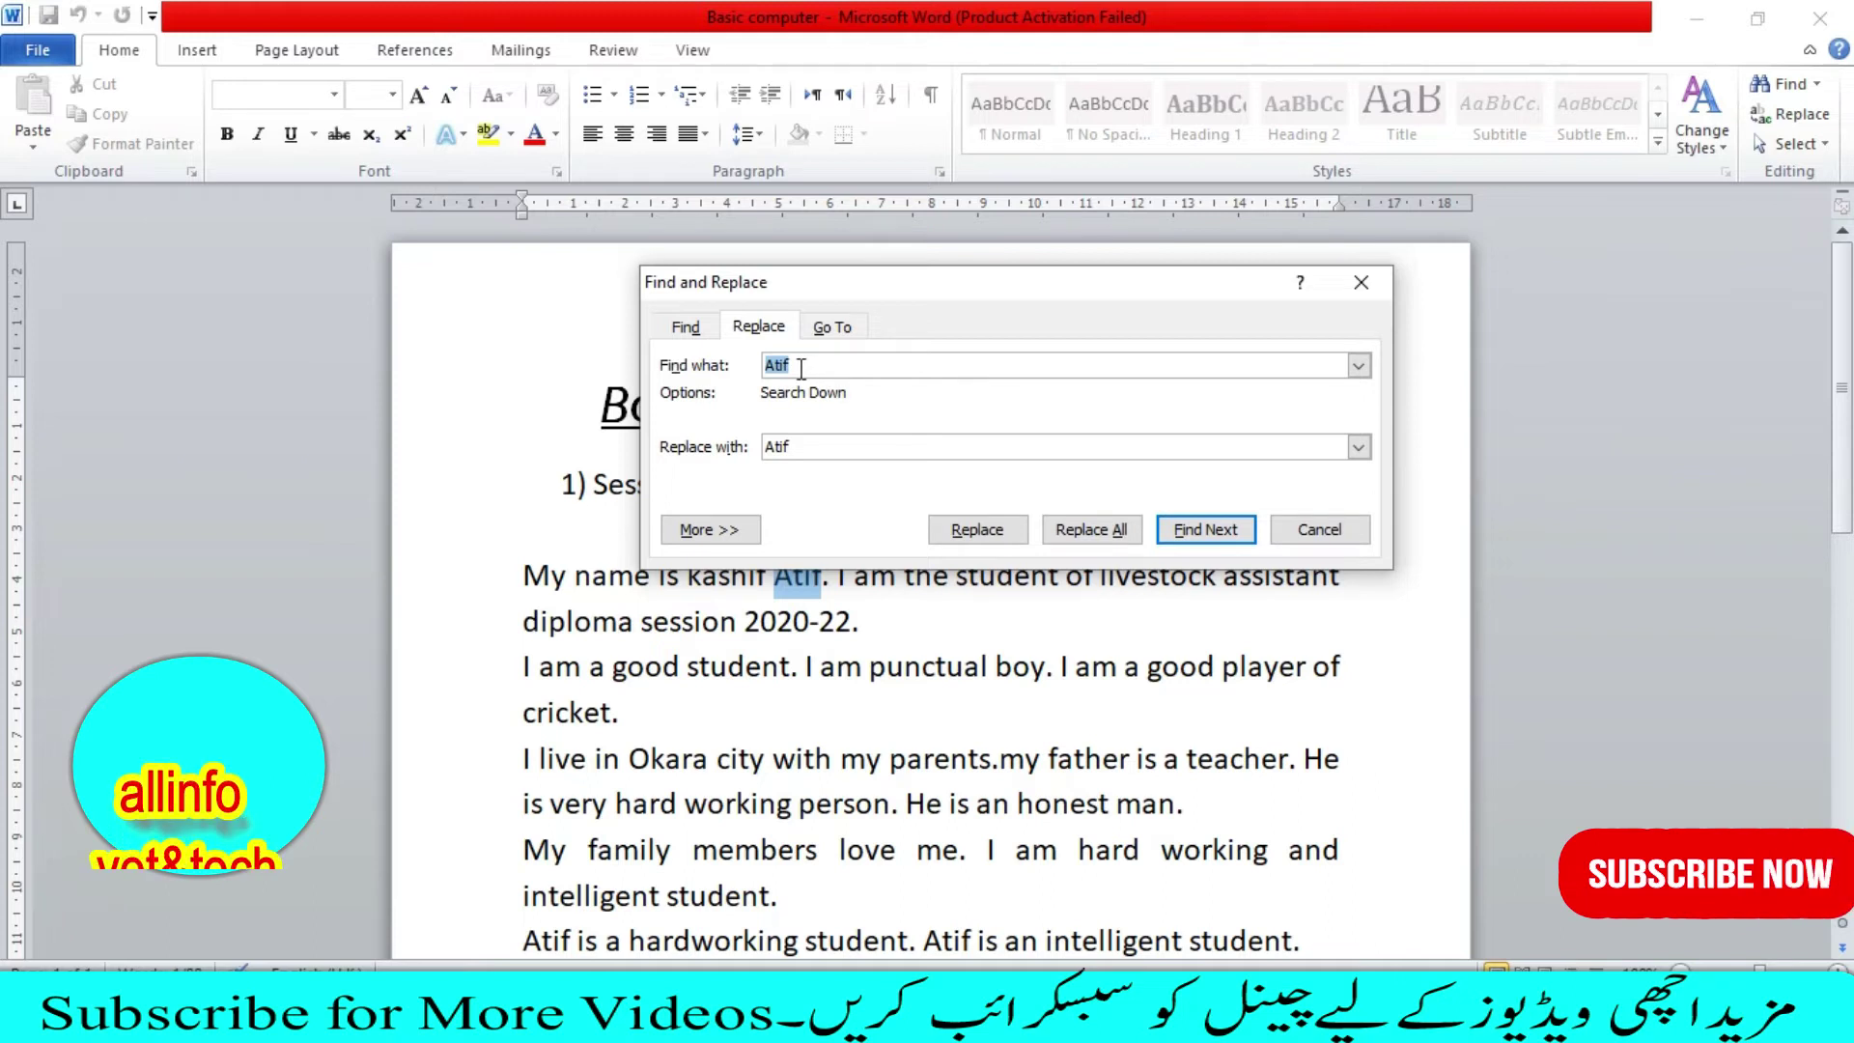
double_click(804, 446)
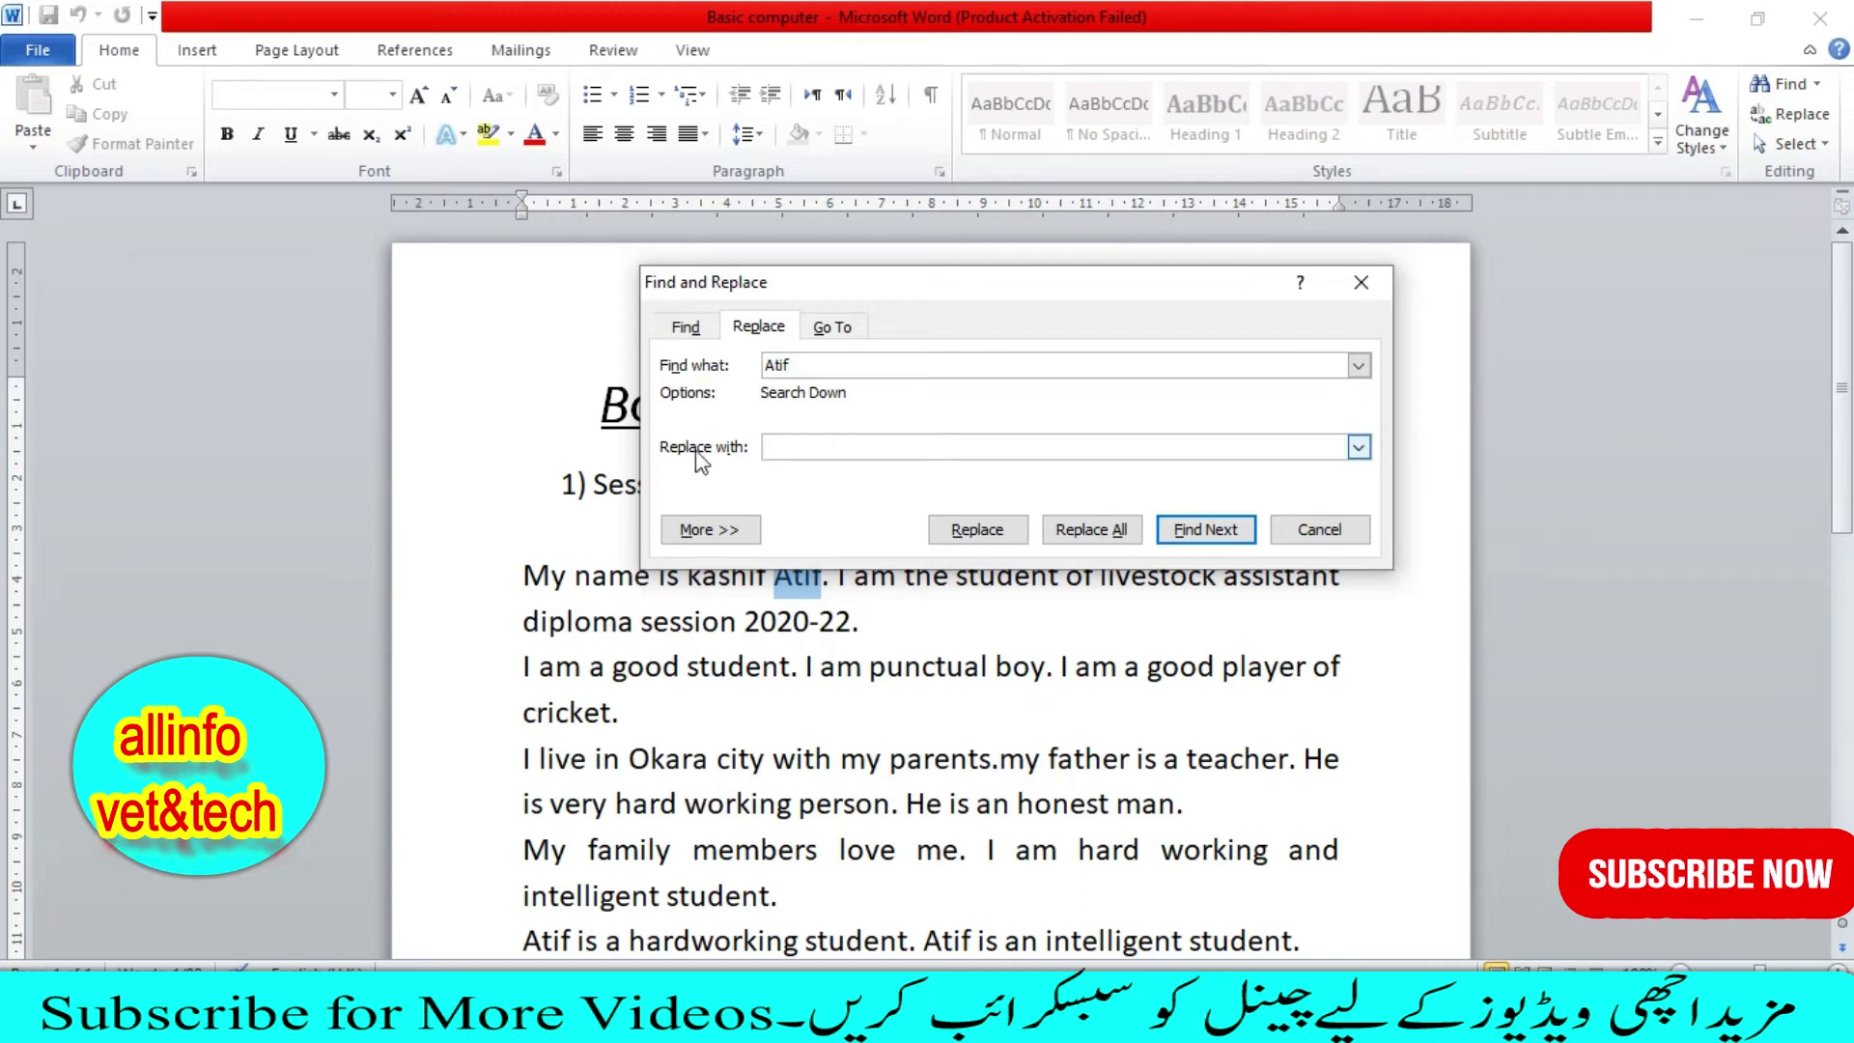
click(832, 356)
double_click(819, 357)
click(808, 446)
click(793, 446)
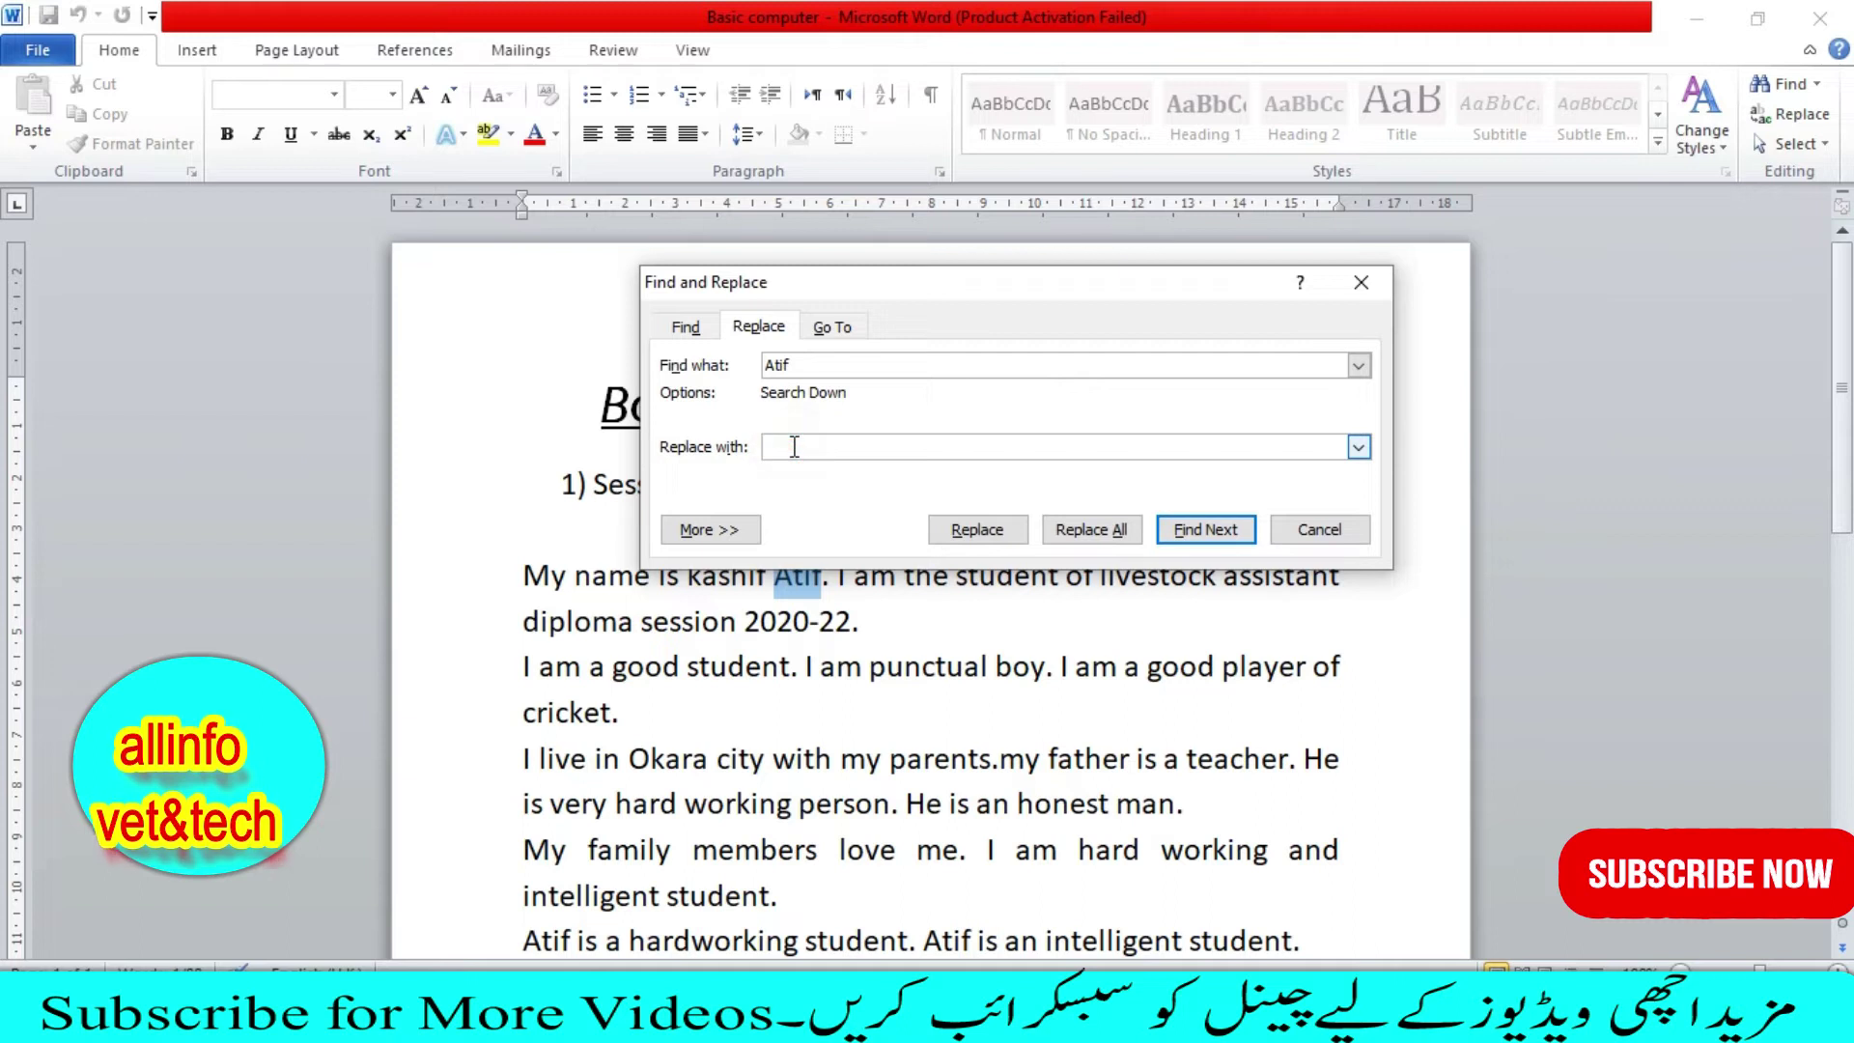
text(al)
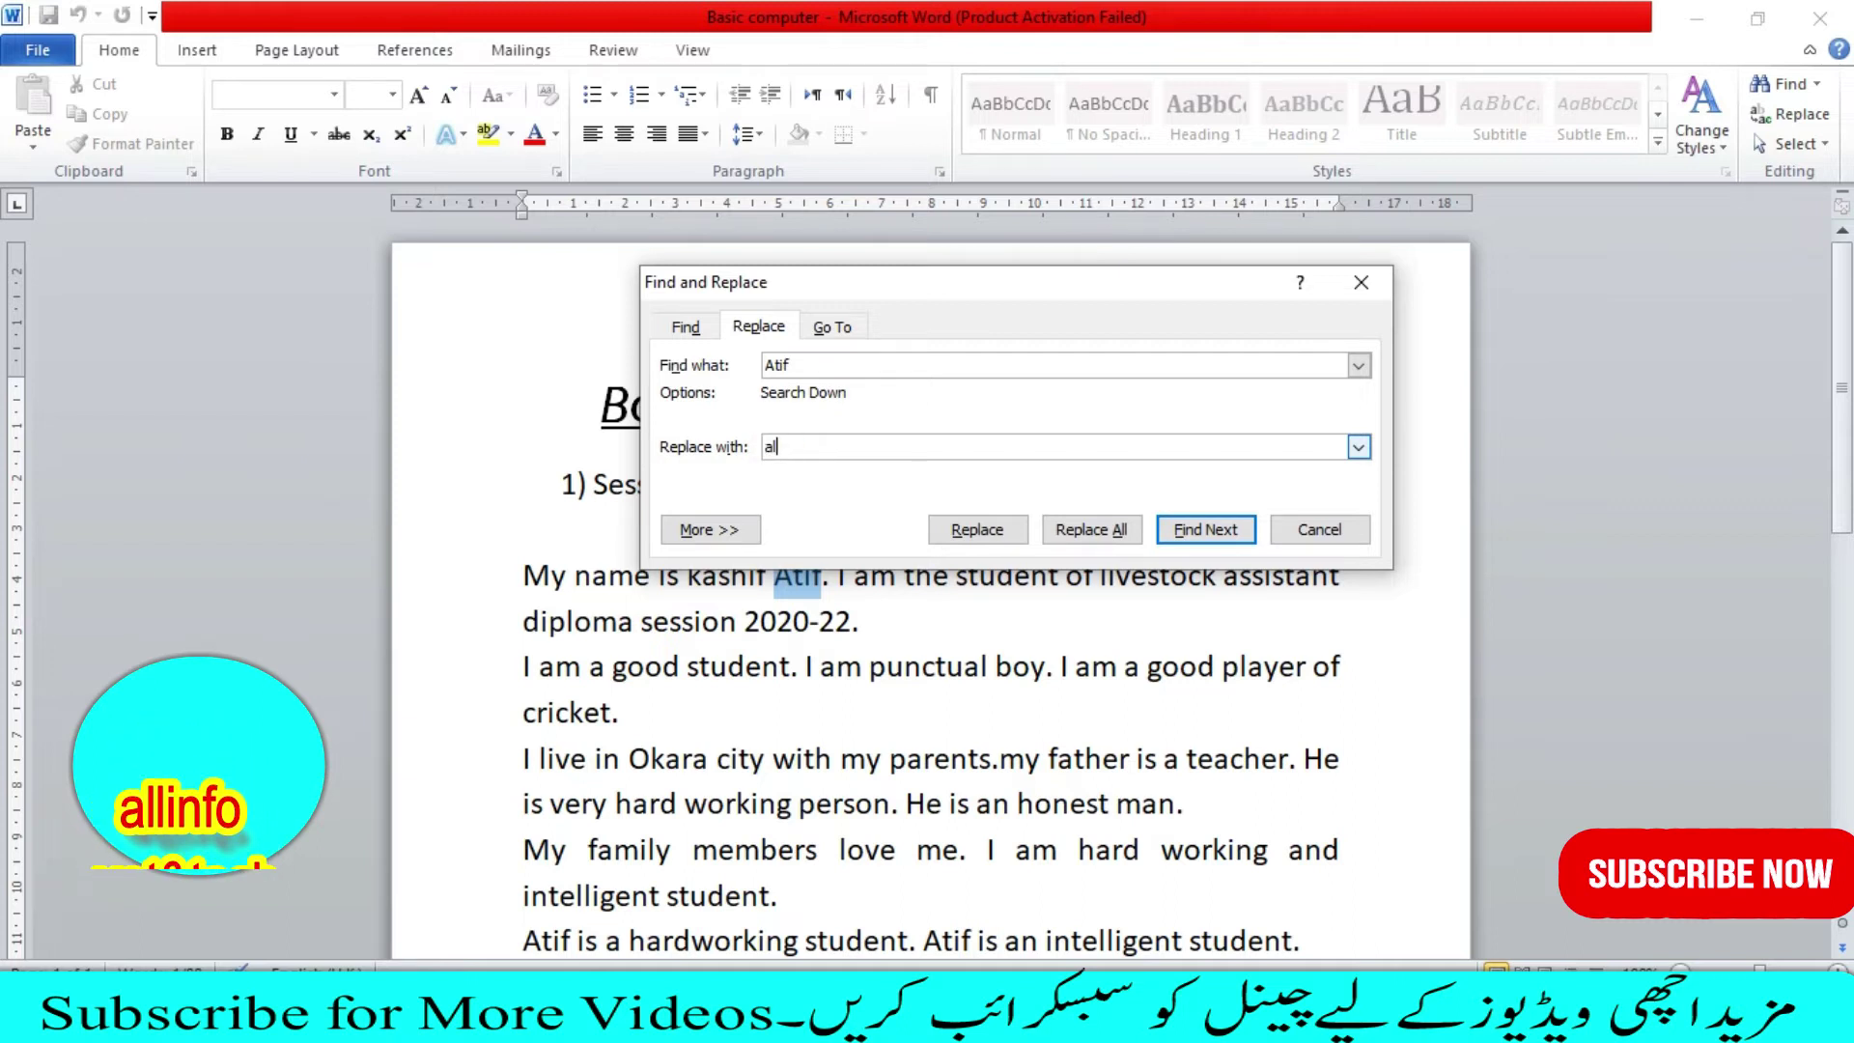
text(i)
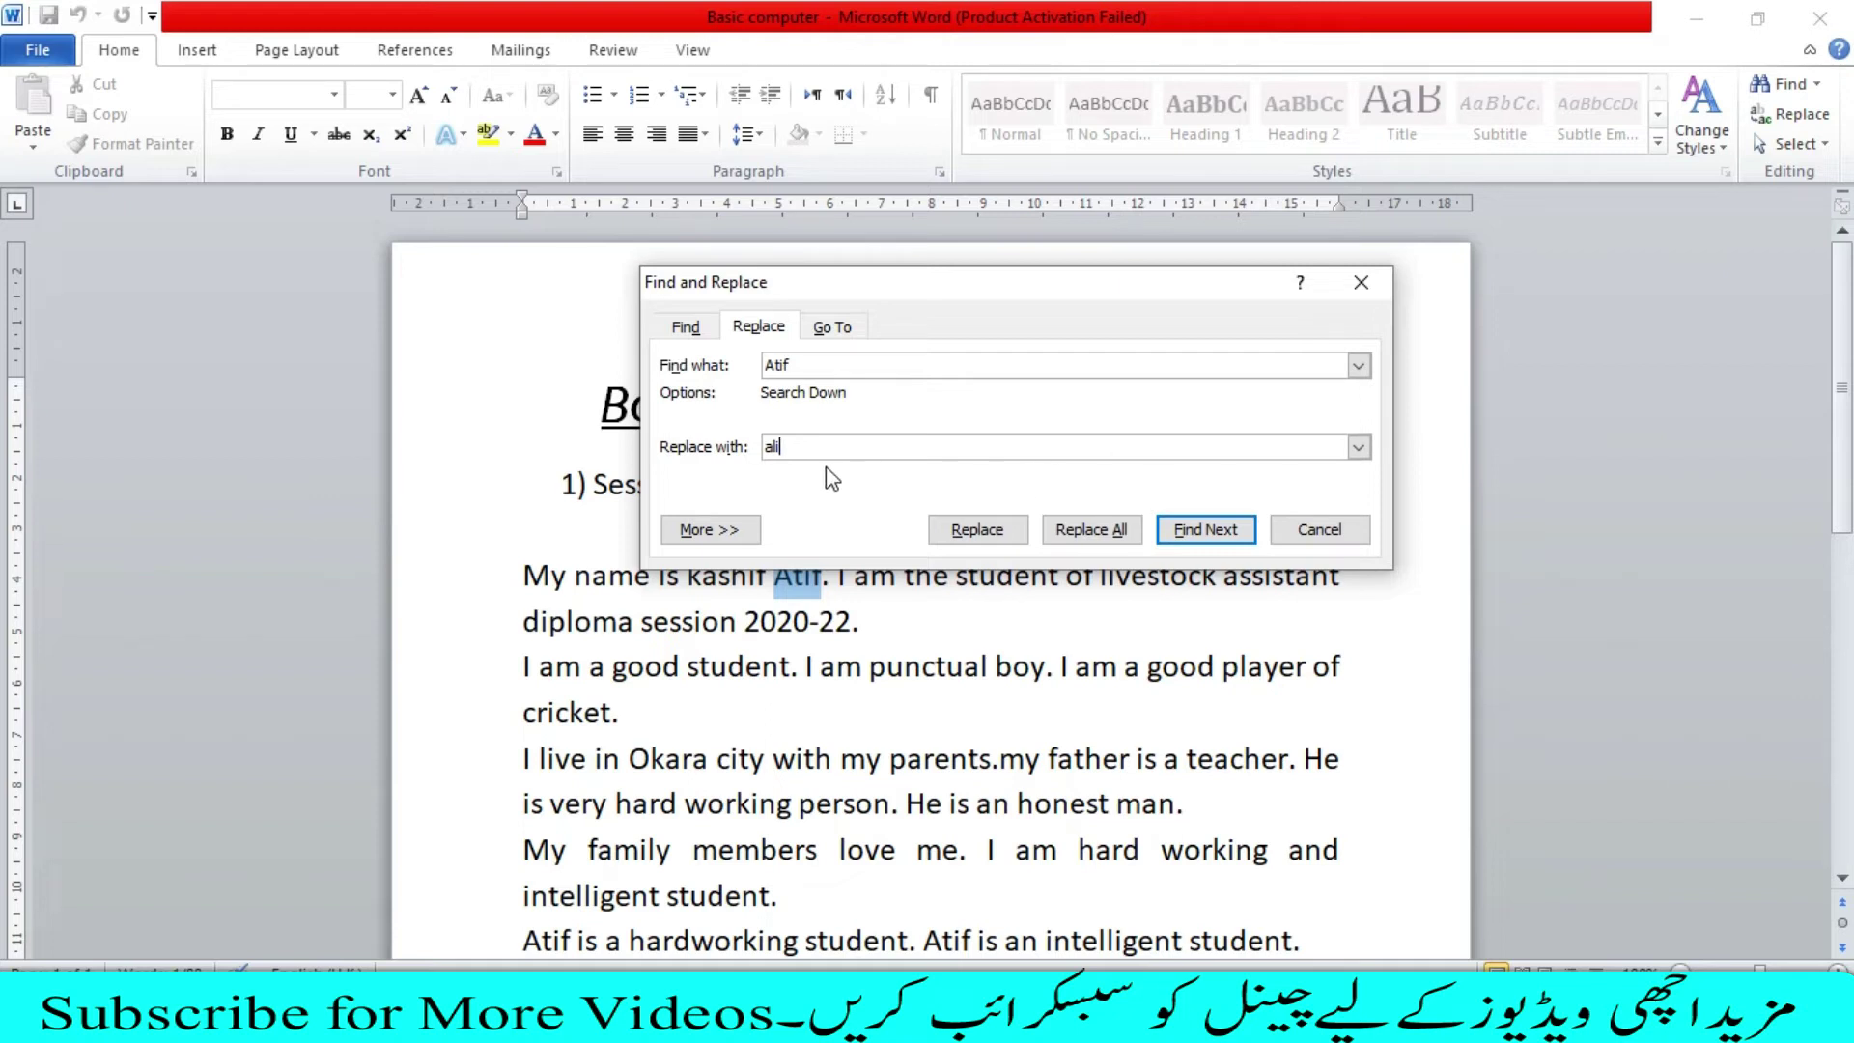
key(Return)
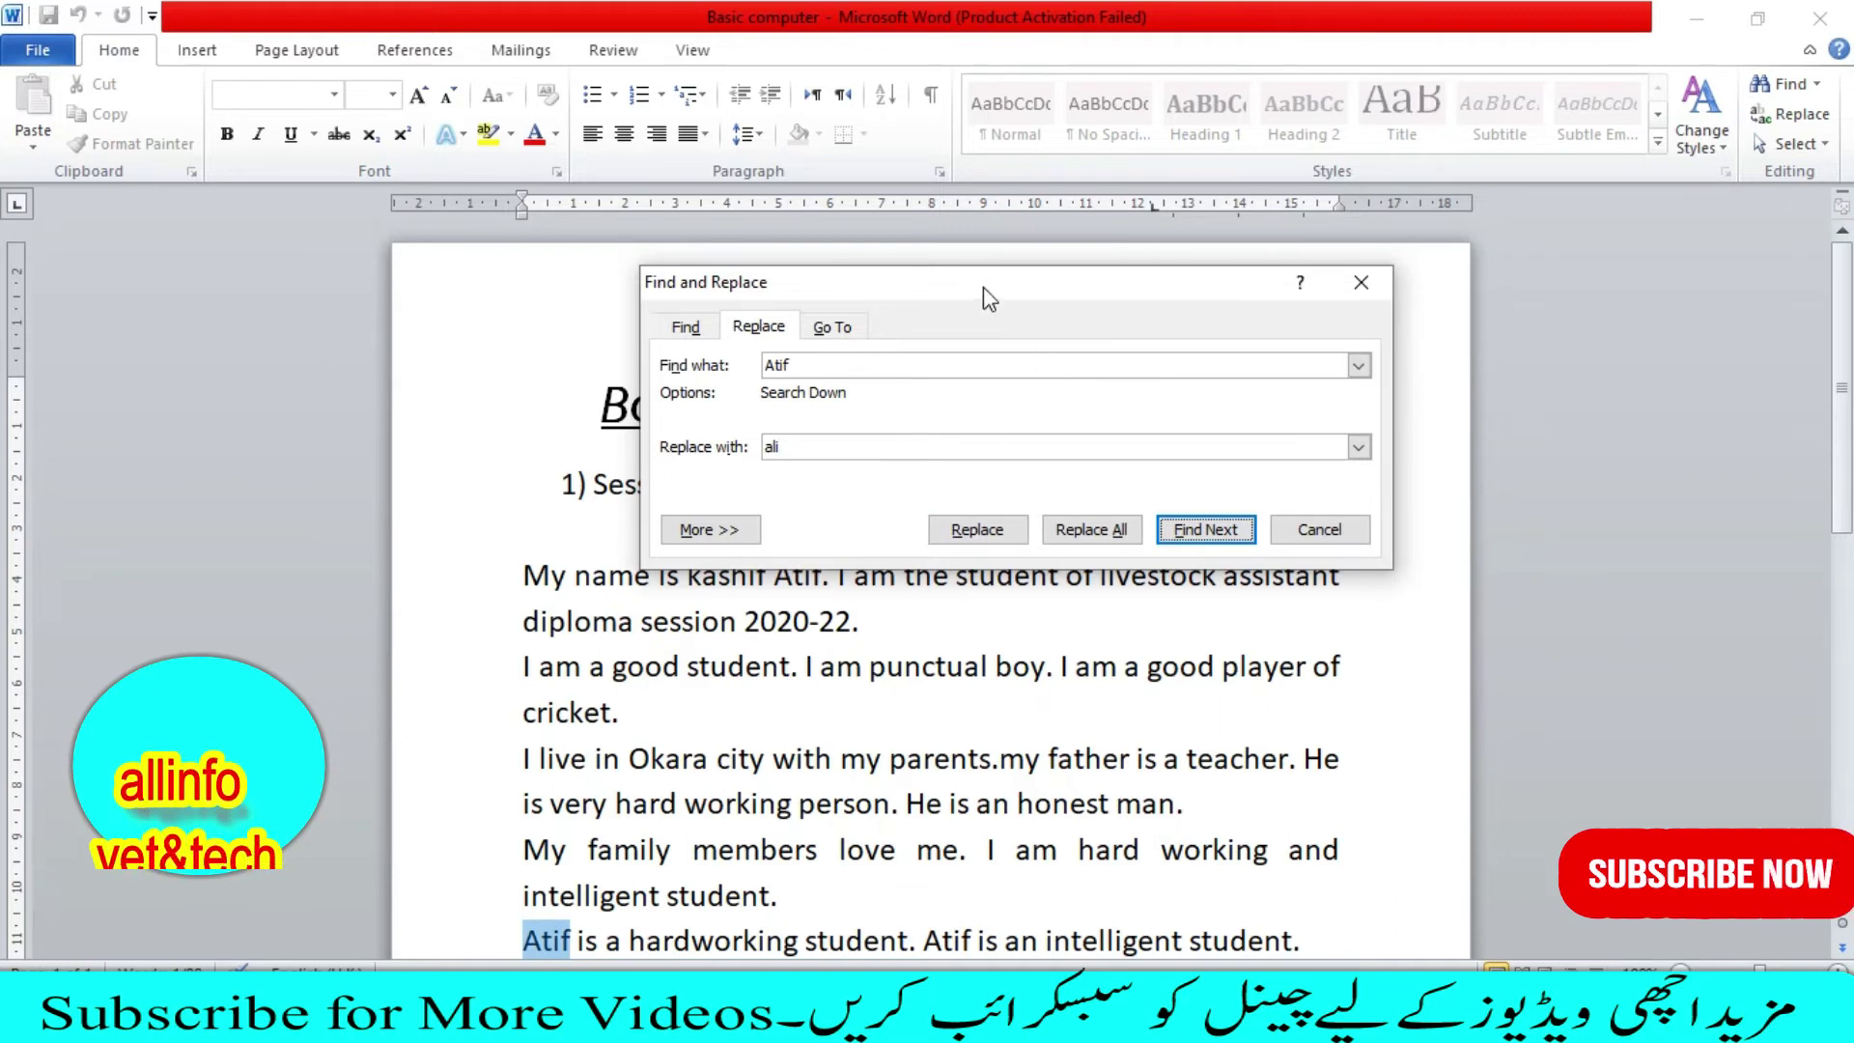
drag(983, 287, 937, 287)
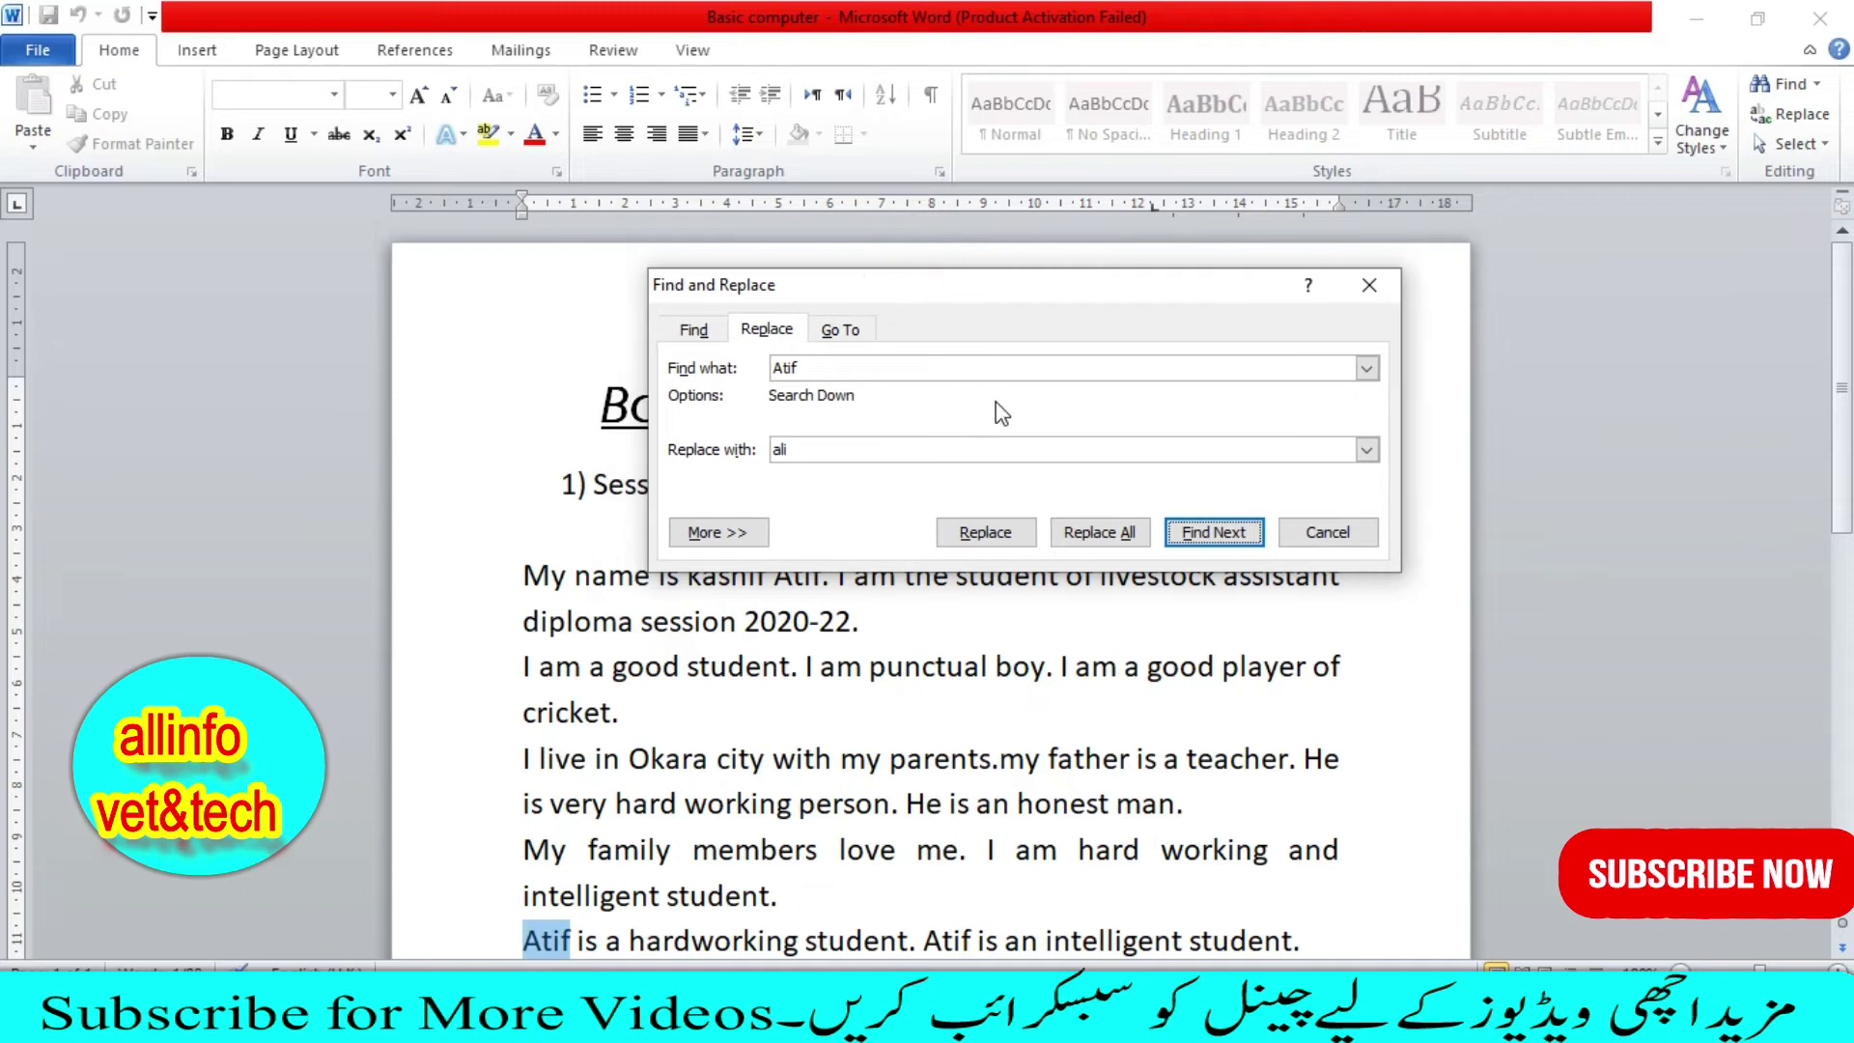
click(966, 533)
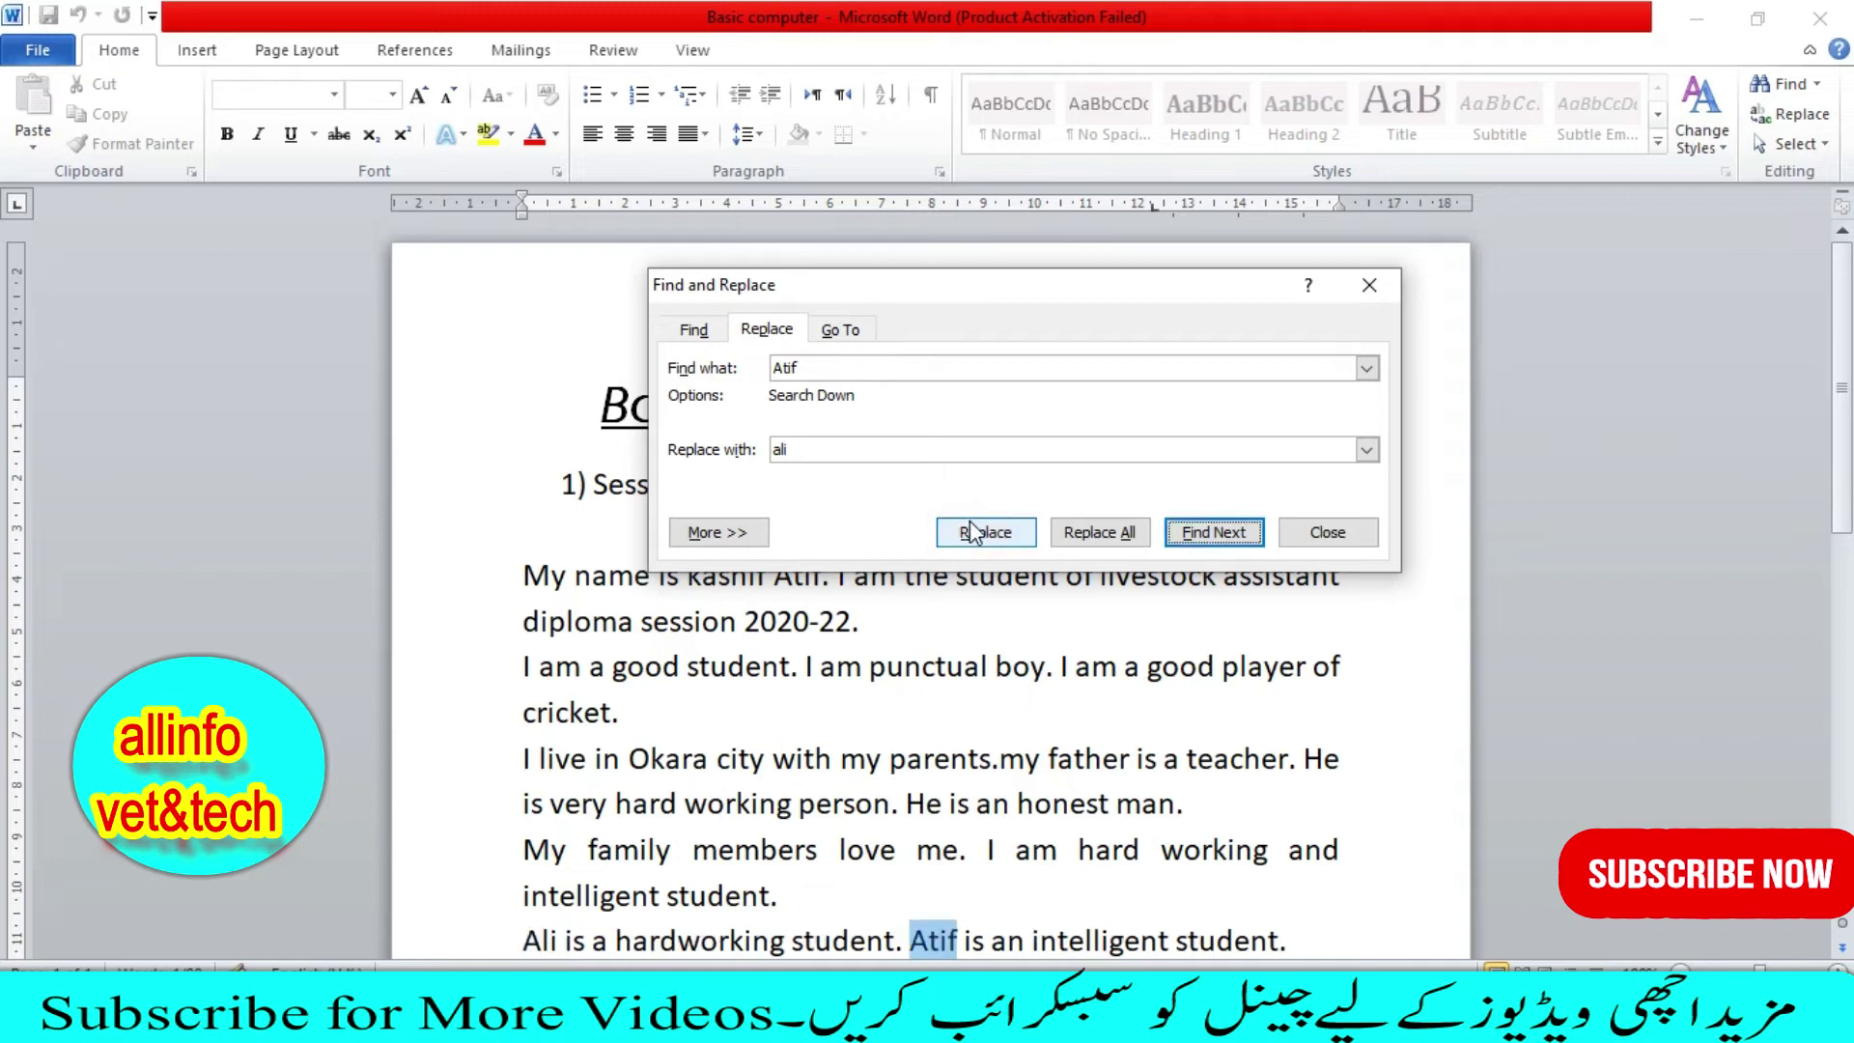
click(1369, 287)
Step: Undo the earlier Ali replacement and the accidental paragraph formatting
key(ctrl+z)
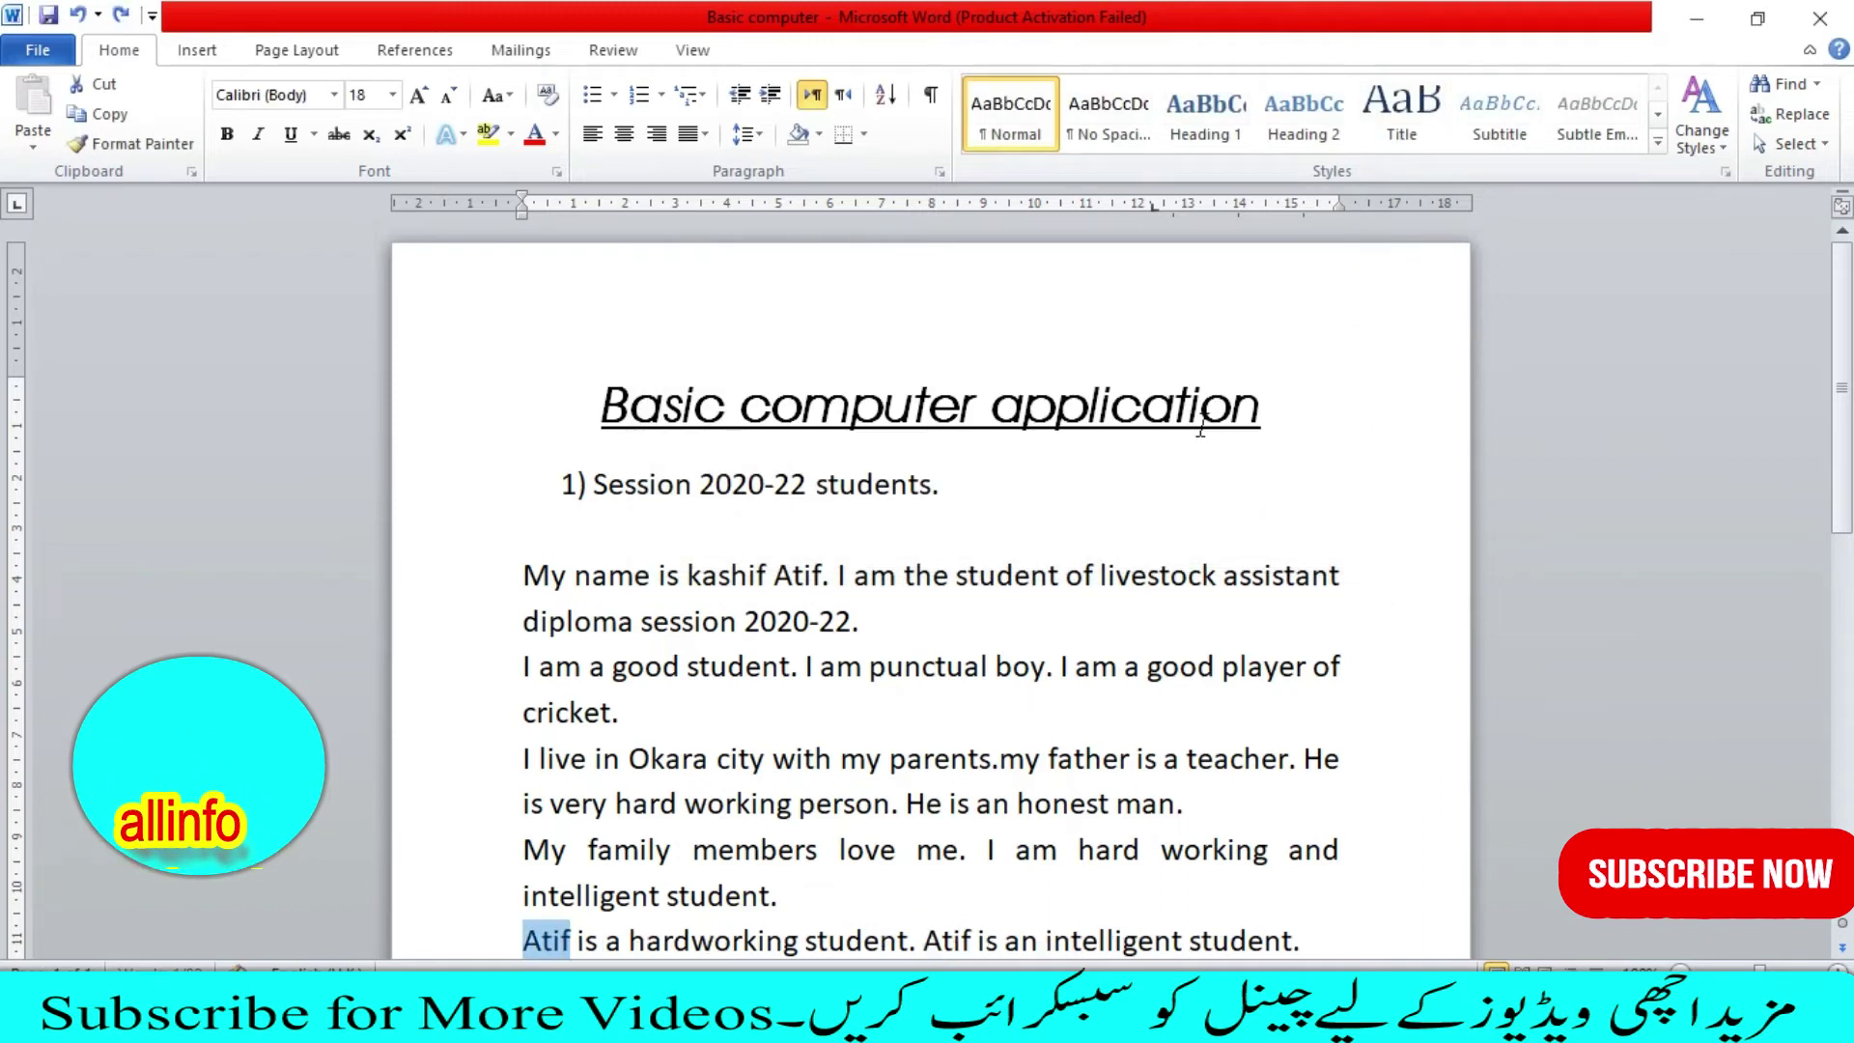
key(ctrl+z)
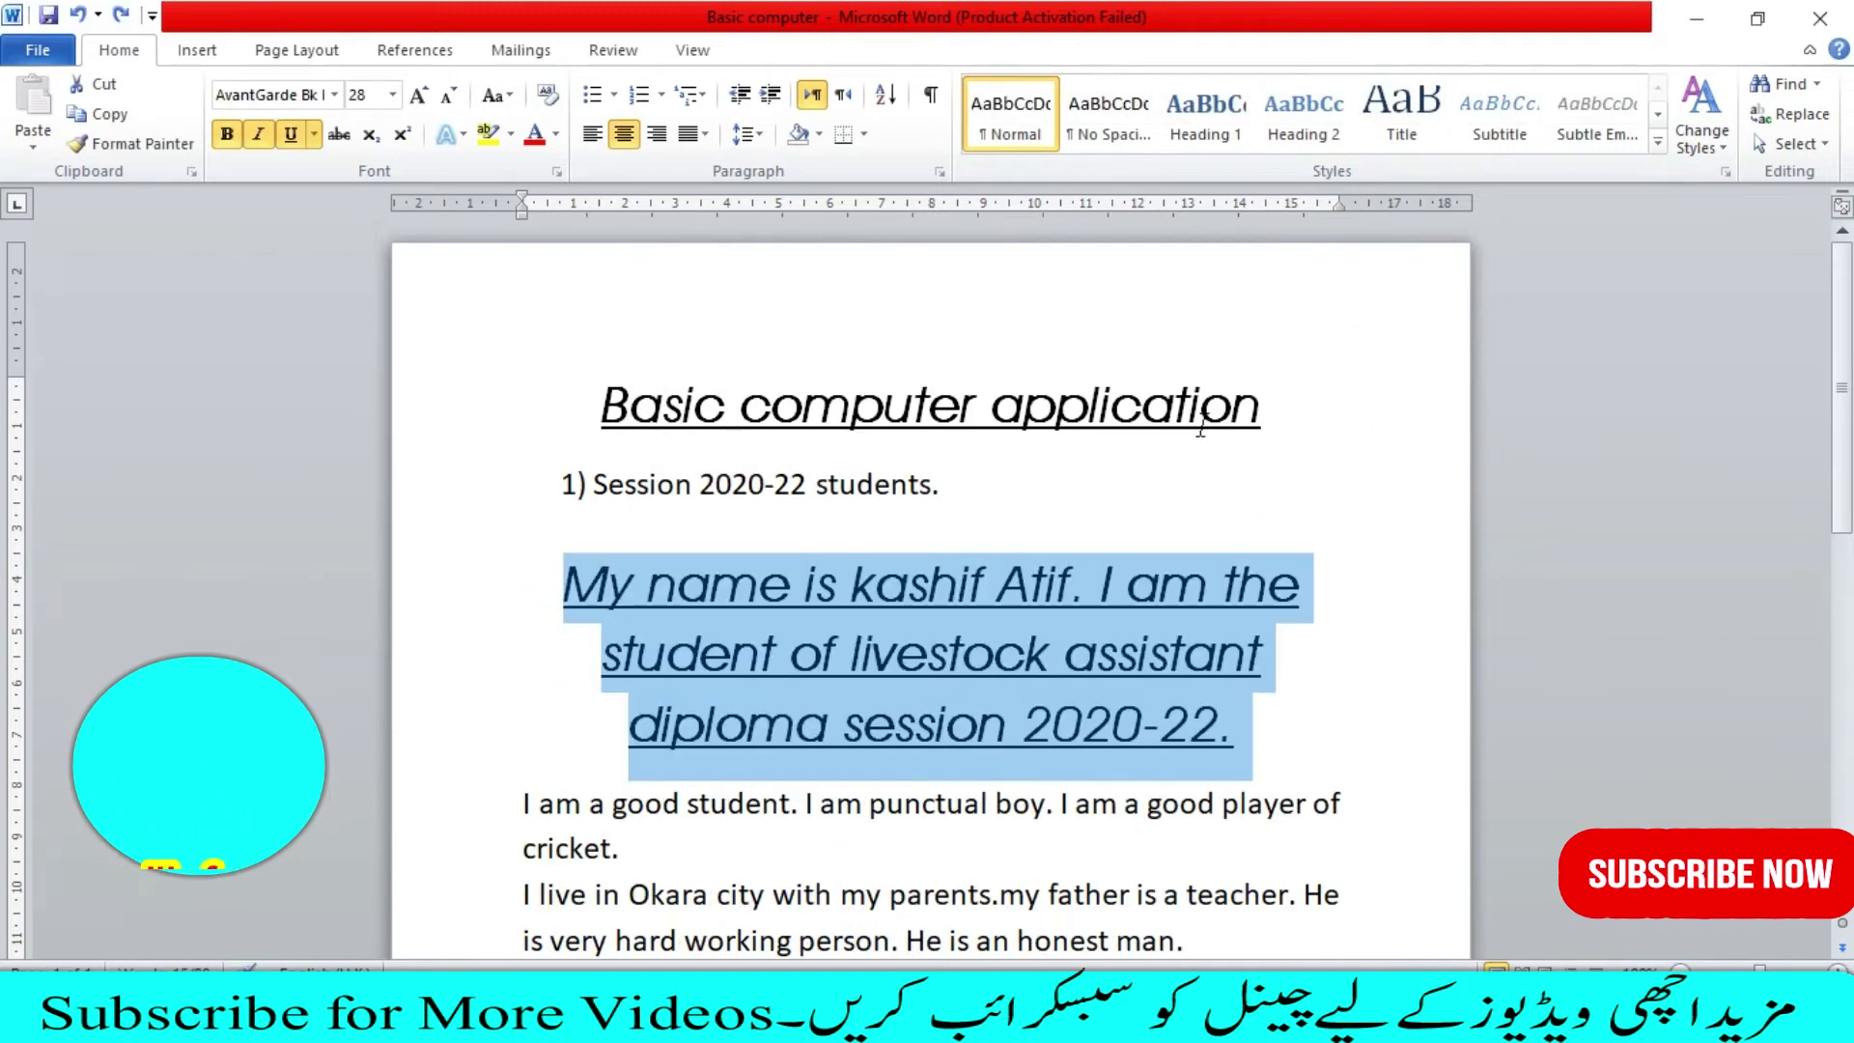
key(ctrl+z)
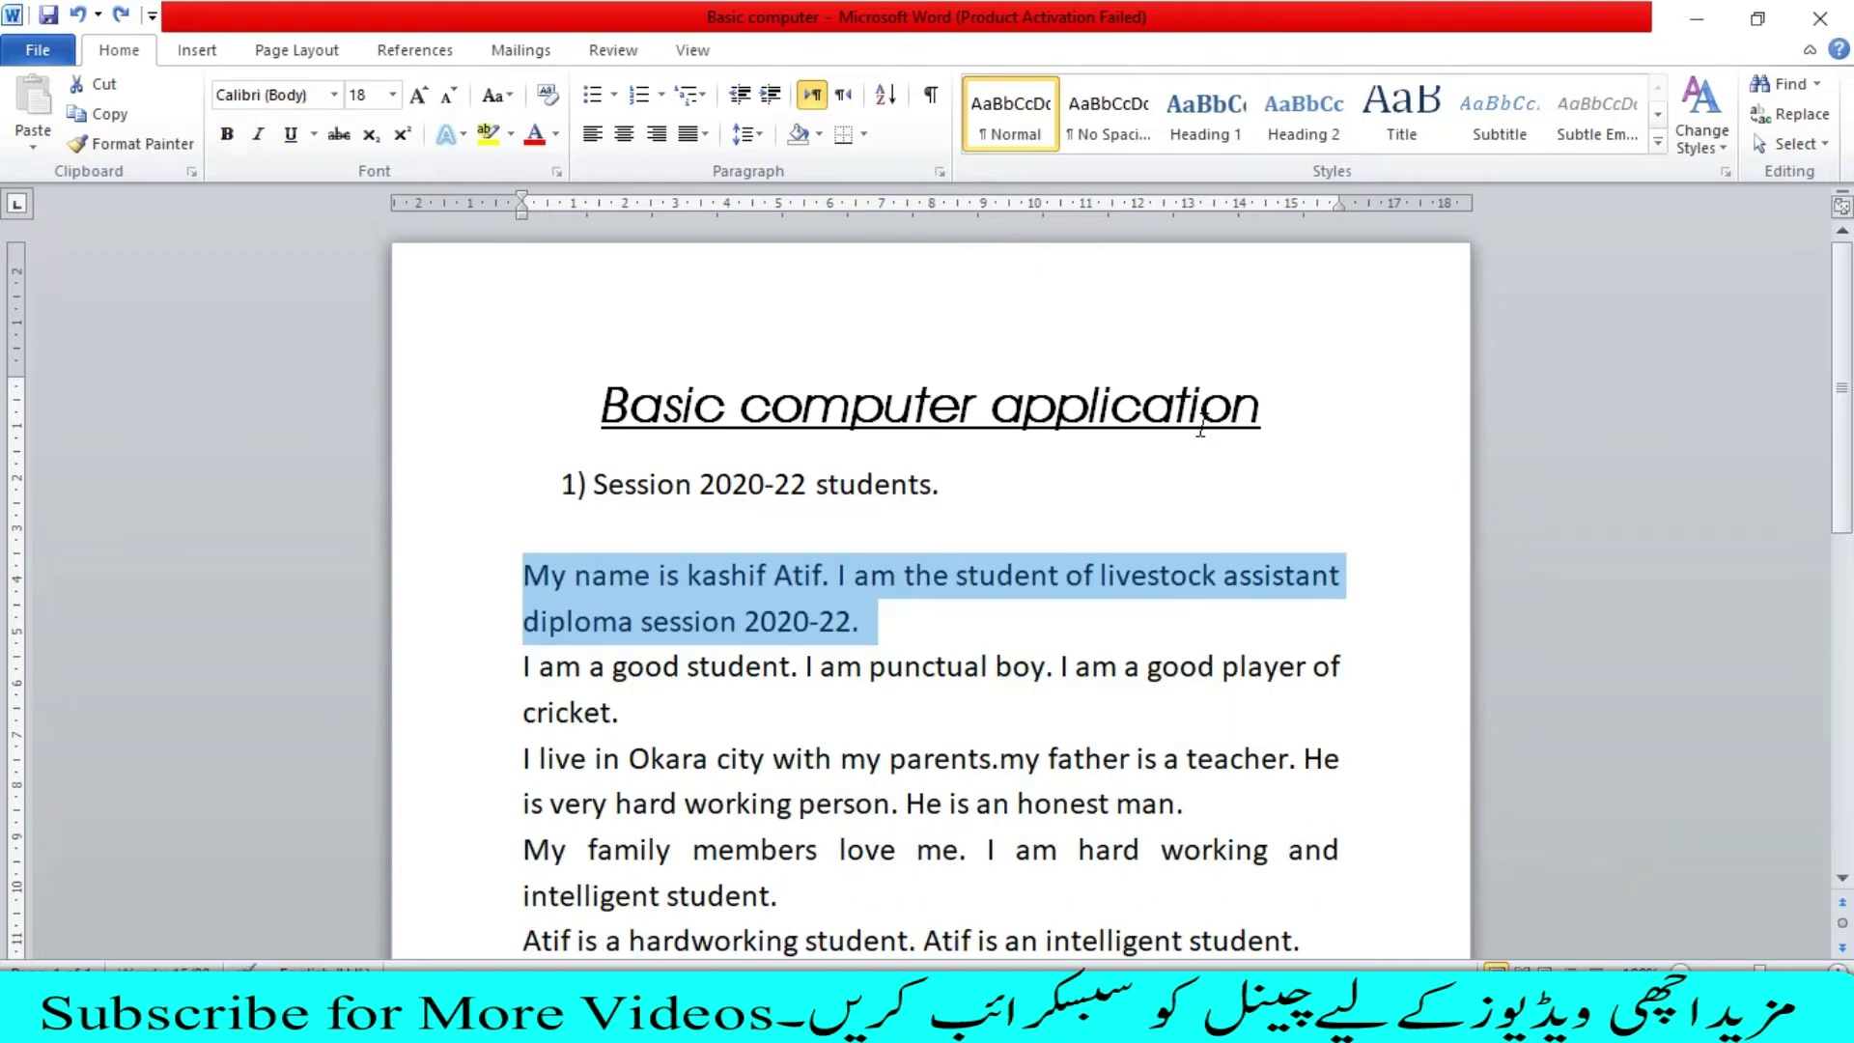
Step: Replace the first-paragraph Atif with 'ali' through Find and Replace
click(1791, 118)
click(822, 444)
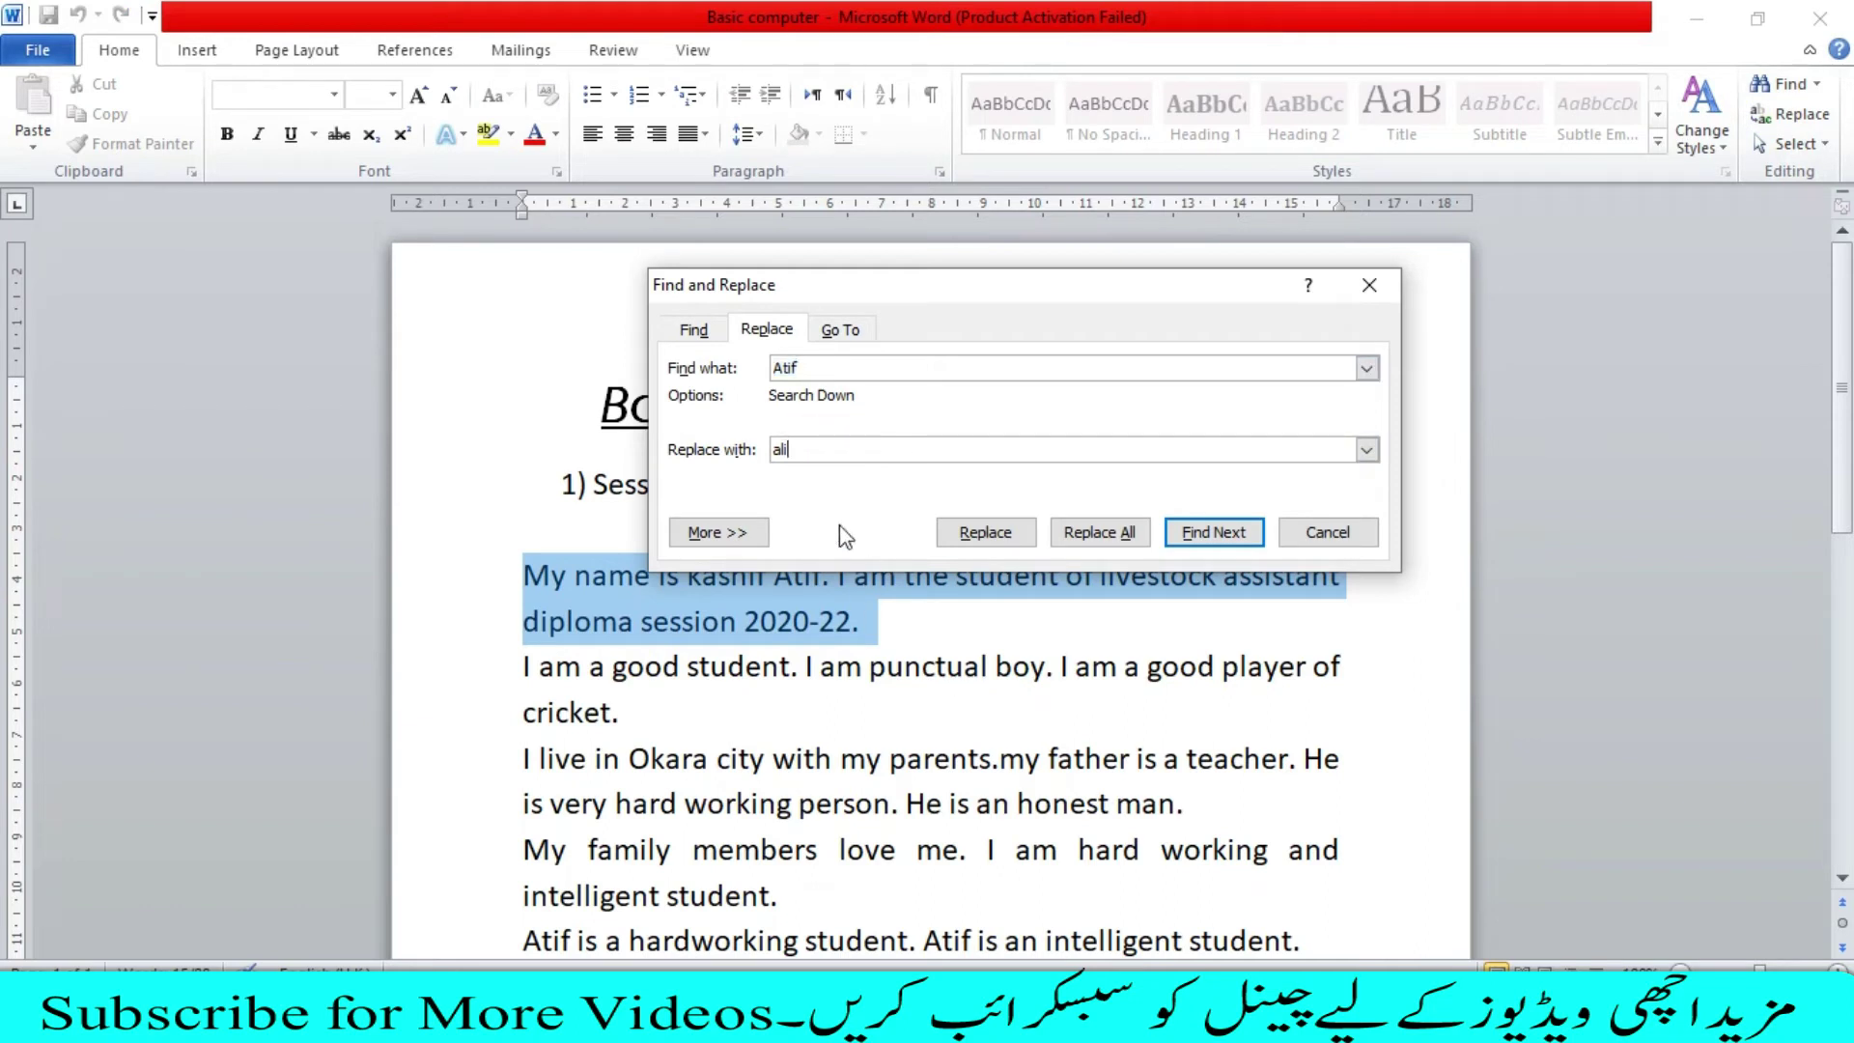
click(763, 637)
click(787, 451)
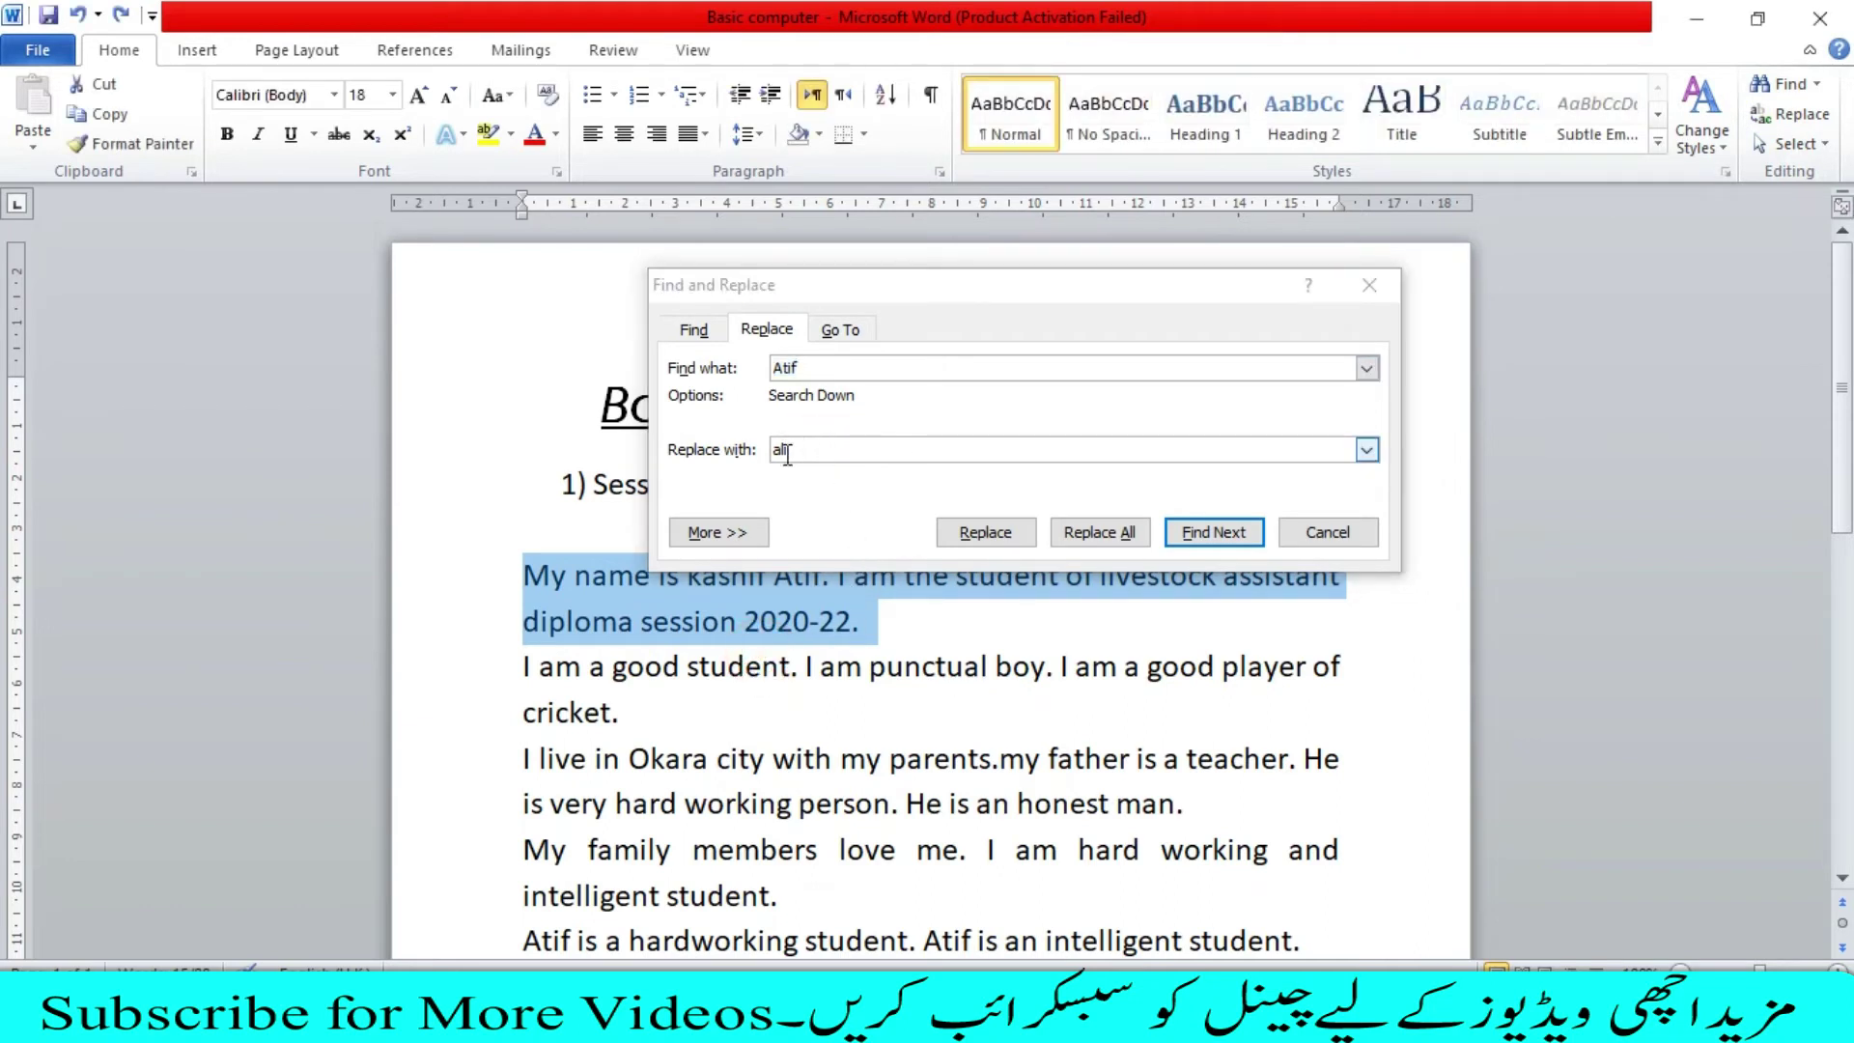
click(796, 451)
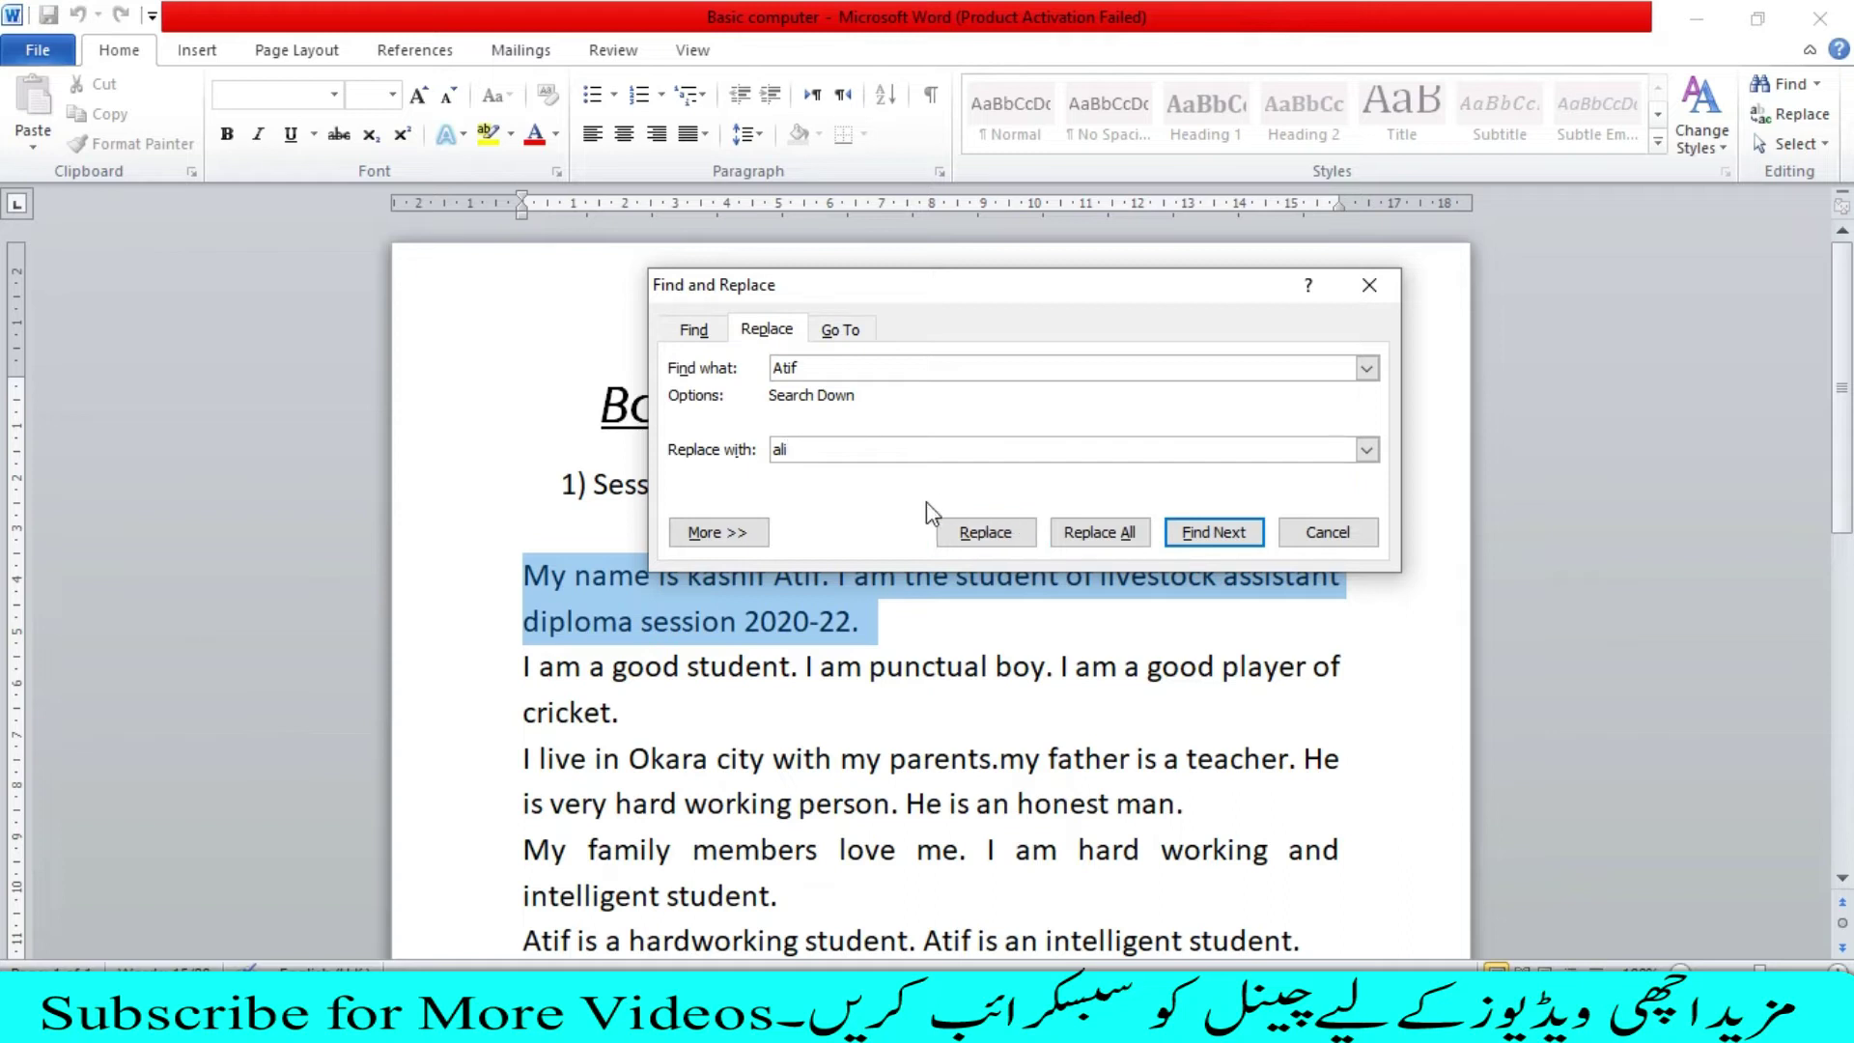
click(973, 533)
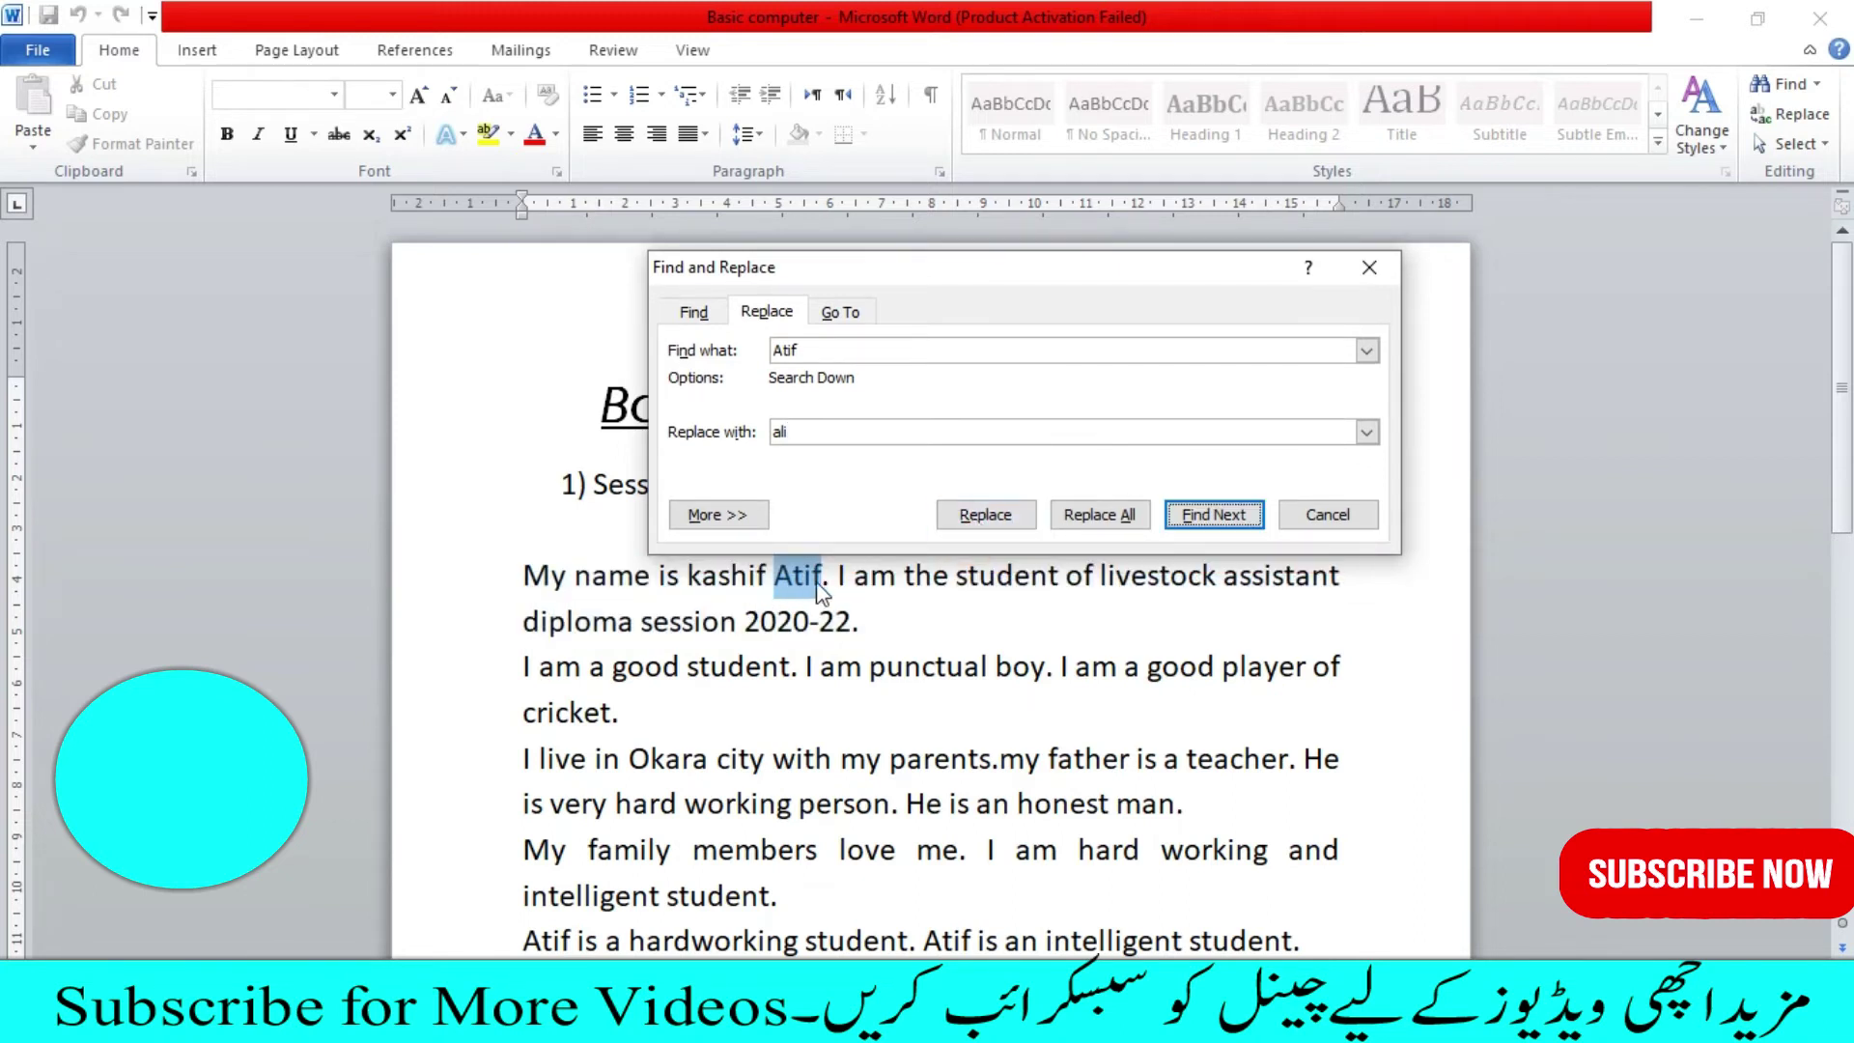
click(997, 518)
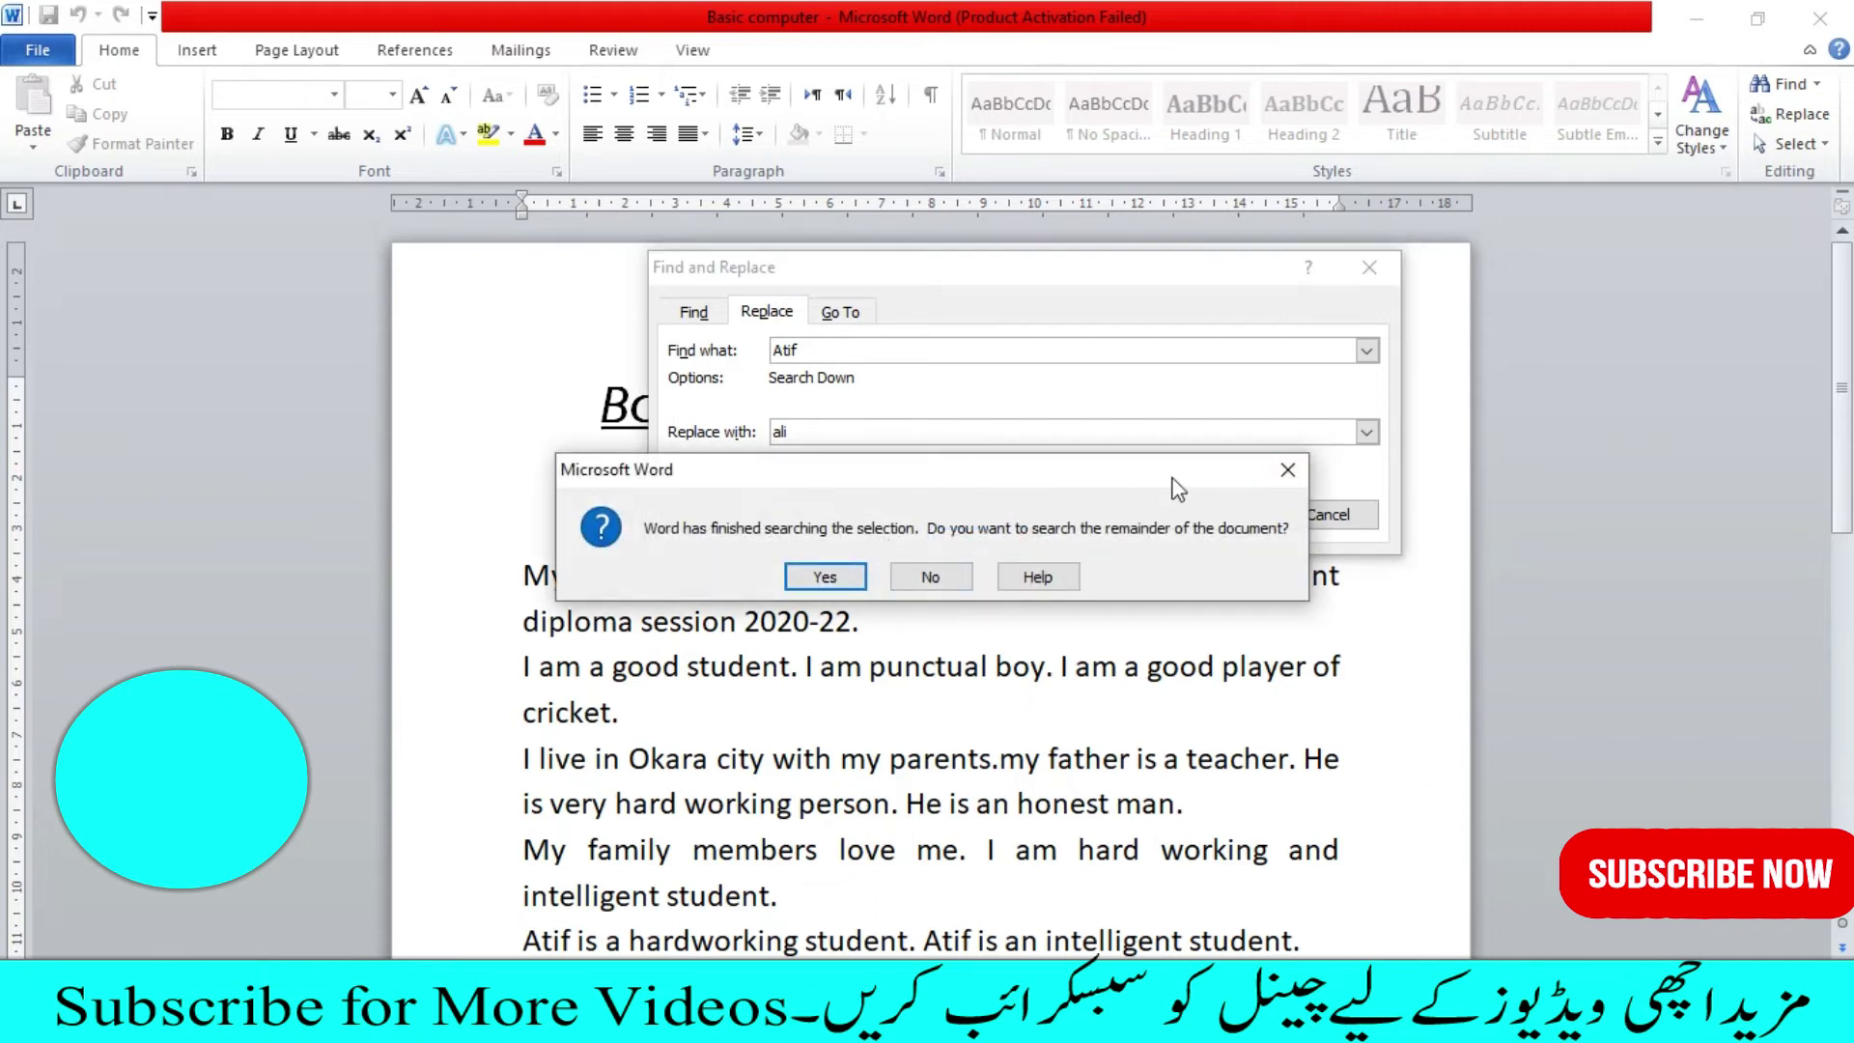
click(1283, 472)
mouse_move(1195, 274)
mouse_down()
mouse_move(1092, 276)
mouse_move(1295, 363)
mouse_move(931, 902)
mouse_move(918, 880)
mouse_up()
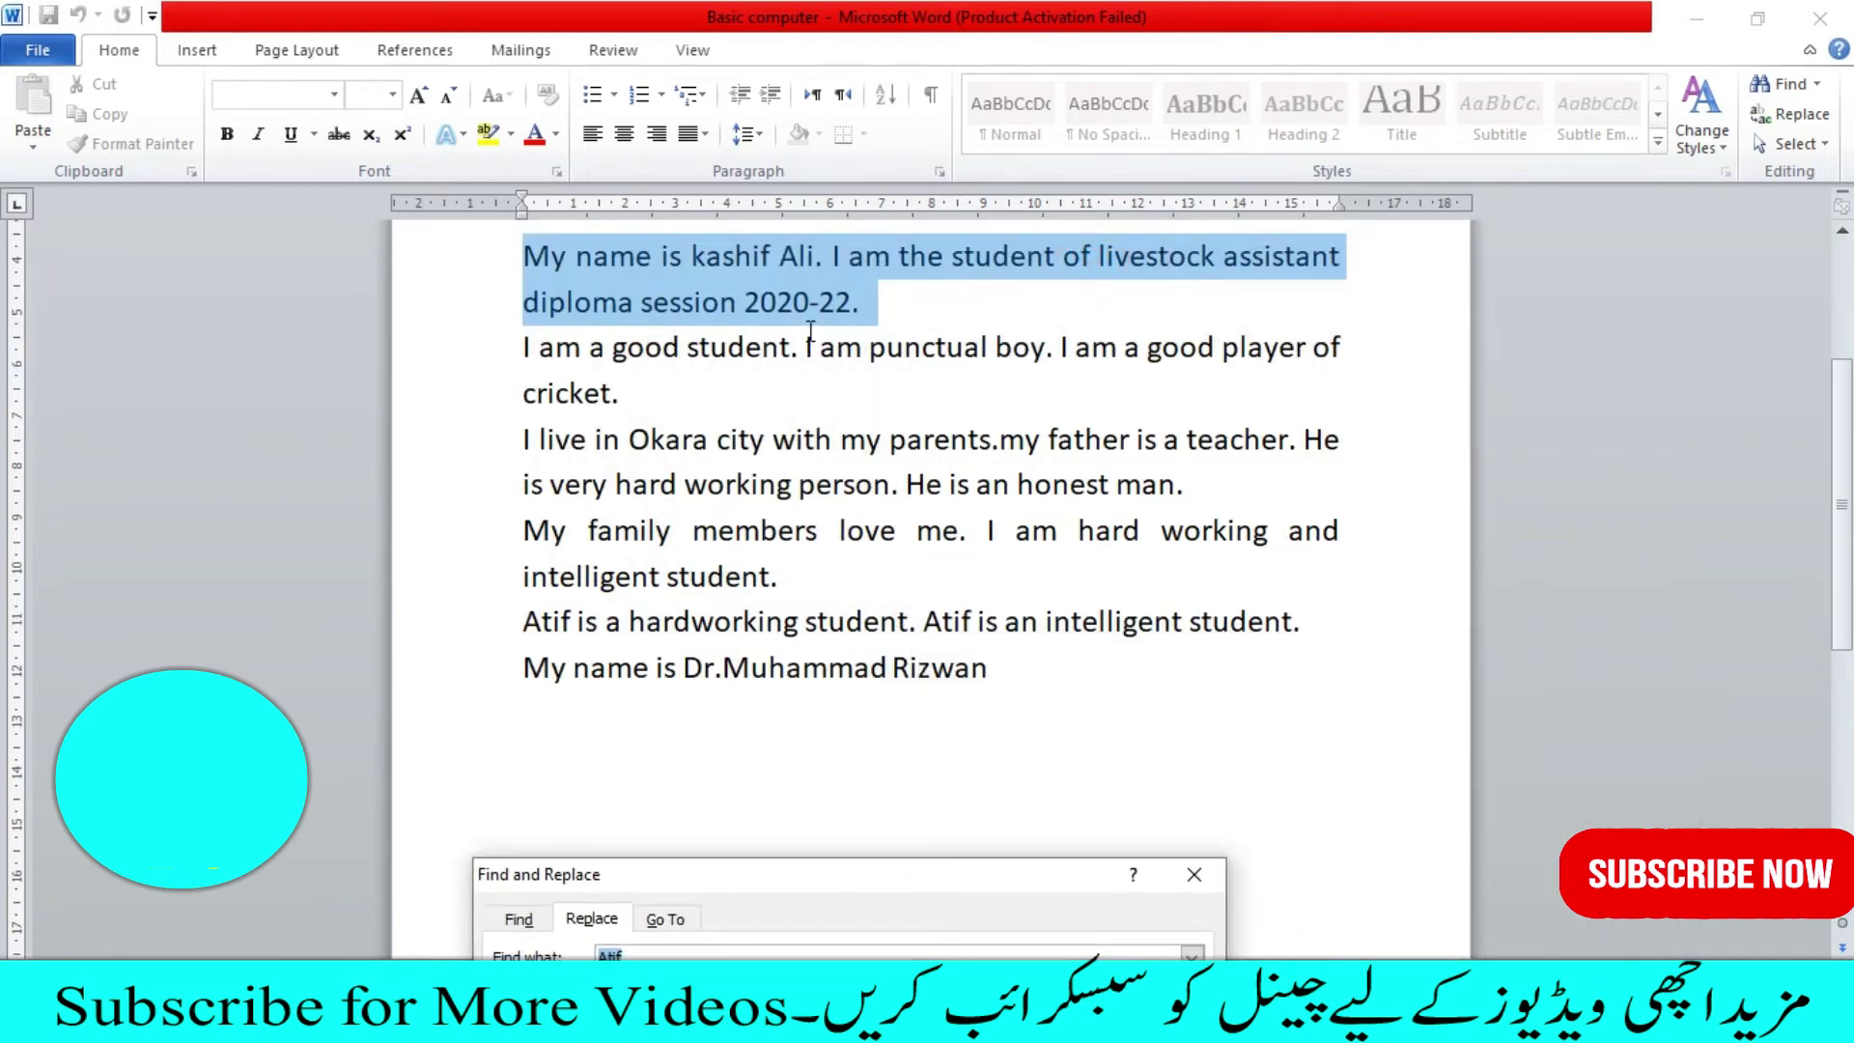
Step: Replace All remaining Atif with 'ali', confirming the 2 replacements made
scroll(810, 330, up, 2)
click(817, 455)
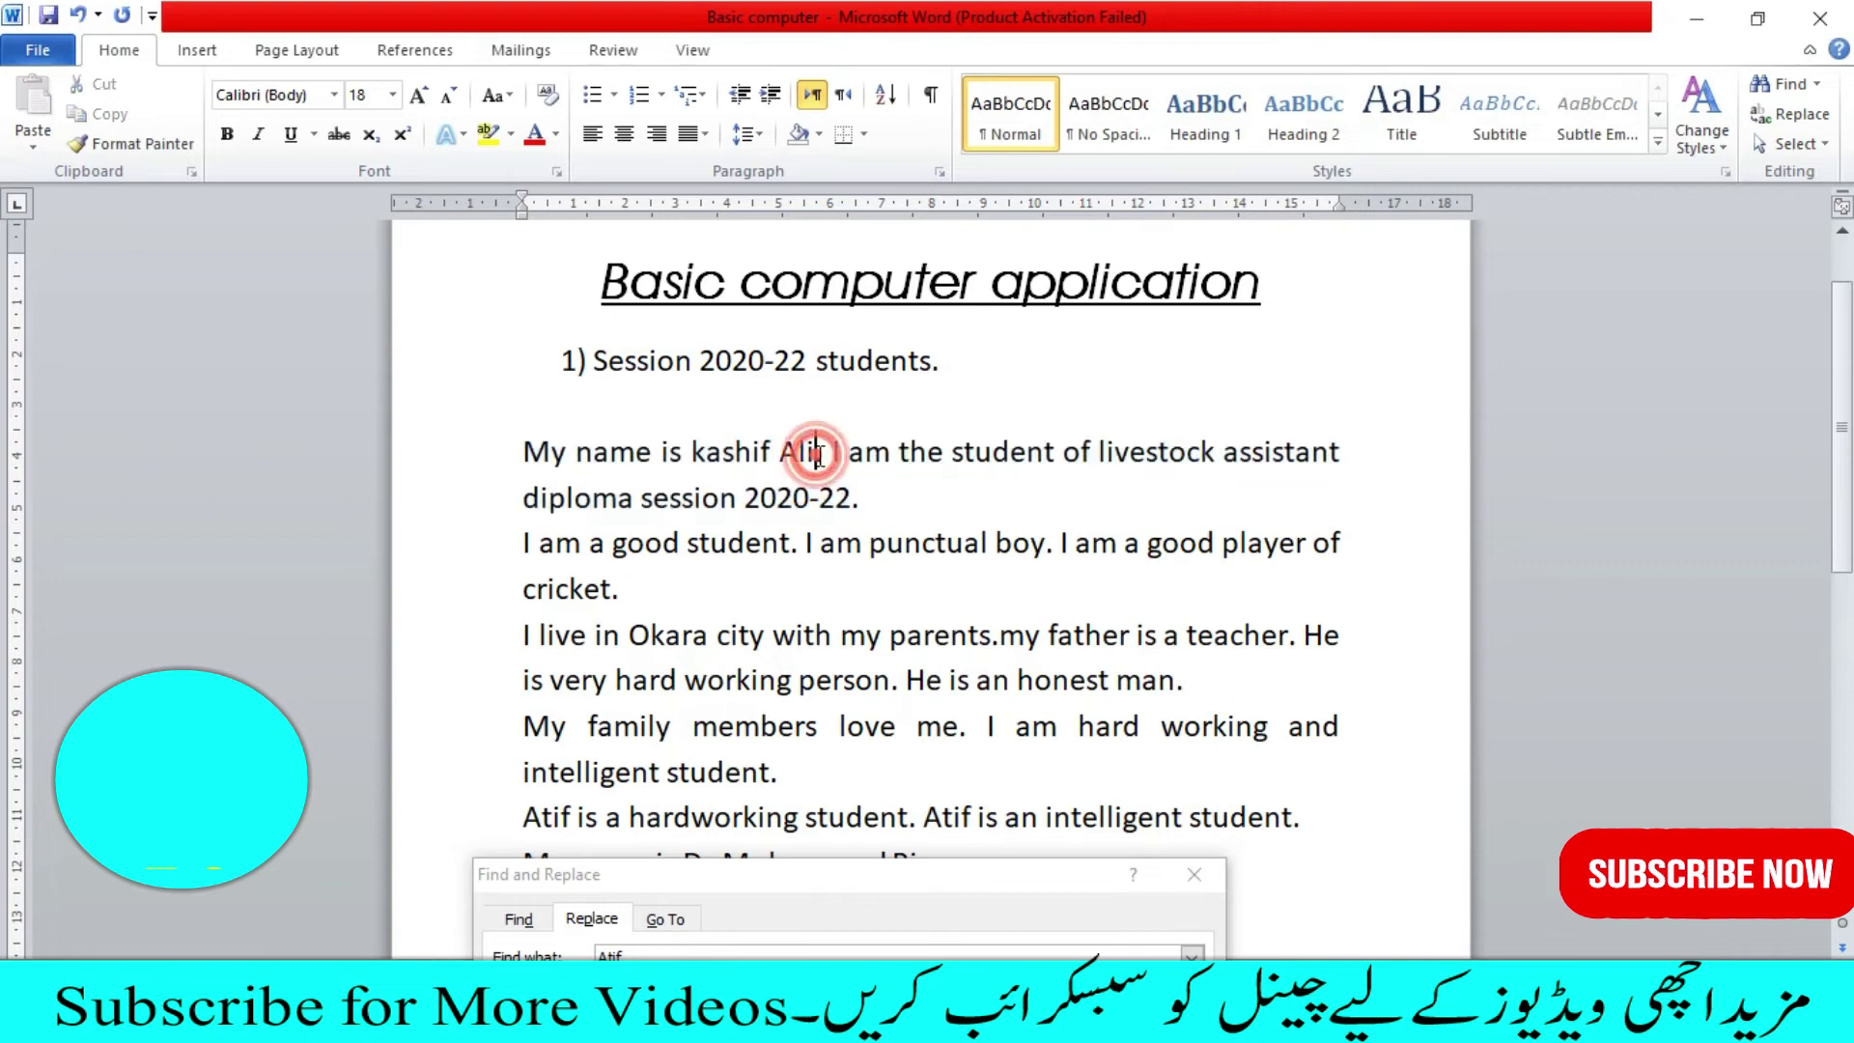
scroll(807, 452, down, 1)
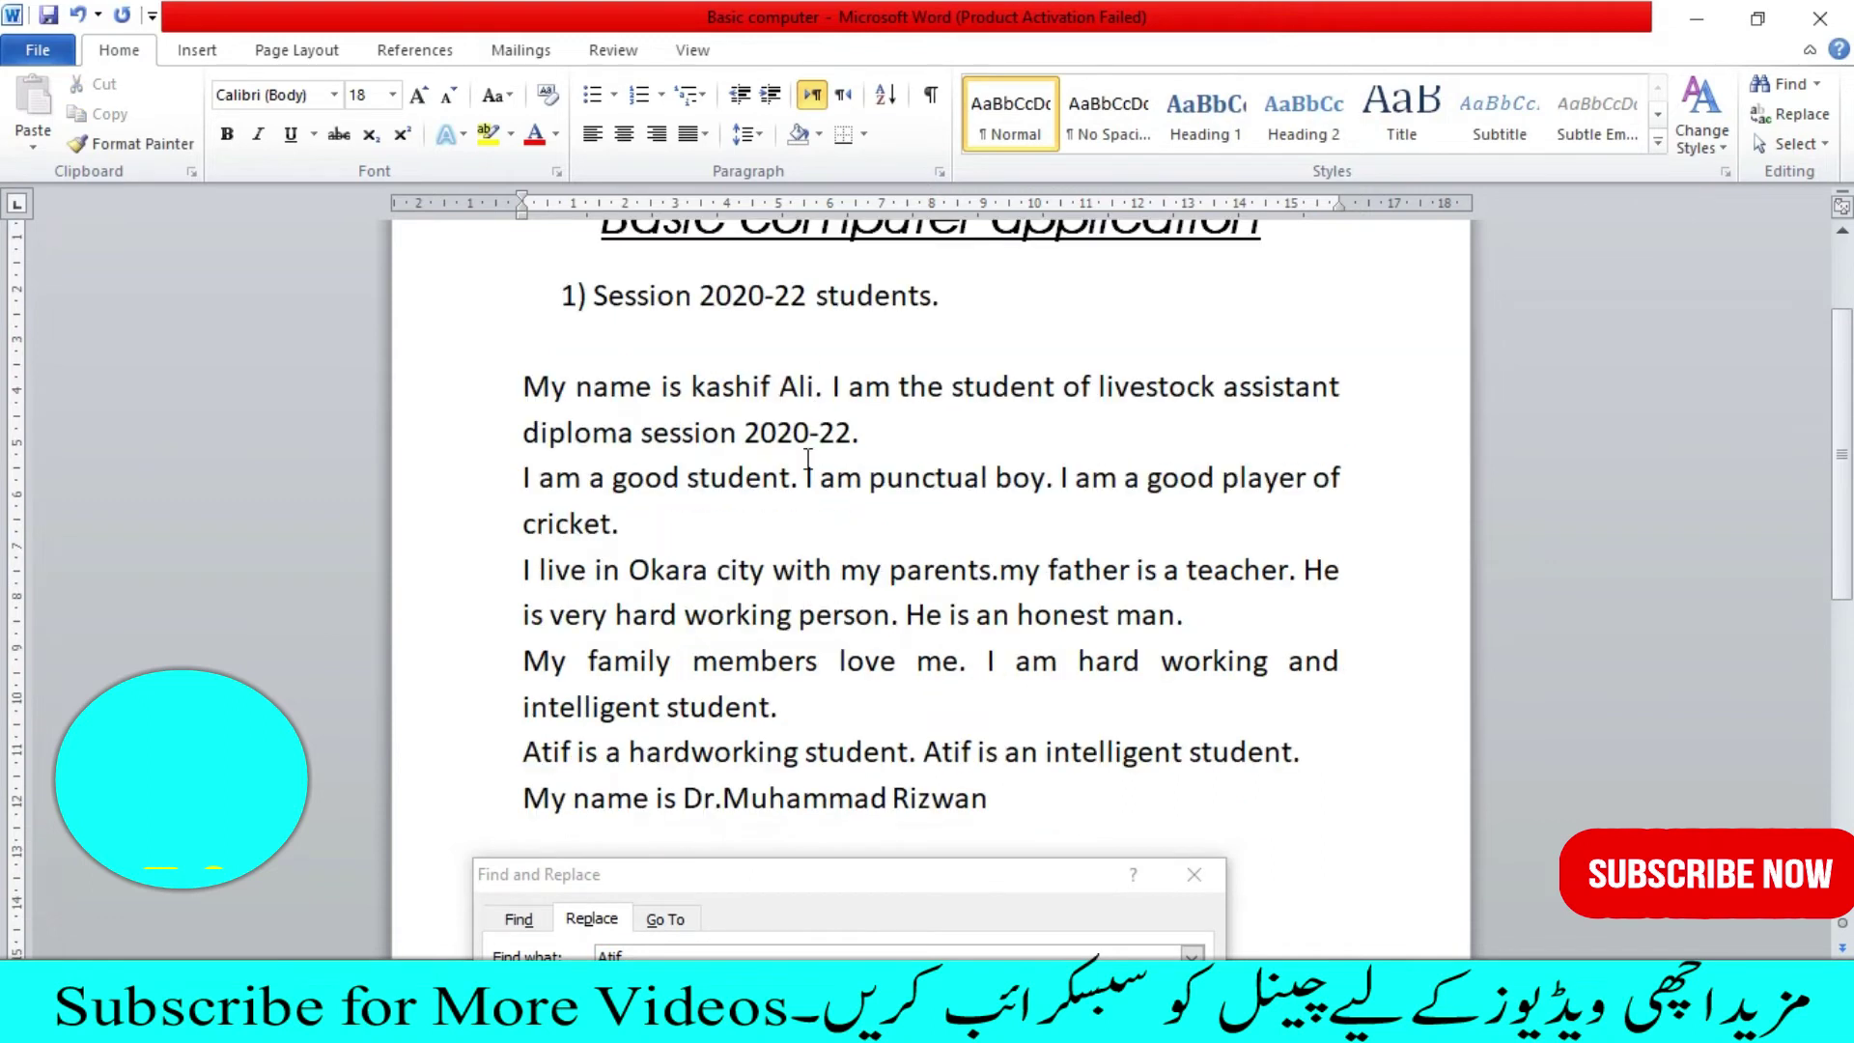
scroll(745, 541, down, 2)
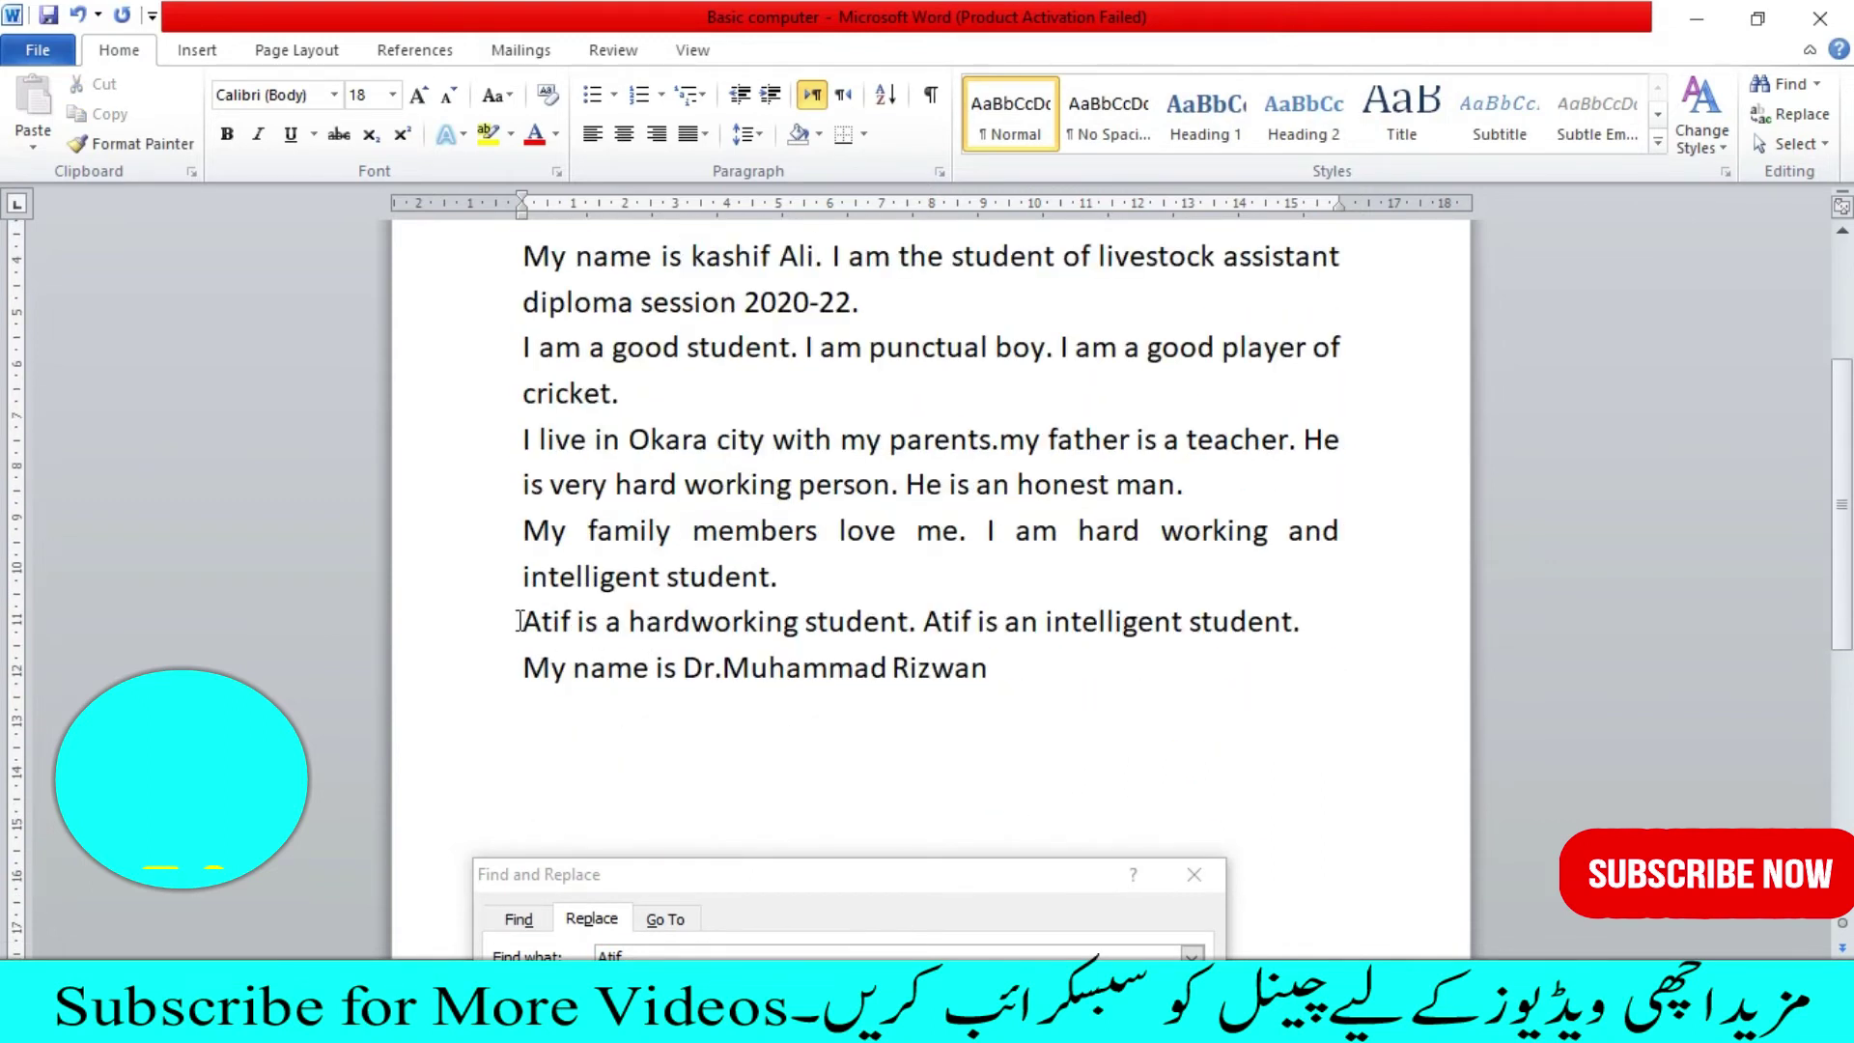
drag(522, 621, 558, 621)
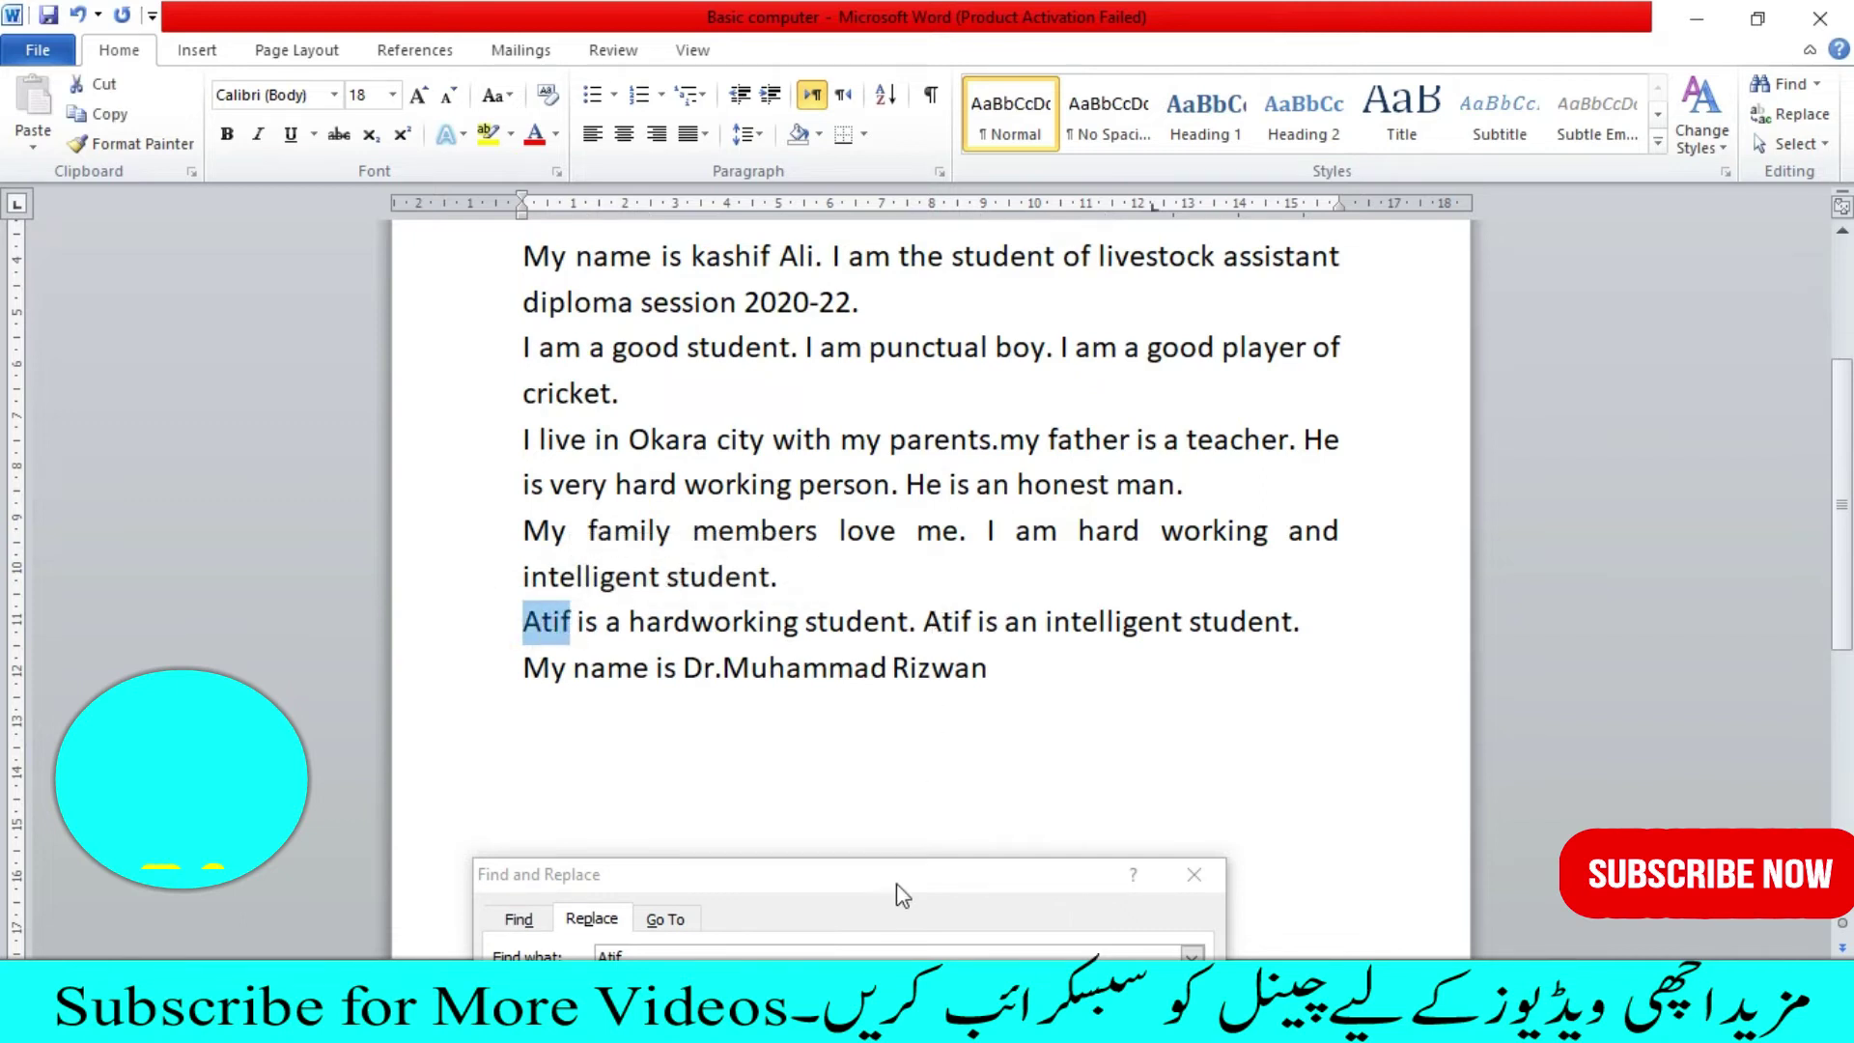
drag(896, 883, 942, 342)
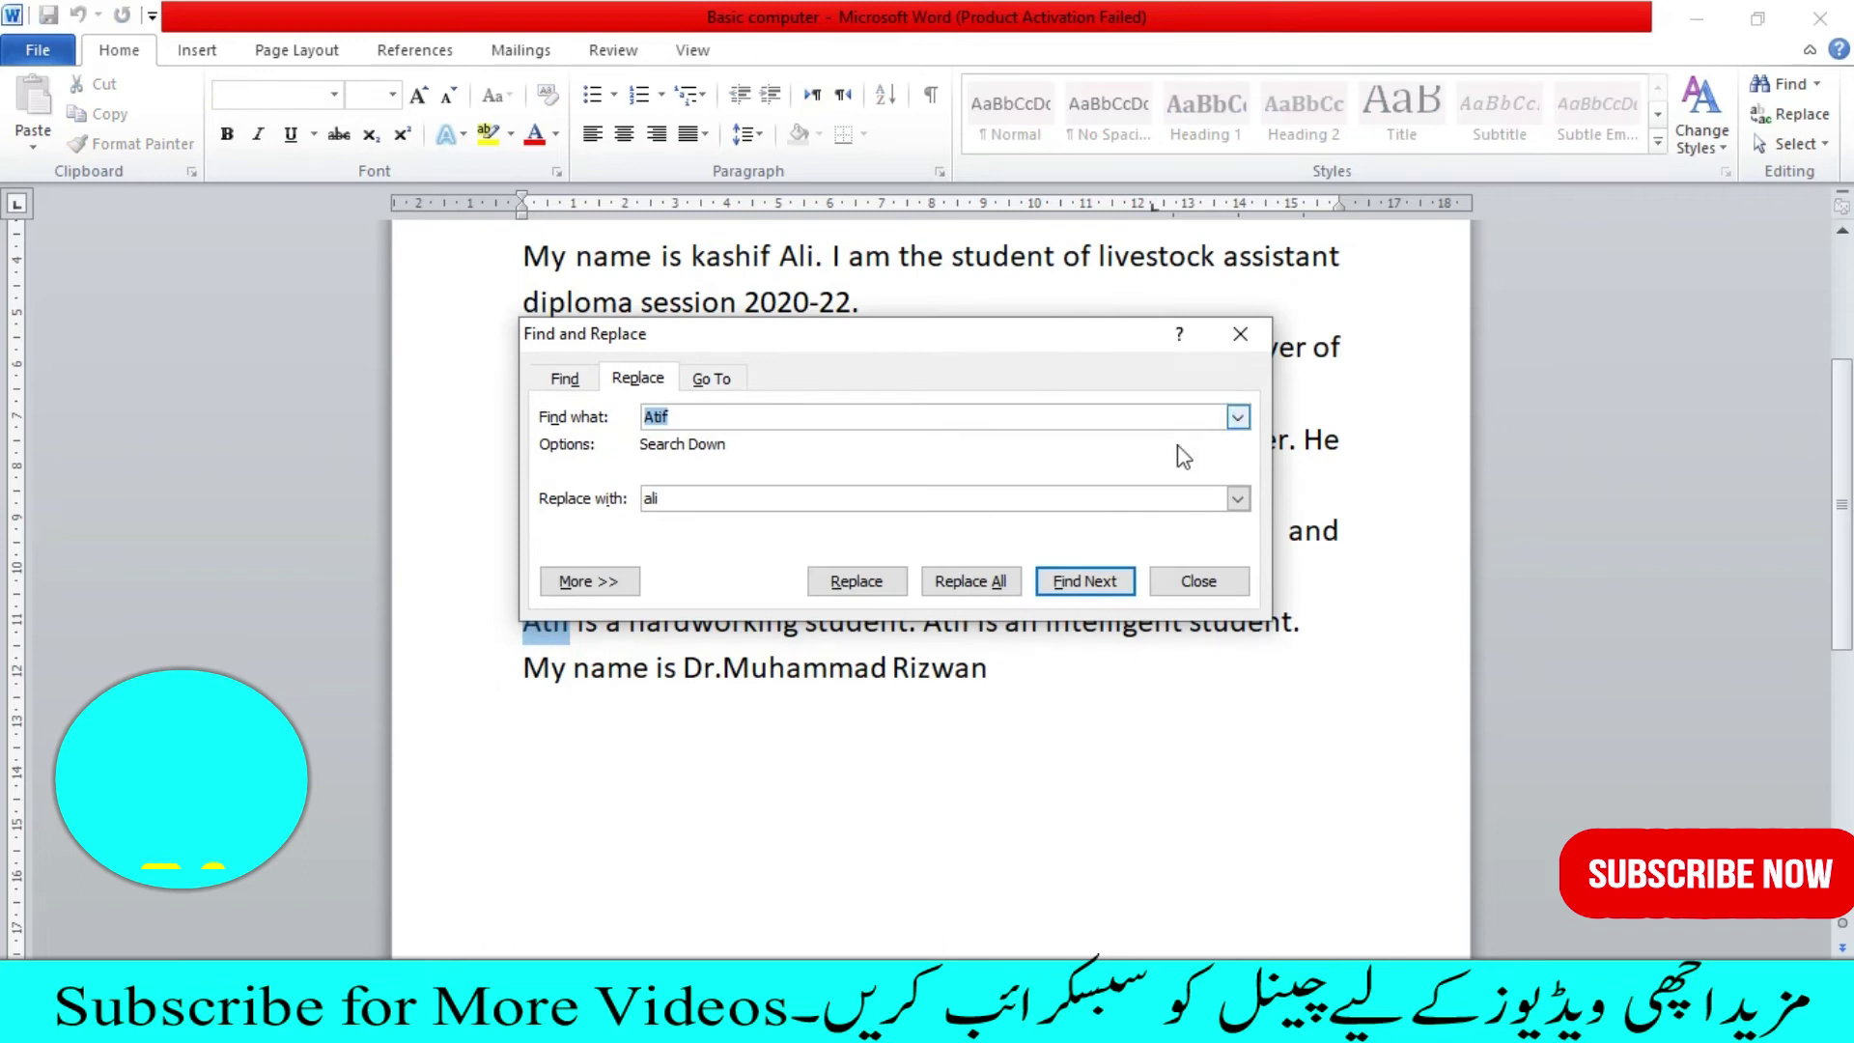
click(862, 337)
click(806, 449)
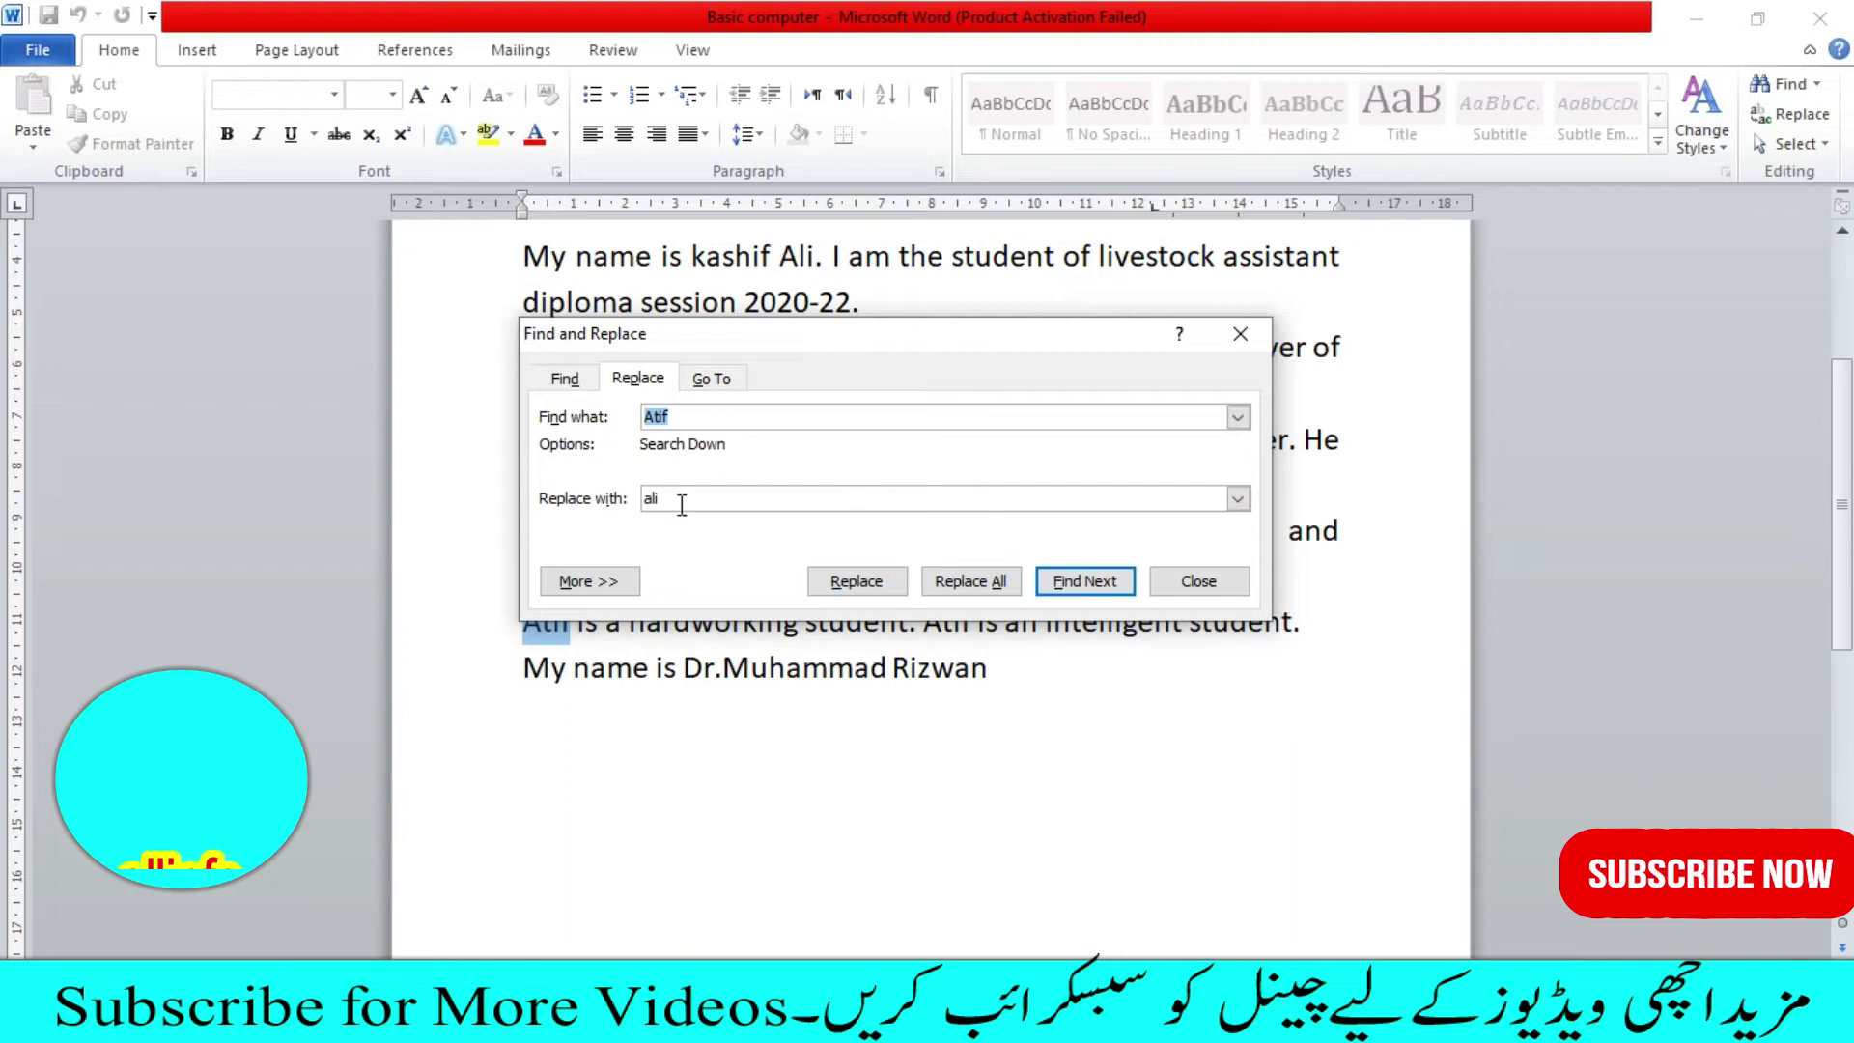
click(981, 585)
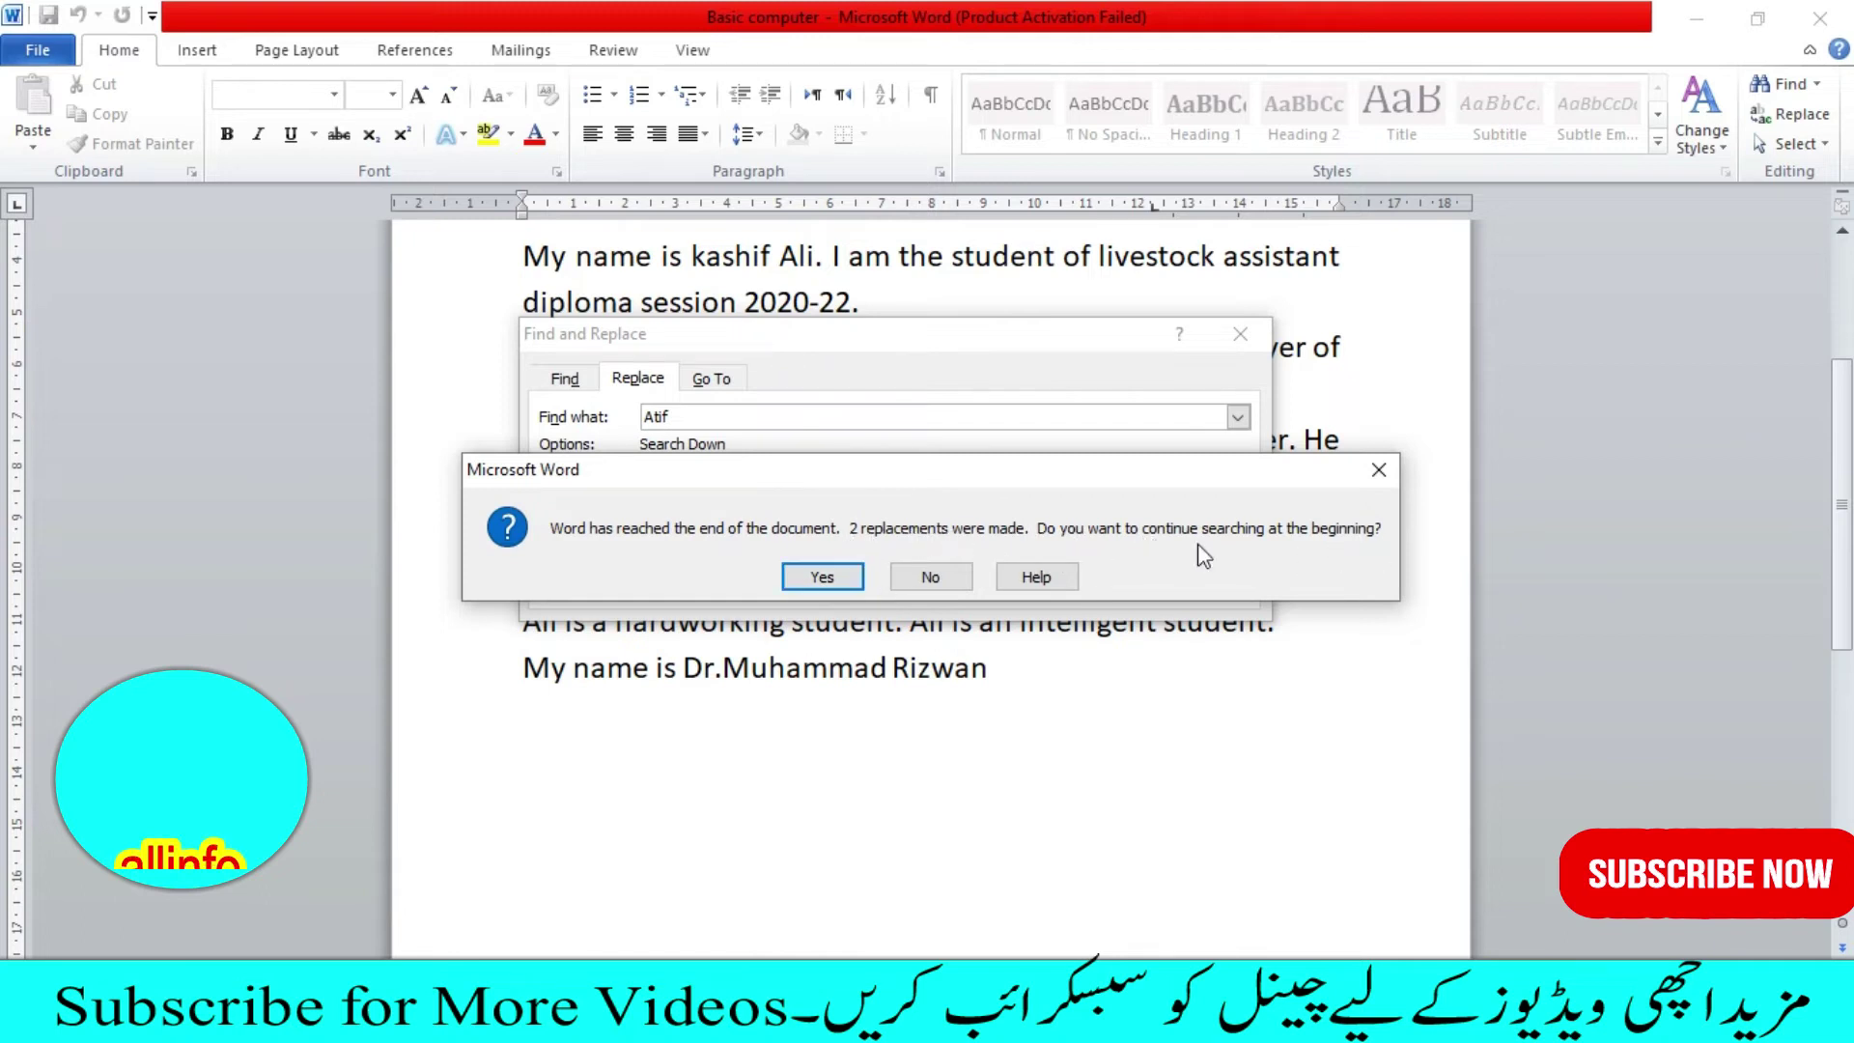
click(815, 574)
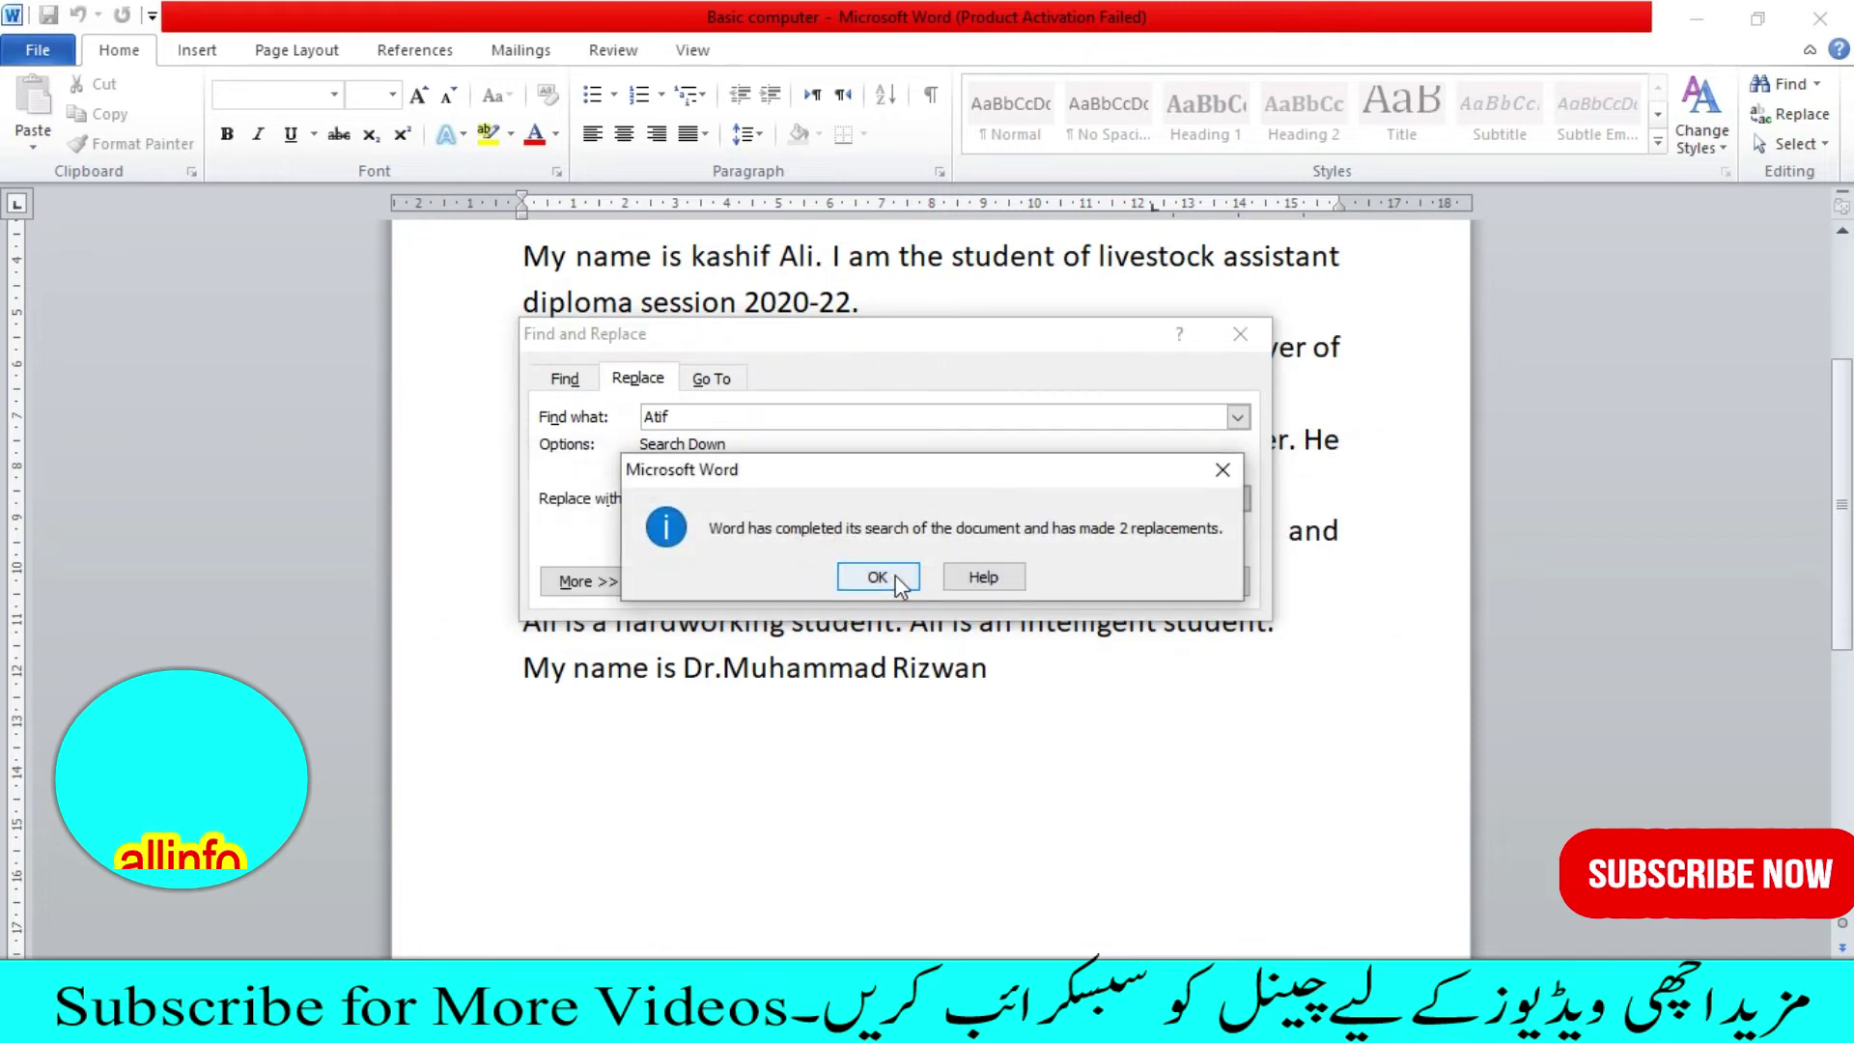
click(877, 577)
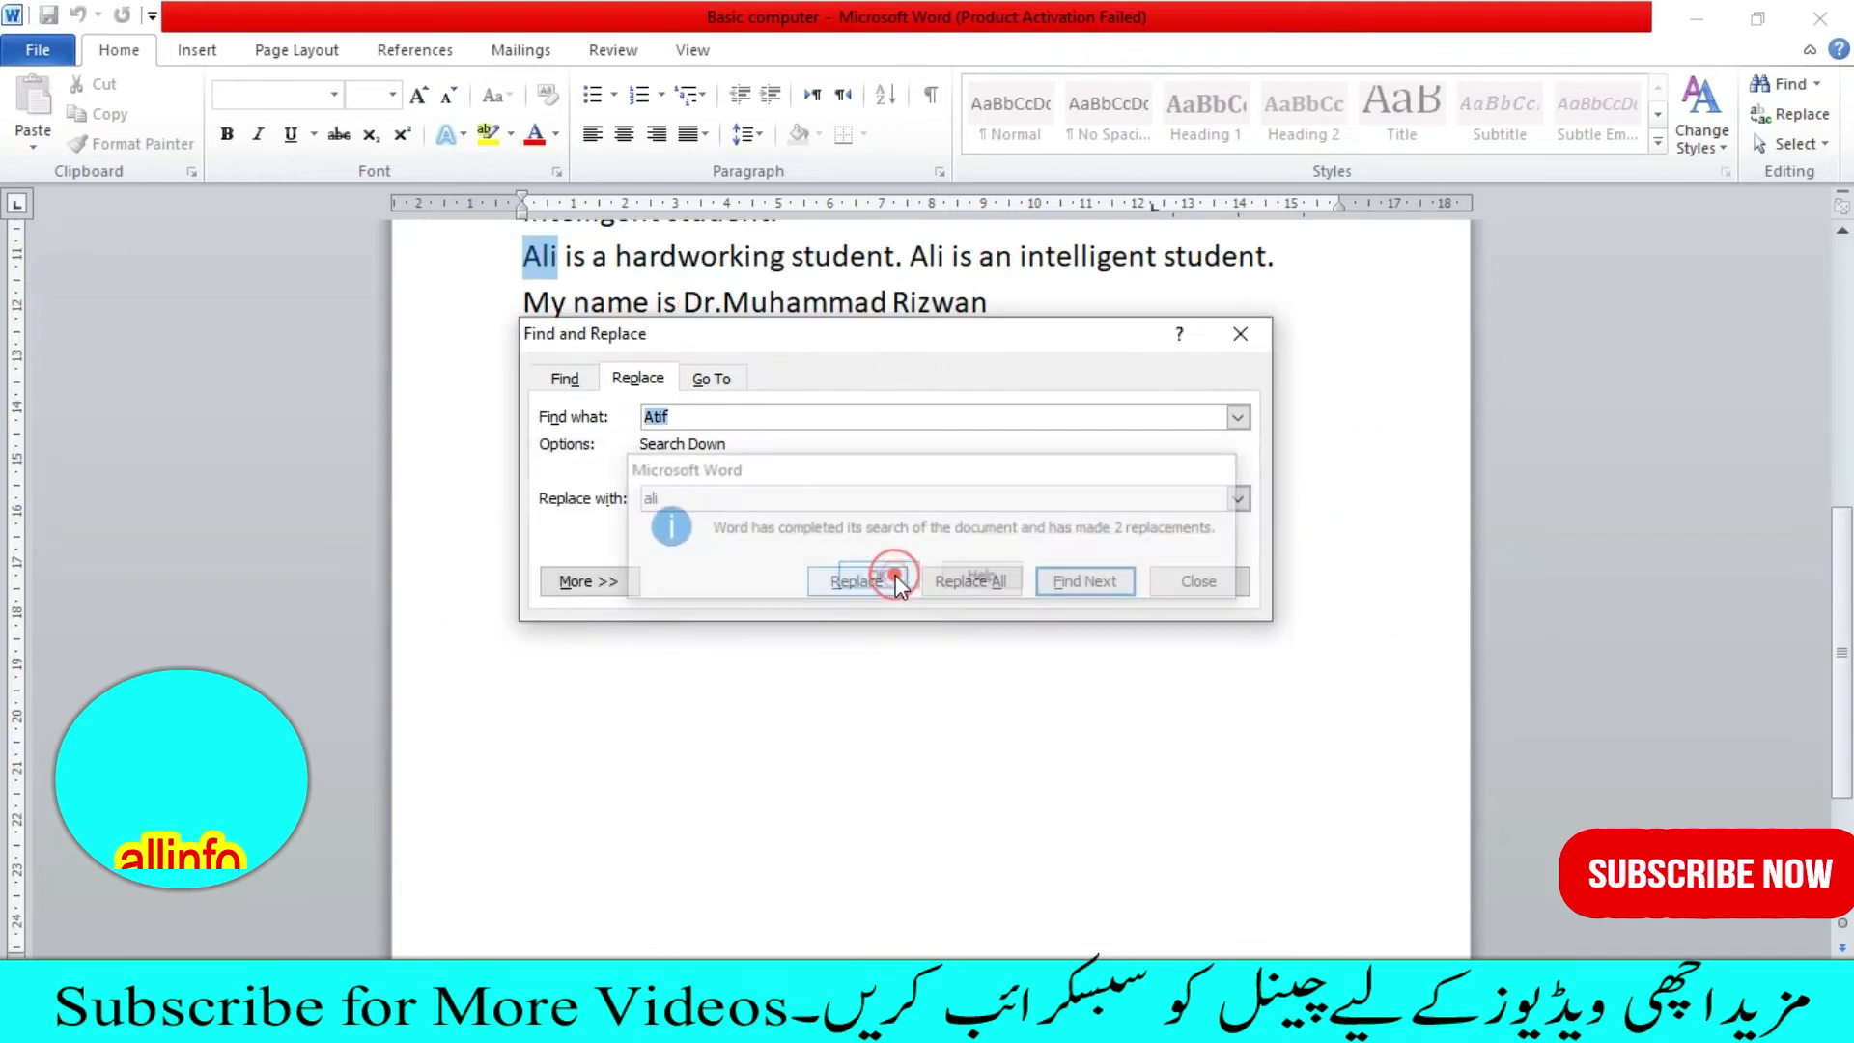
Step: Close Find and Replace and check each of the three Ali mentions in the text
click(1245, 334)
scroll(734, 377, up, 1)
scroll(723, 391, up, 2)
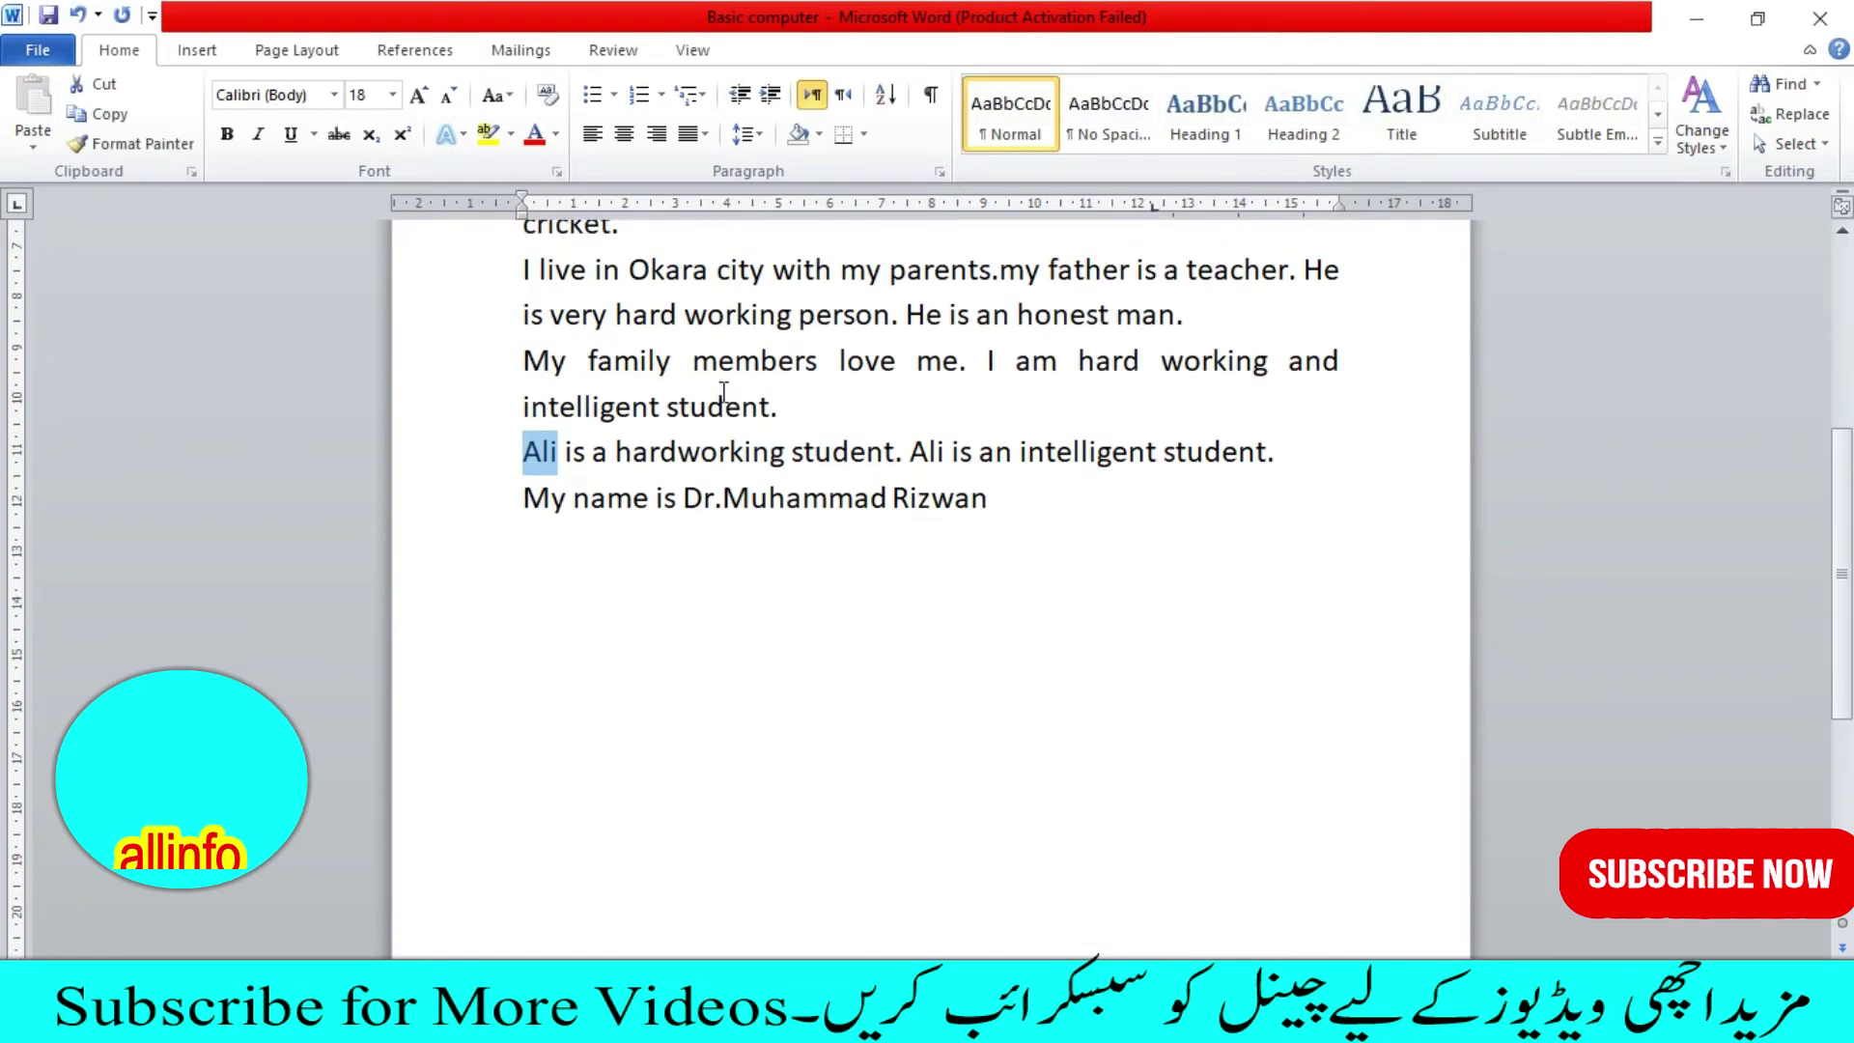
scroll(723, 391, up, 2)
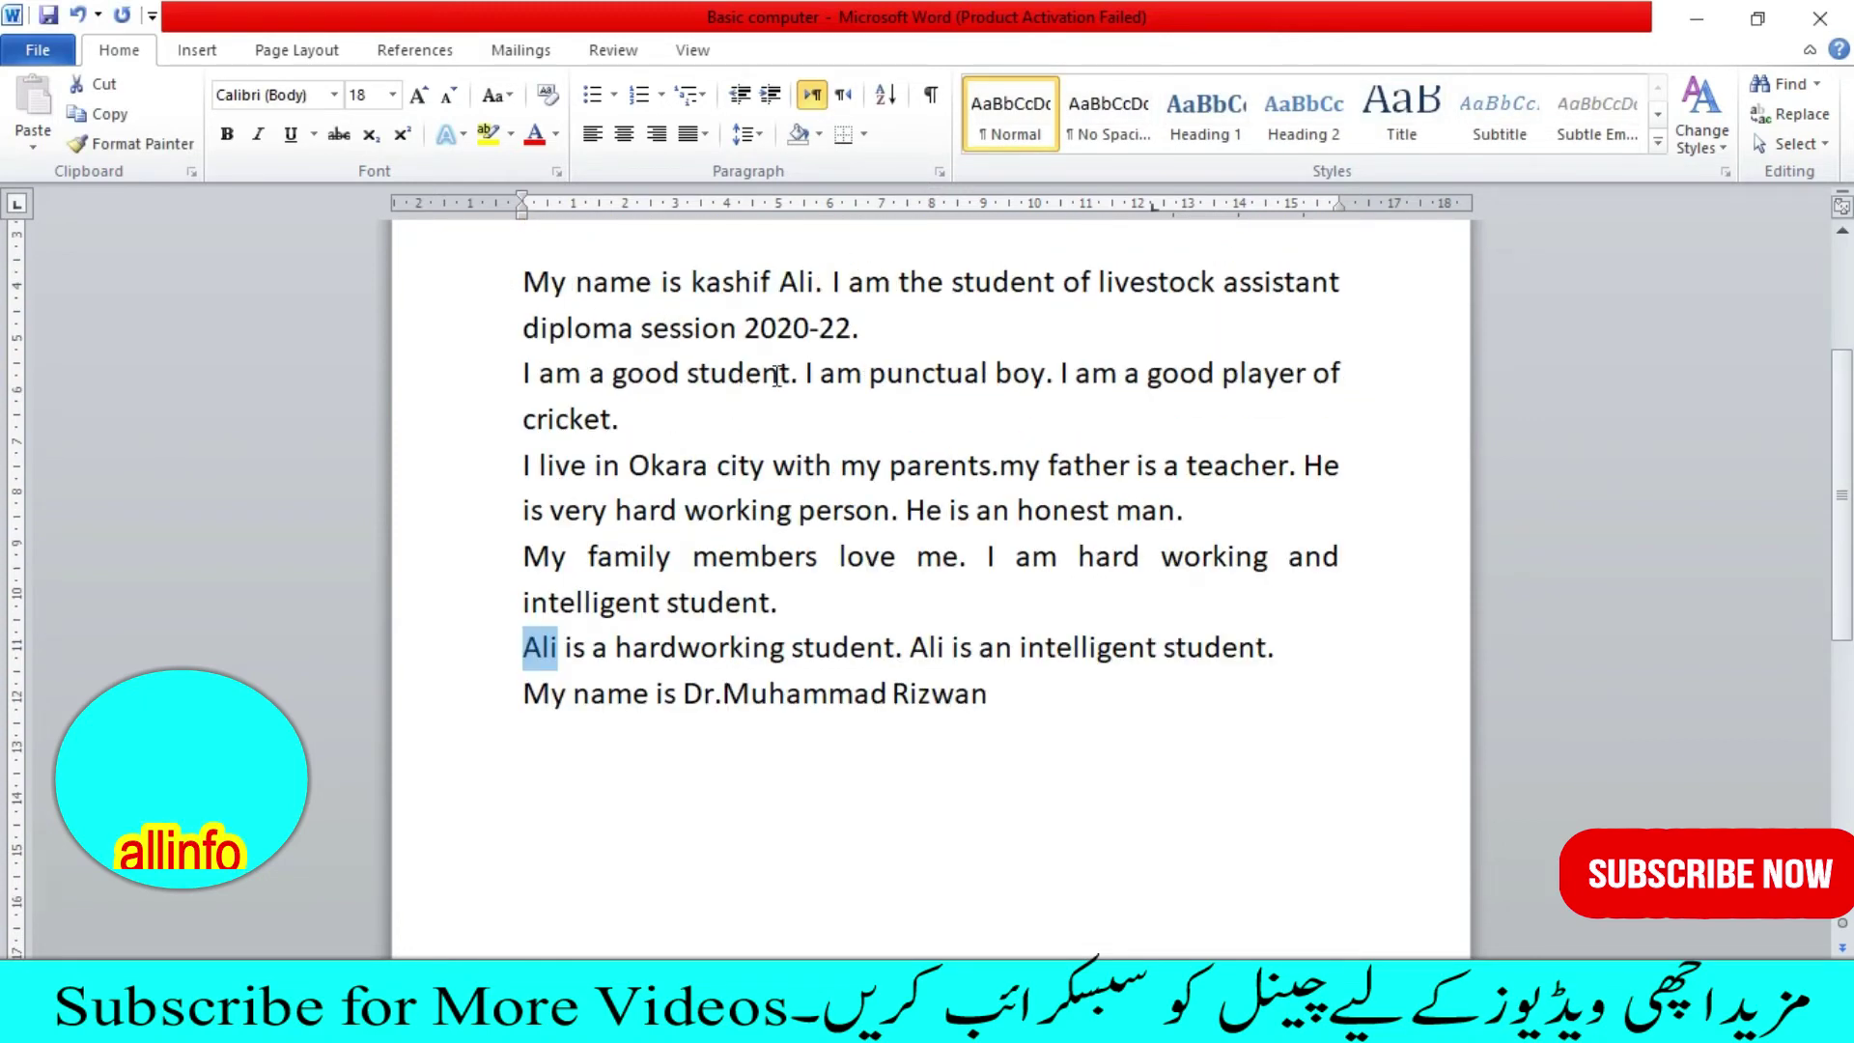
double_click(798, 282)
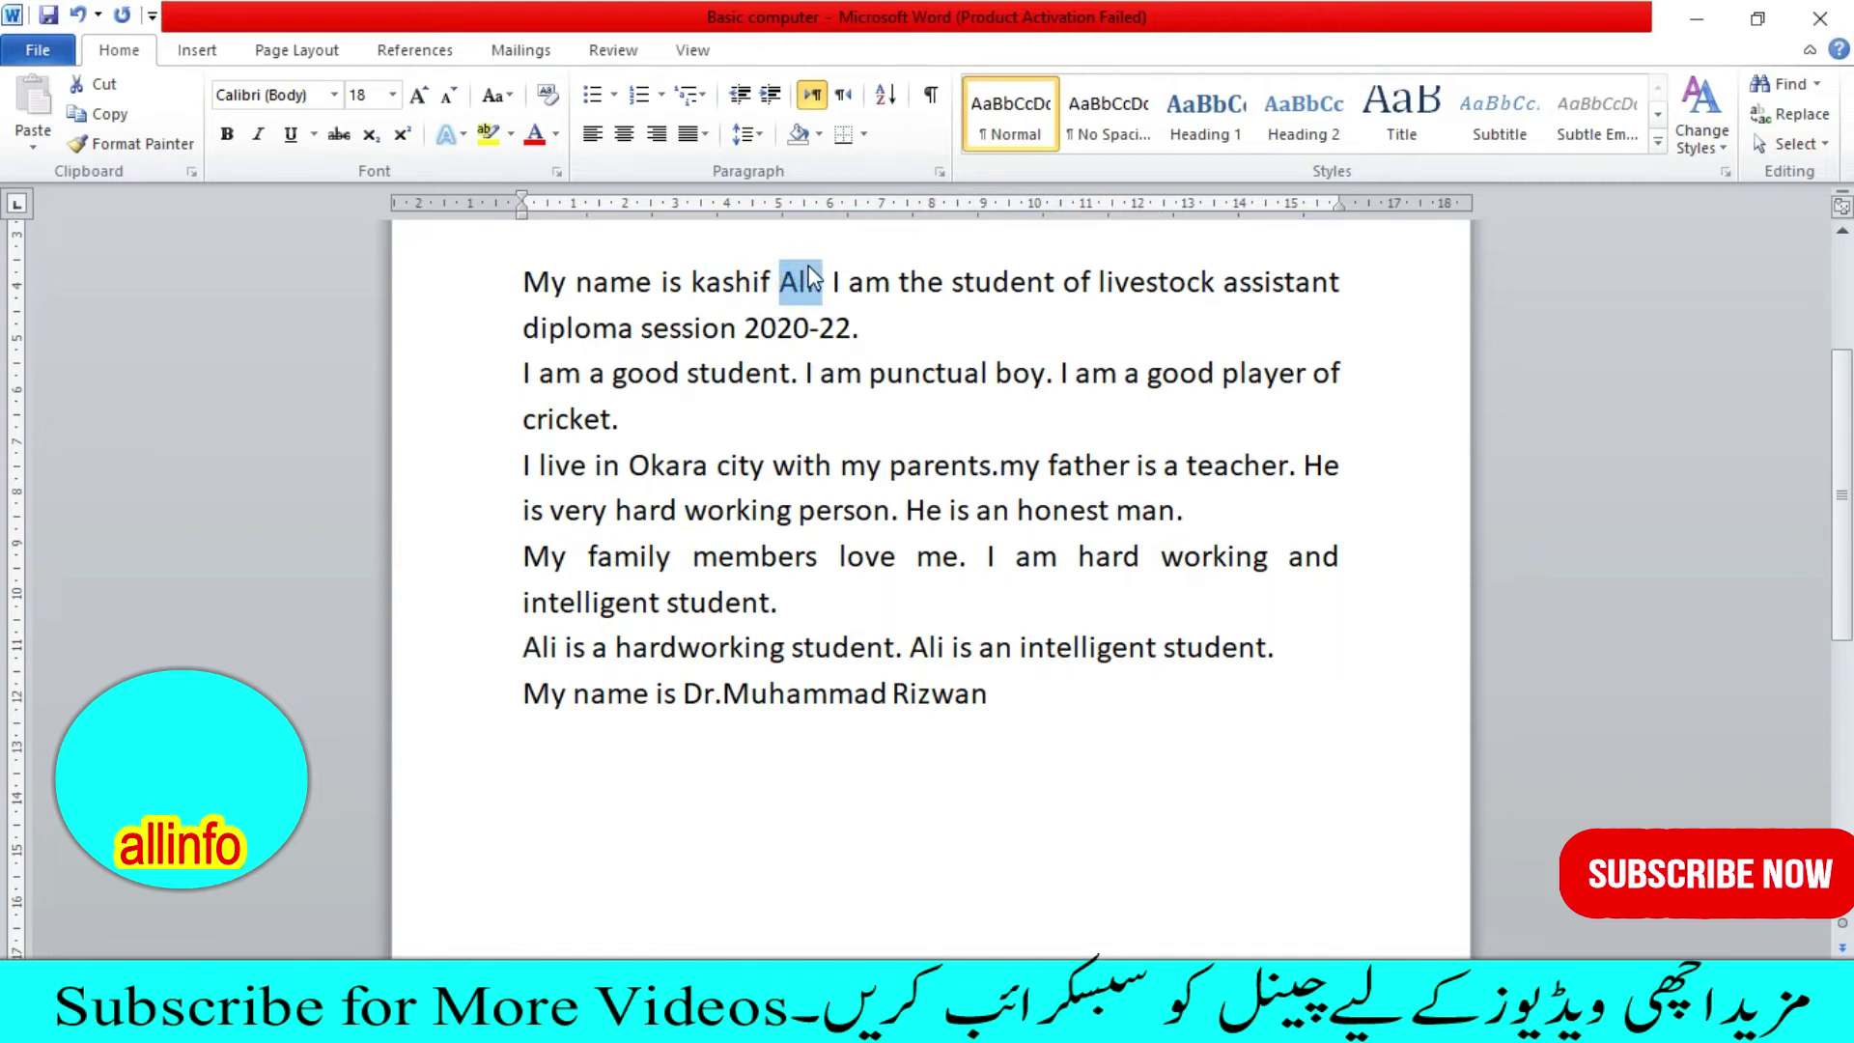
double_click(537, 647)
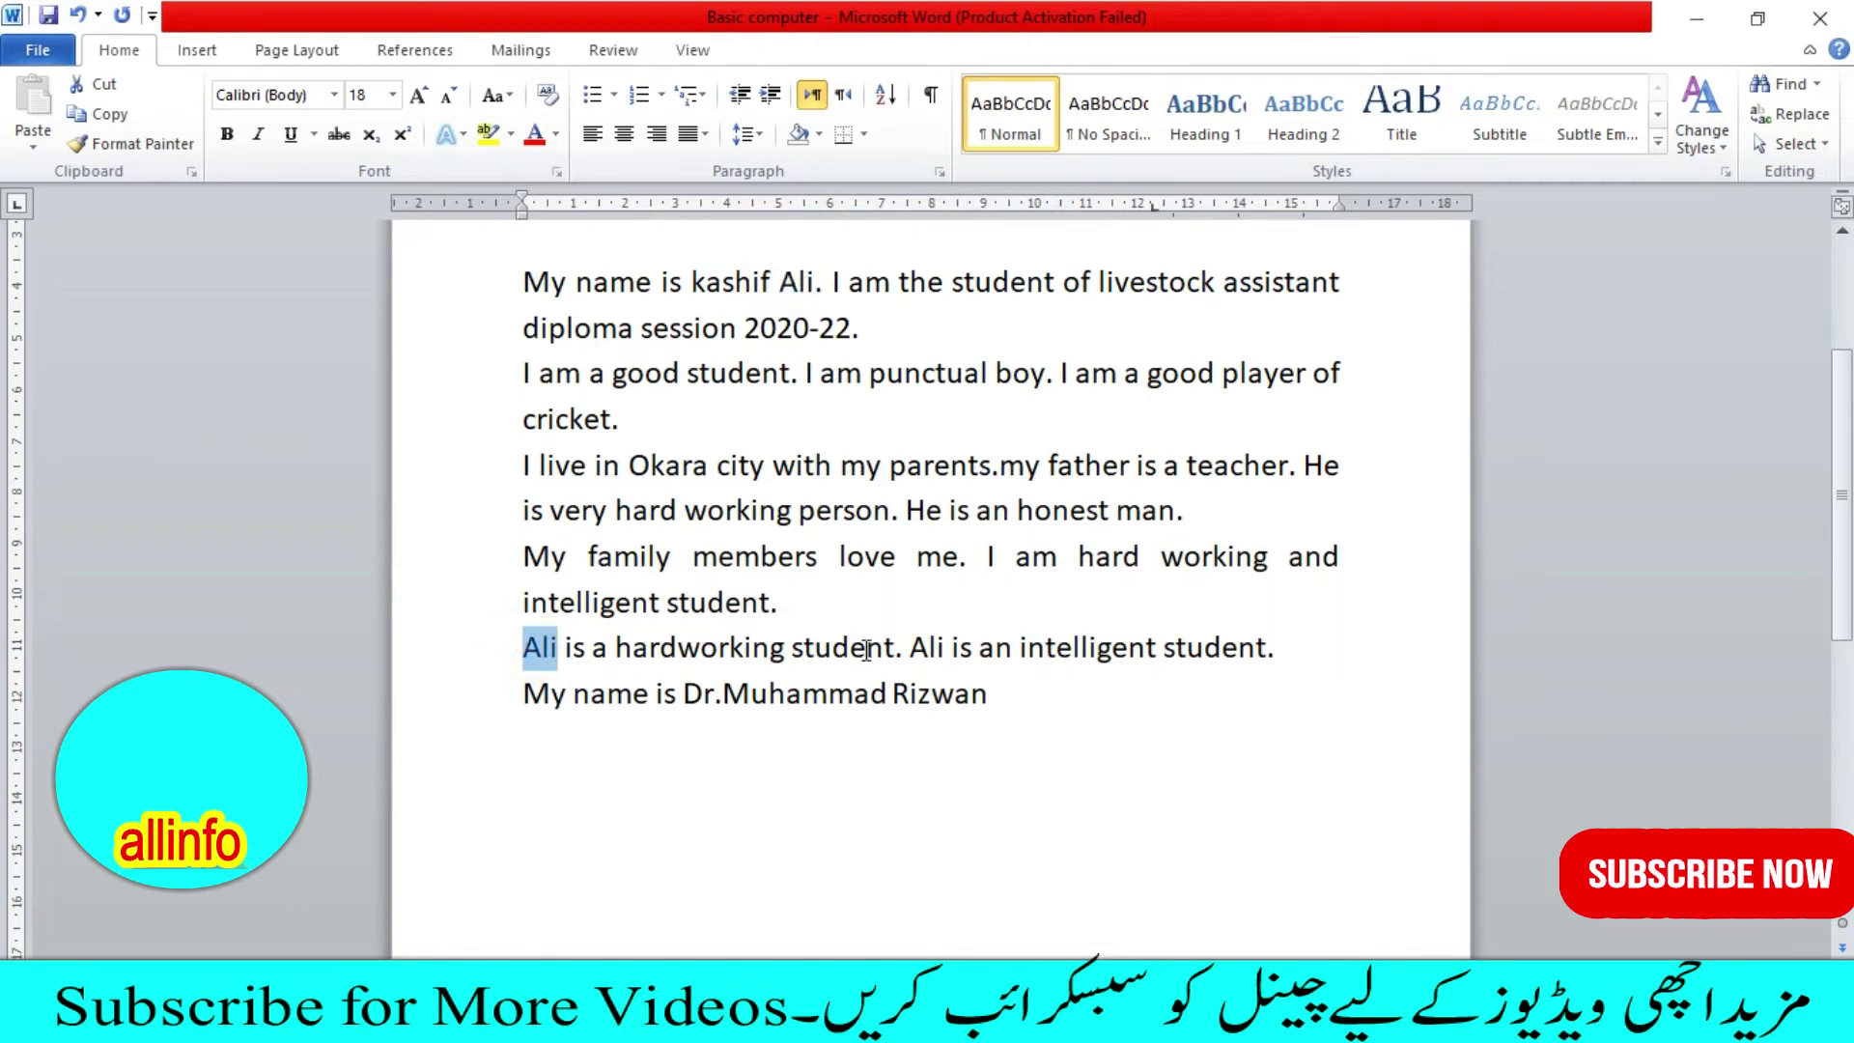
double_click(925, 648)
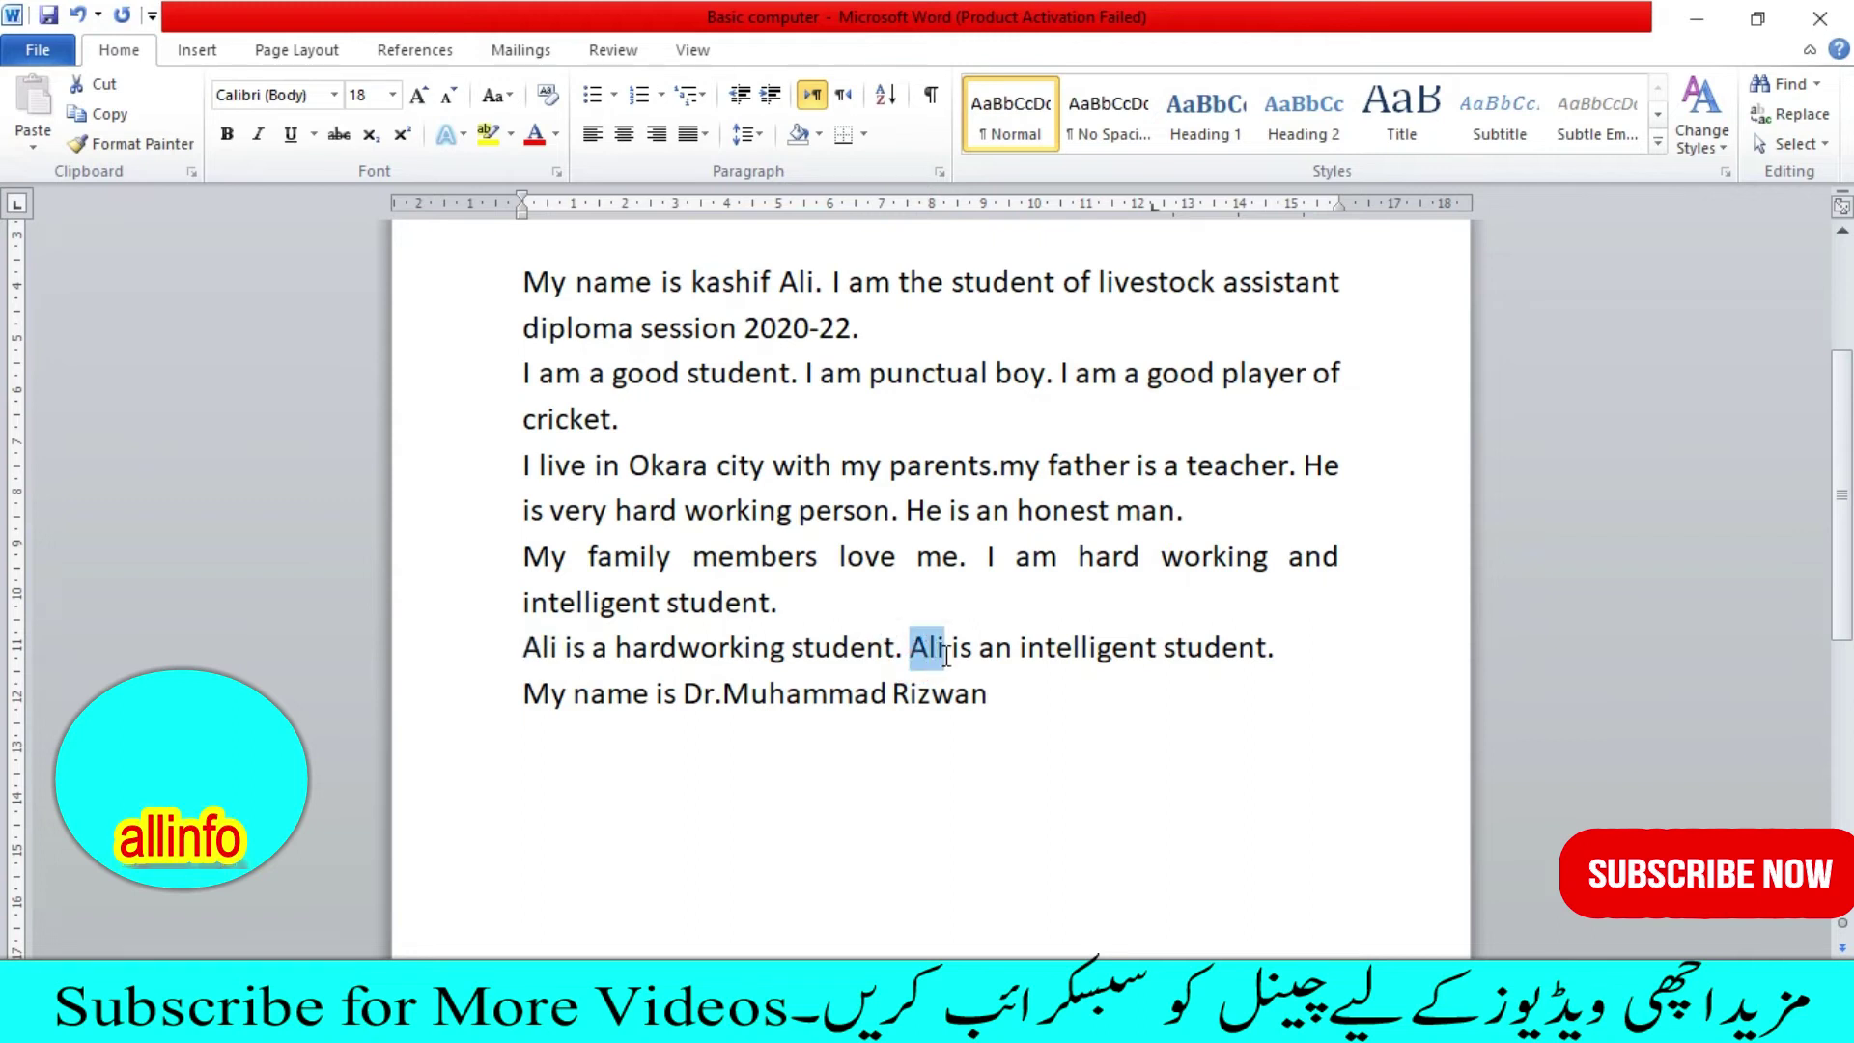
click(1793, 118)
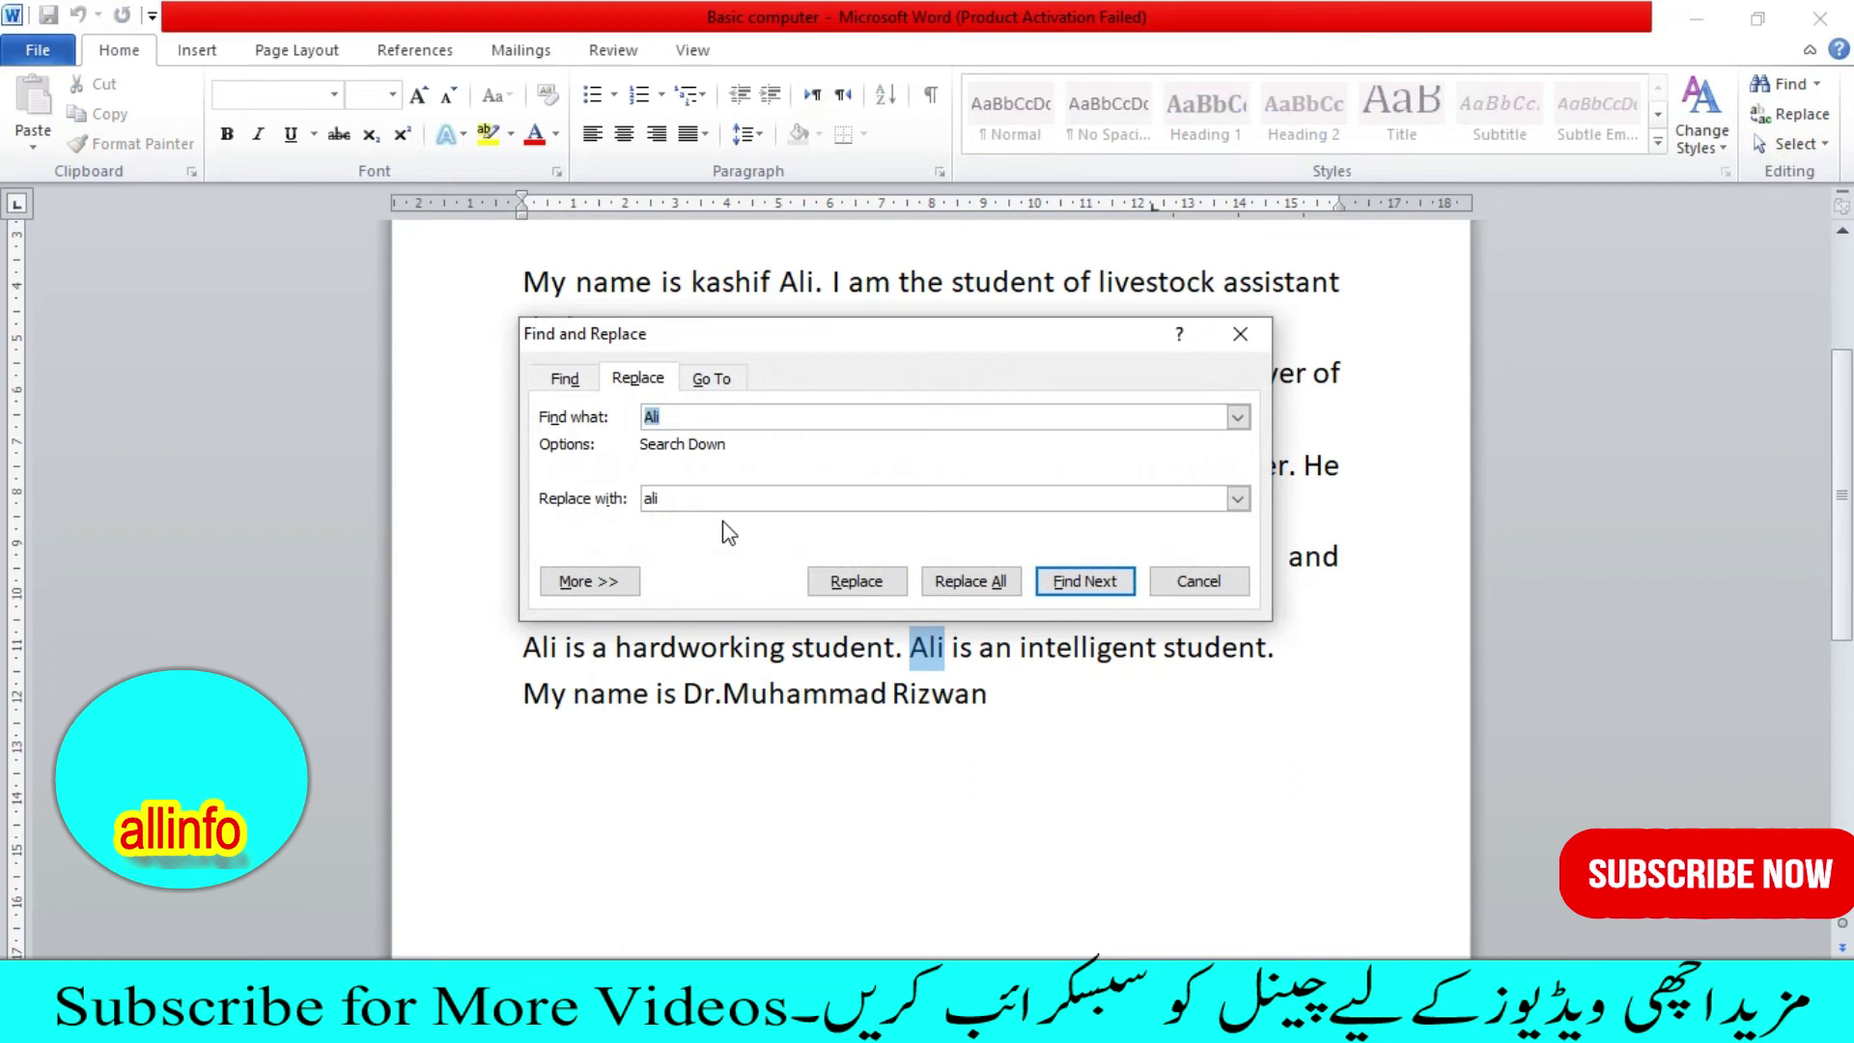
Step: Find the next Ali from the Find tab, continuing from the document start
click(684, 416)
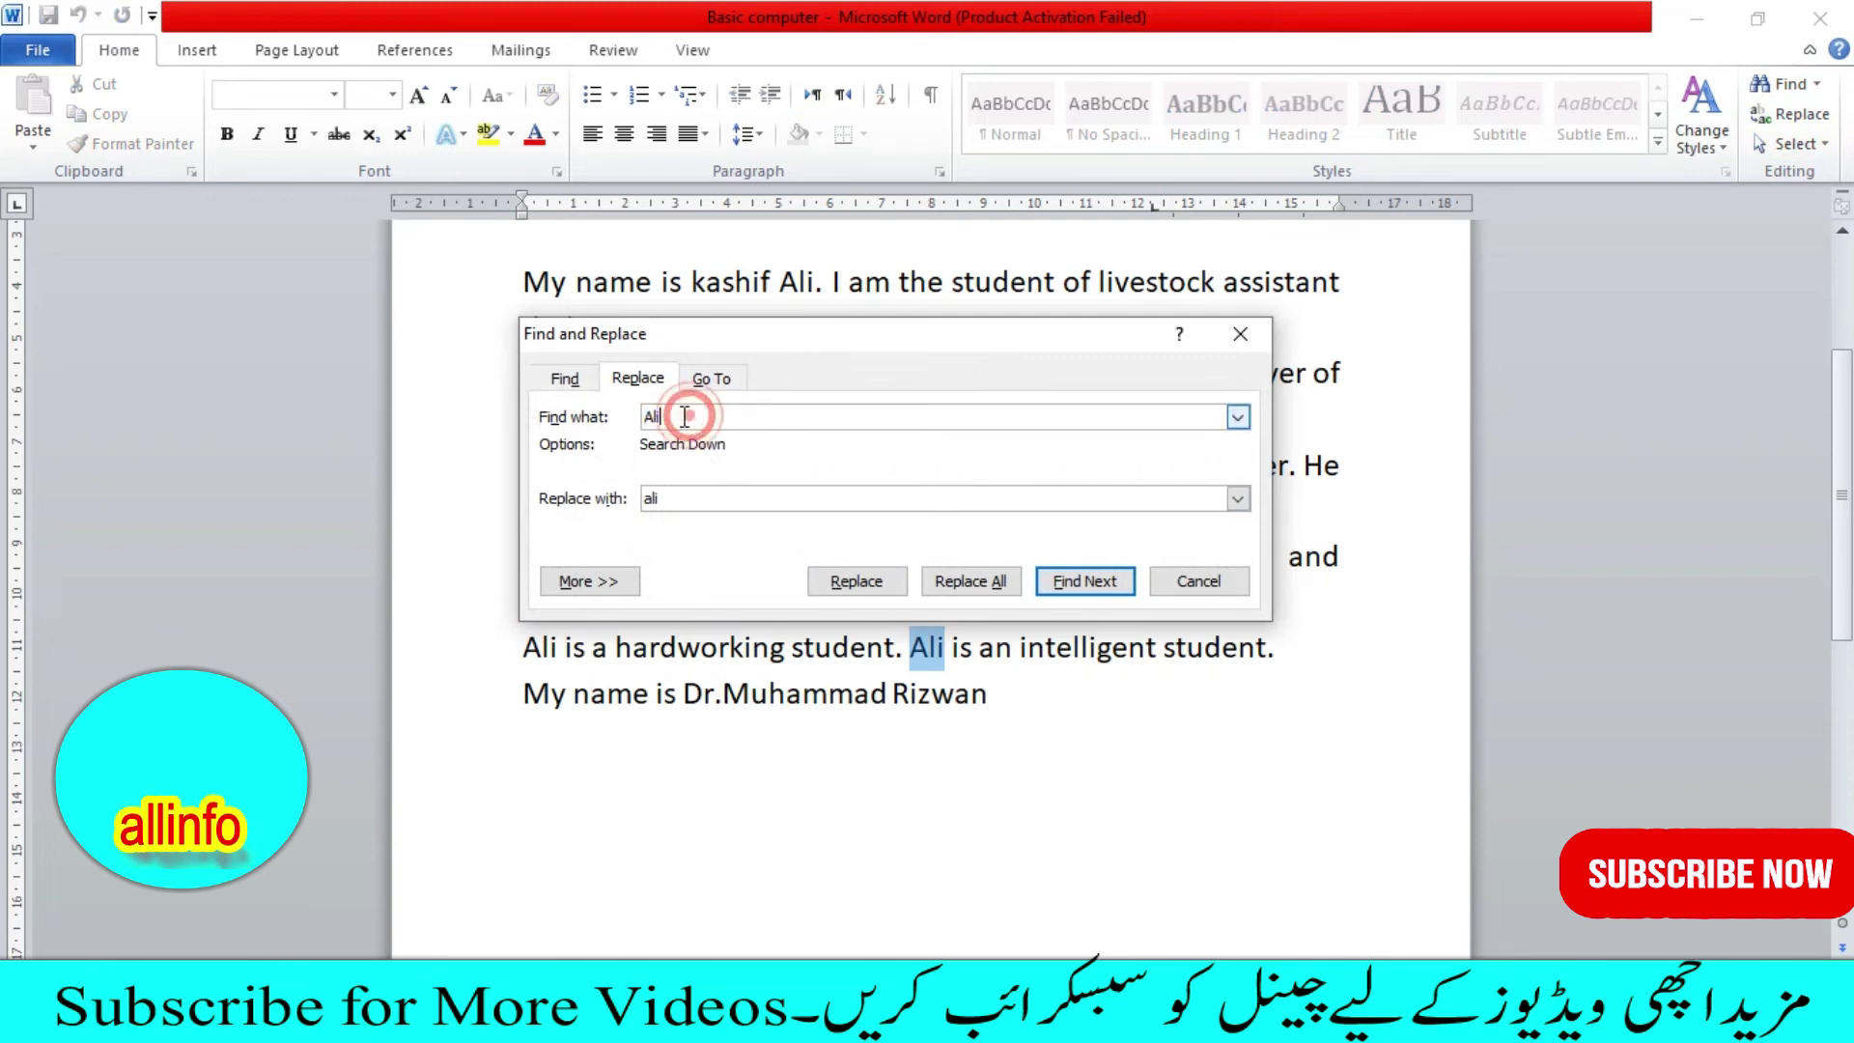
double_click(684, 416)
double_click(672, 500)
click(699, 418)
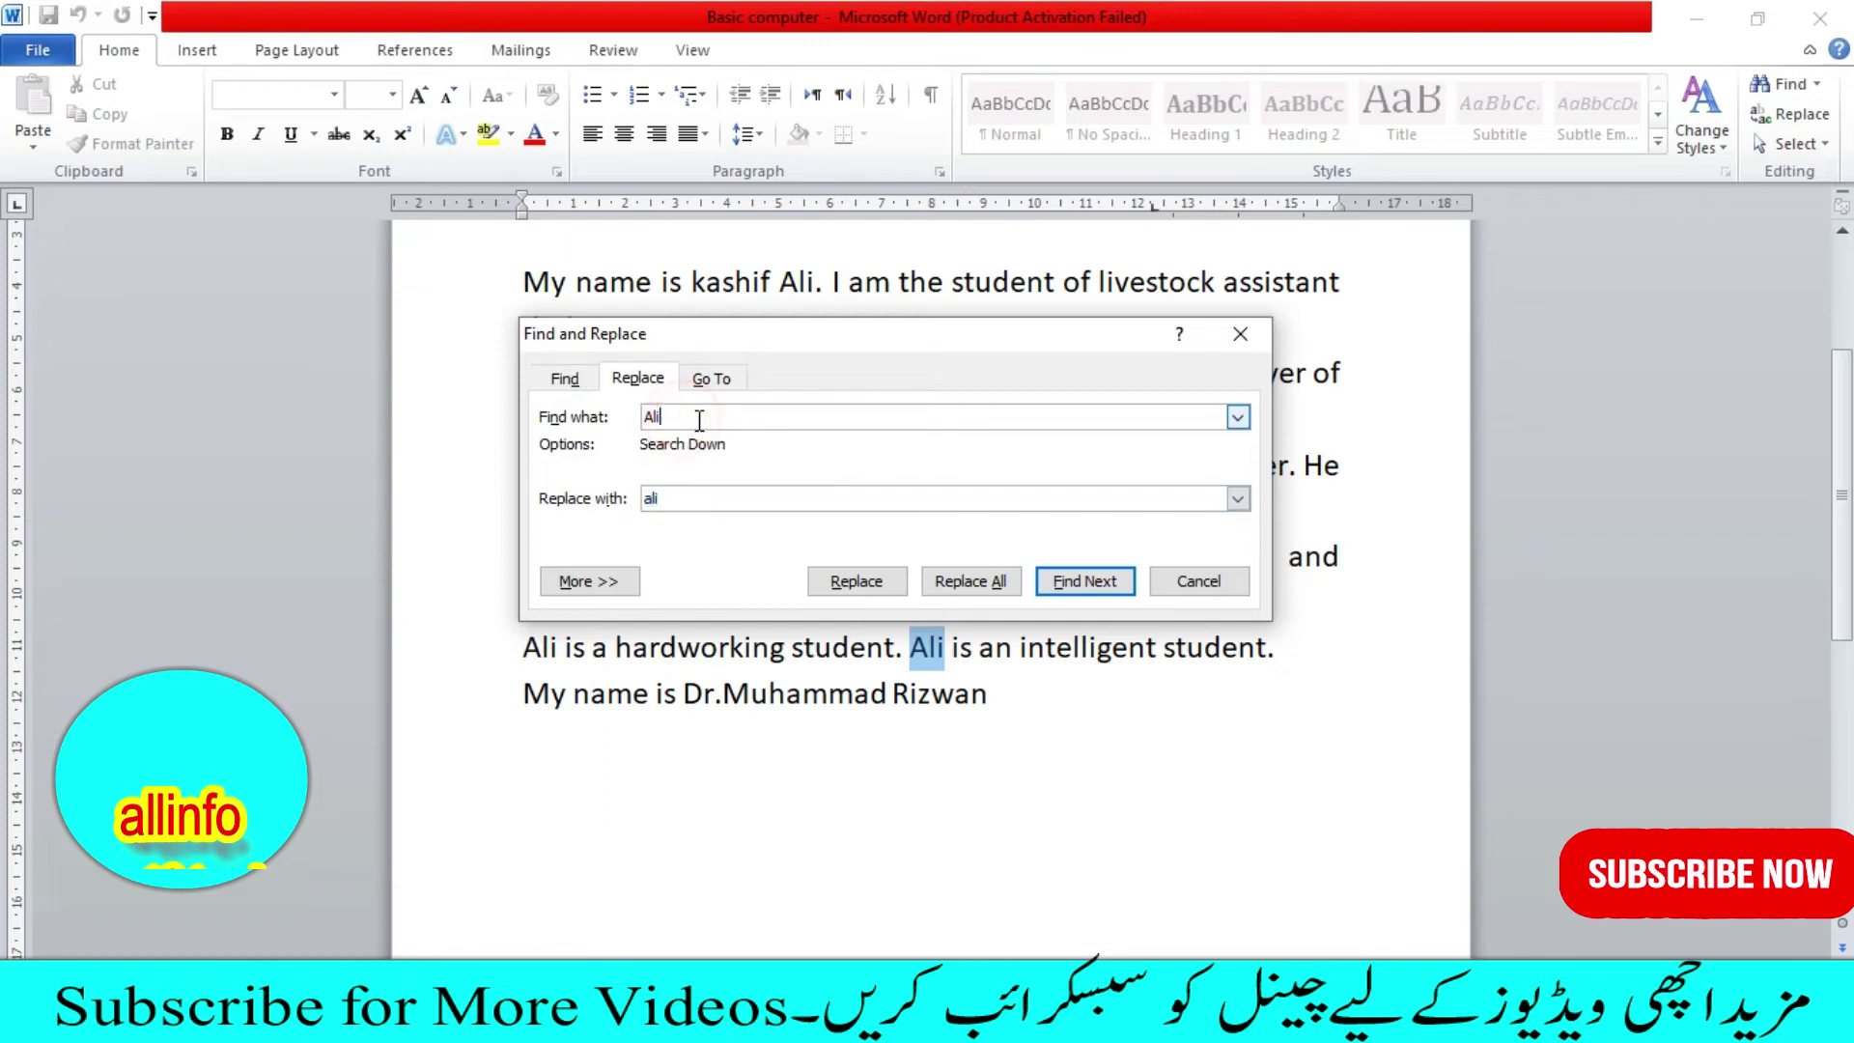
click(564, 379)
drag(700, 337, 719, 342)
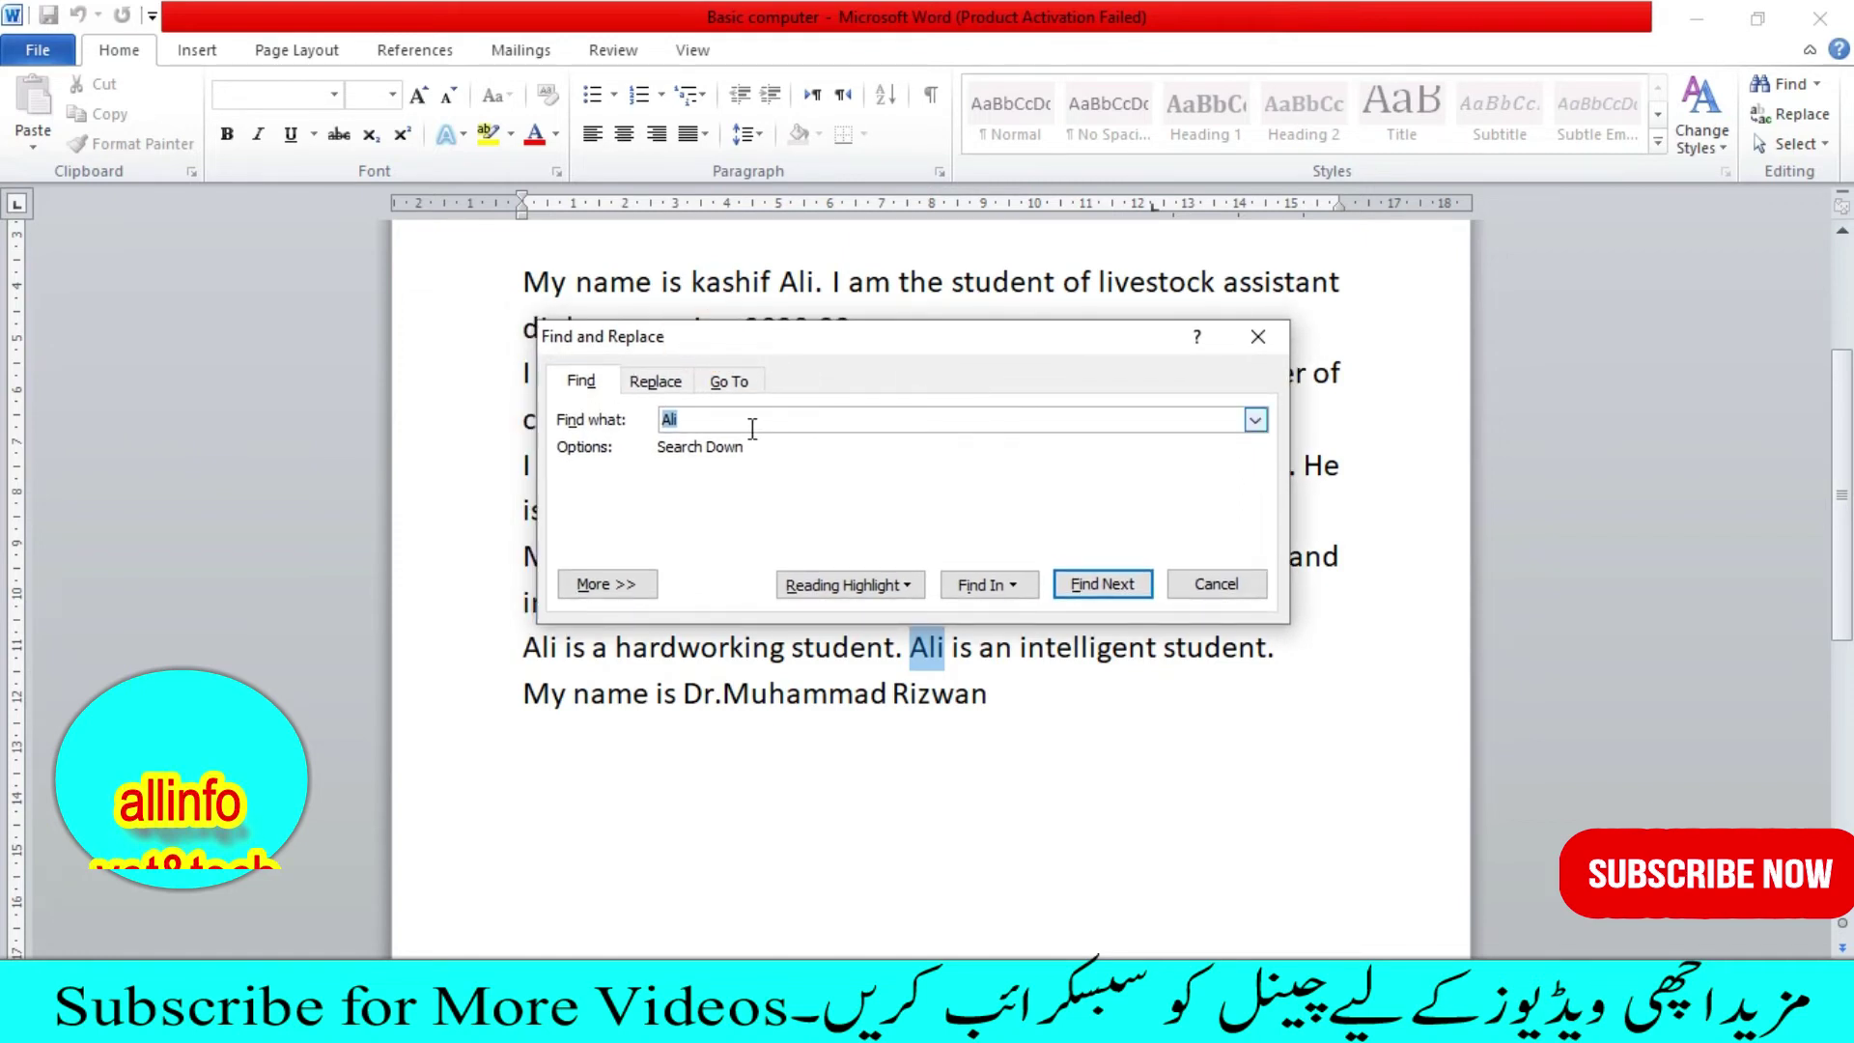
key(Return)
click(825, 576)
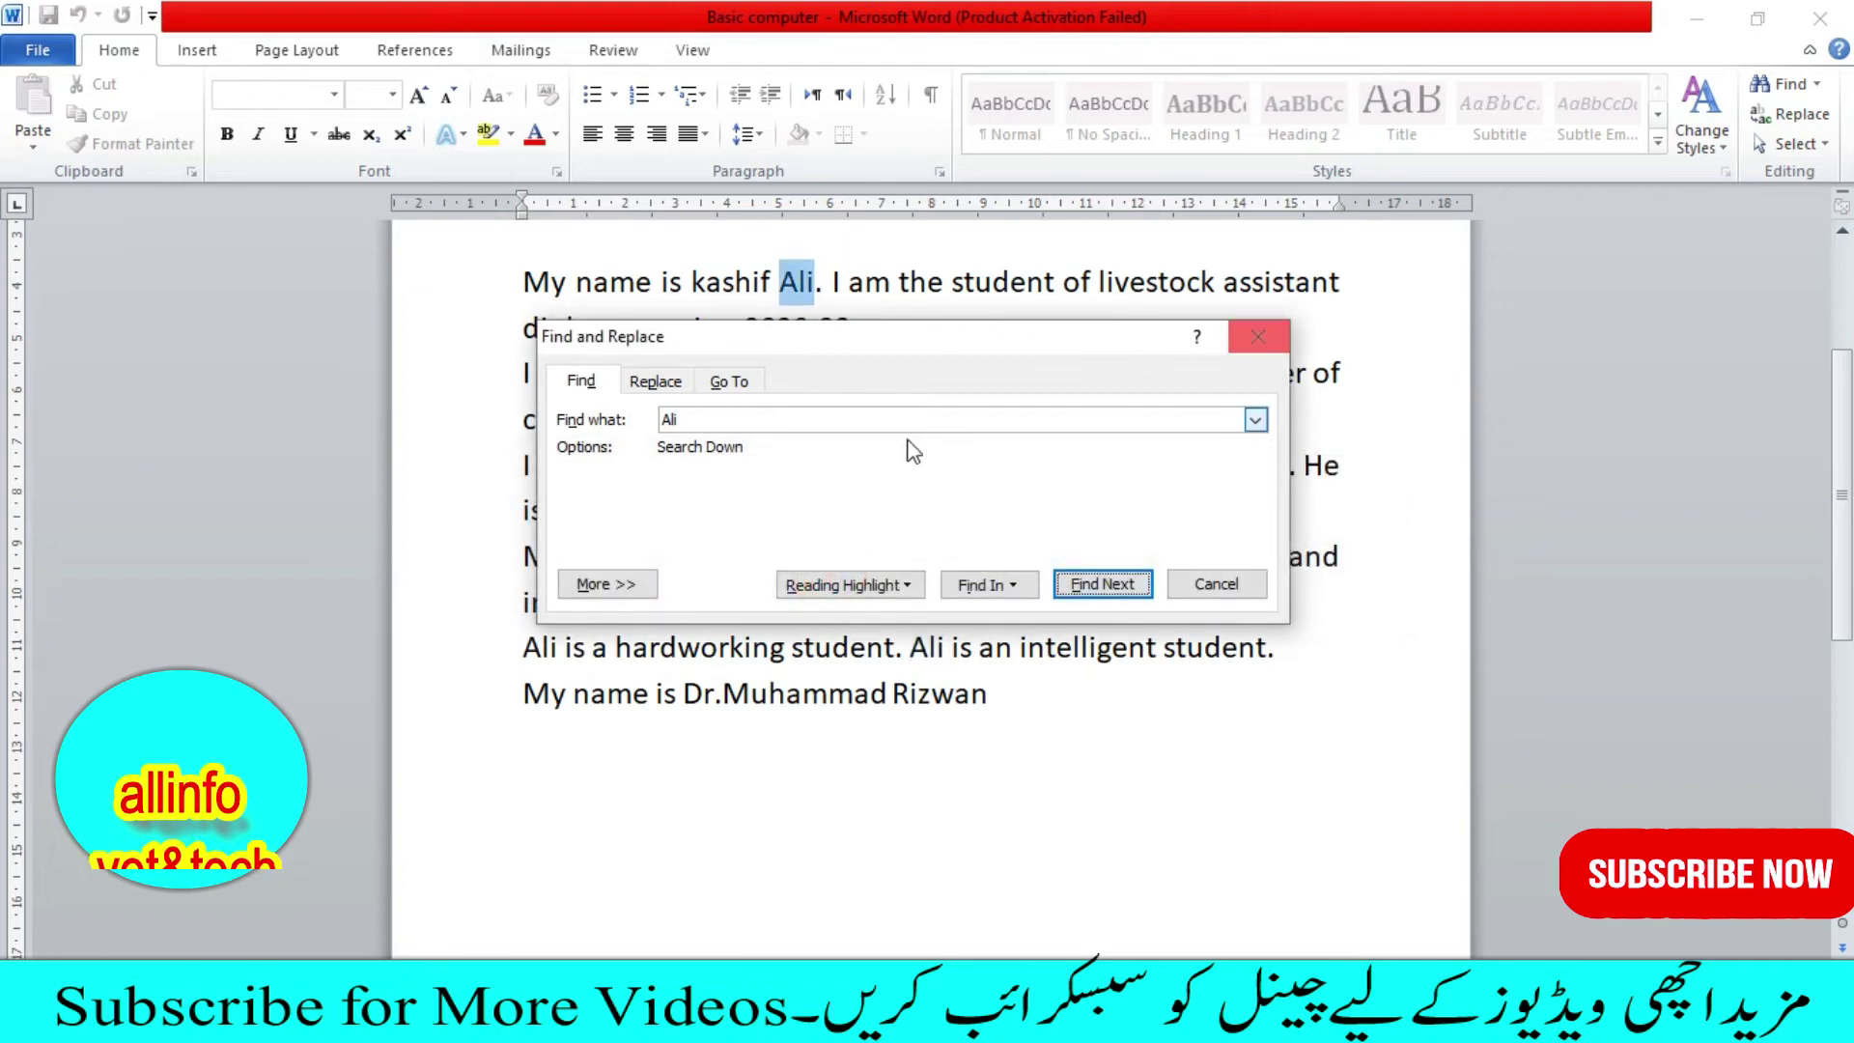
click(1270, 331)
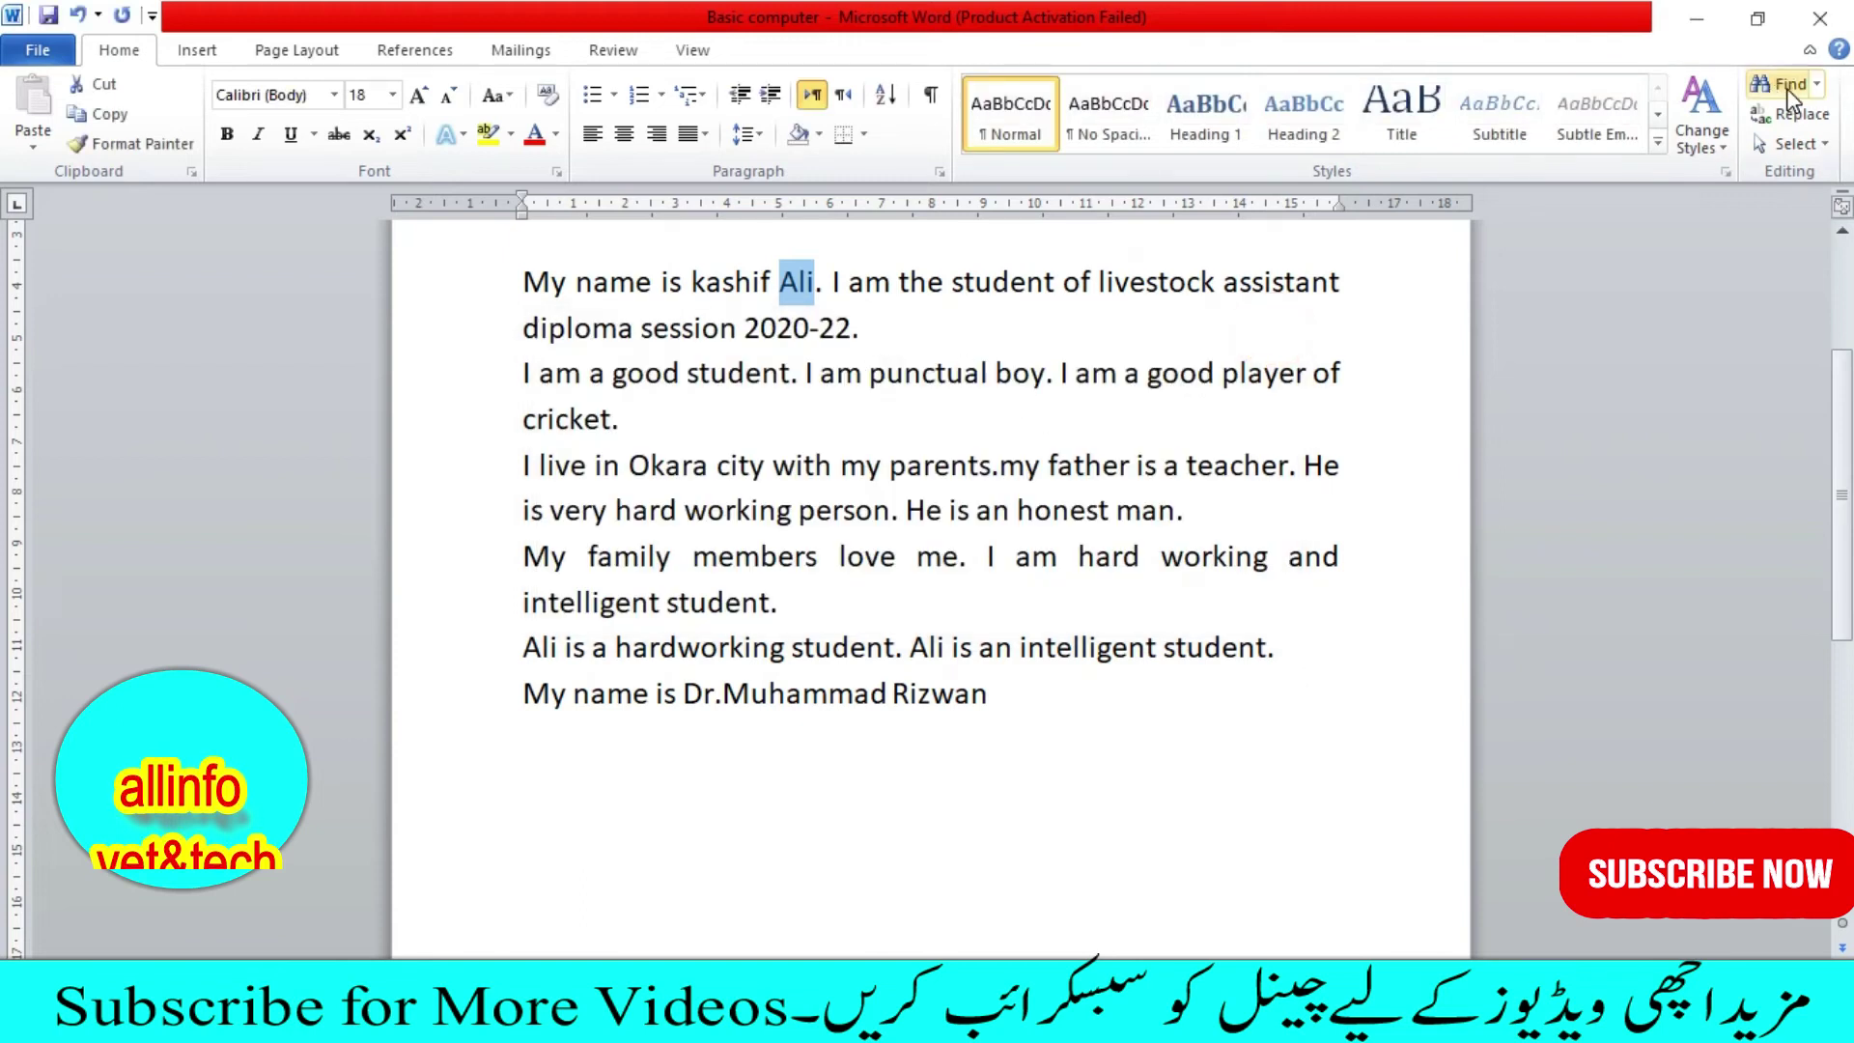
Step: List the Ali matches in the Navigation pane, then return to the Find tab
click(1786, 89)
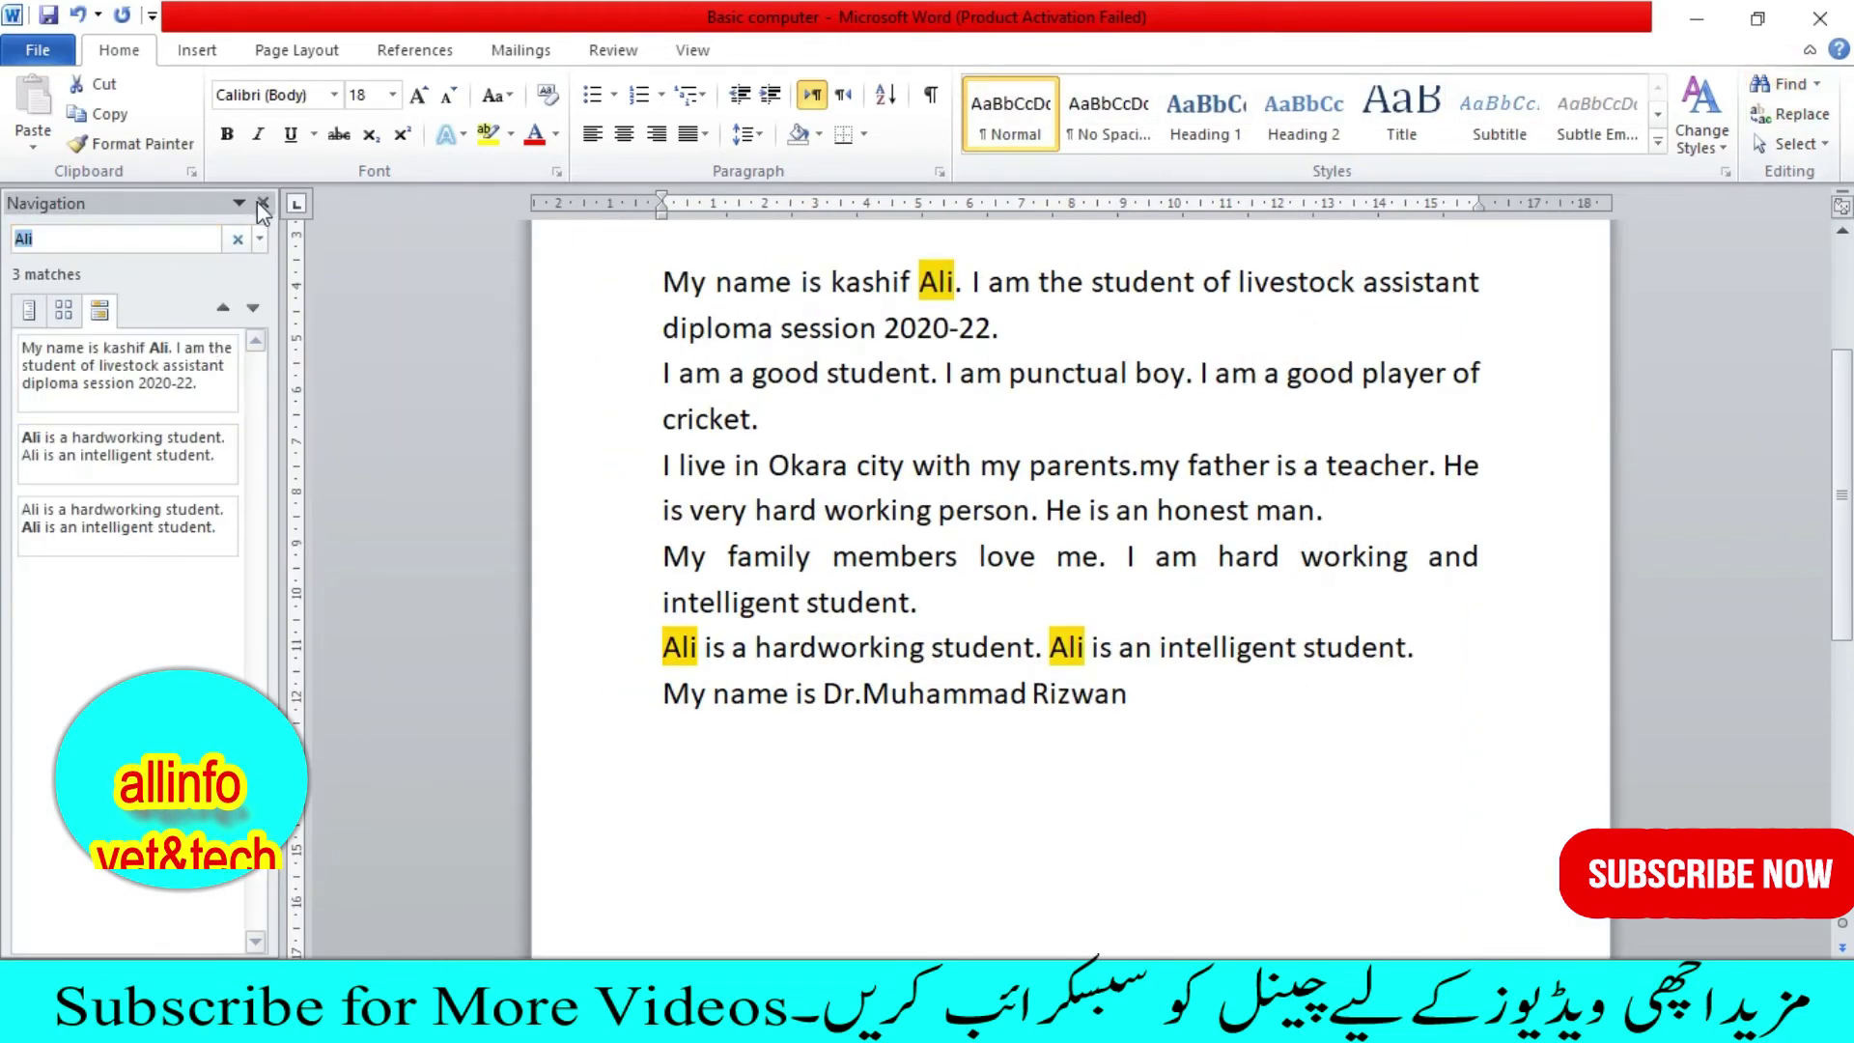
click(260, 202)
click(1791, 113)
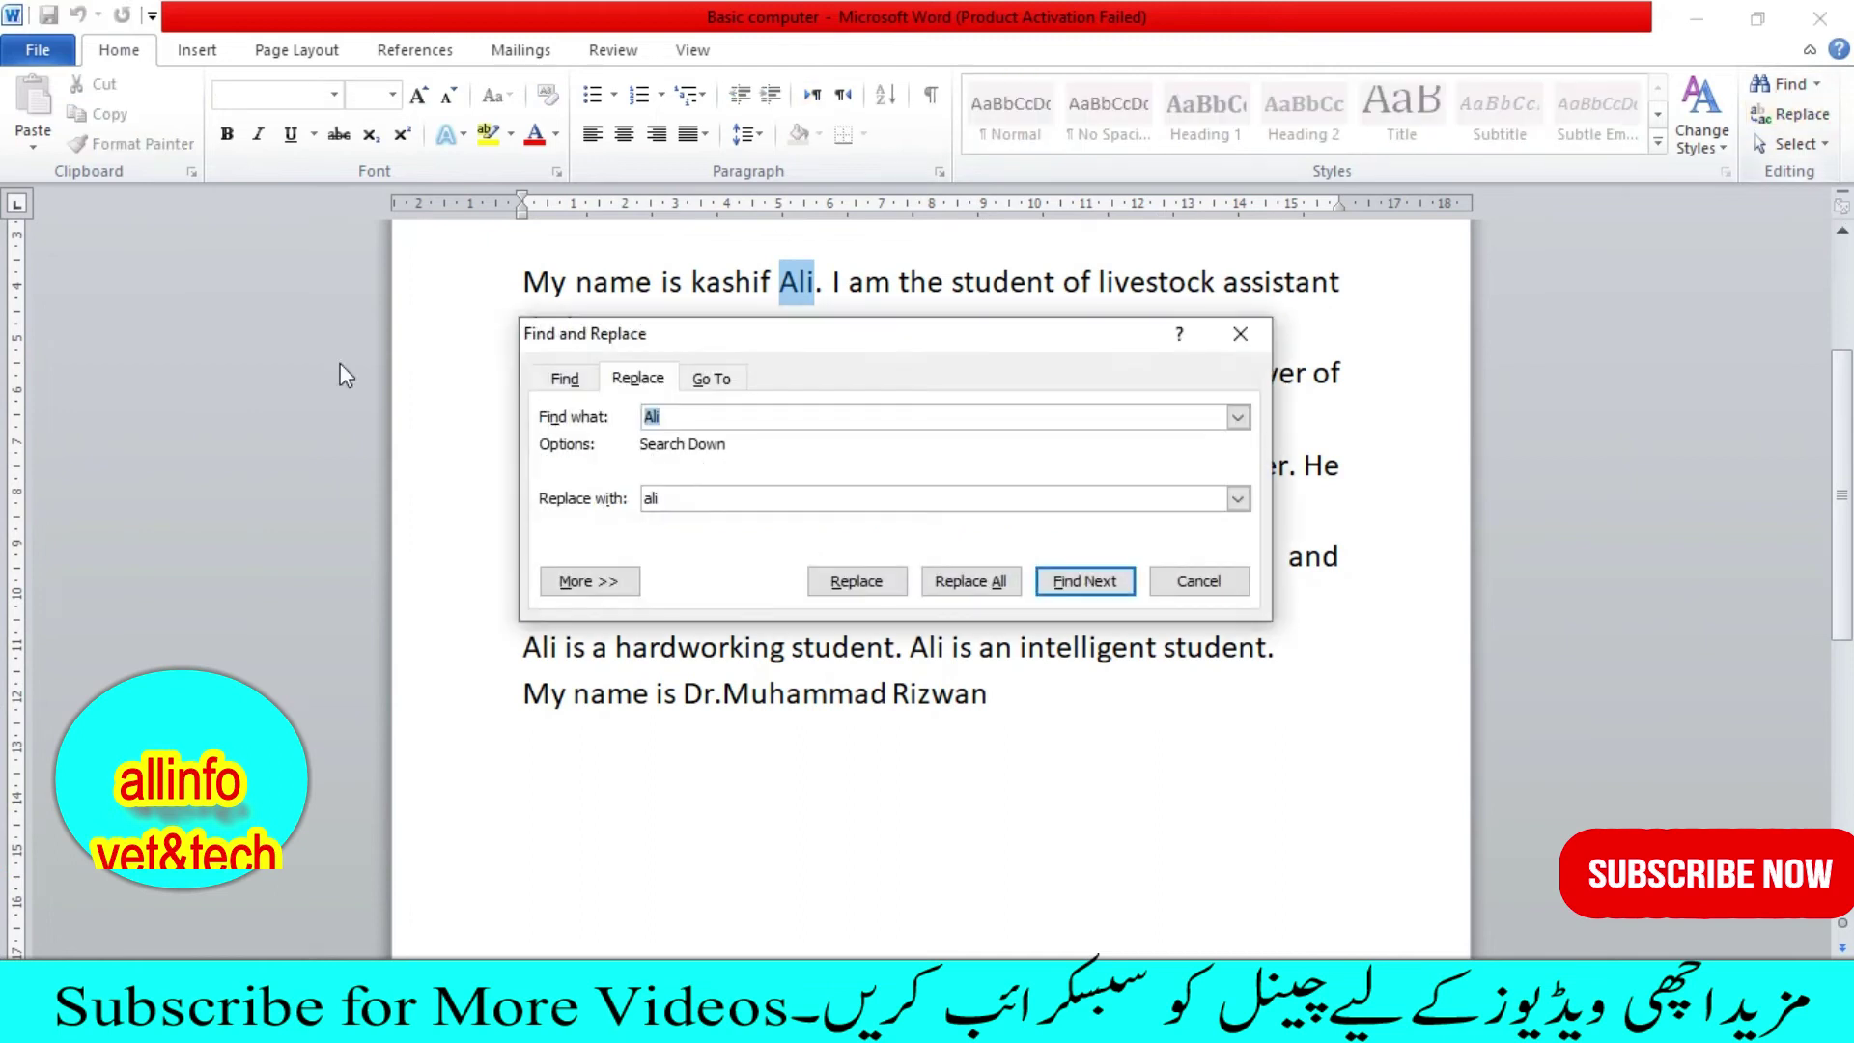
click(560, 378)
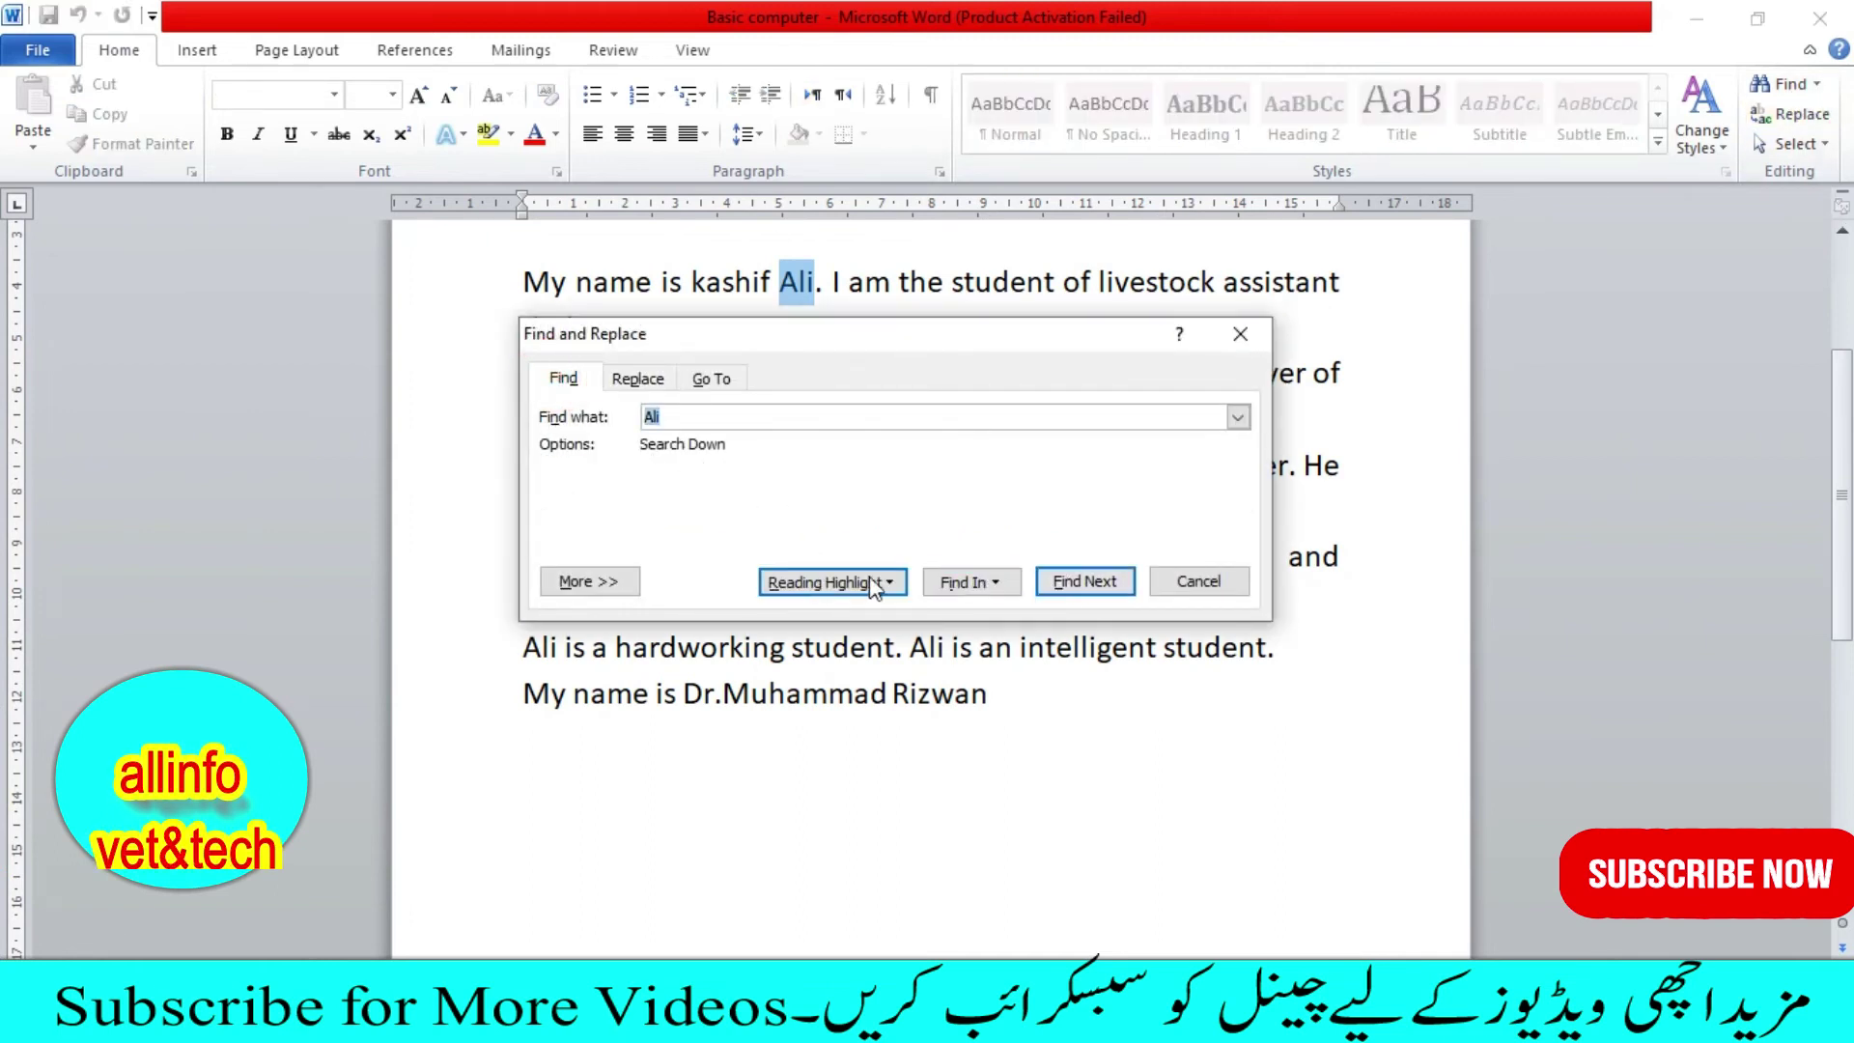
Step: Step through every Ali with Find Next, wrapping past the document end, then close the window
click(1083, 583)
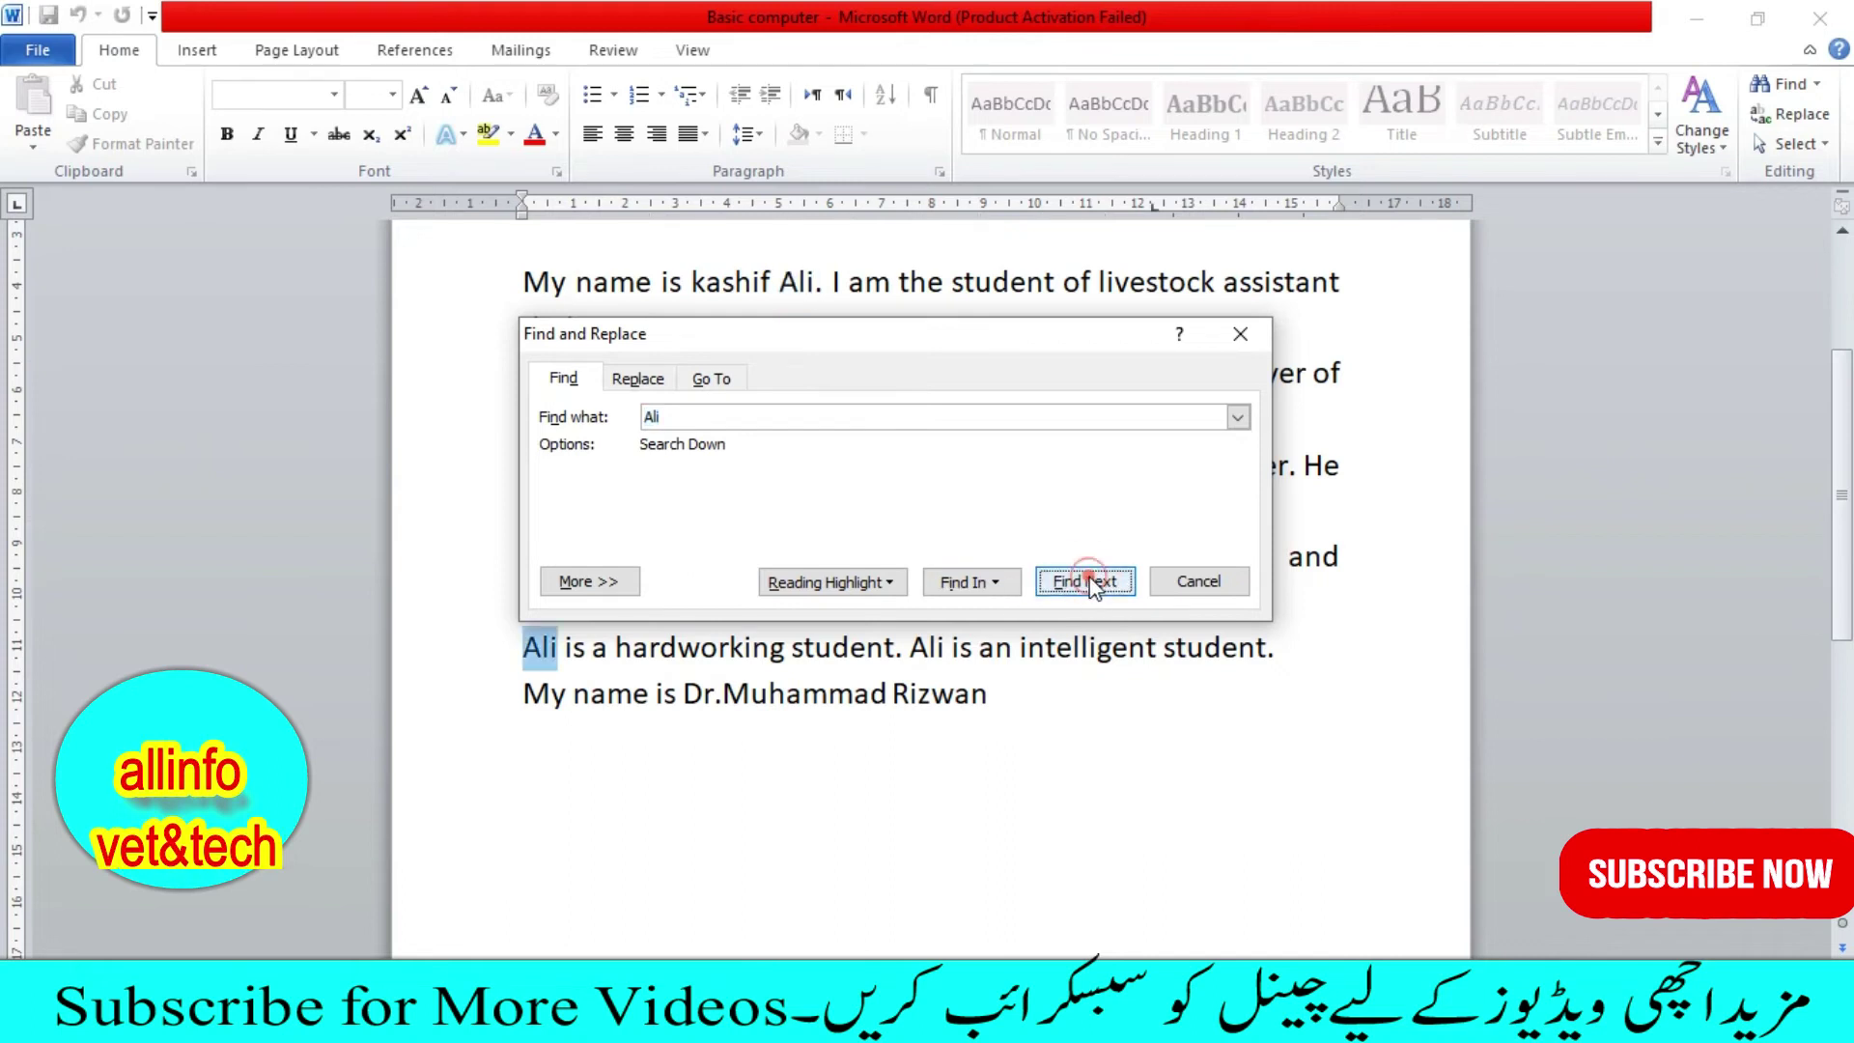
drag(914, 339, 1290, 435)
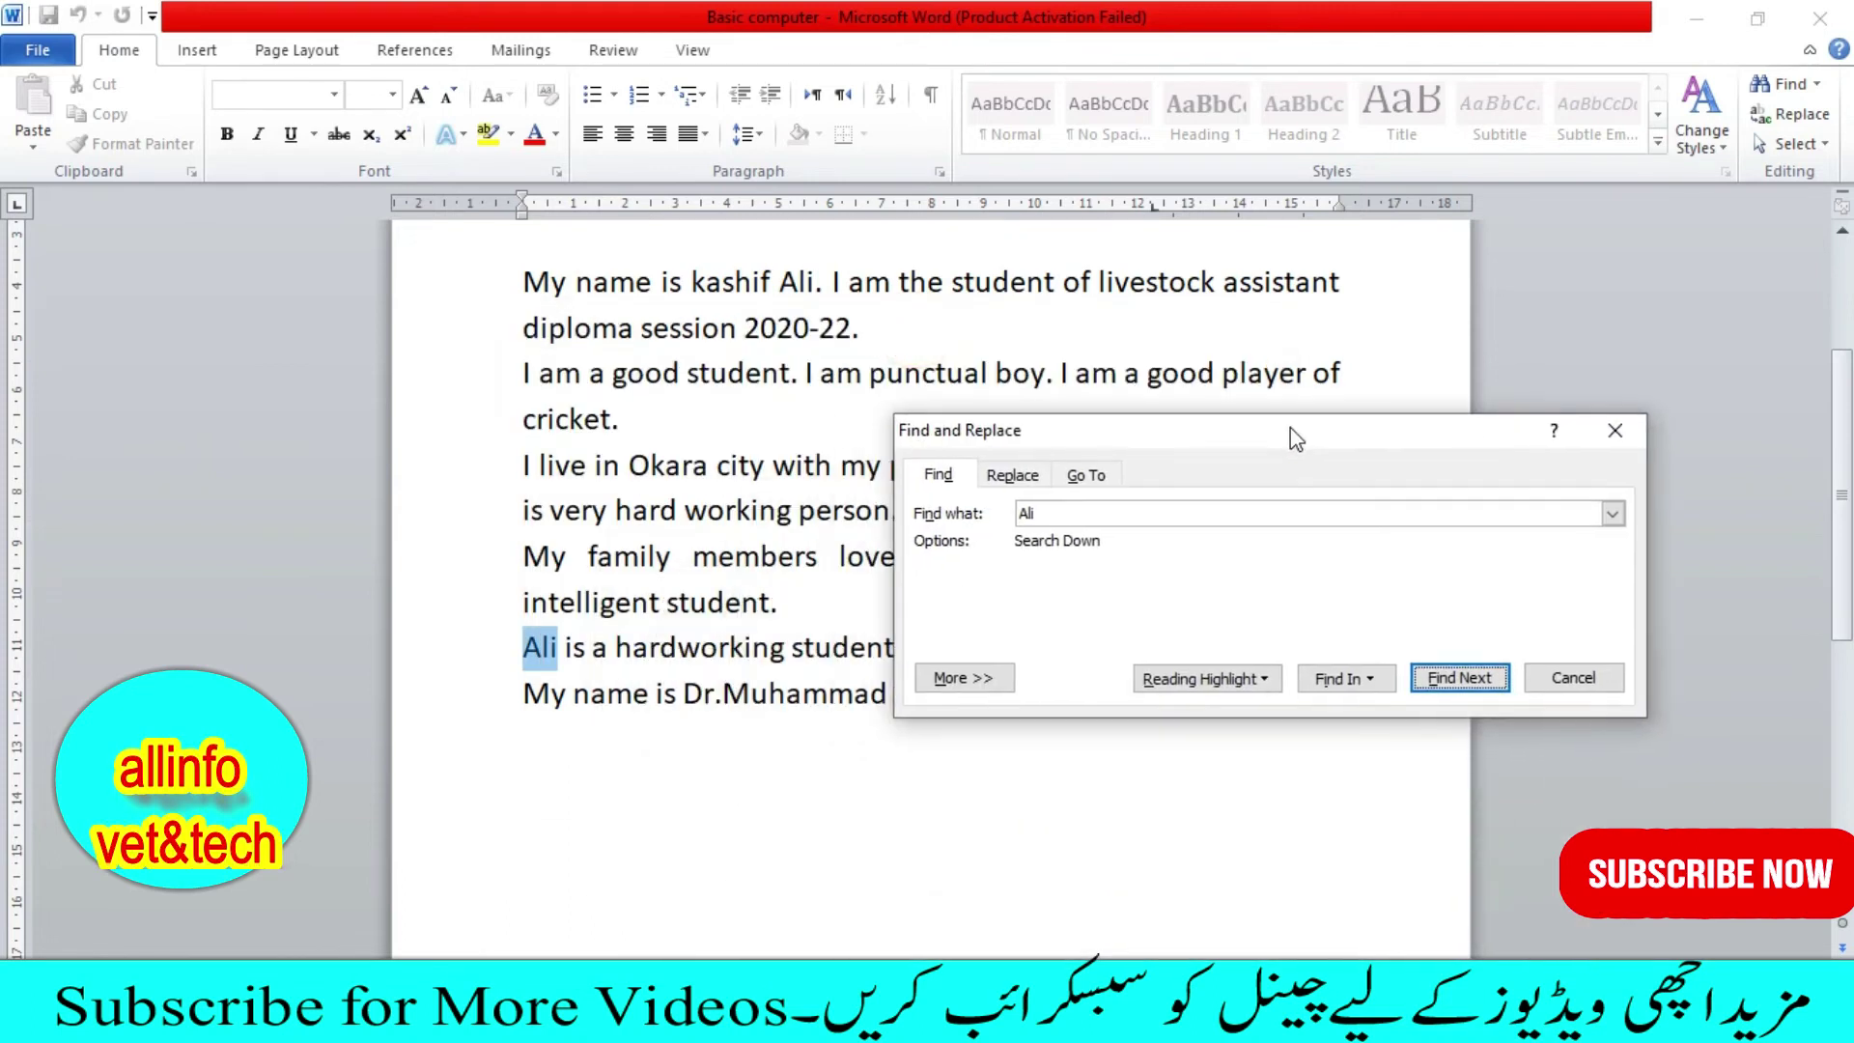
click(1426, 696)
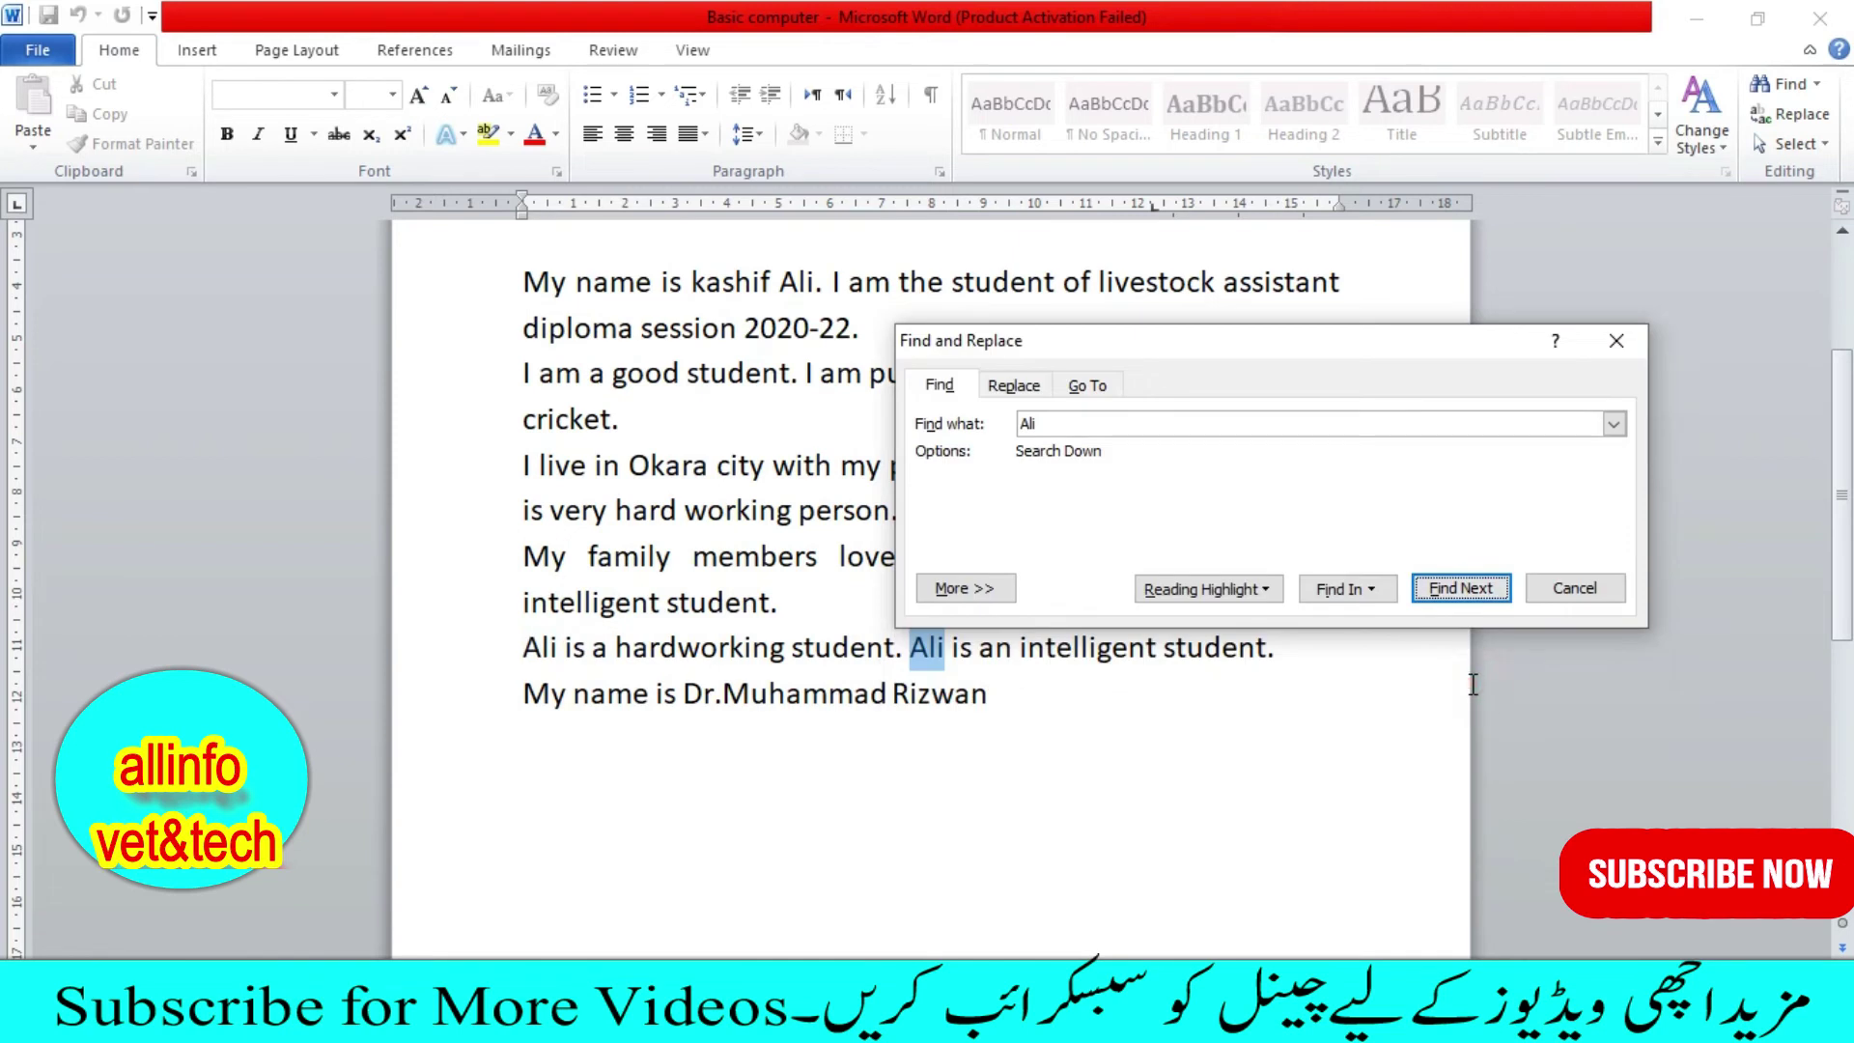
click(1461, 589)
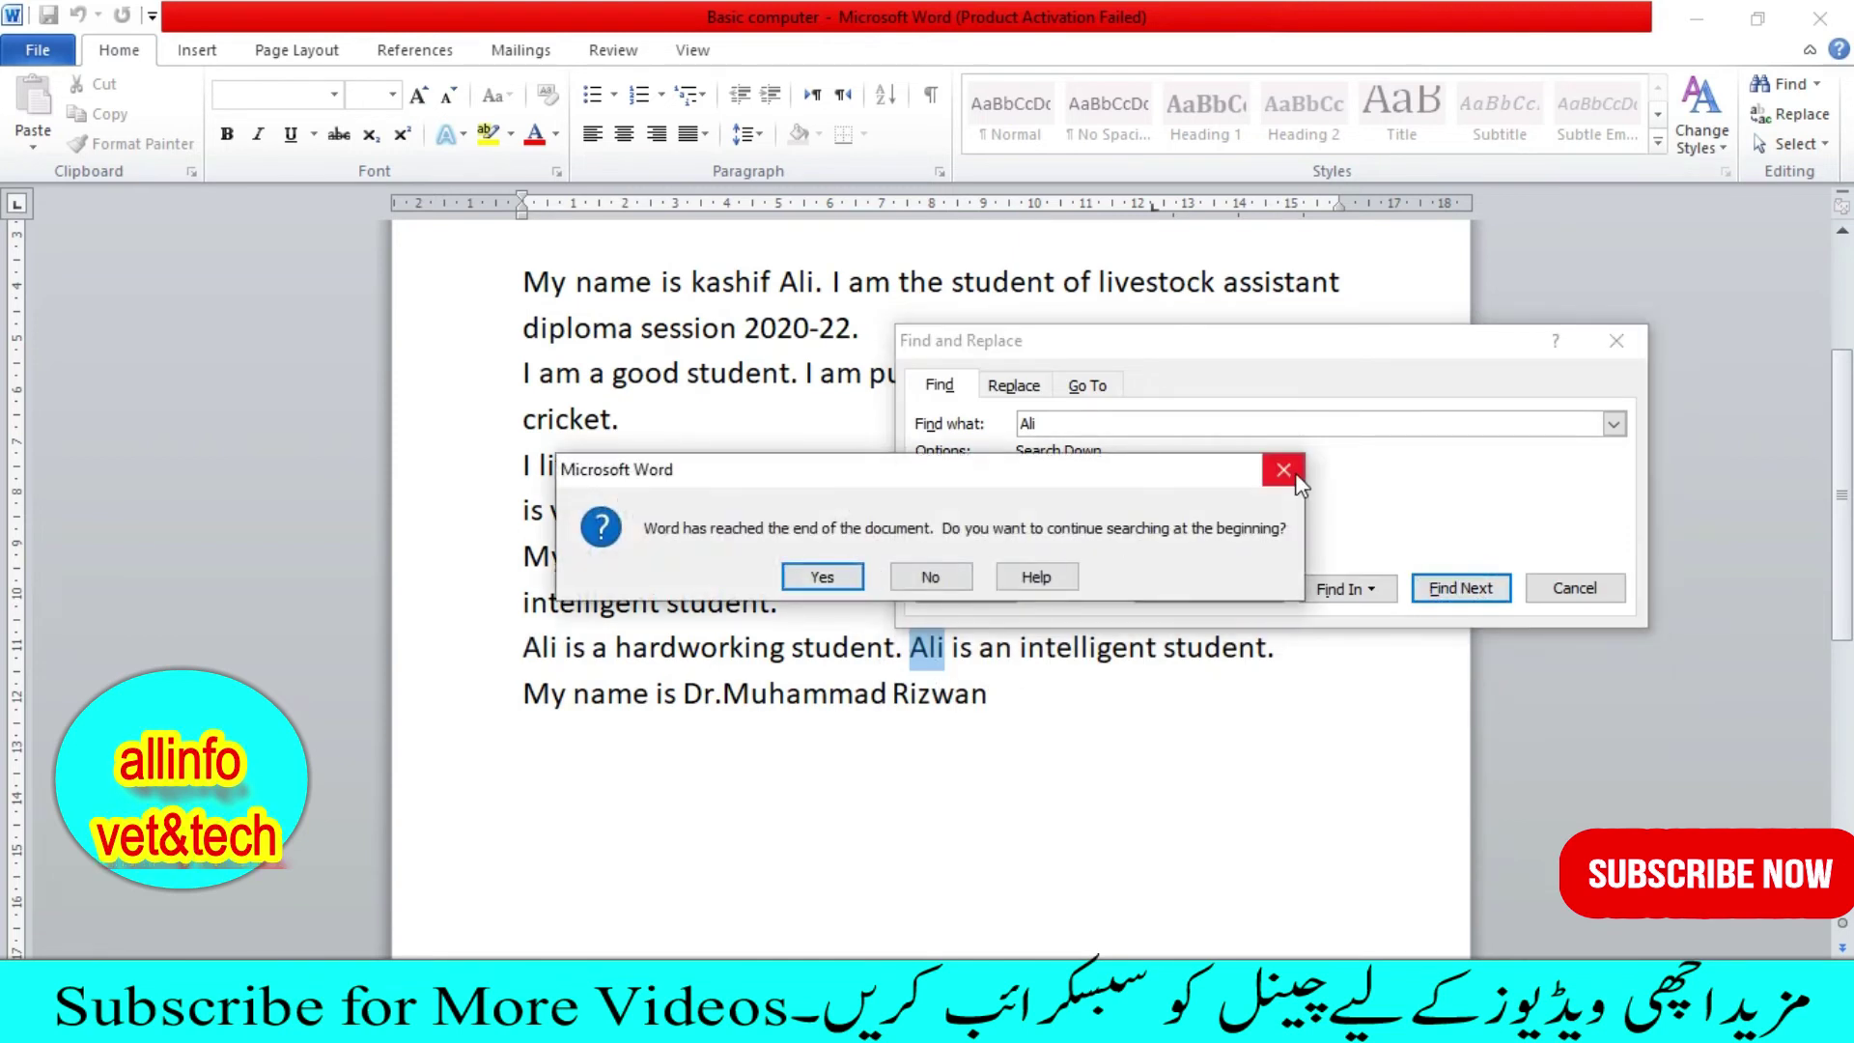
click(1283, 469)
click(1443, 586)
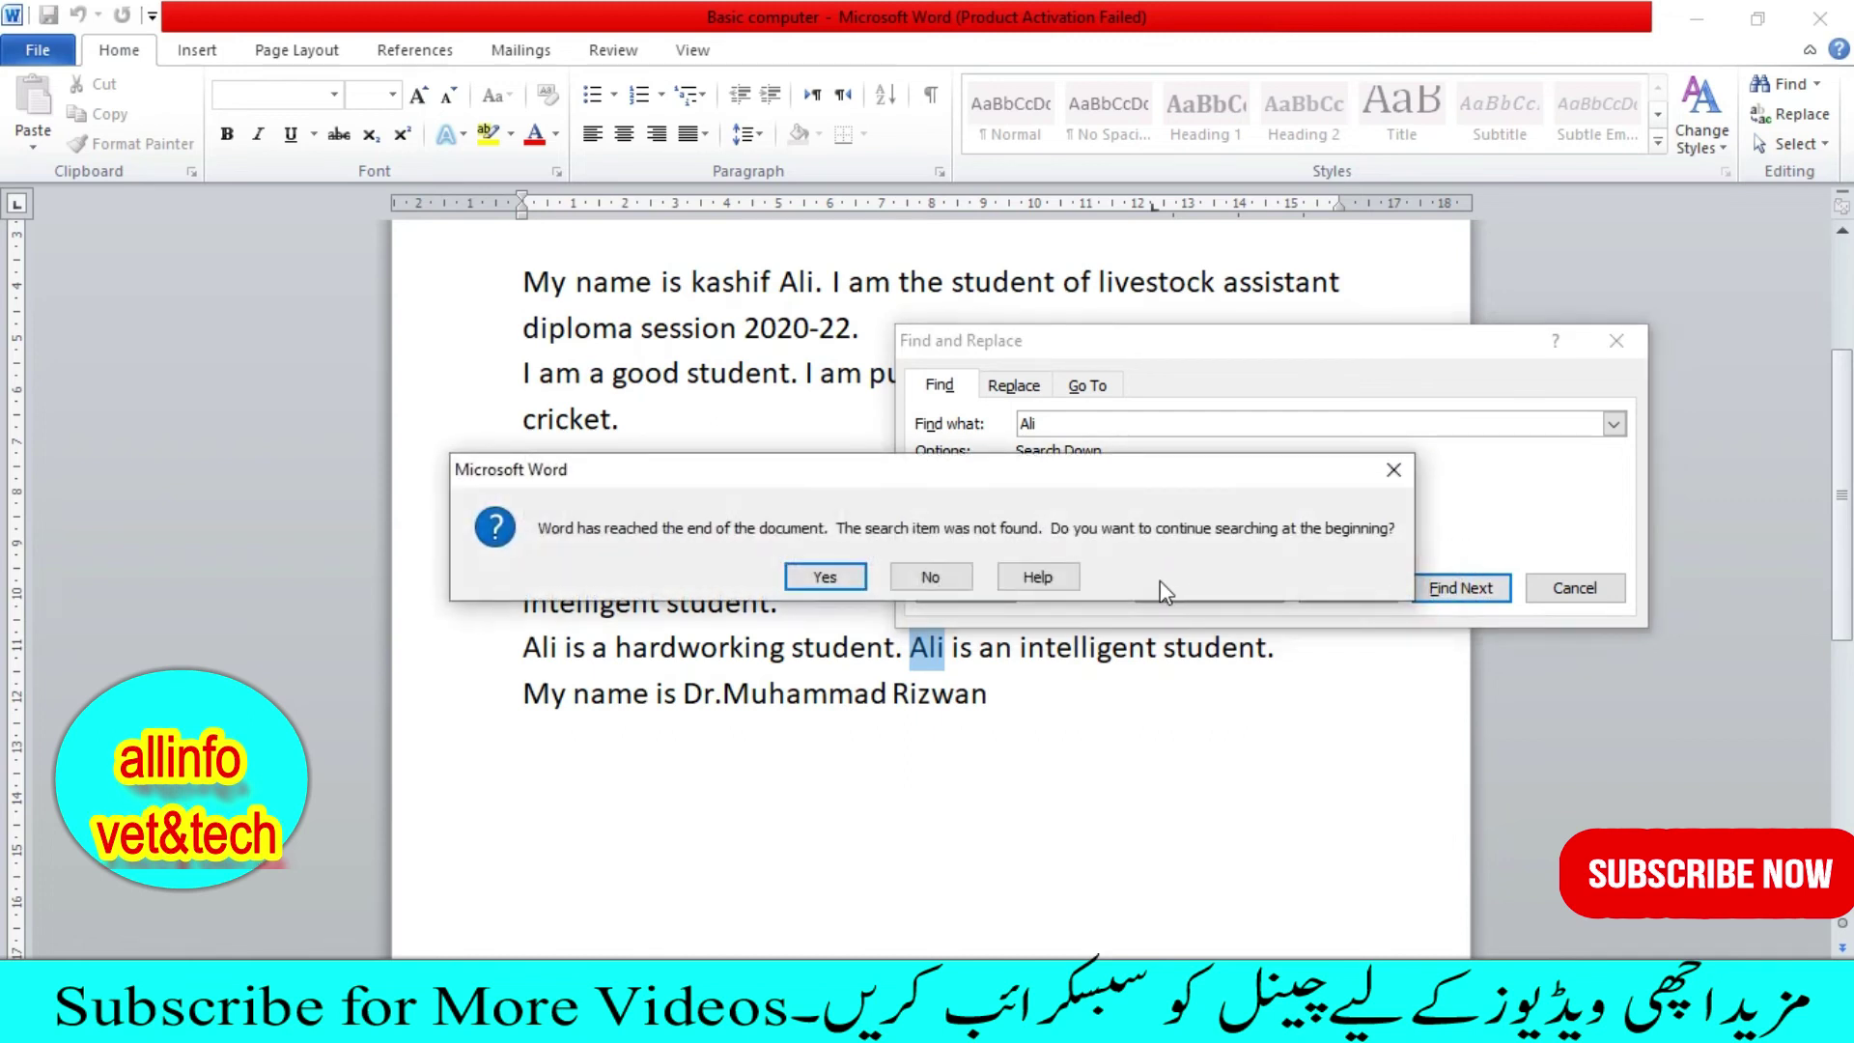
click(836, 580)
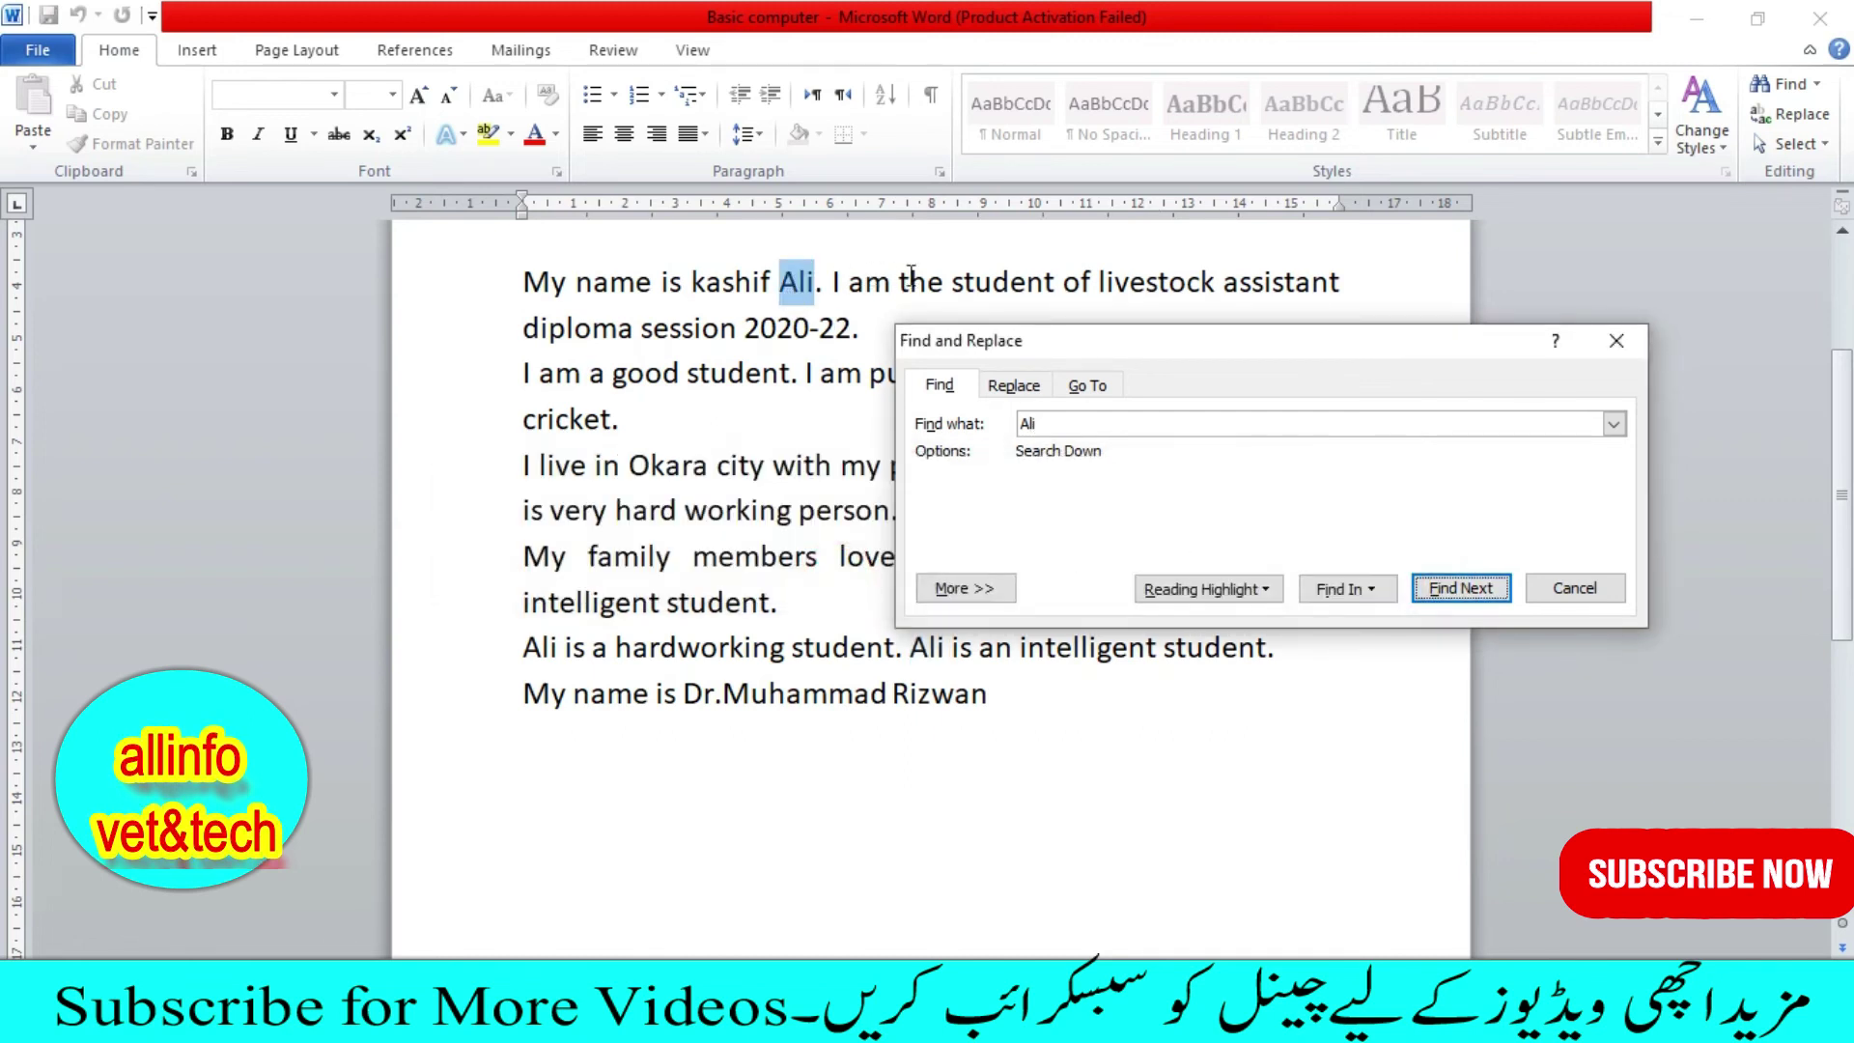
click(1458, 591)
click(1008, 385)
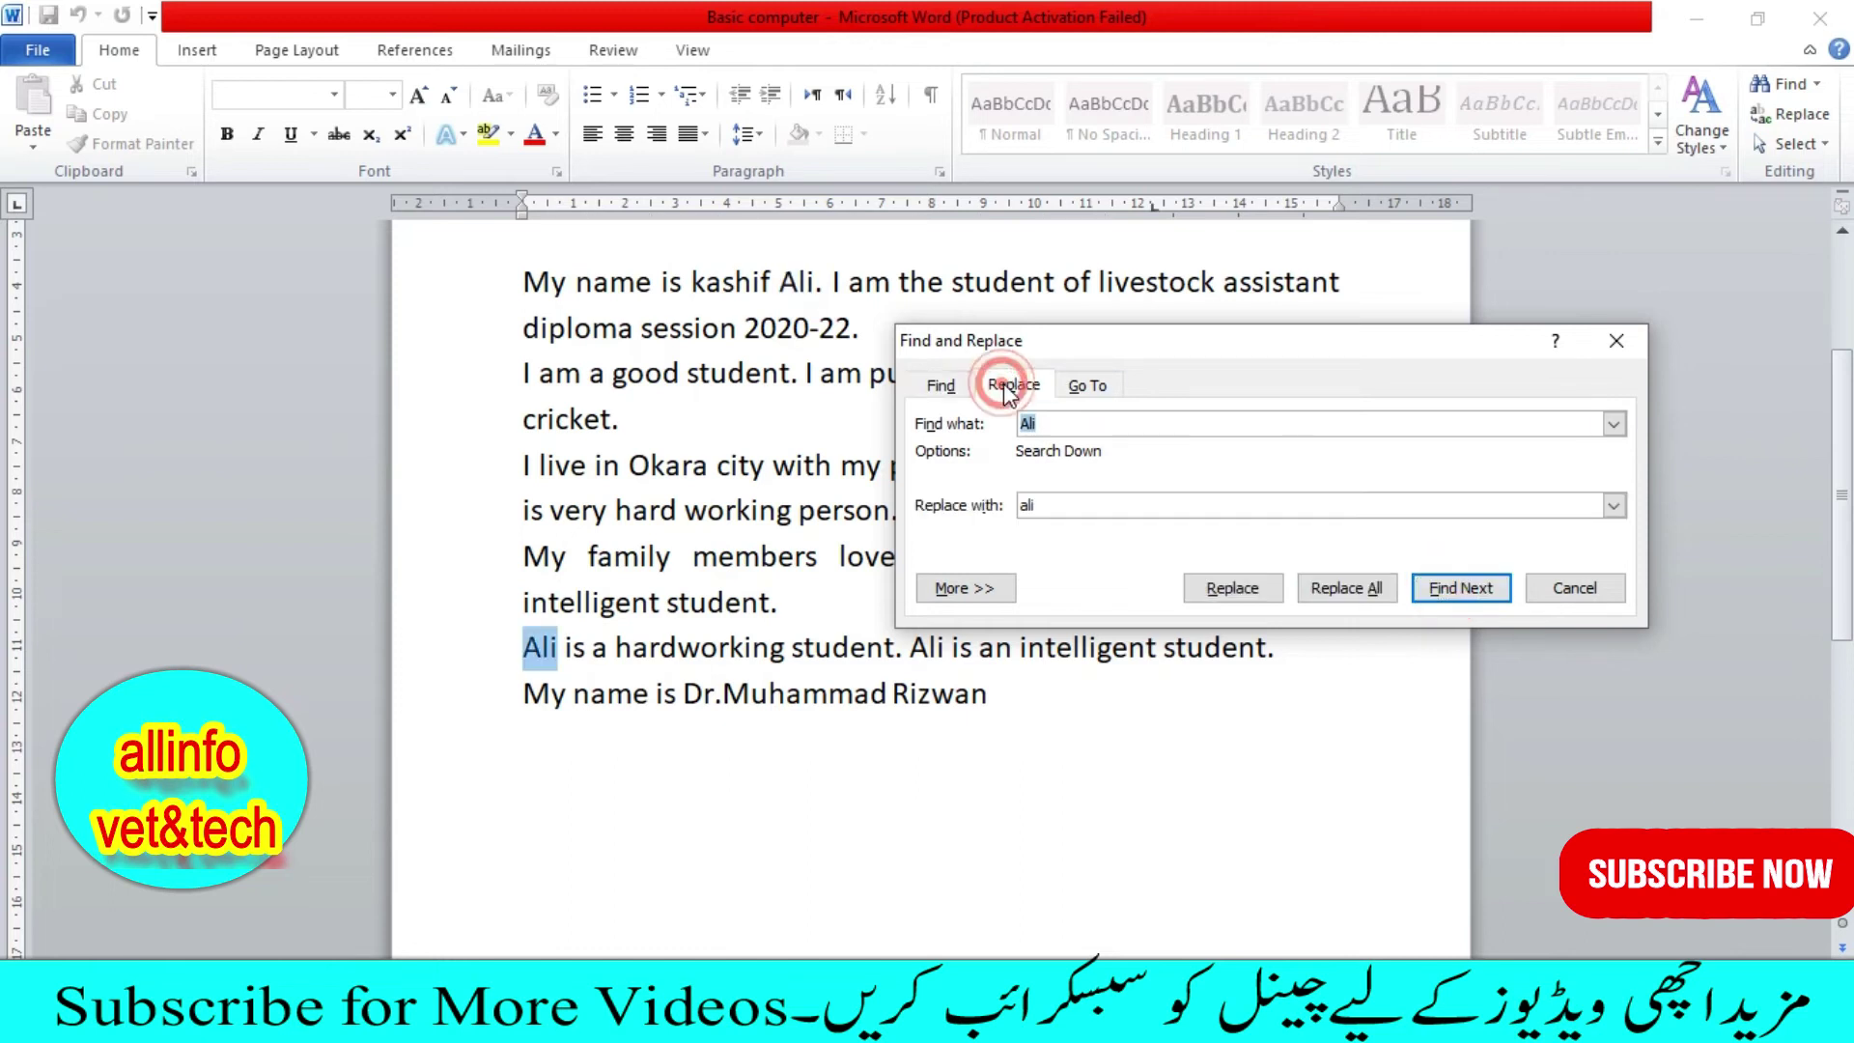
drag(1092, 345, 788, 341)
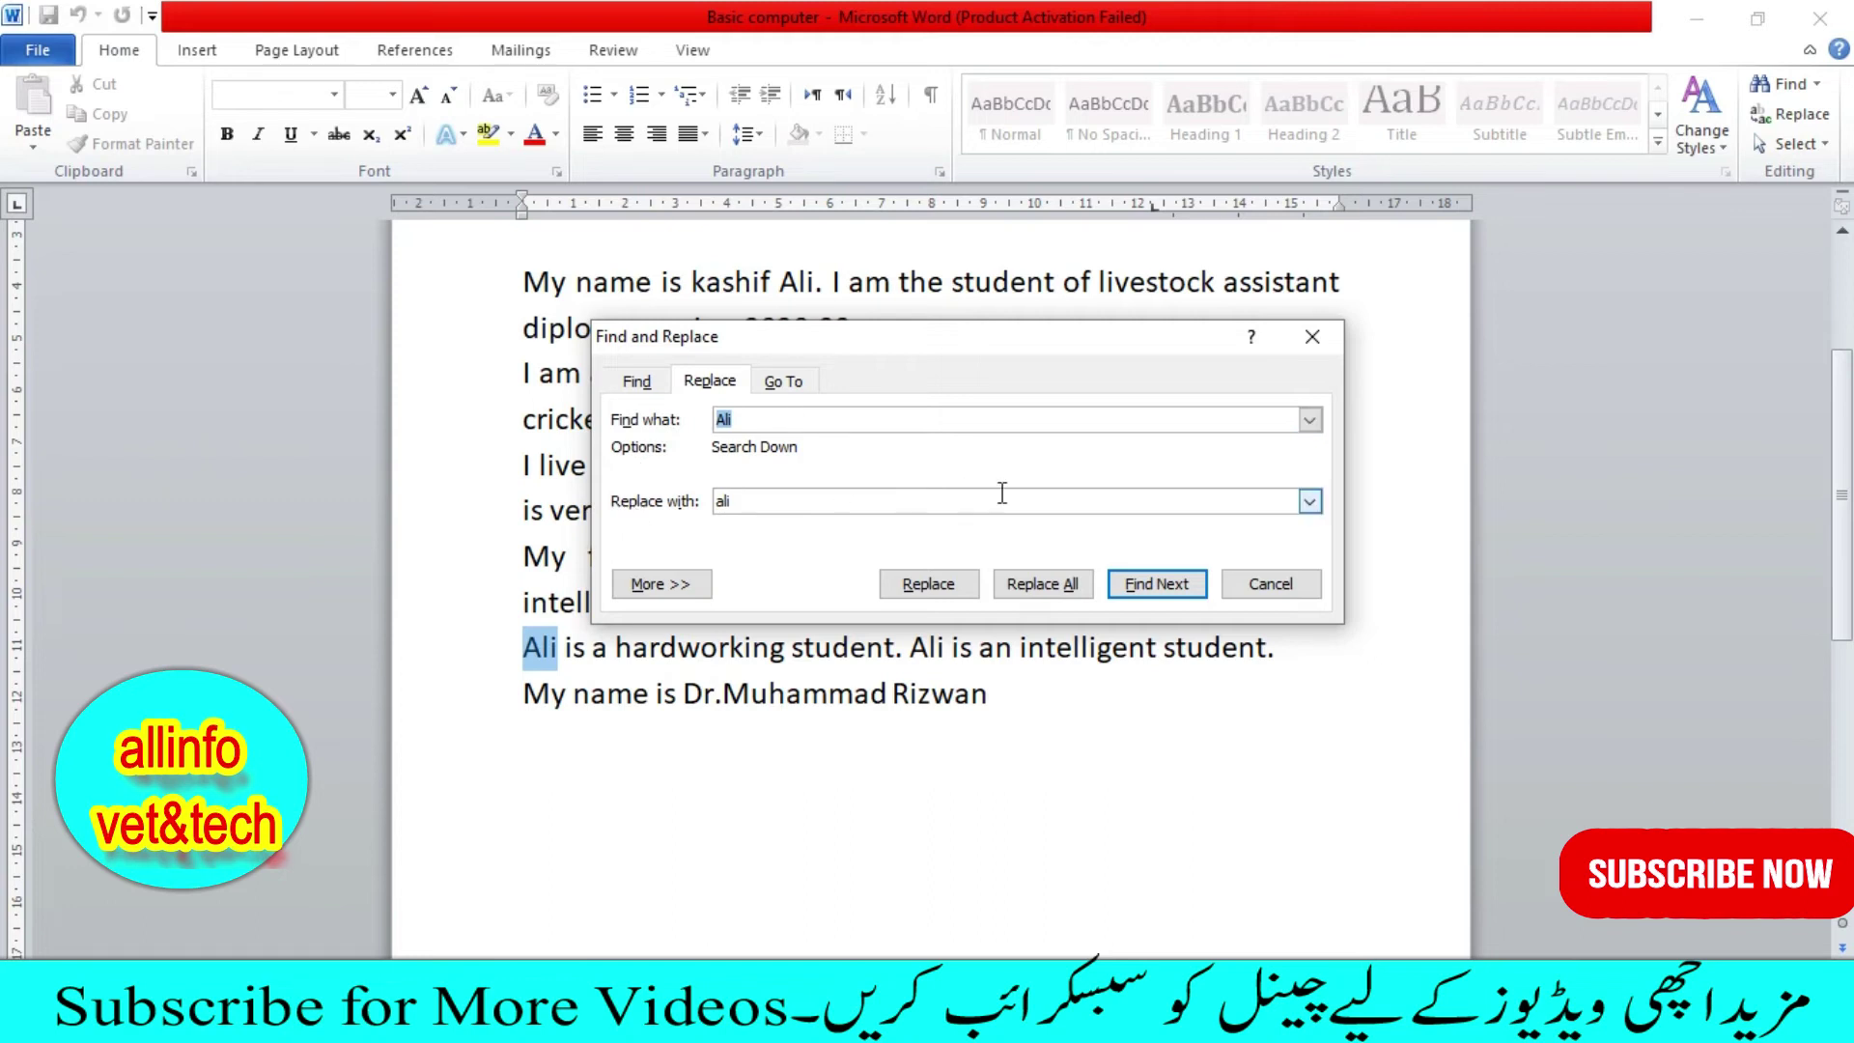
click(1309, 347)
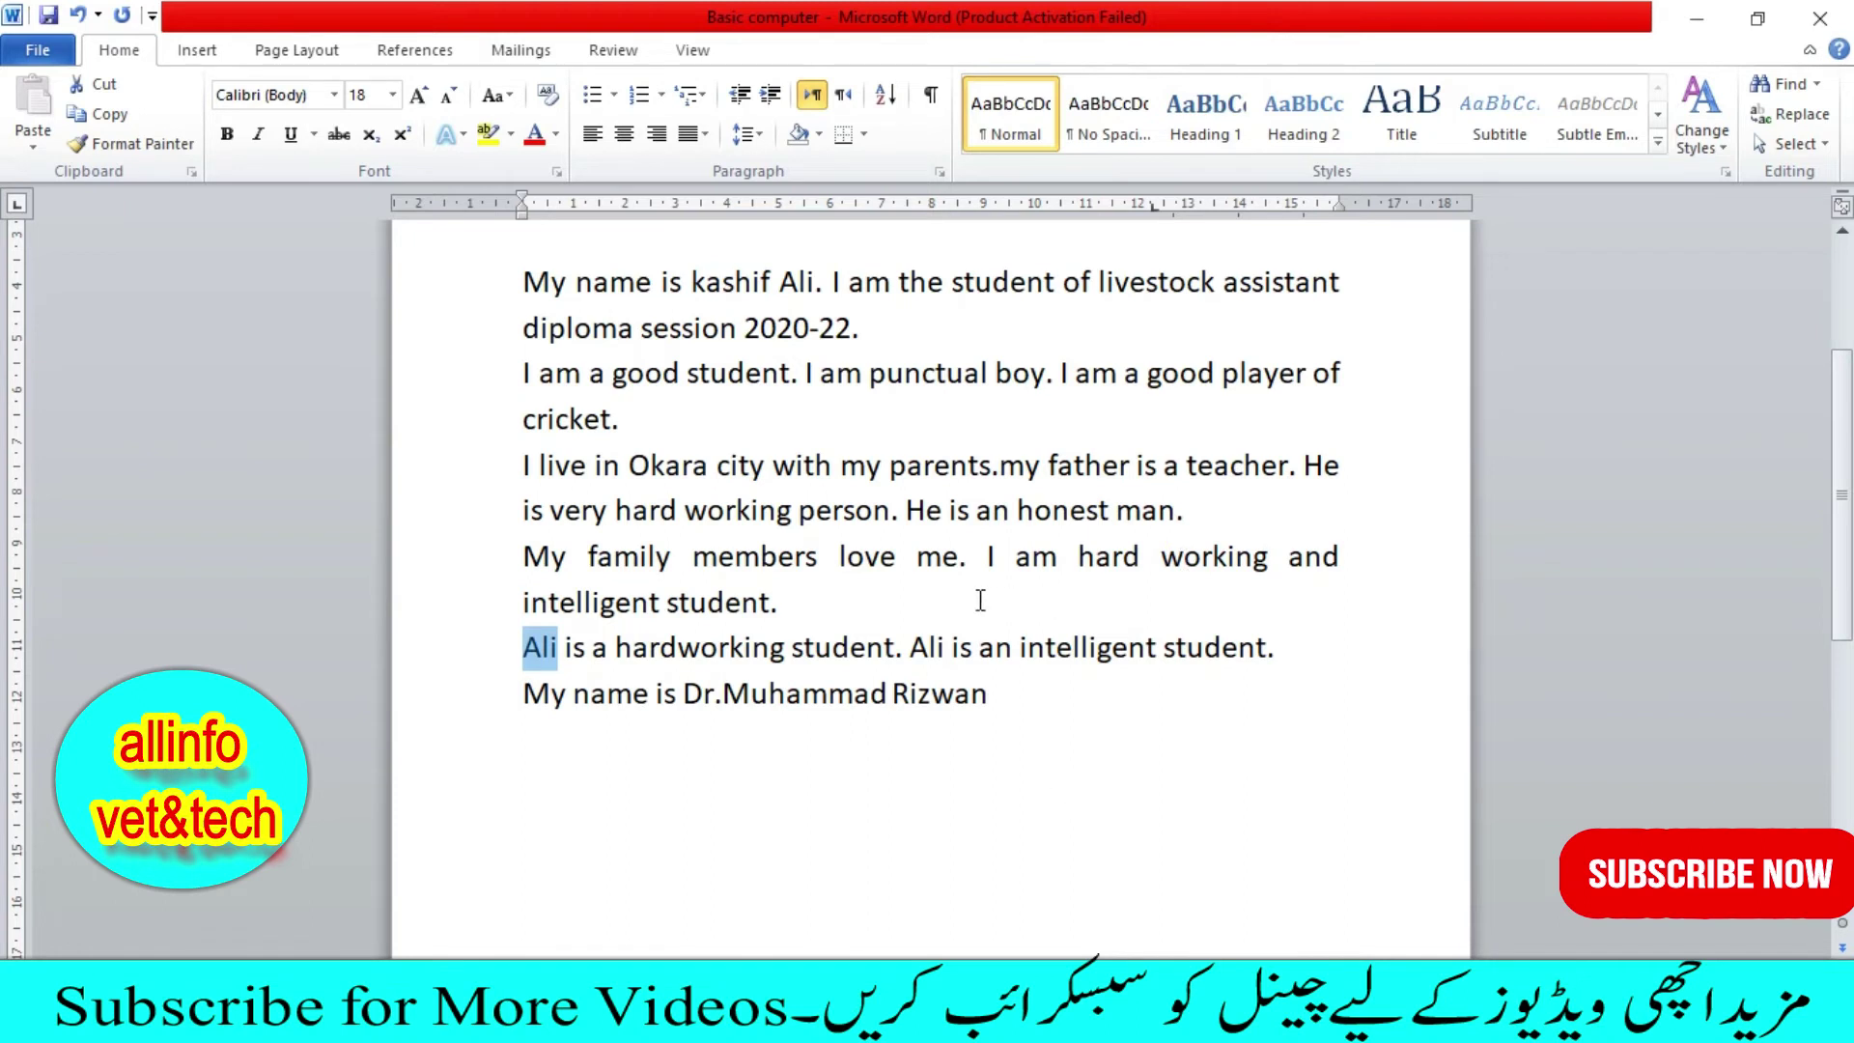
Step: Misspell 'student' as 'studnts' in the first paragraph
scroll(744, 763, up, 3)
scroll(744, 763, up, 1)
click(745, 634)
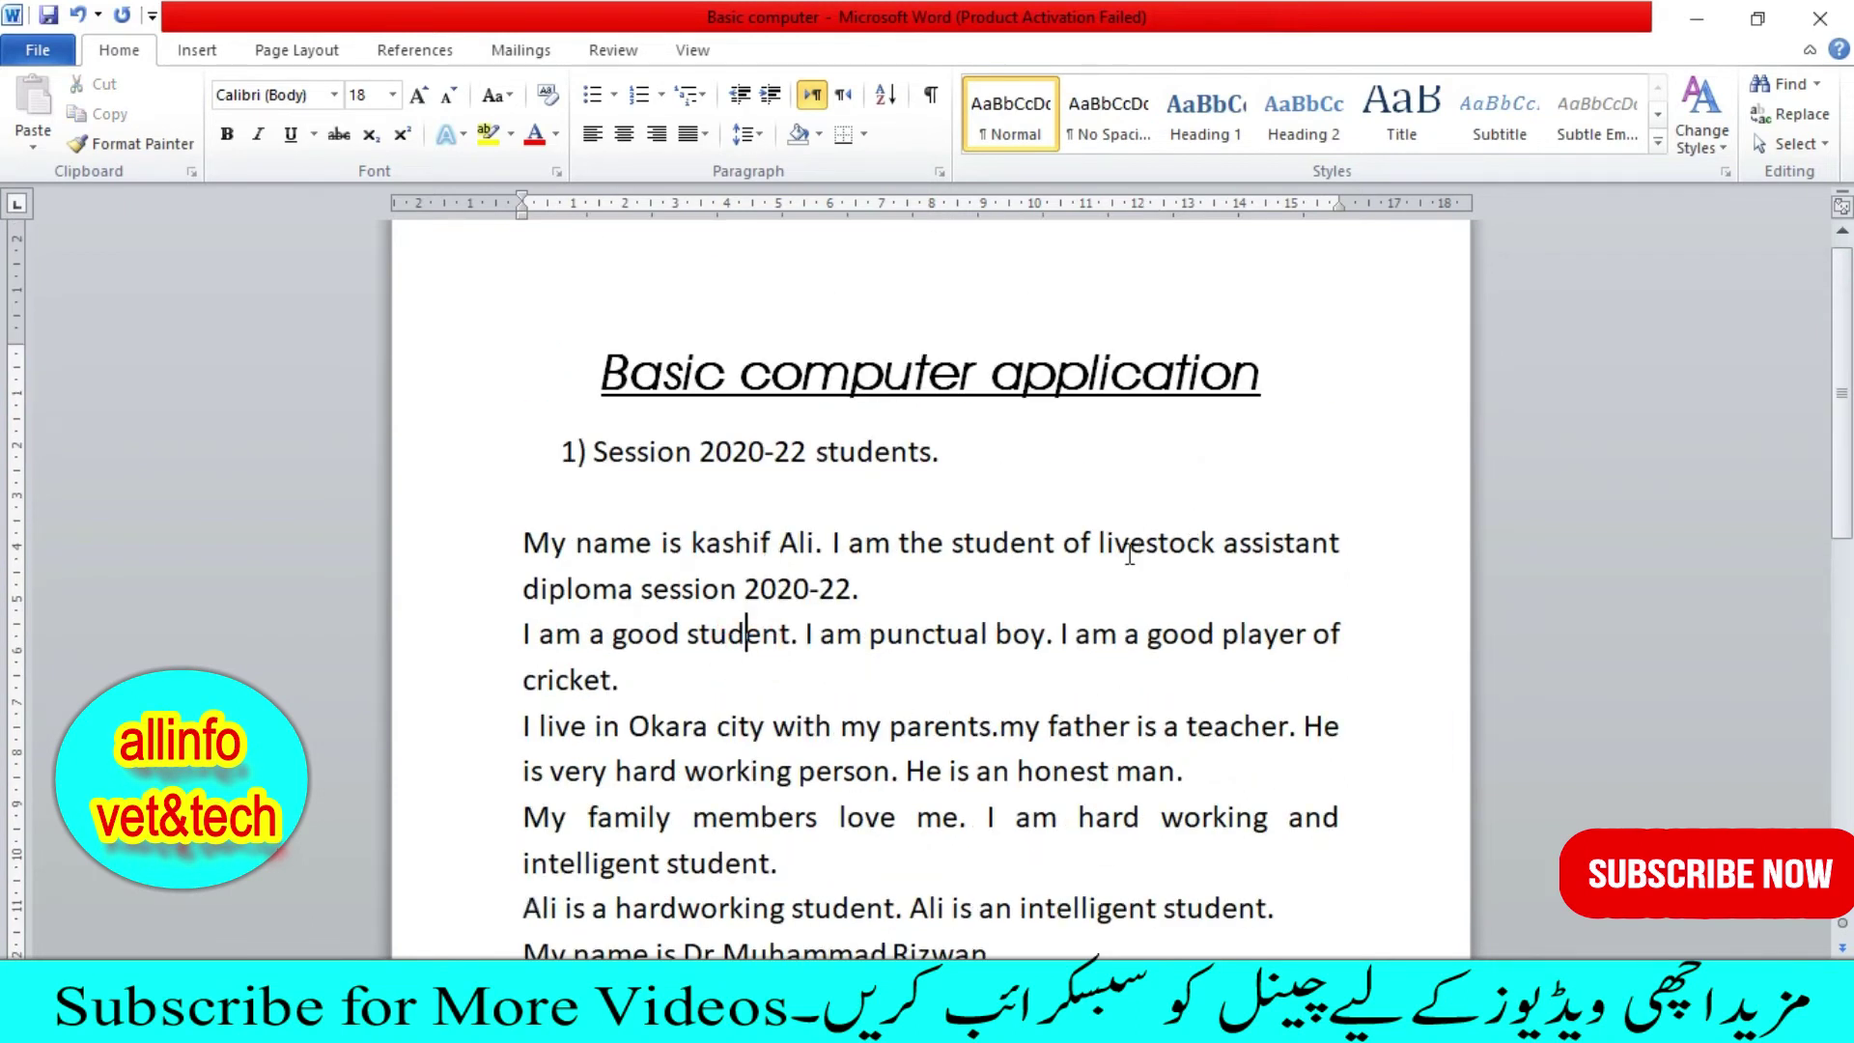
click(1055, 534)
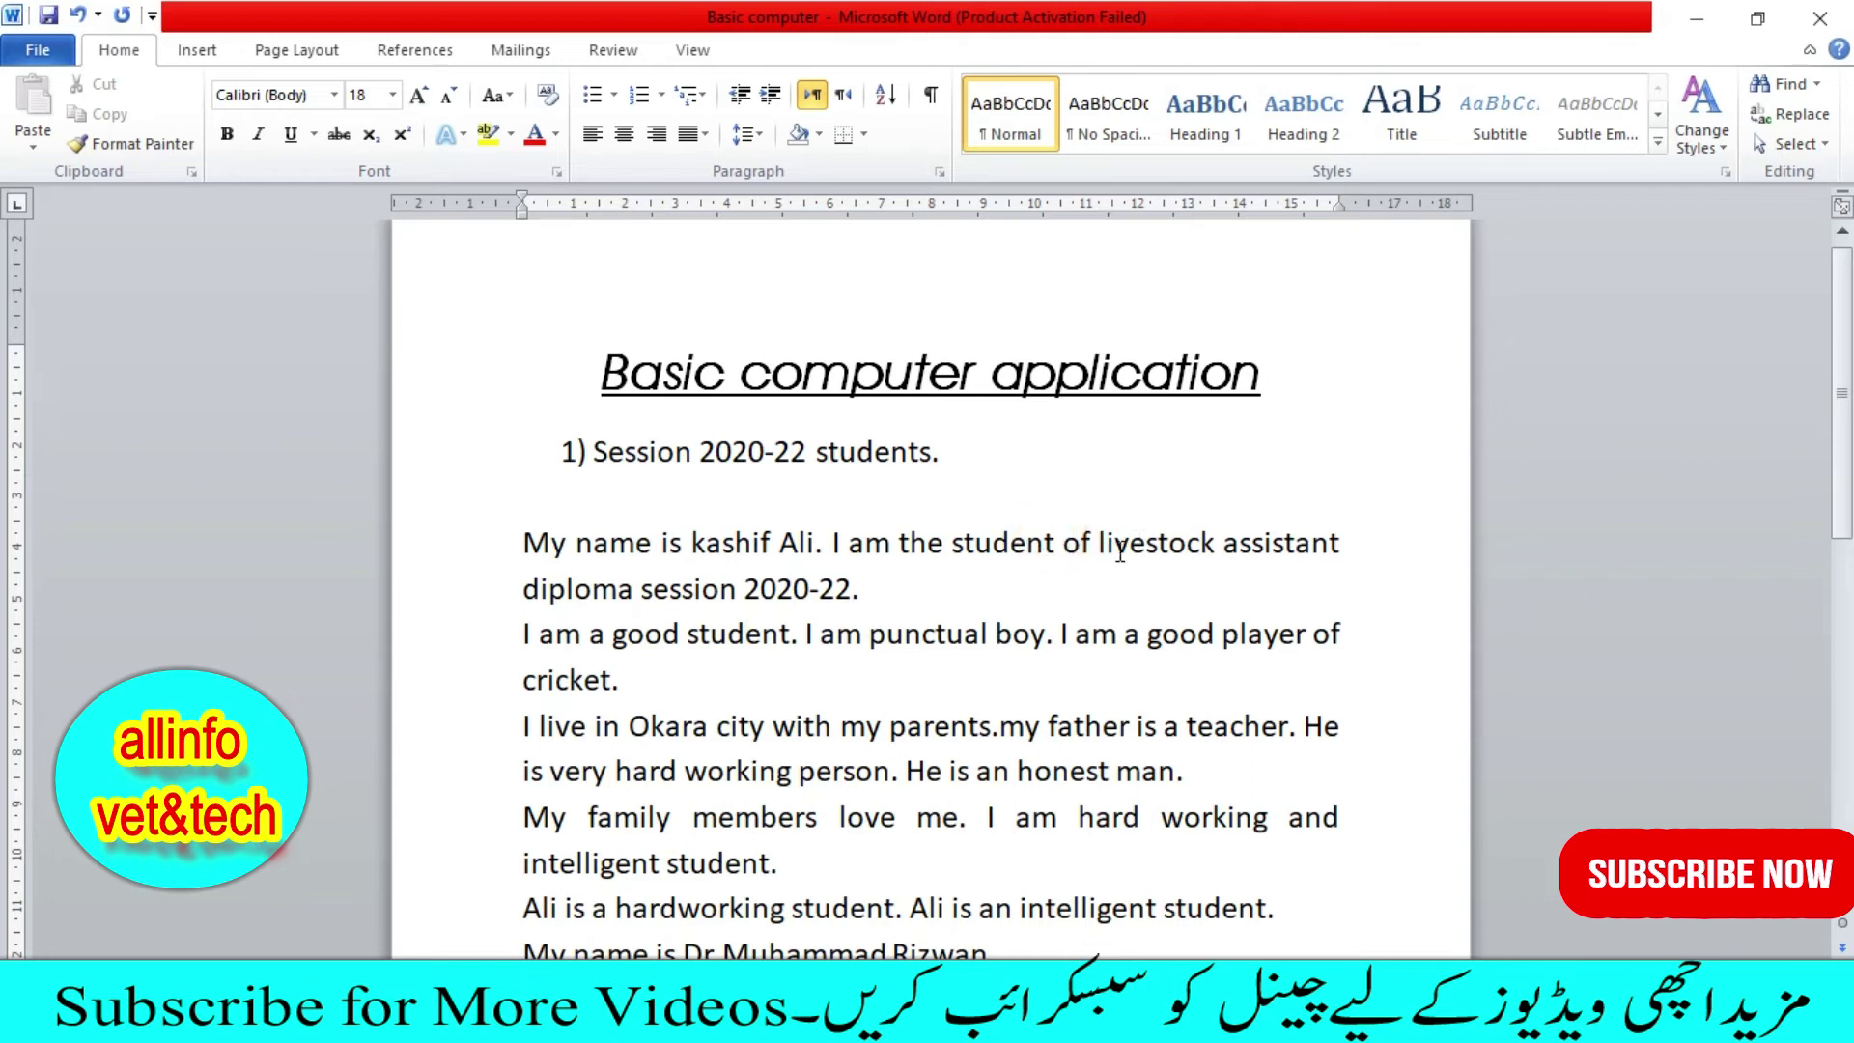
key(BackSpace)
key(BackSpace)
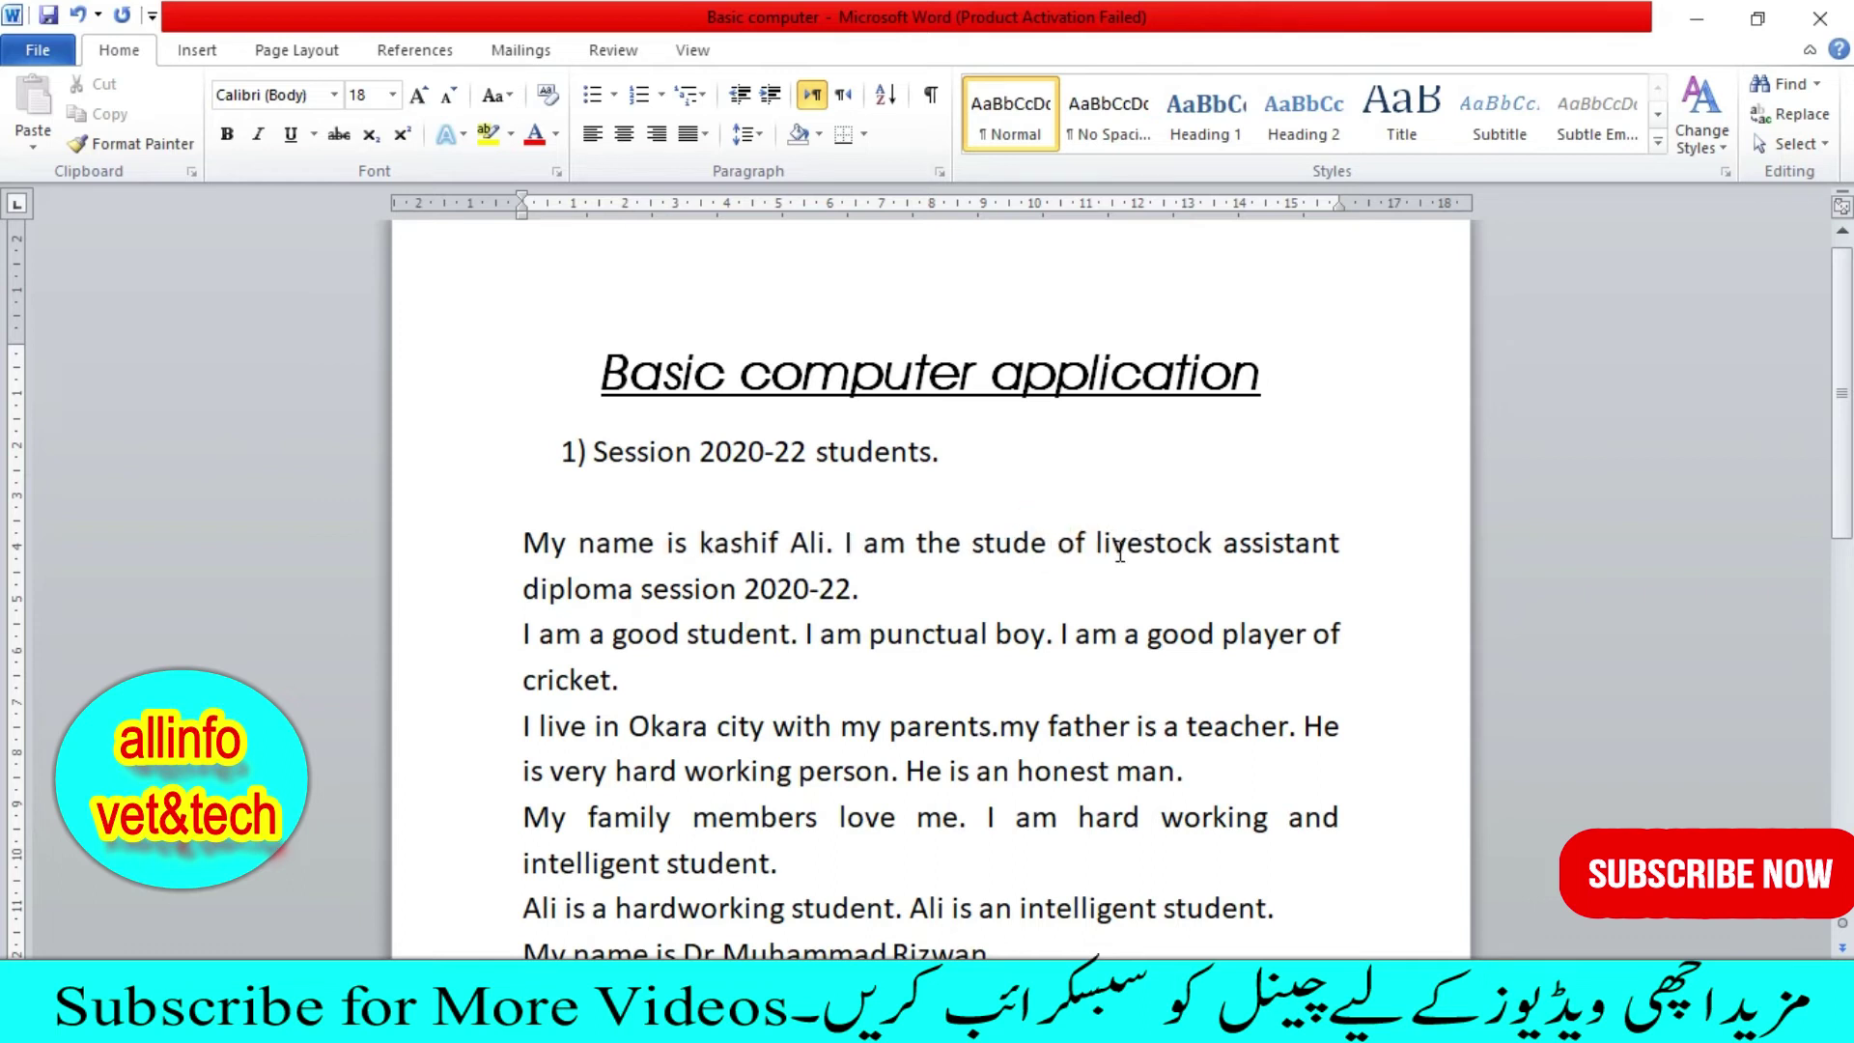
key(BackSpace)
text(nts)
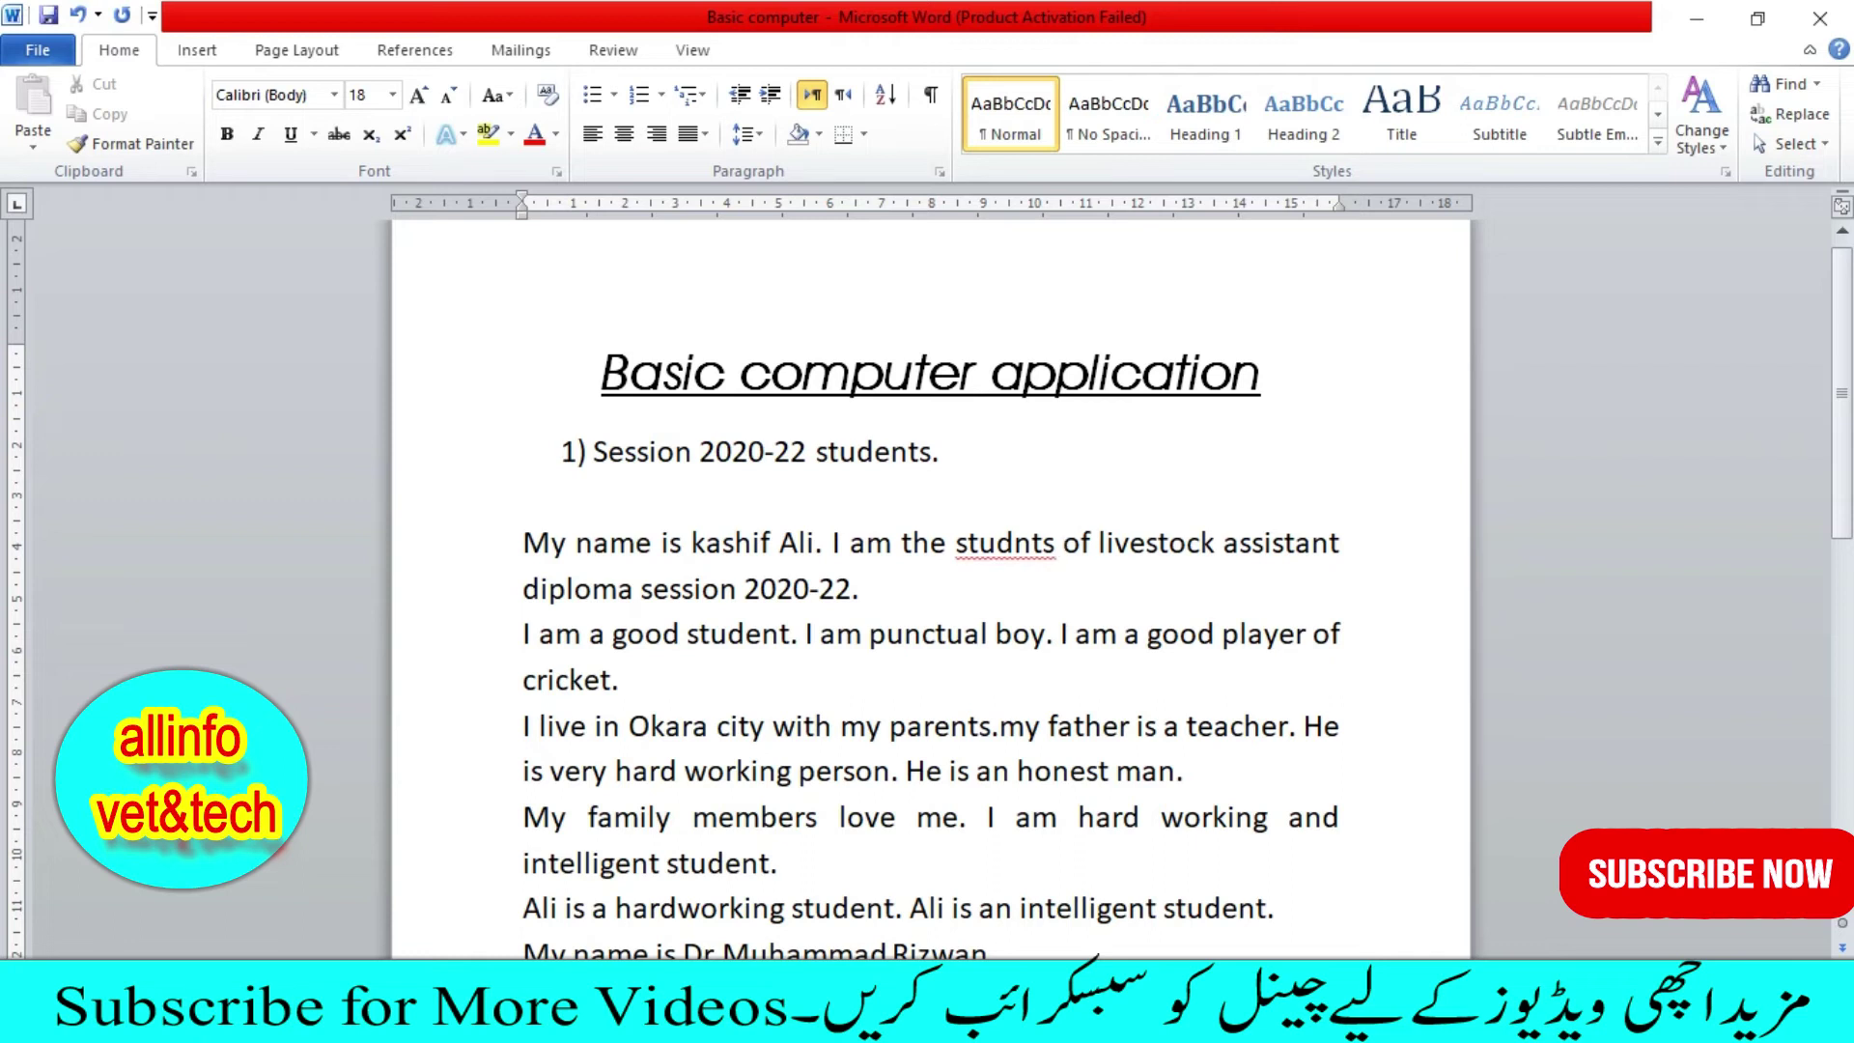
Step: Misspell 'punctual' as 'punctuol' and 'cricket' as 'crickat' in the second paragraph
scroll(1005, 562, down, 1)
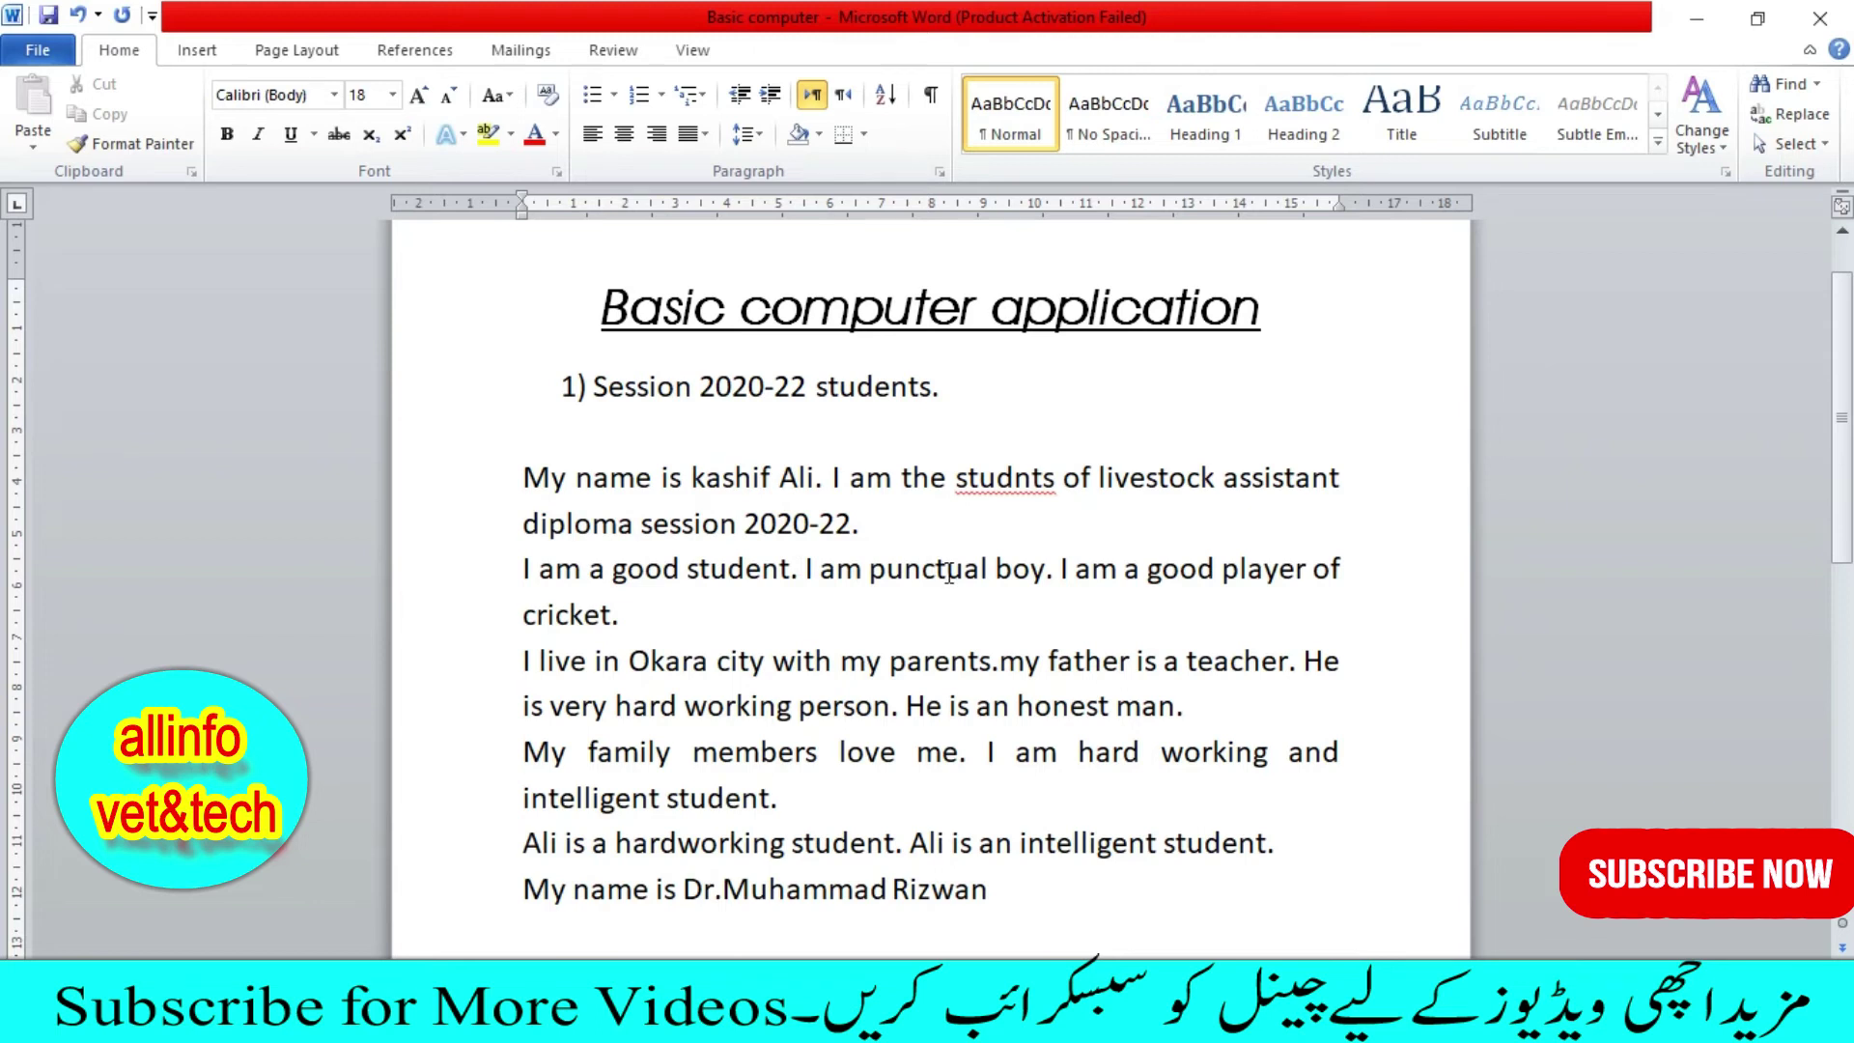
drag(828, 570, 862, 570)
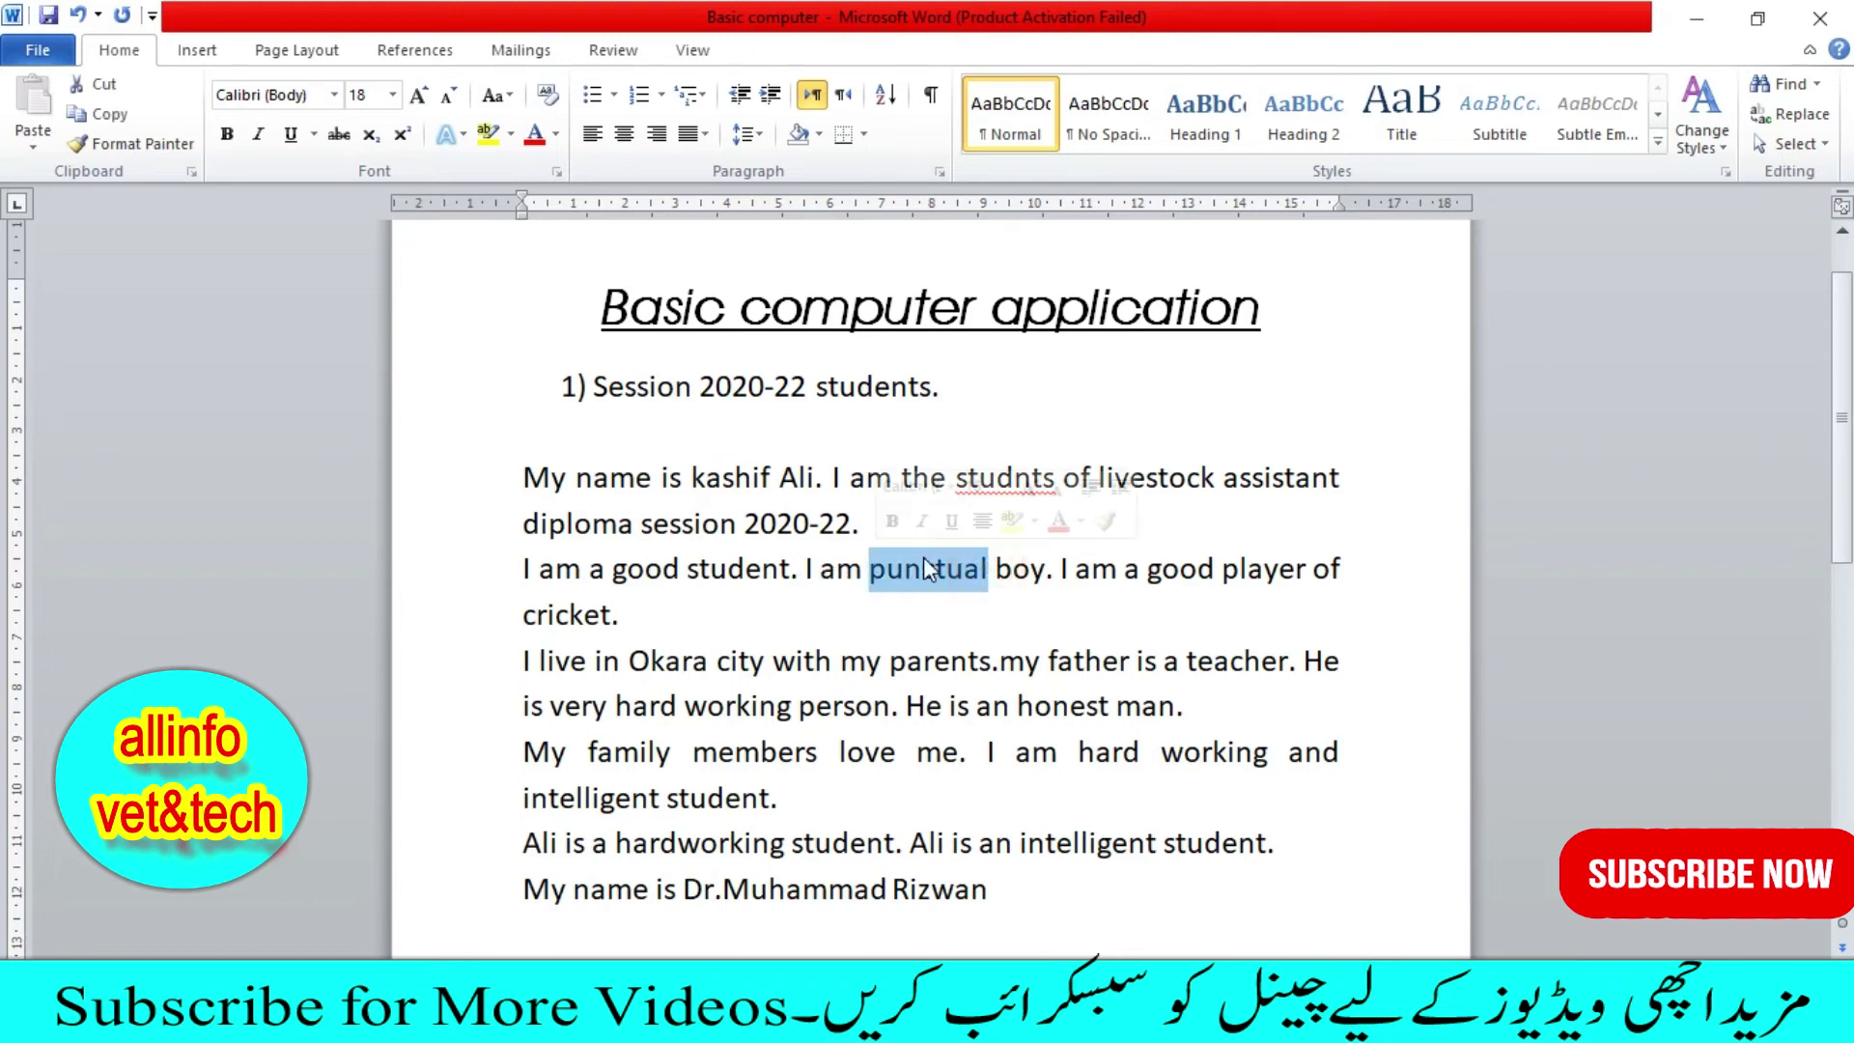
click(995, 568)
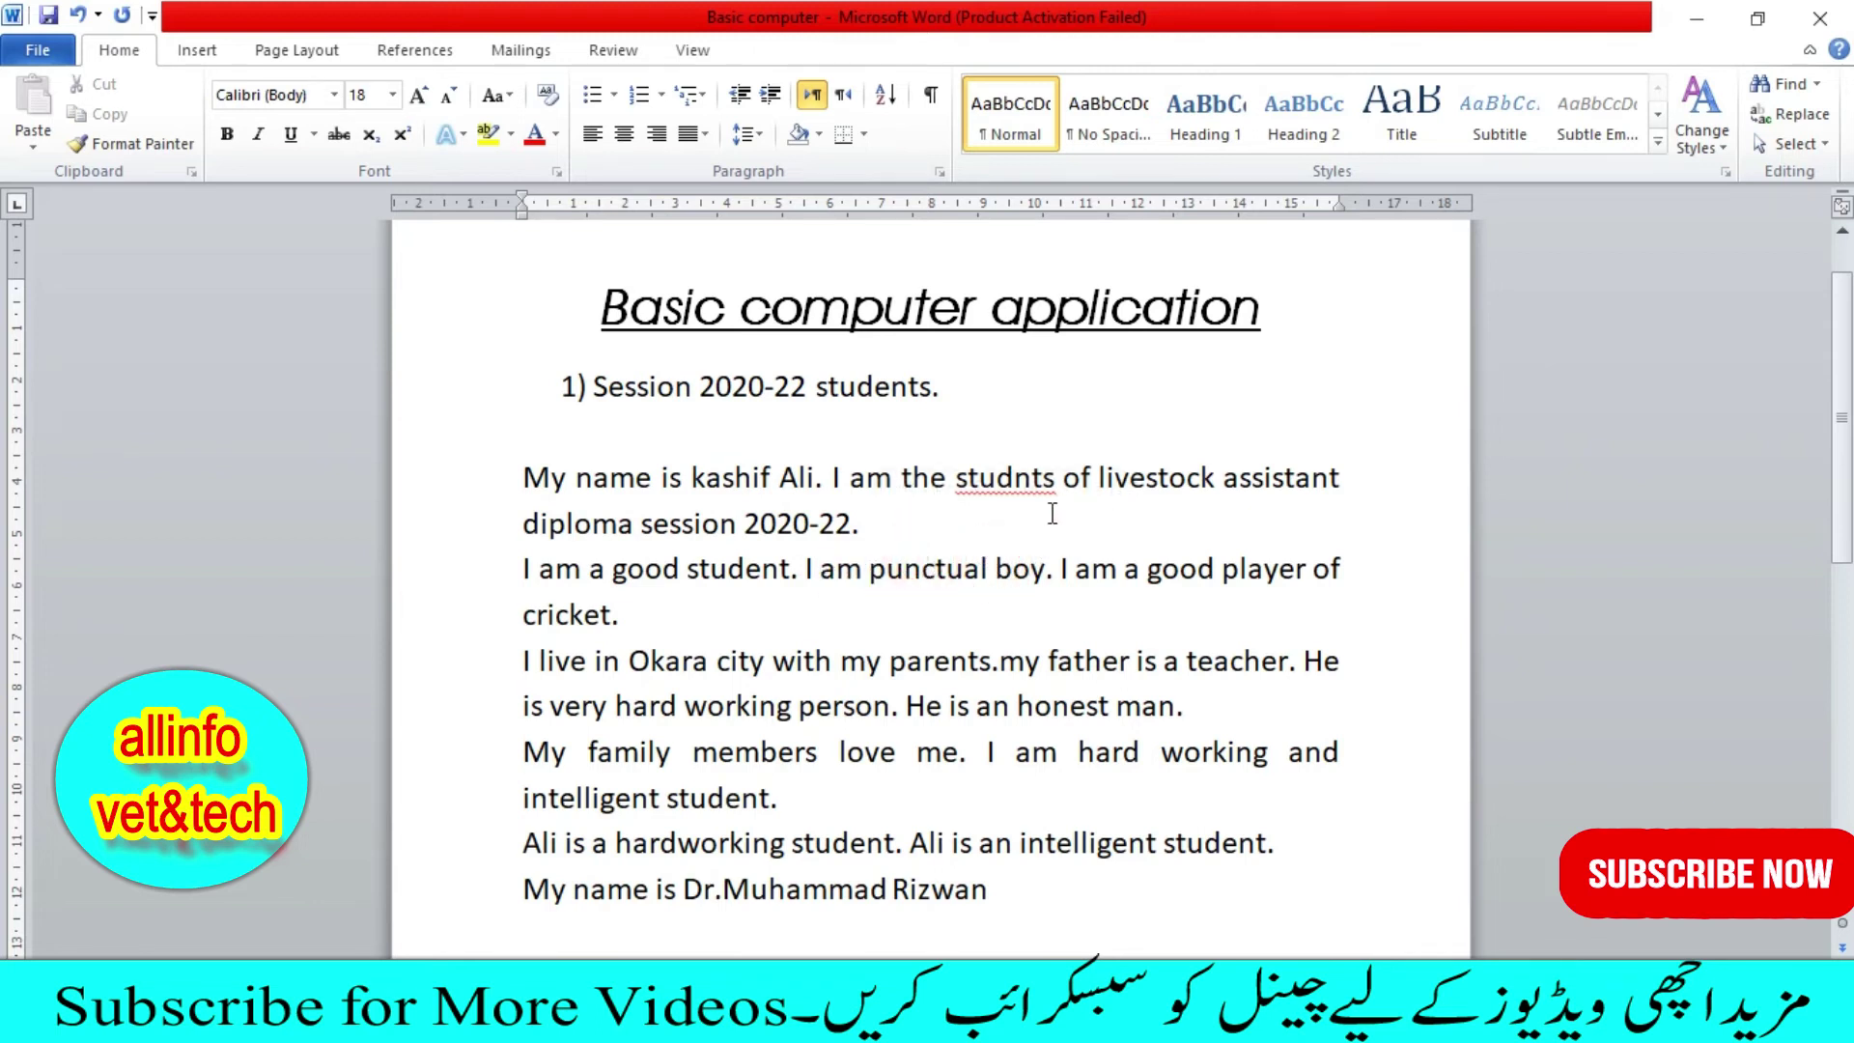
key(BackSpace)
key(BackSpace)
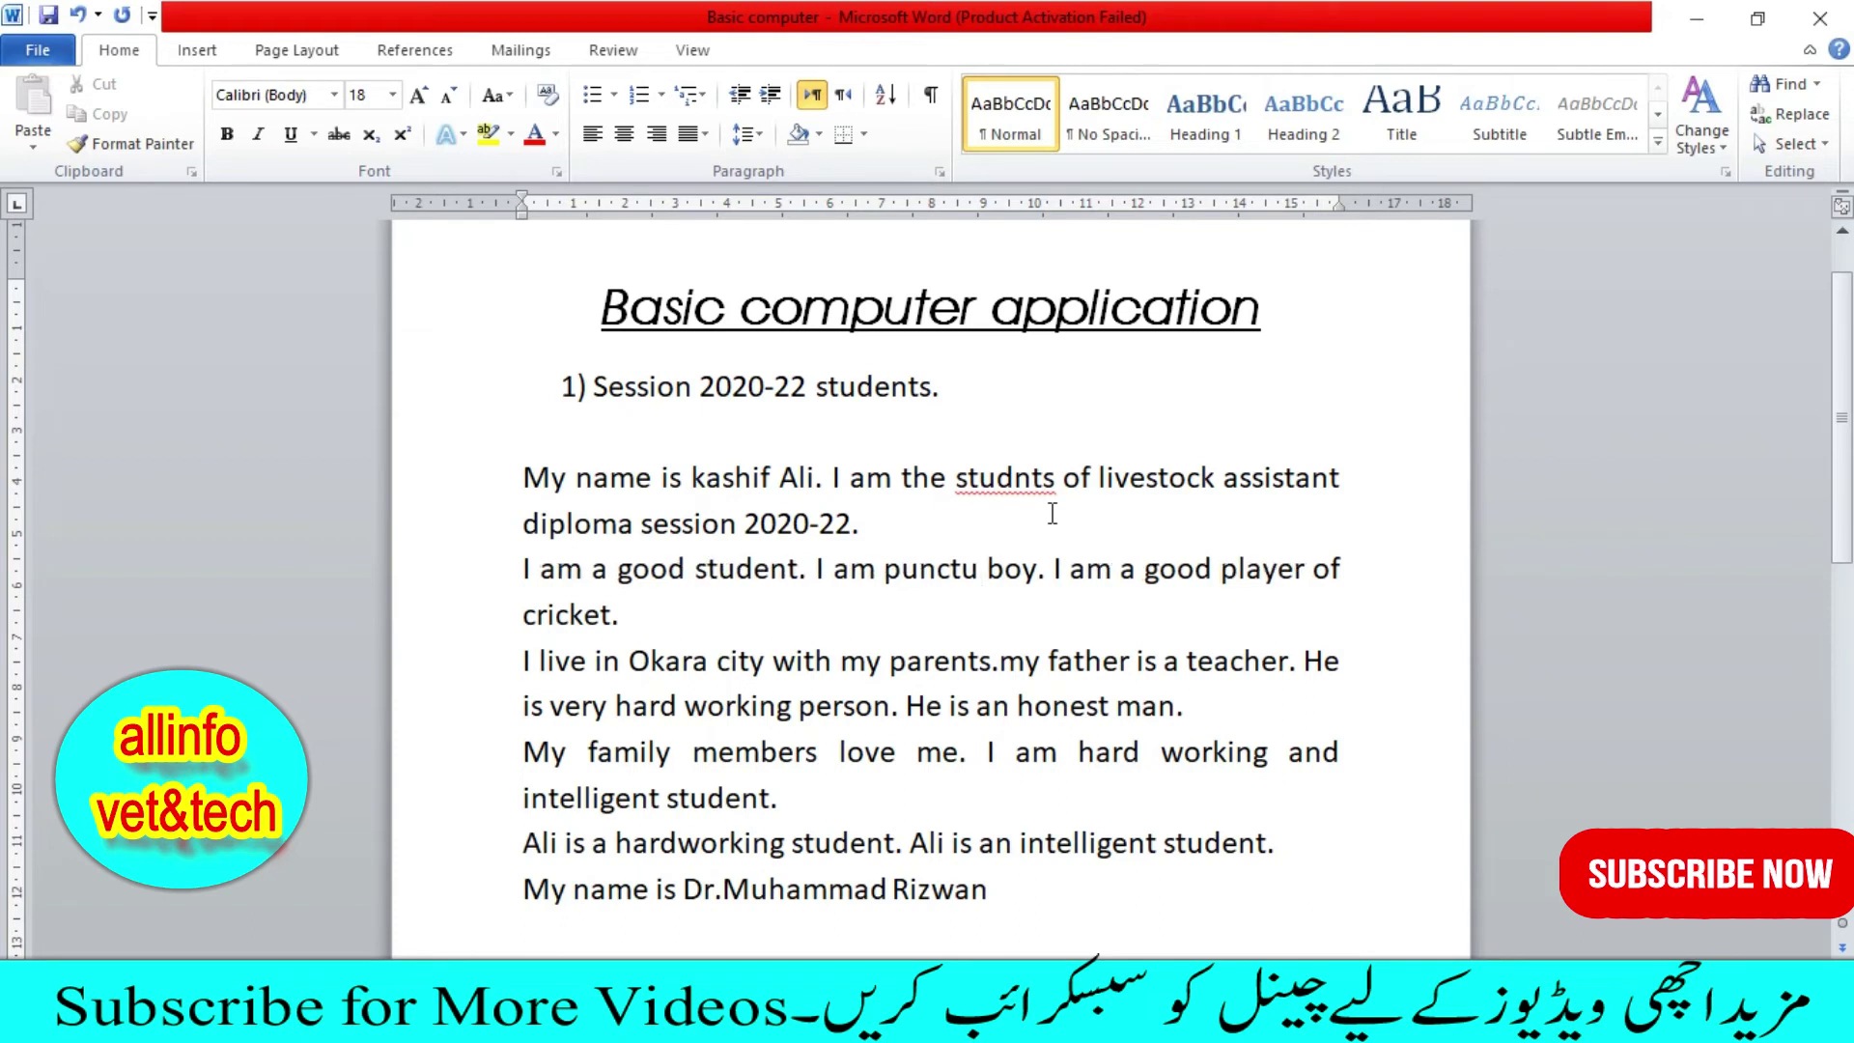
text(ol)
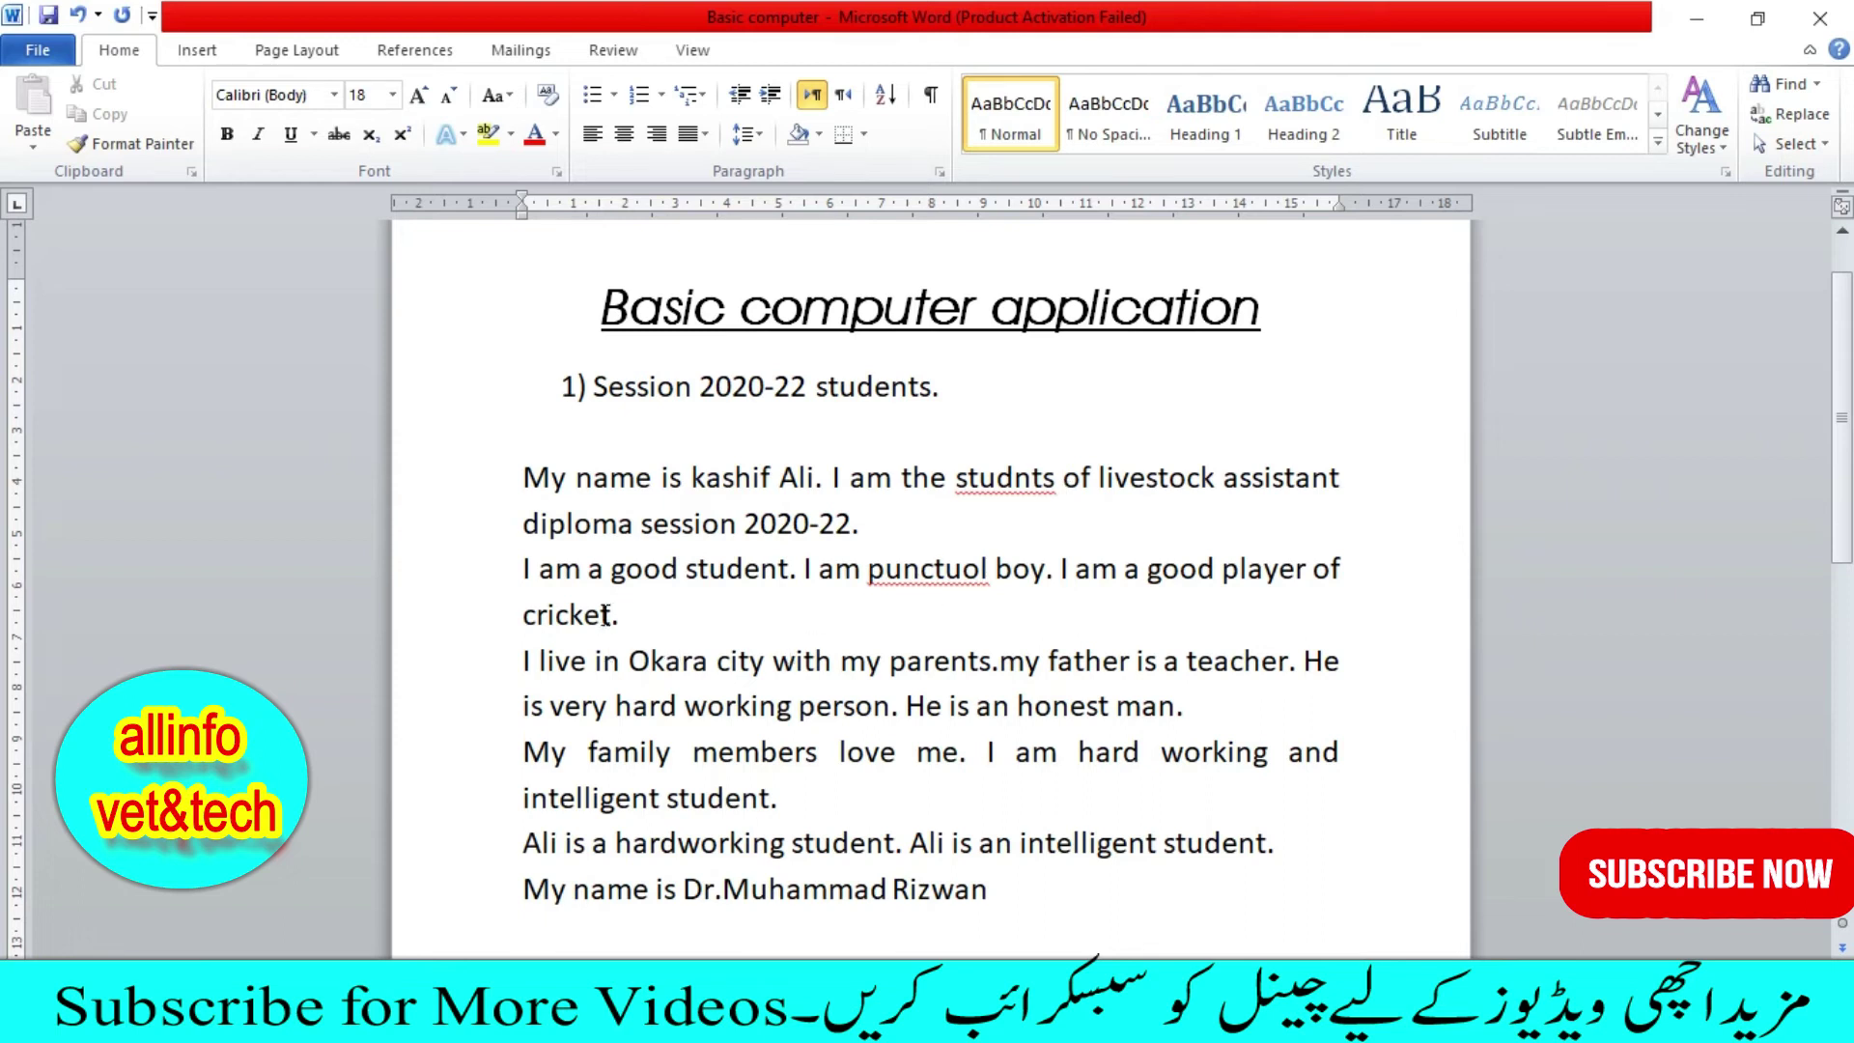
click(603, 614)
click(600, 612)
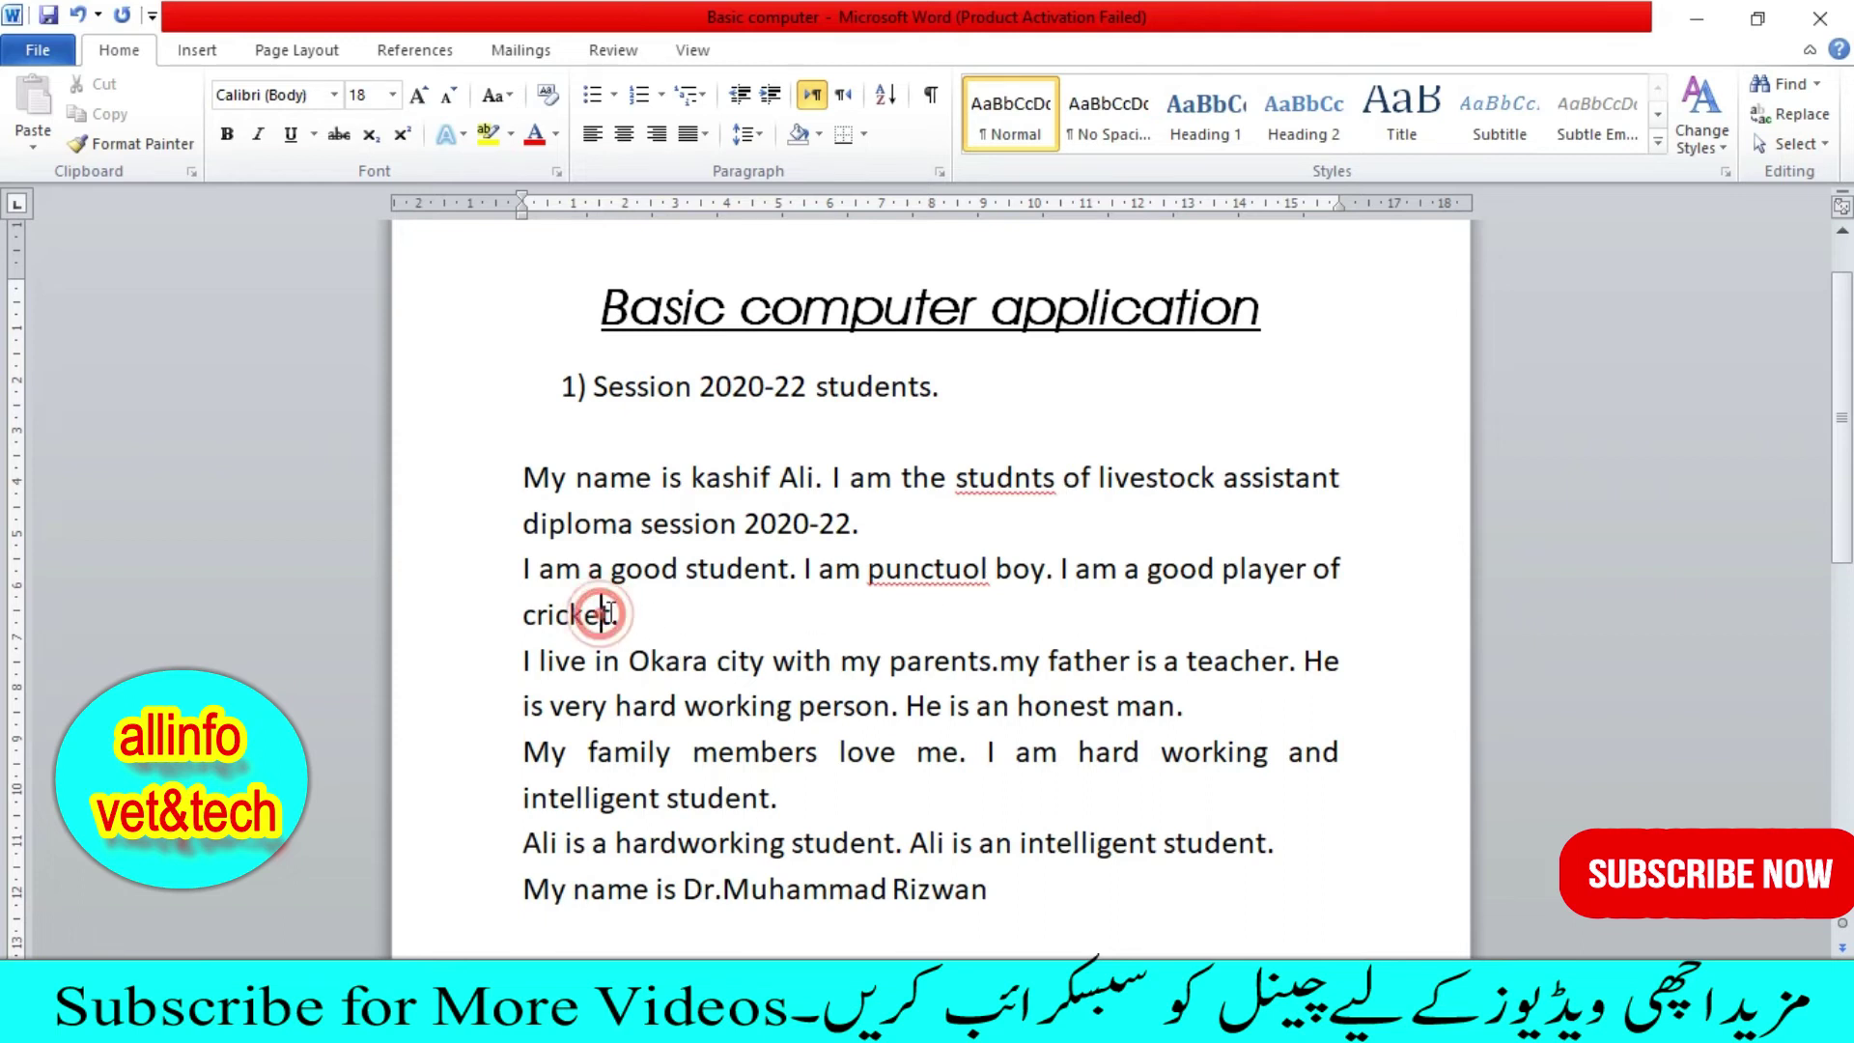
key(BackSpace)
text(a)
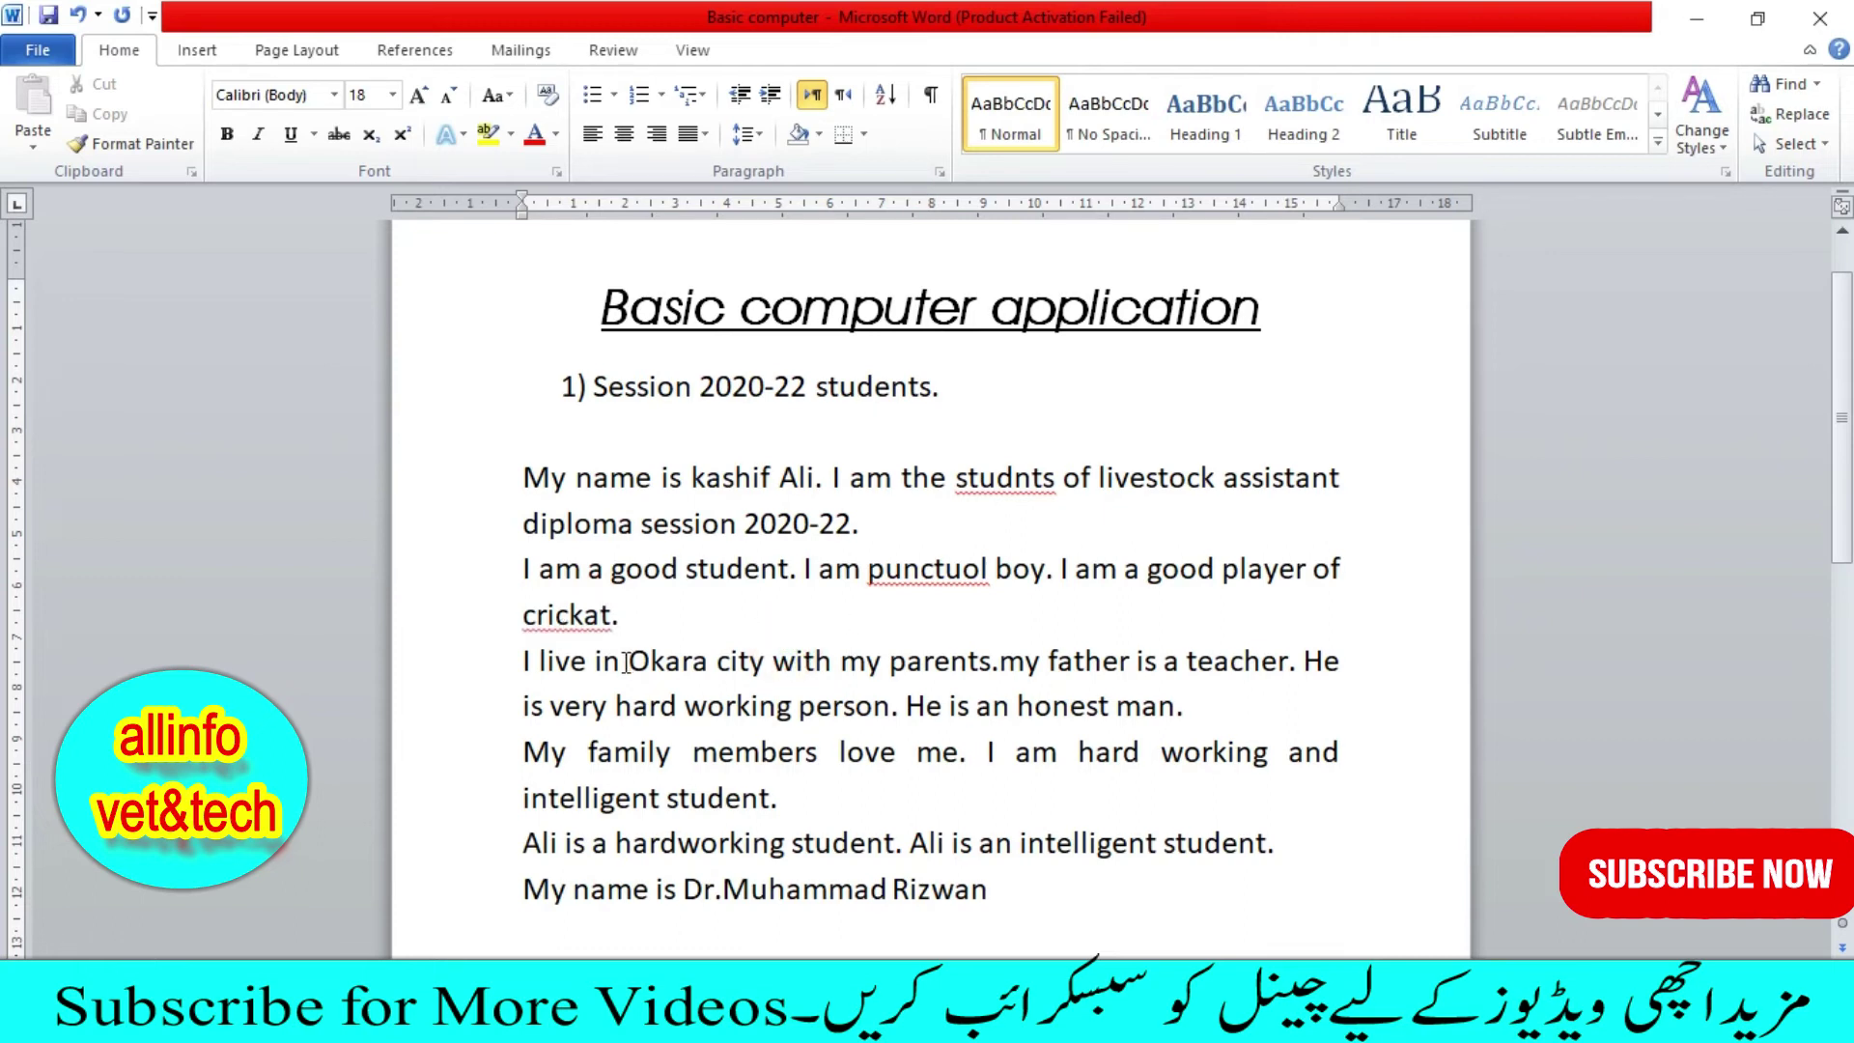
Step: Delete the a from 'parents' in the Okara sentence, trying and removing o and e
scroll(625, 662, down, 1)
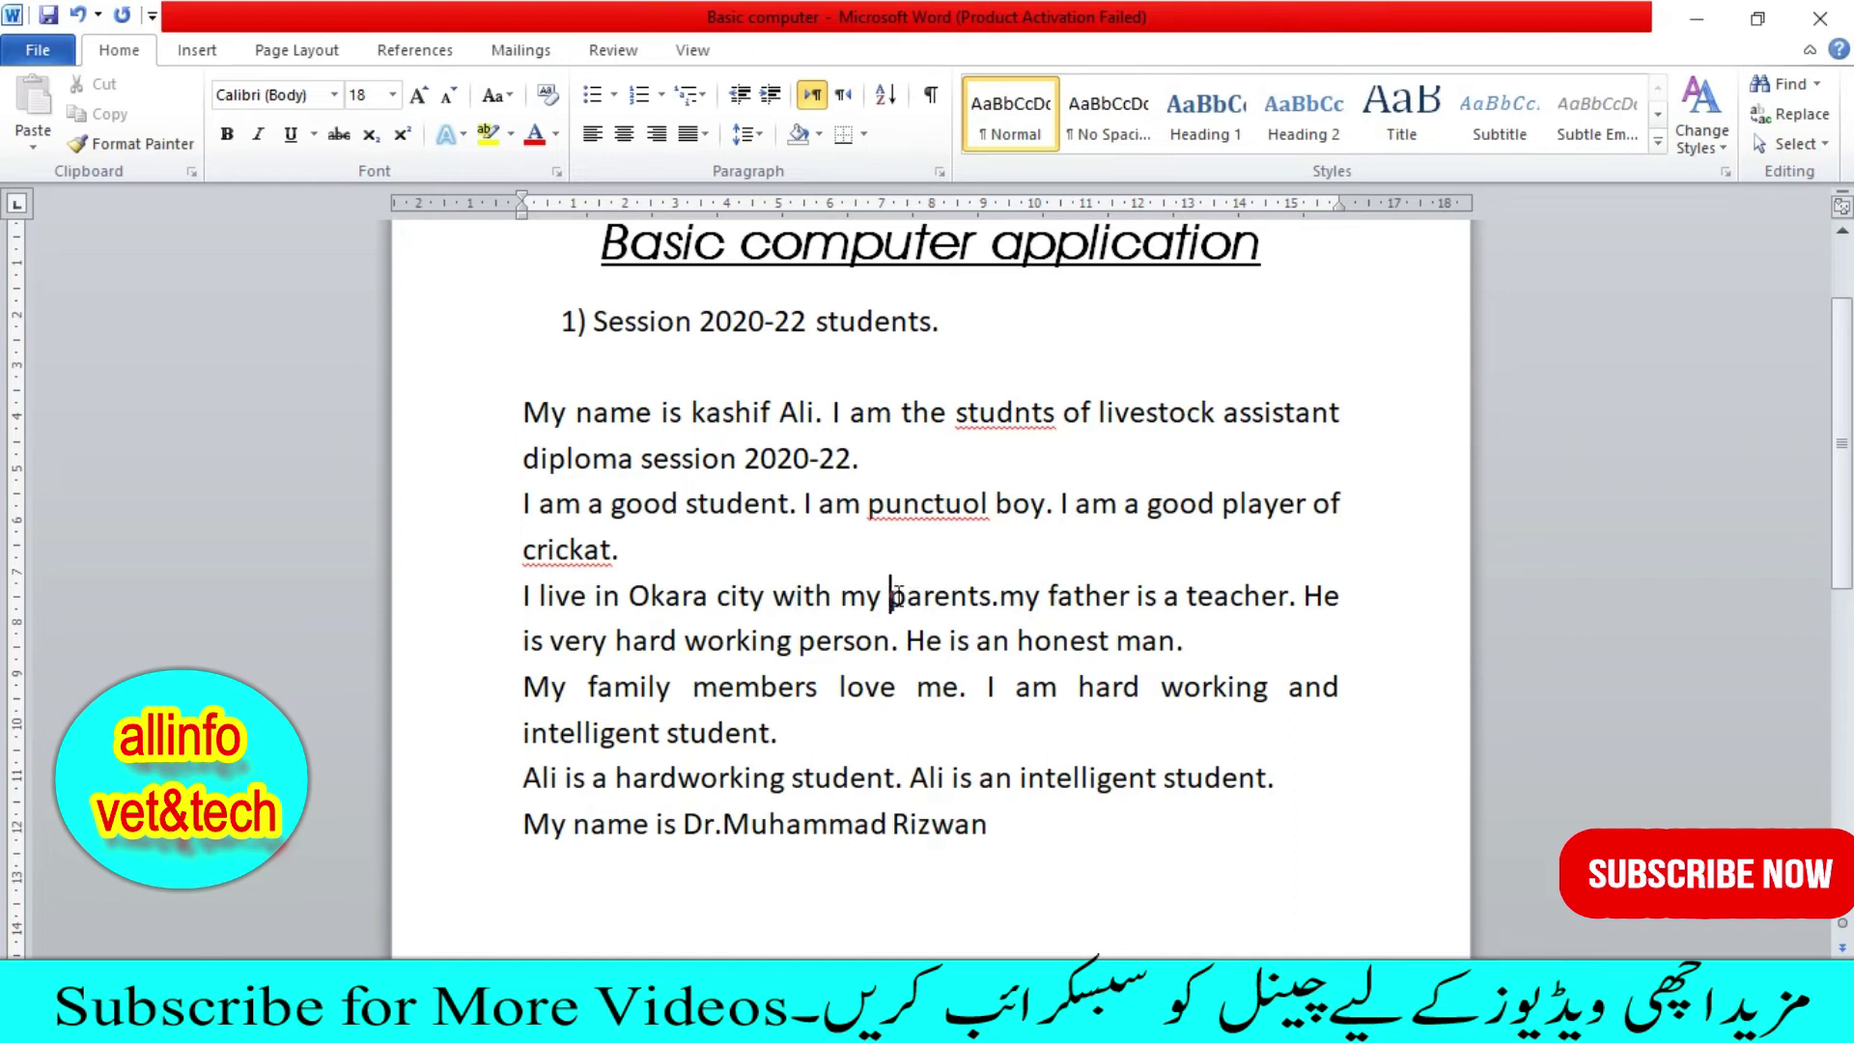
double_click(913, 598)
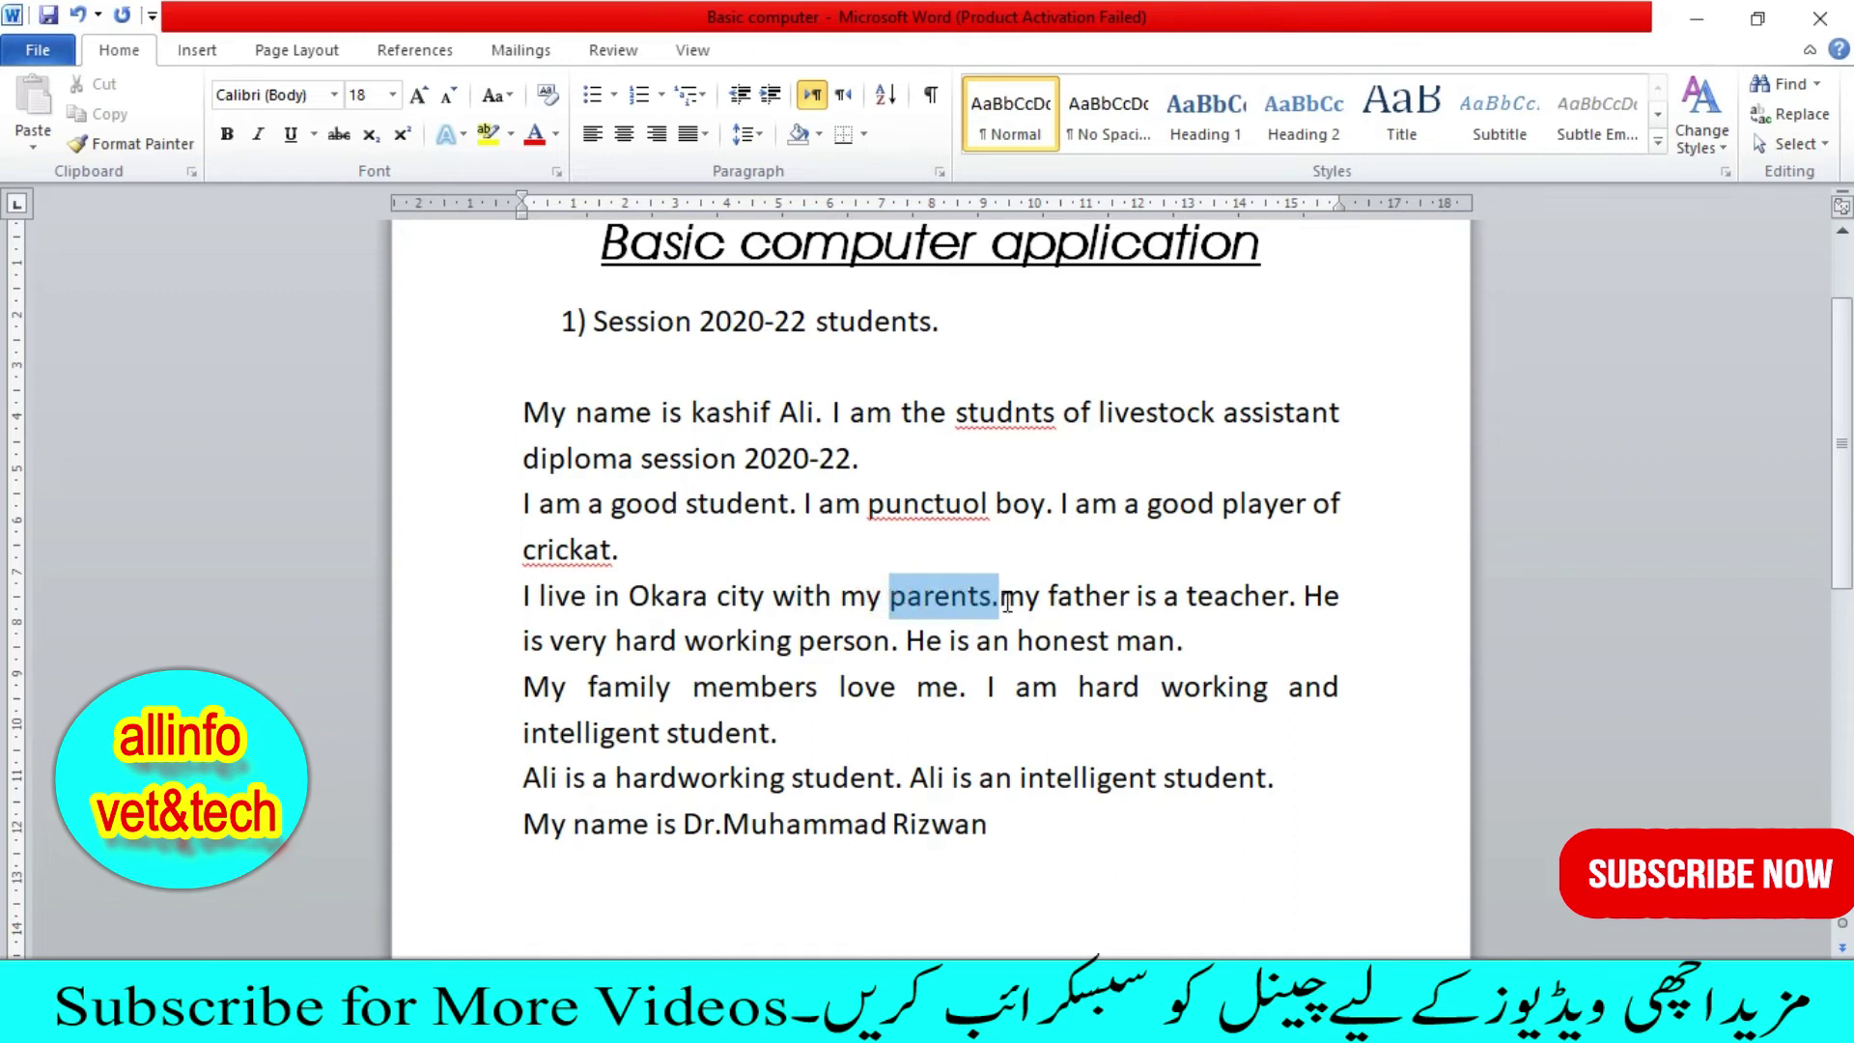
drag(910, 608, 915, 609)
double_click(913, 608)
click(911, 605)
key(BackSpace)
text(o)
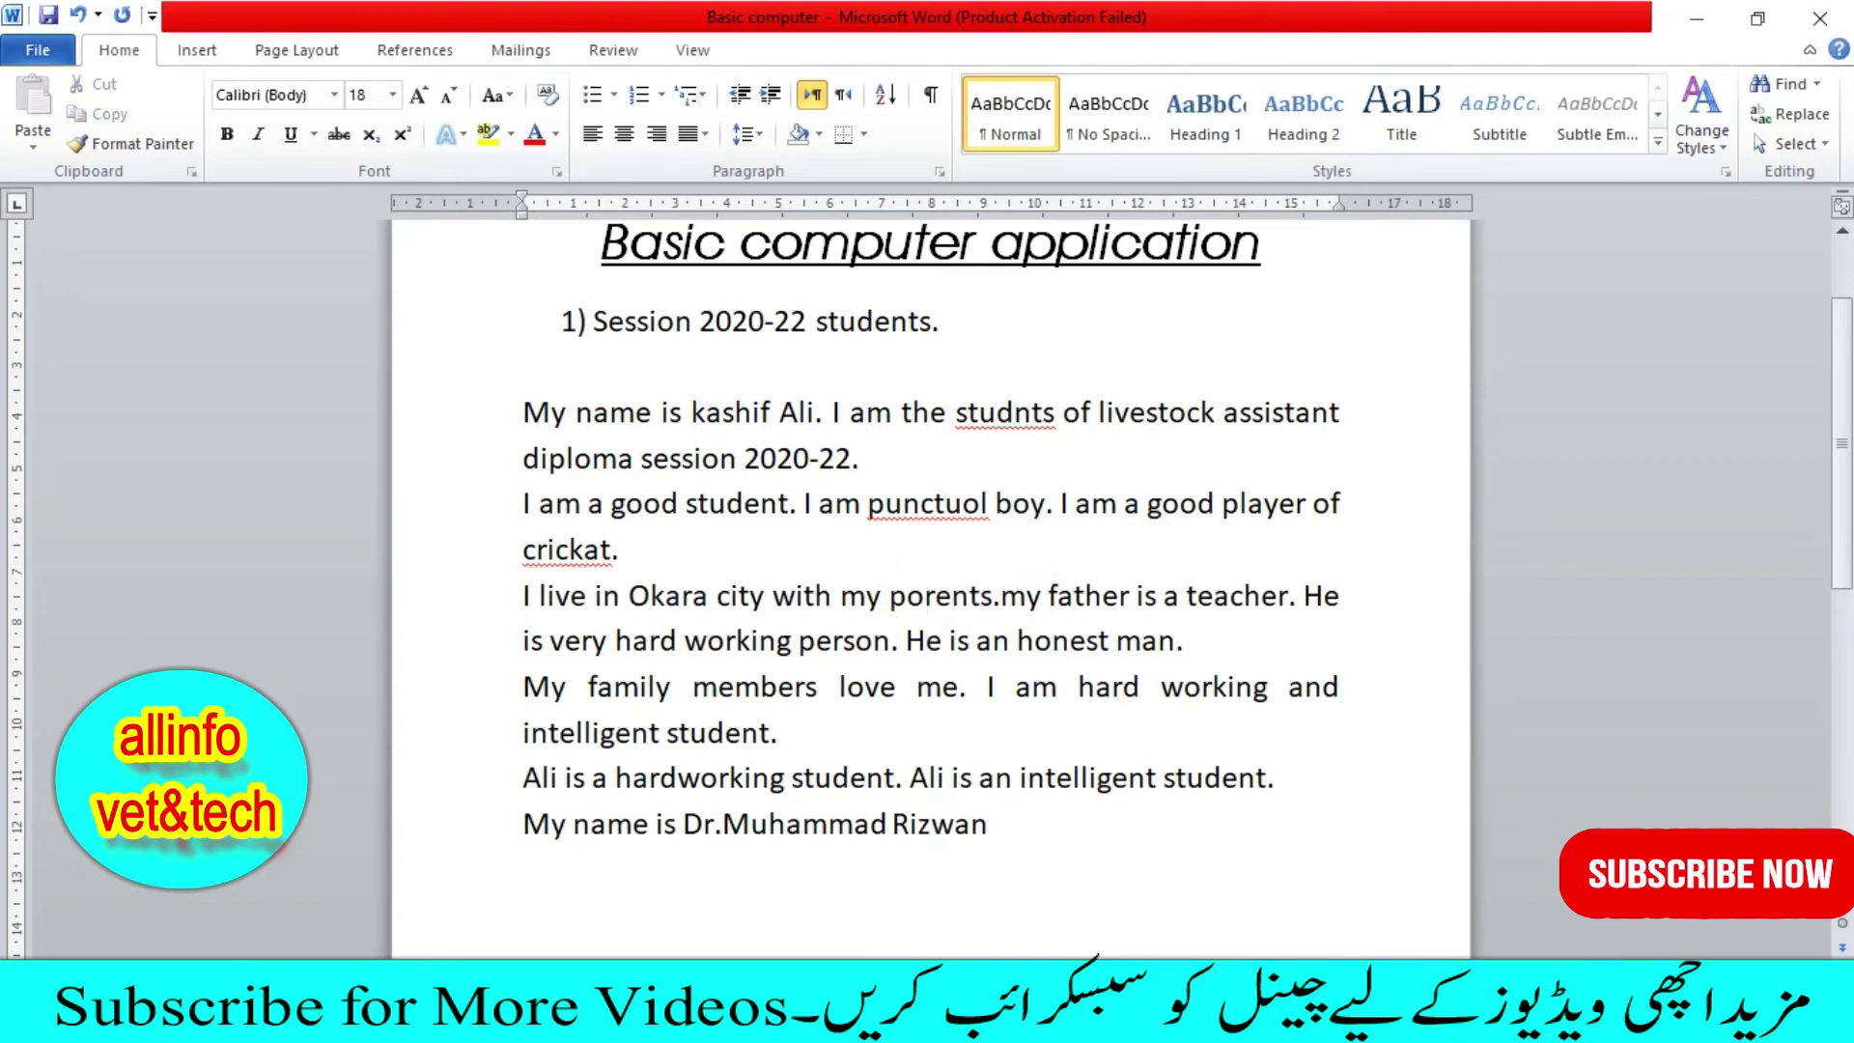
key(BackSpace)
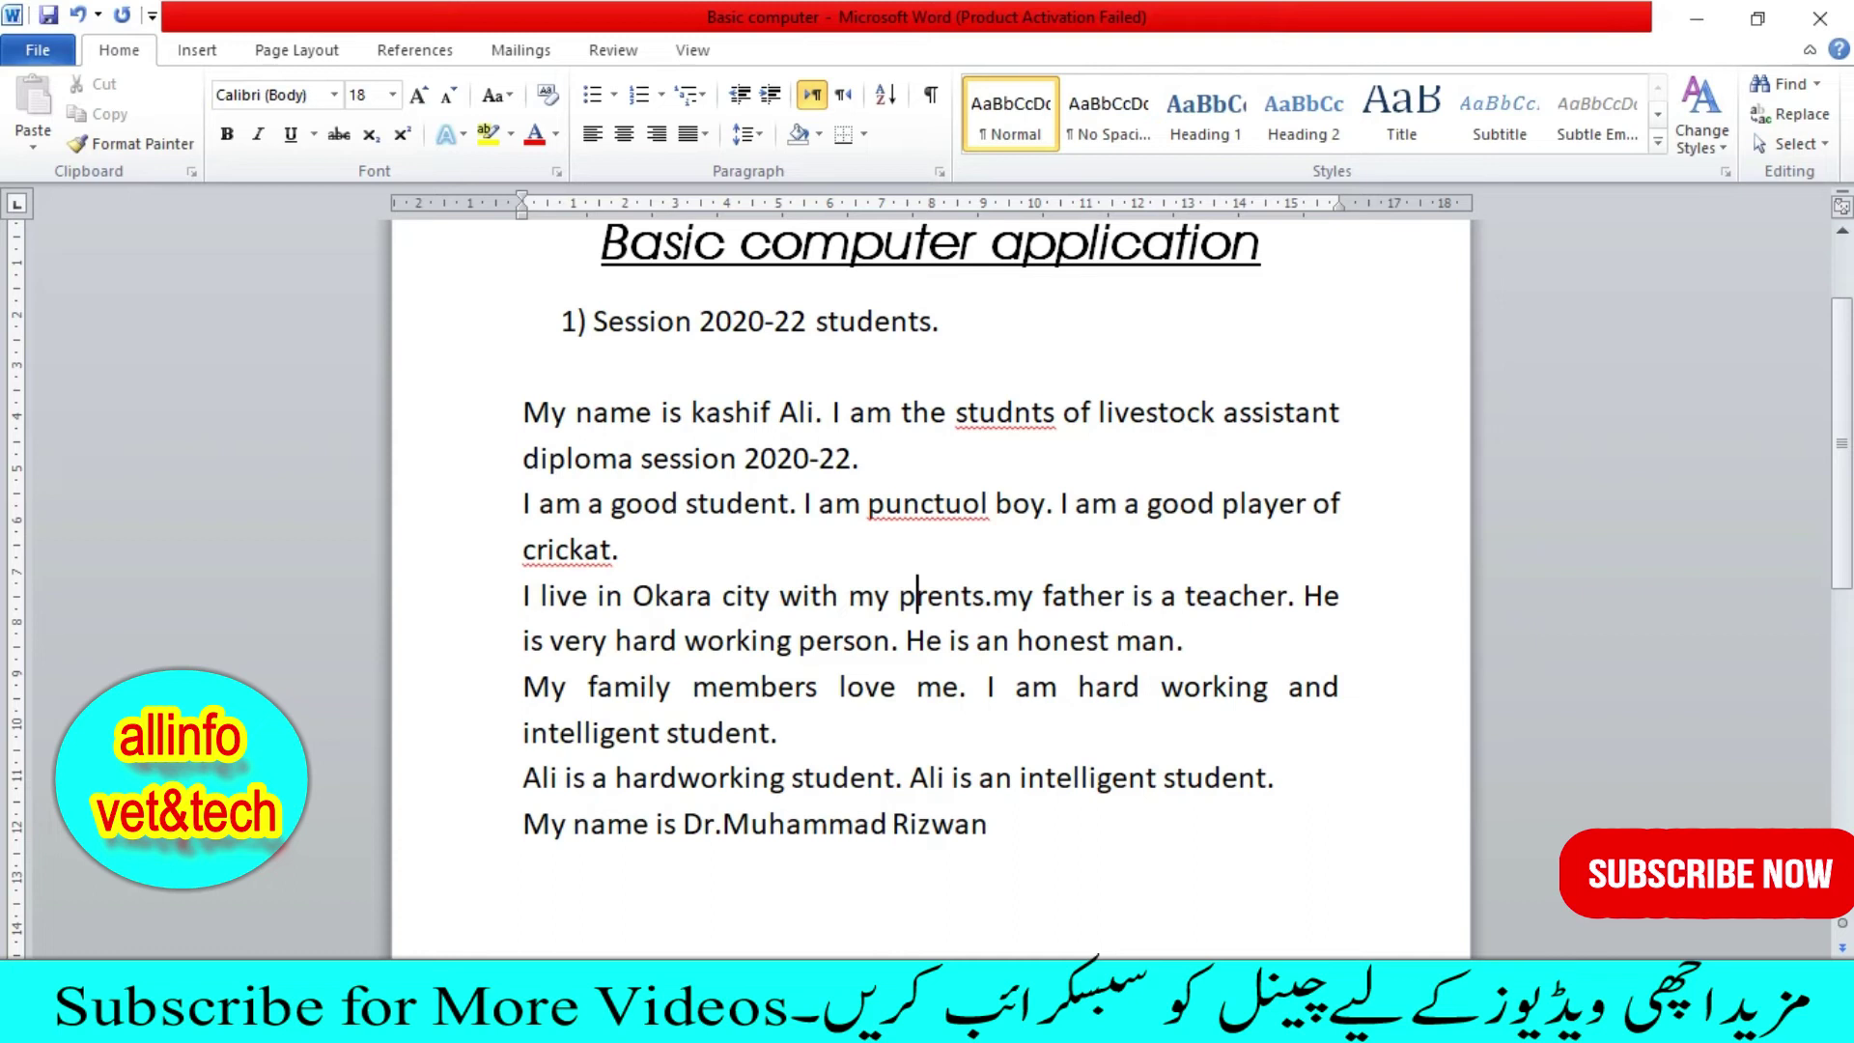
text(e)
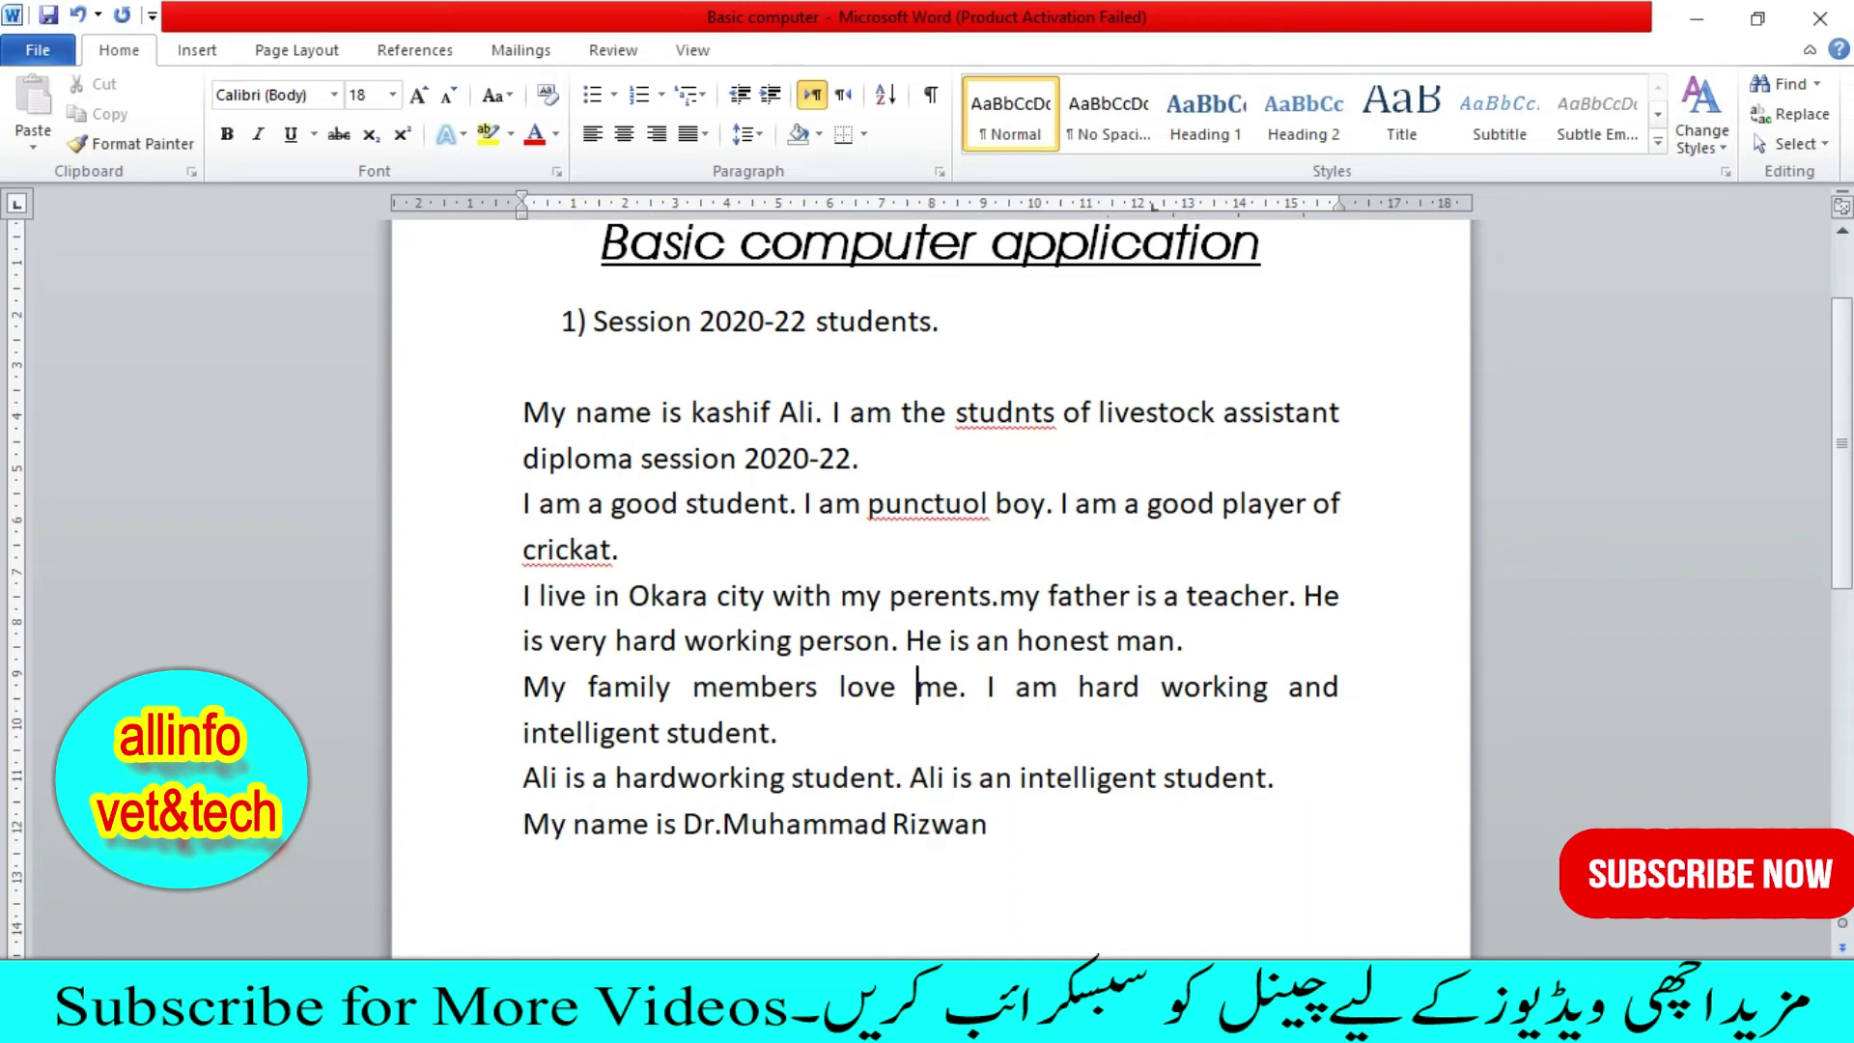
key(BackSpace)
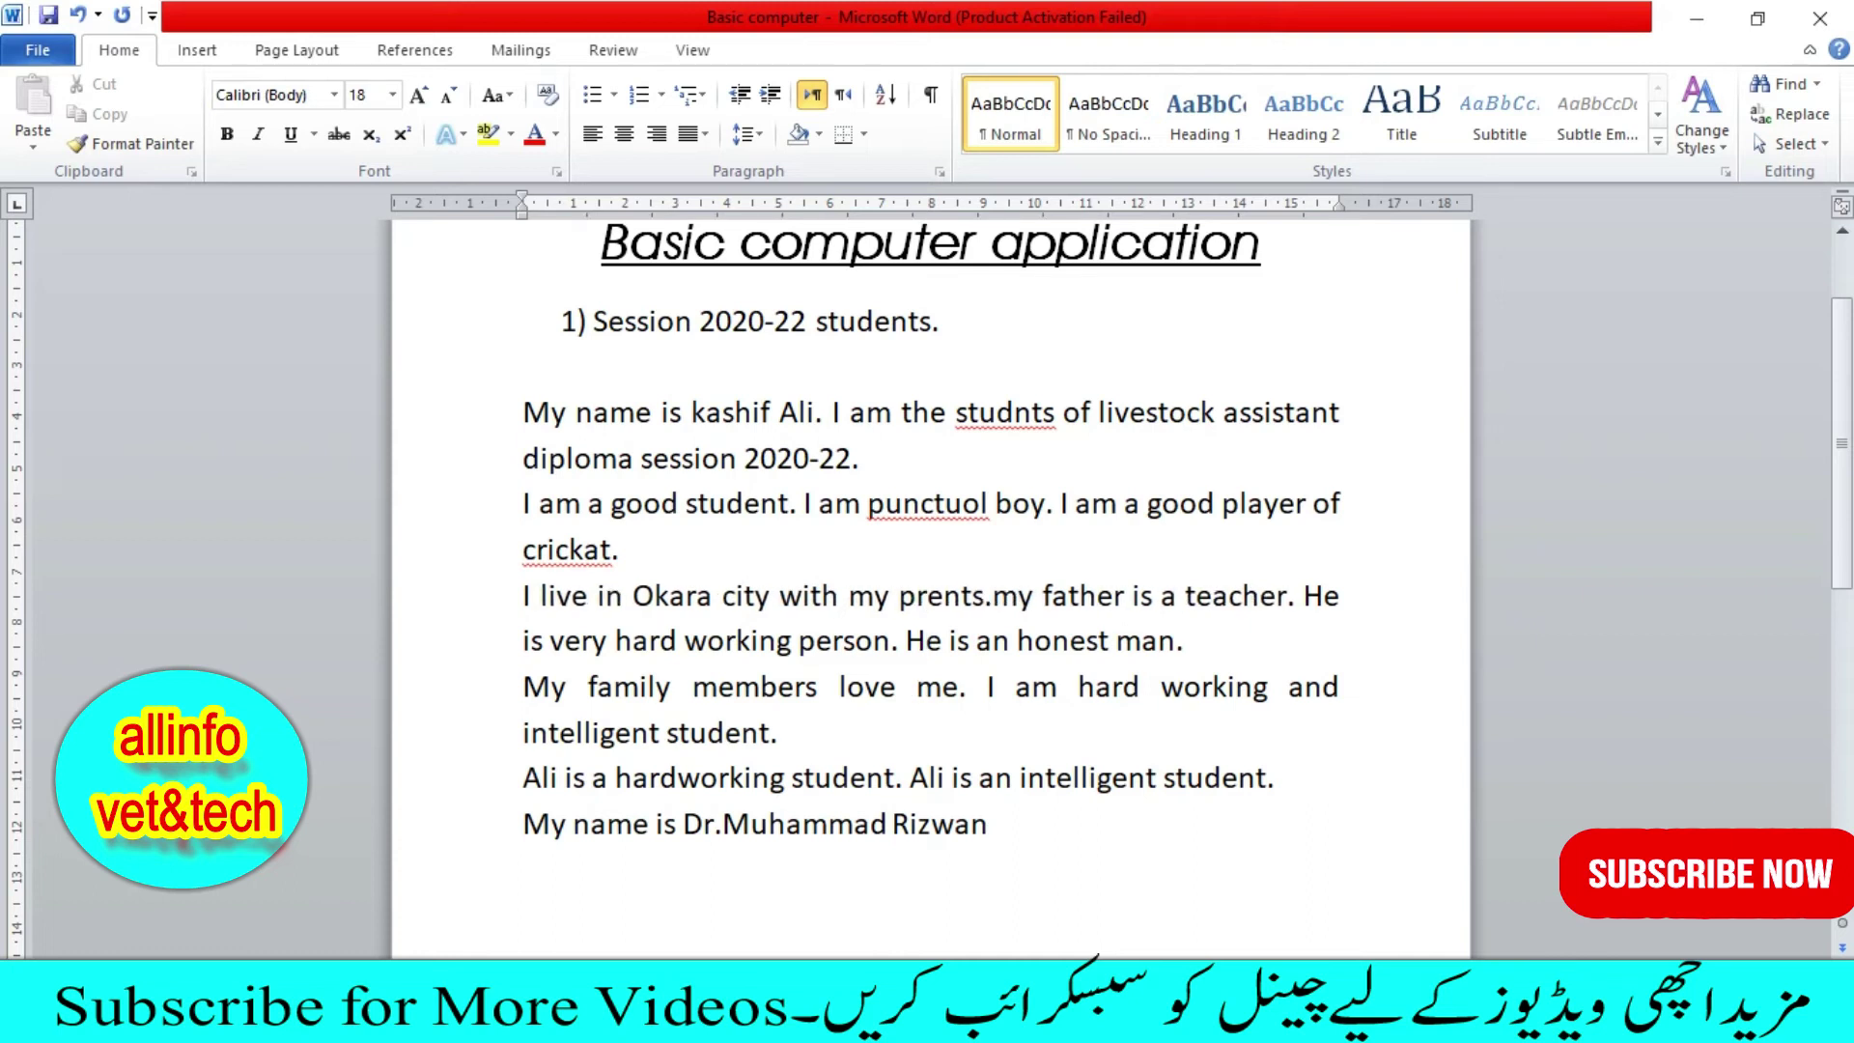
Step: Insert 'ee' and 'oo' so the word reads 'peeoorents'
text(ee)
click(950, 640)
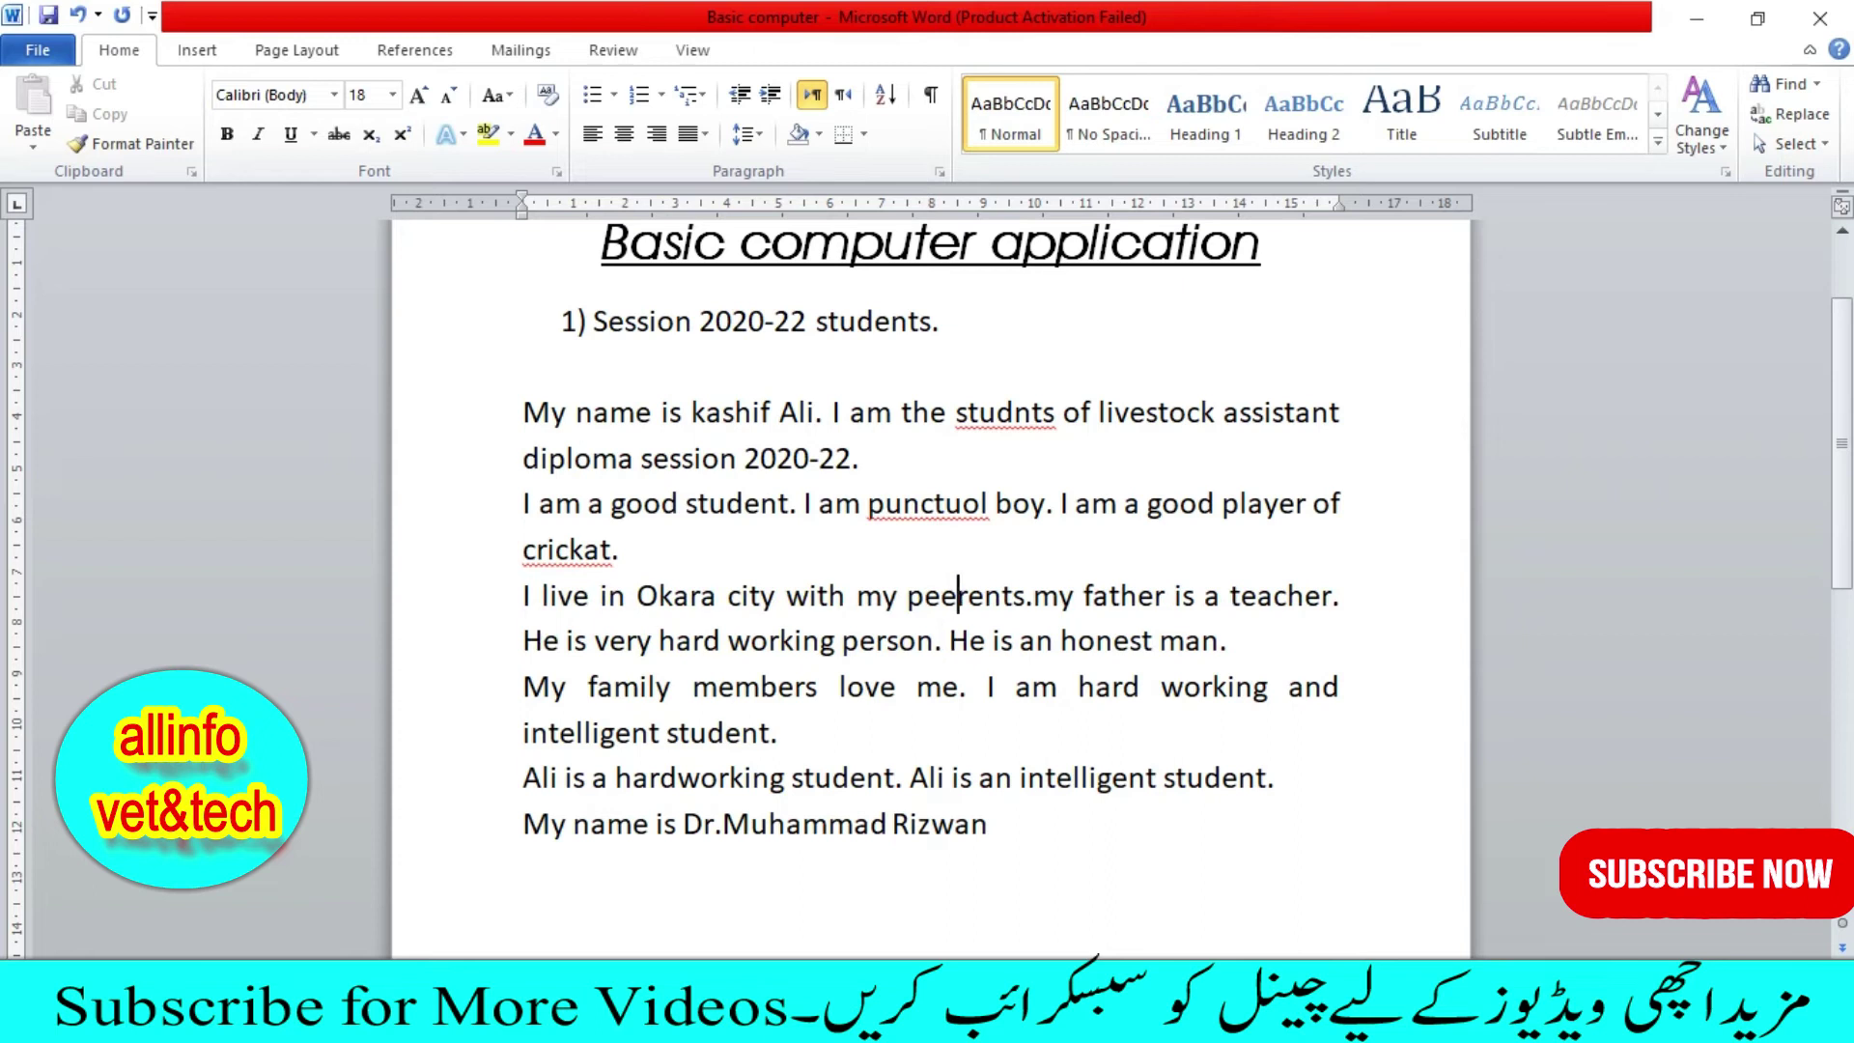
text(oo)
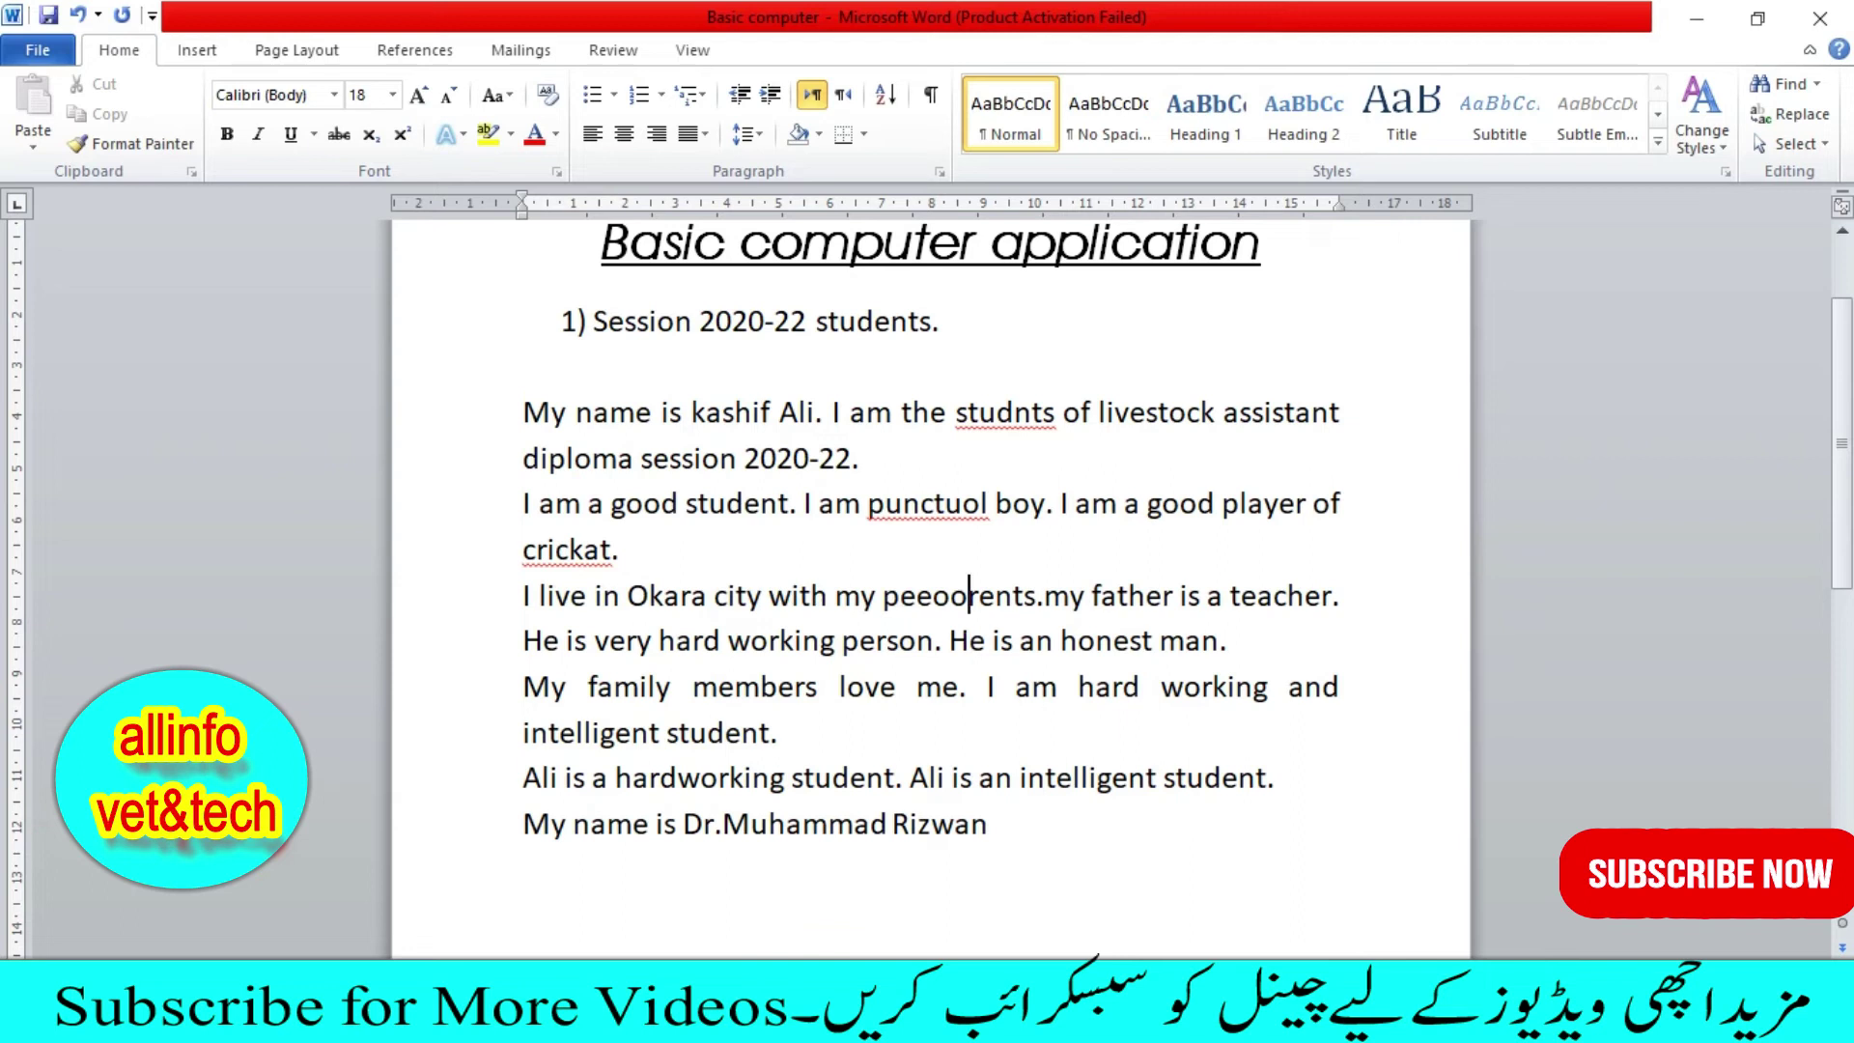
click(1050, 592)
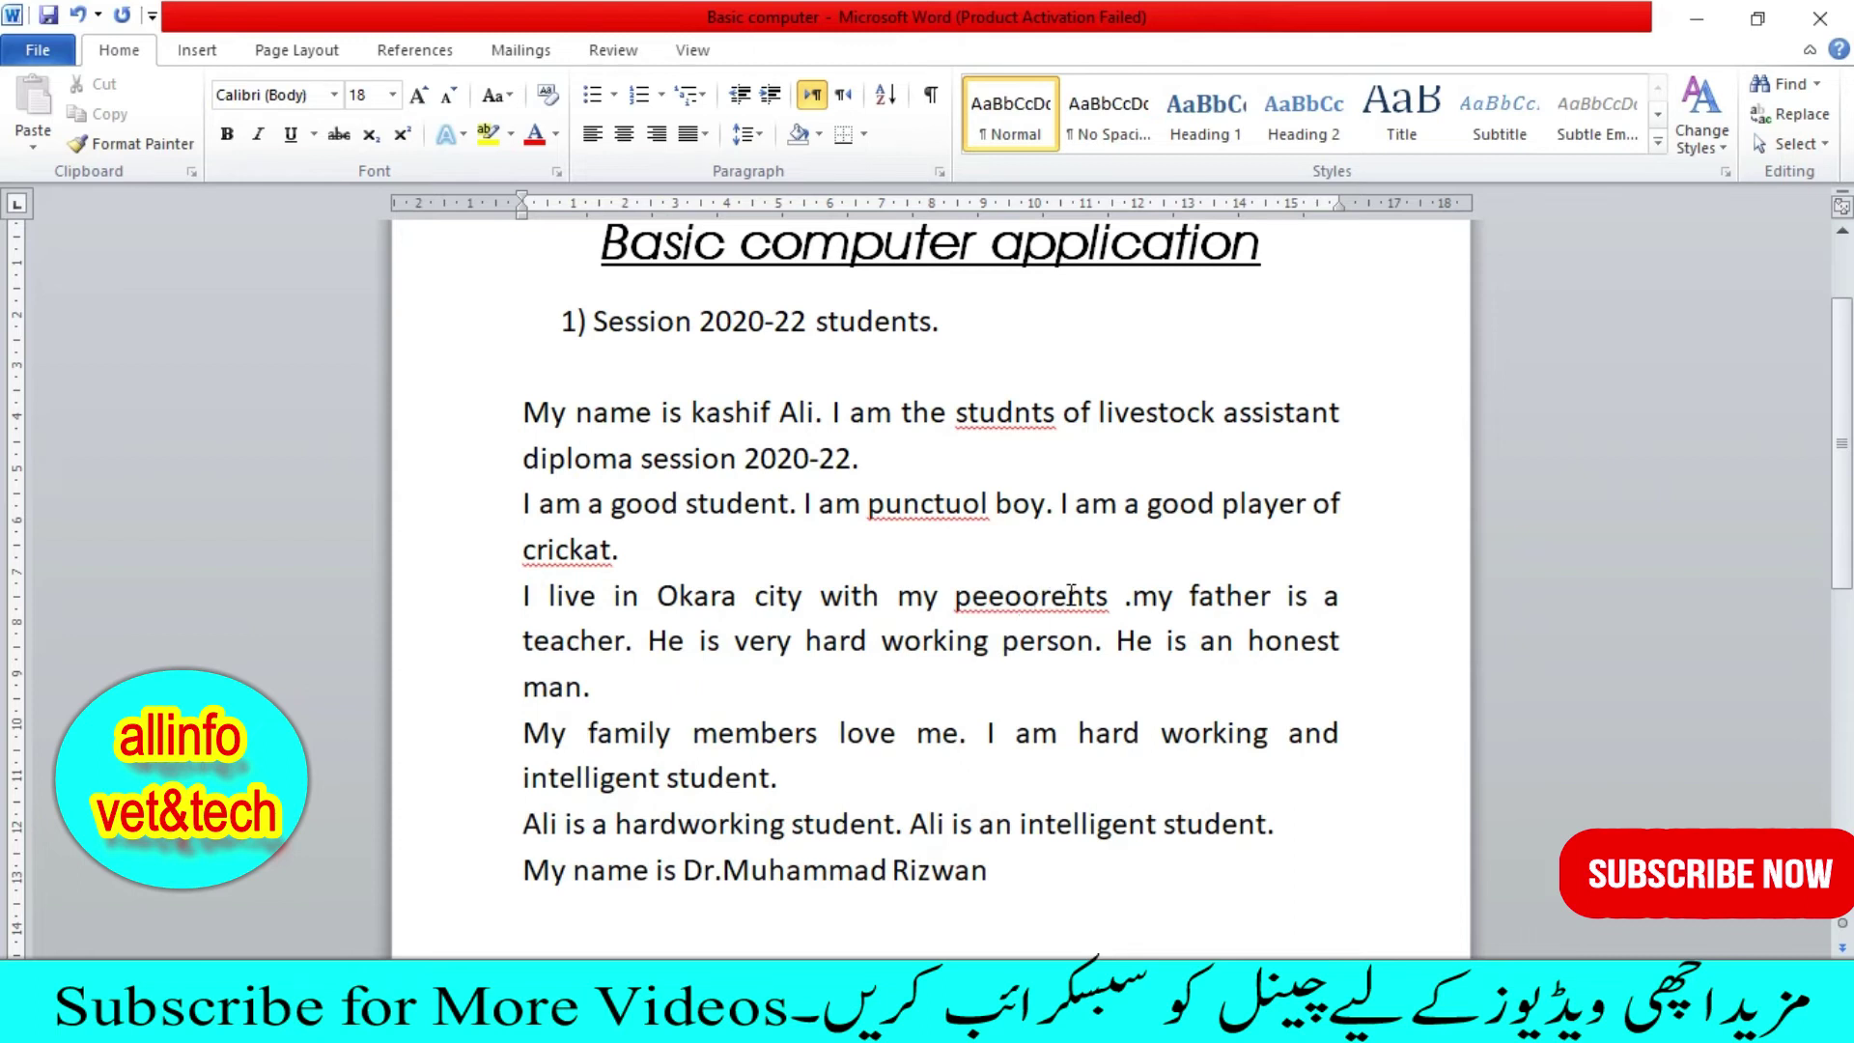
scroll(959, 686, down, 1)
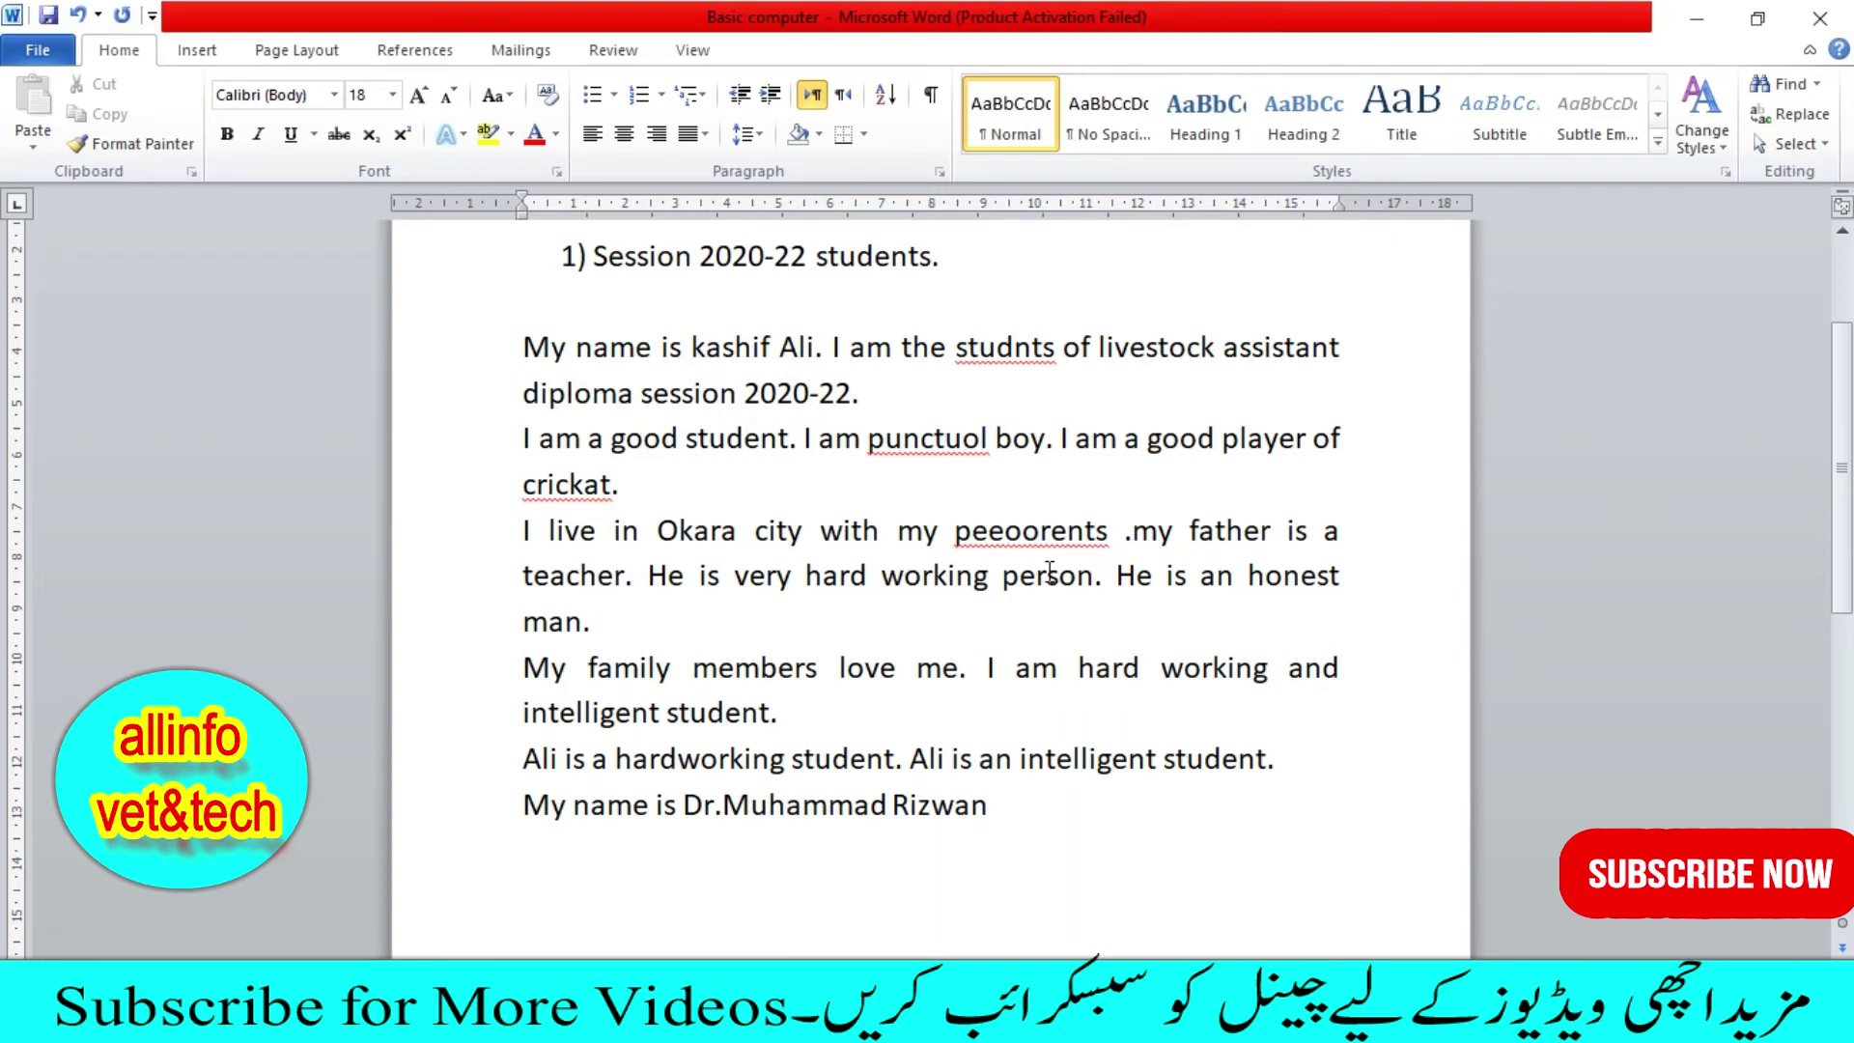
scroll(1008, 574, up, 3)
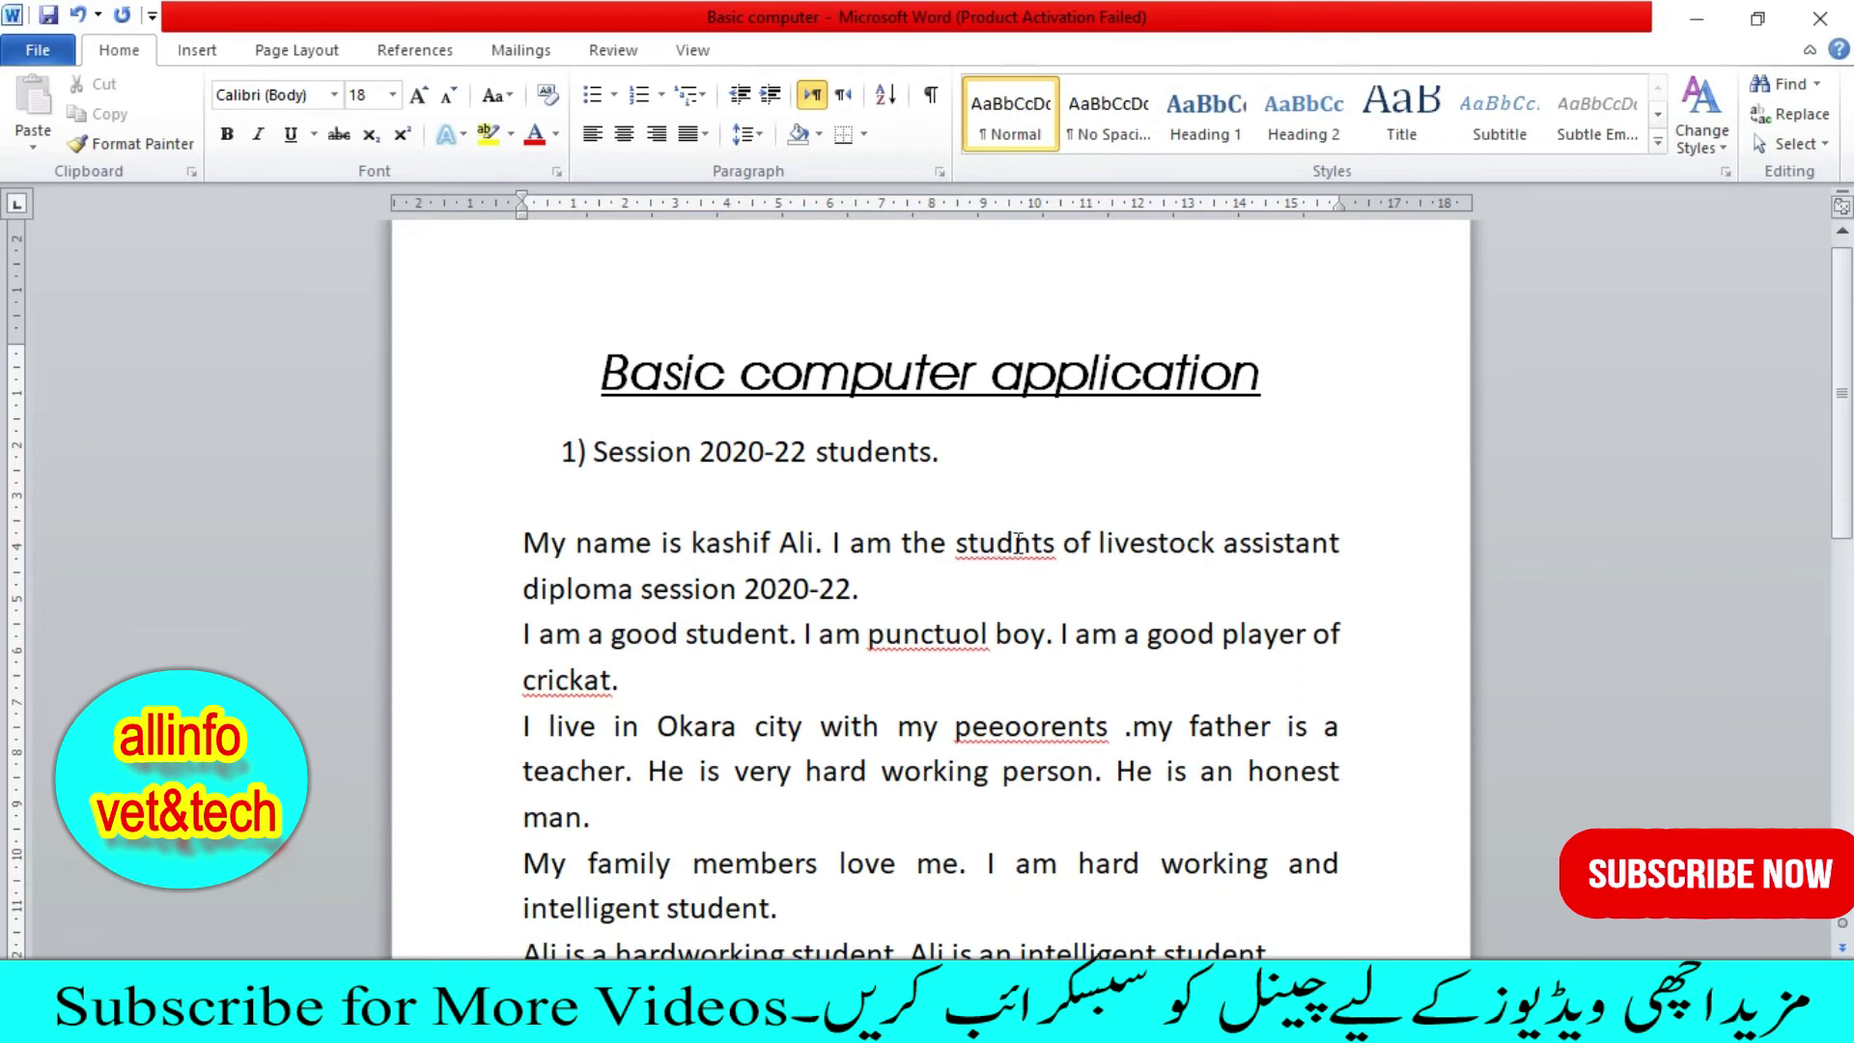
Step: Correct studnts, punctuol and crickat to student, punctual and cricket from right-click suggestions
right_click(1018, 544)
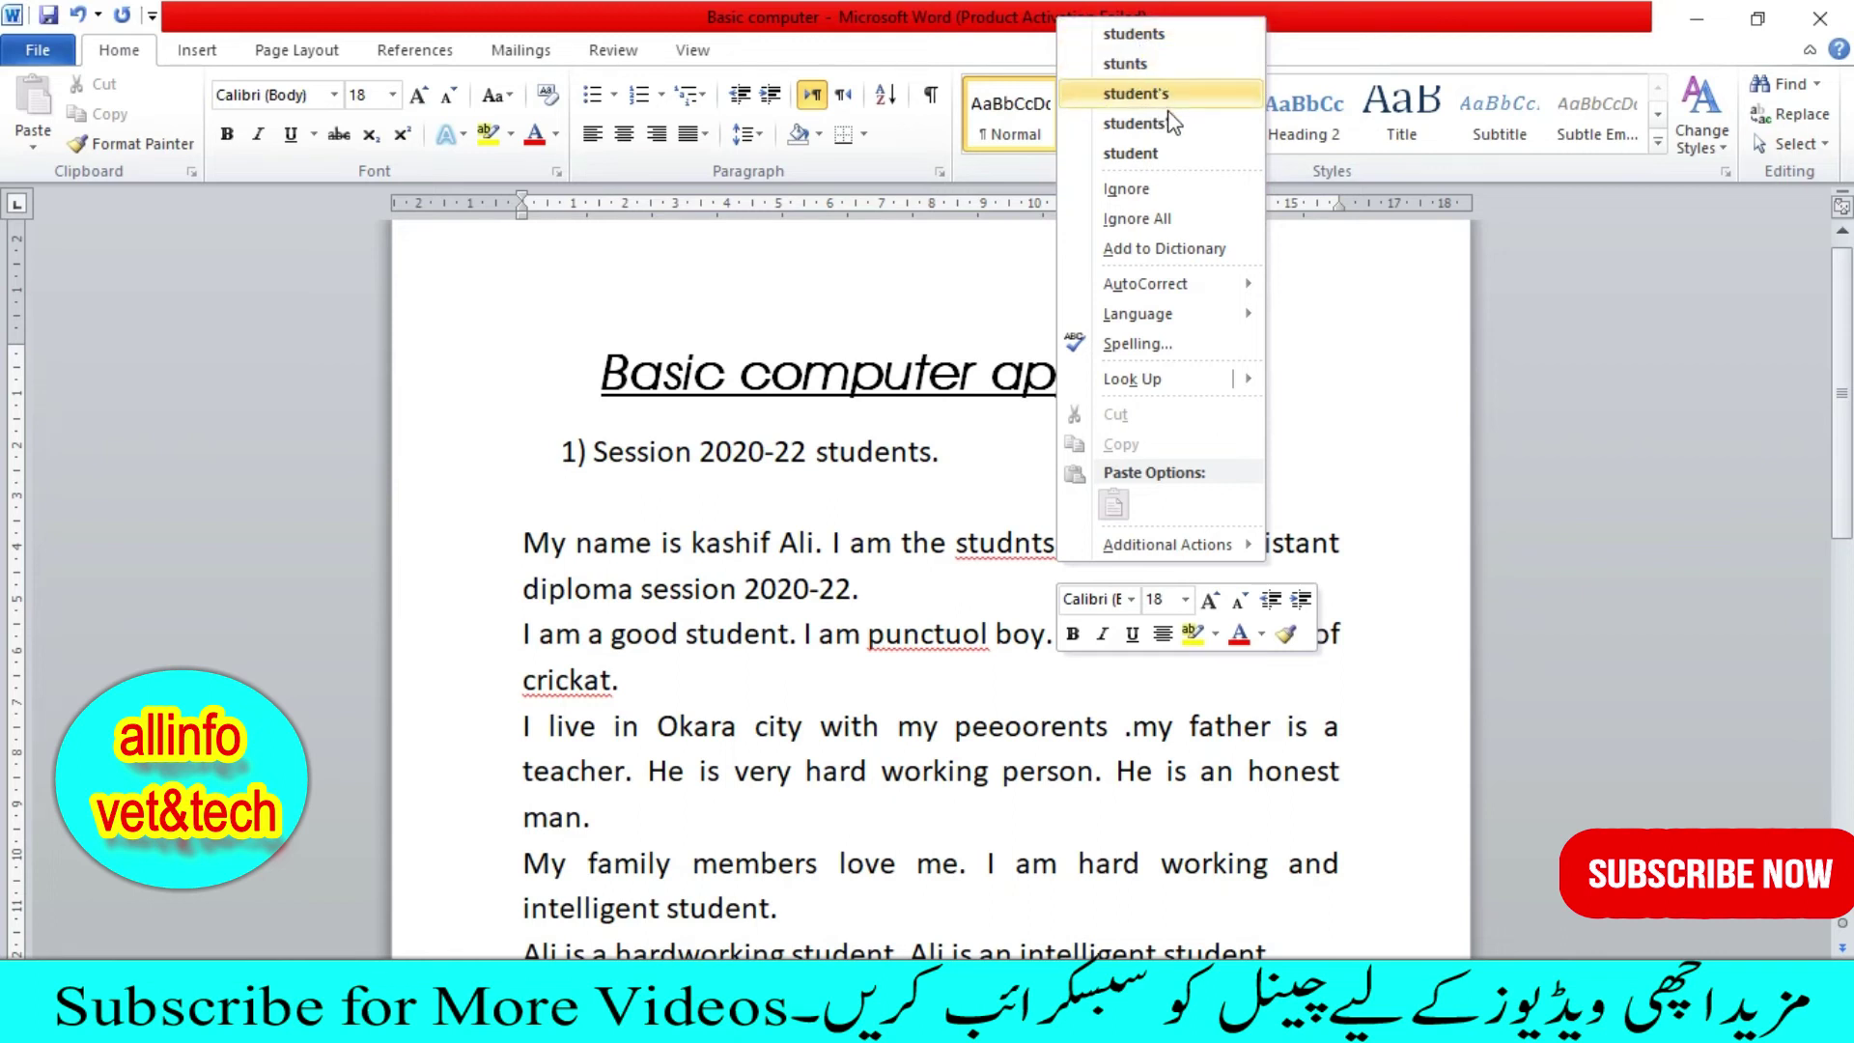
click(1129, 154)
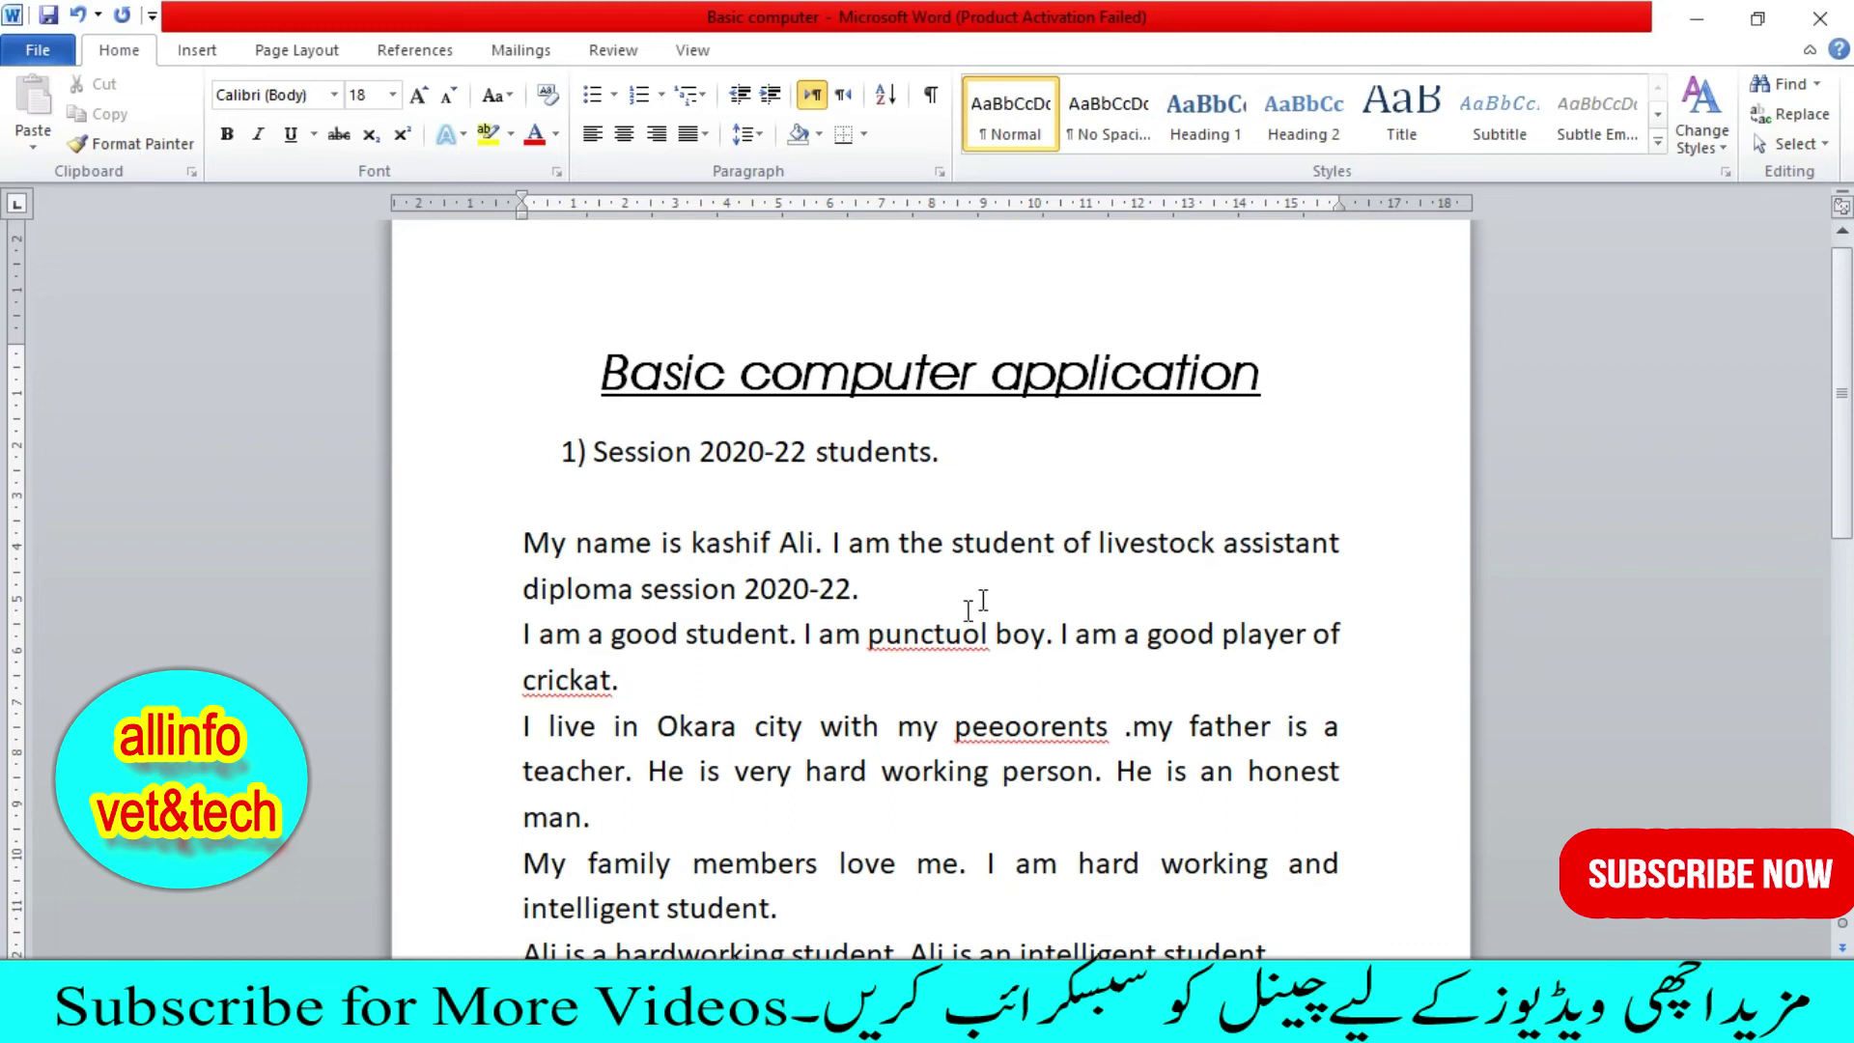
right_click(903, 645)
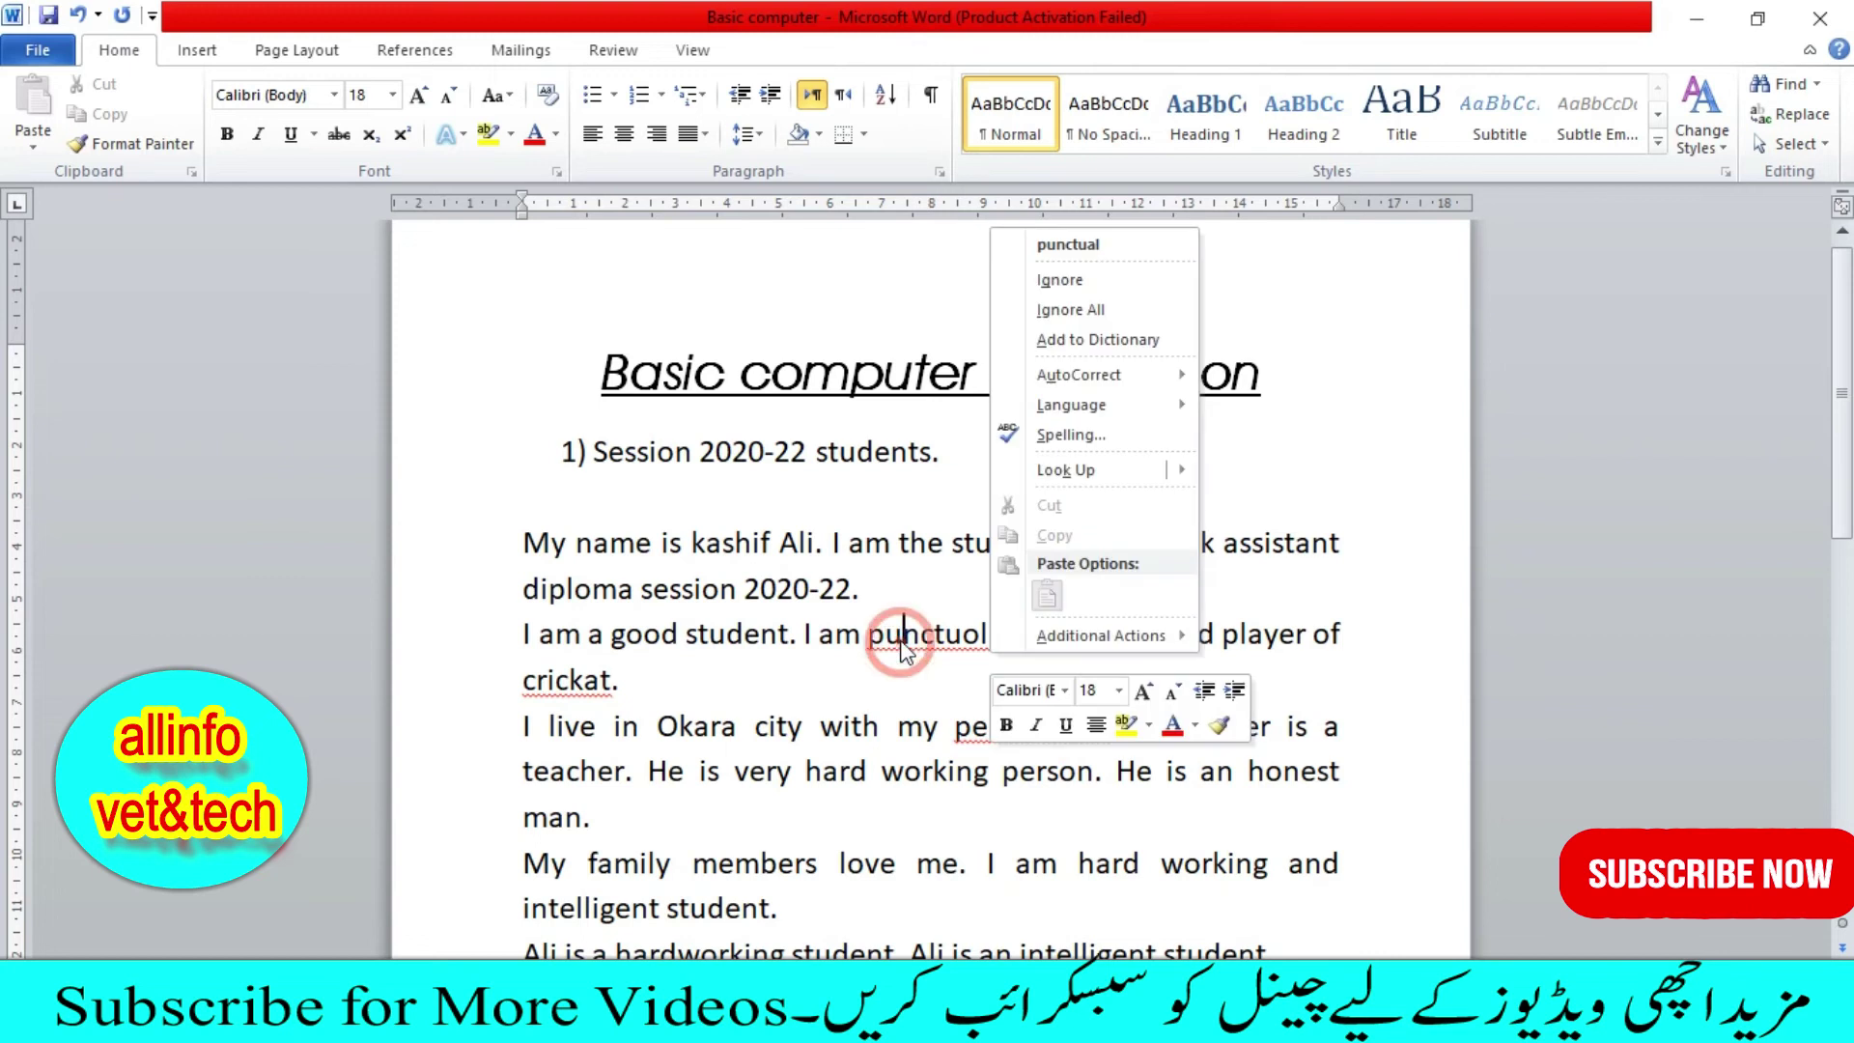
click(1081, 247)
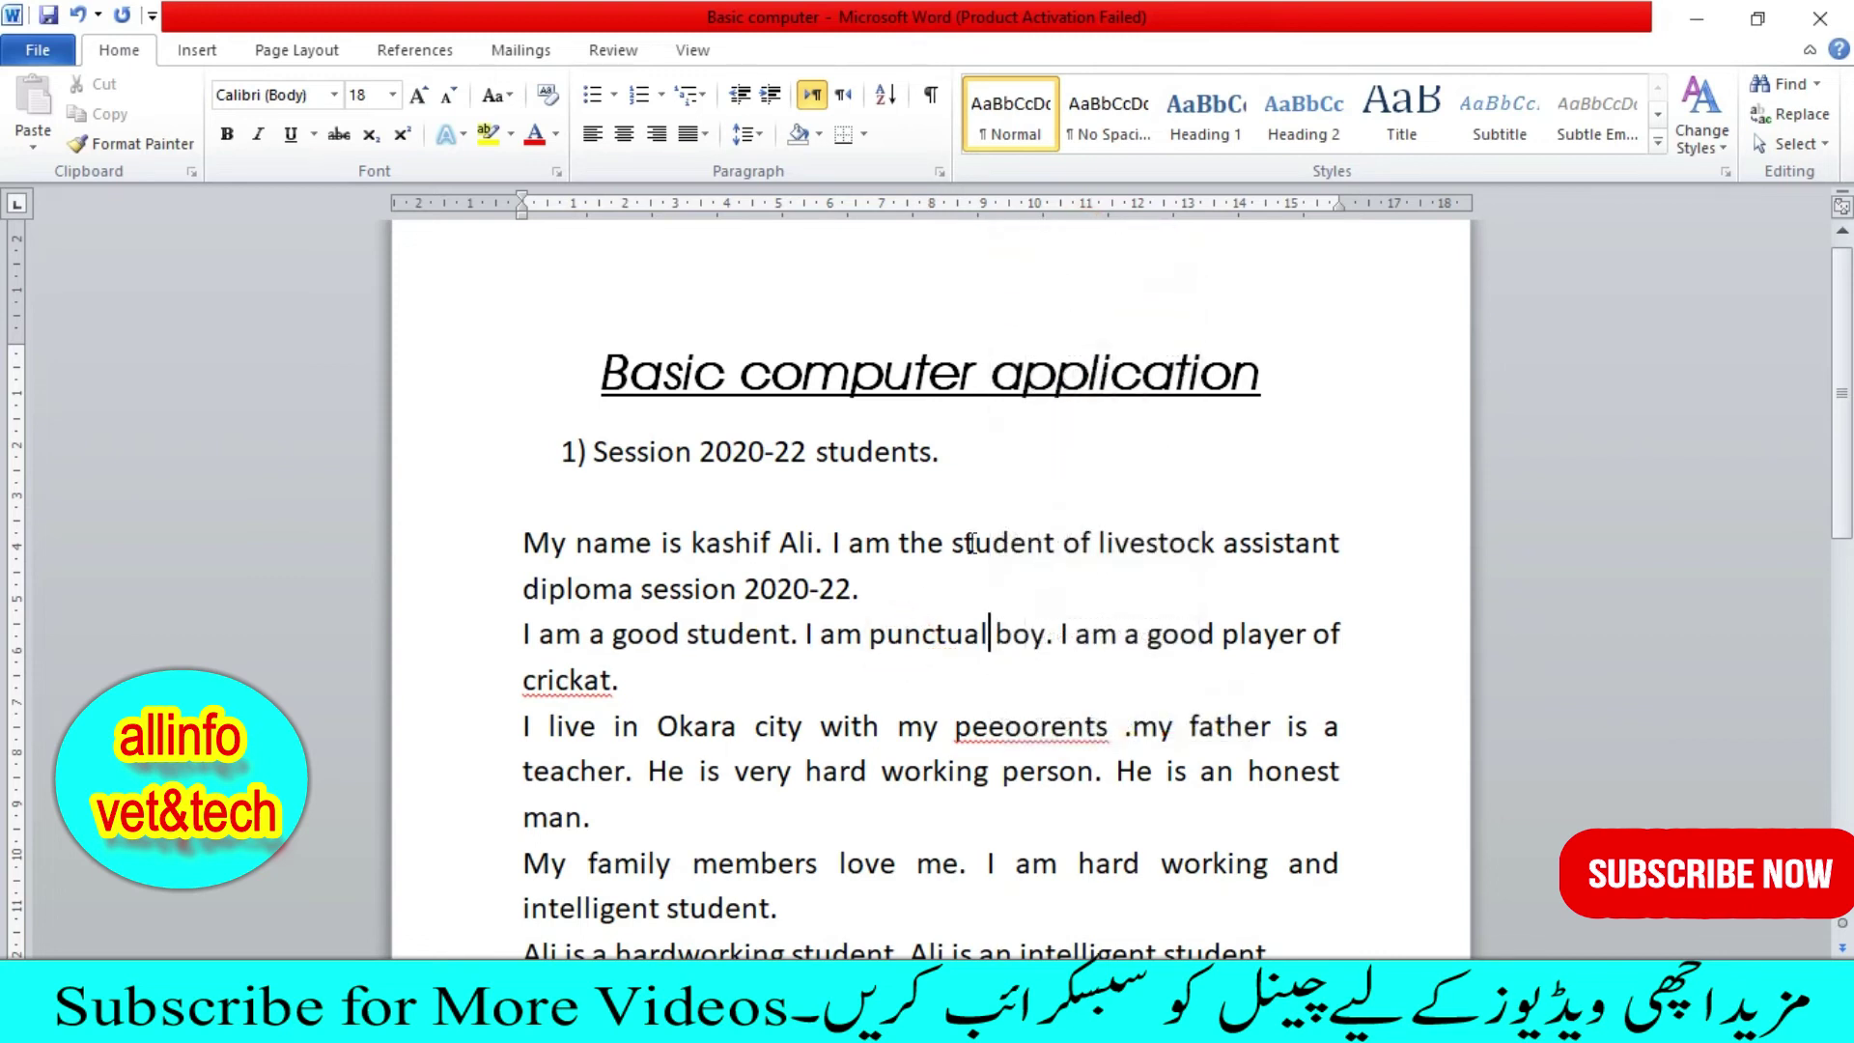
scroll(733, 681, down, 1)
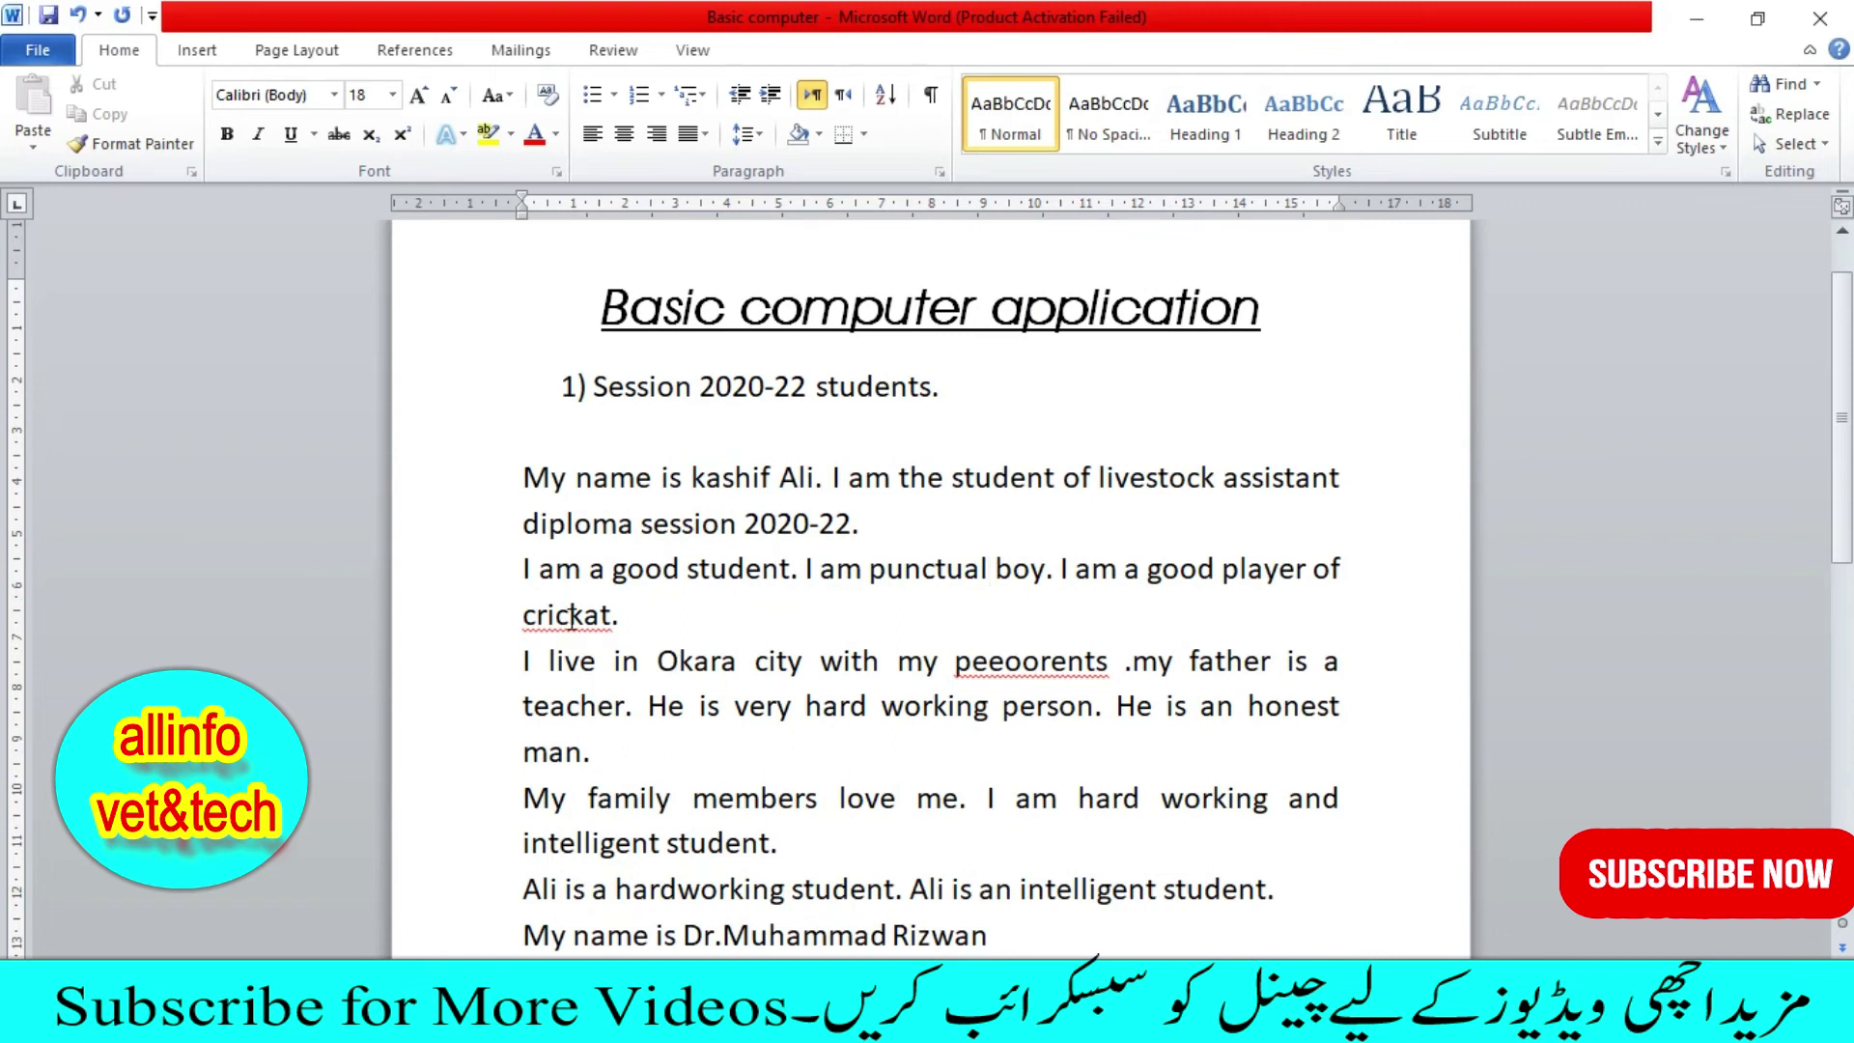
right_click(571, 615)
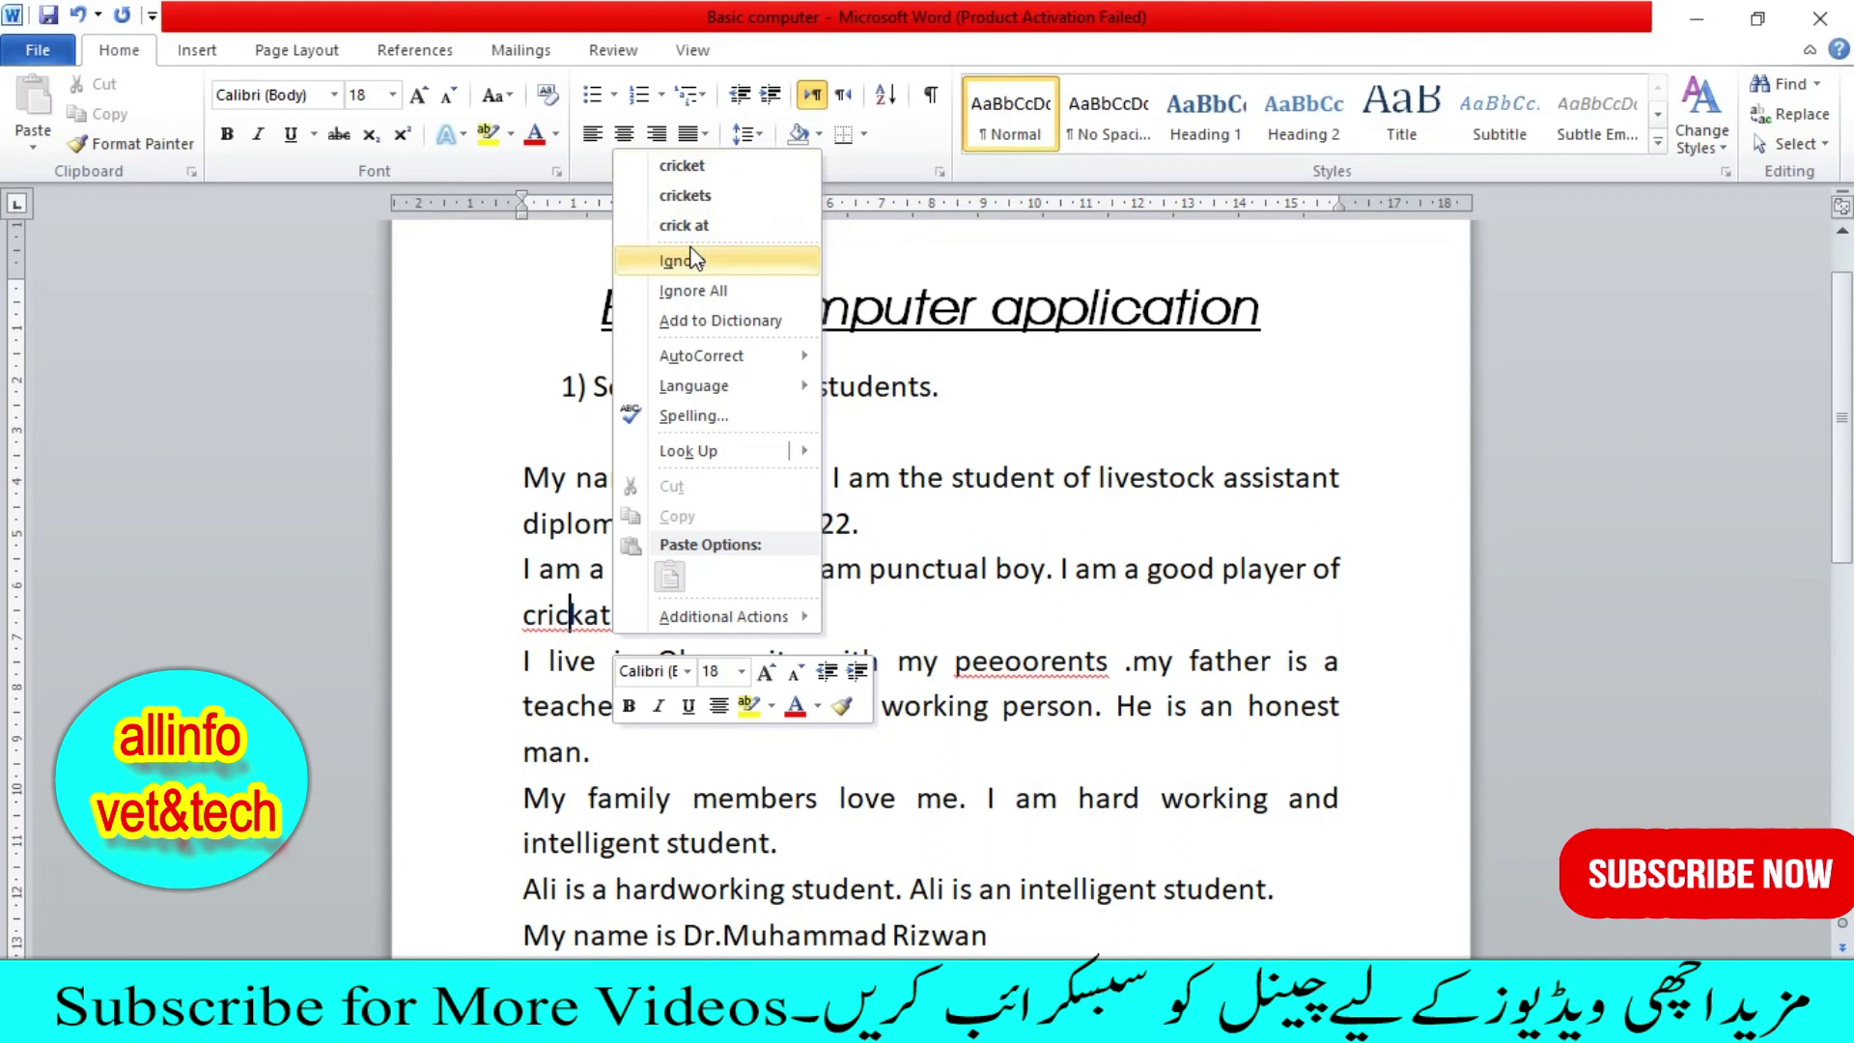
click(682, 166)
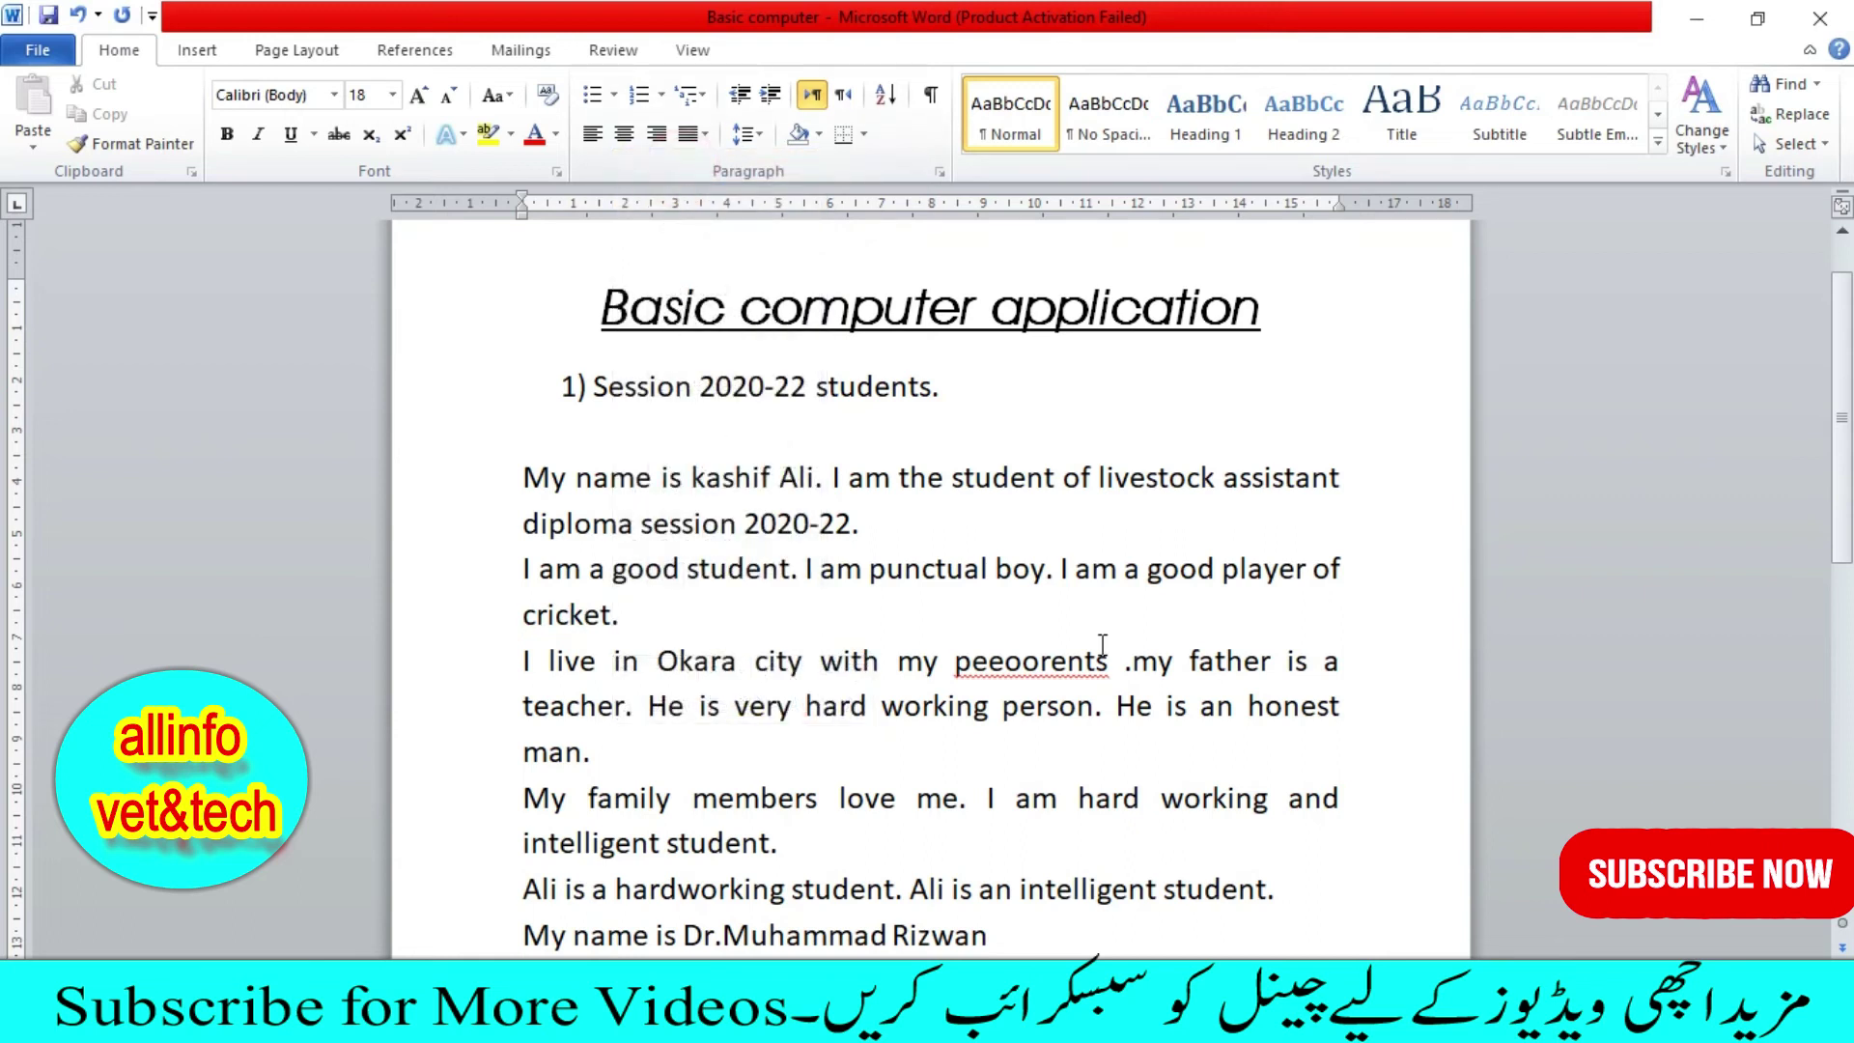
Step: Trim 'peeoorents' to 'perents', then replace it with the suggested 'parents'
right_click(1005, 664)
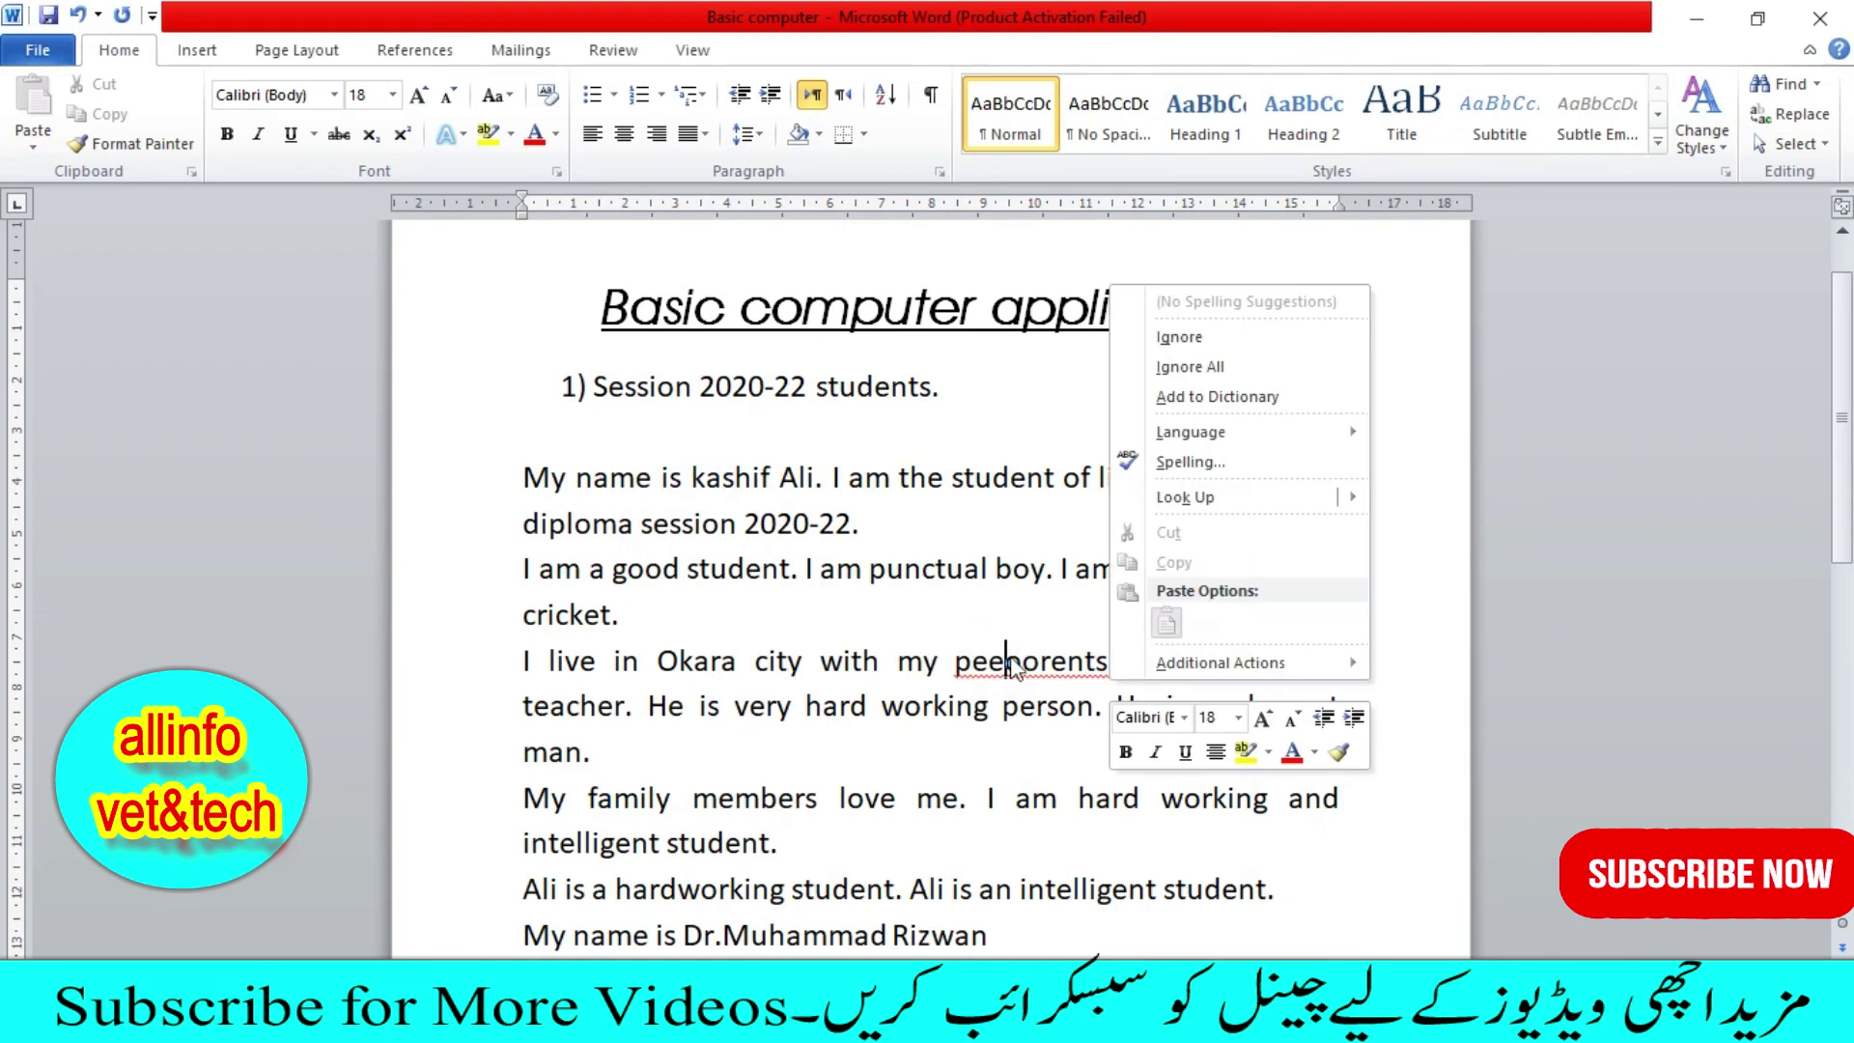
click(1050, 665)
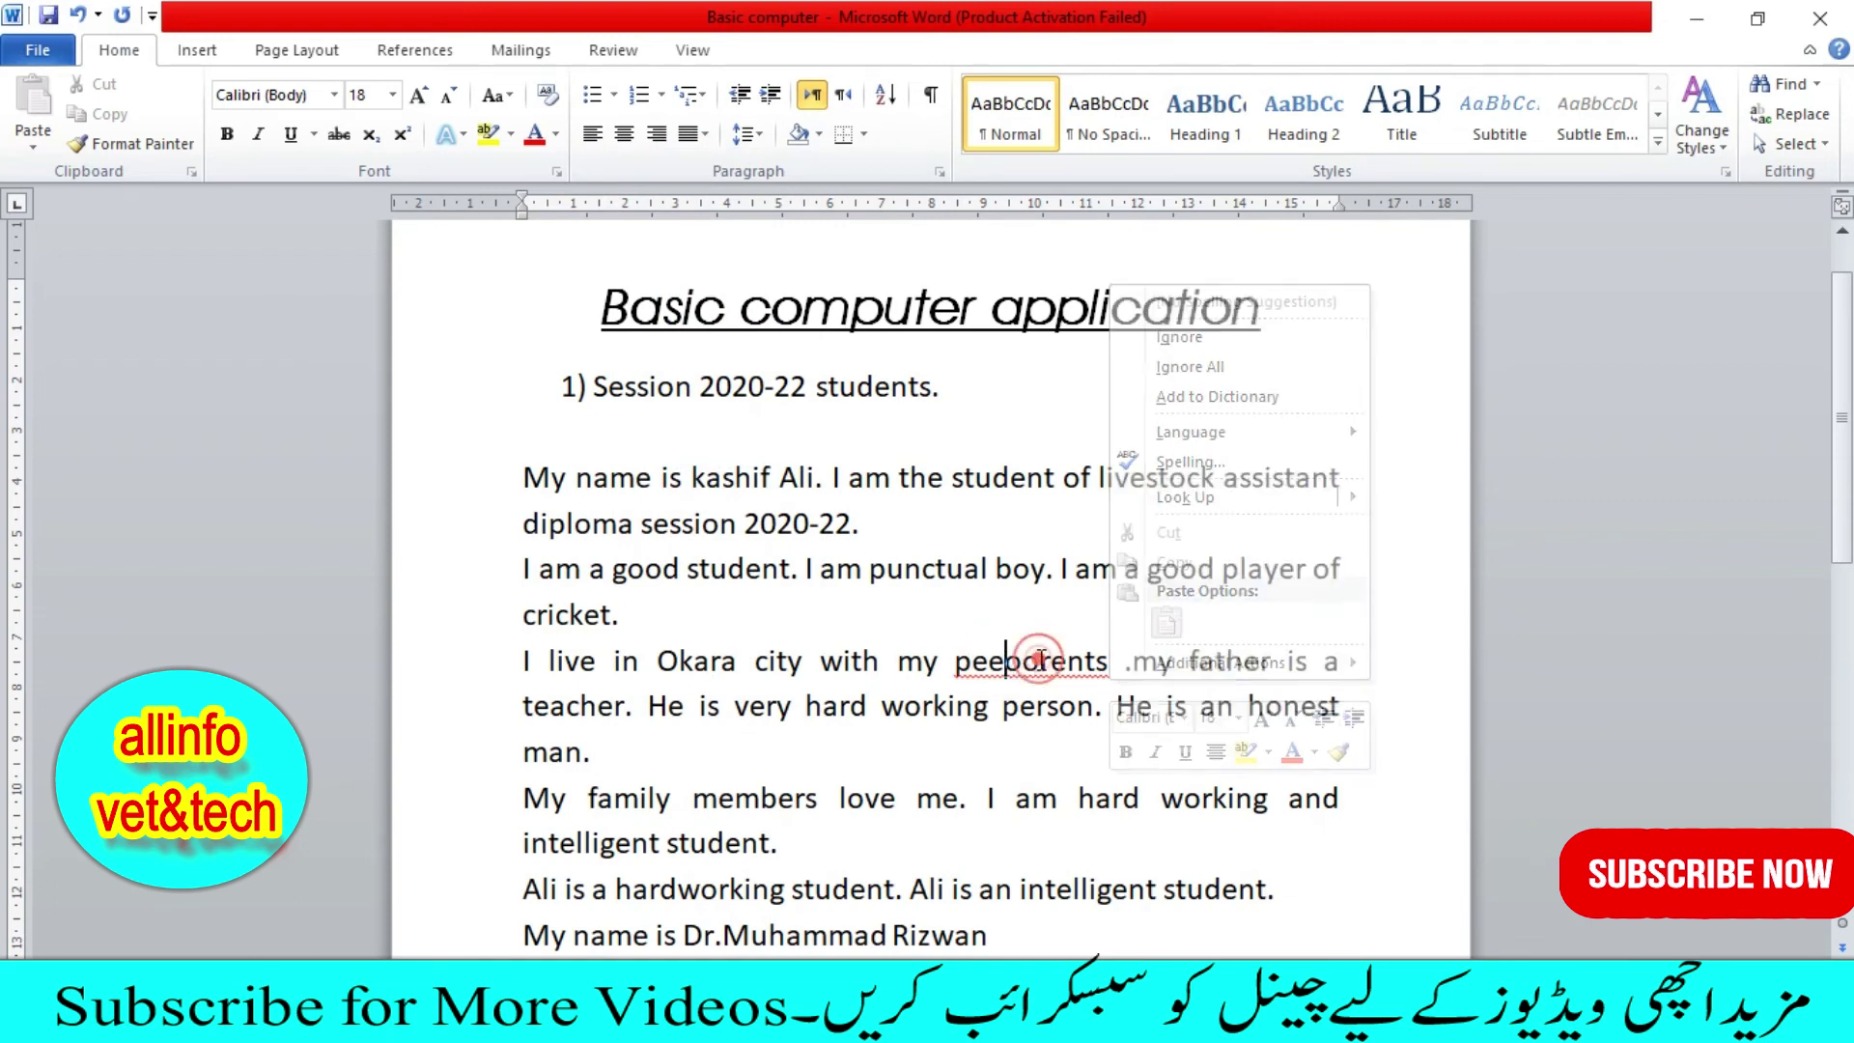
key(Right)
key(BackSpace)
key(BackSpace)
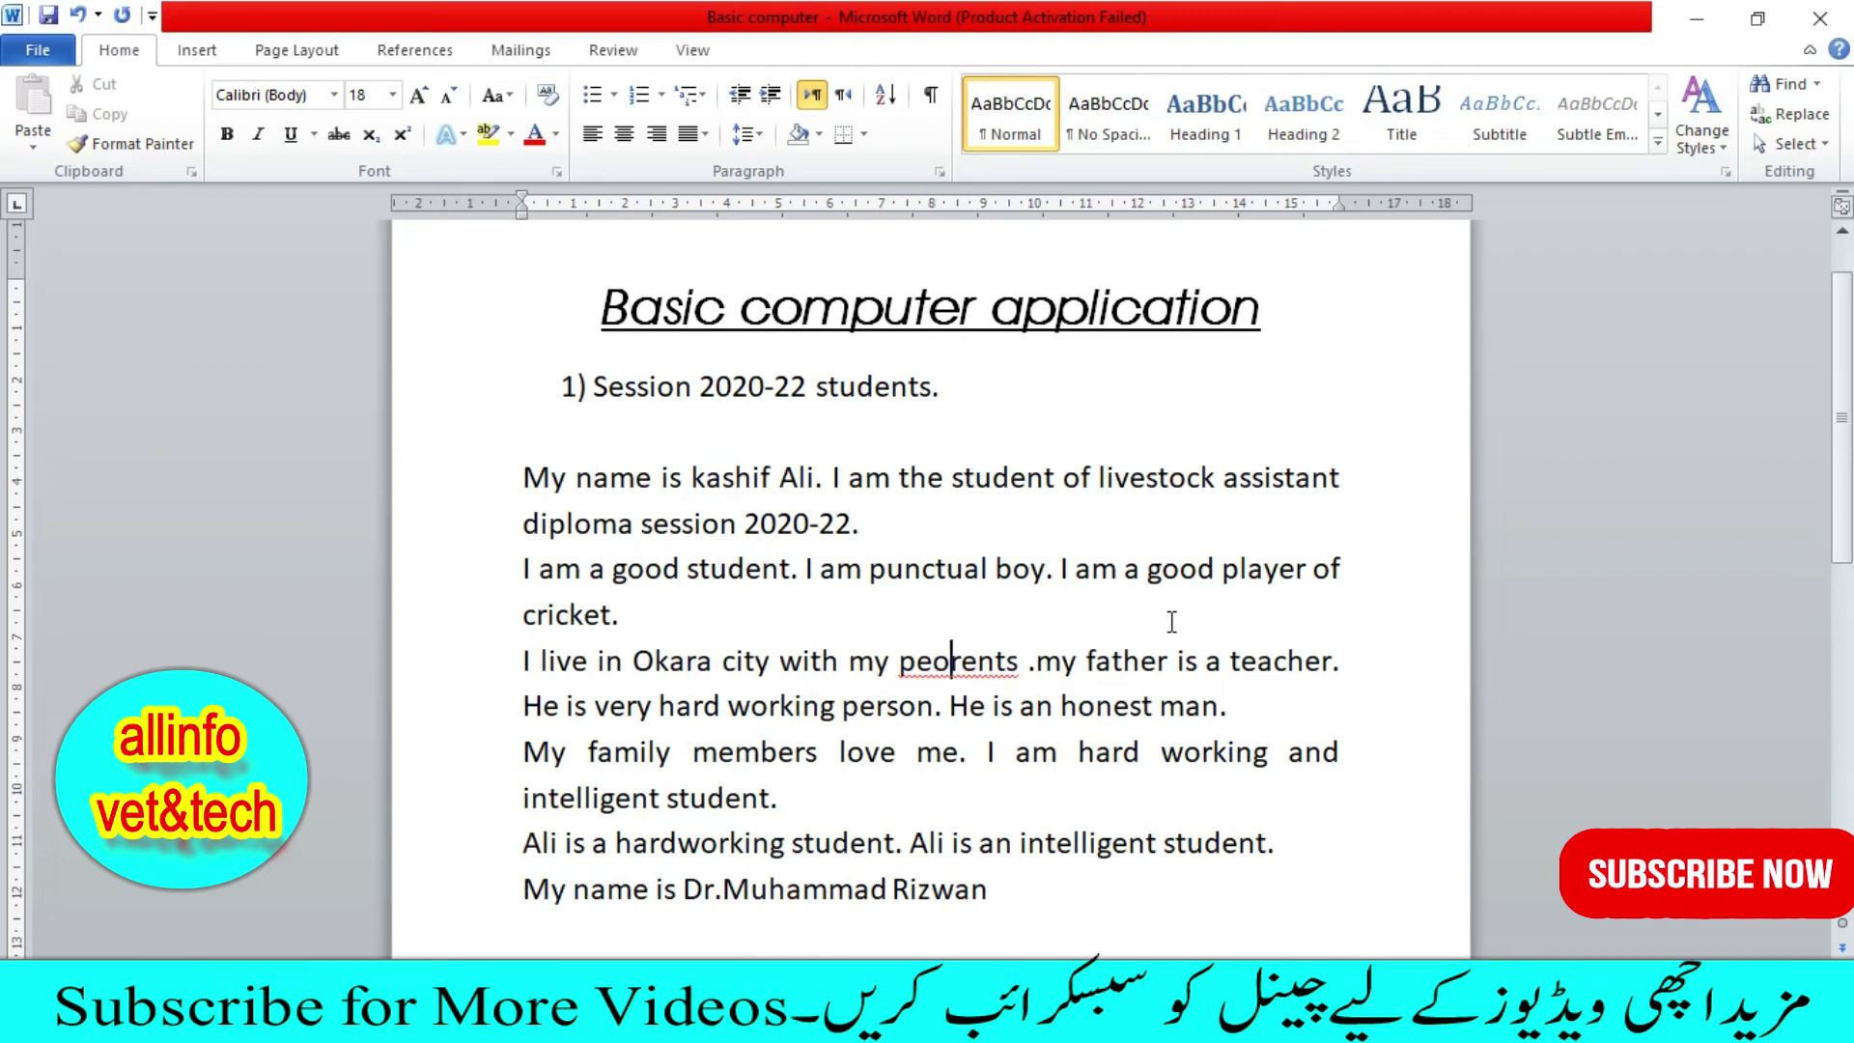
key(Delete)
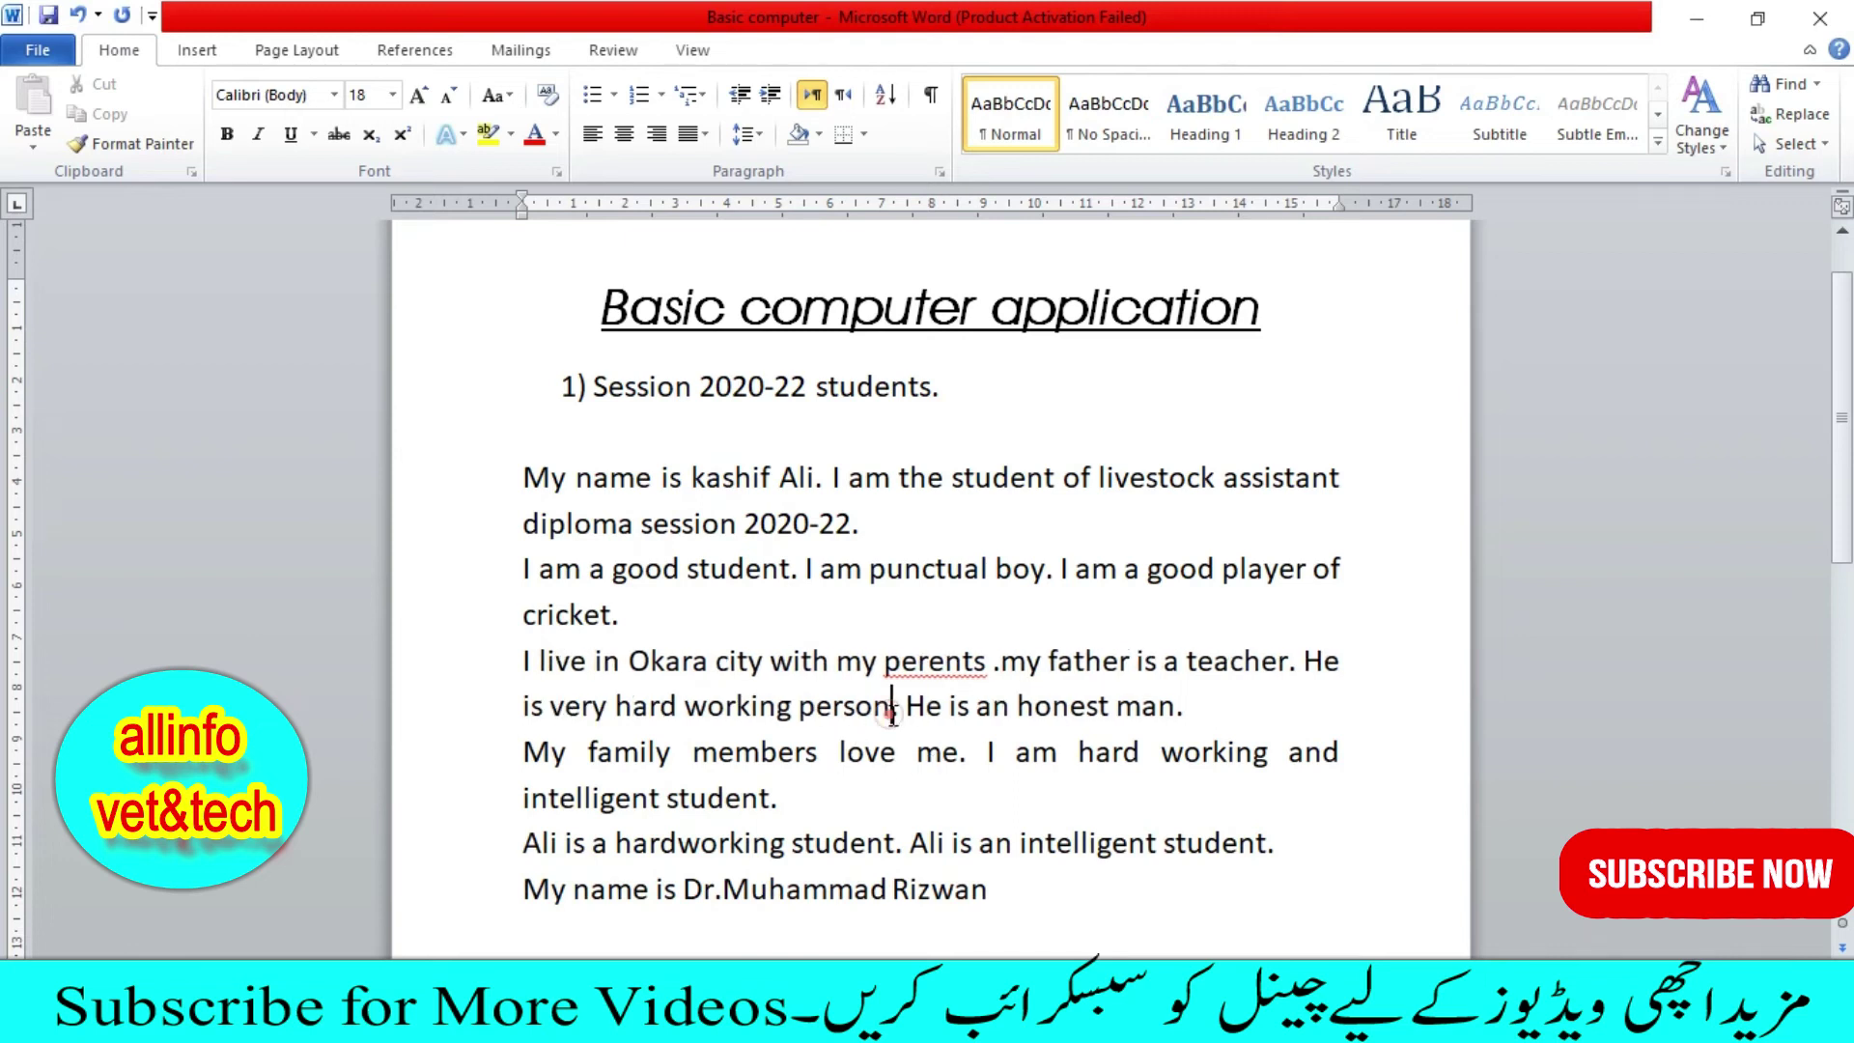
right_click(927, 664)
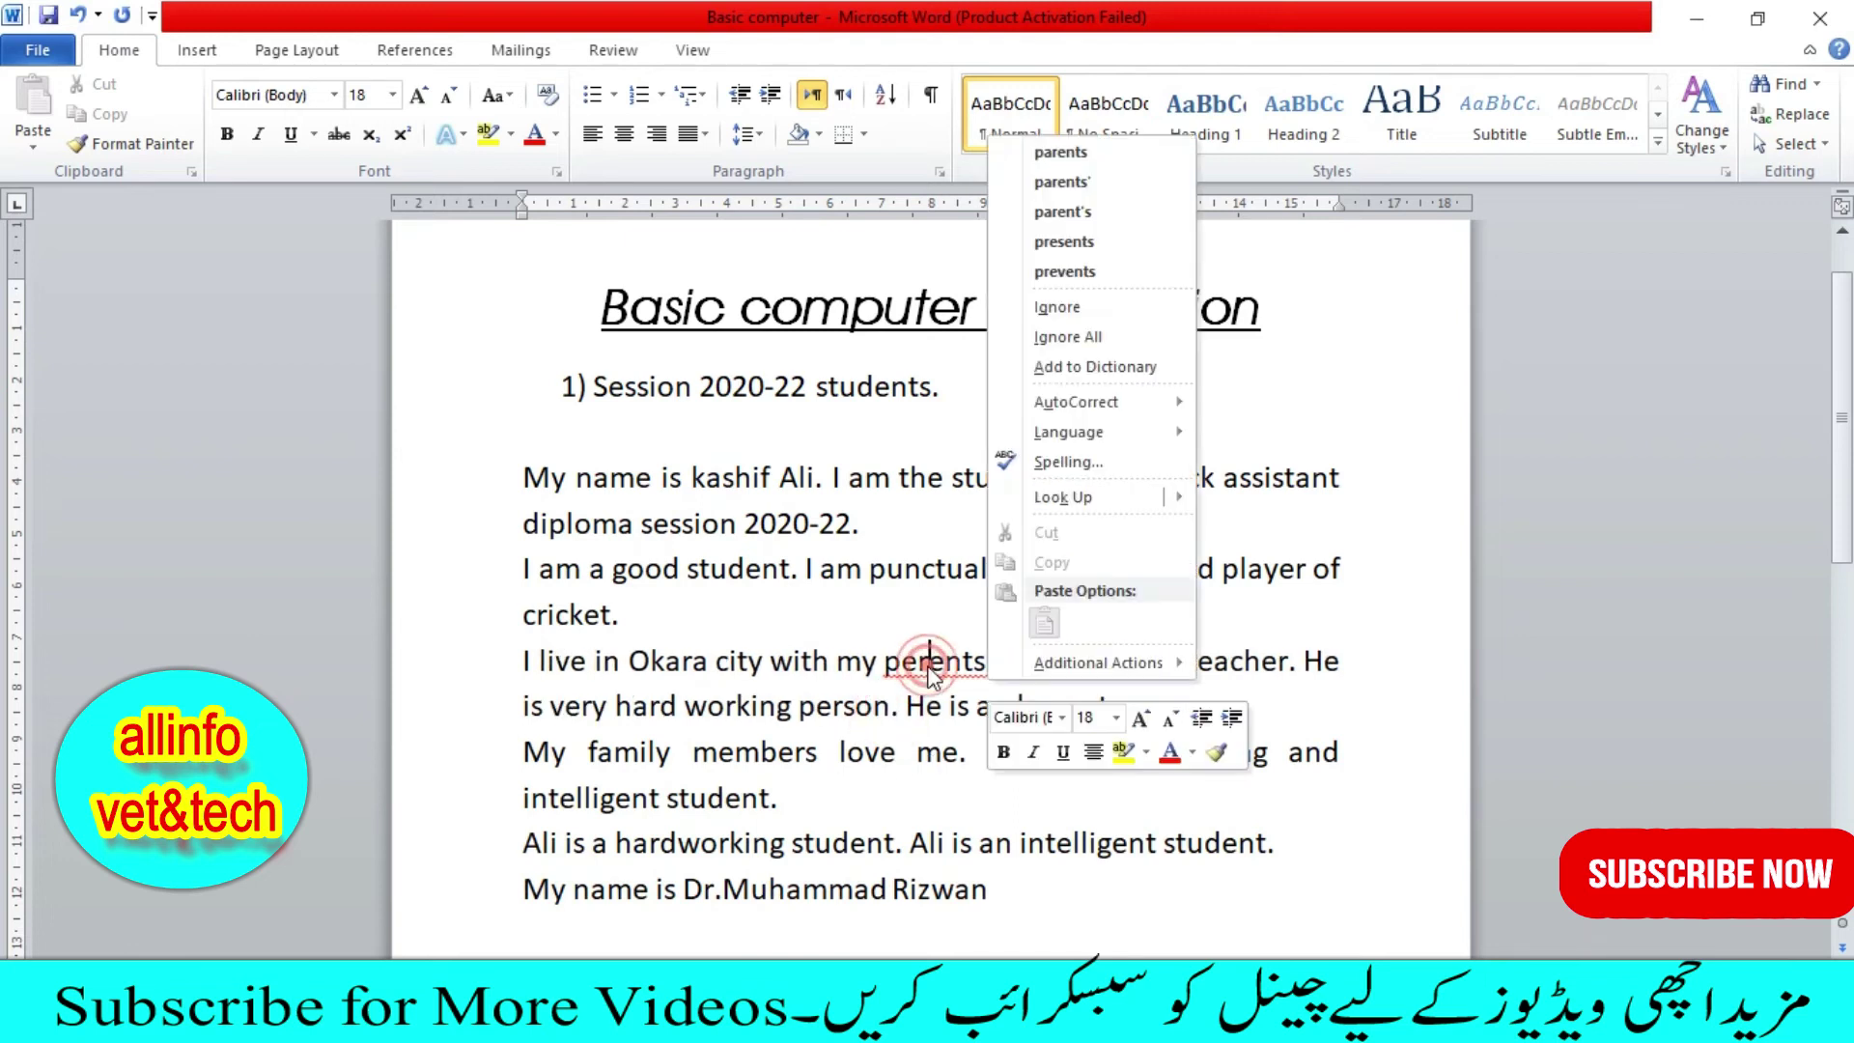
click(1058, 157)
scroll(911, 874, down, 1)
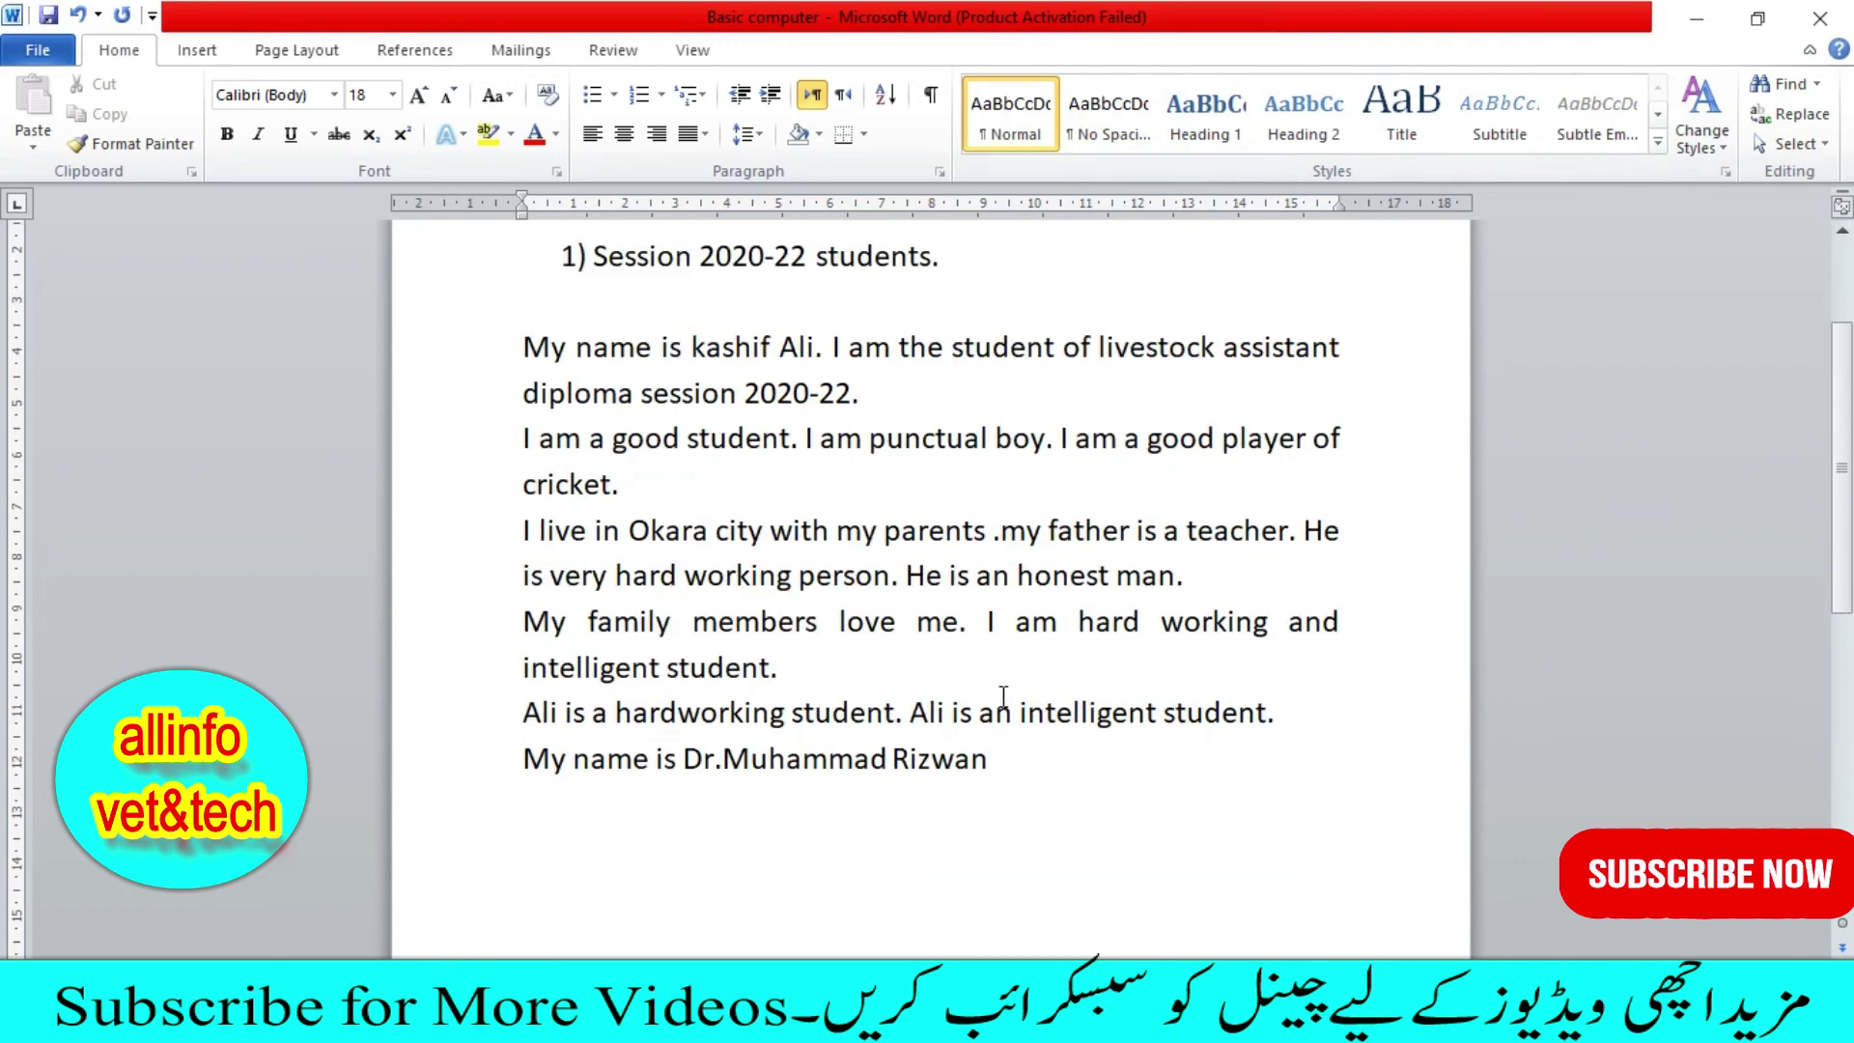
scroll(1004, 695, up, 1)
Step: Undo the corrections with Ctrl+Z so studnts, punctuol, crickat and peeoorents return, then show Review
key(ctrl+z)
key(ctrl+z)
key(ctrl+z)
key(ctrl+z)
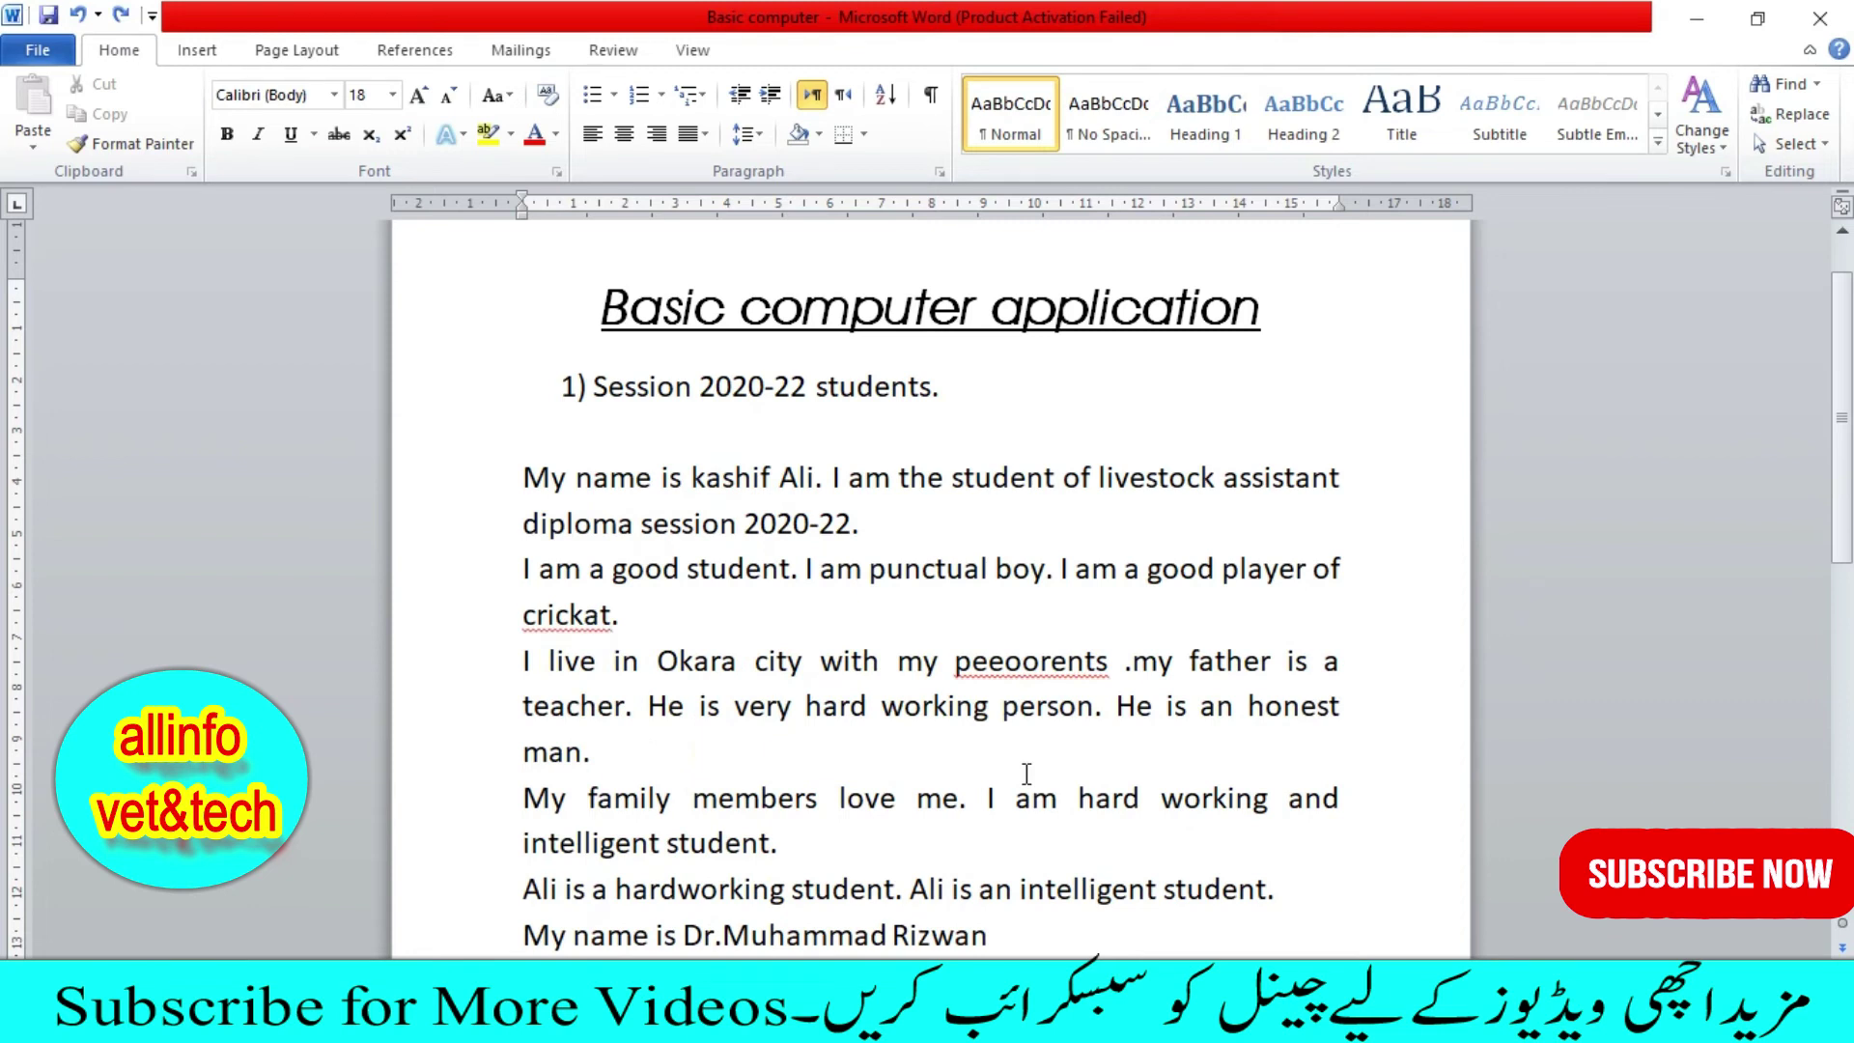
key(ctrl+z)
key(ctrl+z)
key(ctrl+z)
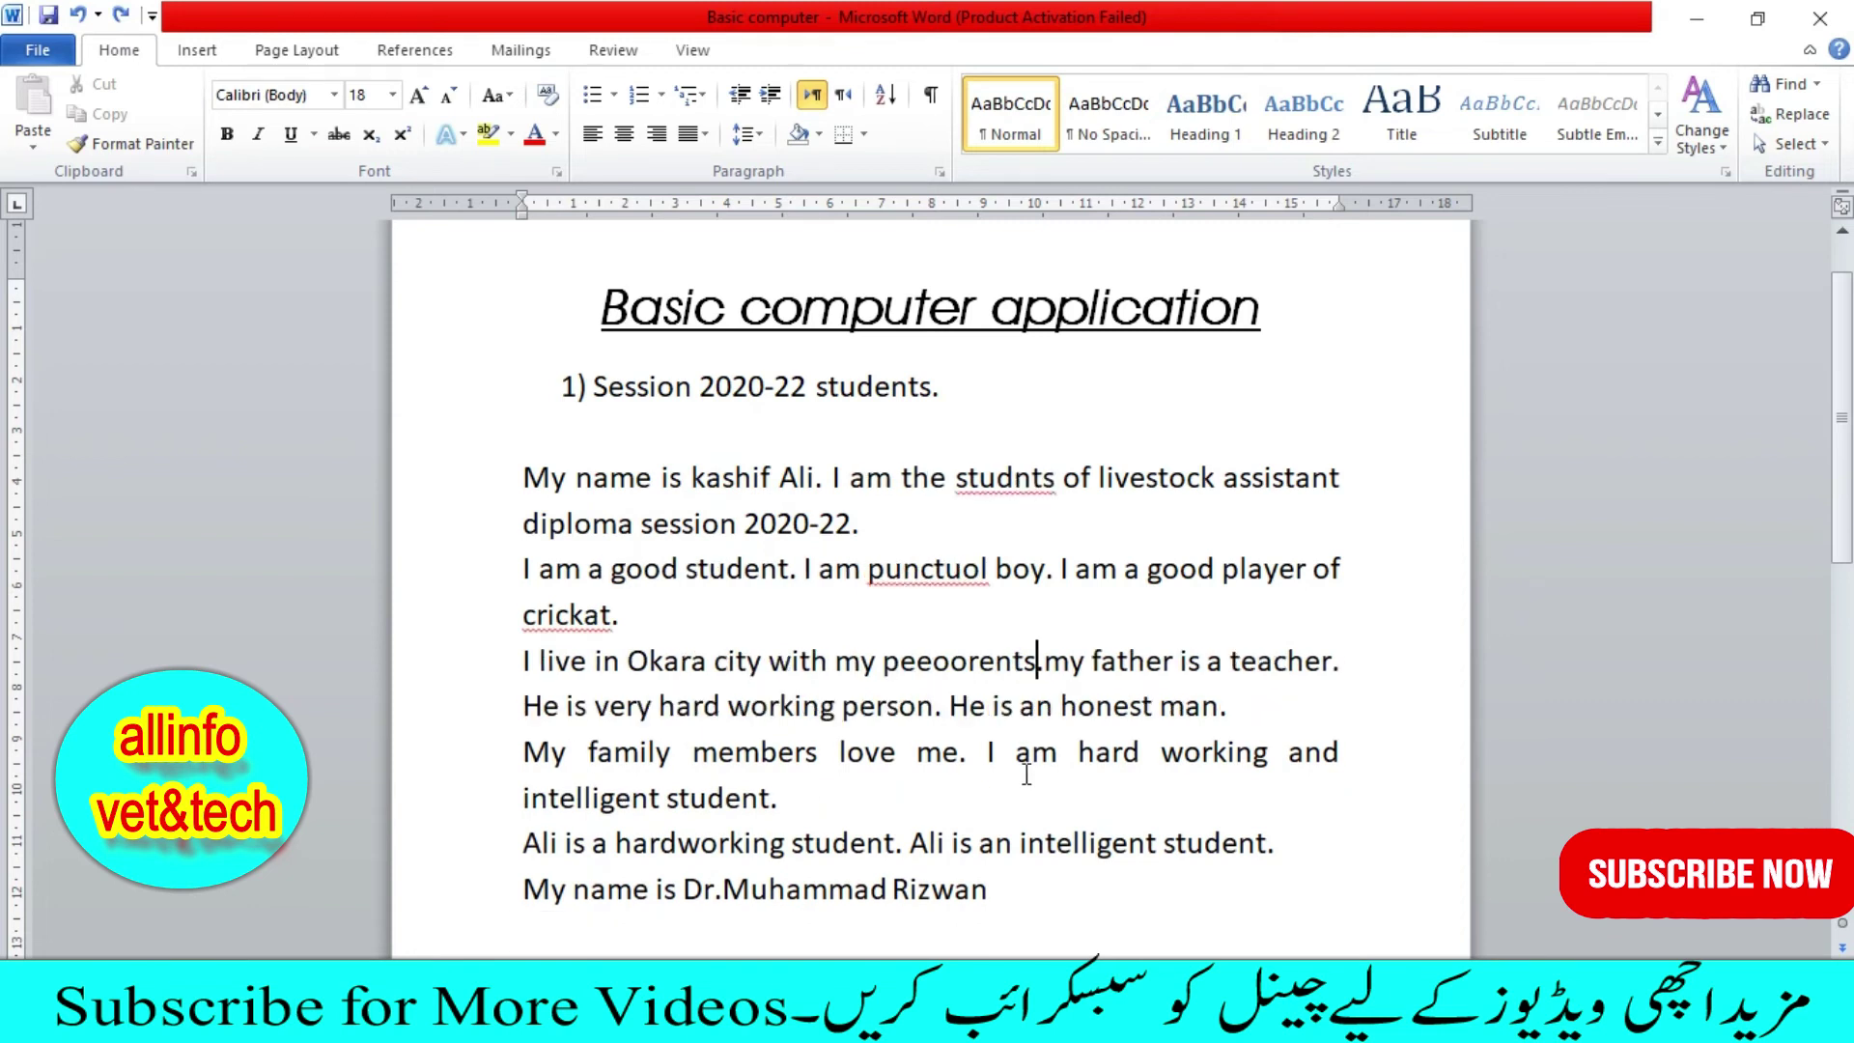
key(ctrl+z)
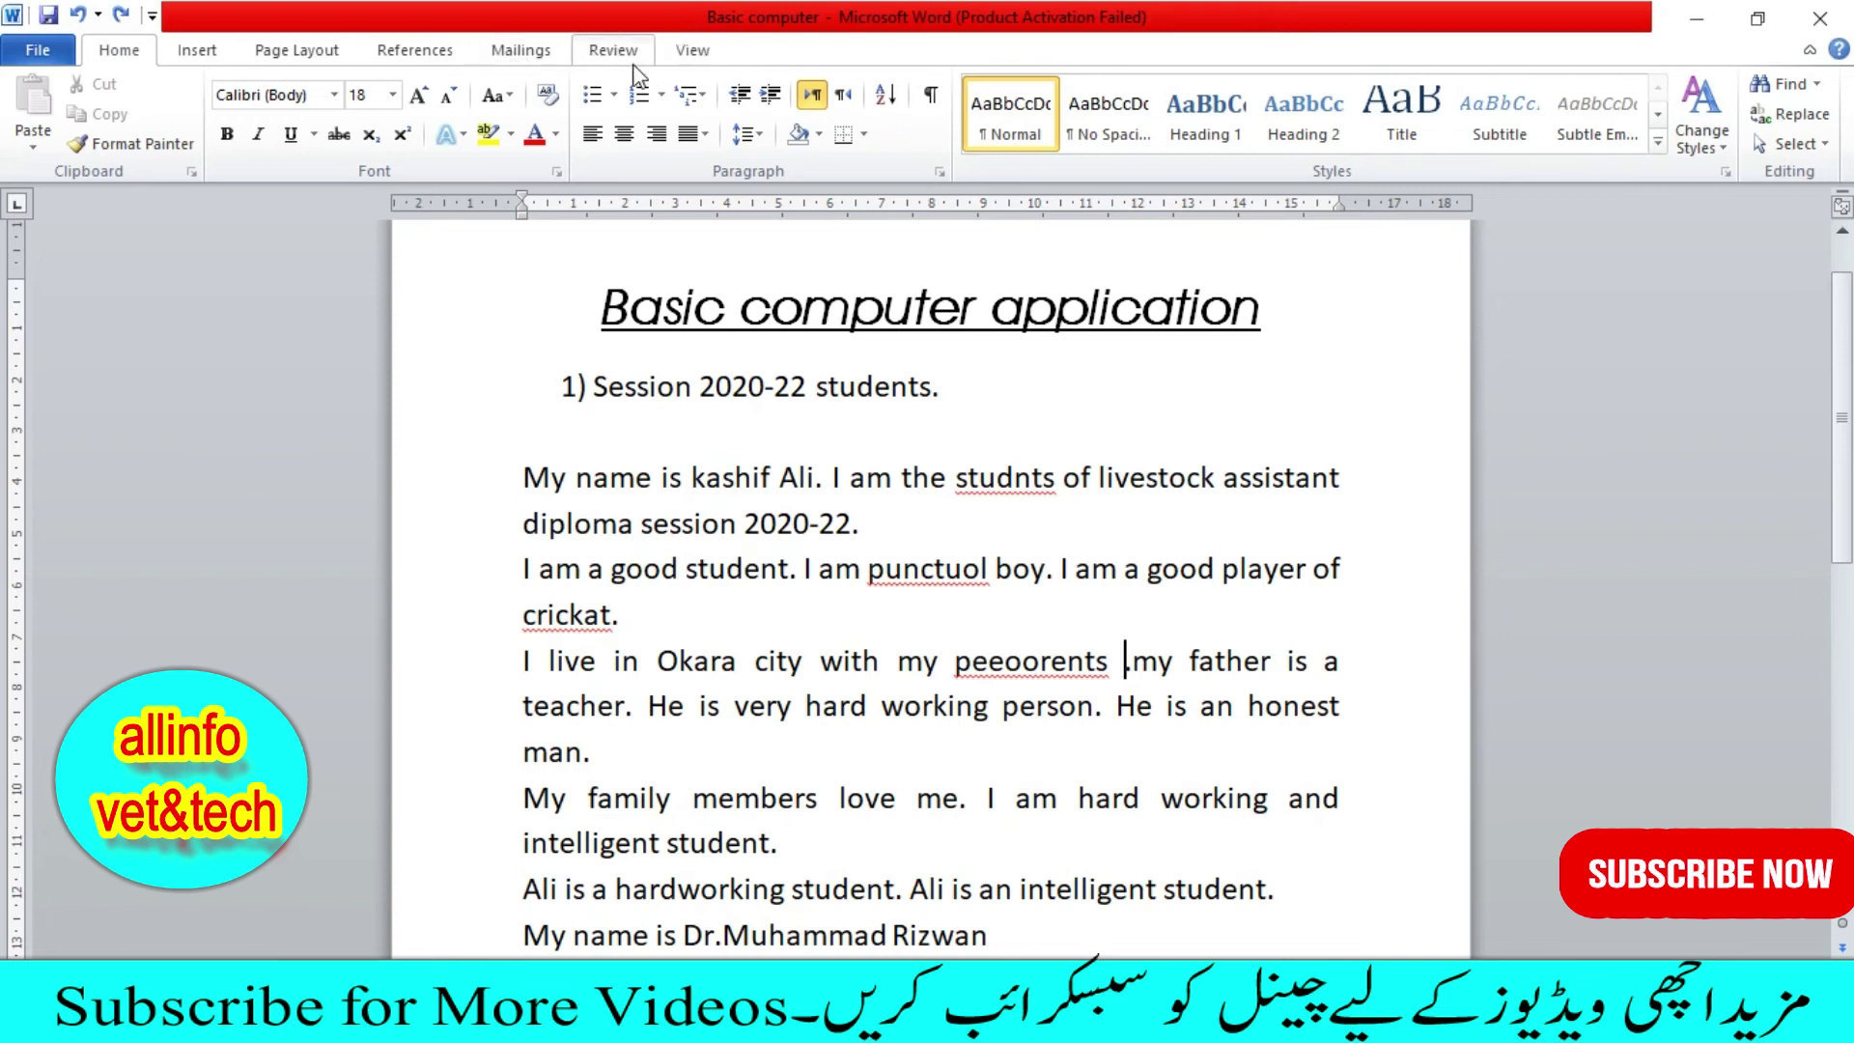
click(608, 53)
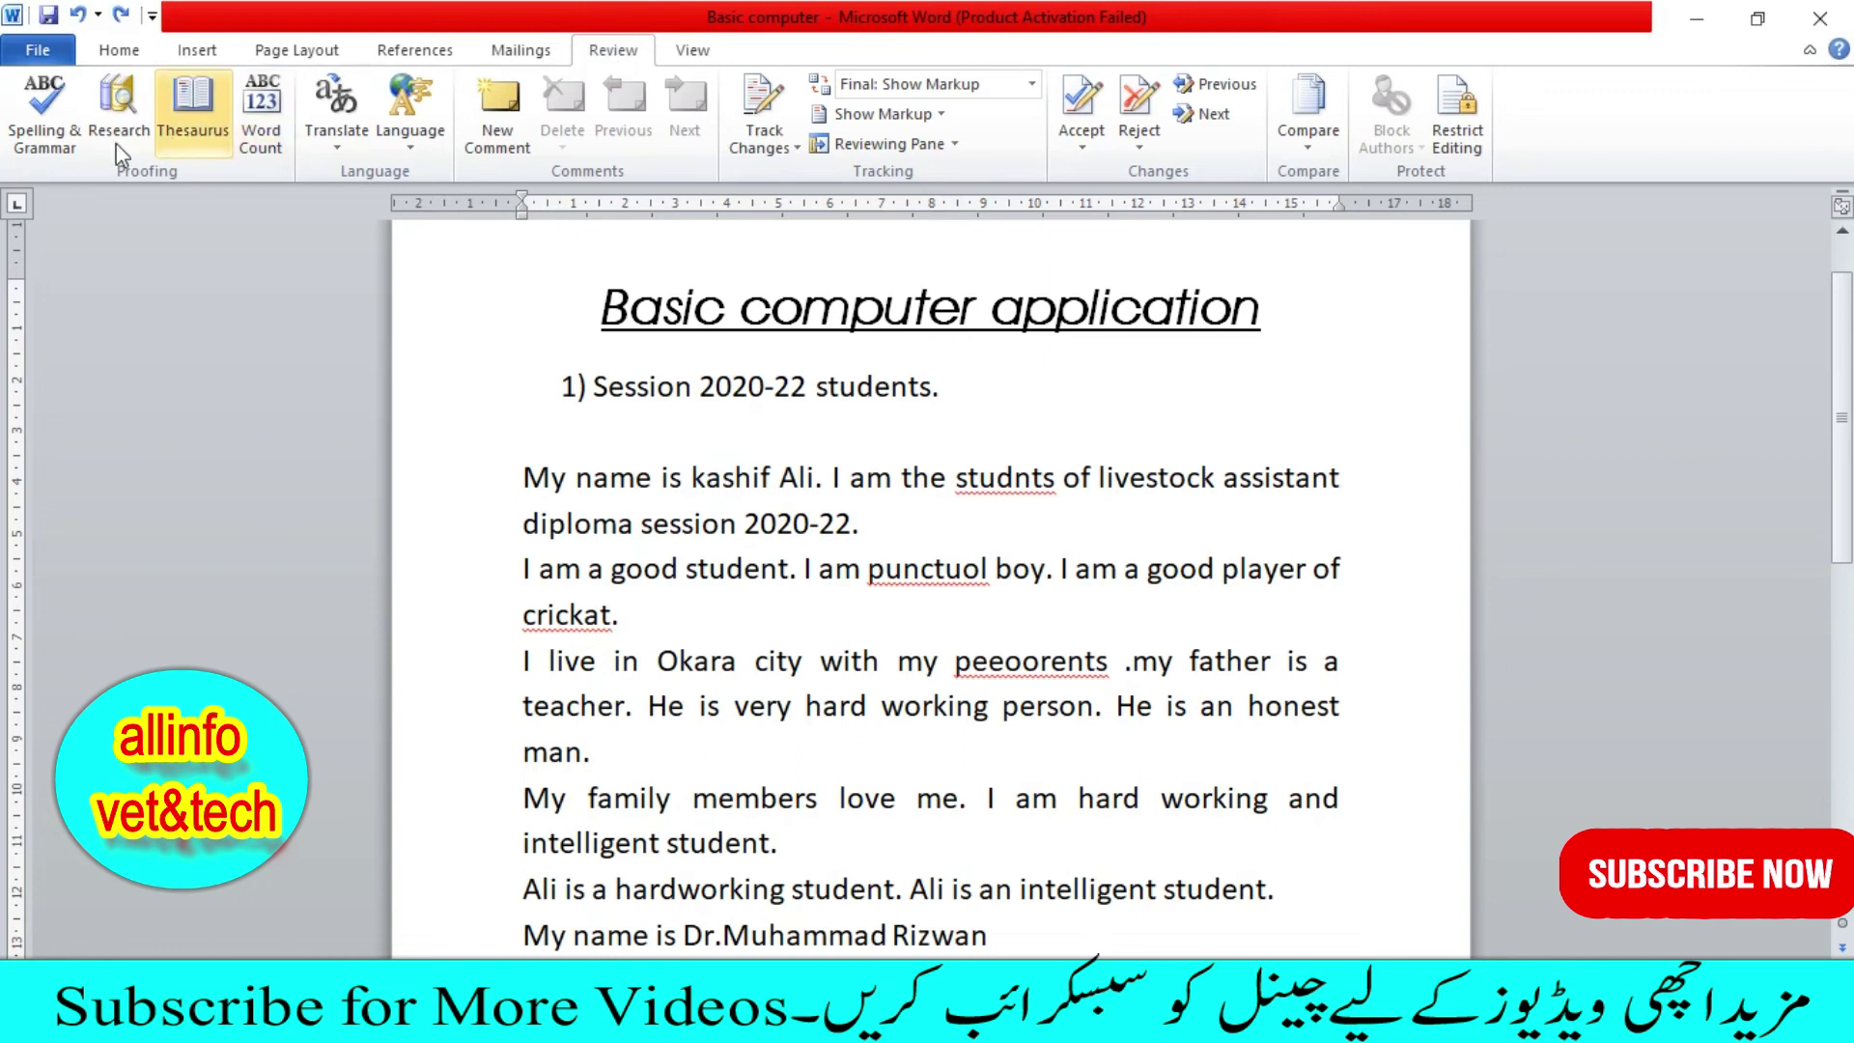
Step: Start Spelling & Grammar, remove extra letters from 'peeoorents' in the document, and close the stalled check
click(38, 114)
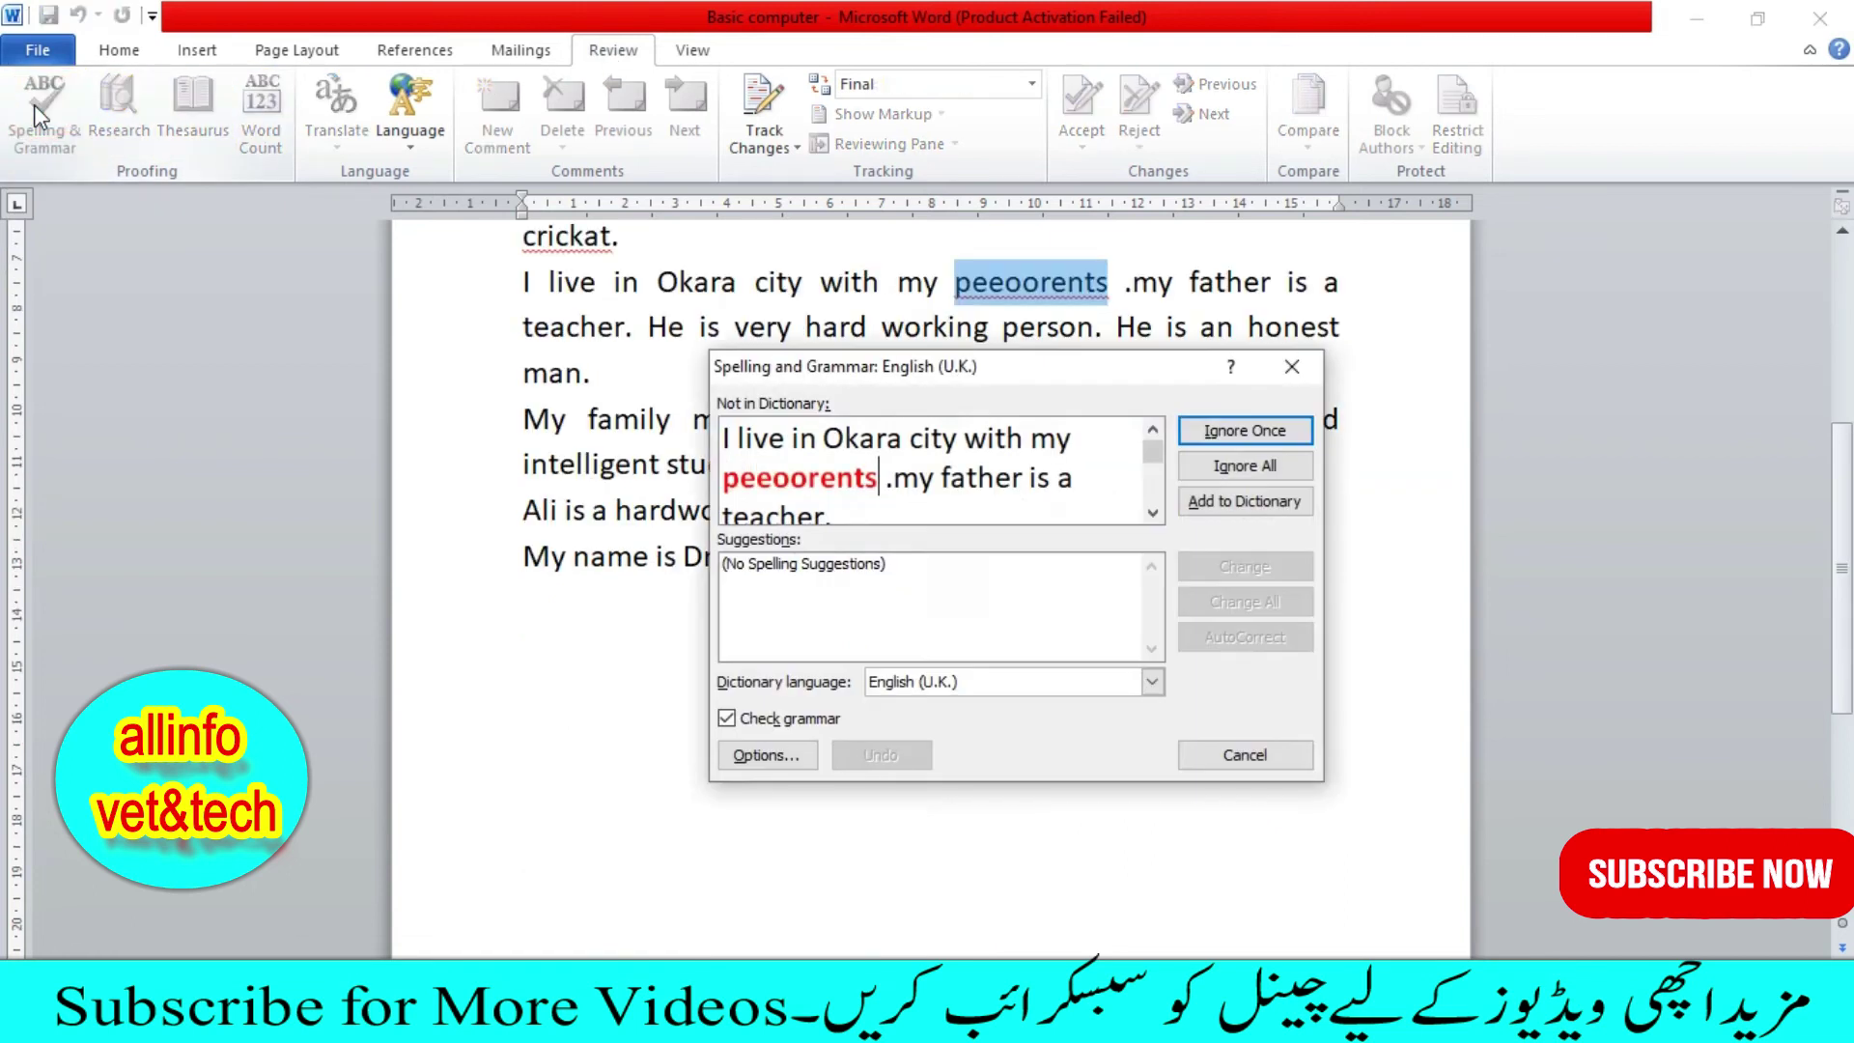
drag(1020, 365, 1121, 363)
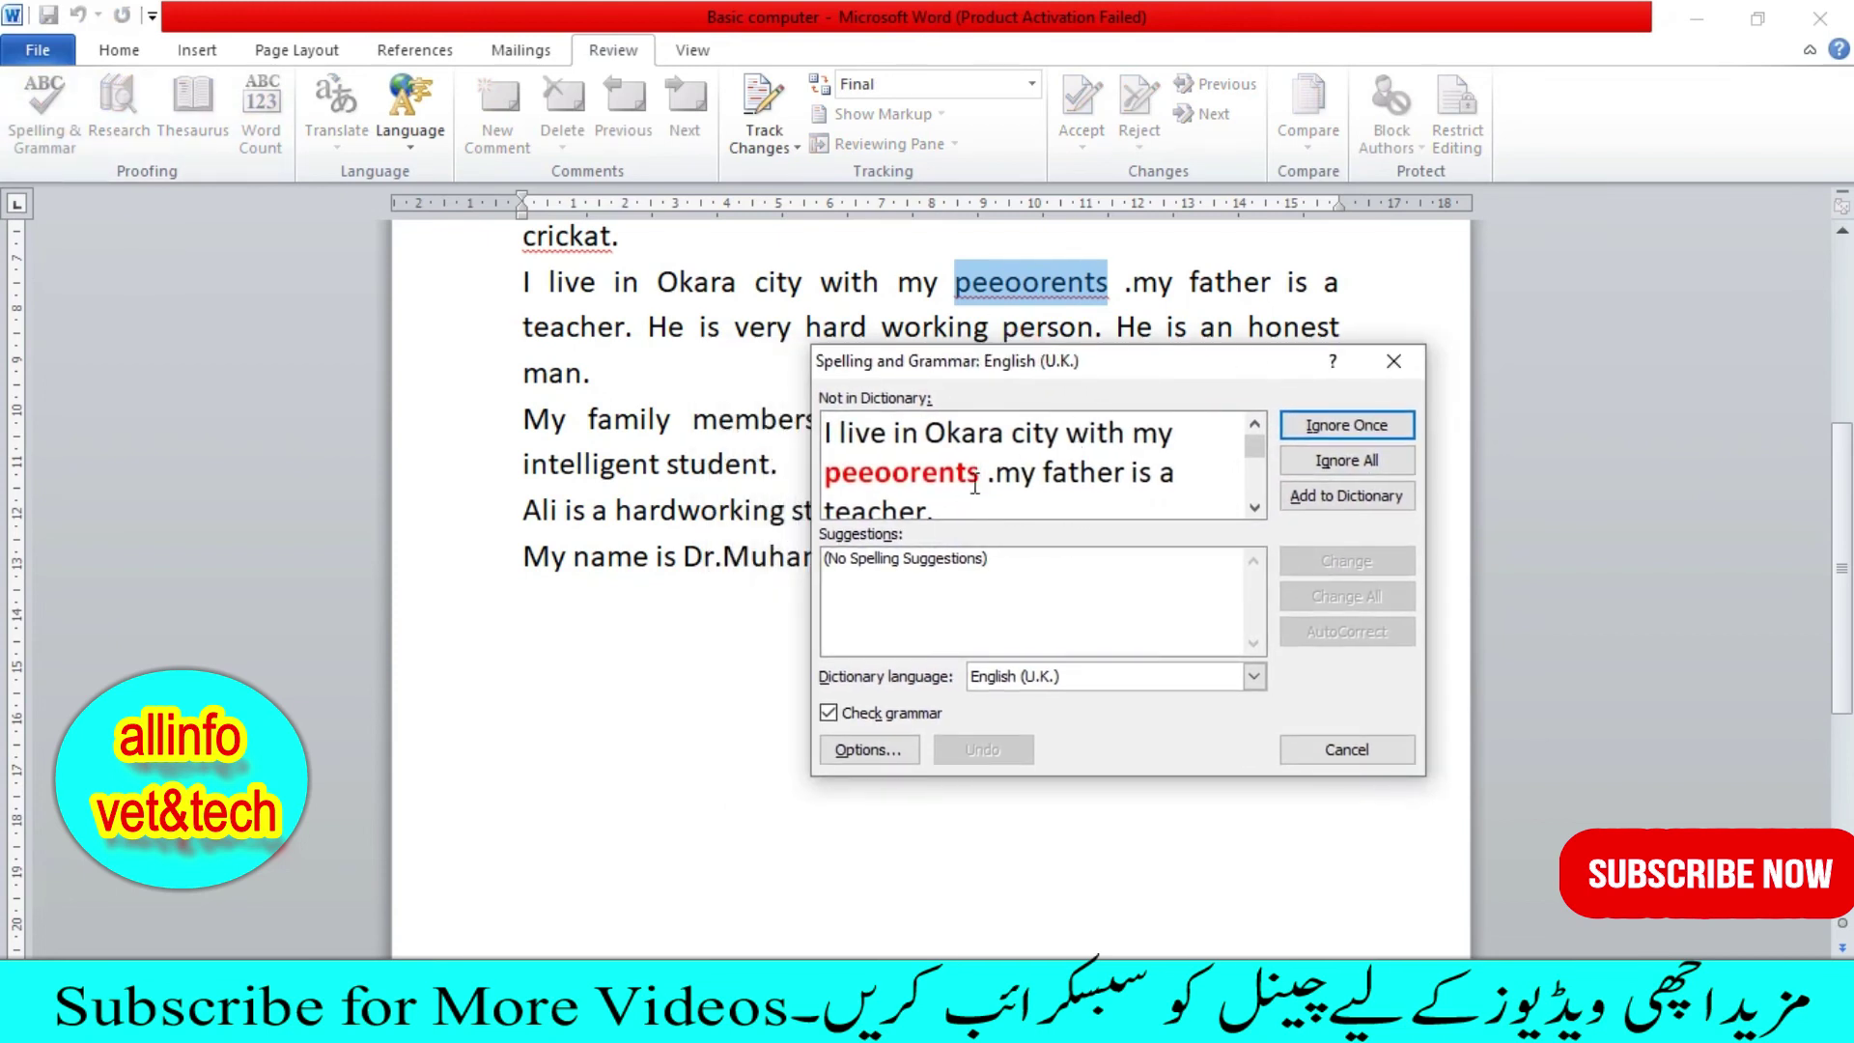
click(1040, 282)
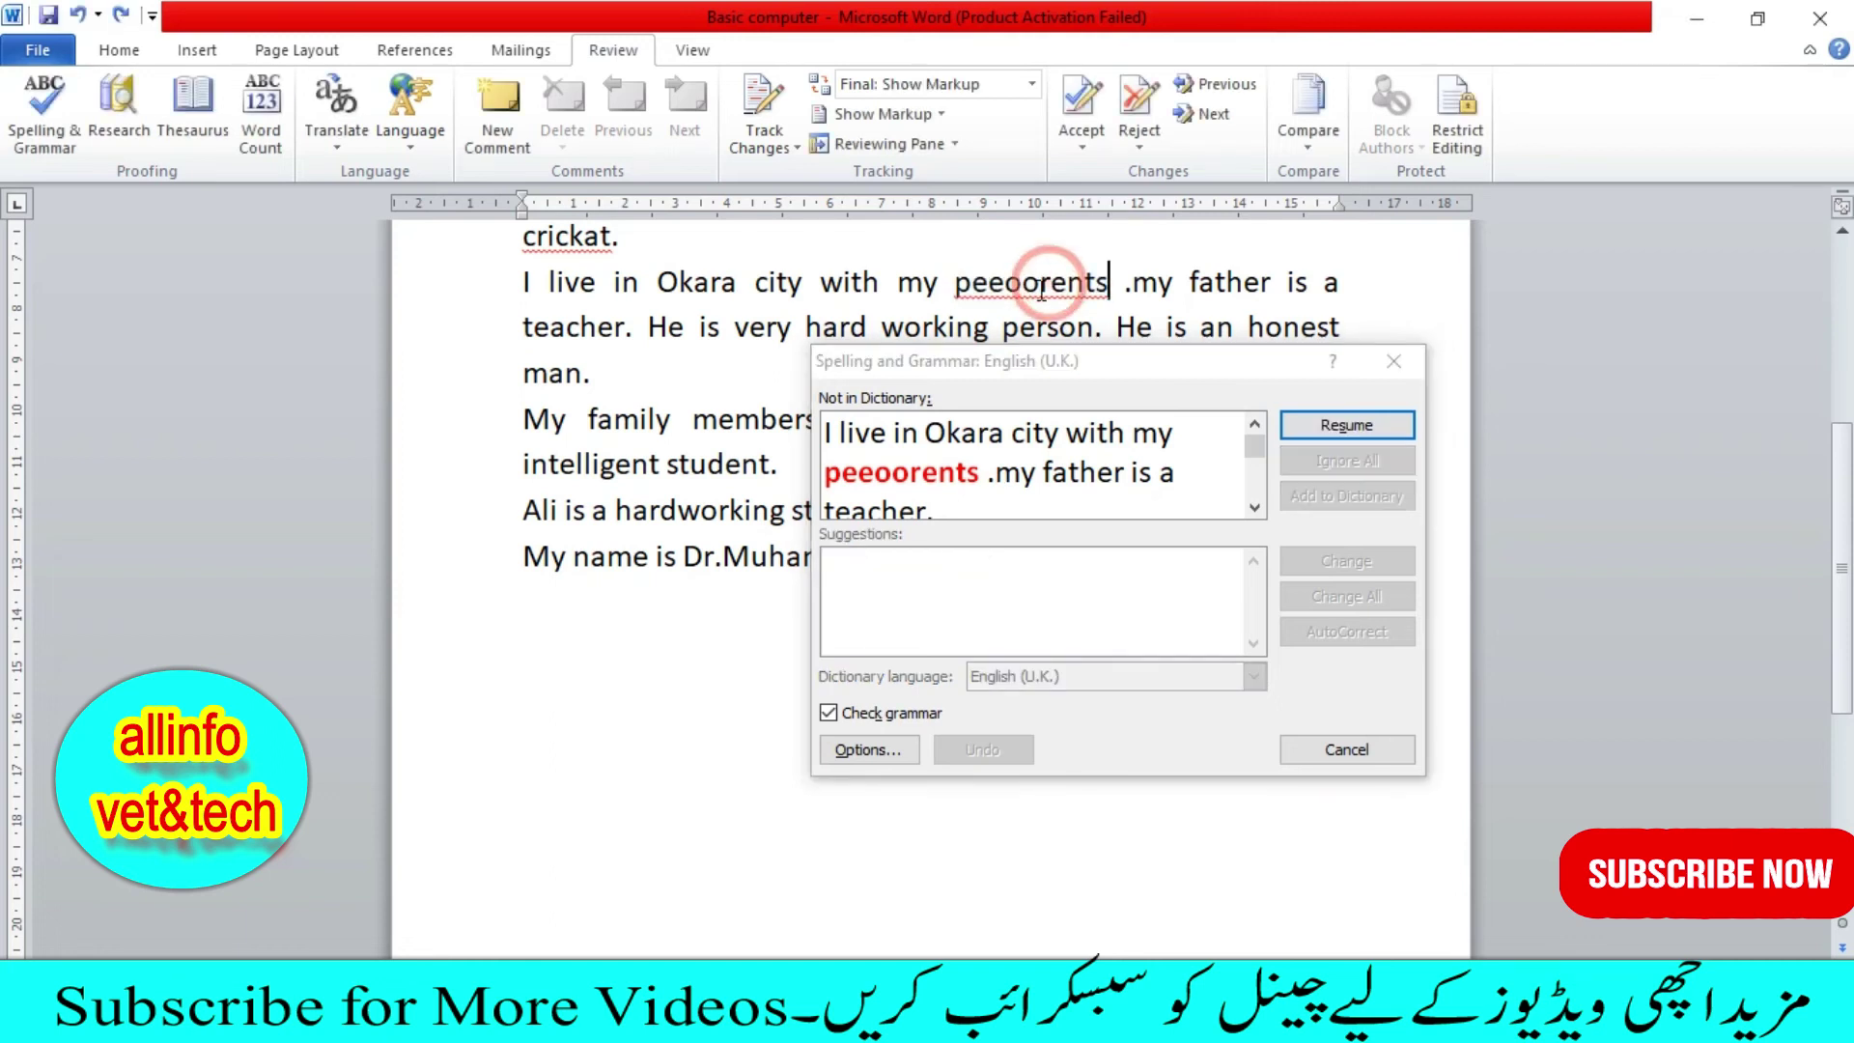
key(BackSpace)
key(BackSpace)
key(BackSpace)
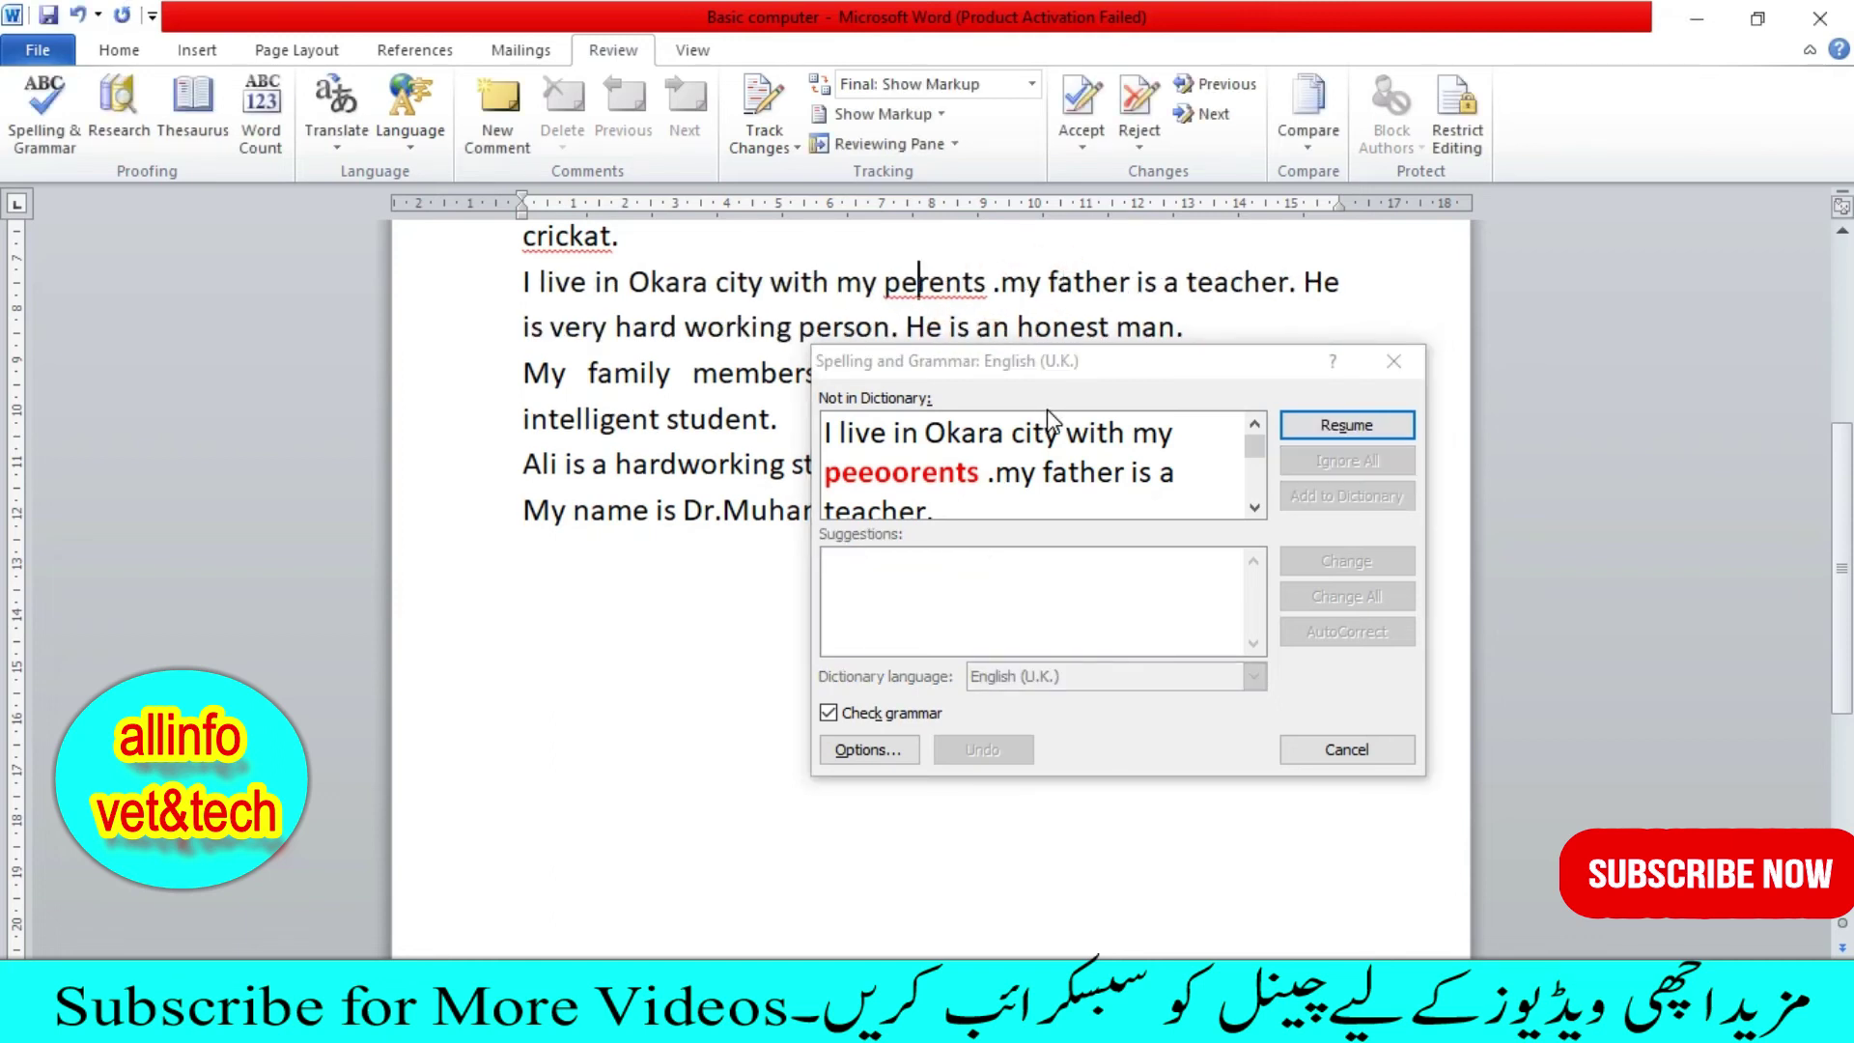
click(1052, 494)
click(1393, 360)
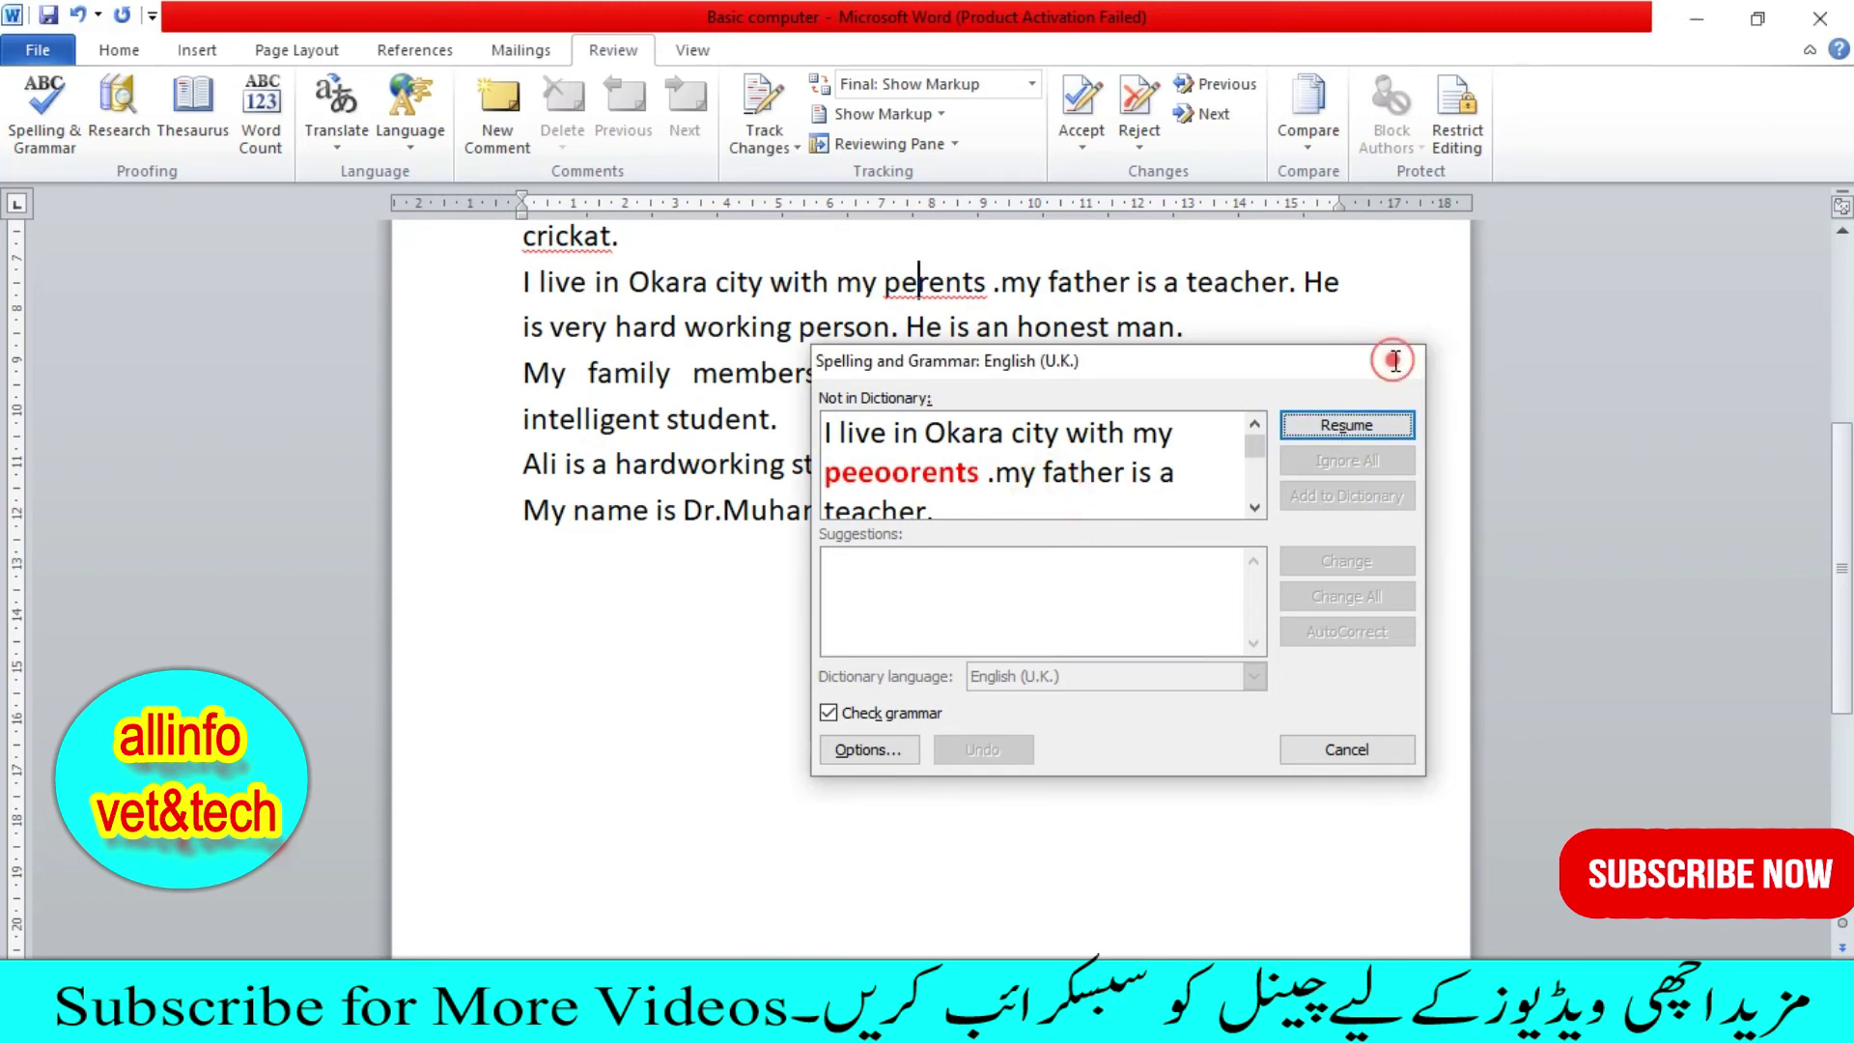
Step: Restart the spelling check and move its window aside to reveal 'perents'
click(44, 107)
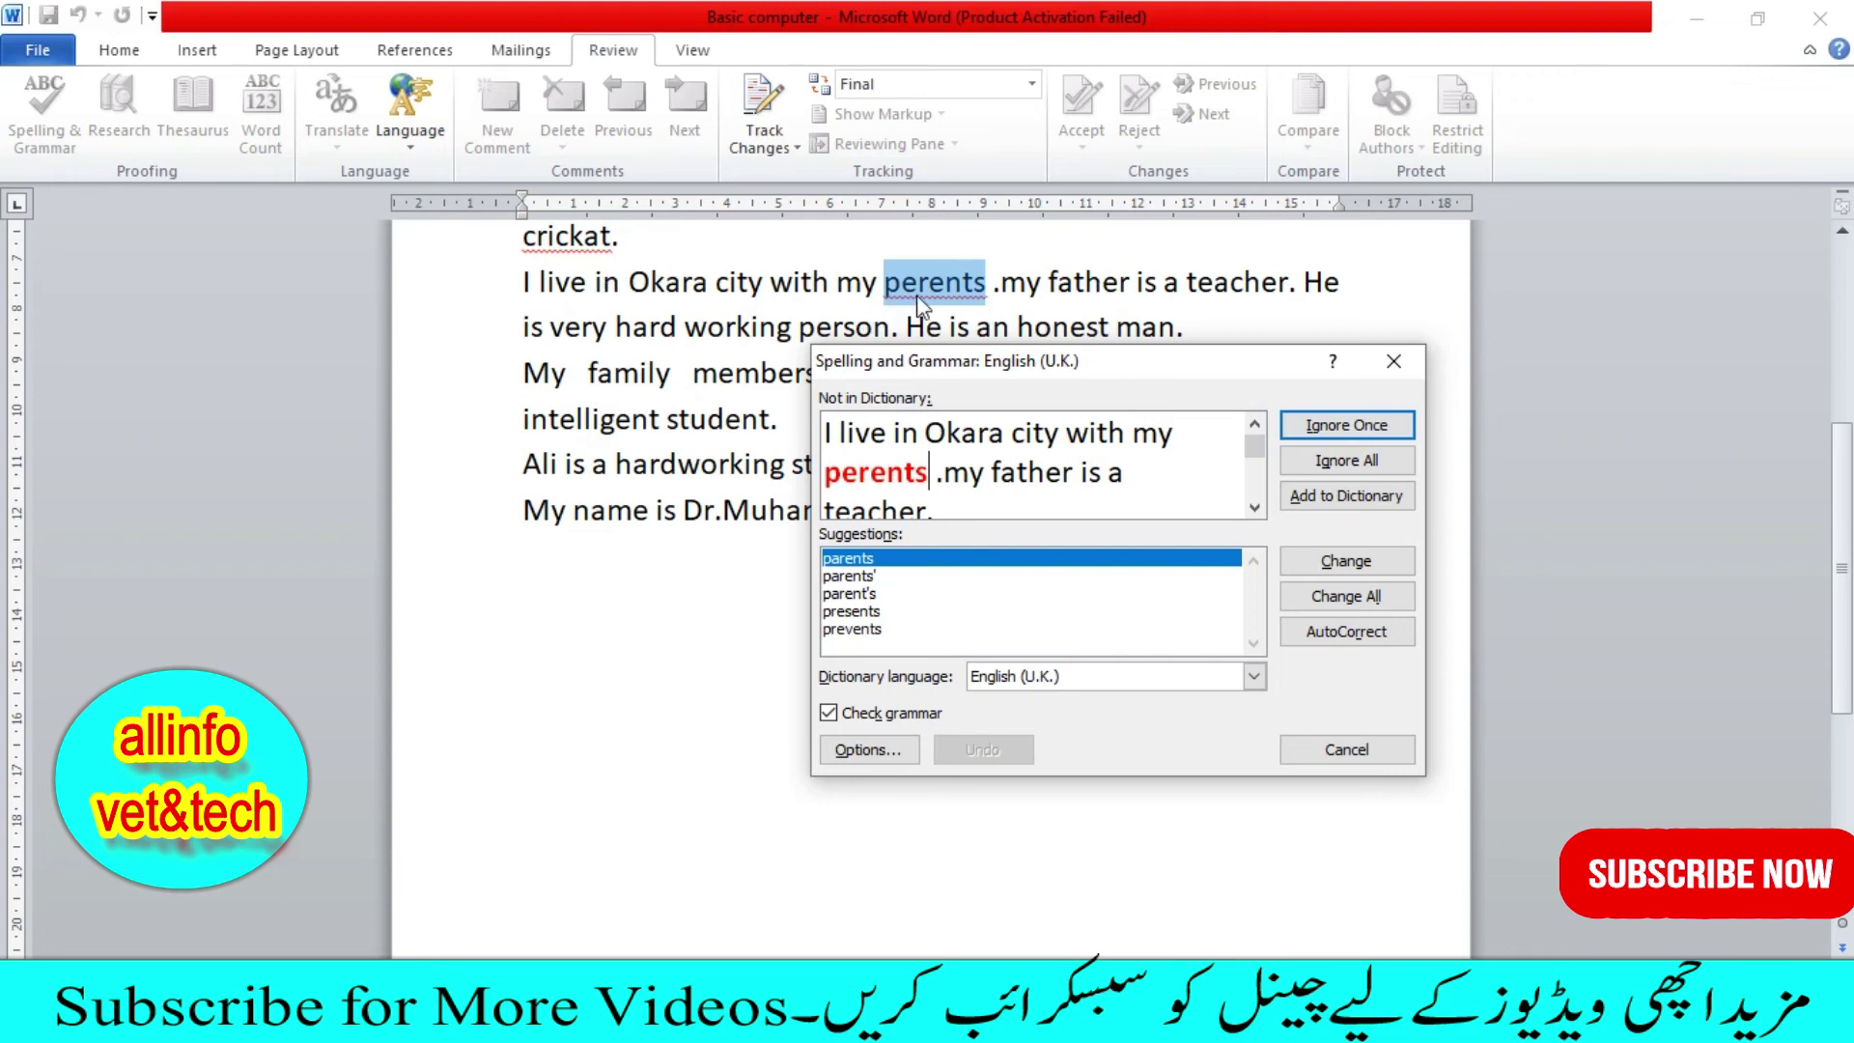
drag(1111, 363, 1507, 315)
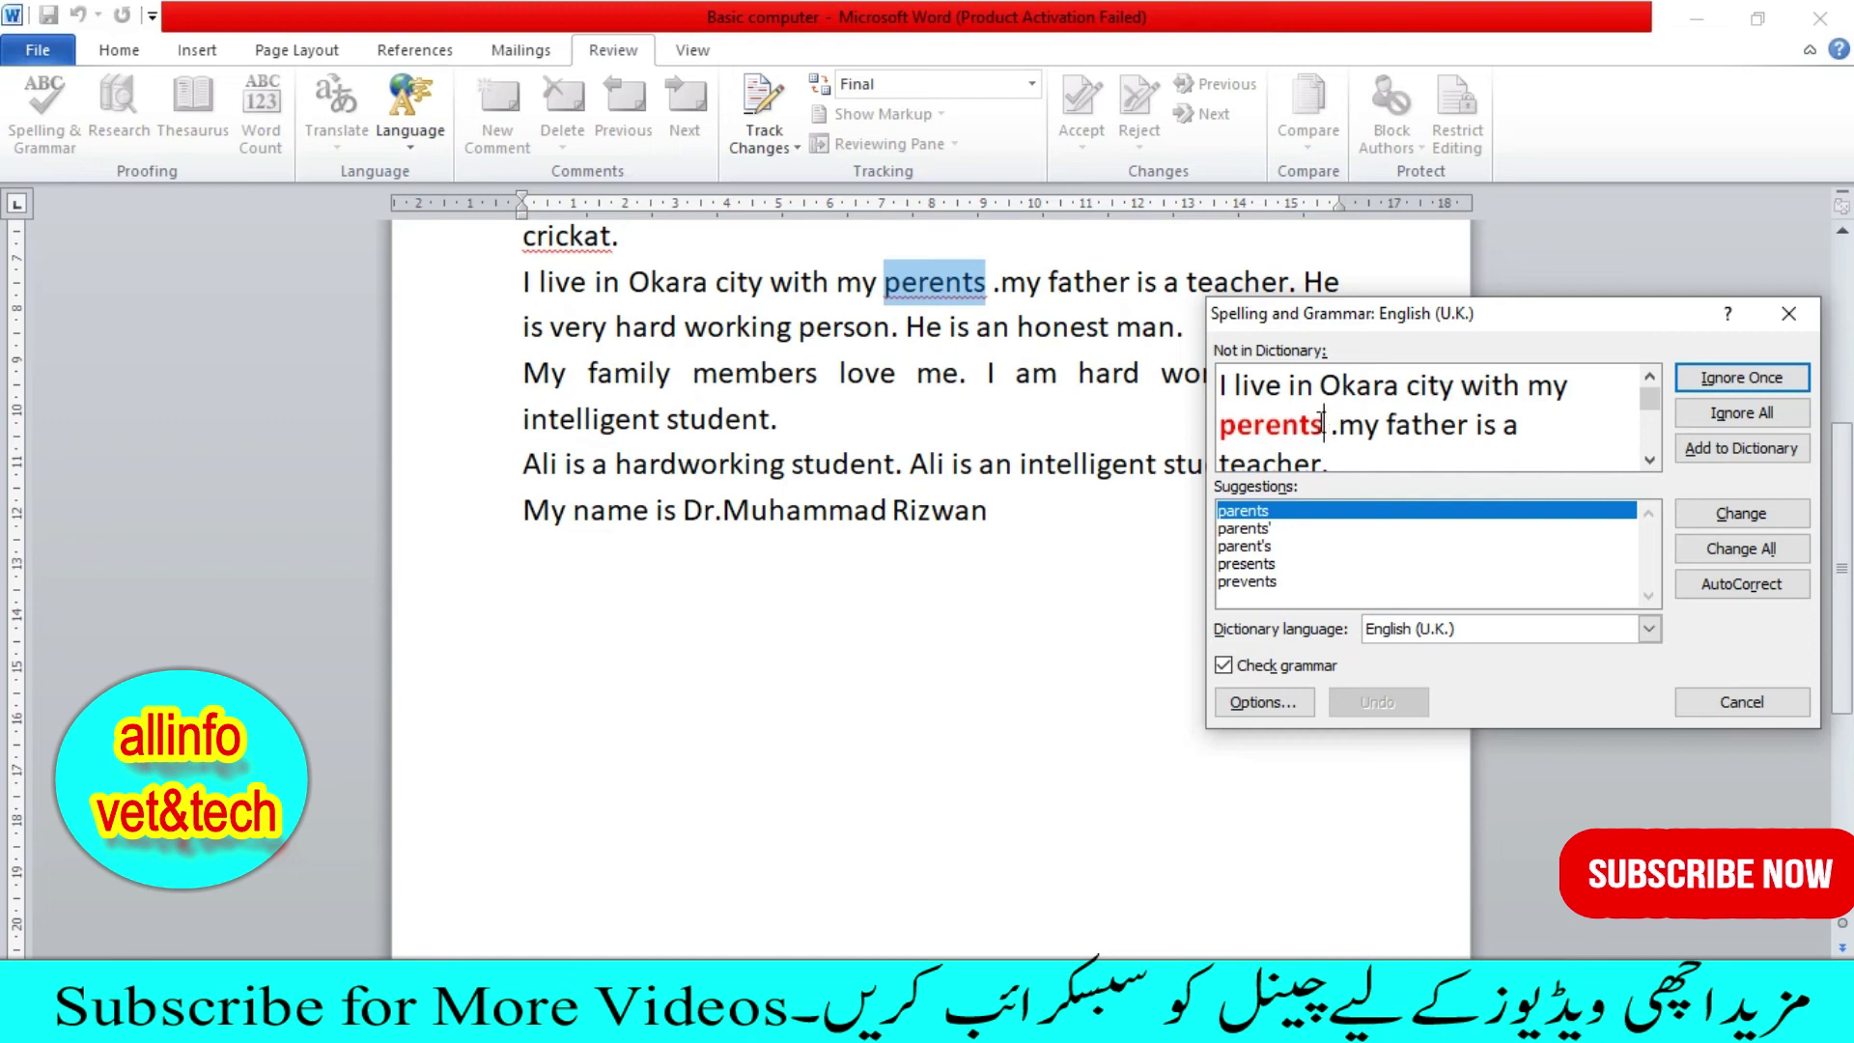
drag(1321, 426, 1207, 426)
click(1252, 426)
Step: Change perents, studnts, punctuol and crickat to parents, student, punctual and cricket in the Spelling dialog
click(1725, 517)
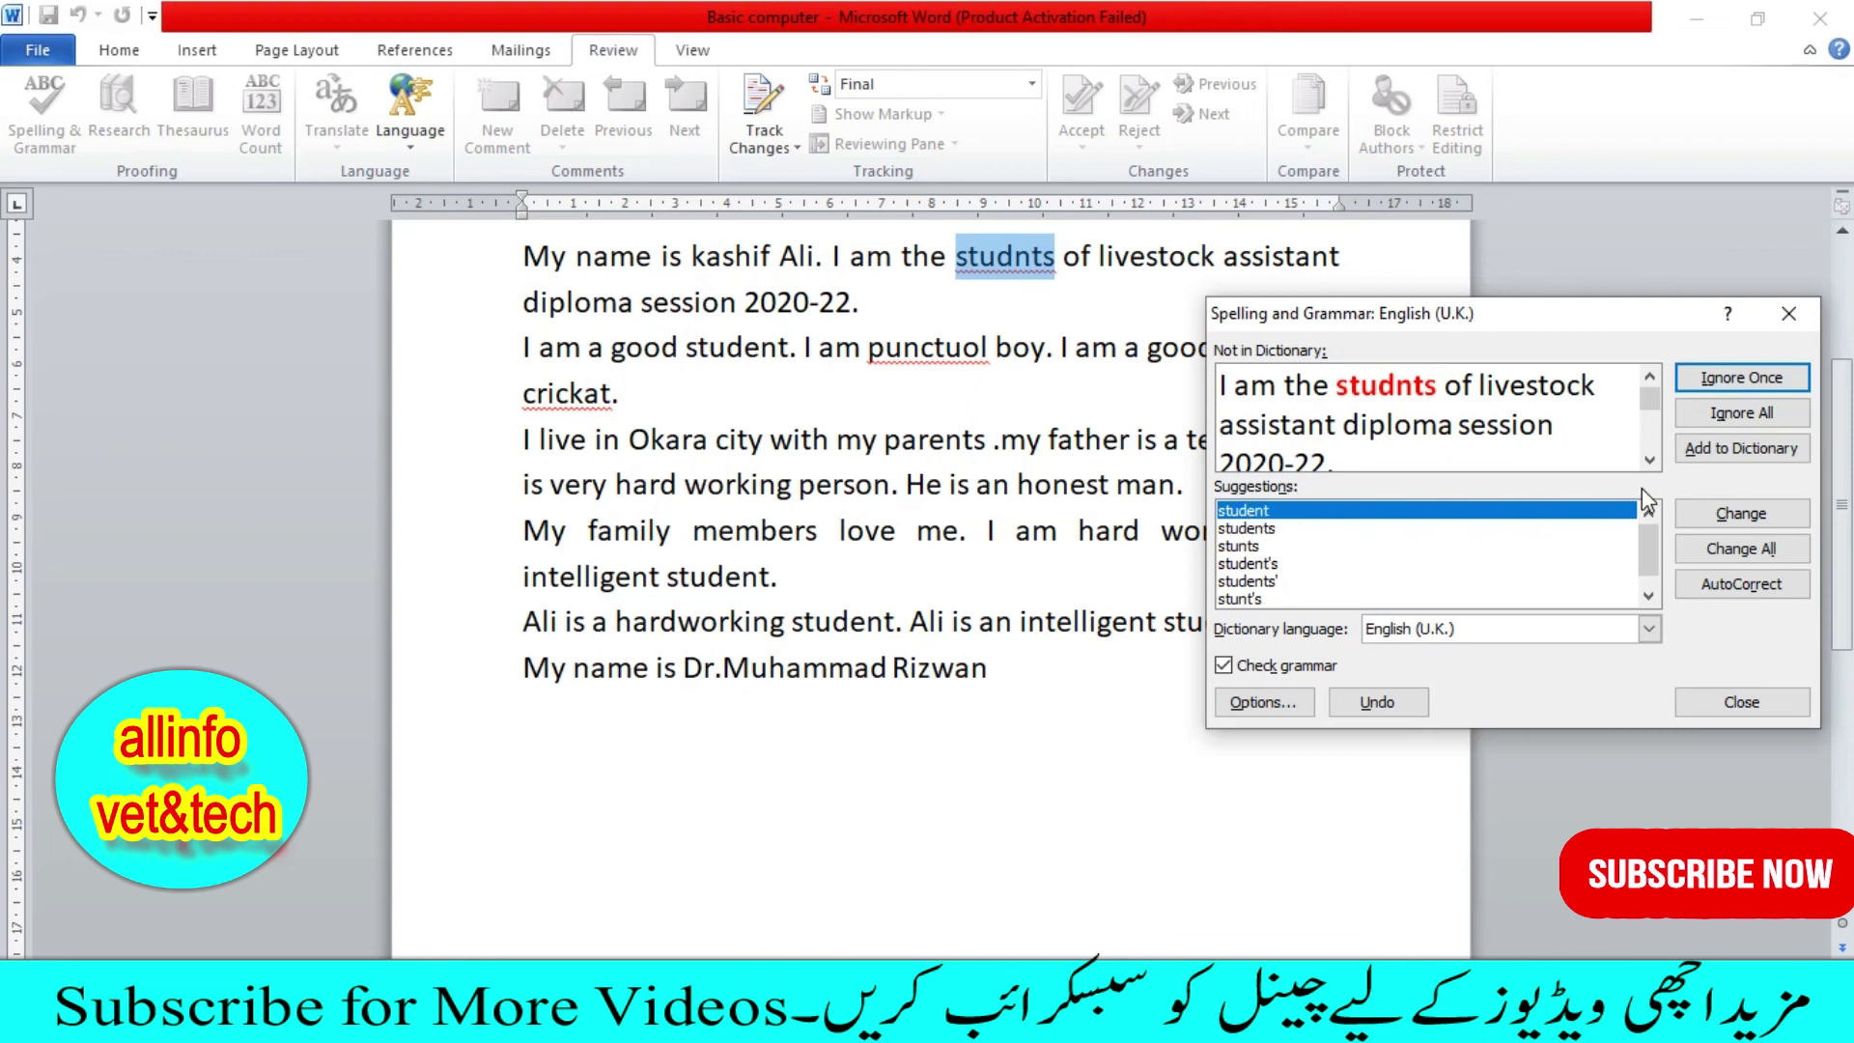
click(1249, 527)
click(1243, 510)
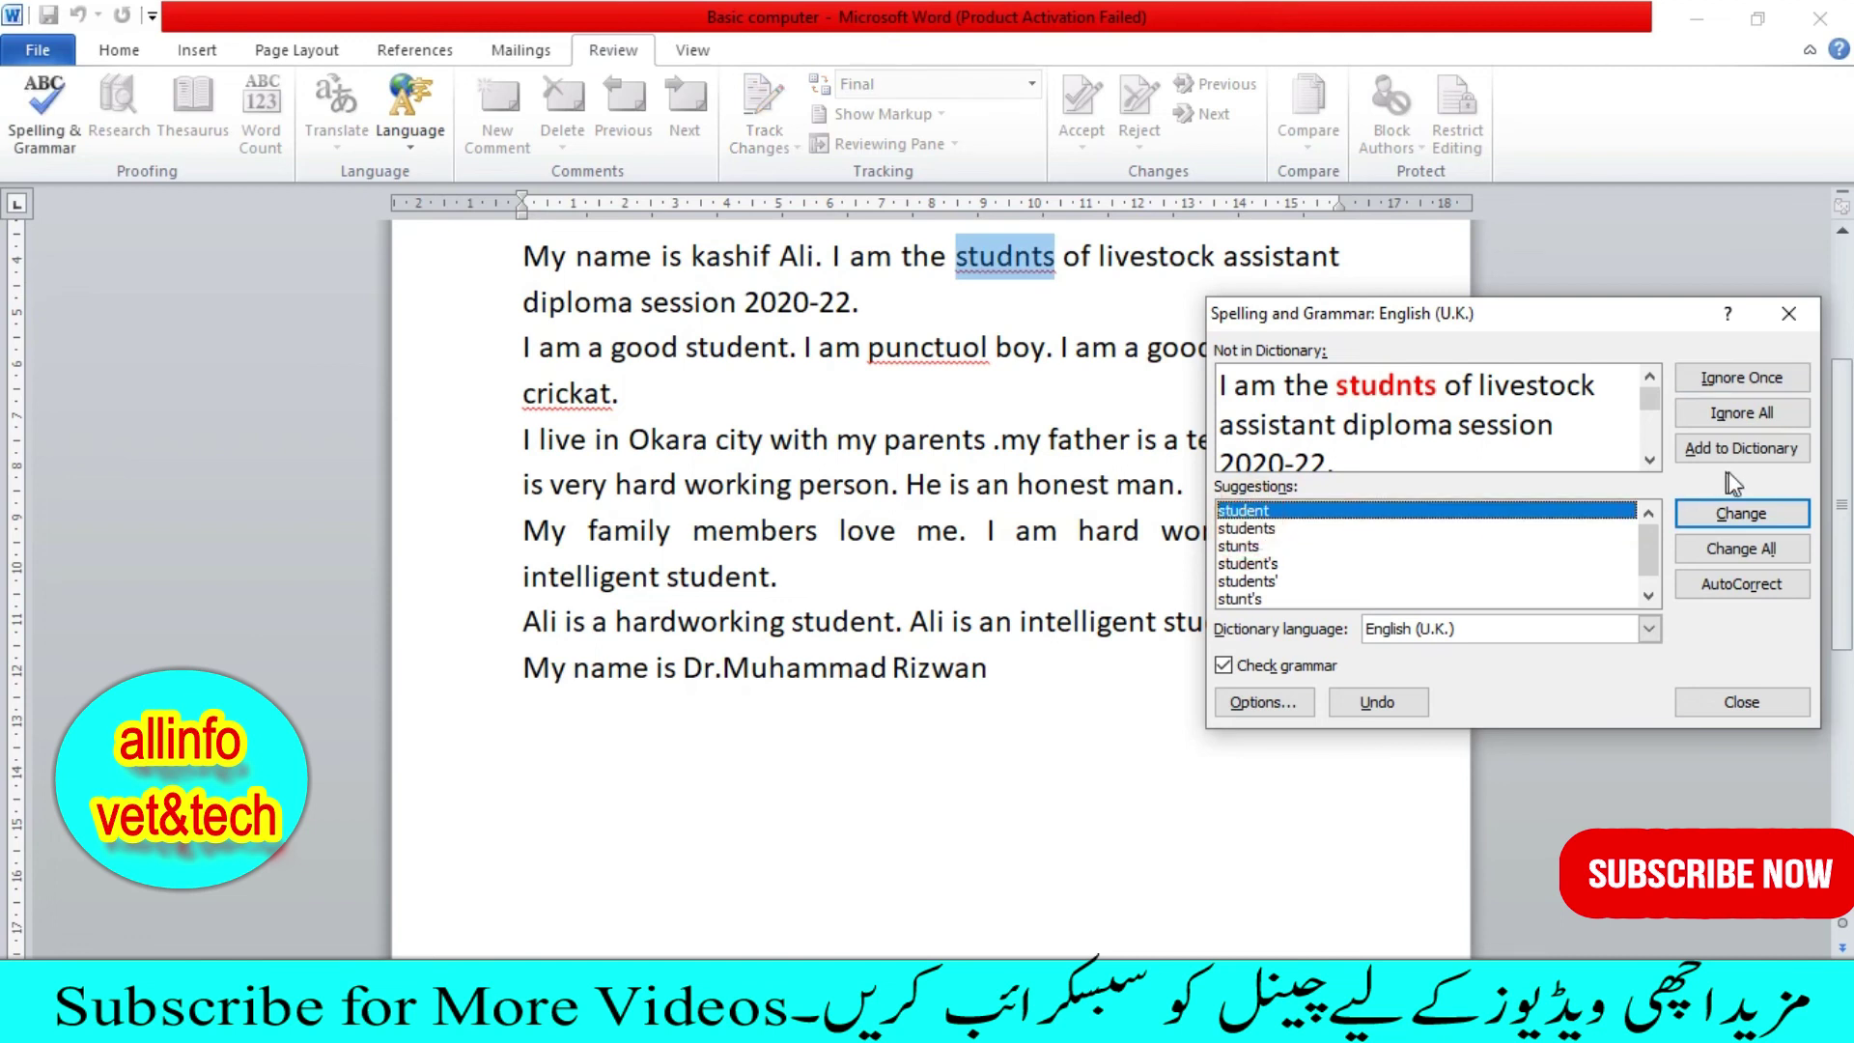
click(1737, 517)
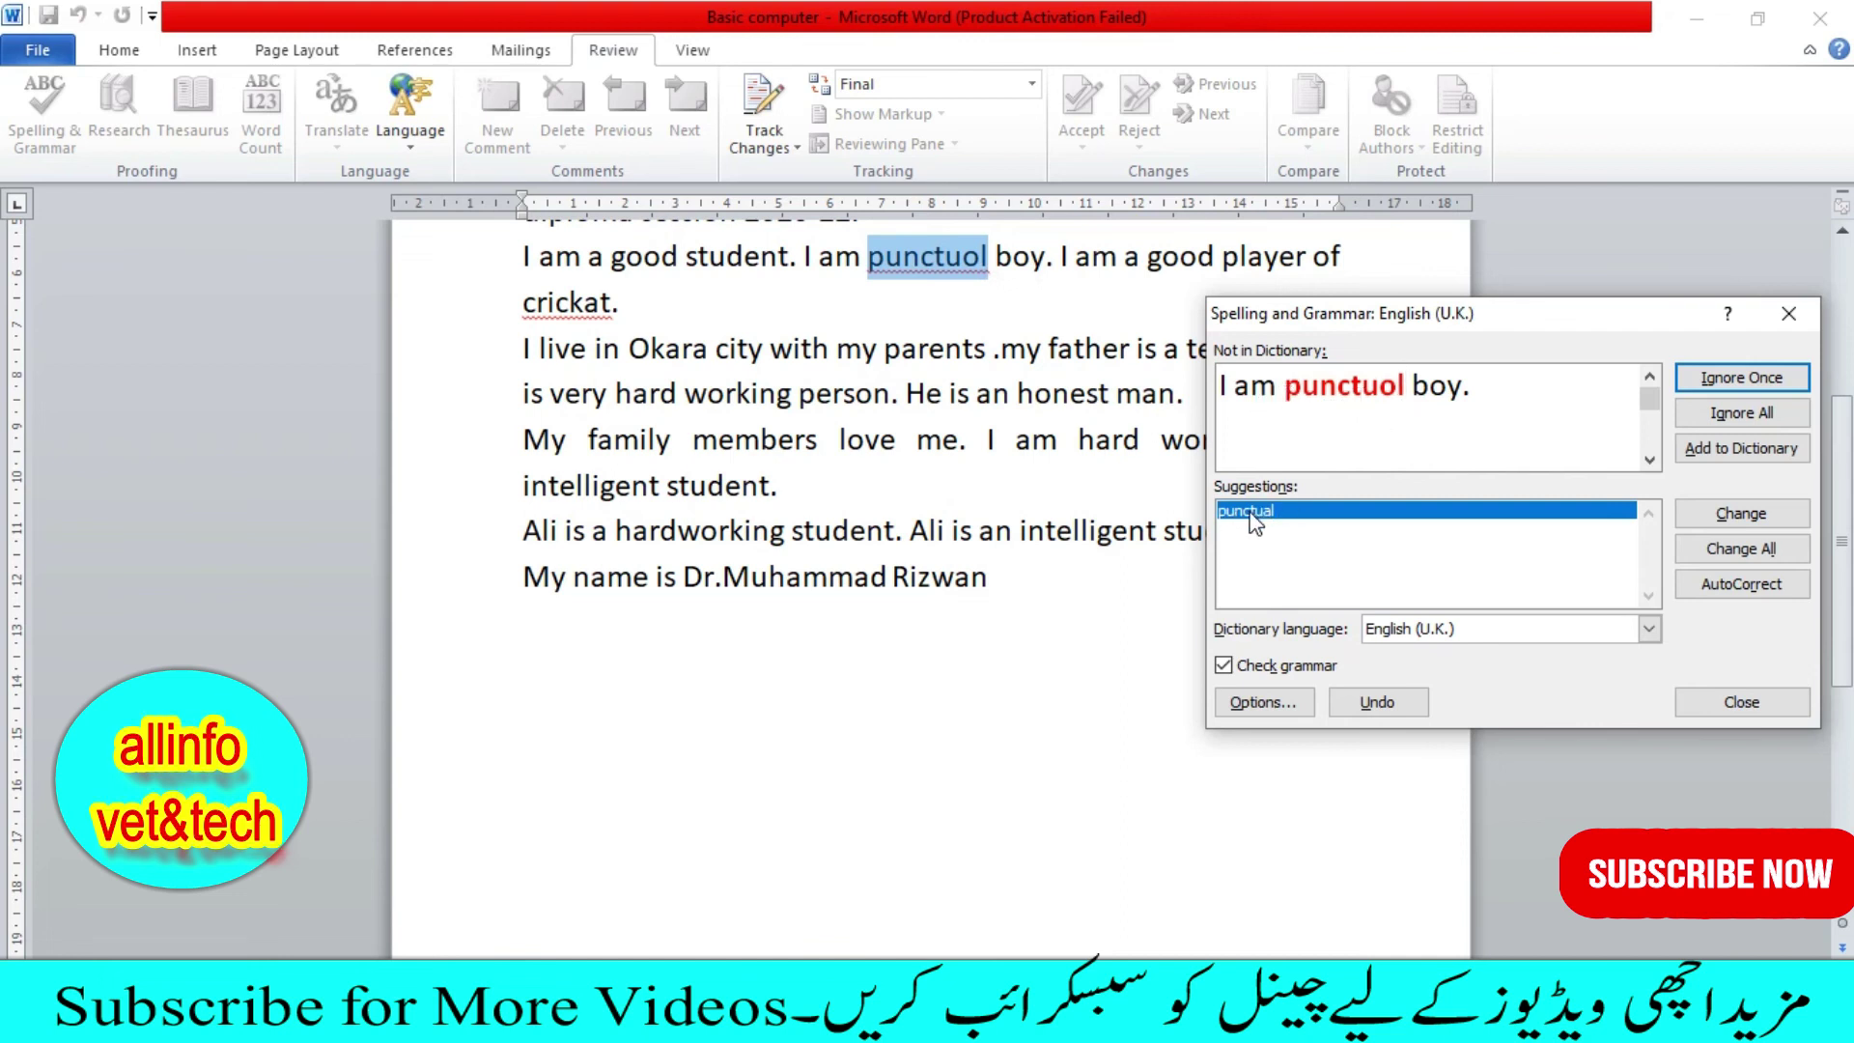
click(1714, 515)
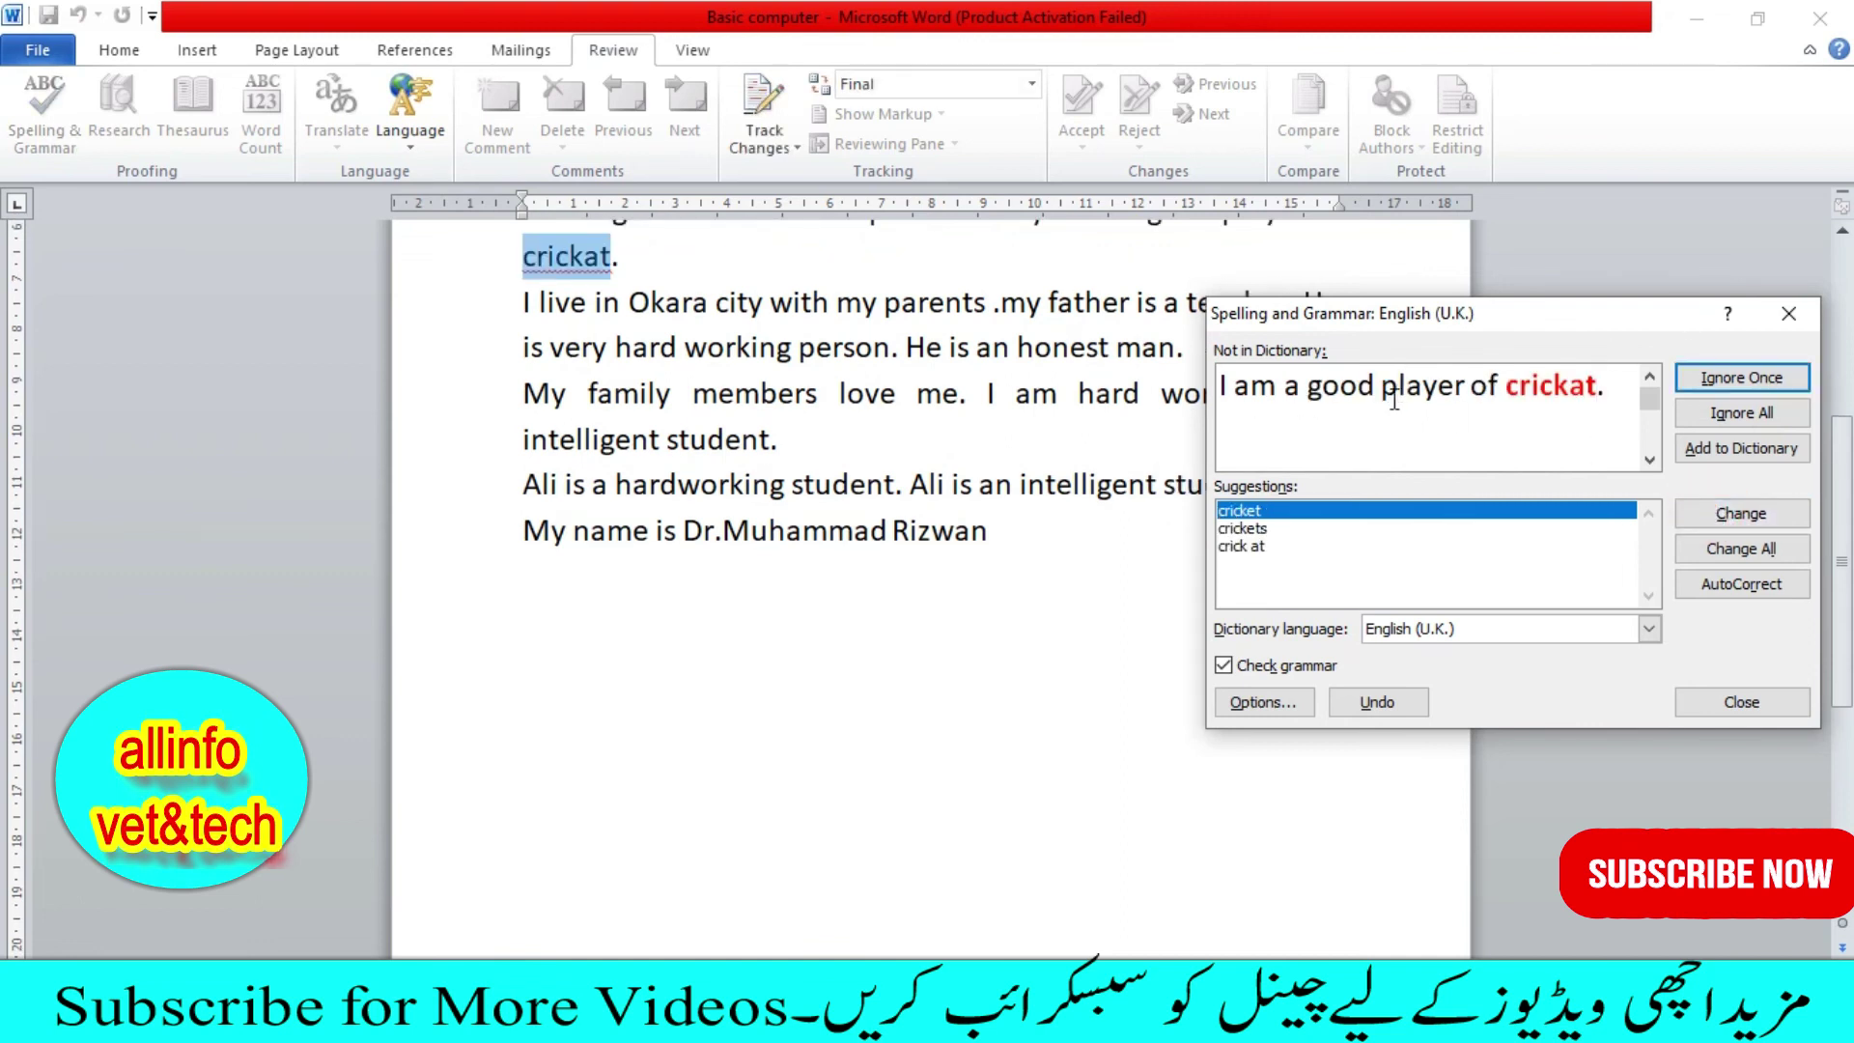
scroll(676, 304, up, 1)
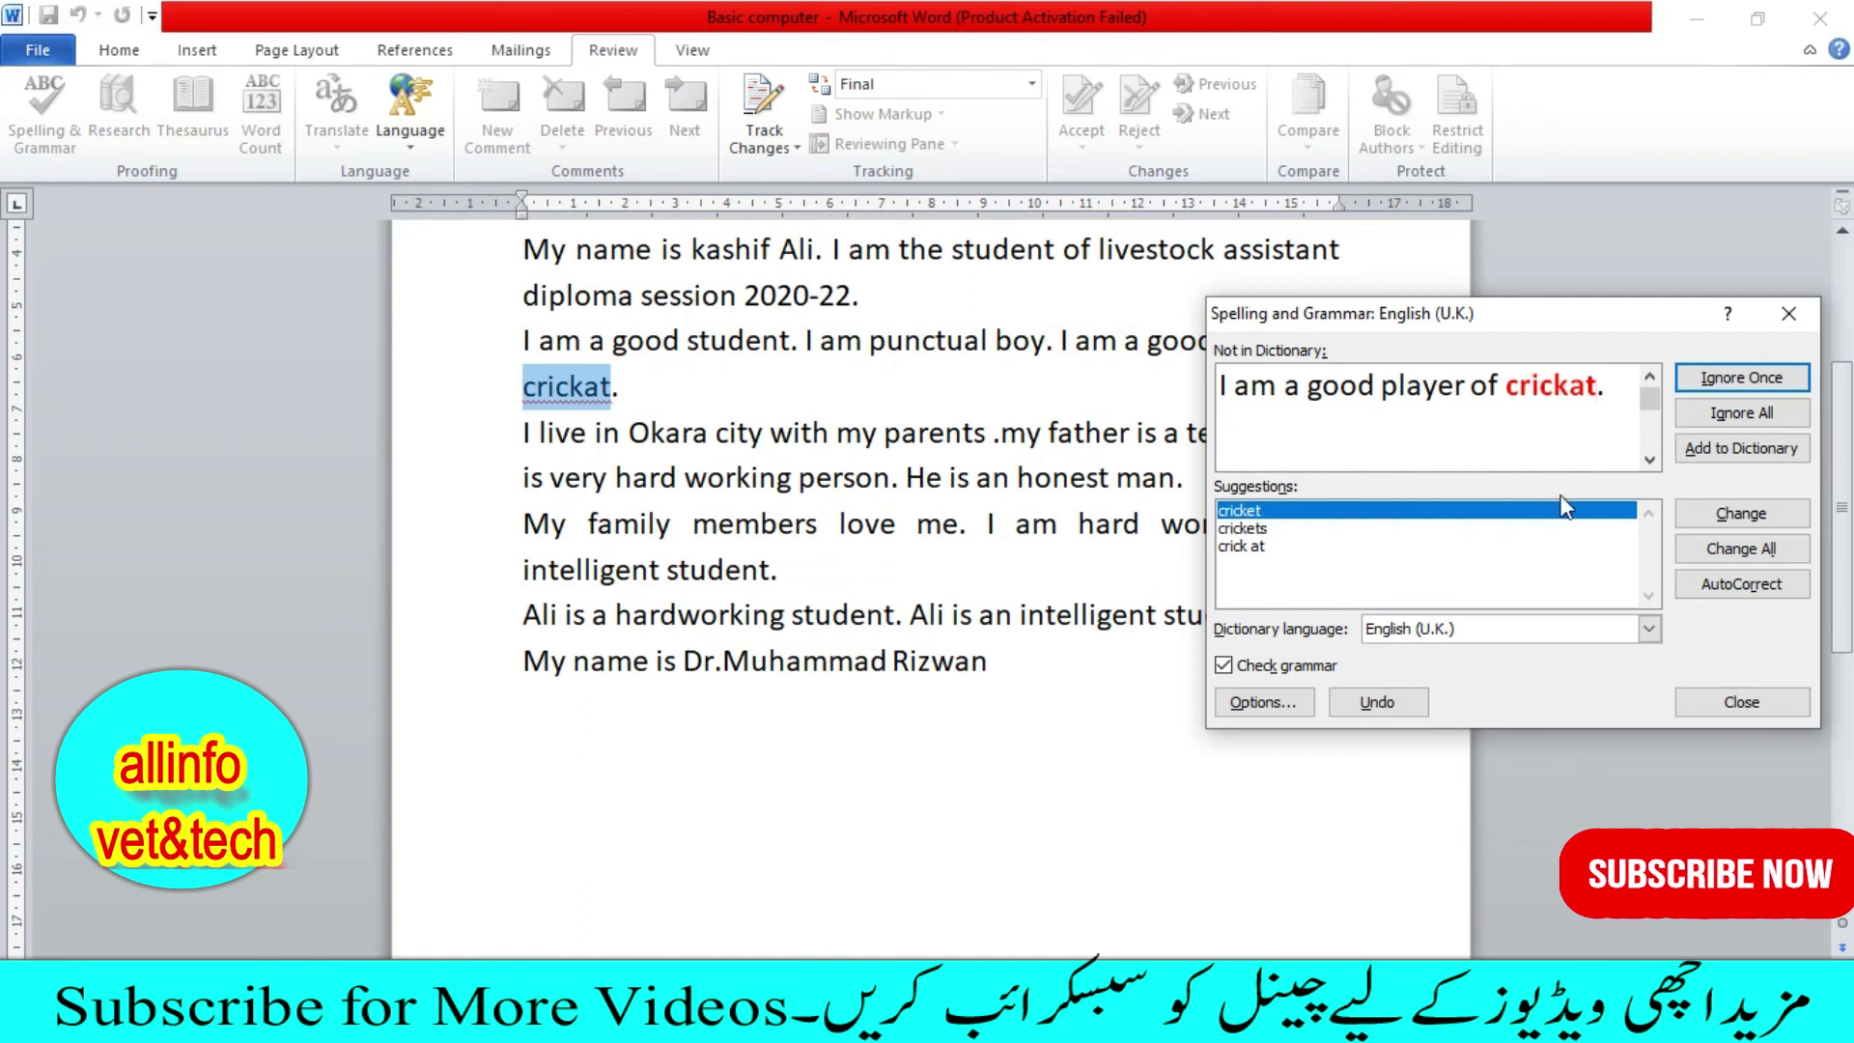
click(1728, 519)
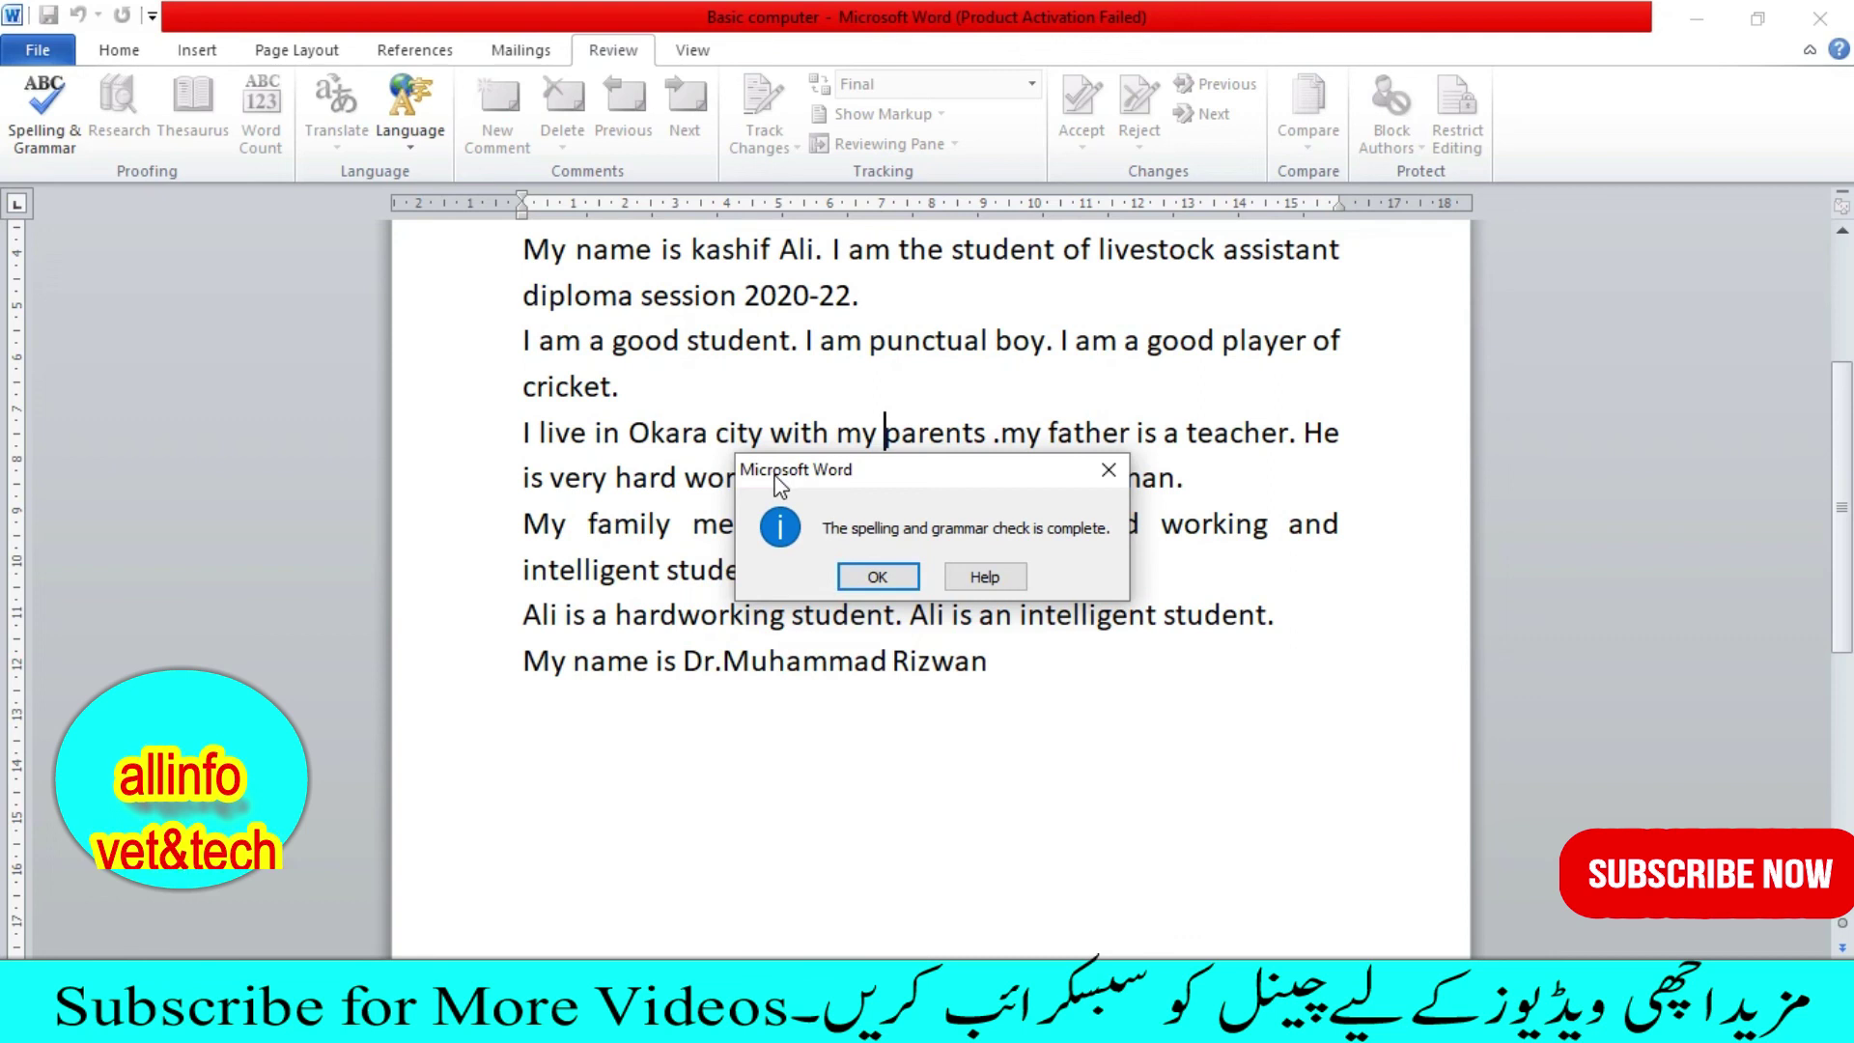
Step: Dismiss the check-complete message and return to the Home tab
click(890, 576)
scroll(817, 464, up, 5)
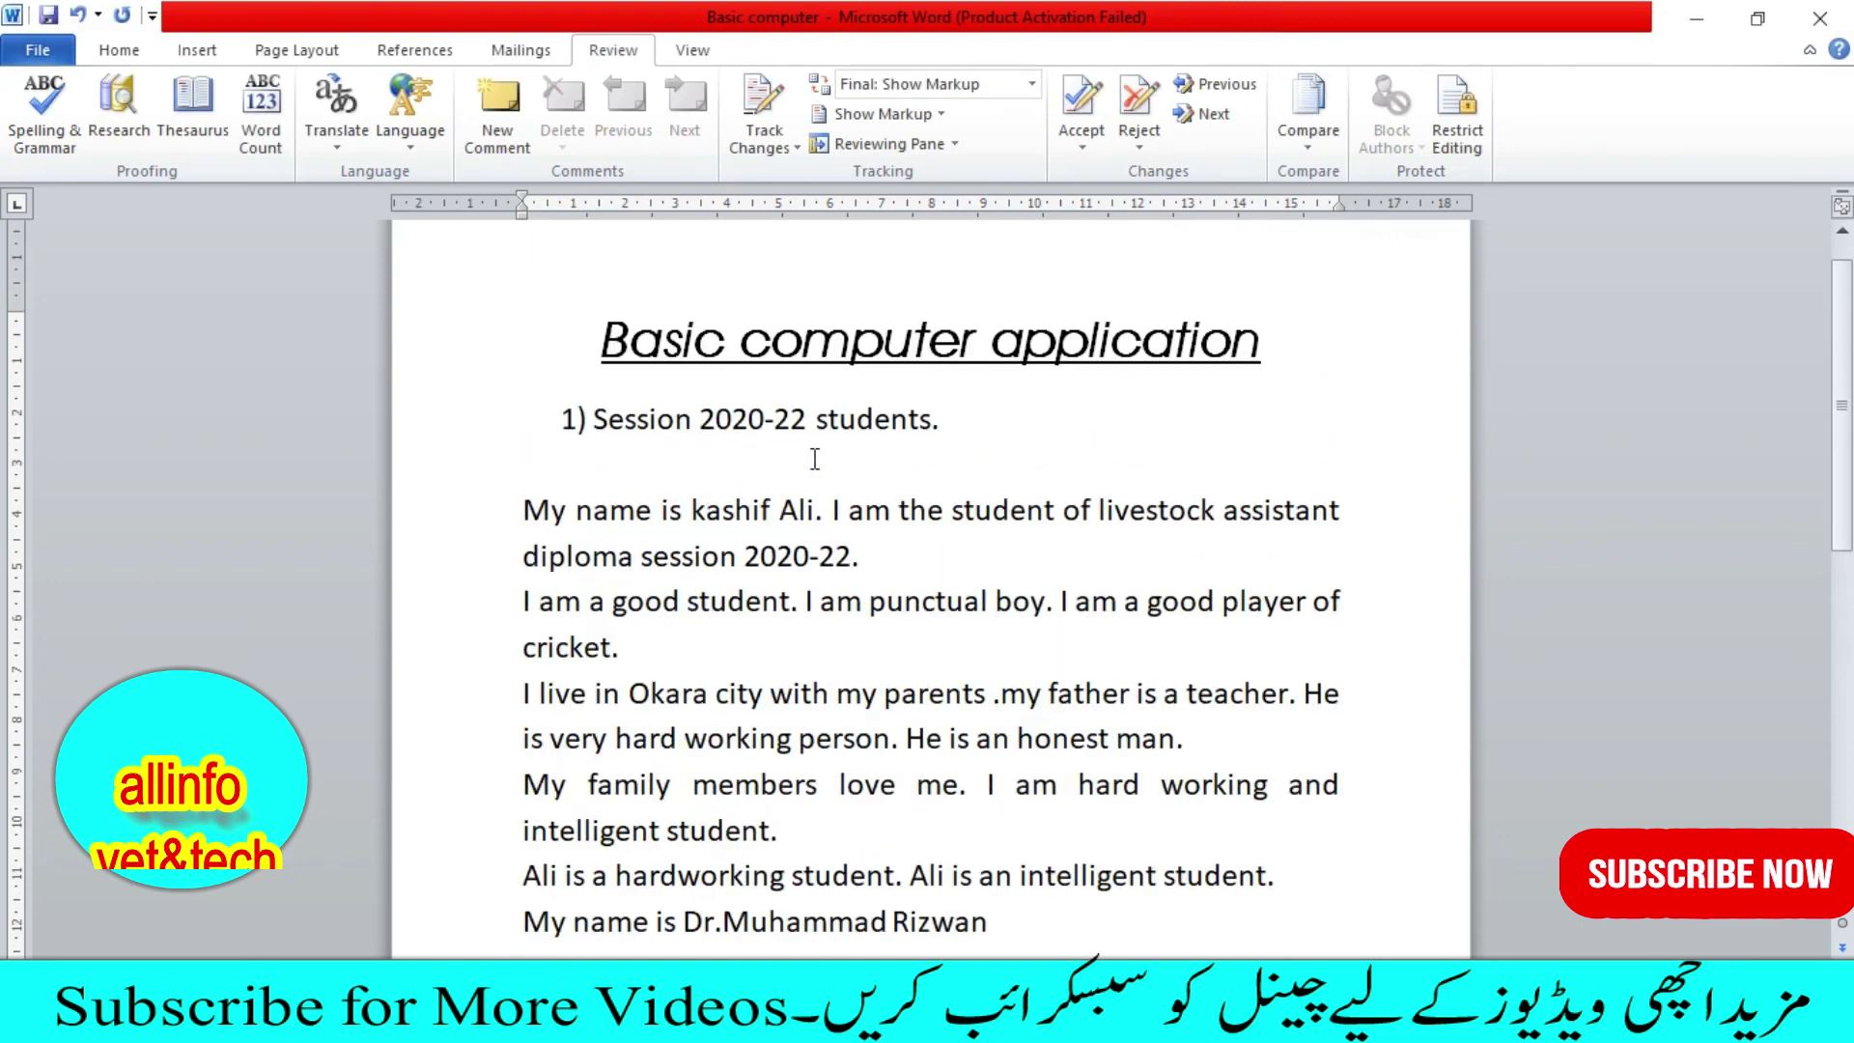
scroll(819, 481, down, 2)
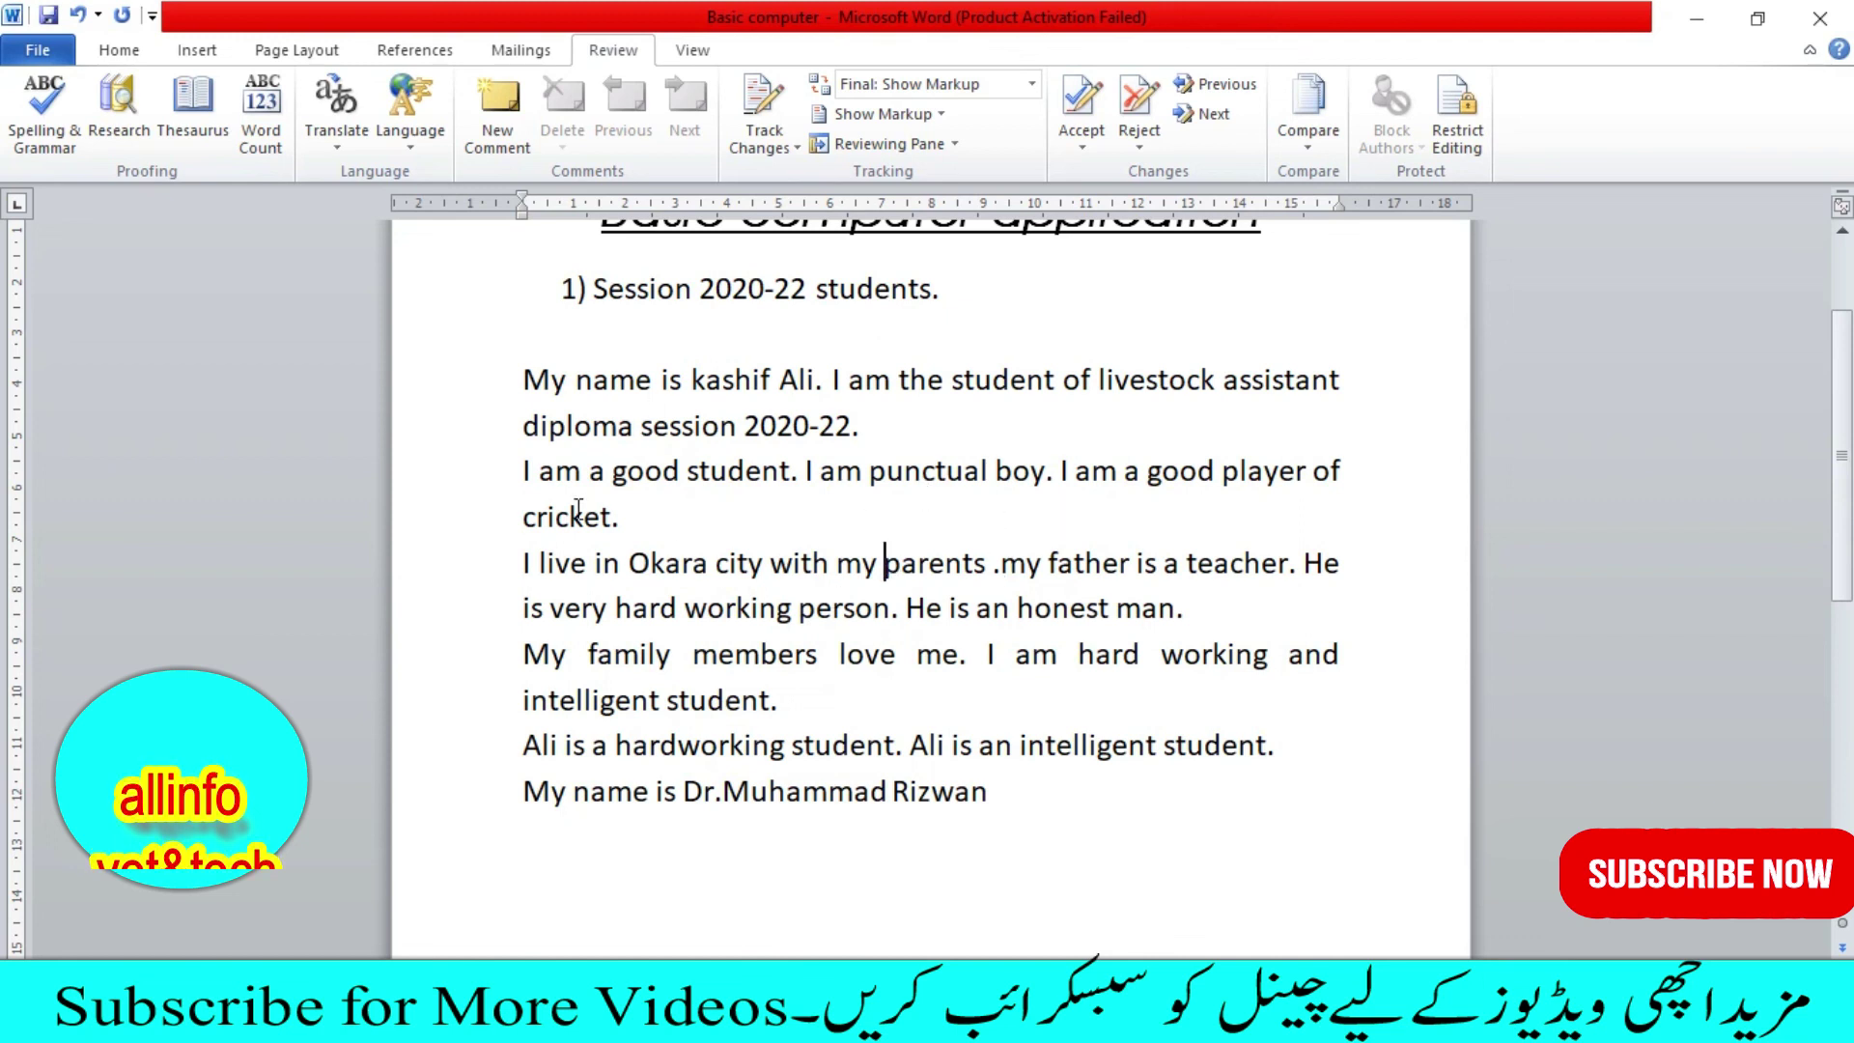
click(120, 53)
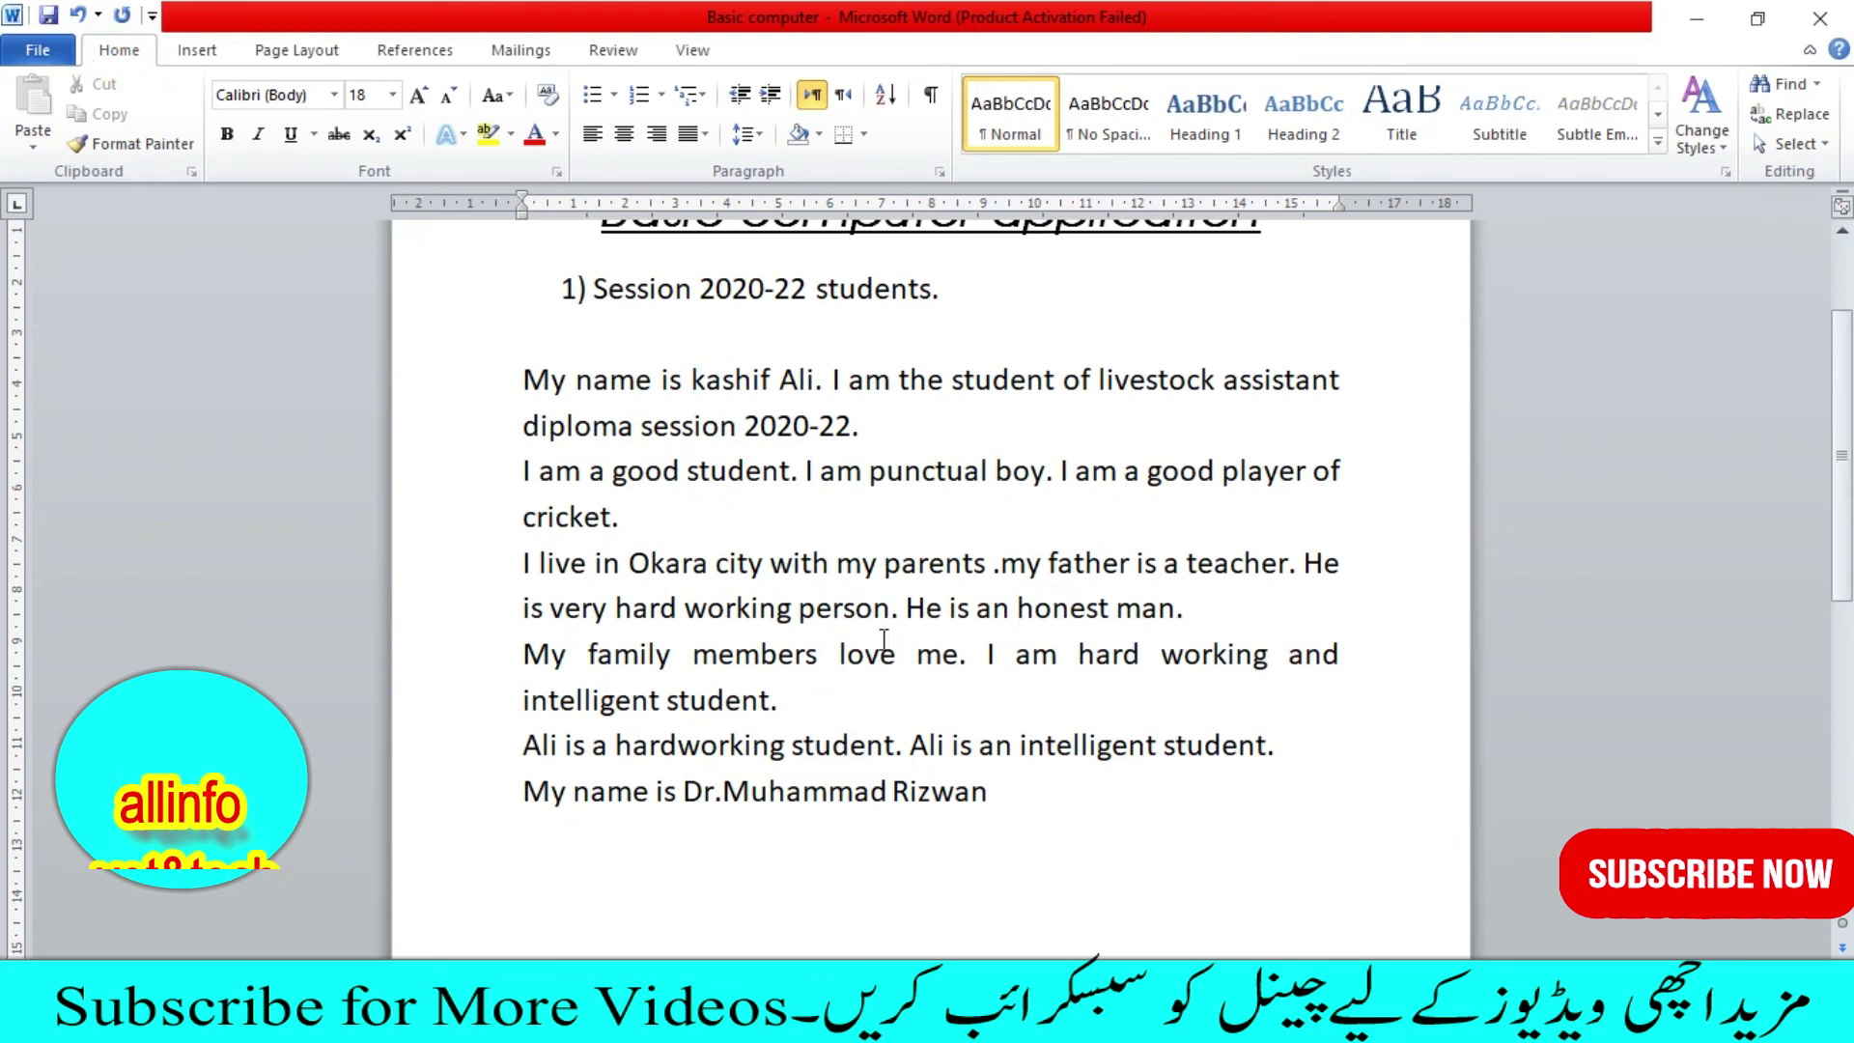
Step: Place the insertion point after '2020-22.' and bring up the Insert tools
scroll(883, 639, up, 2)
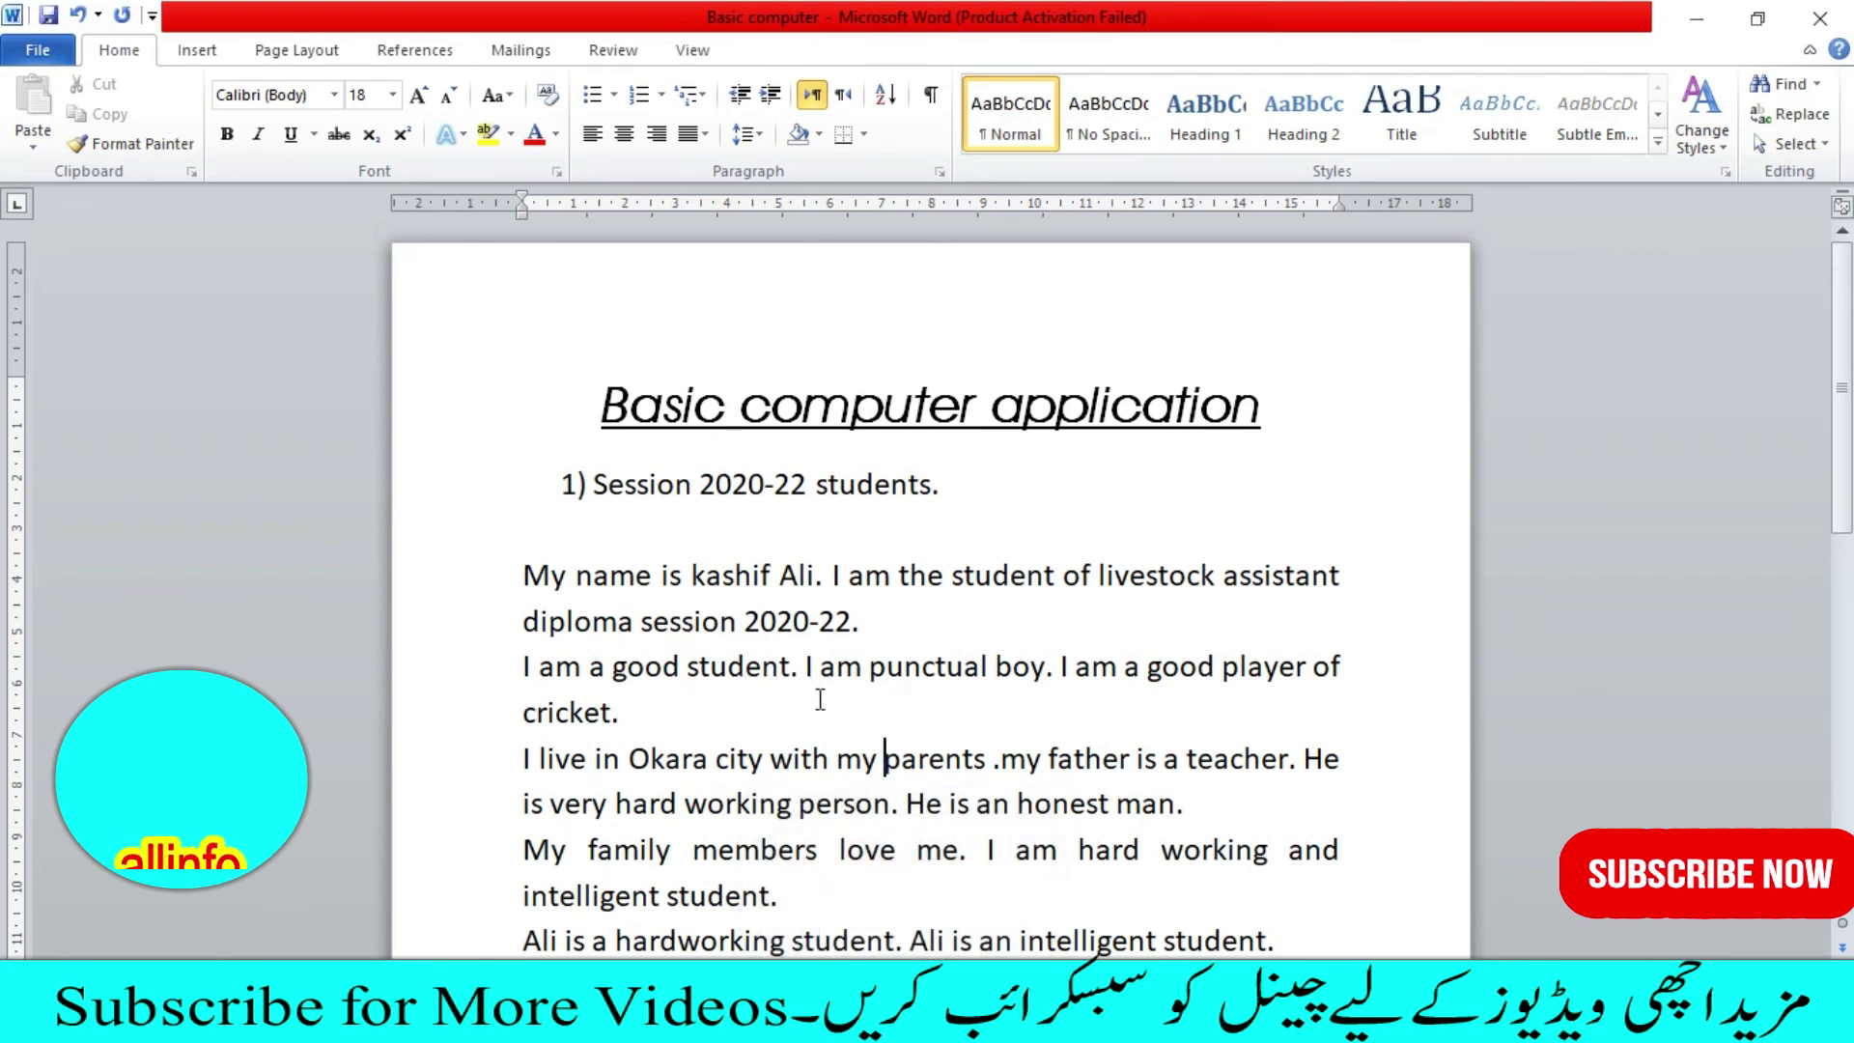
scroll(820, 698, down, 1)
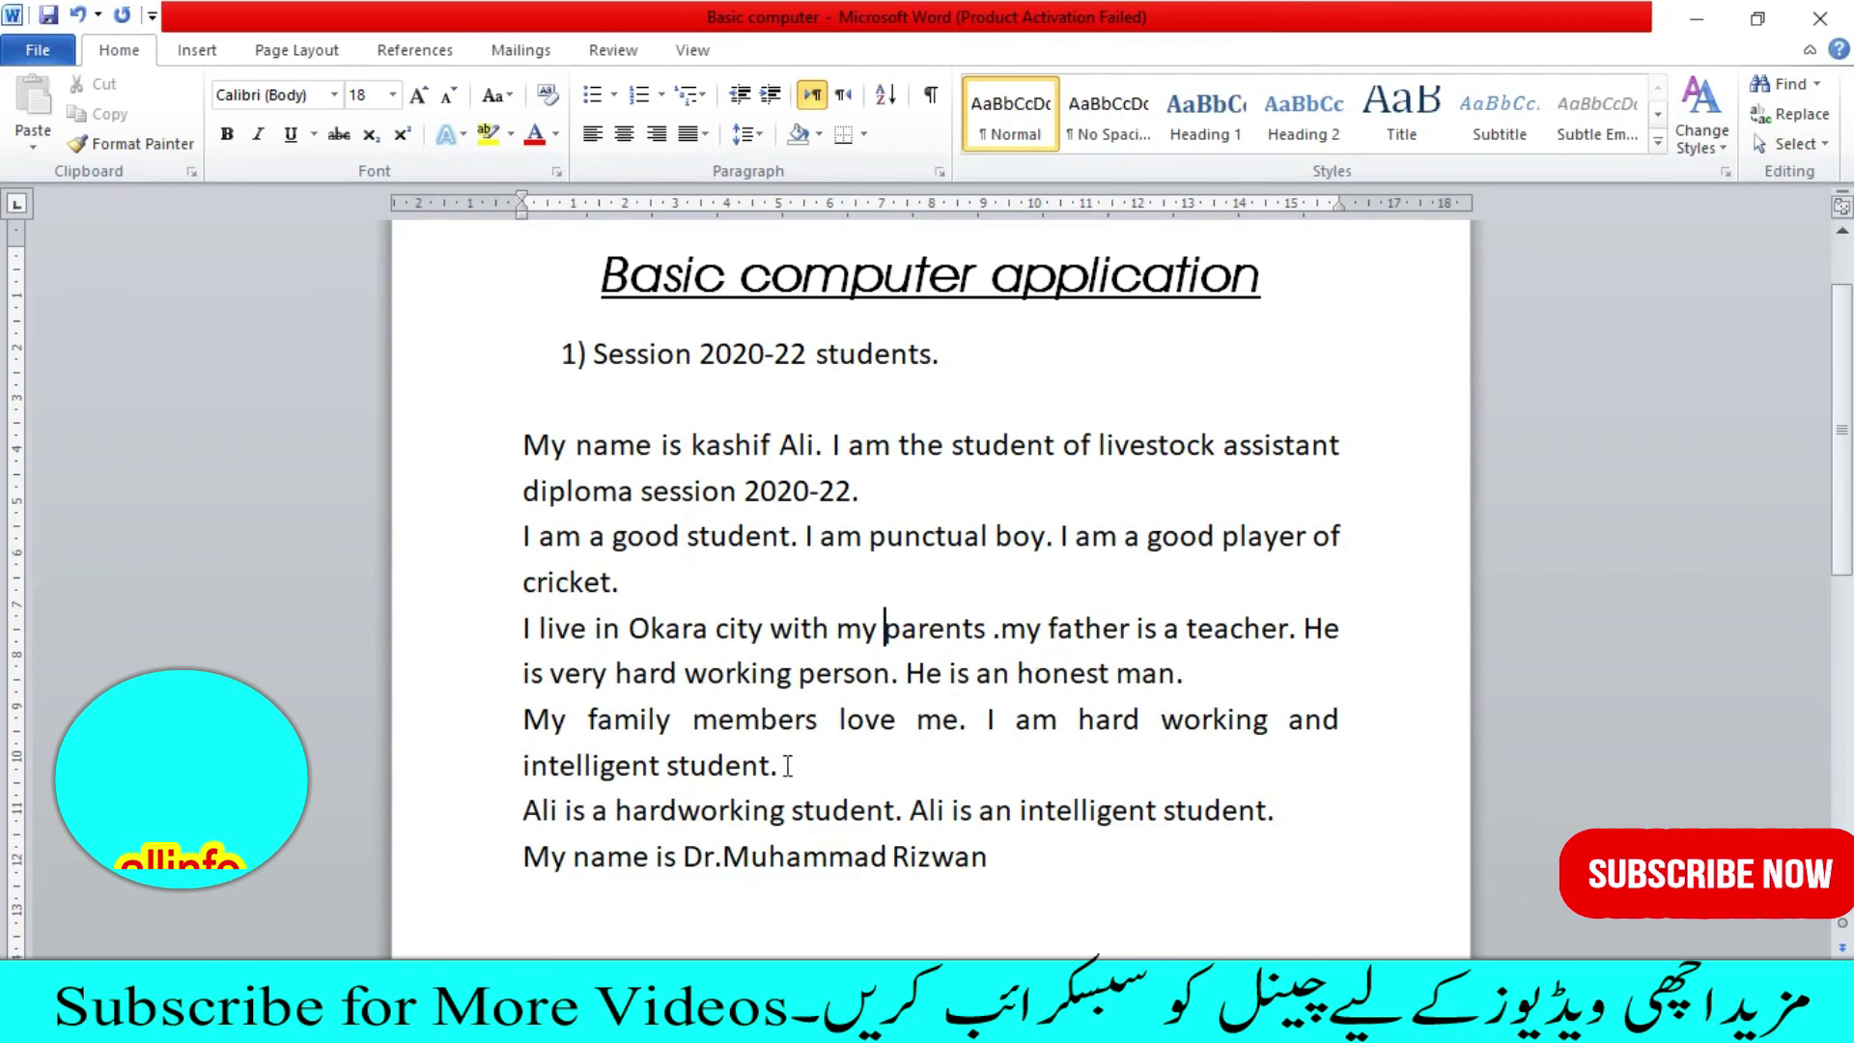
scroll(788, 766, down, 1)
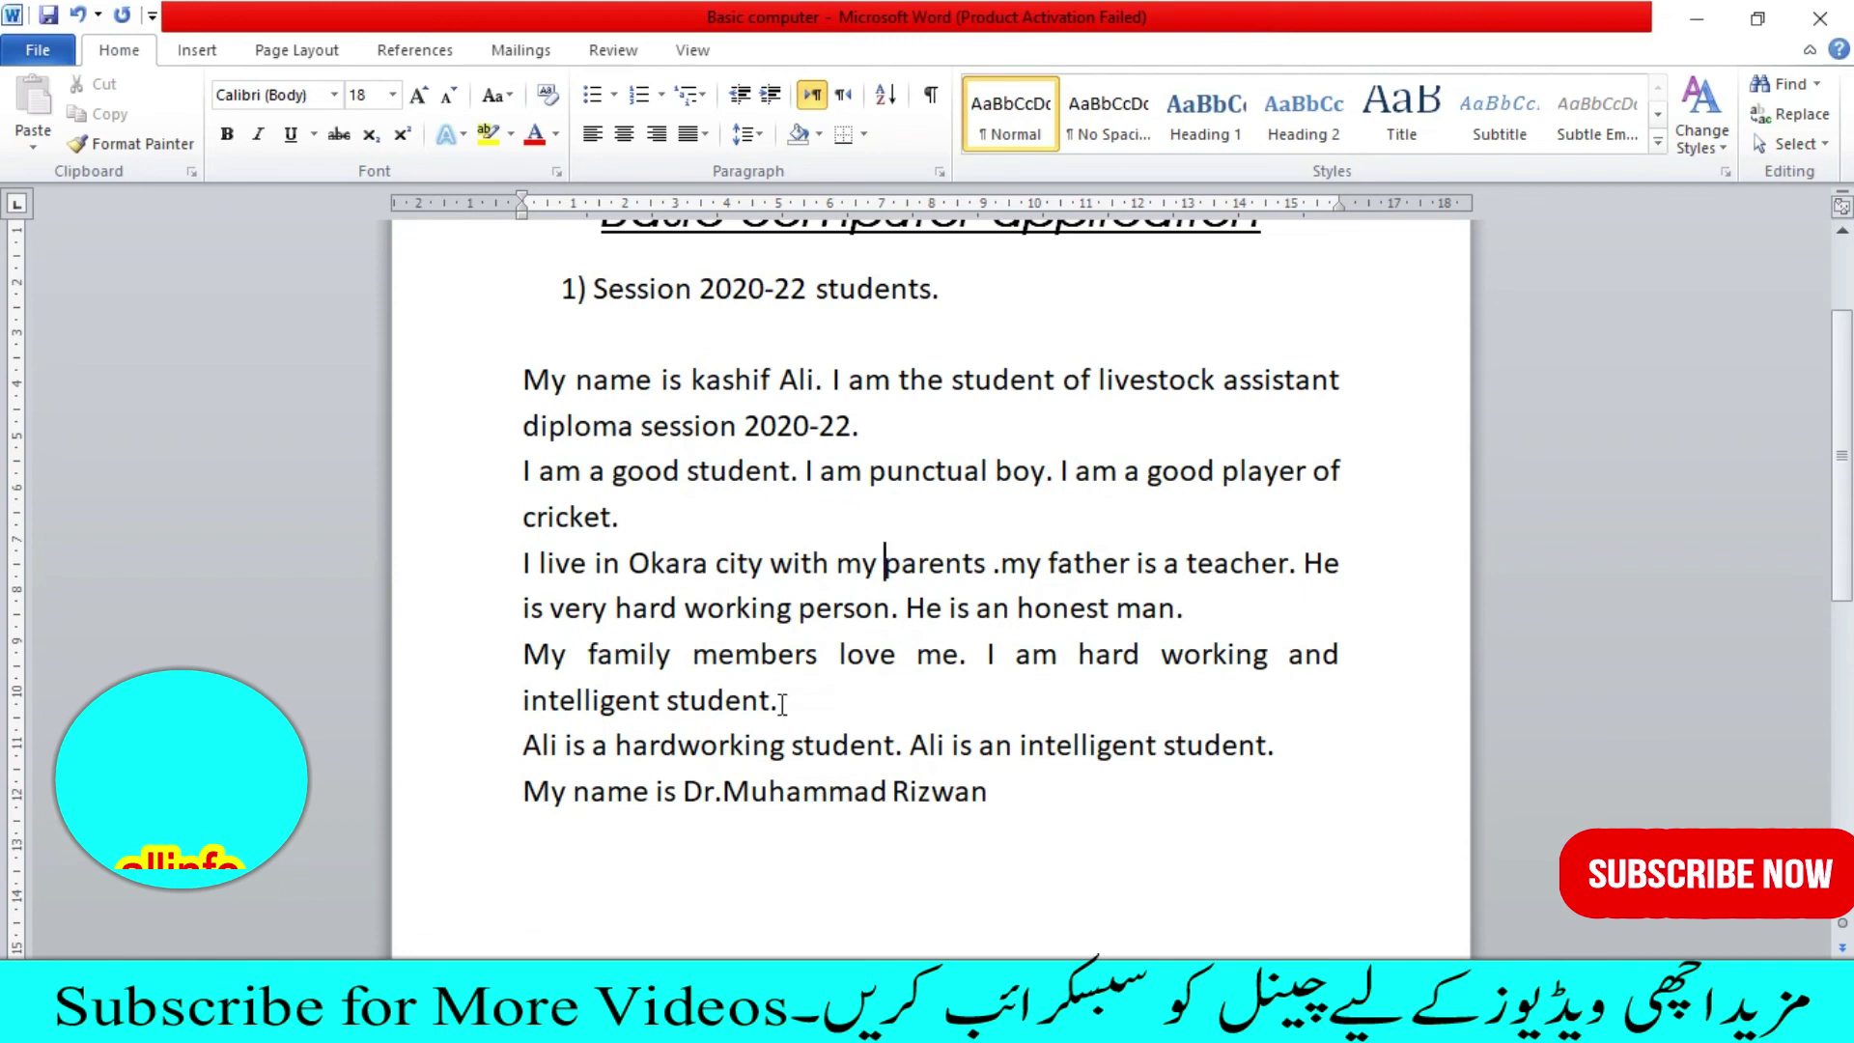
scroll(782, 702, up, 2)
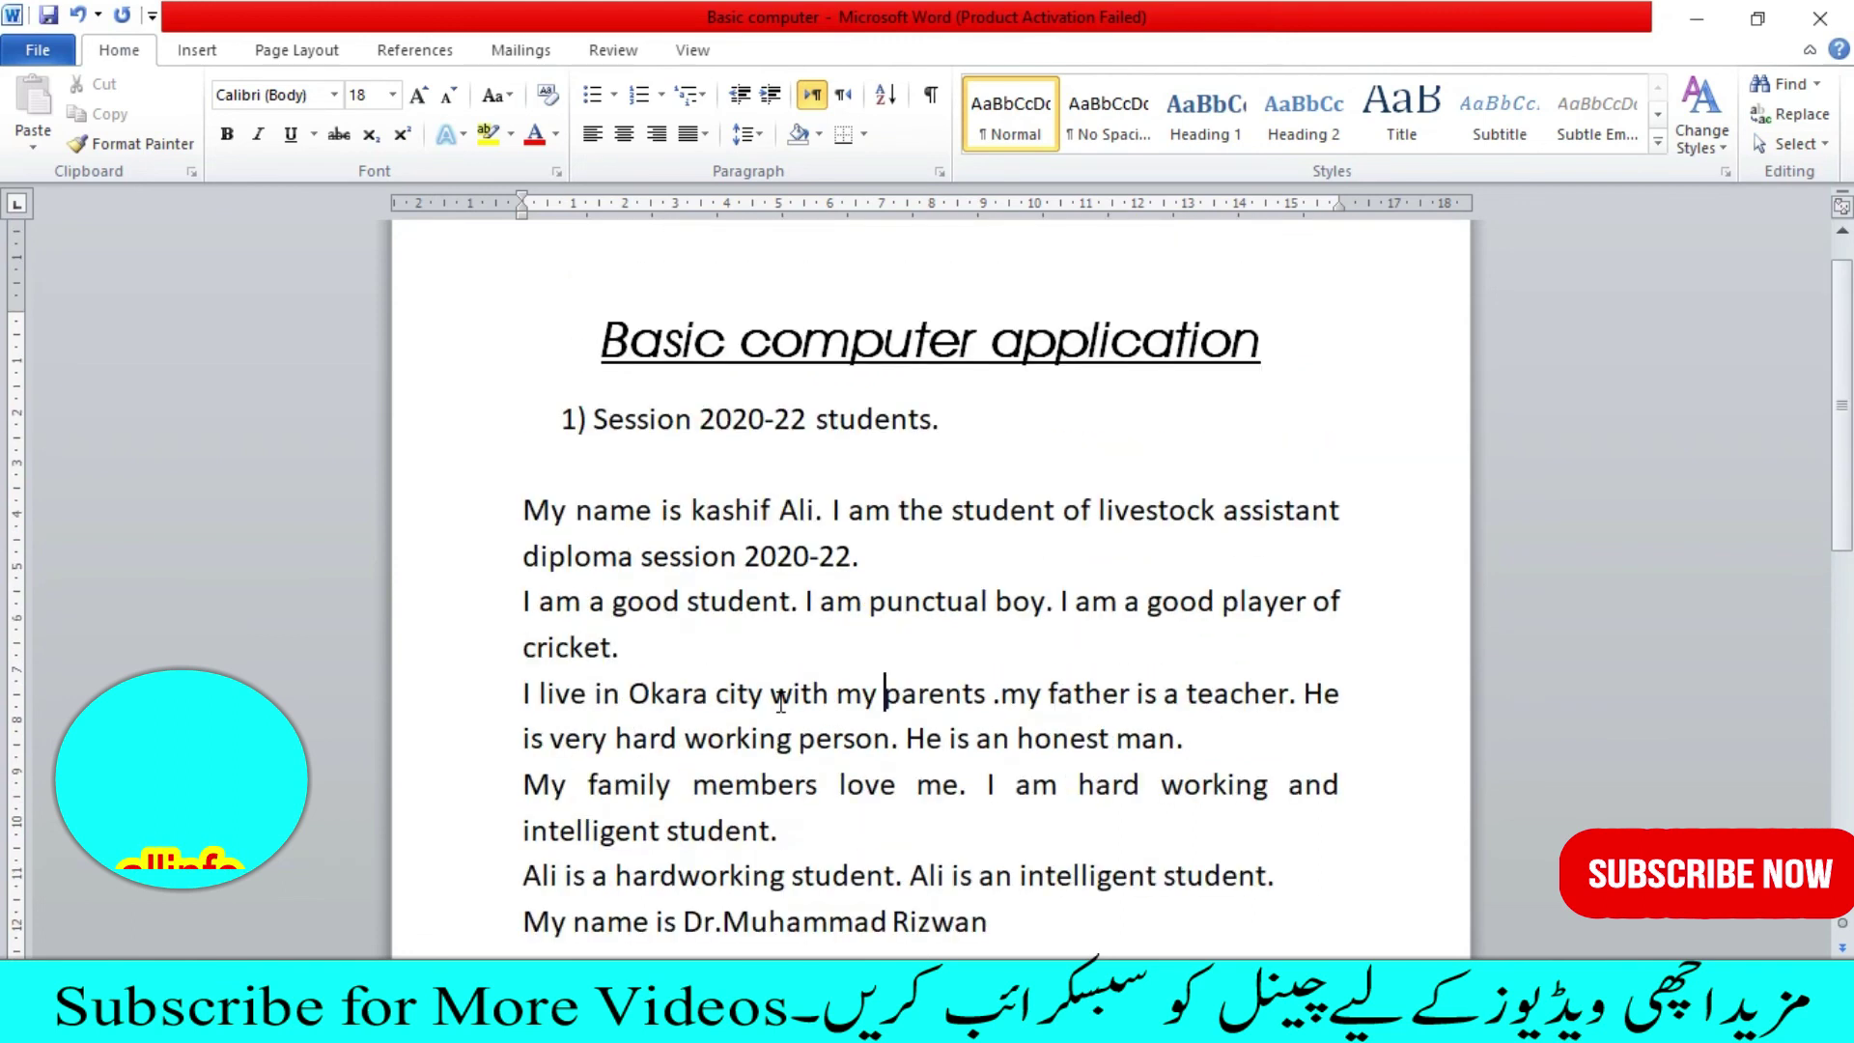
scroll(783, 709, down, 3)
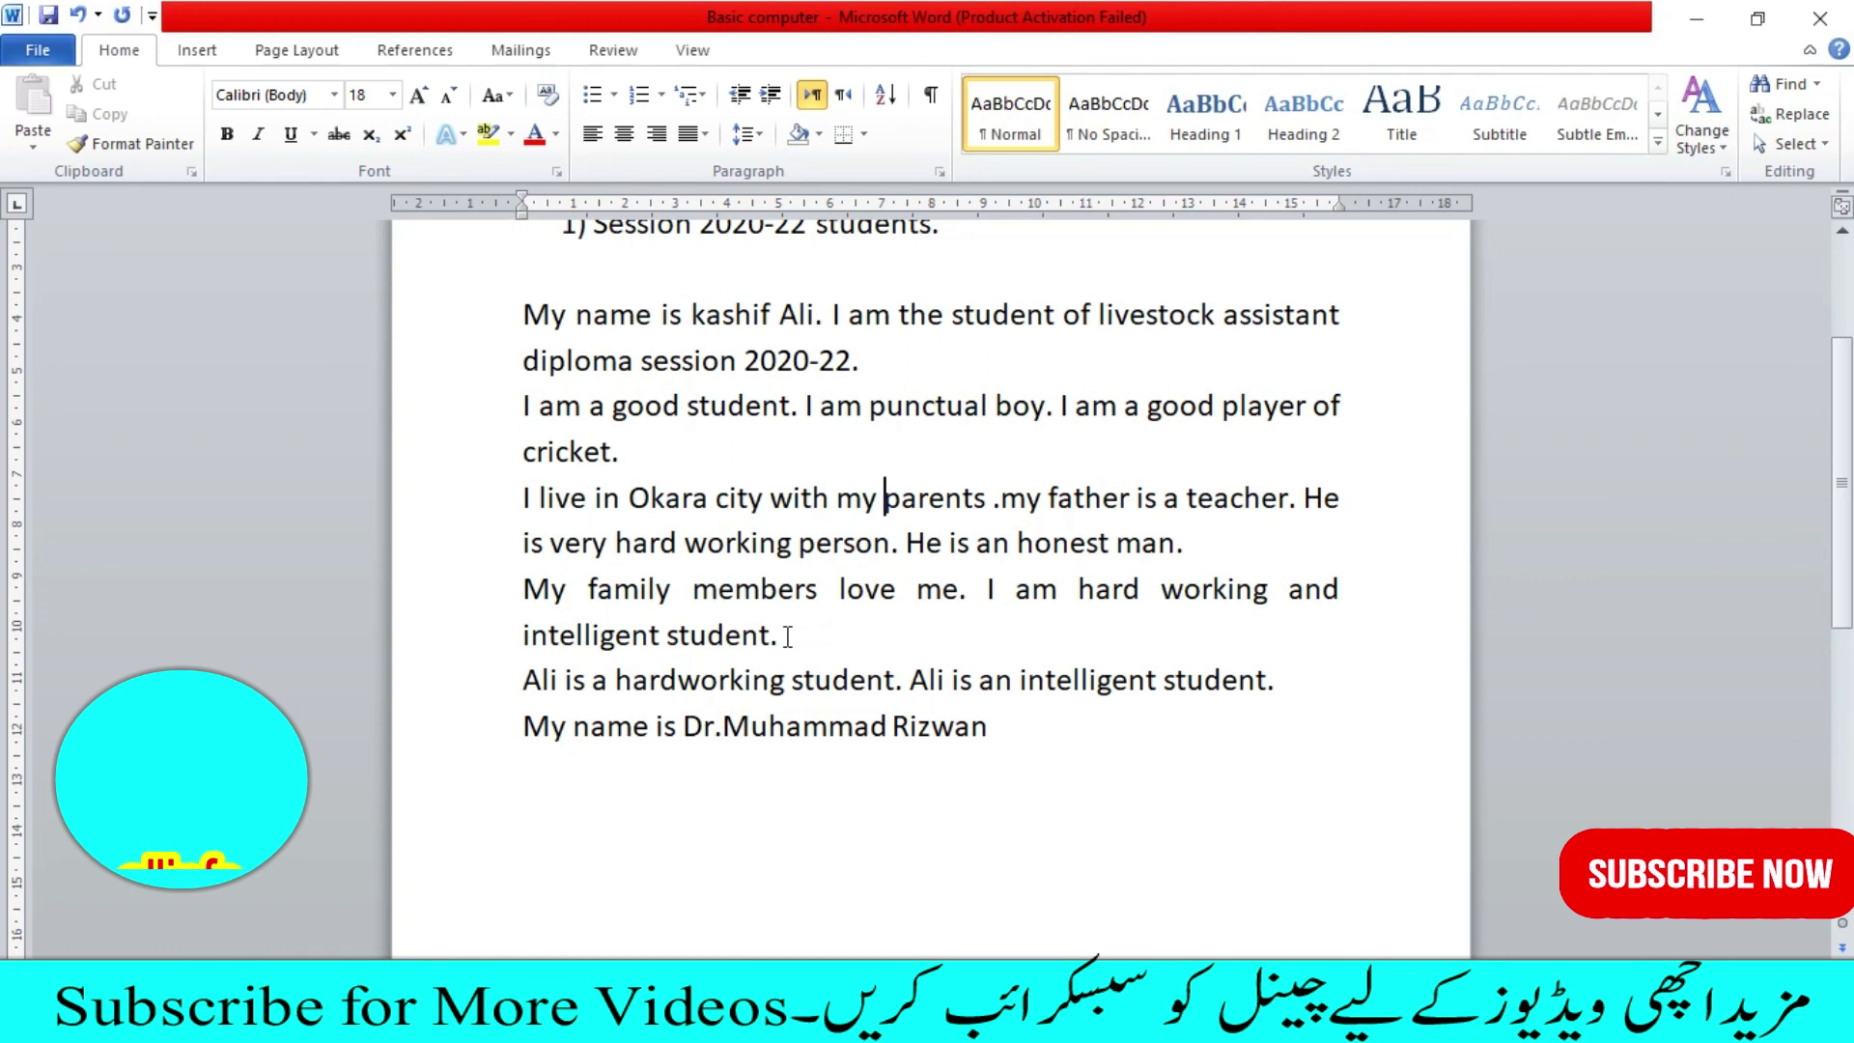
scroll(787, 637, up, 2)
scroll(787, 637, up, 2)
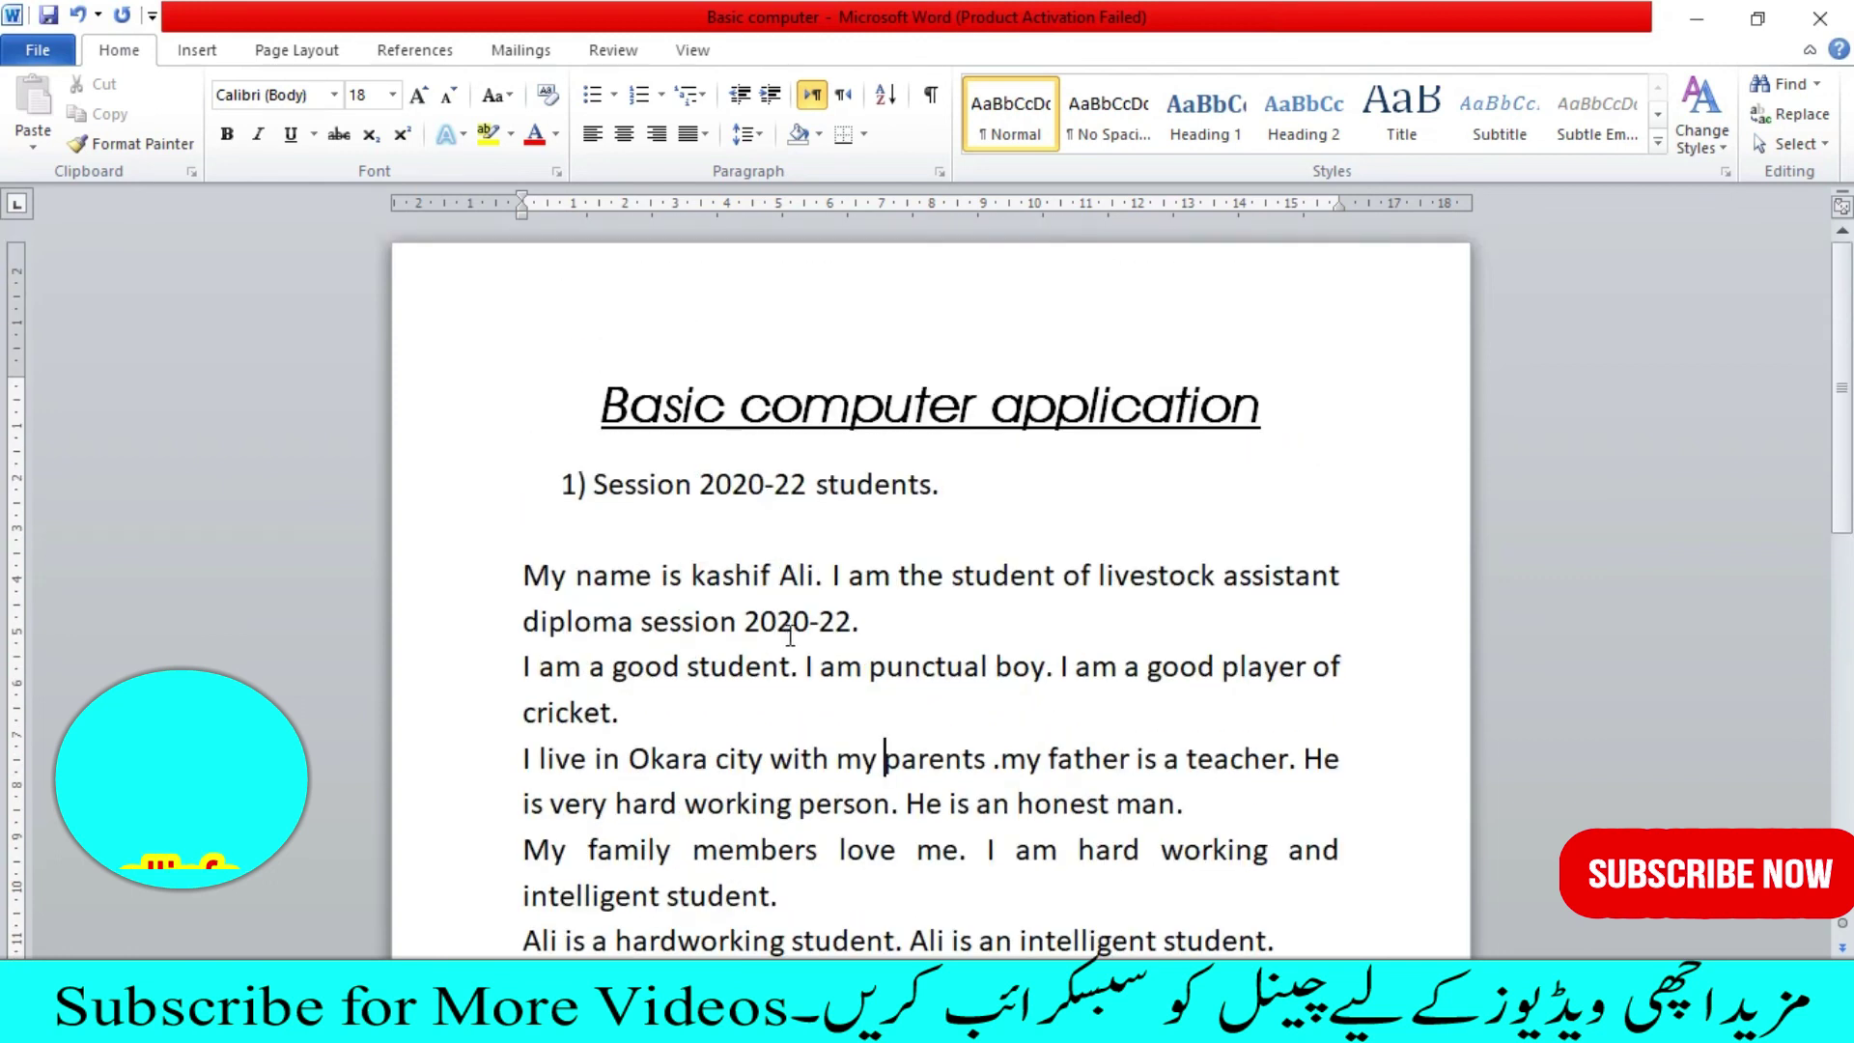
click(869, 621)
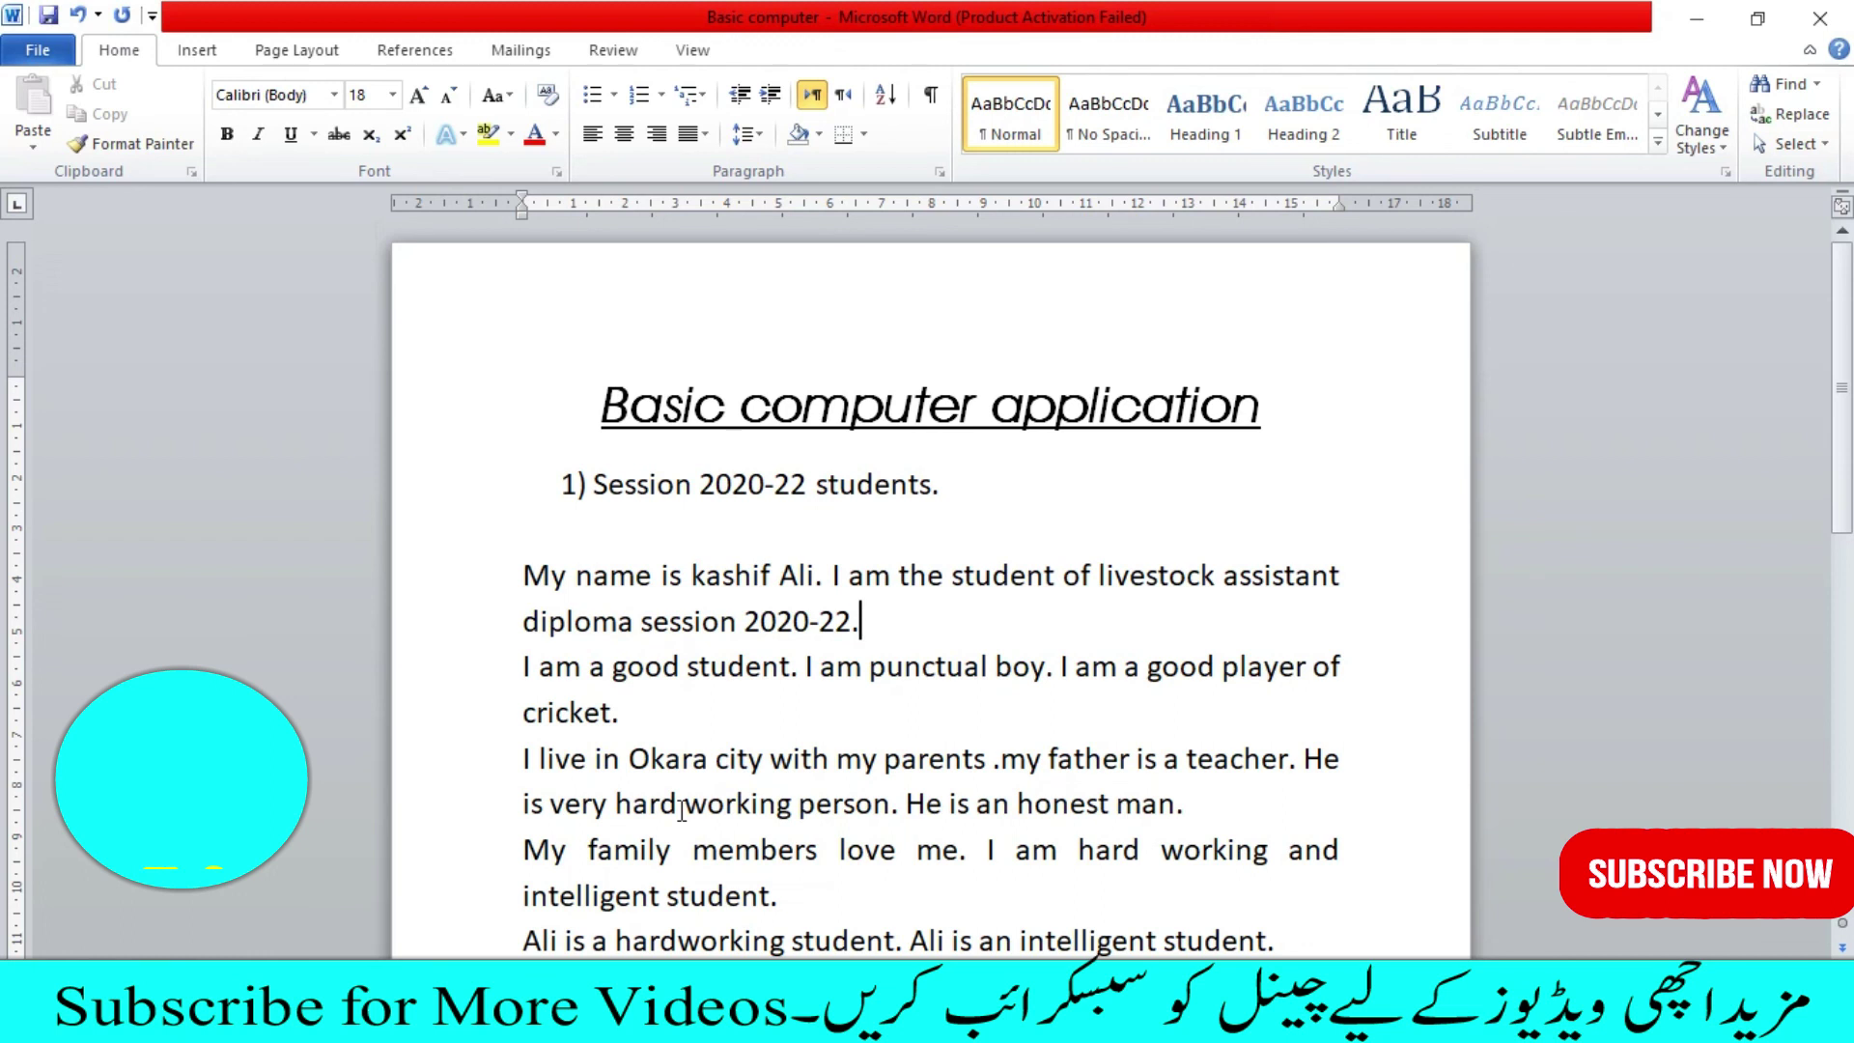
click(200, 54)
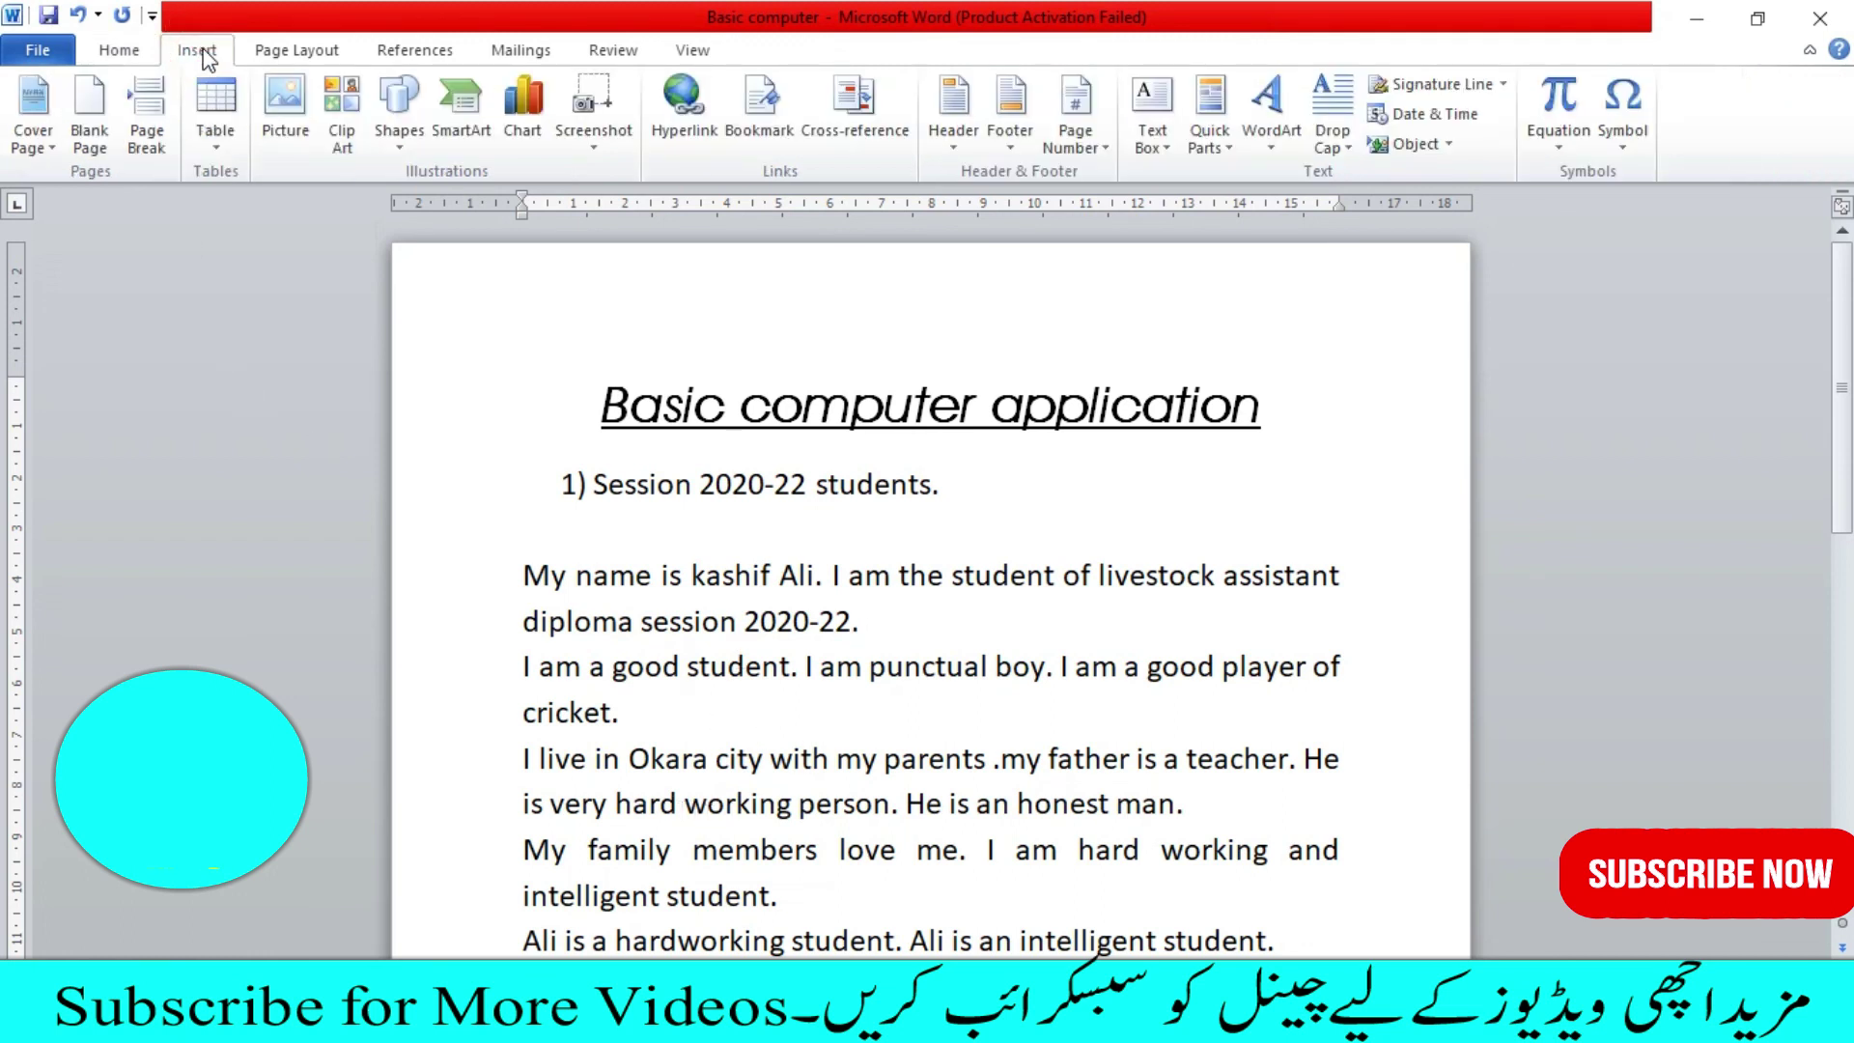